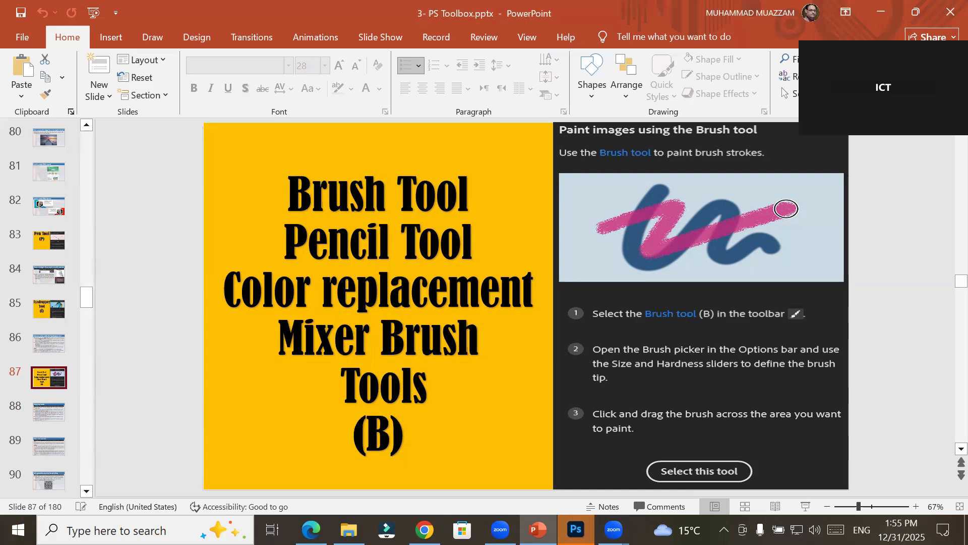
Switch to Photoshop and start a new document from the Print presets
key("alt+Tab")
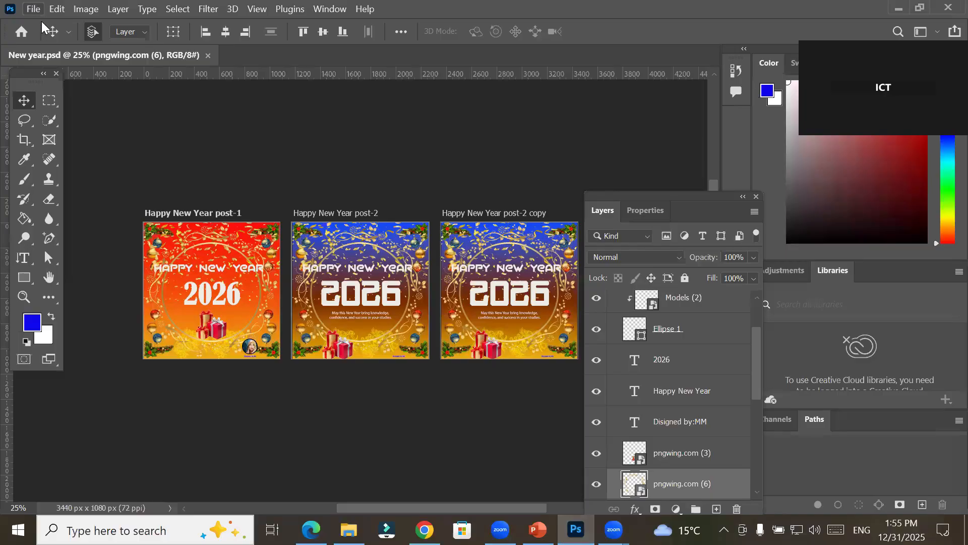
left_click(33, 9)
left_click(42, 24)
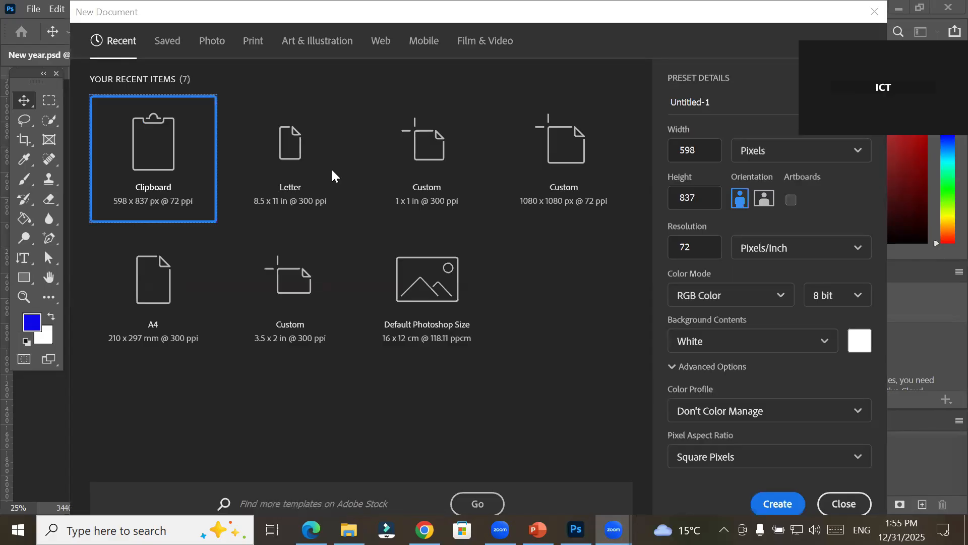
left_click(254, 43)
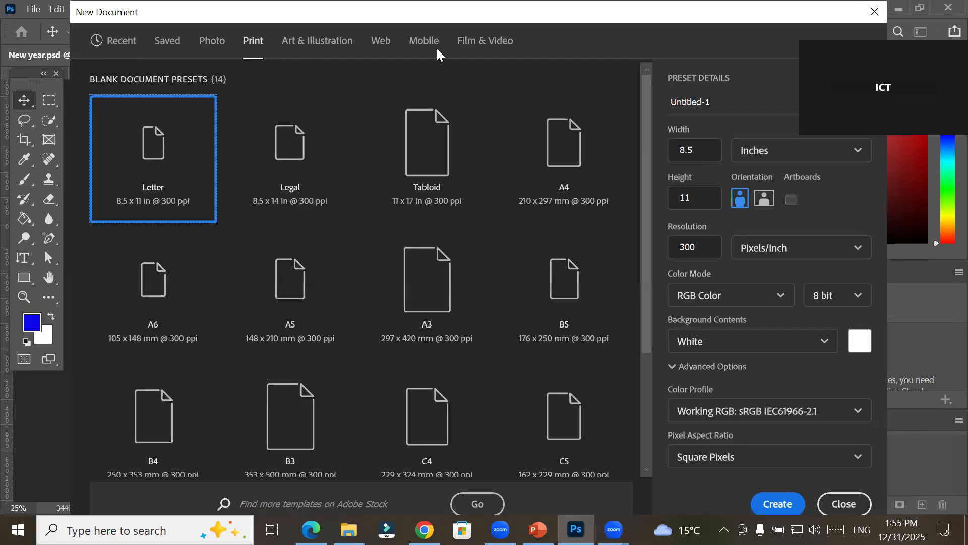
Set the new document's size to 200 x 200 pixels at 300 pixels/inch and create it
left_click(804, 151)
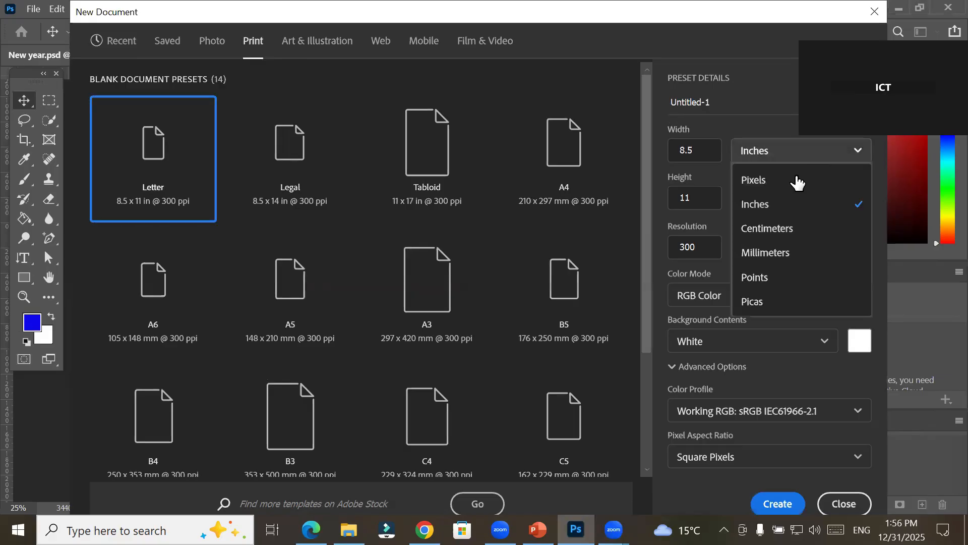
left_click(789, 179)
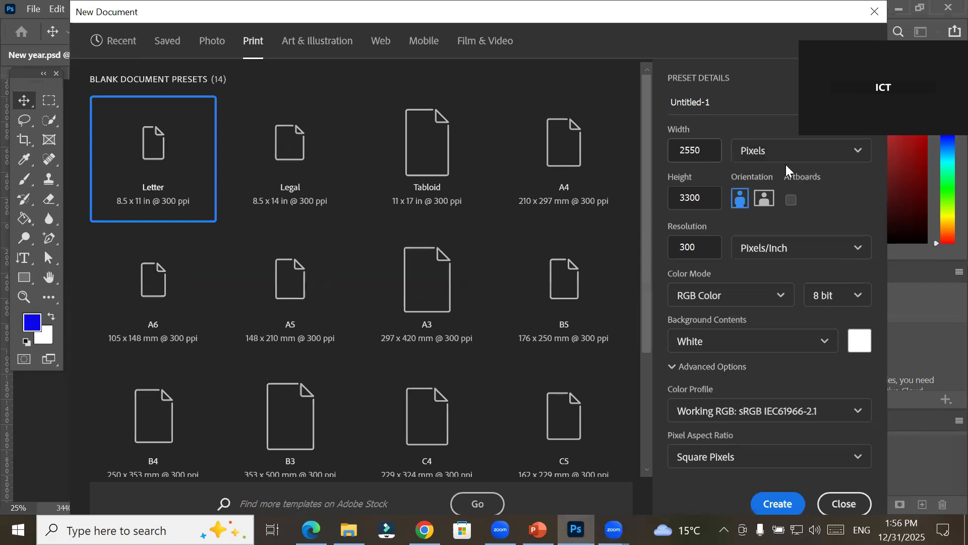
double_click(694, 146)
type("200")
double_click(689, 194)
type("200")
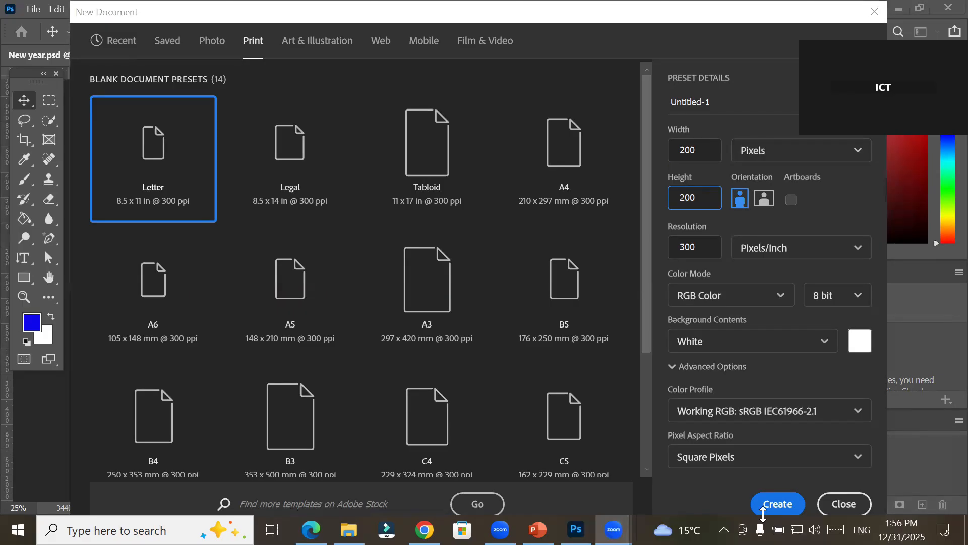
left_click(770, 510)
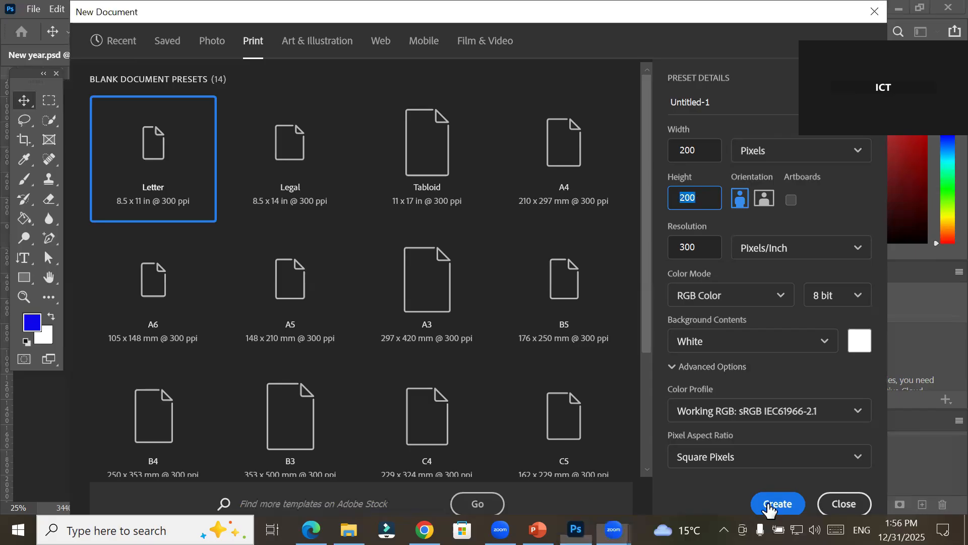
left_click(770, 505)
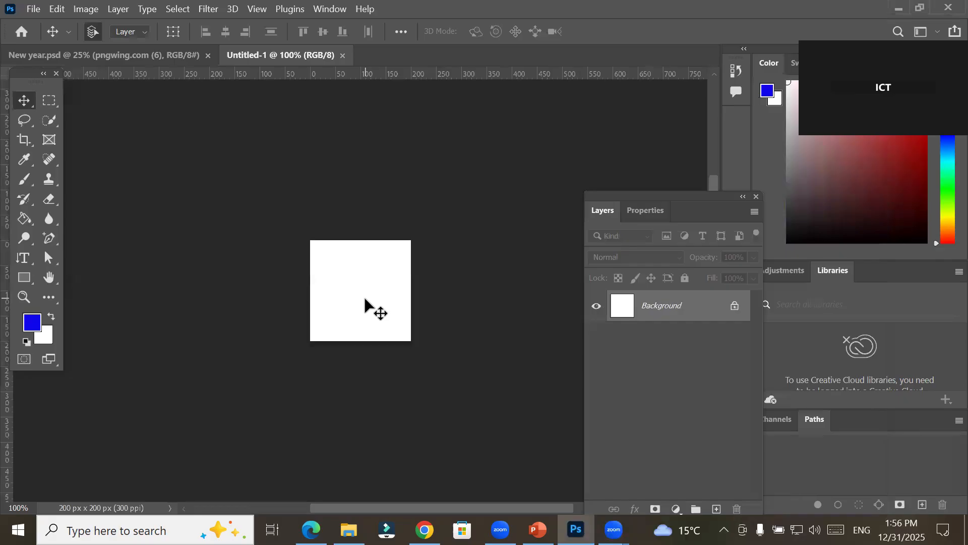
Add the text "PS" at 24 pt in Agency FB and move it to the centre of the canvas
scroll(365, 302, "up", 1)
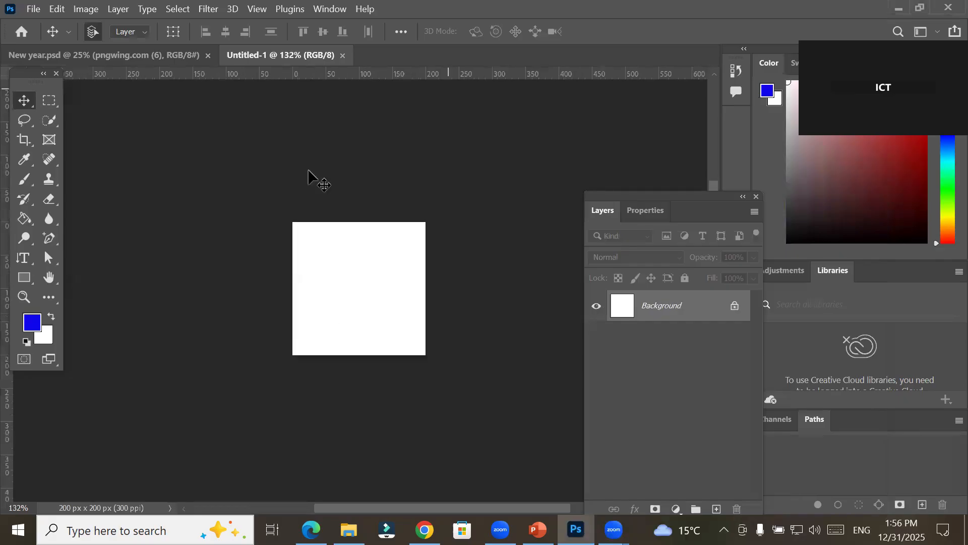
left_click(22, 258)
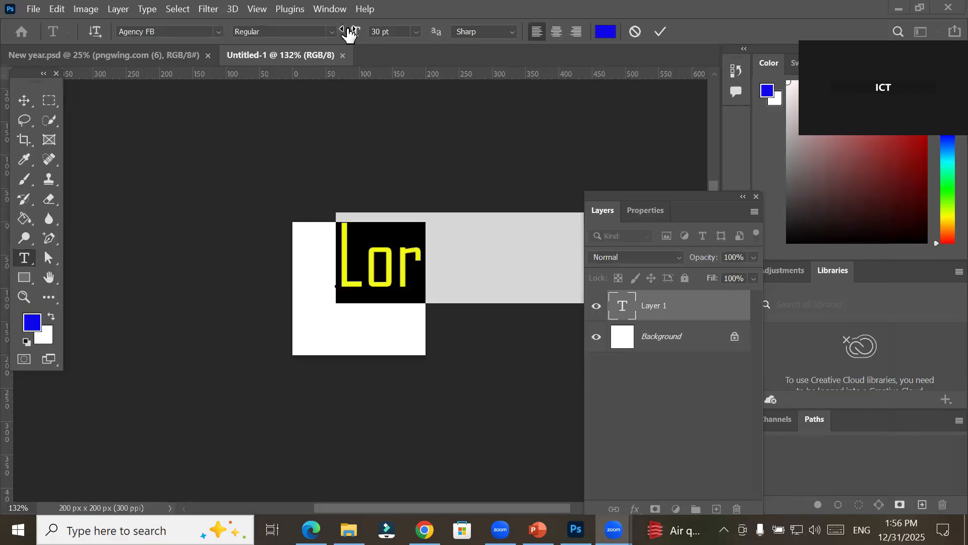
left_click(412, 32)
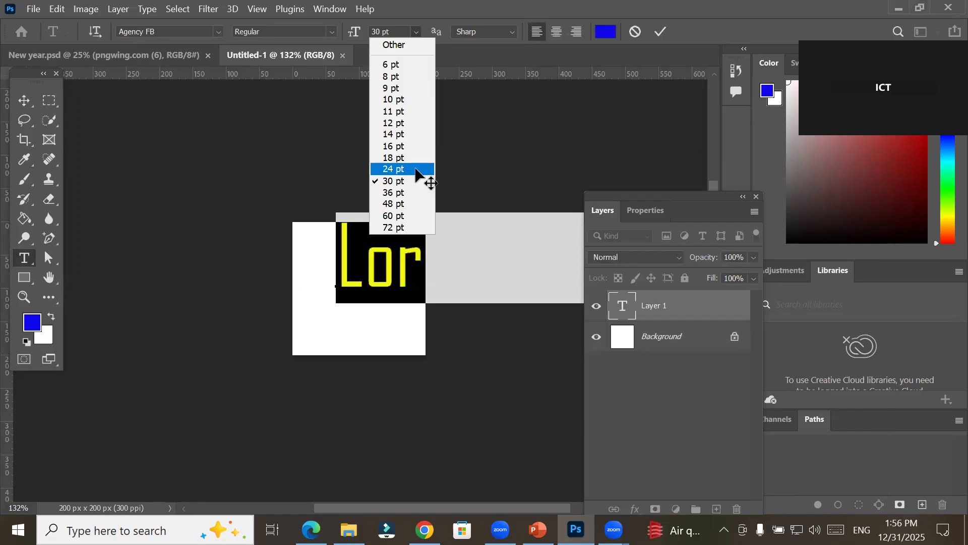
left_click(417, 169)
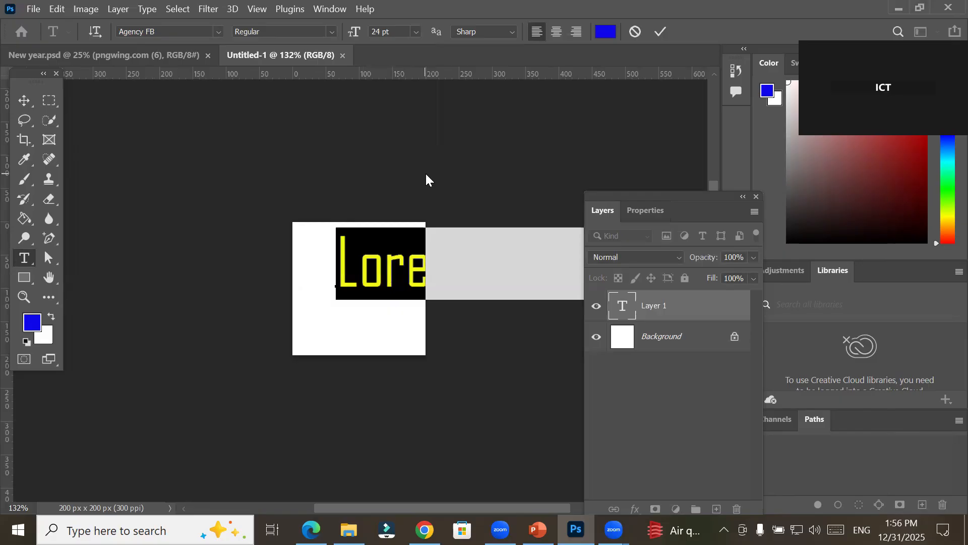
type("PS")
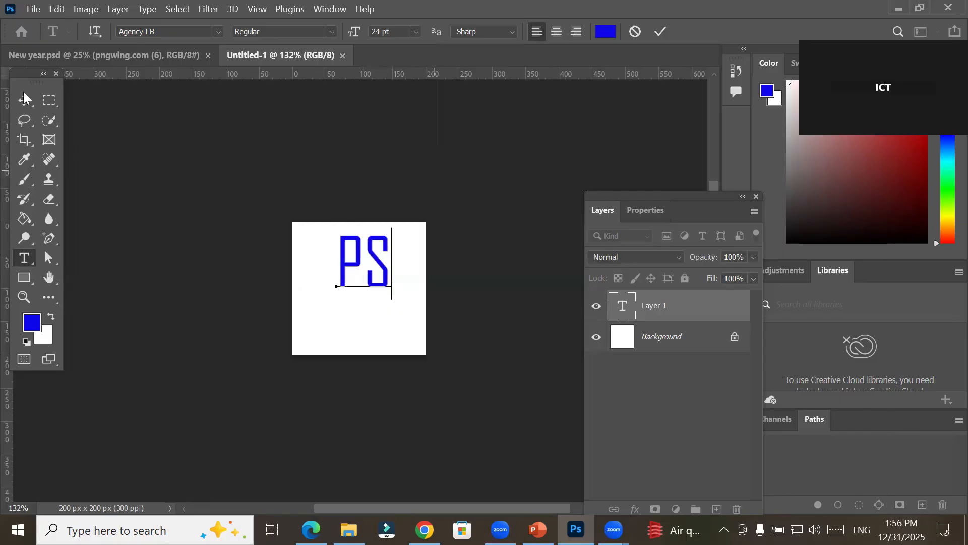
key("ctrl+Return")
key("v")
left_click_drag(346, 291, 360, 313)
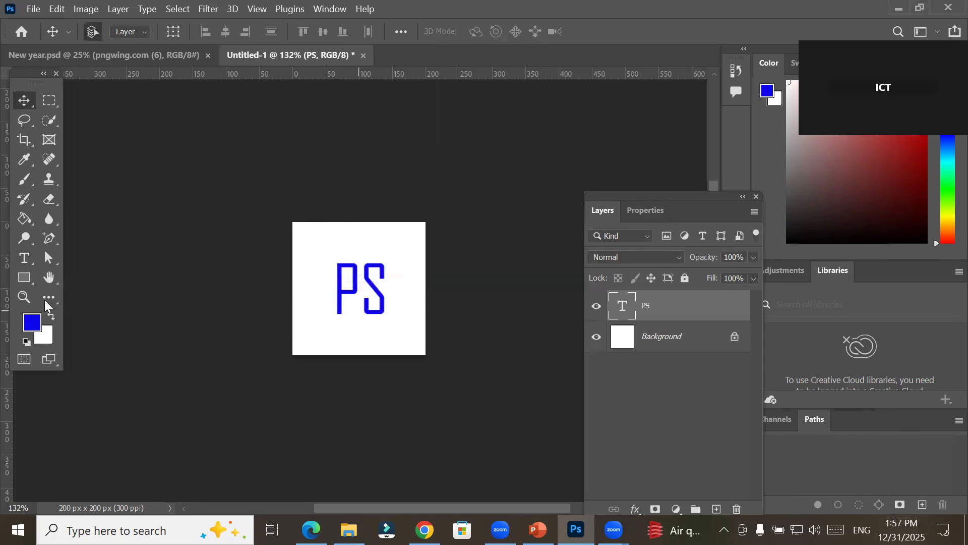
Draw an unfilled square of about 44 px in the canvas's upper-left corner and copy it to the lower-right corner
right_click(24, 276)
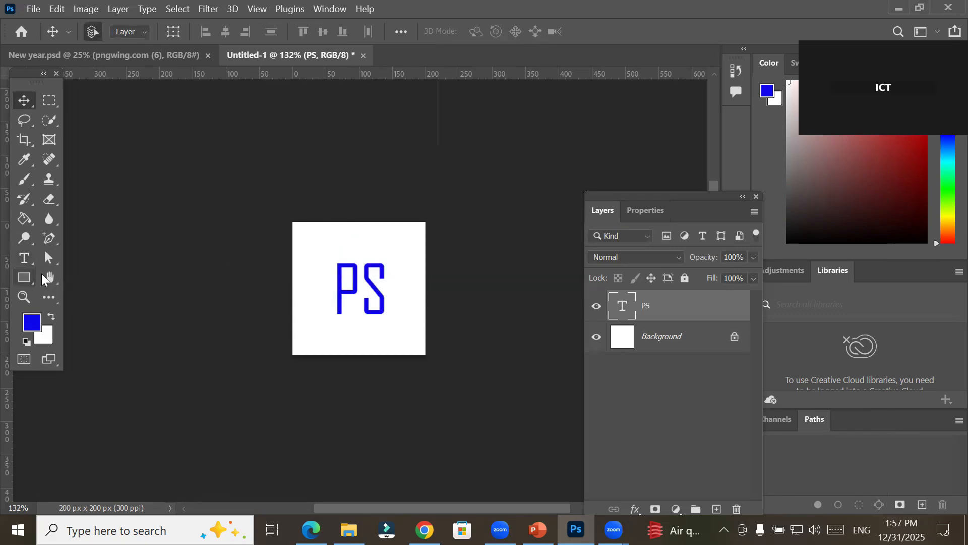
left_click(75, 276)
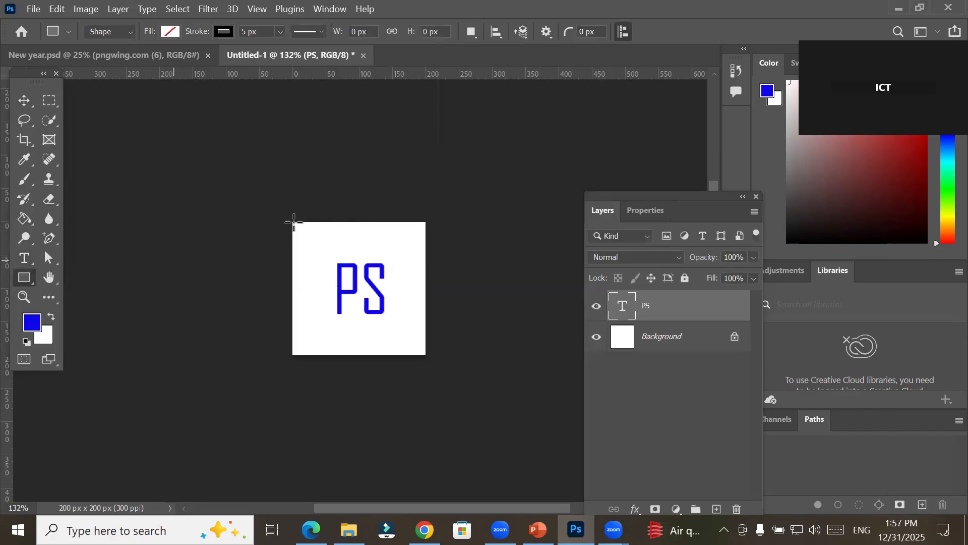
left_click_drag(293, 222, 321, 250)
key("ctrl+z")
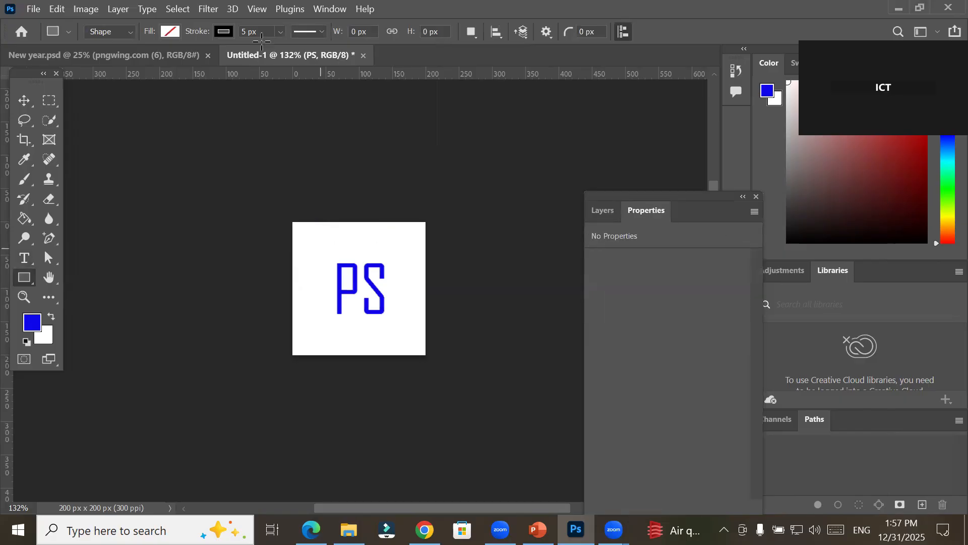
key("ctrl+shift+z")
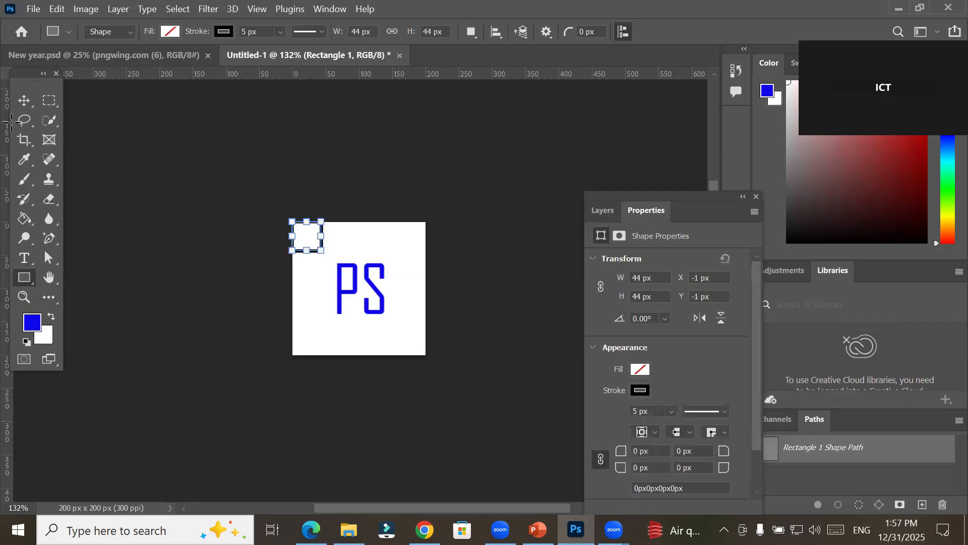
key("v")
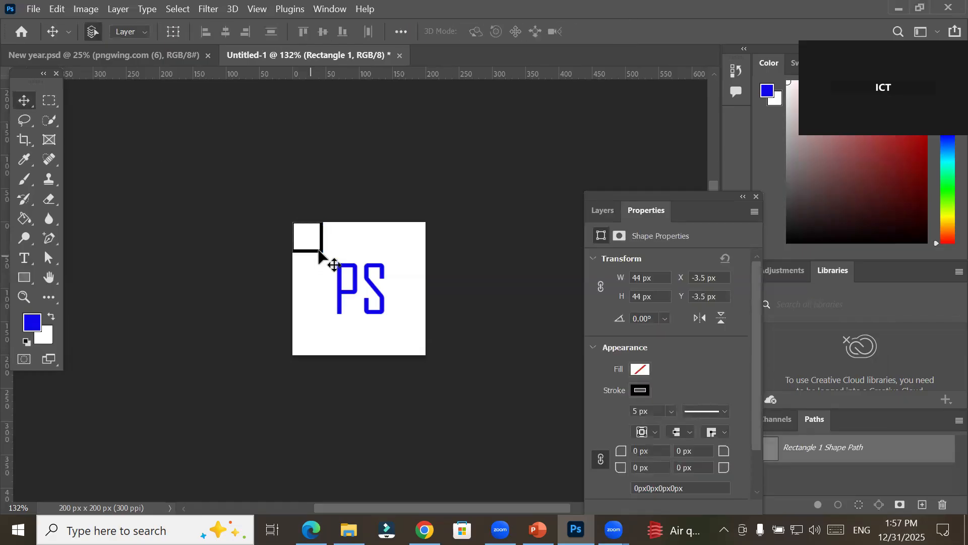
left_click_drag(319, 251, 430, 363)
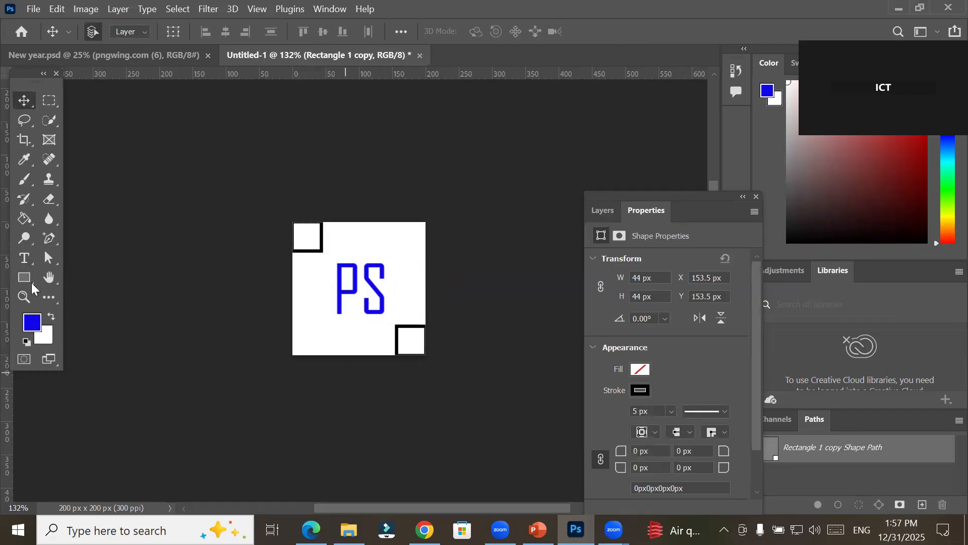
Draw two diagonal lines about 75 px long, running inward from the canvas's upper-right and lower-left corners towards the text
left_click(30, 281)
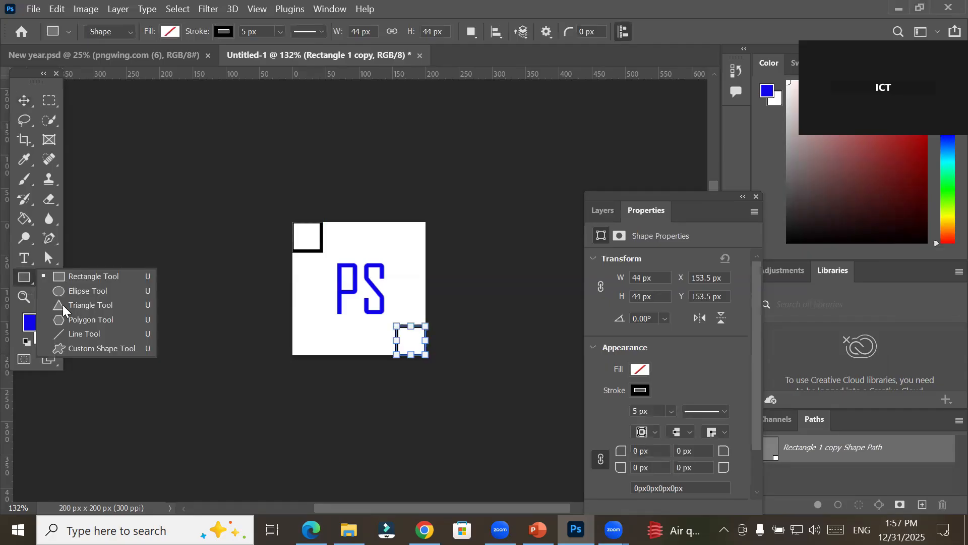
left_click(76, 331)
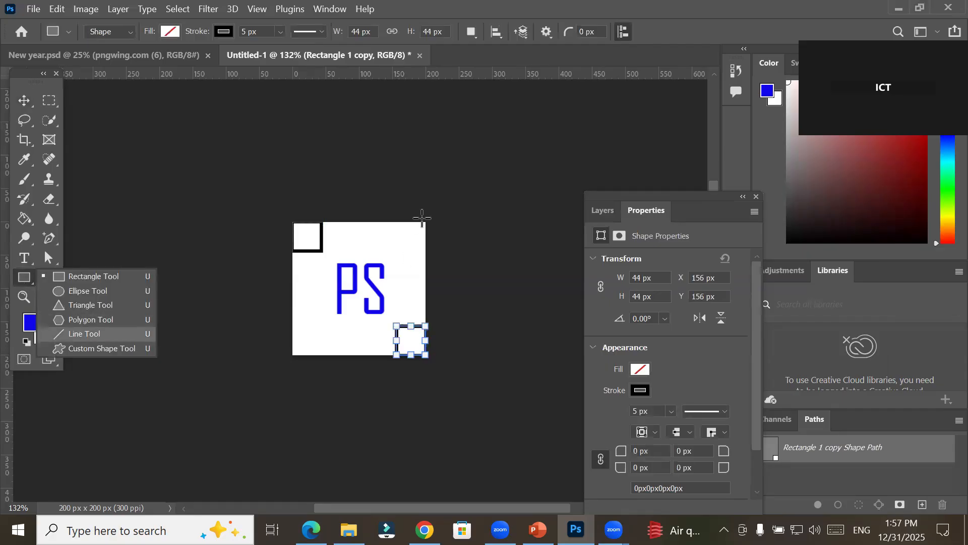
left_click_drag(423, 223, 391, 259)
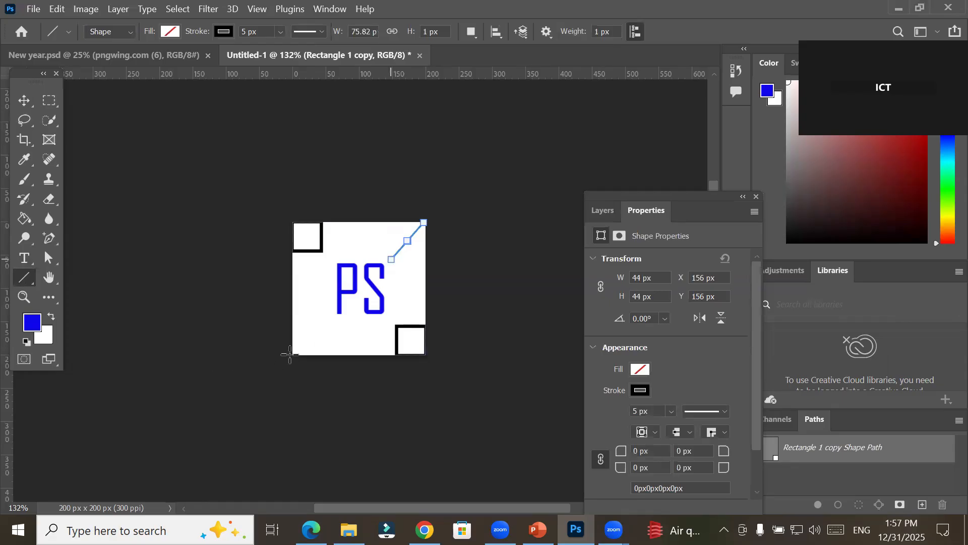
left_click_drag(292, 355, 329, 319)
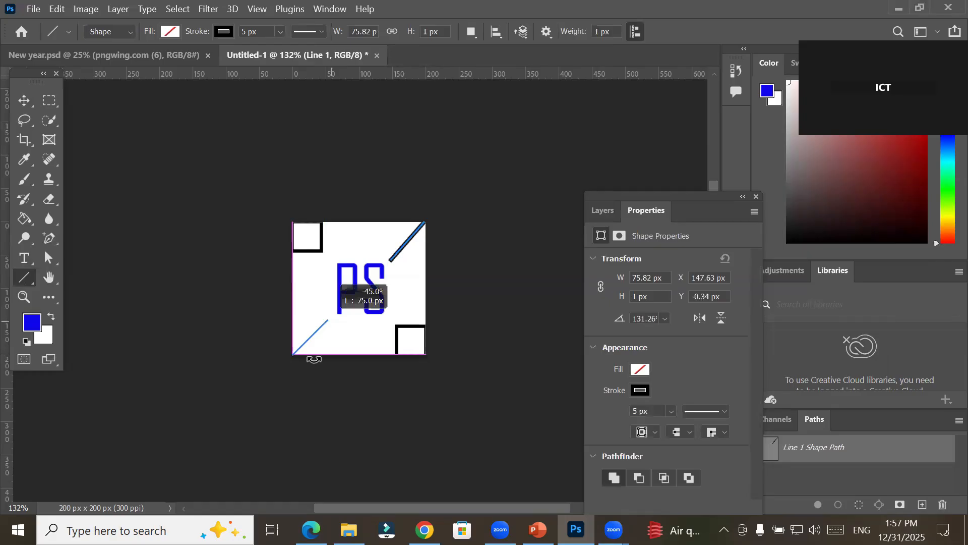
Draw an unfilled ellipse of about 110 x 108 px around the PS text and give it a dashed stroke
right_click(24, 280)
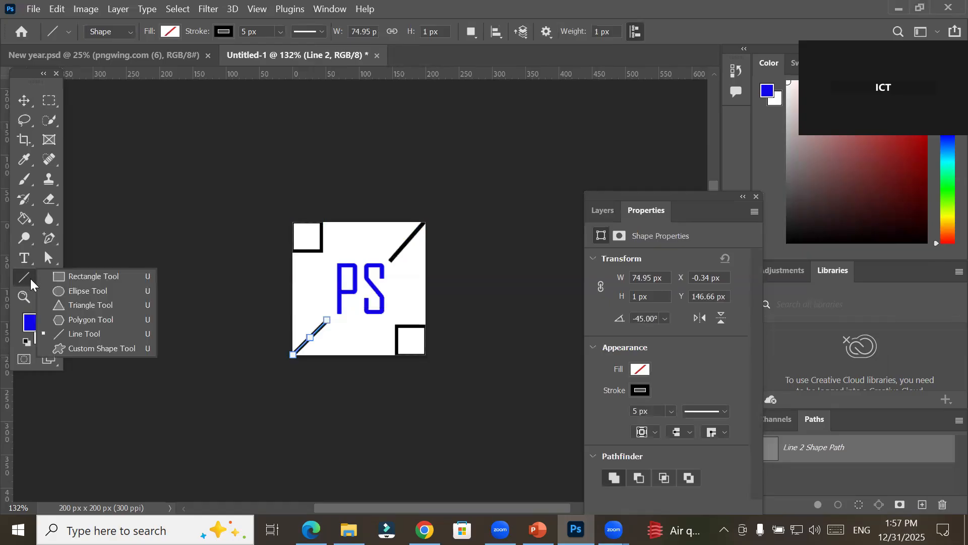
left_click(323, 254)
left_click_drag(323, 253, 395, 325)
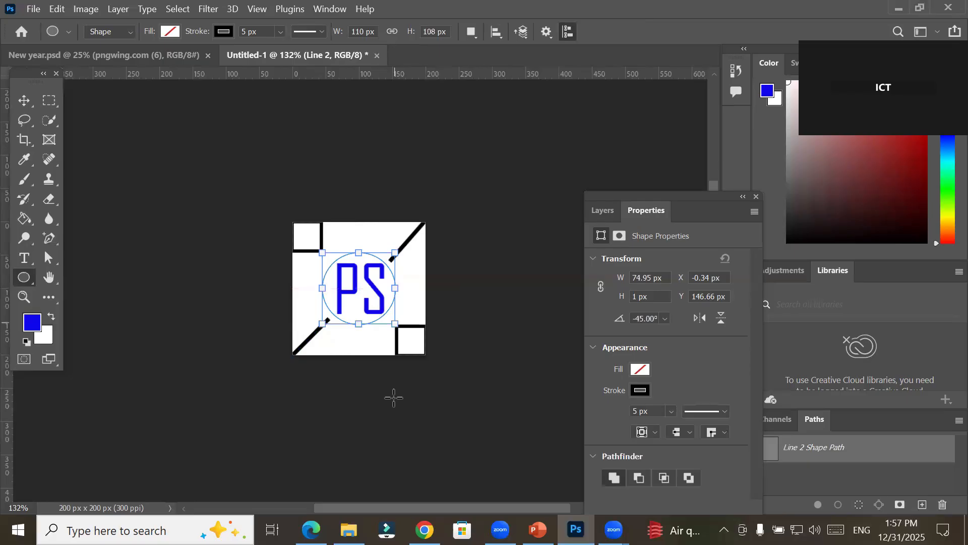
left_click(318, 29)
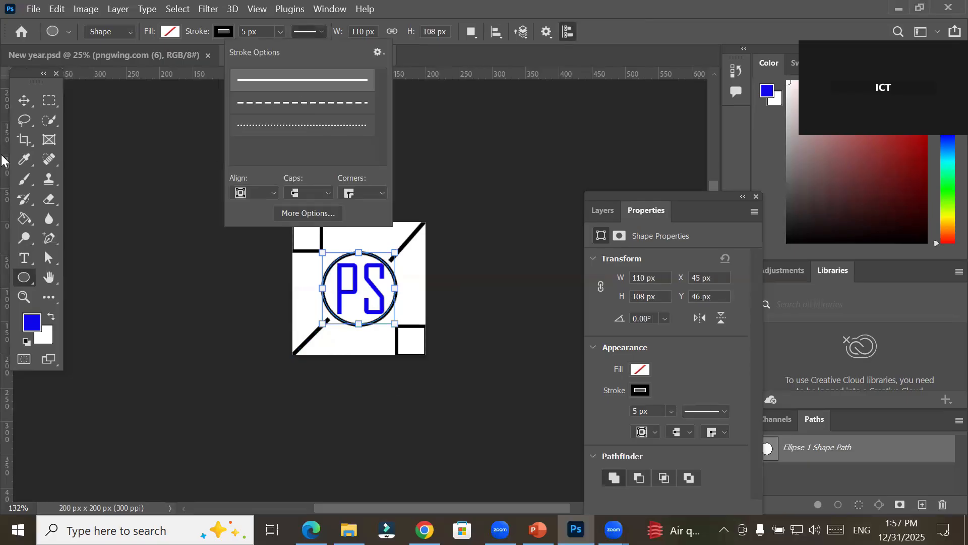
left_click(25, 102)
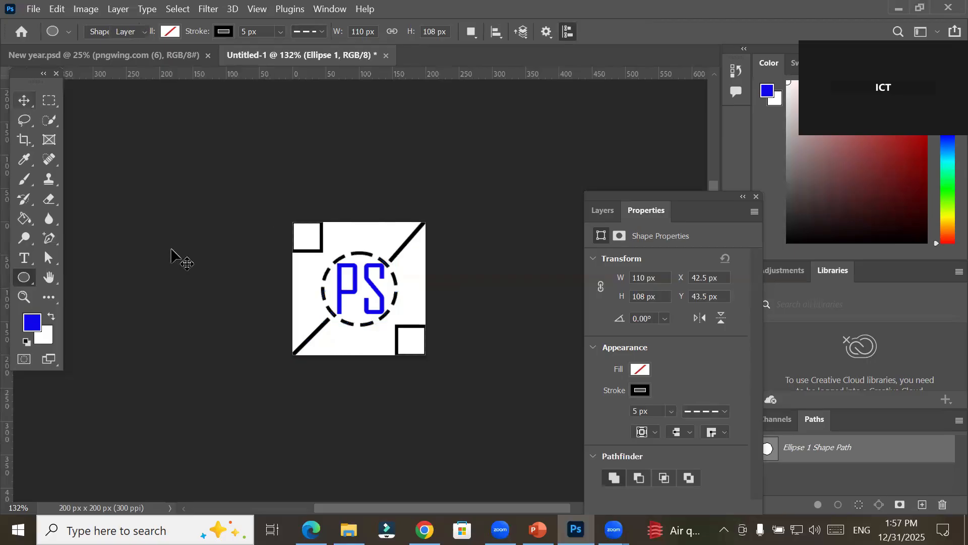
left_click(171, 258)
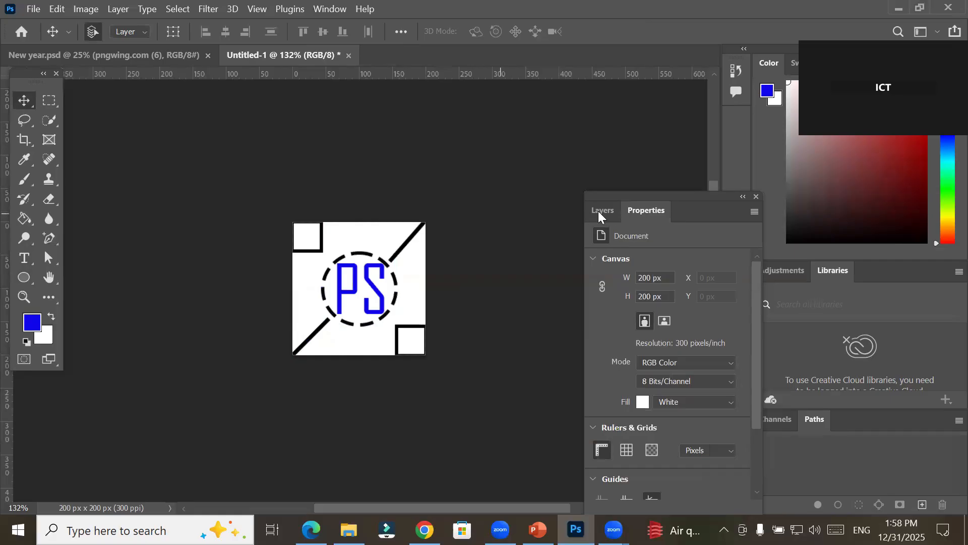
Review the layer stack from Rectangle 1 up to Ellipse 1, selecting individual shape layers along the way
left_click_drag(687, 194, 679, 102)
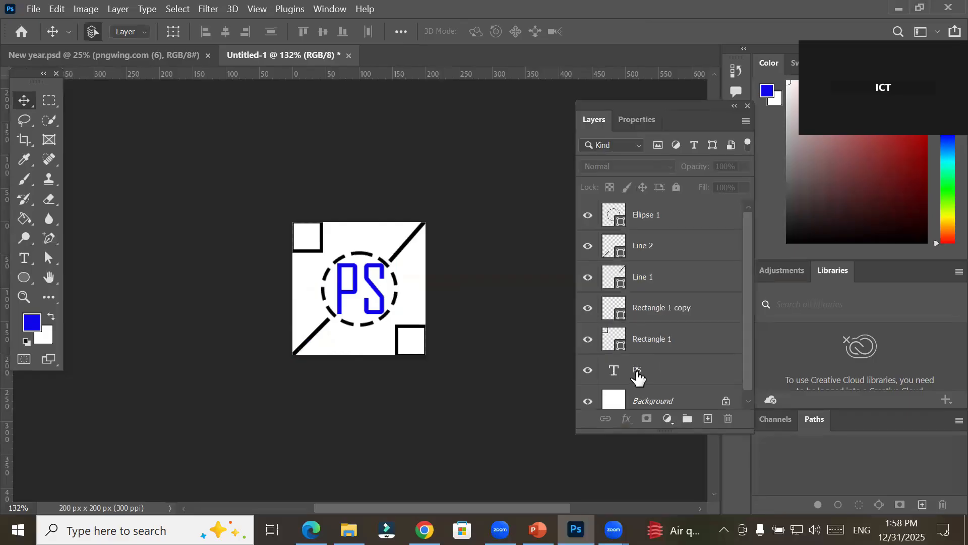
left_click(644, 340)
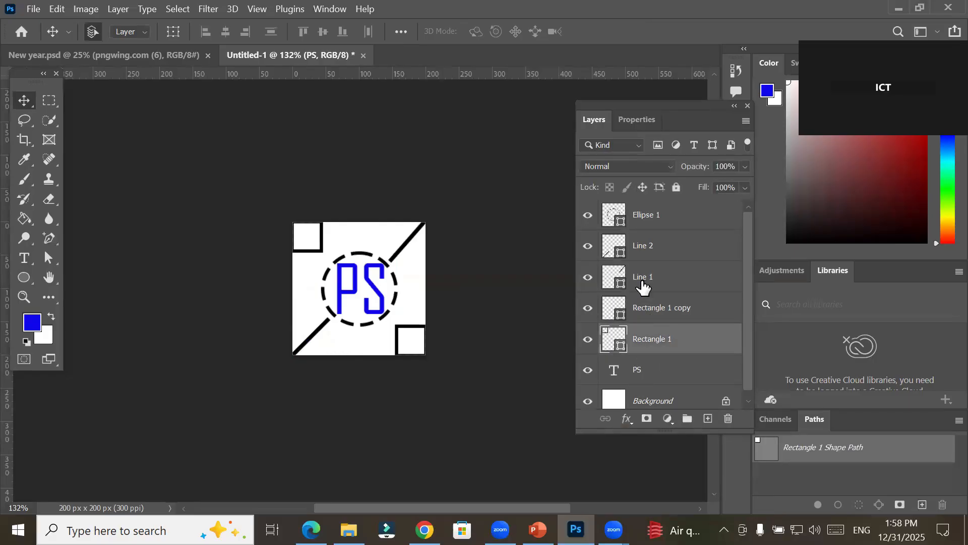
left_click(643, 306)
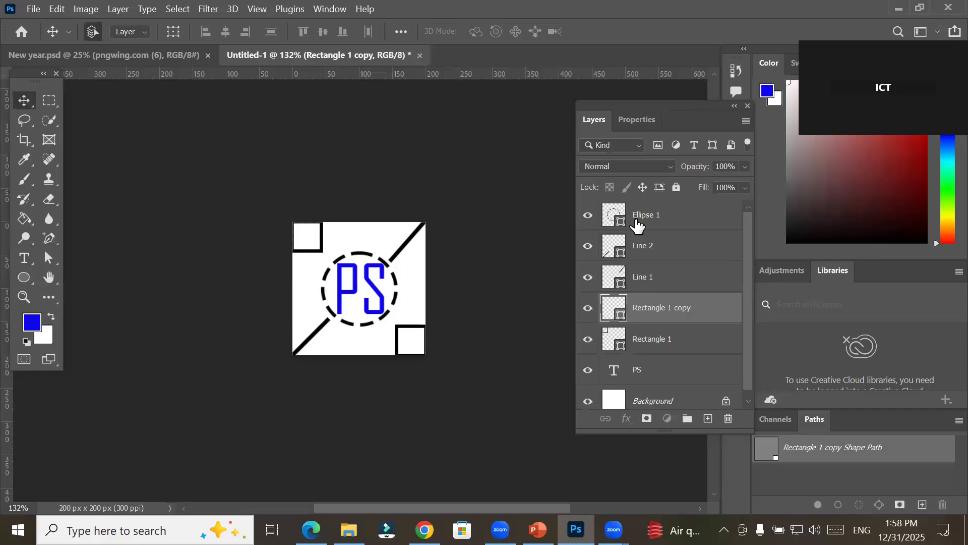
left_click(639, 243)
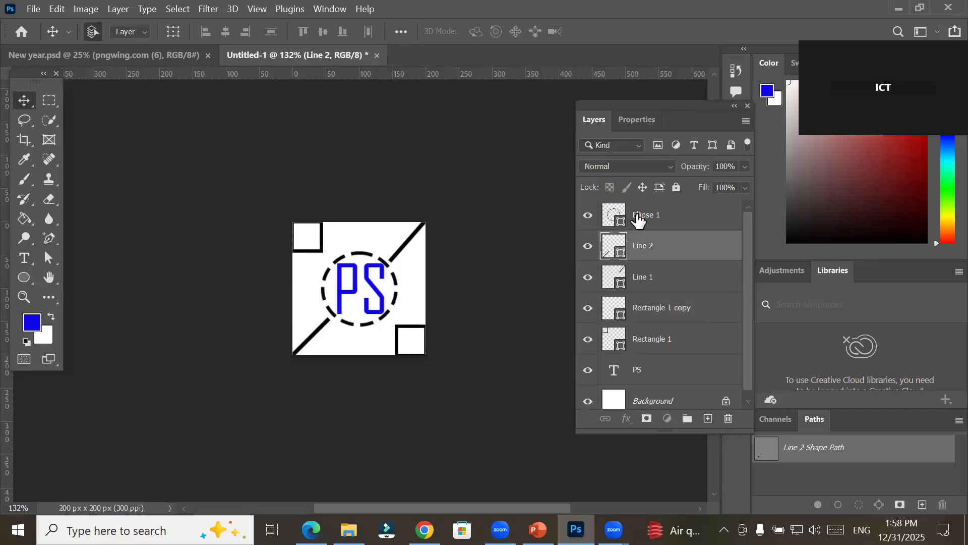
left_click(639, 219)
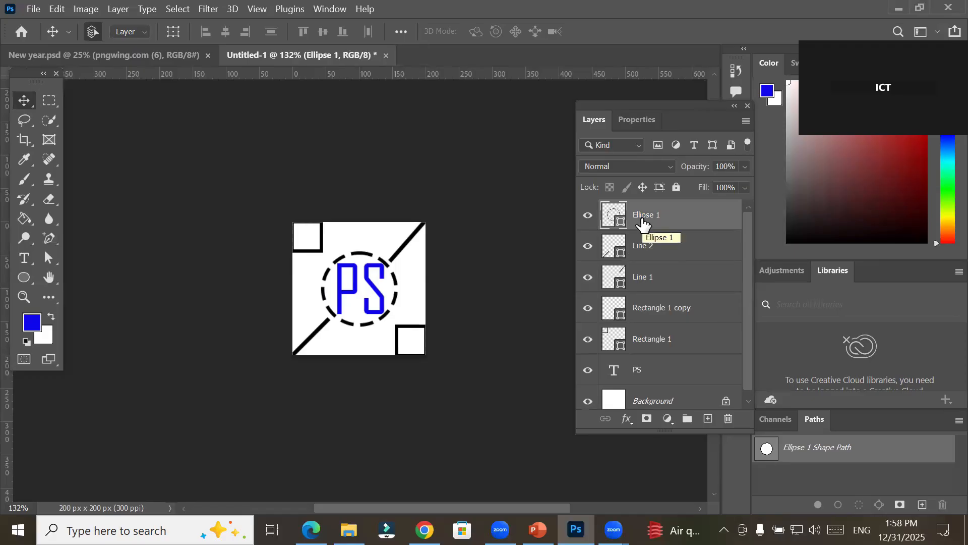
left_click(23, 278)
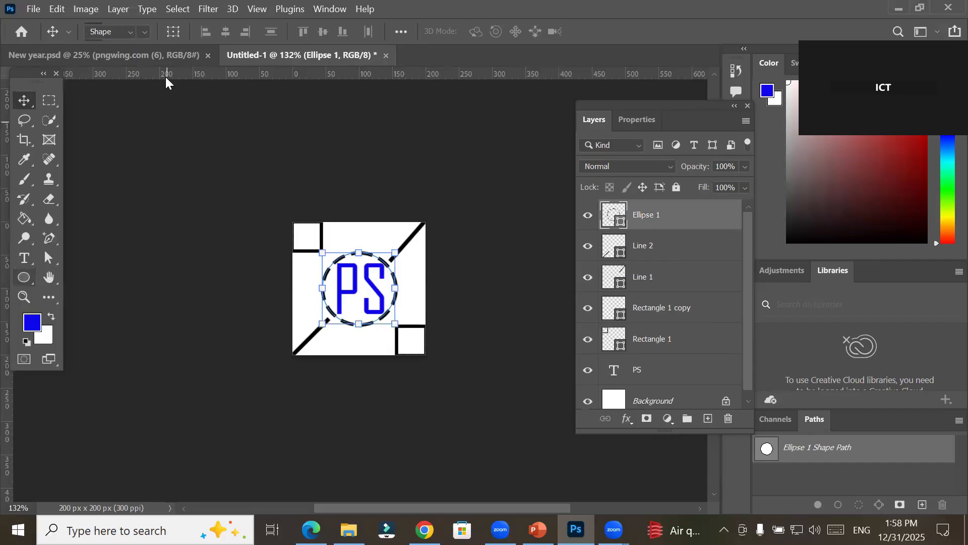
Fill the dashed circle with RGB yellow and move its layer directly beneath the PS text layer
left_click(170, 31)
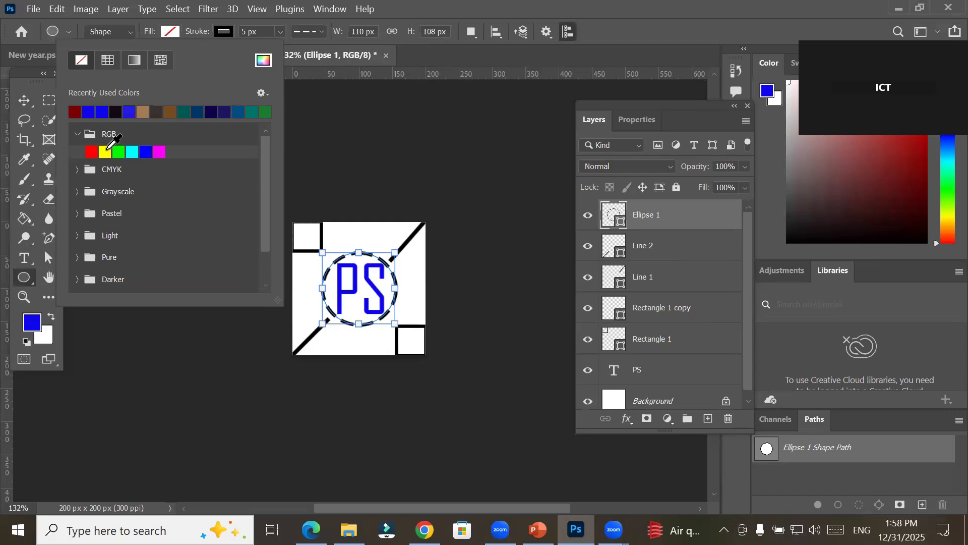
left_click(104, 151)
left_click(654, 218)
left_click_drag(657, 221, 674, 389)
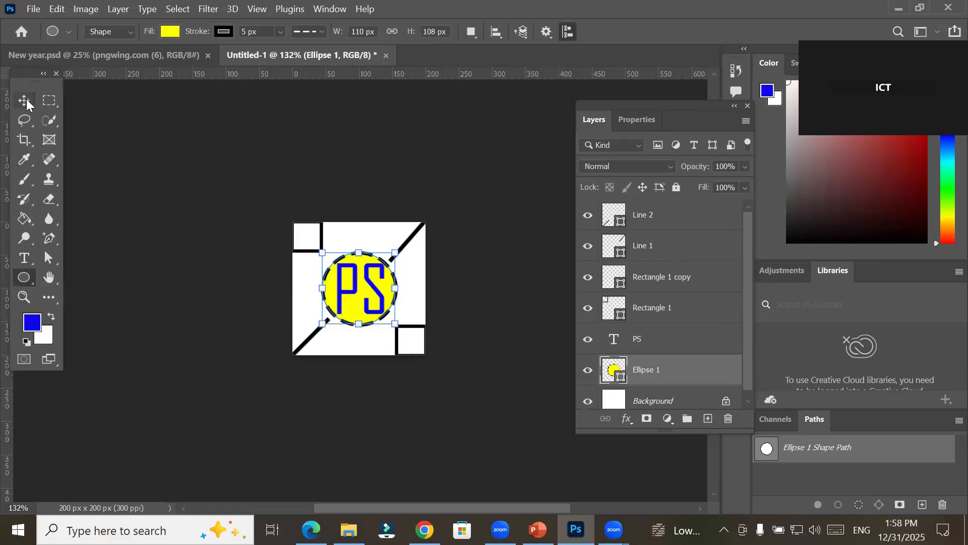
Select the entire canvas and define it as a pattern named "PS pattern"
left_click(26, 101)
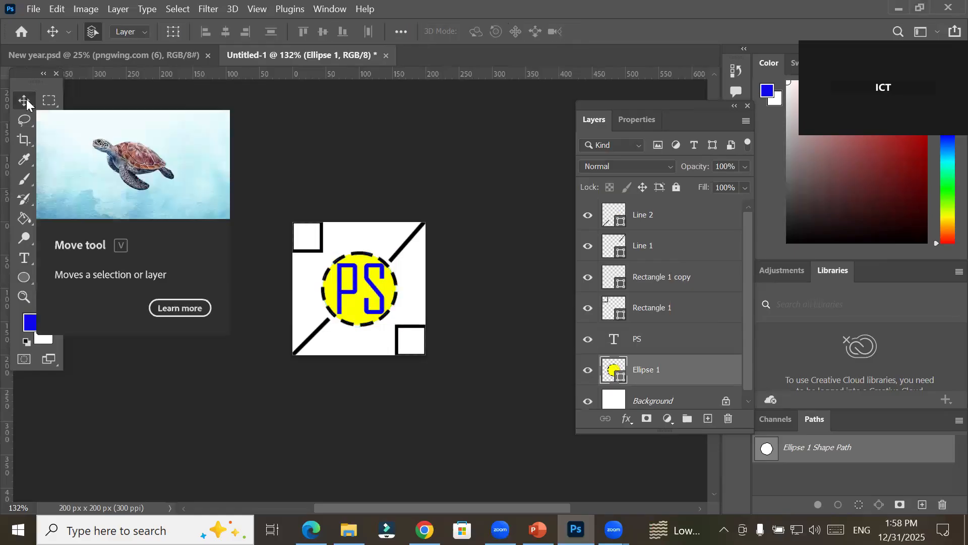
left_click(184, 9)
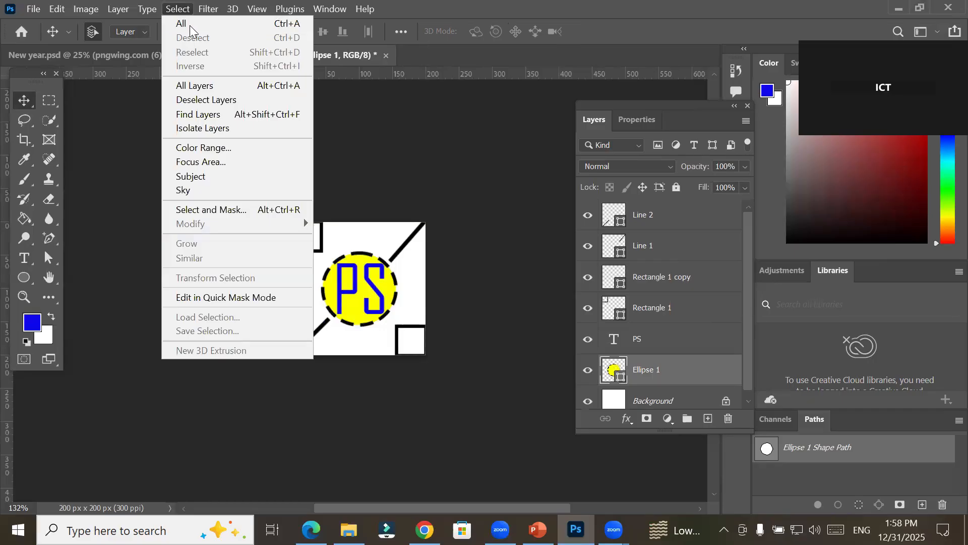
left_click(190, 24)
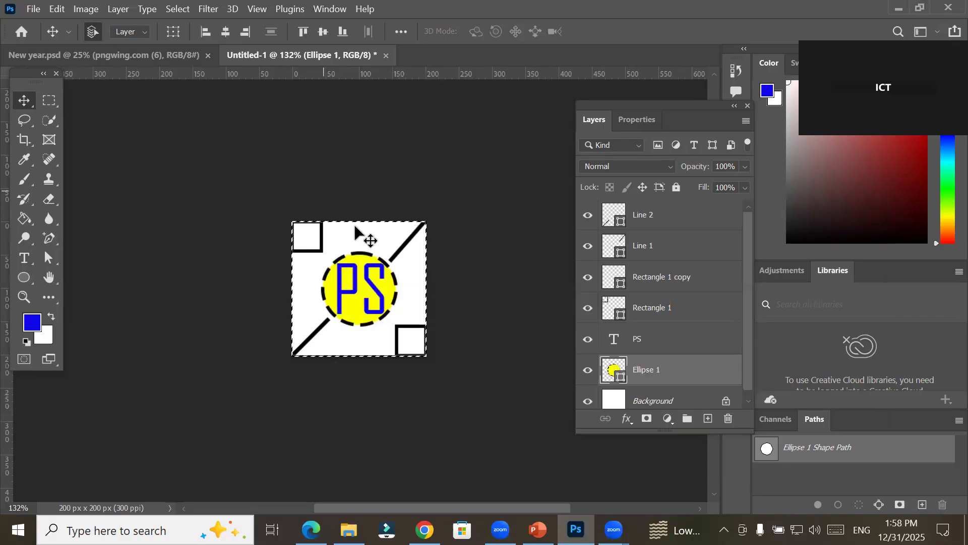
left_click(55, 8)
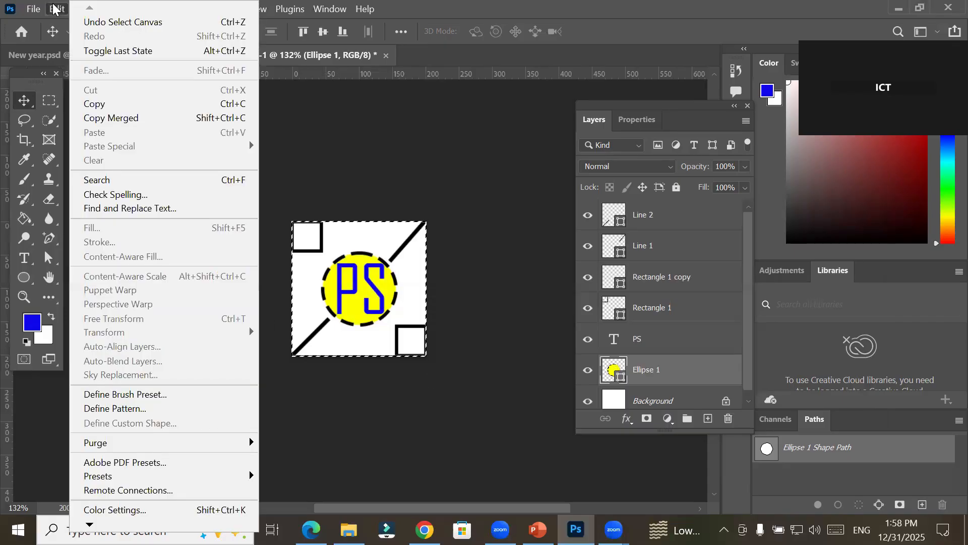
left_click(158, 410)
type("PS pattern")
key("Return")
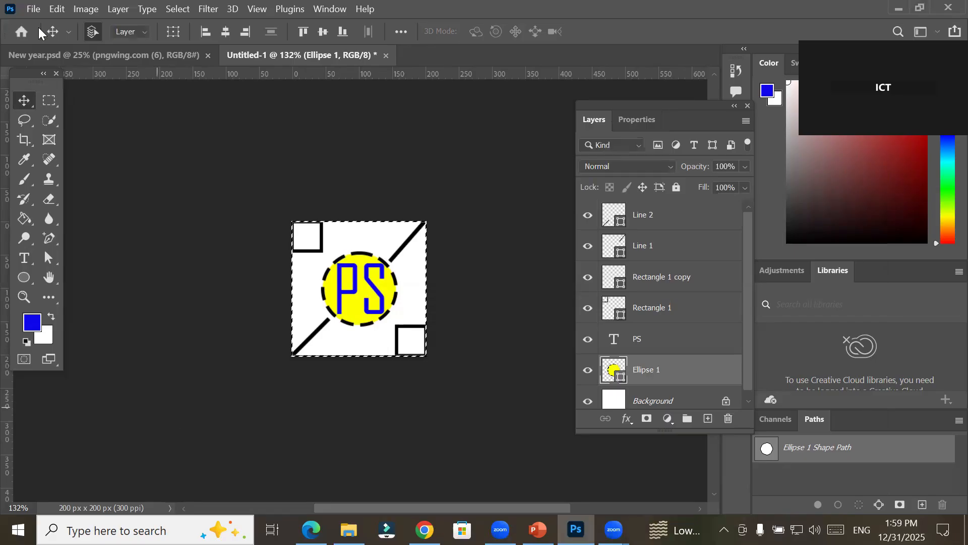
In New year.psd, draw an unfilled rectangle of about 461 x 57 px just below the greeting text of Happy New Year post-2
left_click(47, 60)
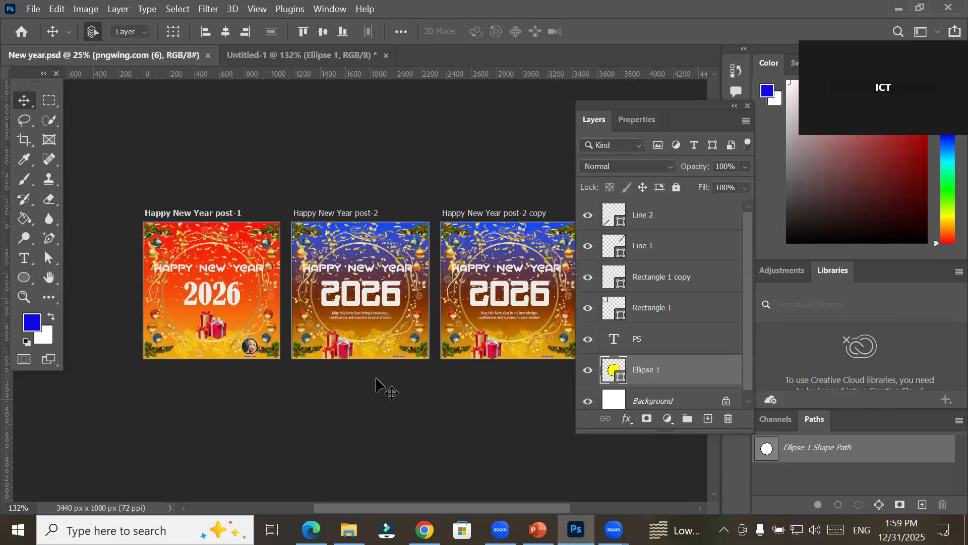
scroll(365, 400, "up", 2)
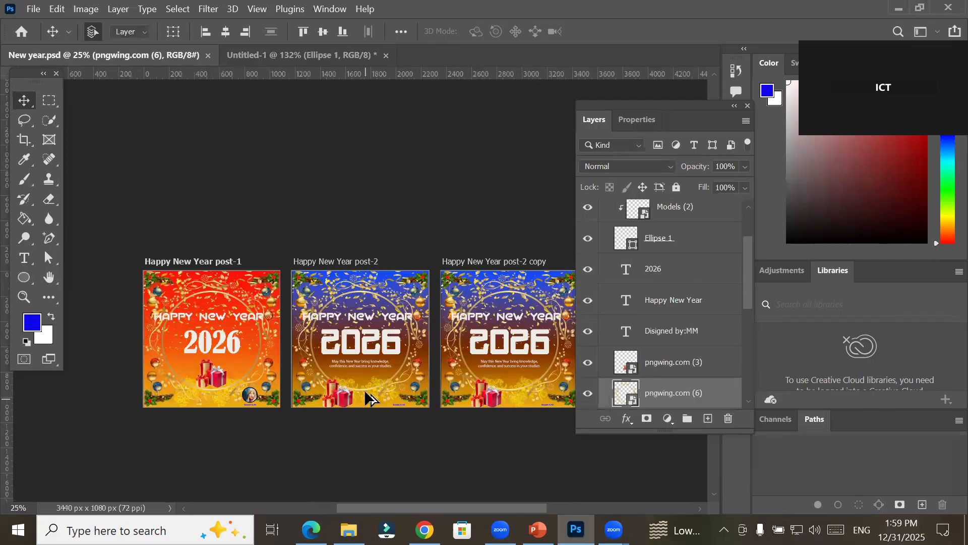
scroll(364, 388, "up", 5)
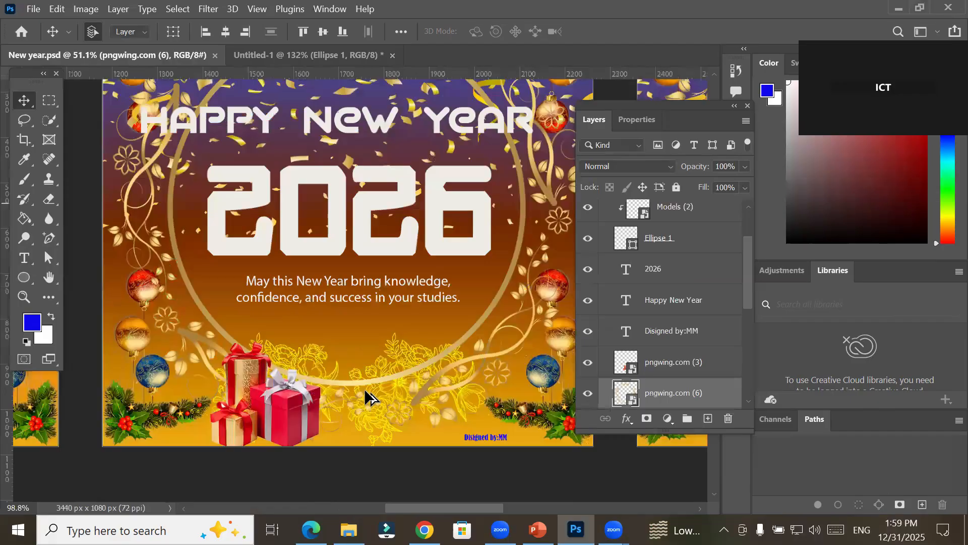
scroll(364, 388, "up", 3)
left_click(32, 259)
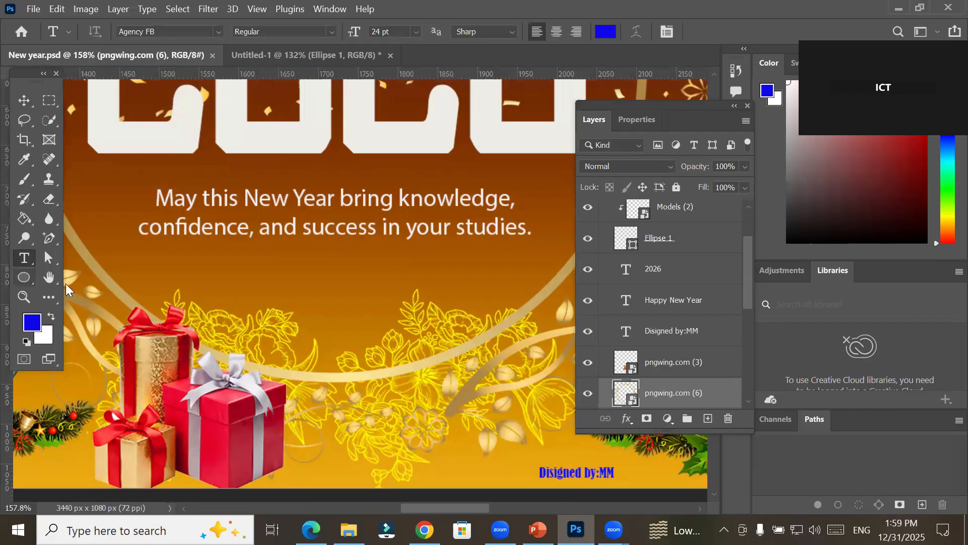
left_click(20, 275)
key("shift+u")
left_click_drag(152, 240, 519, 285)
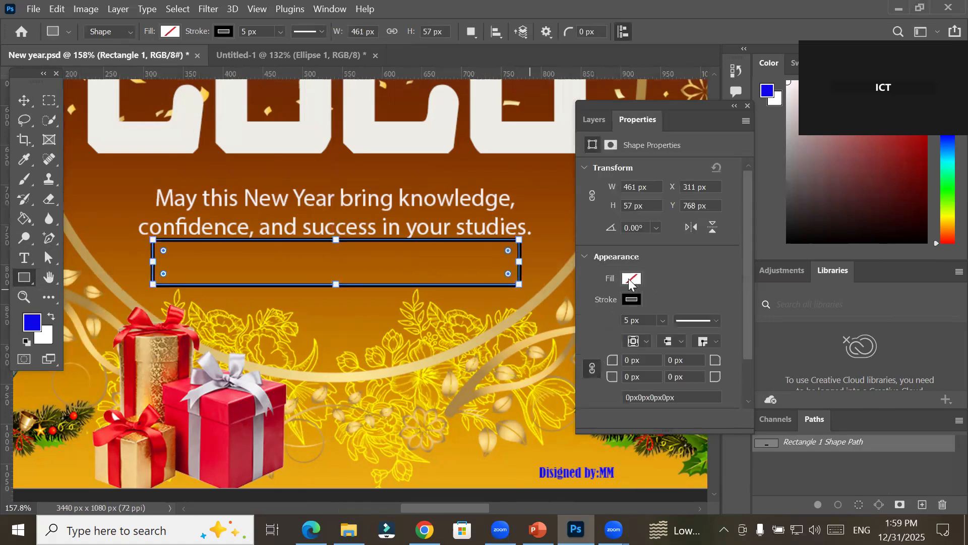
Fill the new rectangle below the greeting with the custom PS pattern
left_click(171, 32)
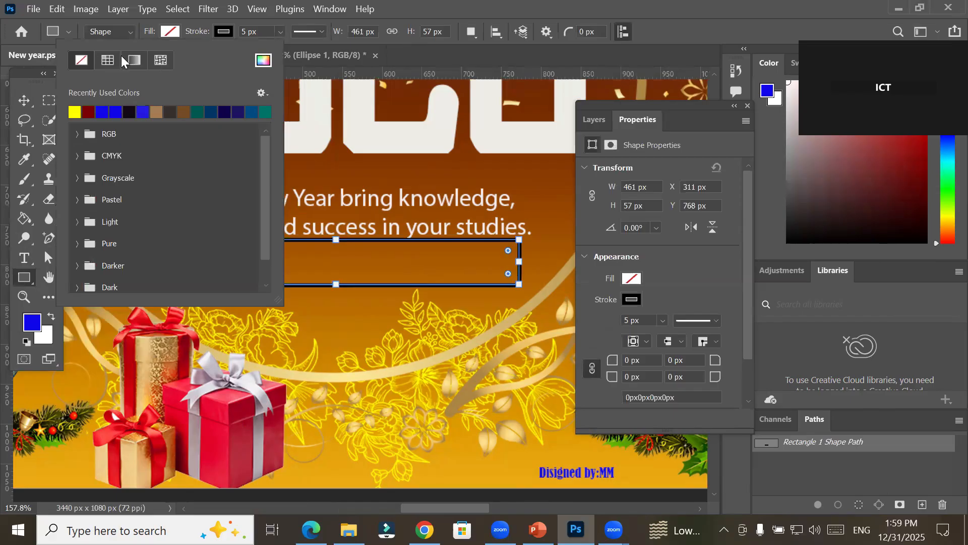
left_click(162, 59)
left_click(106, 224)
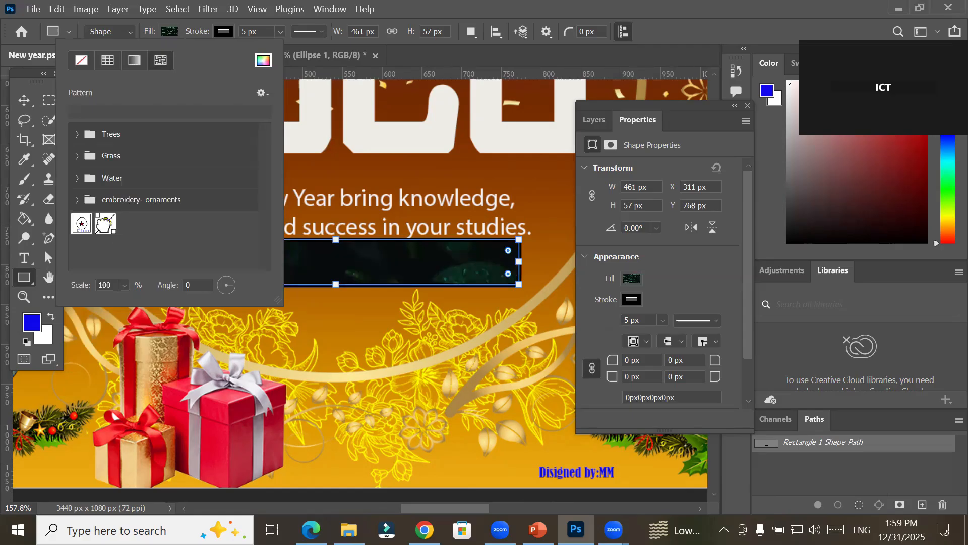
left_click(106, 223)
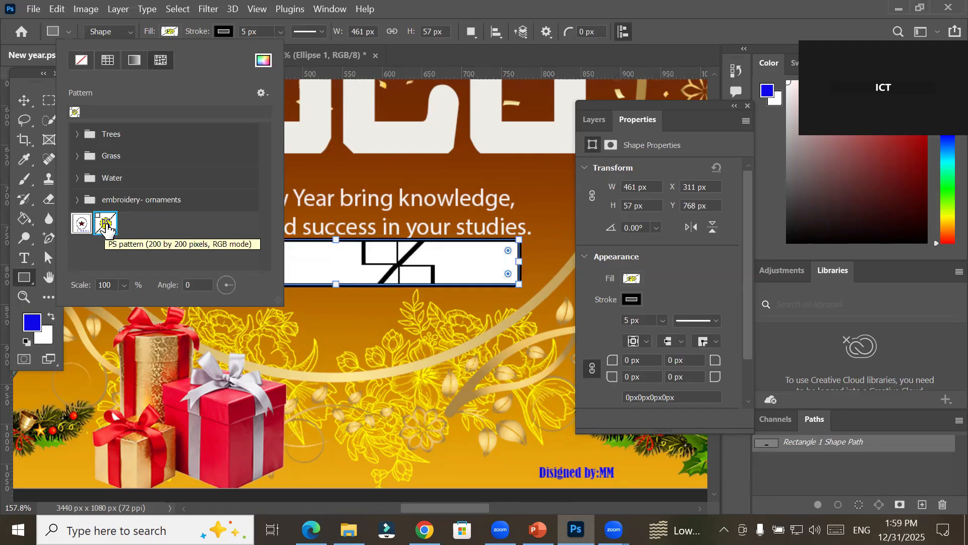
left_click(378, 375)
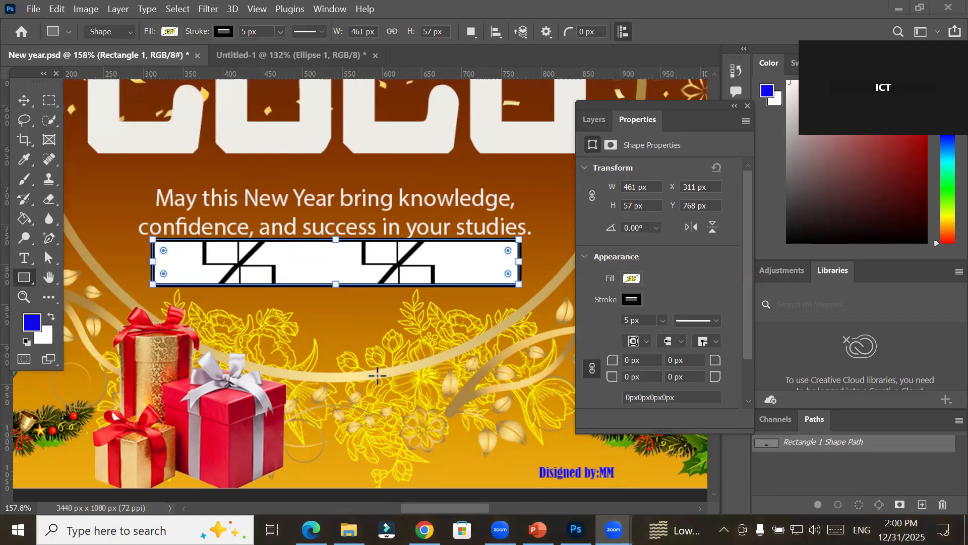
Scale the rectangle's pattern fill down to 12%
left_click(171, 33)
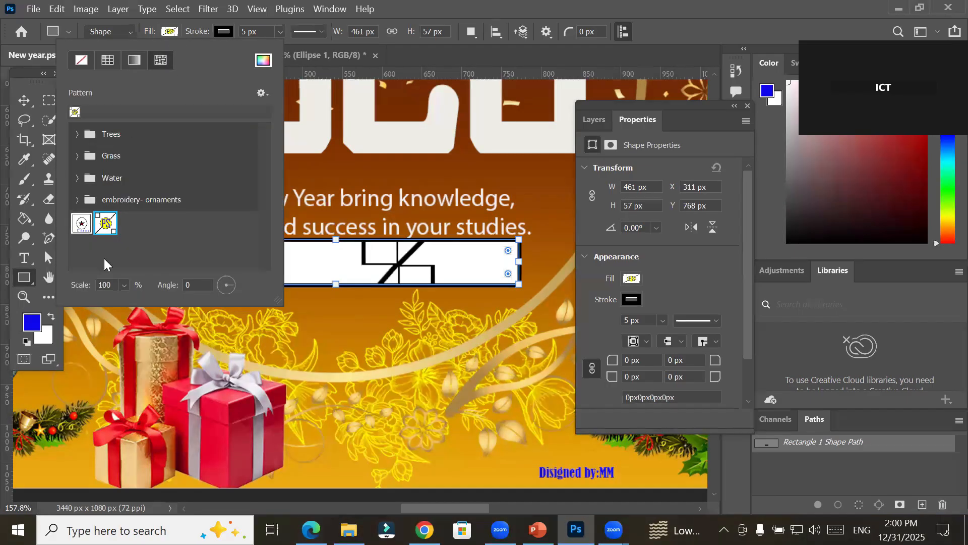
left_click(124, 286)
left_click_drag(126, 304, 123, 304)
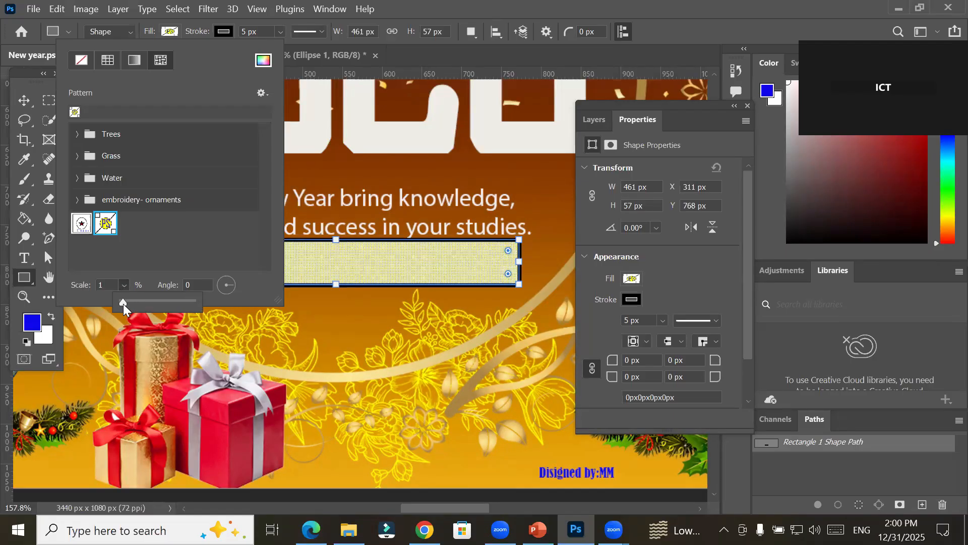
left_click_drag(125, 302, 122, 304)
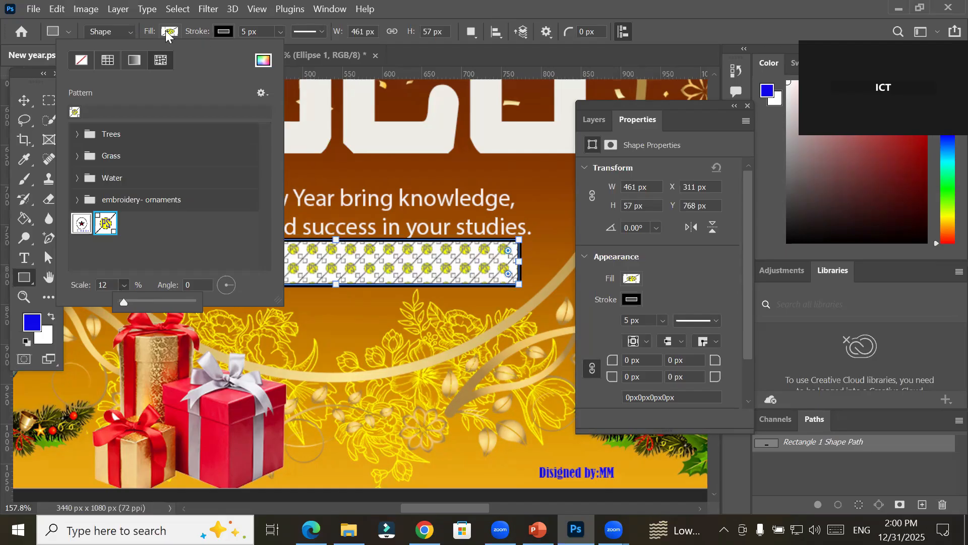
left_click(277, 235)
Examine the repeating PS tiles inside the rectangle up close and within the whole post, with the shape deselected
scroll(286, 260, "up", 1)
scroll(286, 261, "up", 3)
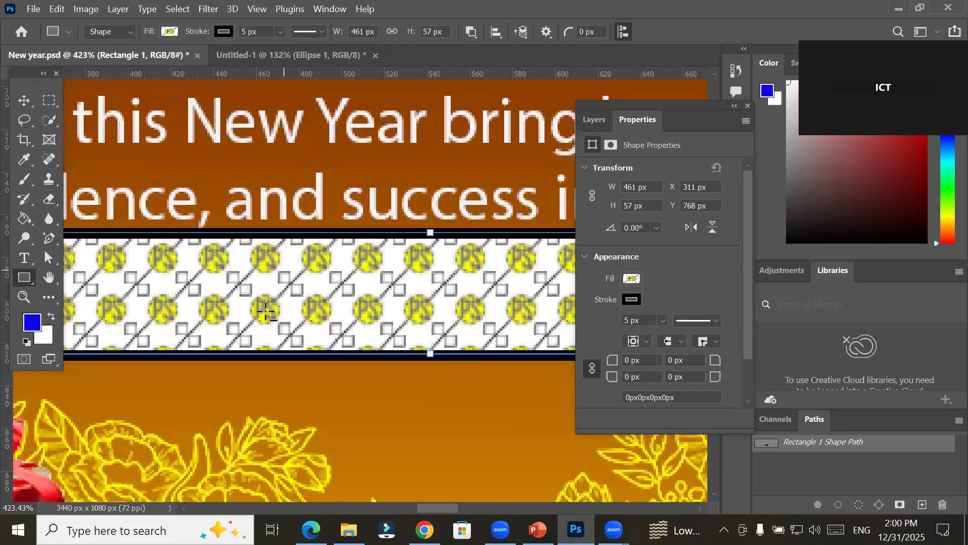
scroll(266, 311, "up", 2)
scroll(266, 312, "up", 3)
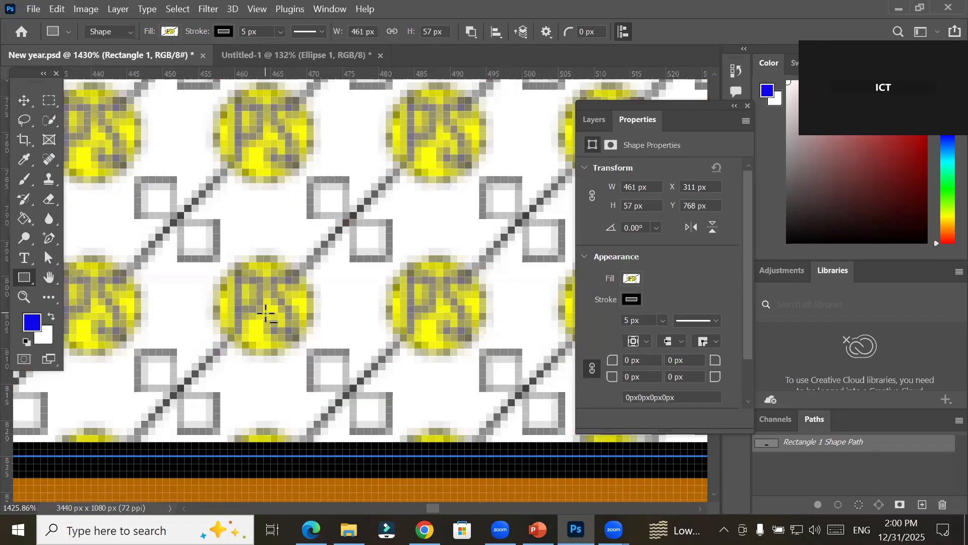
scroll(266, 313, "down", 3)
scroll(266, 312, "down", 3)
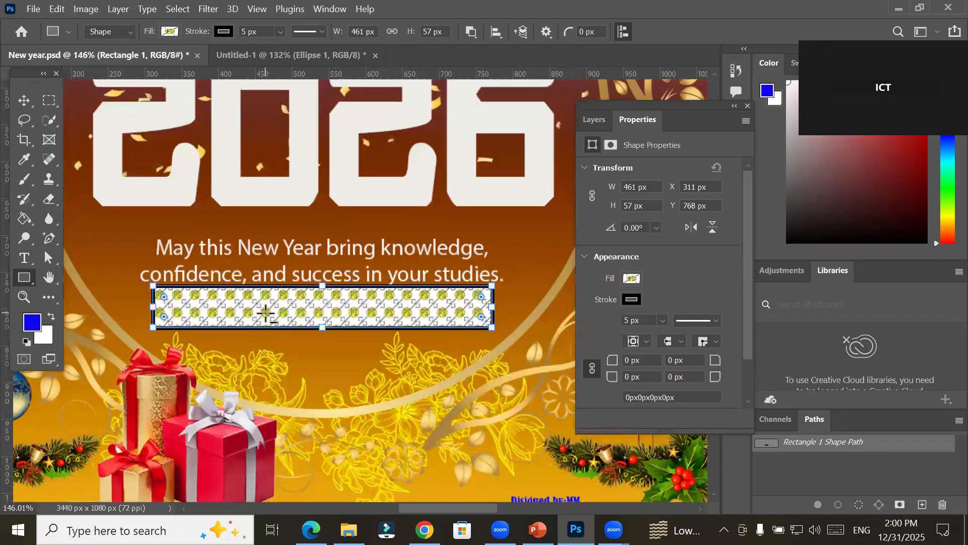
scroll(266, 313, "down", 2)
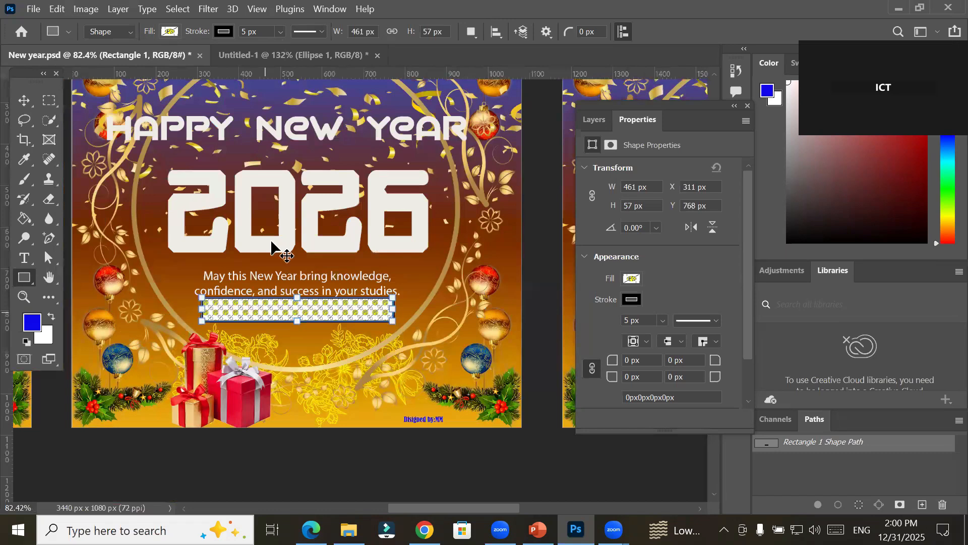
key("v")
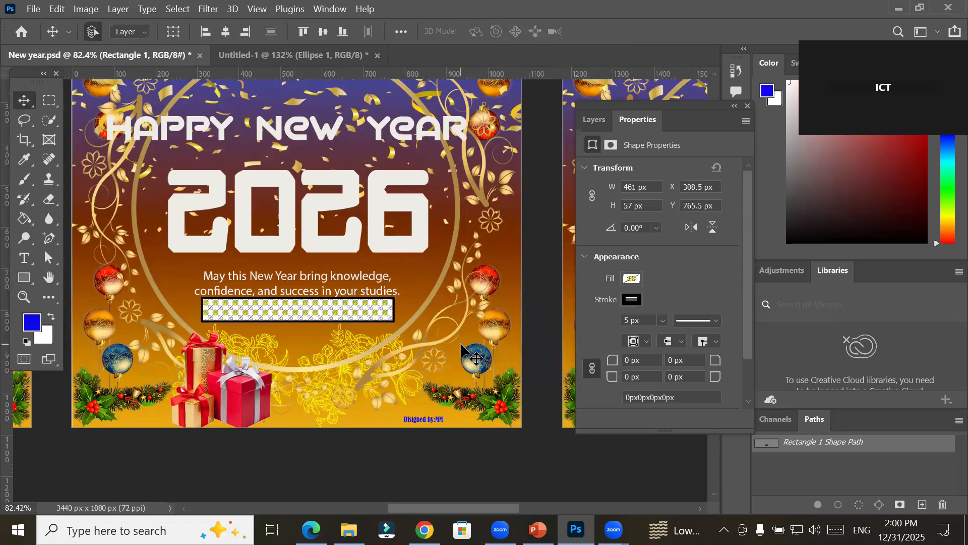
left_click(460, 345)
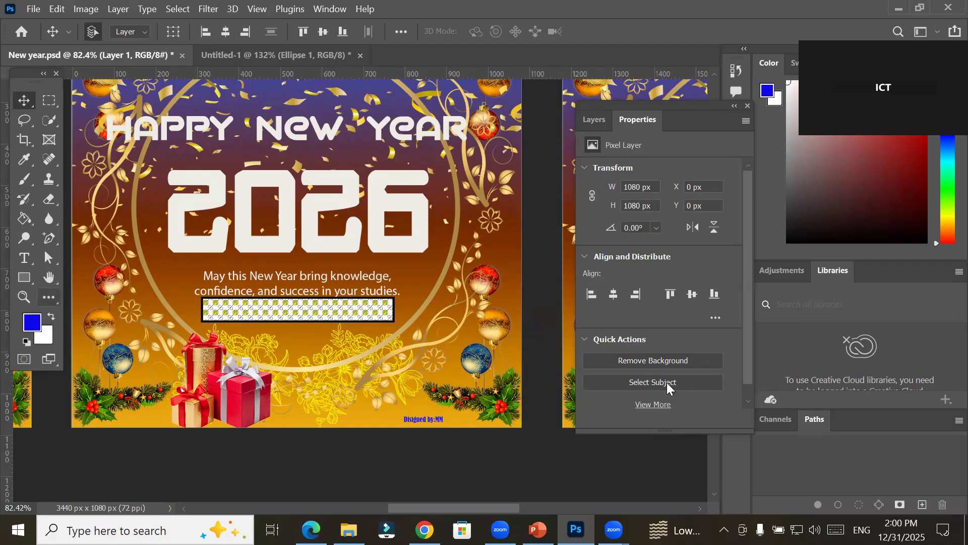
Reselect the patterned rectangle and delete the "PS pattern" preset from the saved fill patterns
left_click(309, 314)
left_click(26, 278)
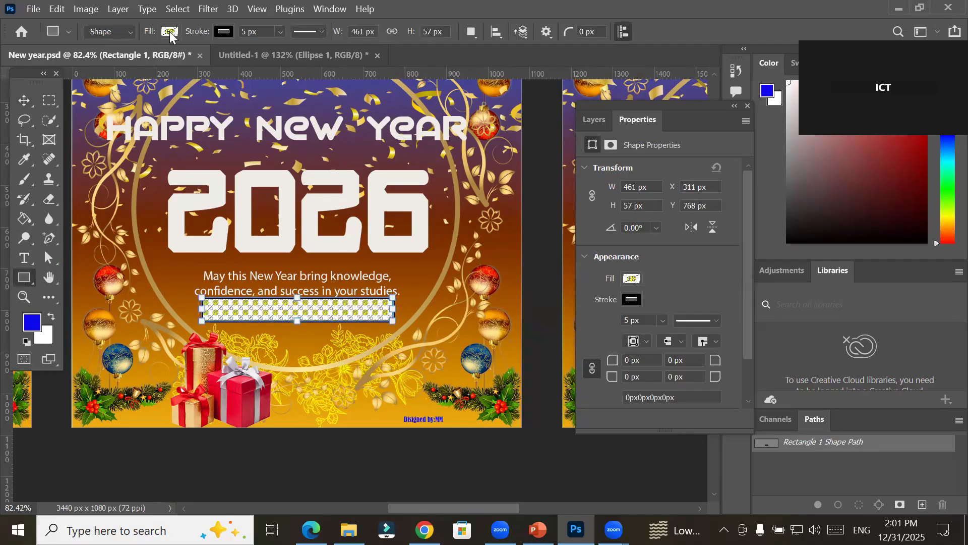
left_click(169, 33)
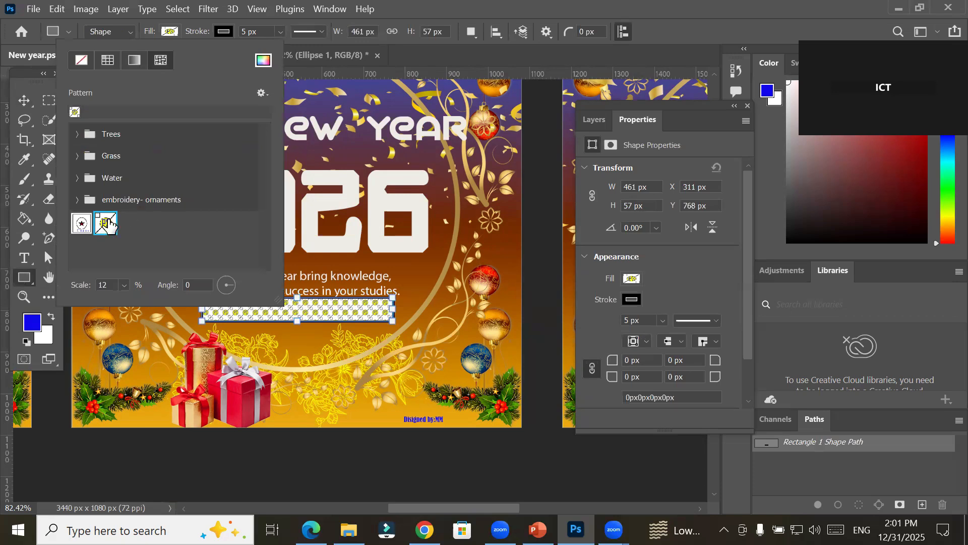
left_click(267, 95)
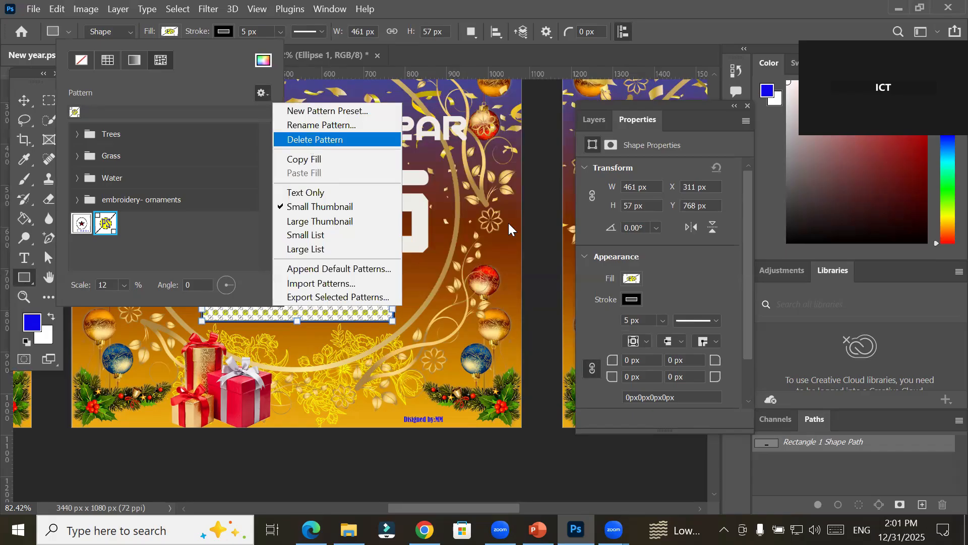
left_click(307, 141)
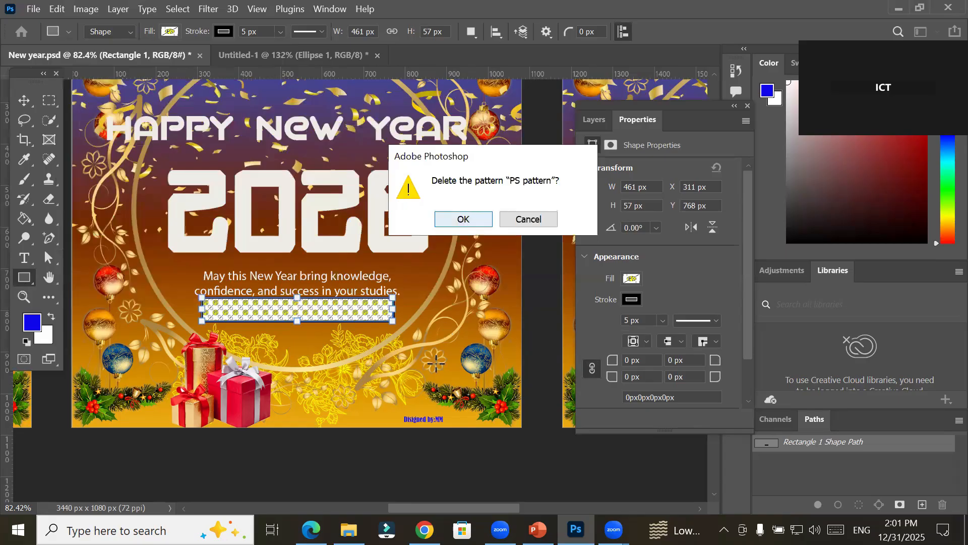
left_click(468, 219)
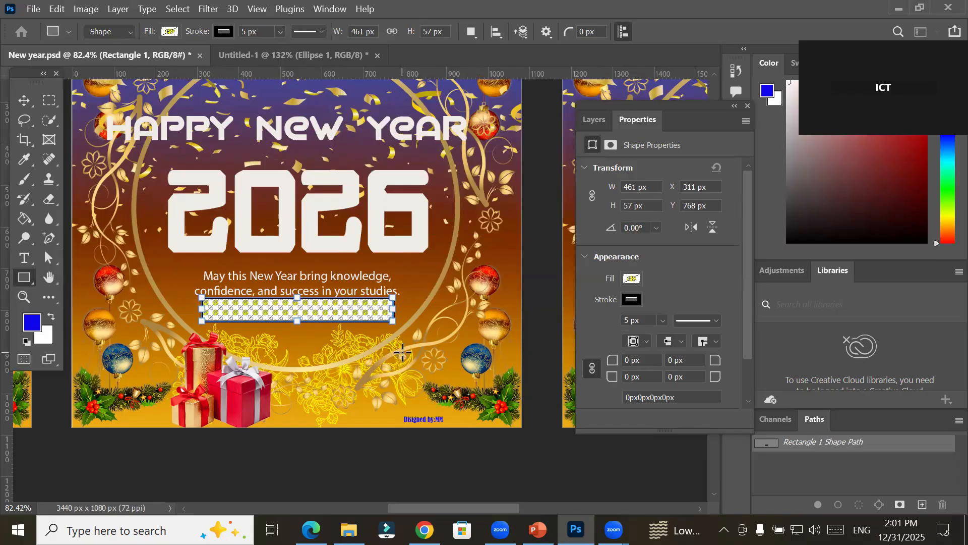
Try several embroidery-ornaments patterns as the rectangle's fill, settling on the fifth one, and reduce the pattern scale to 1%
left_click(171, 31)
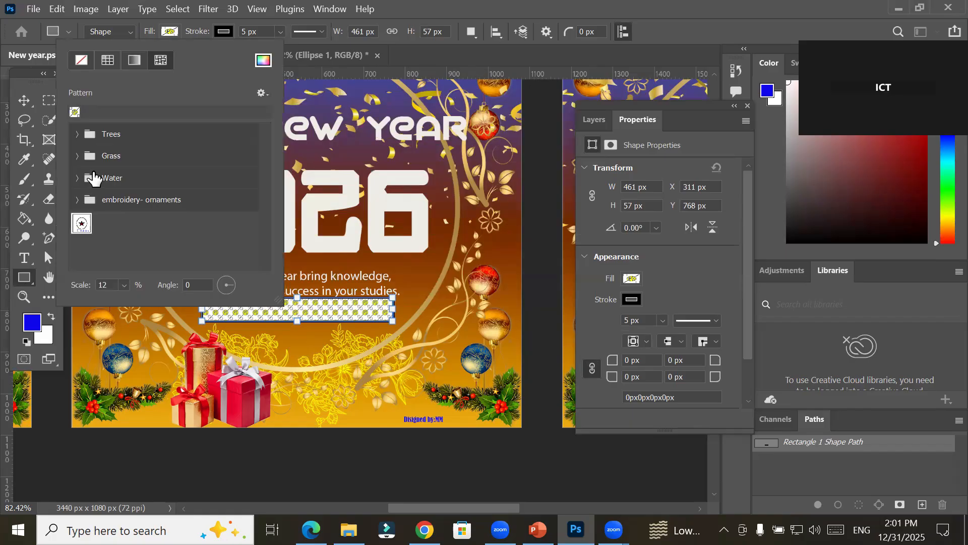
left_click(79, 200)
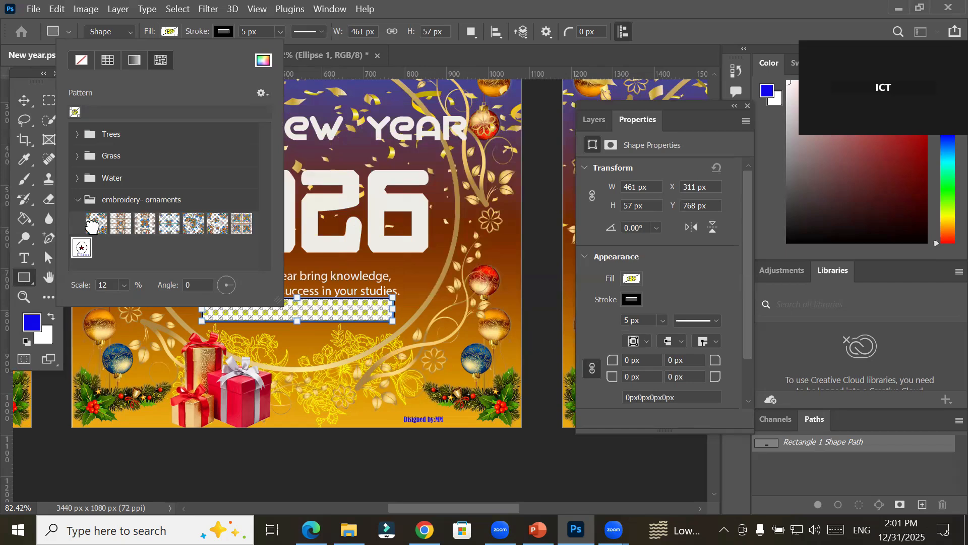
left_click(92, 224)
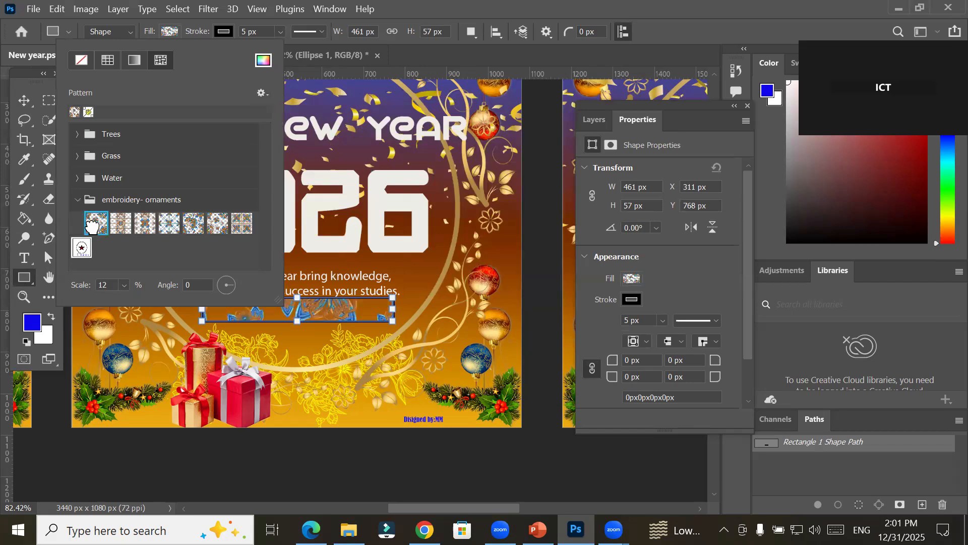
left_click(121, 225)
left_click(145, 224)
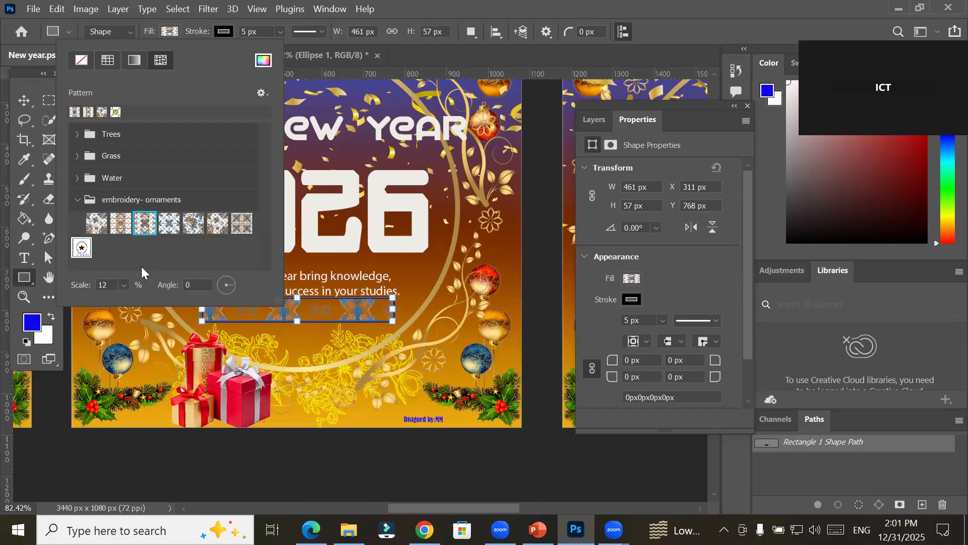
left_click(124, 284)
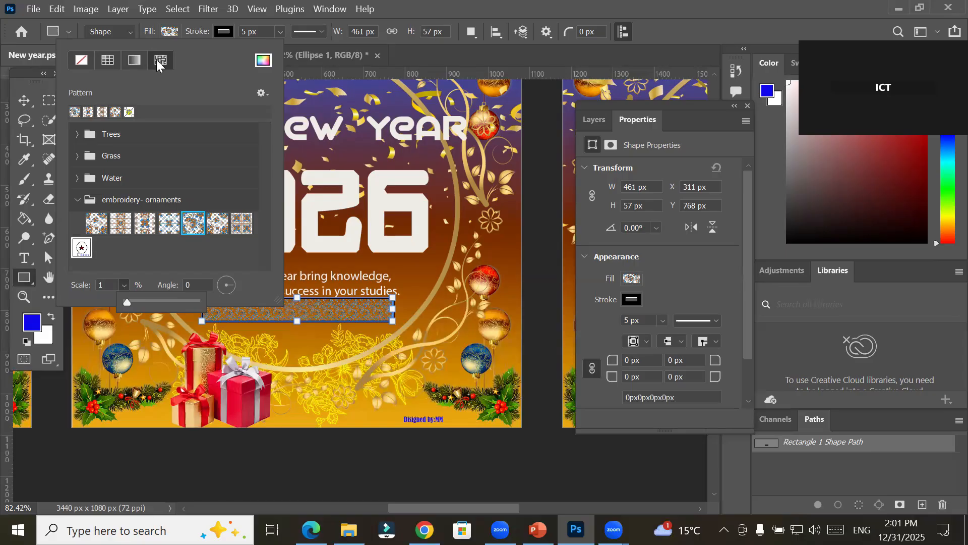
Close the fill options and examine the rectangle's embroidery pattern up close and within all three New Year posts
left_click(166, 28)
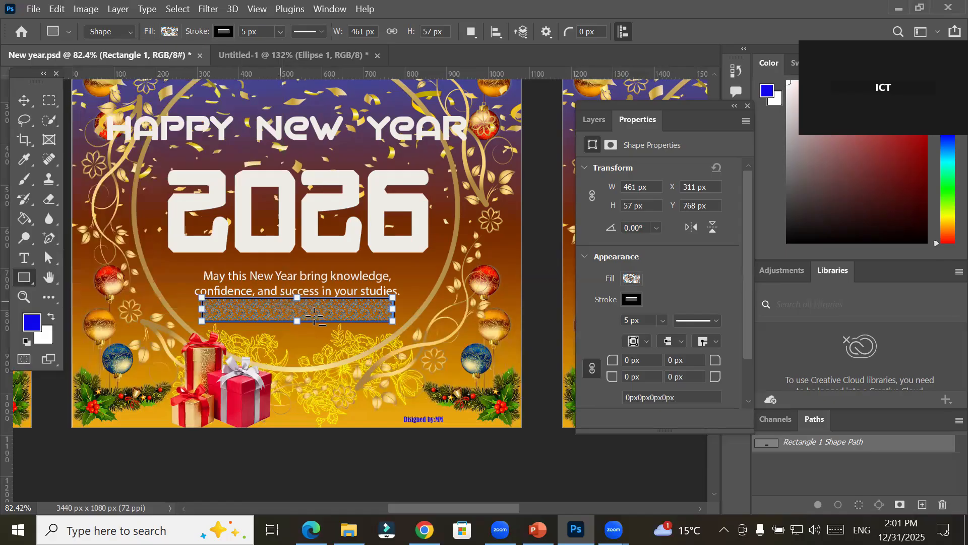
scroll(313, 314, "up", 3)
scroll(314, 316, "up", 5)
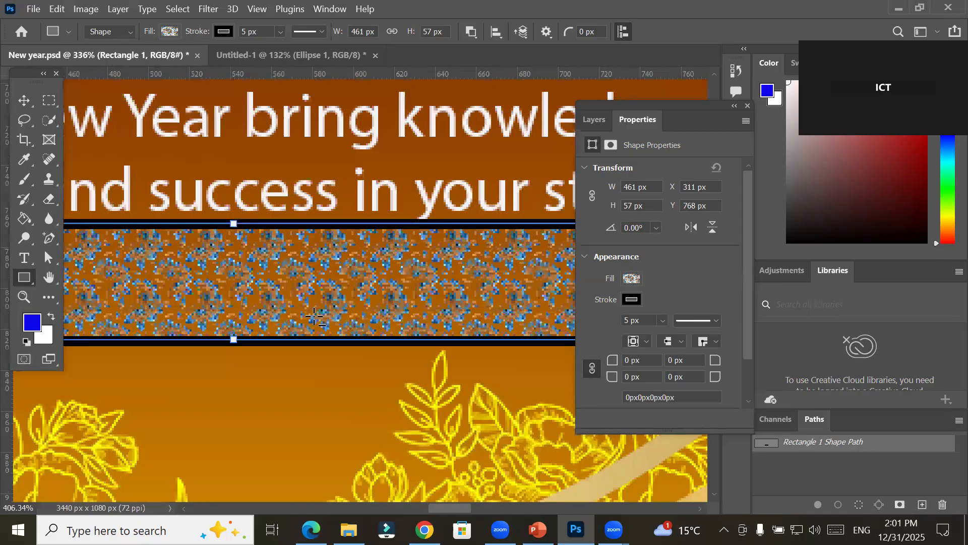
scroll(313, 316, "up", 3)
scroll(314, 316, "down", 4)
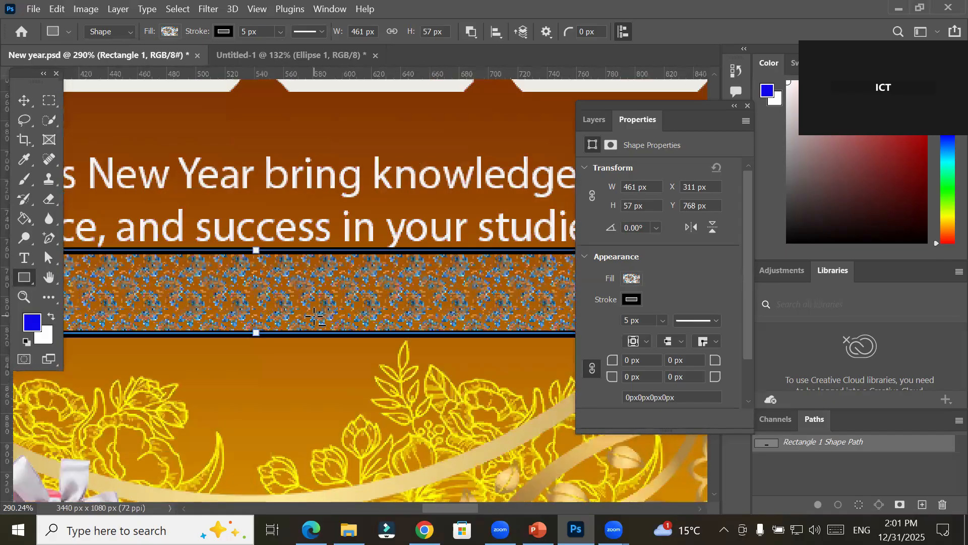
scroll(314, 316, "down", 5)
scroll(314, 315, "down", 2)
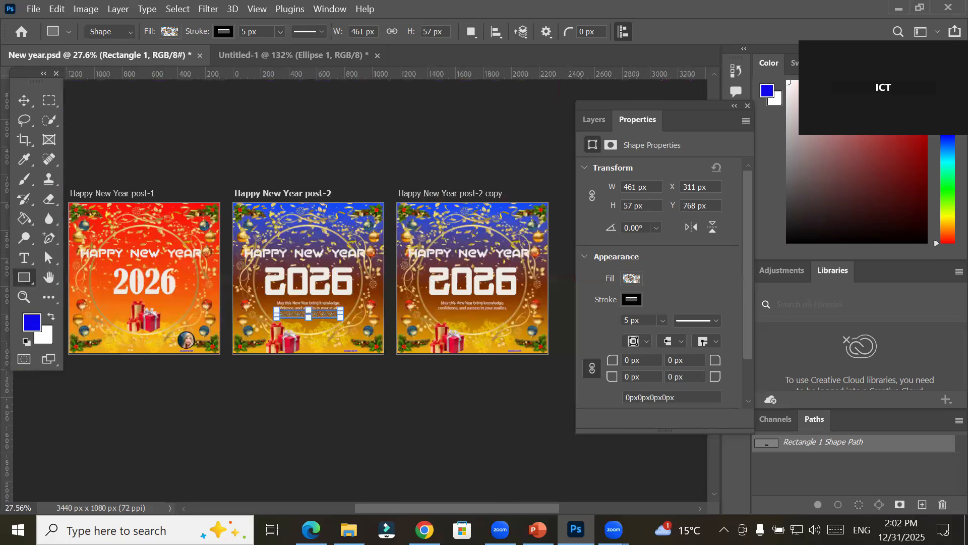
Check the Brush Tool slide in PowerPoint, return to Photoshop and activate the Brush tool, showing its tool variants
key("alt+Tab")
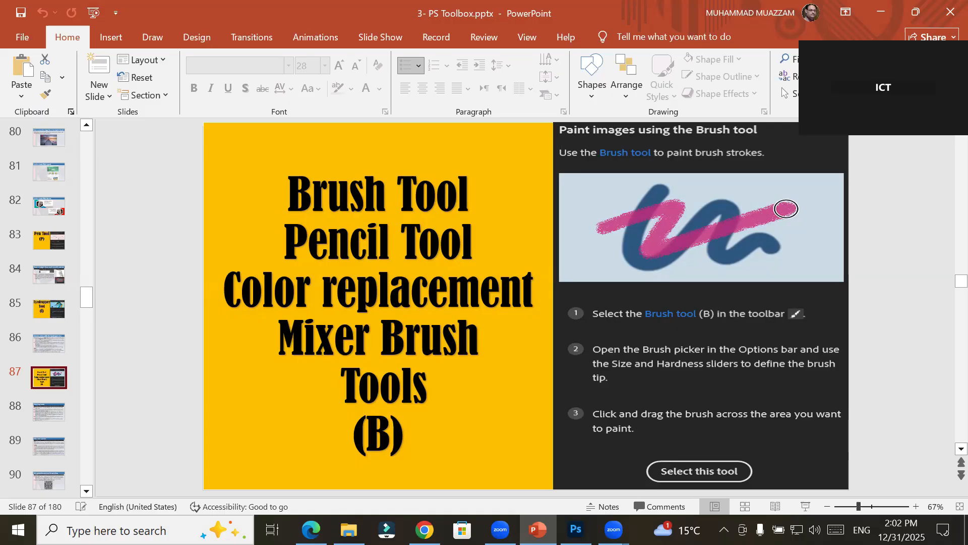
key("alt+Tab")
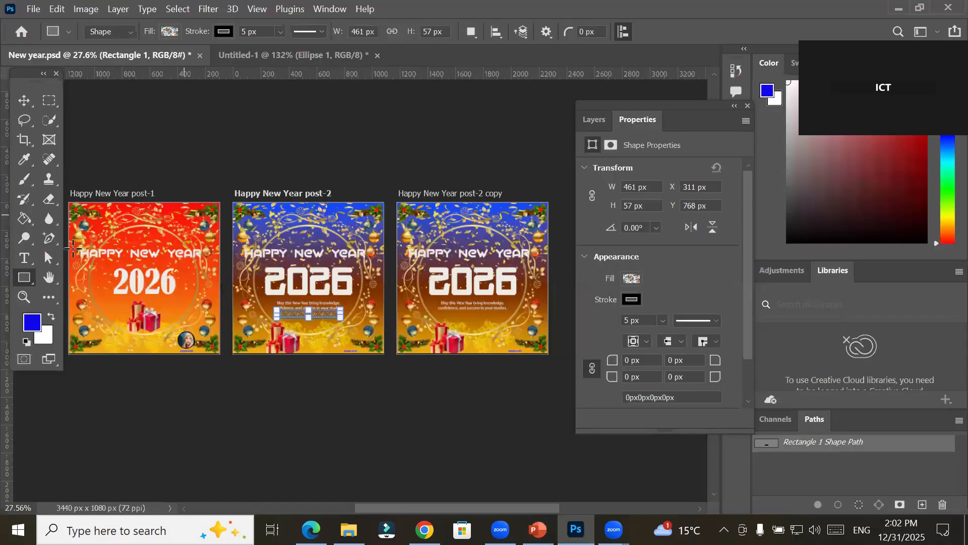
left_click(28, 185)
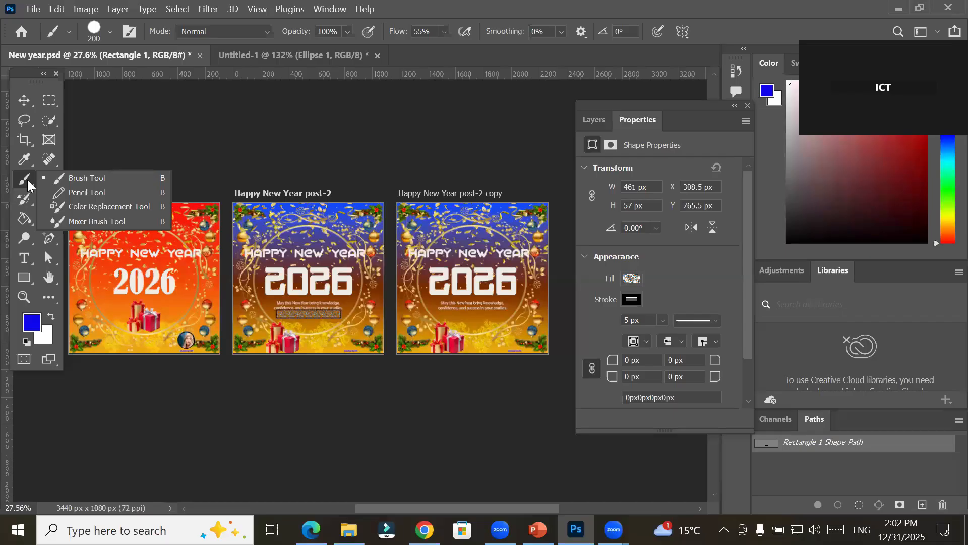
Close all open documents, discarding the changes to Untitled-1
left_click(33, 15)
left_click(65, 130)
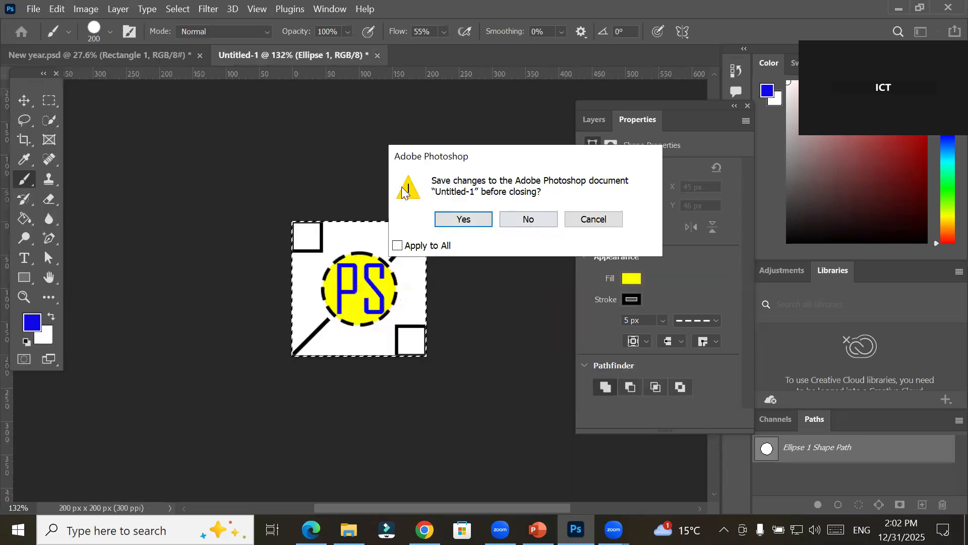
left_click(529, 219)
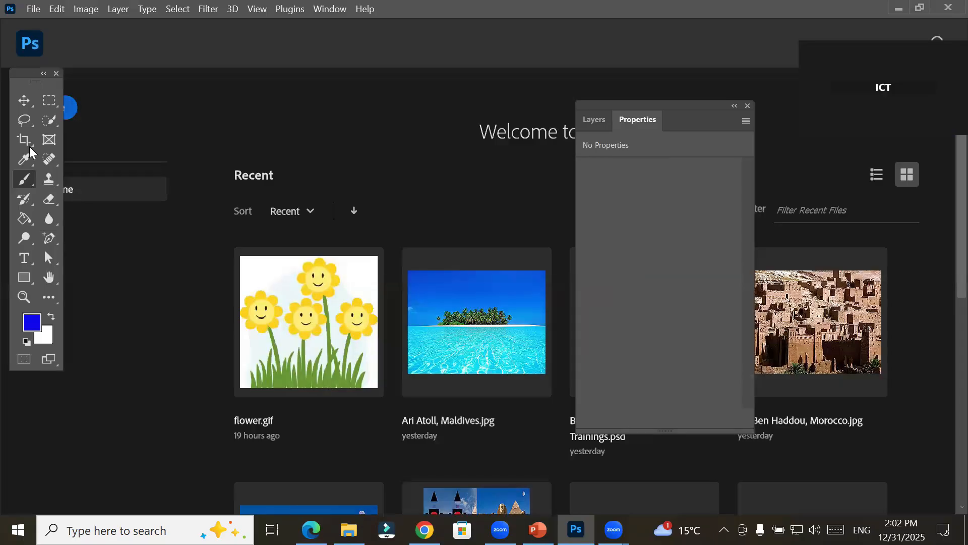
Open the recent image Ari Atoll, Maldives.jpg instead of a new document and move the floating toolbox closer to the picture
left_click(54, 109)
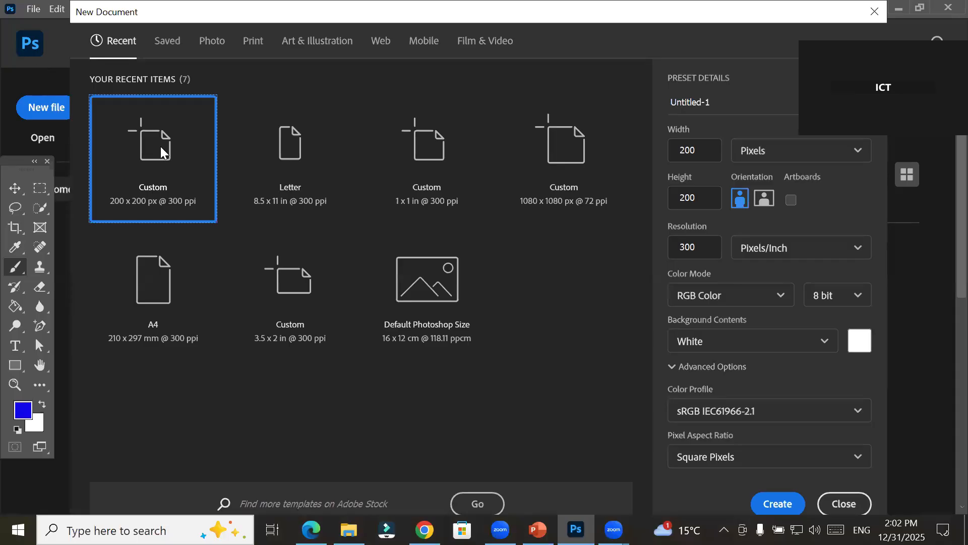
key("Escape")
left_click(496, 335)
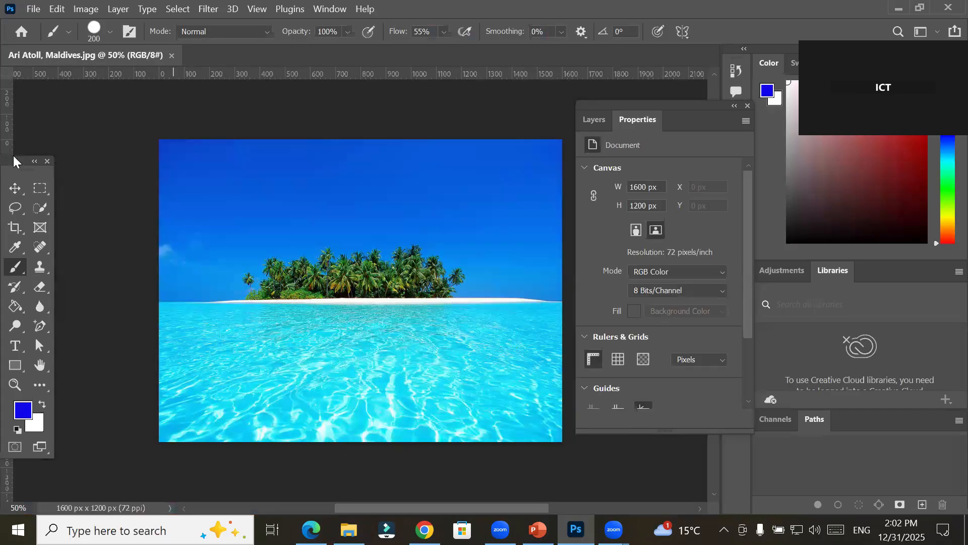
left_click_drag(16, 162, 84, 114)
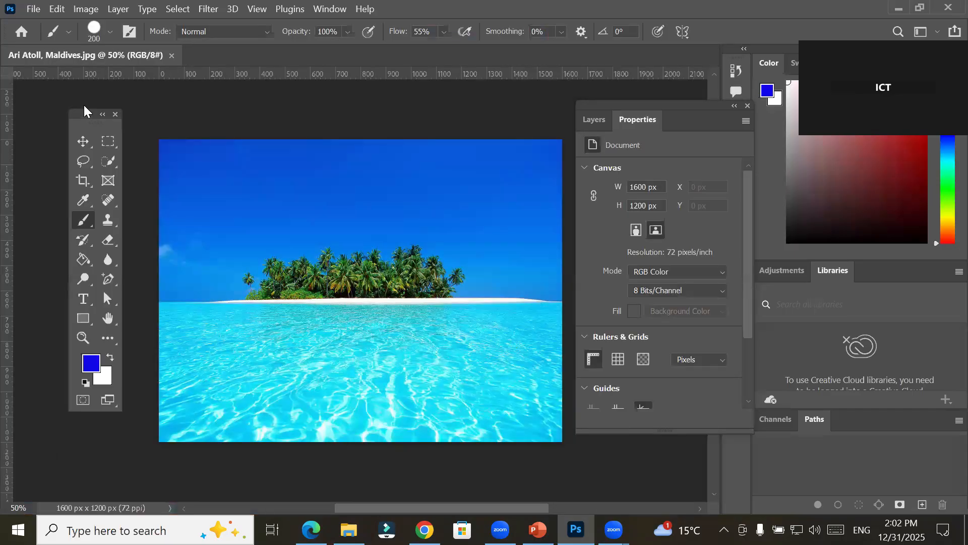
Review the Brush tool variants and brush presets with General Brushes collapsed, find Import Brushes, and confirm the save folder for the Zoom recording
right_click(86, 220)
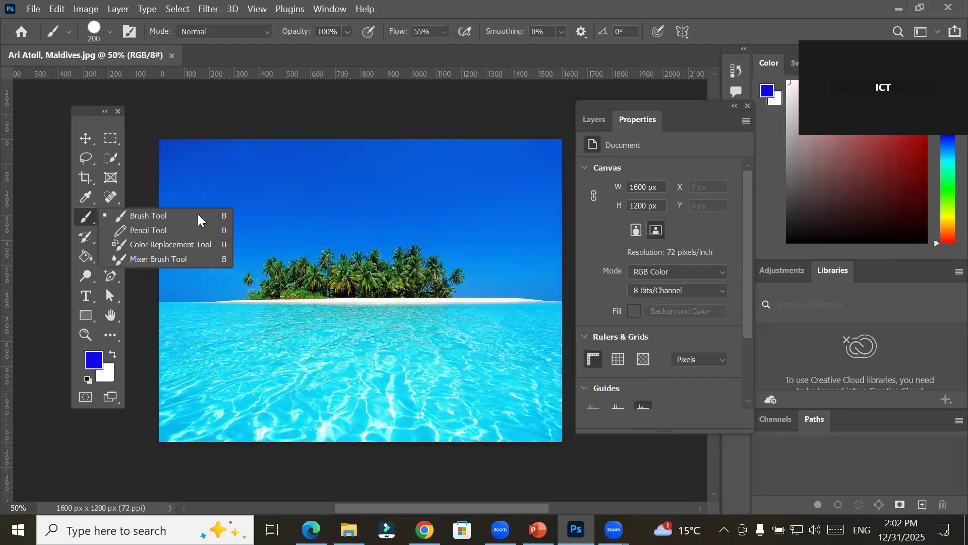
left_click(111, 33)
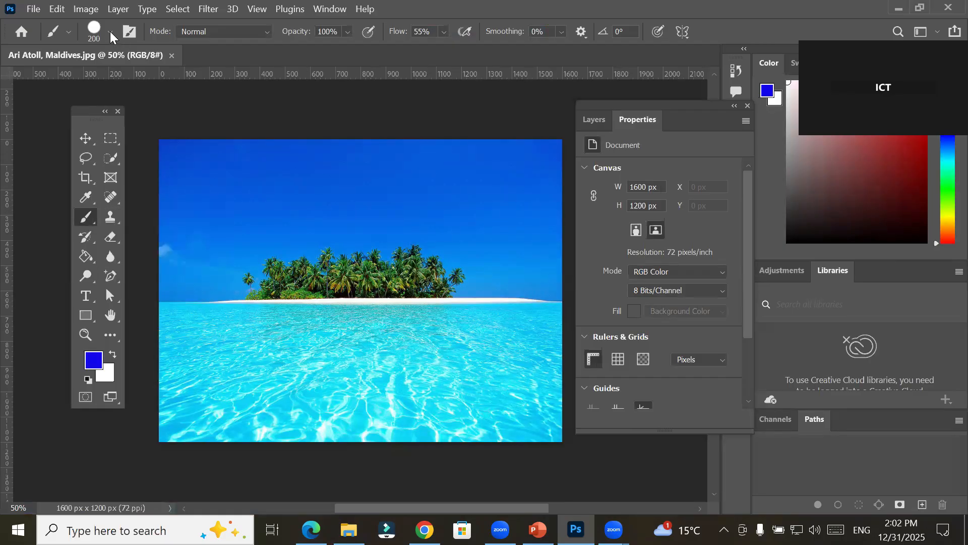
left_click(111, 32)
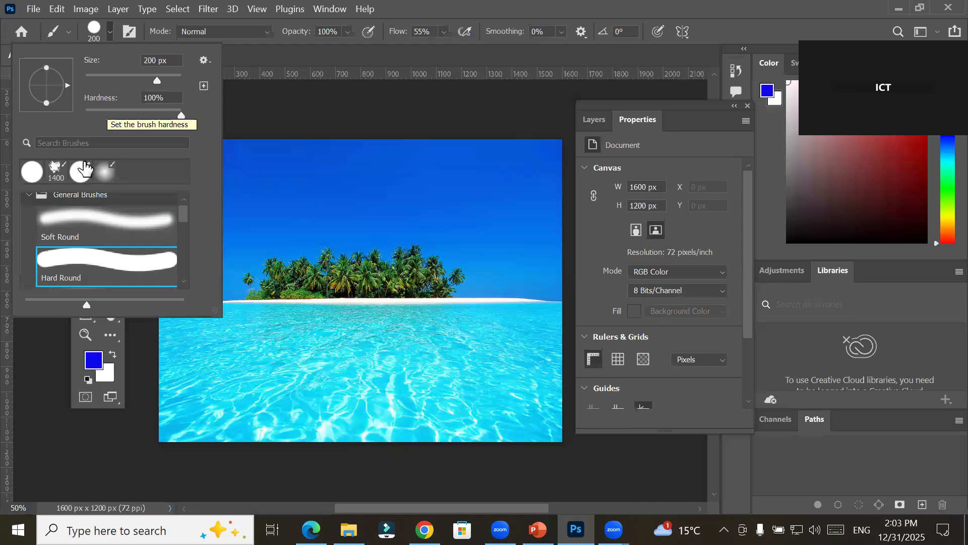
left_click(25, 194)
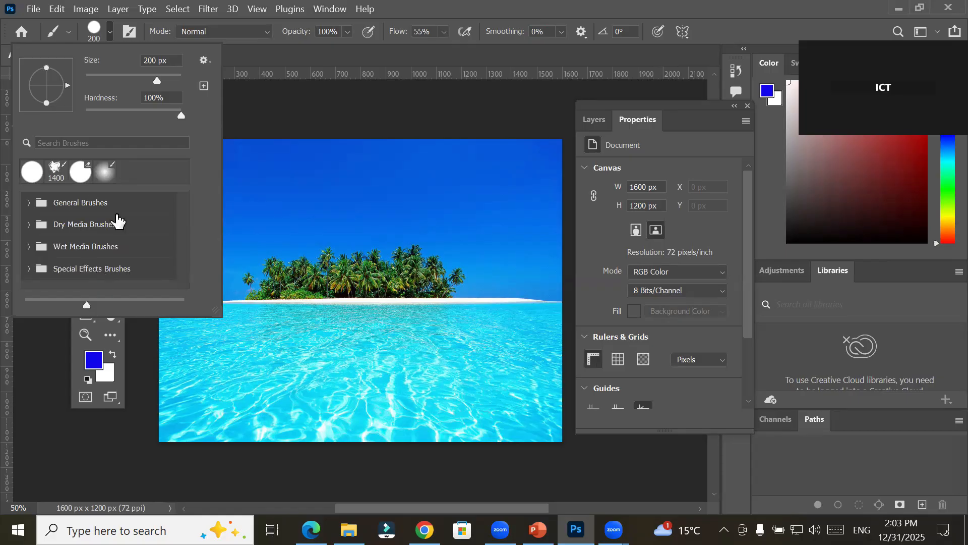
left_click(204, 60)
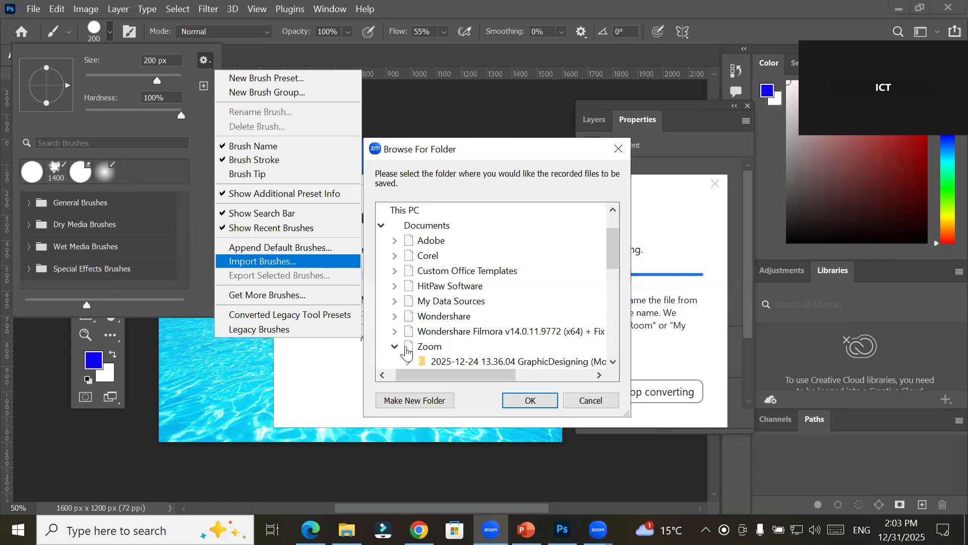
left_click(542, 400)
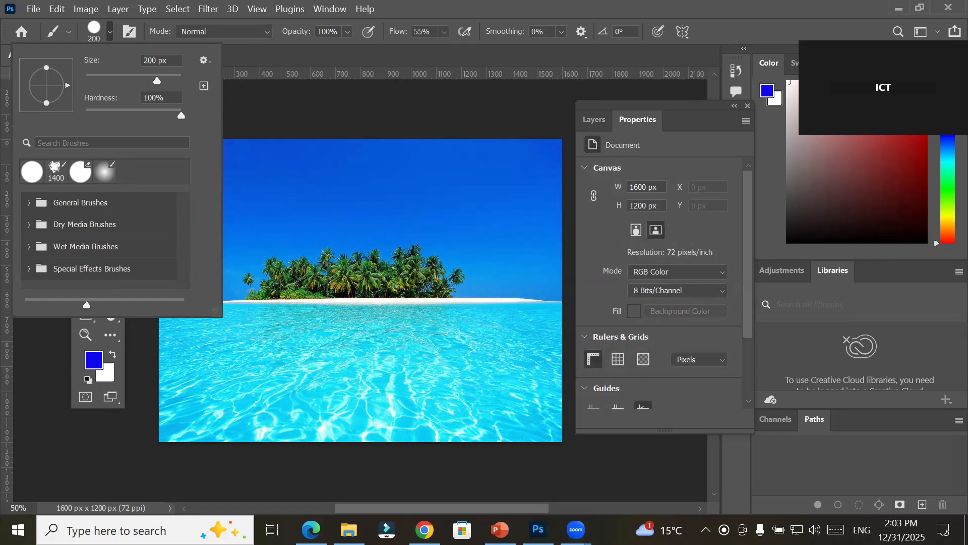
Switch to Microsoft Edge, try to reload the myphotoshopbrushes.com custom shapes page, and close the browser window
key("alt+Tab")
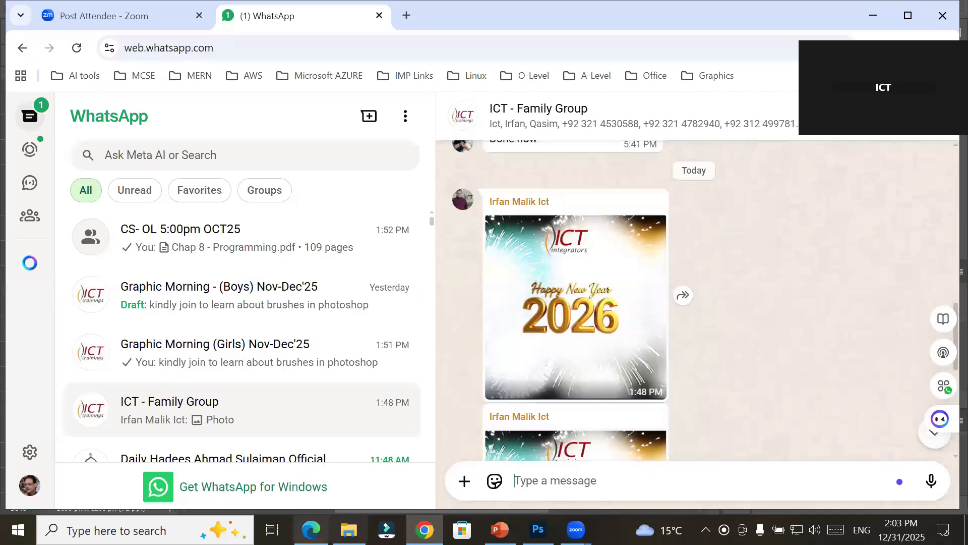
left_click(311, 529)
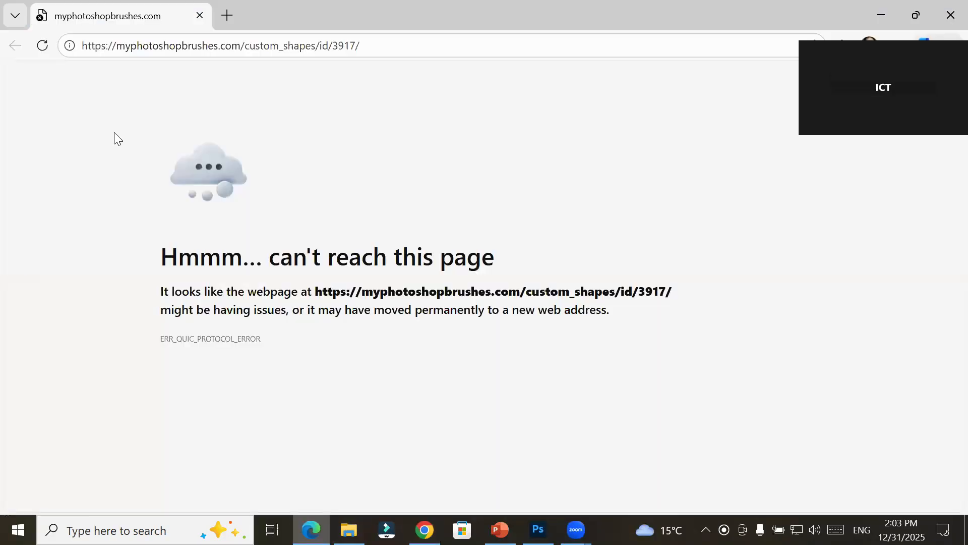
left_click(40, 45)
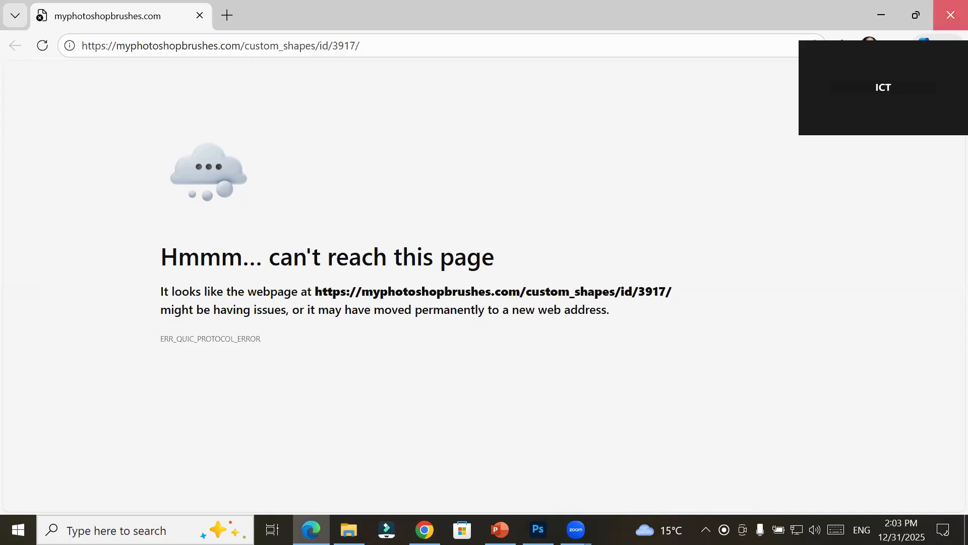
left_click(951, 14)
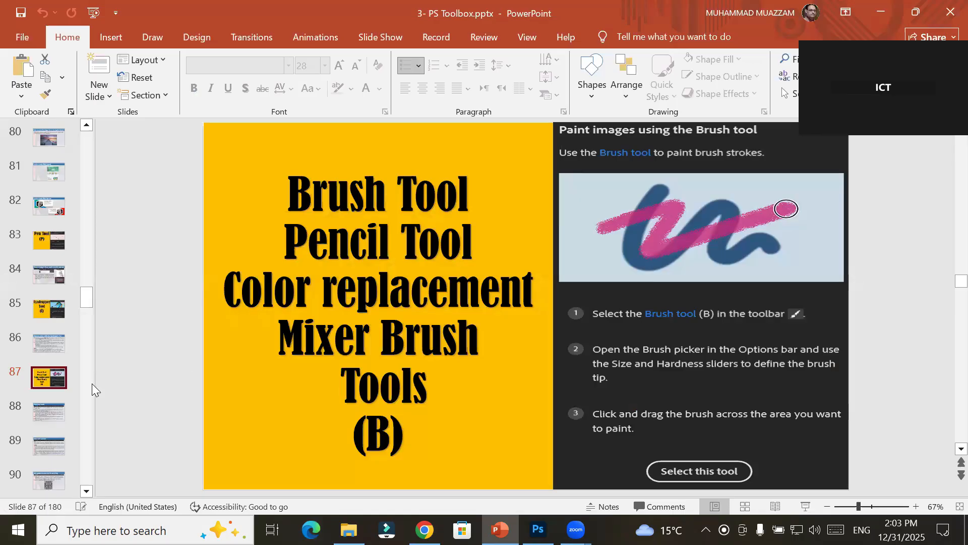
Read the Painting tools slide in the PowerPoint presentation, highlighting the points on painting, the Brush tool and the Pencil tool
left_click(34, 415)
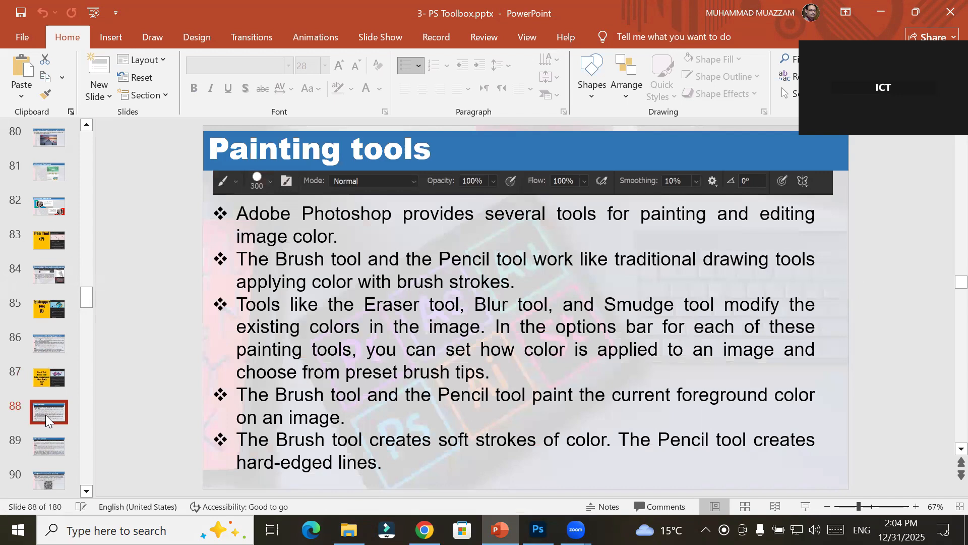
mouse_move(511, 216)
left_mouse_down()
mouse_move(766, 216)
mouse_move(855, 239)
left_mouse_up()
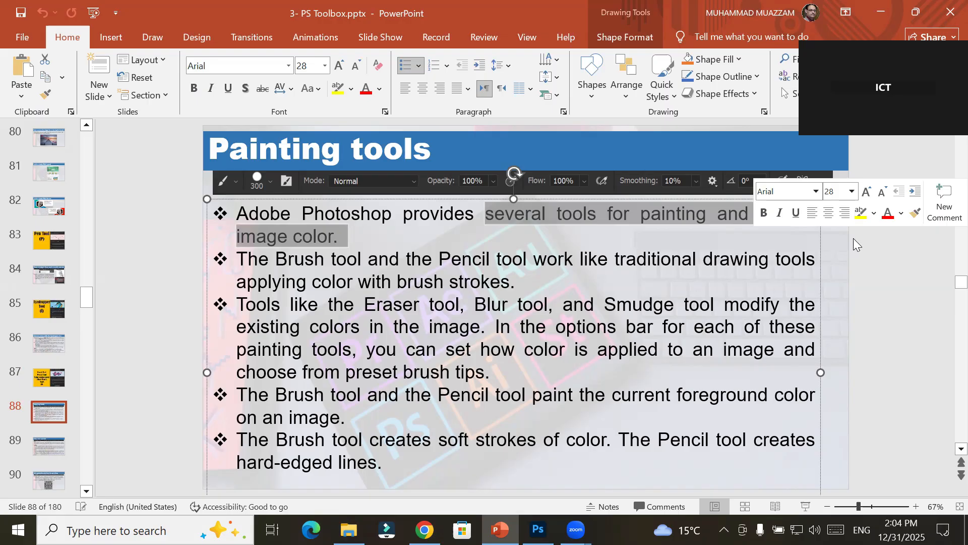
left_click(459, 286)
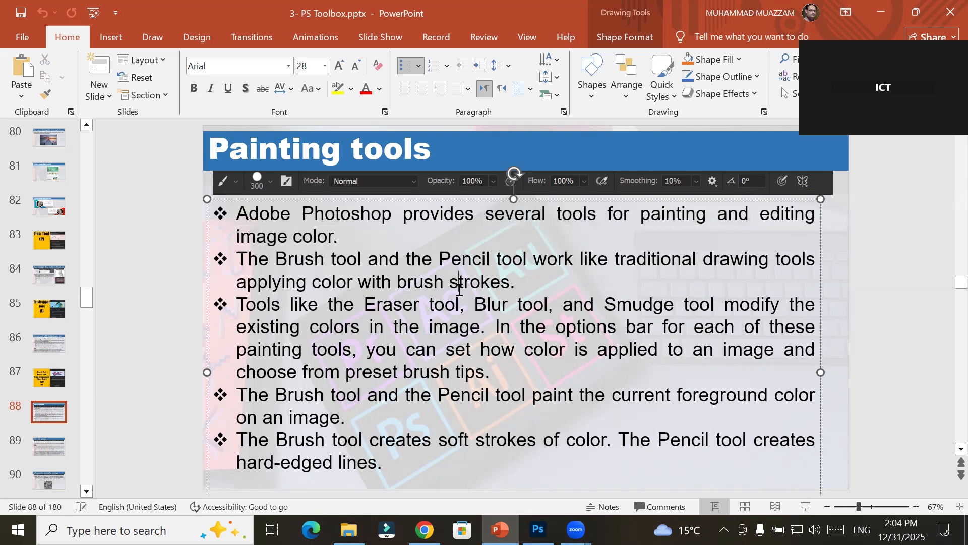
left_click_drag(279, 259, 523, 260)
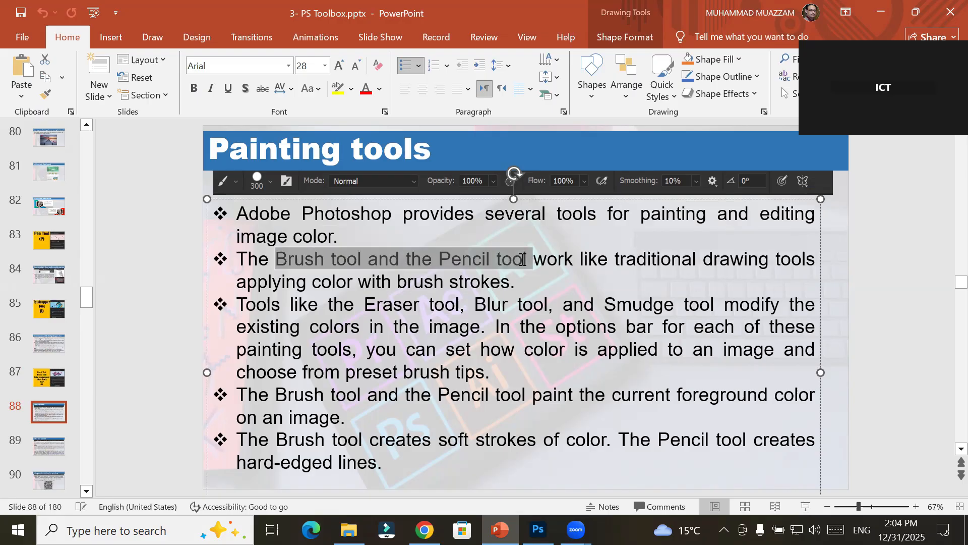
mouse_move(523, 259)
left_mouse_down()
mouse_move(742, 256)
mouse_move(580, 275)
left_mouse_up()
left_click(517, 279)
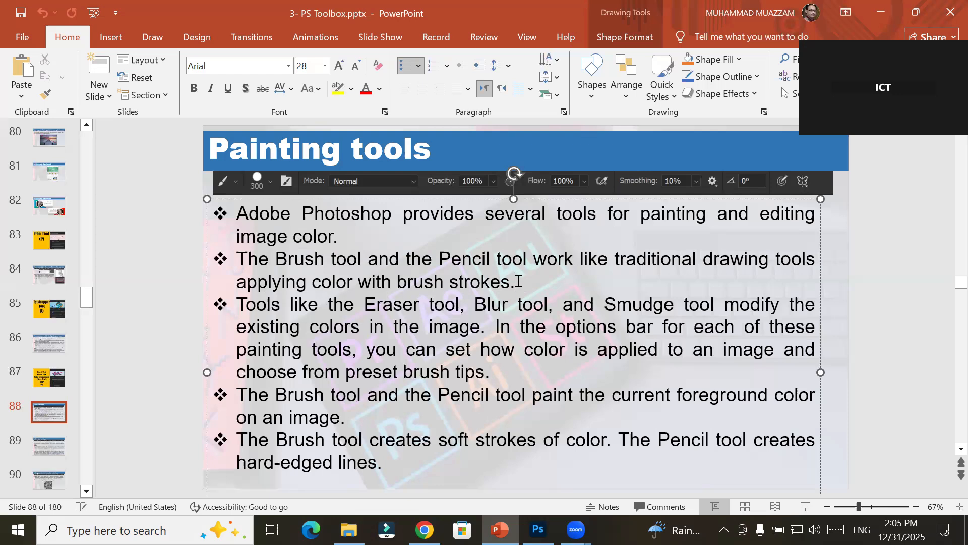
left_click(567, 56)
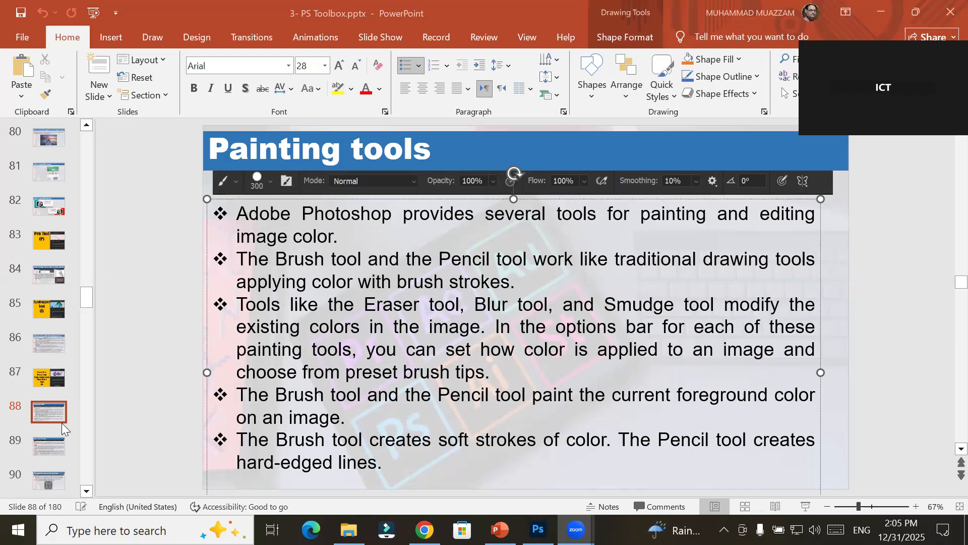
Read the Paint tool options slide and the symmetry options slide, highlighting the preset symmetry types
left_click(49, 444)
left_click(50, 444)
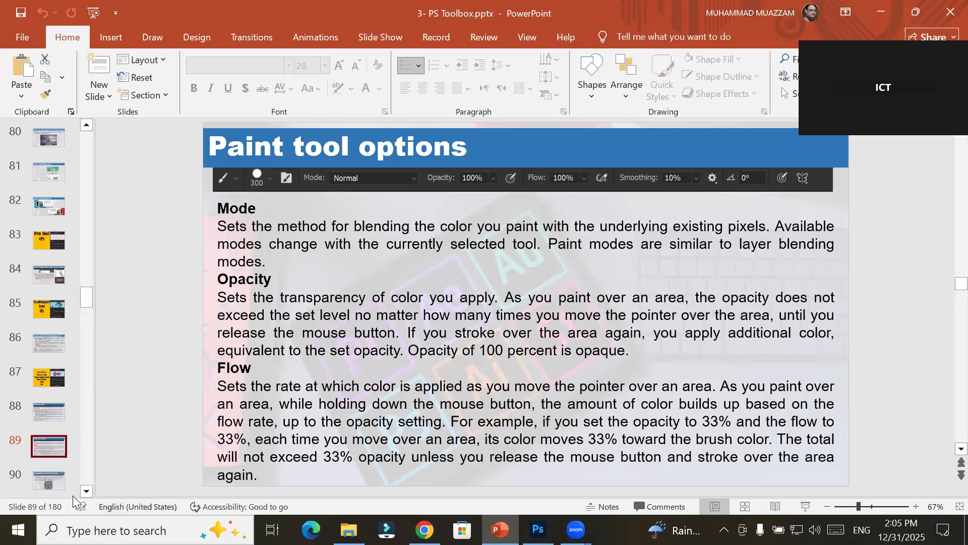
left_click(48, 486)
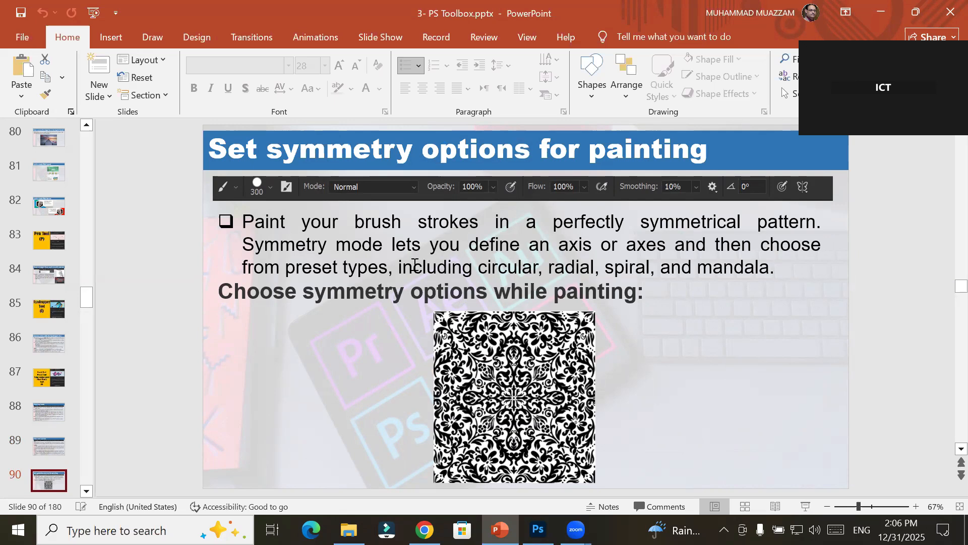
left_click_drag(369, 265, 814, 276)
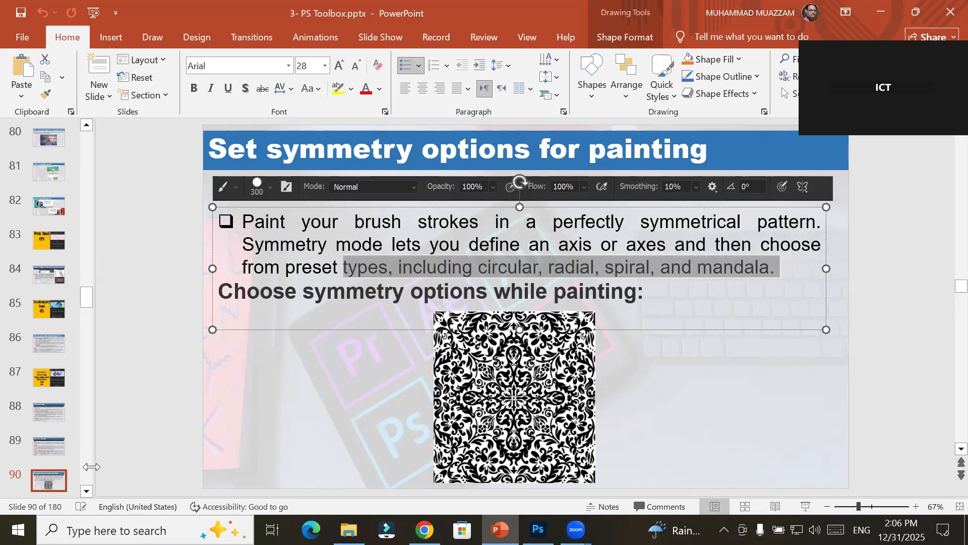
Copy the myphotoshopbrushes.com link from the slide about installing brushes and switch to Chrome
left_click(86, 493)
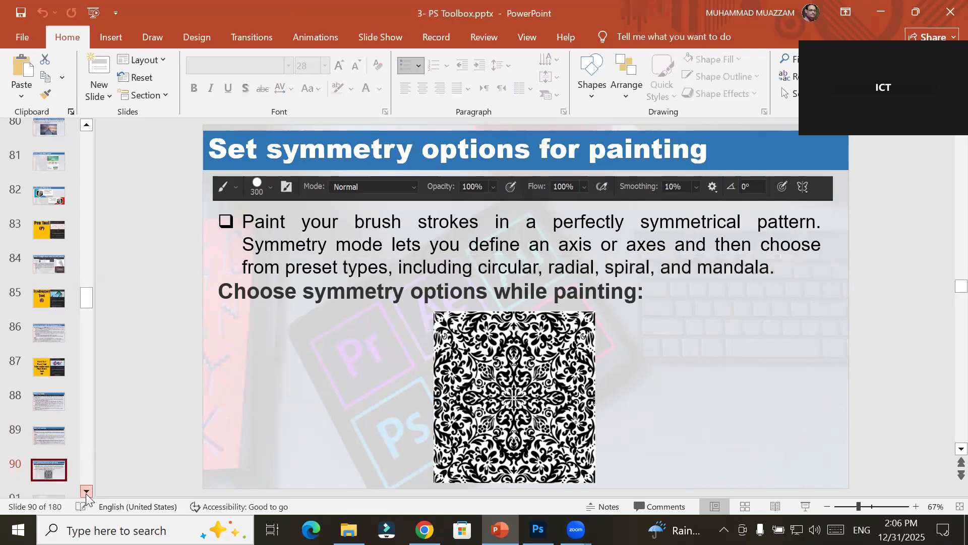
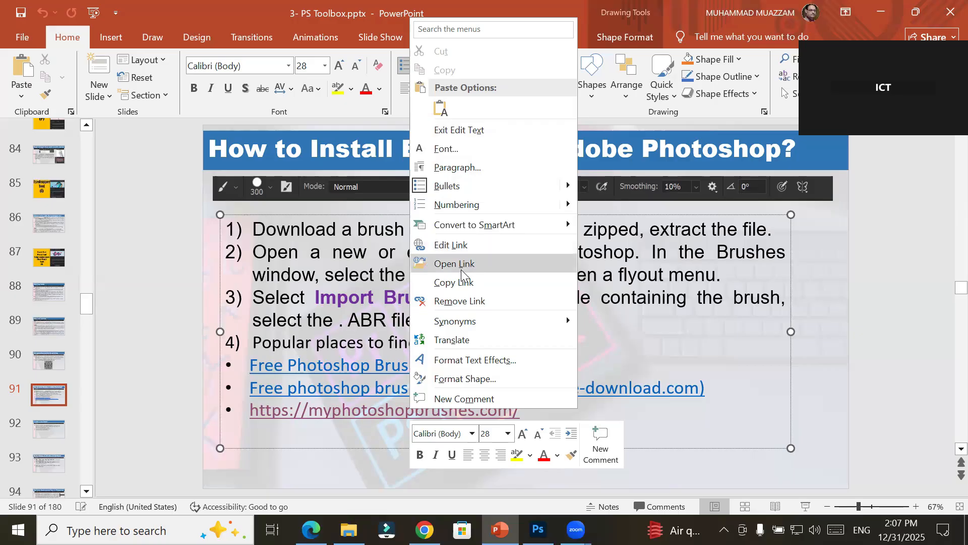
left_click(469, 282)
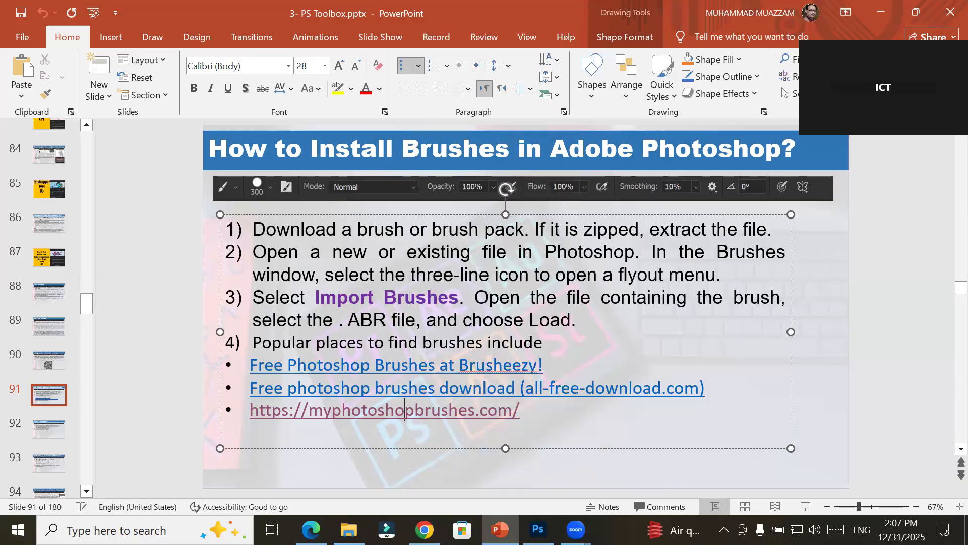
key("alt+Tab")
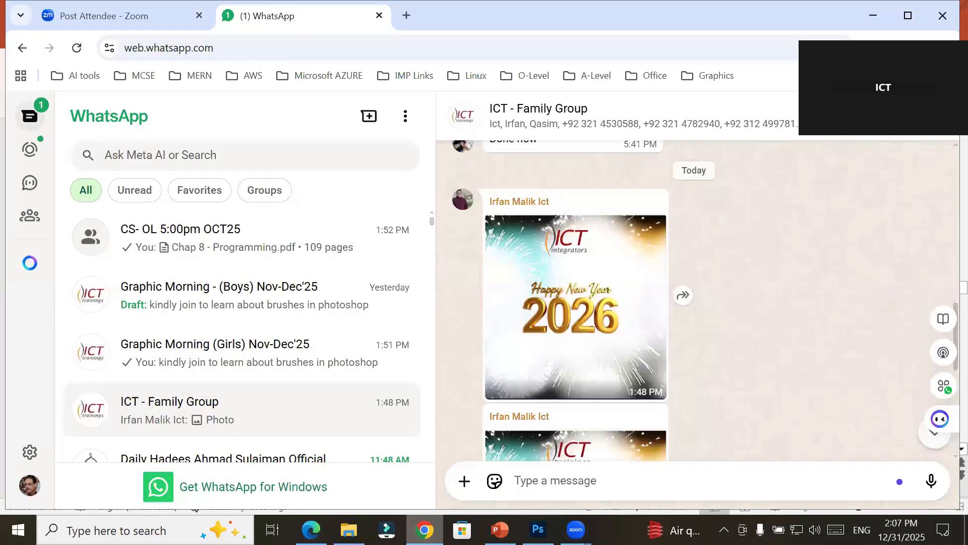
Try to load the copied myphotoshopbrushes.com link in a new Chrome tab
left_click(405, 15)
right_click(362, 47)
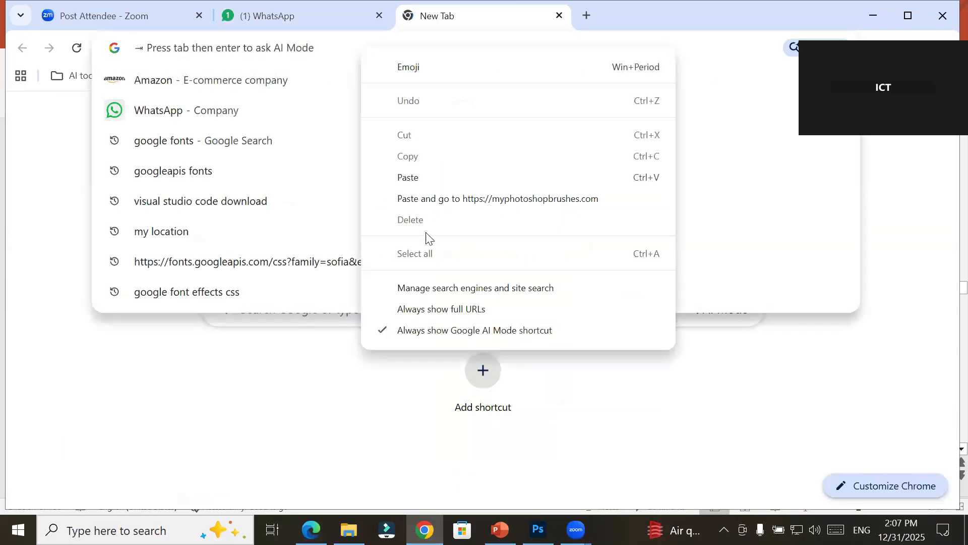
left_click(430, 180)
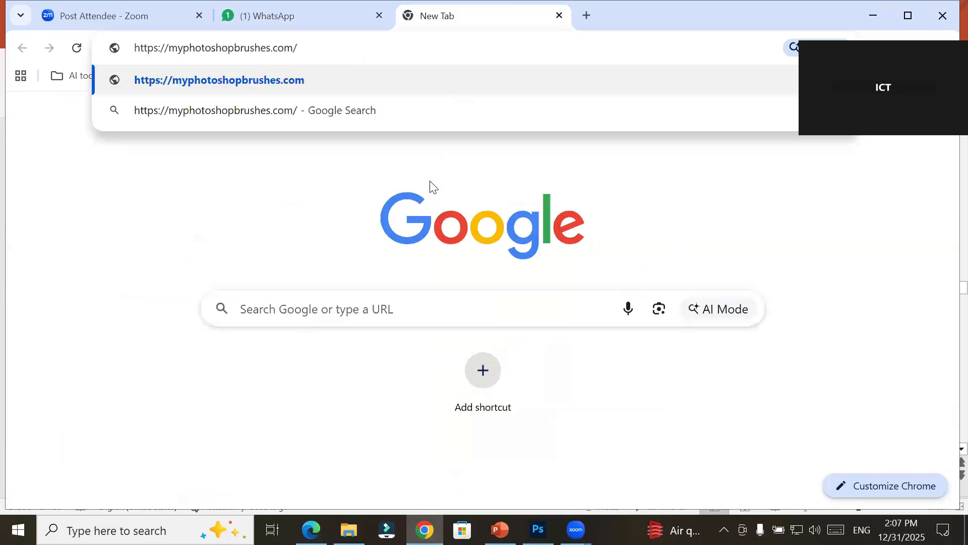
key("Return")
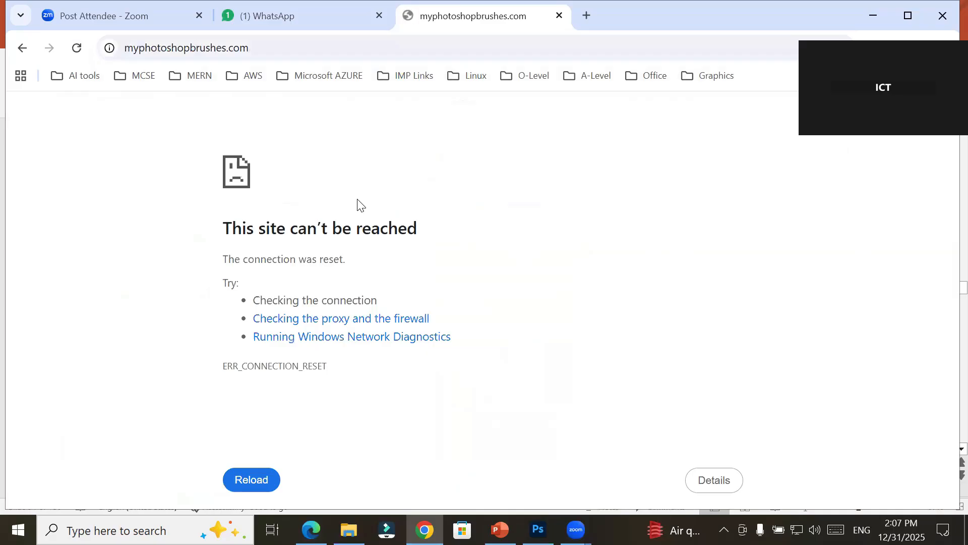
Switch back to the PowerPoint slide, open its all-free-download.com and Brusheezy links in Microsoft Edge, and look over the Brusheezy home page
key("alt+Tab")
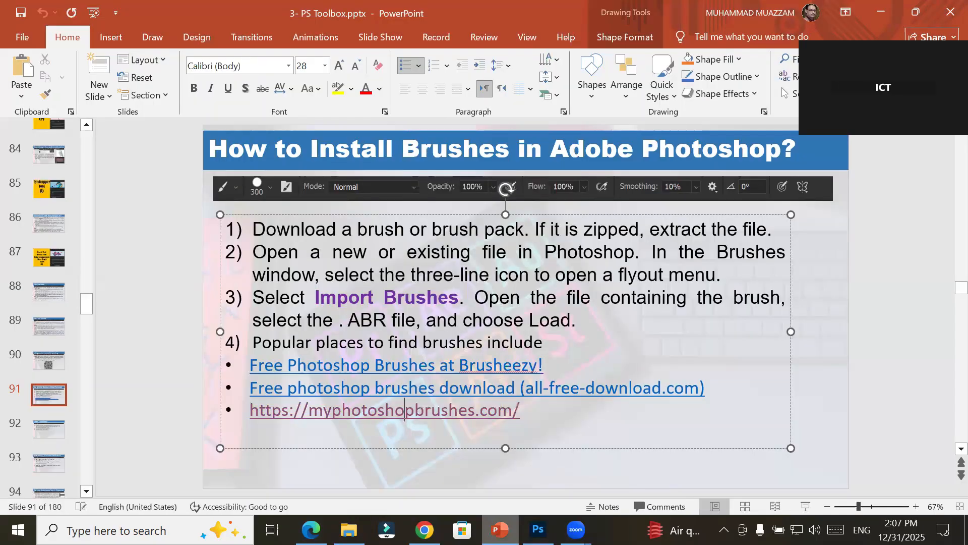
left_click(425, 398, "ctrl")
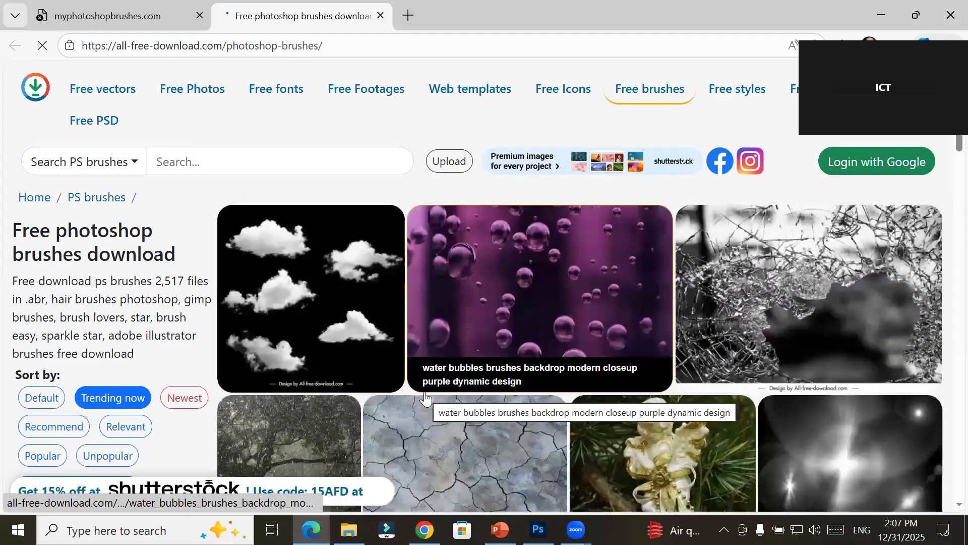
key("alt+Tab")
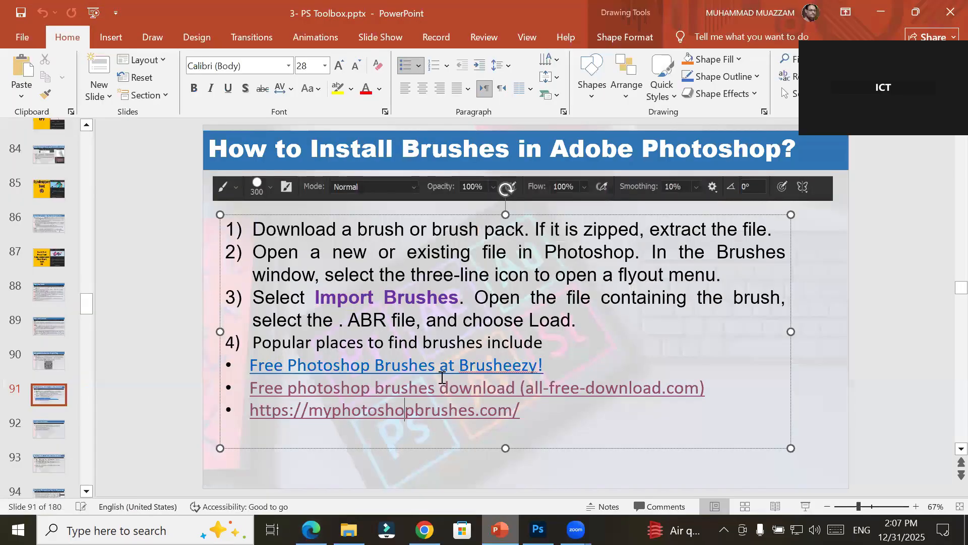
left_click(377, 363, "ctrl")
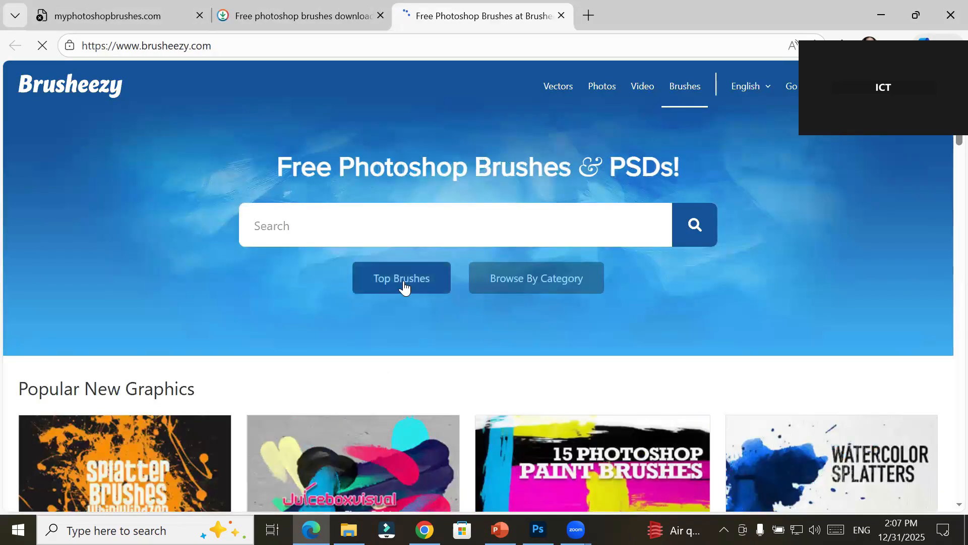
scroll(403, 288, "down", 5)
scroll(403, 287, "down", 2)
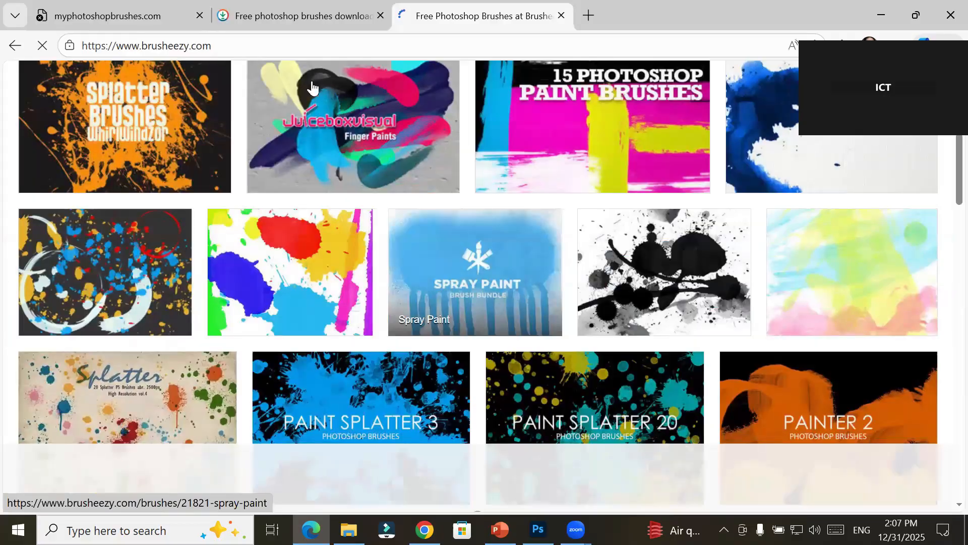
Examine the first page of free Photoshop brushes on all-free-download.com, from the cloud and water bubble sets down to the end of the list
left_click(320, 10)
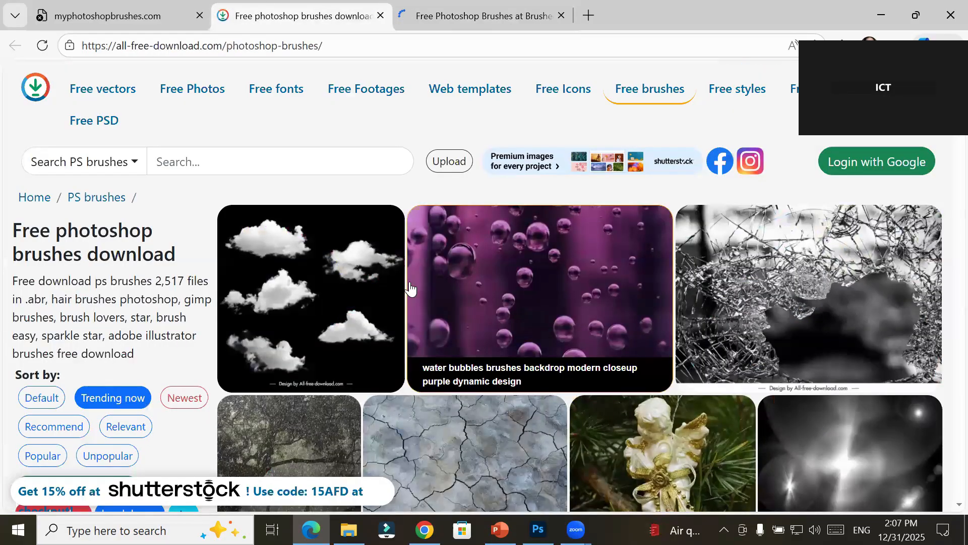
scroll(409, 288, "down", 4)
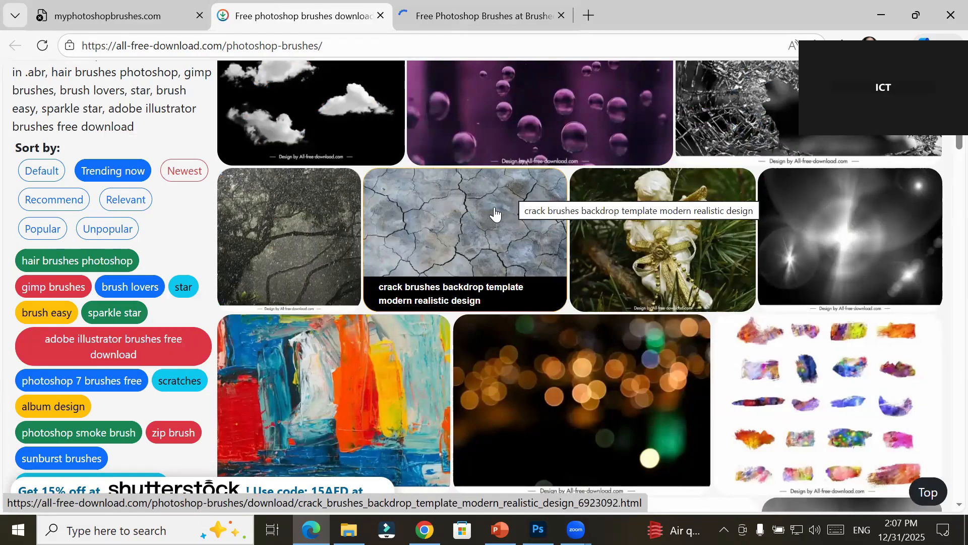
scroll(488, 214, "down", 1)
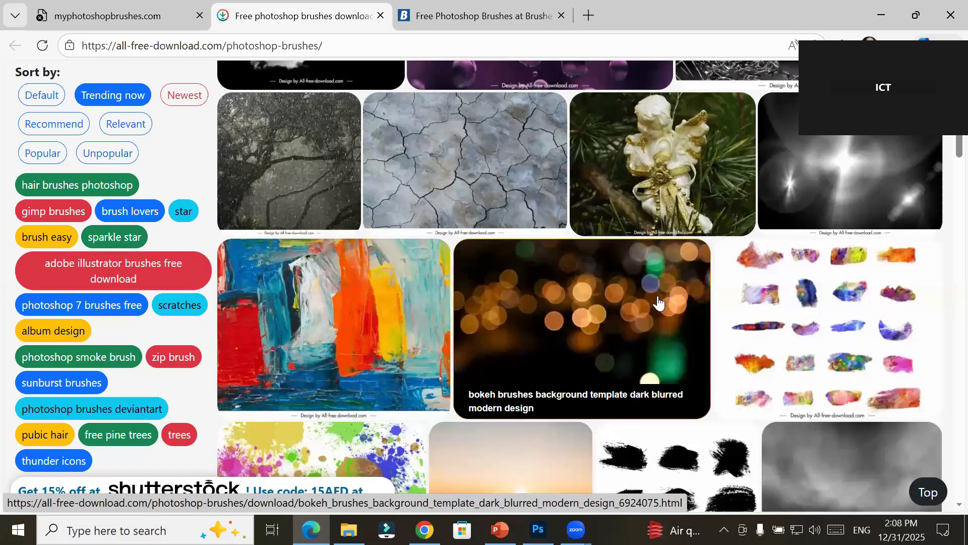
scroll(658, 302, "down", 4)
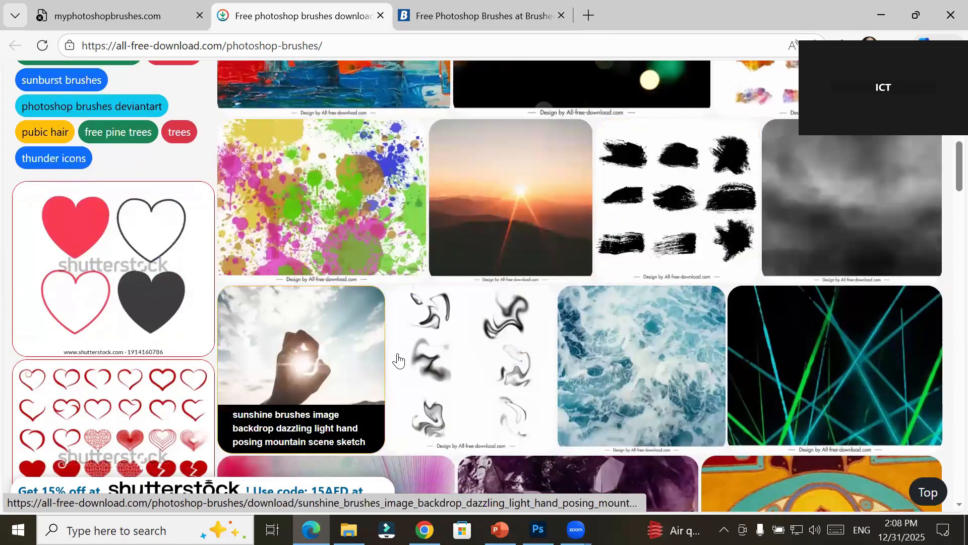
scroll(426, 313, "down", 3)
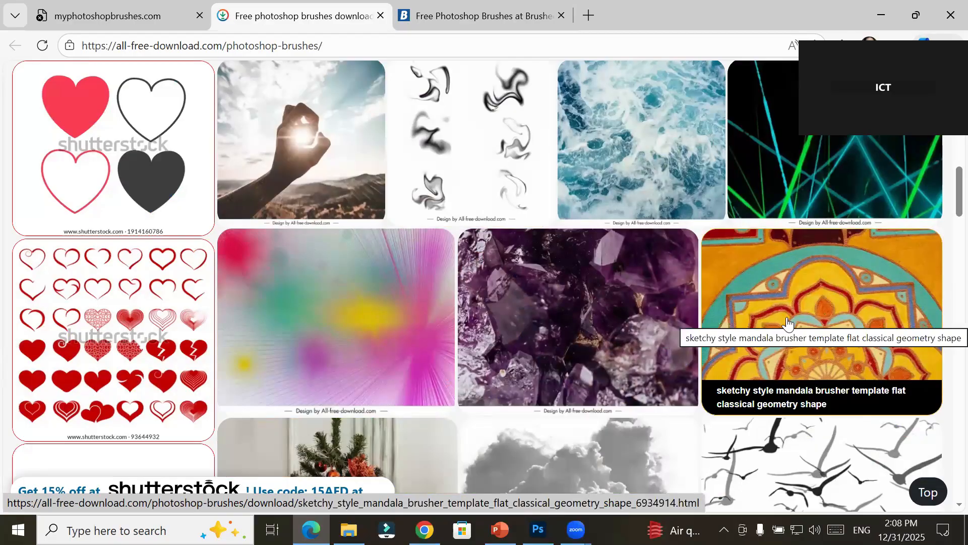
scroll(788, 323, "down", 4)
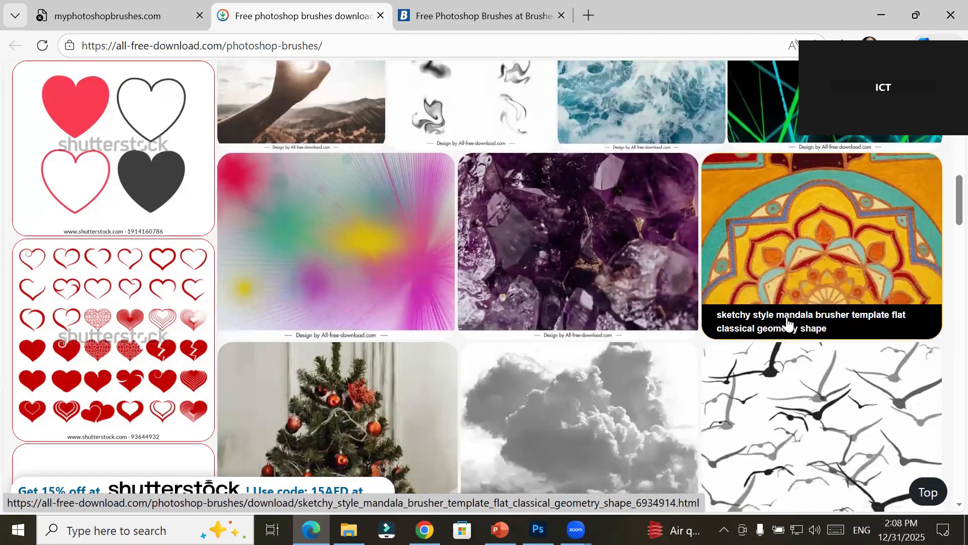
scroll(788, 323, "down", 1)
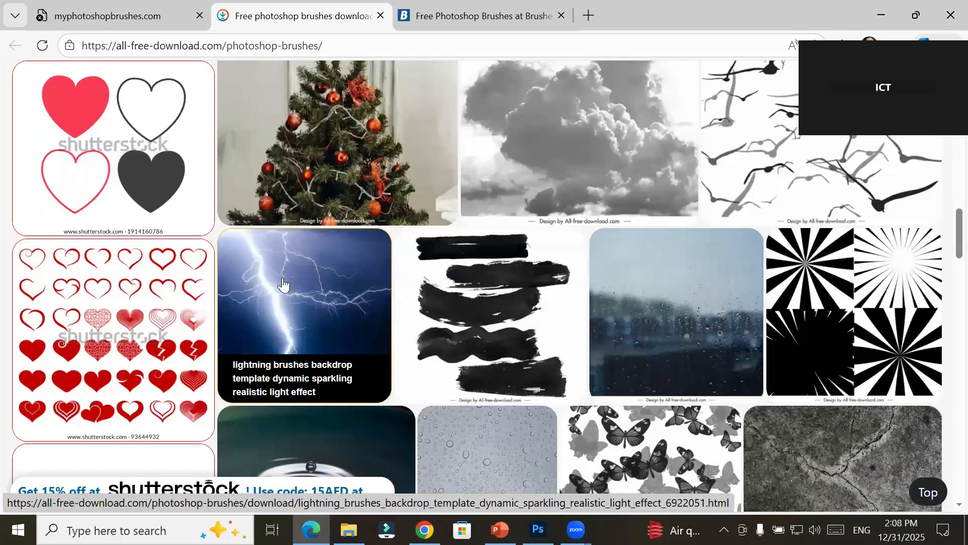
scroll(386, 319, "down", 1)
scroll(388, 319, "down", 3)
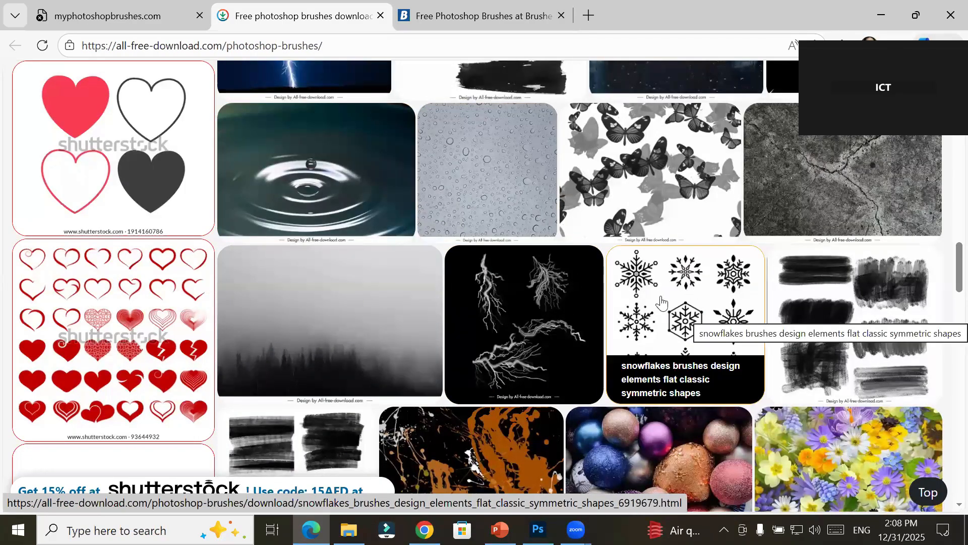
scroll(660, 301, "down", 5)
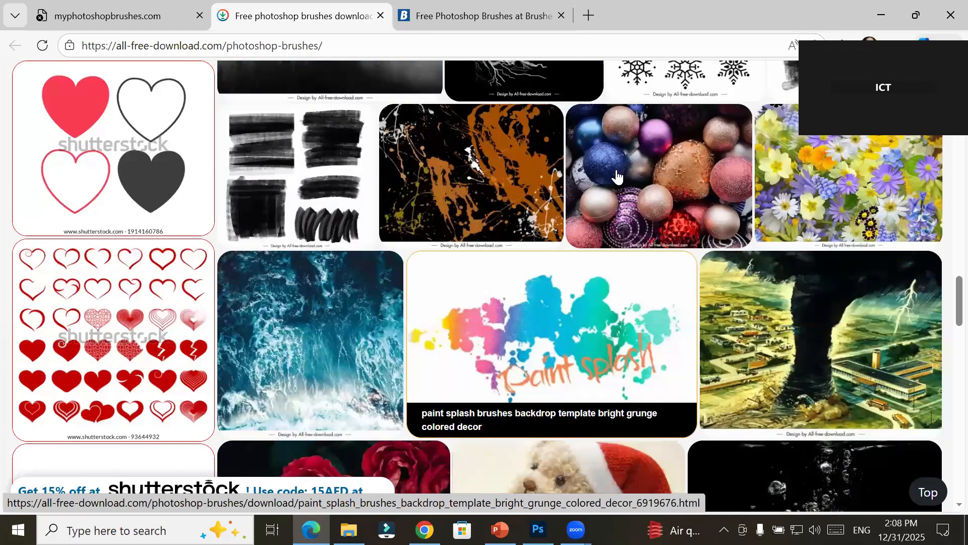
scroll(557, 323, "down", 4)
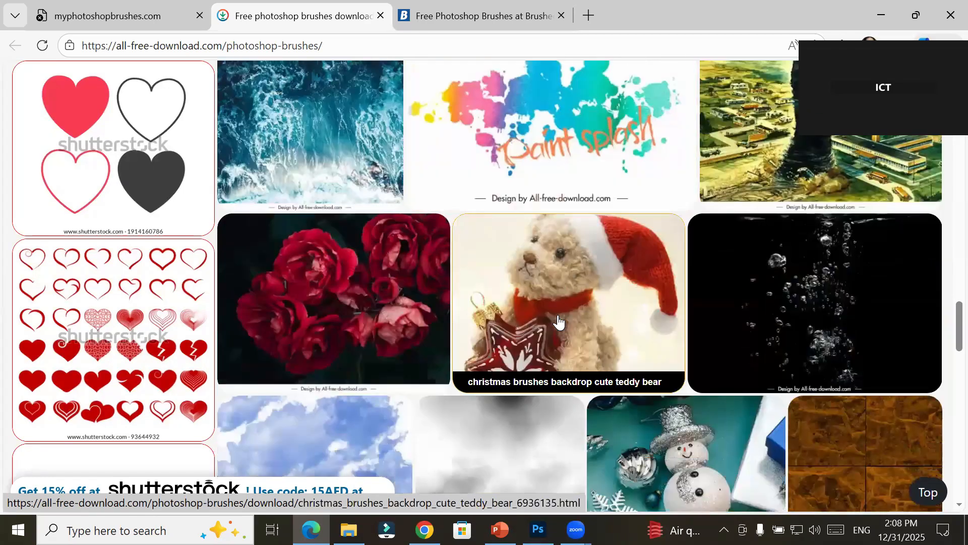
scroll(558, 323, "down", 5)
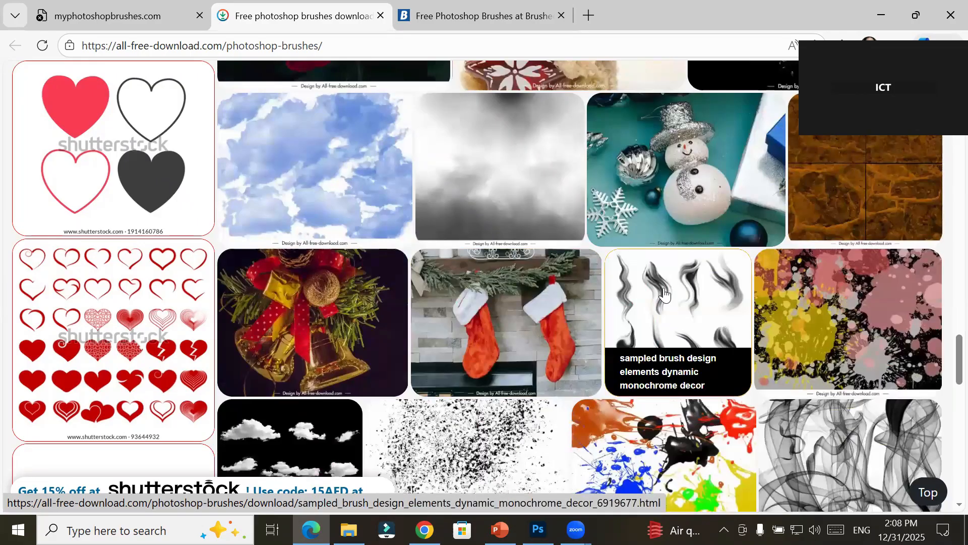
scroll(807, 252, "down", 4)
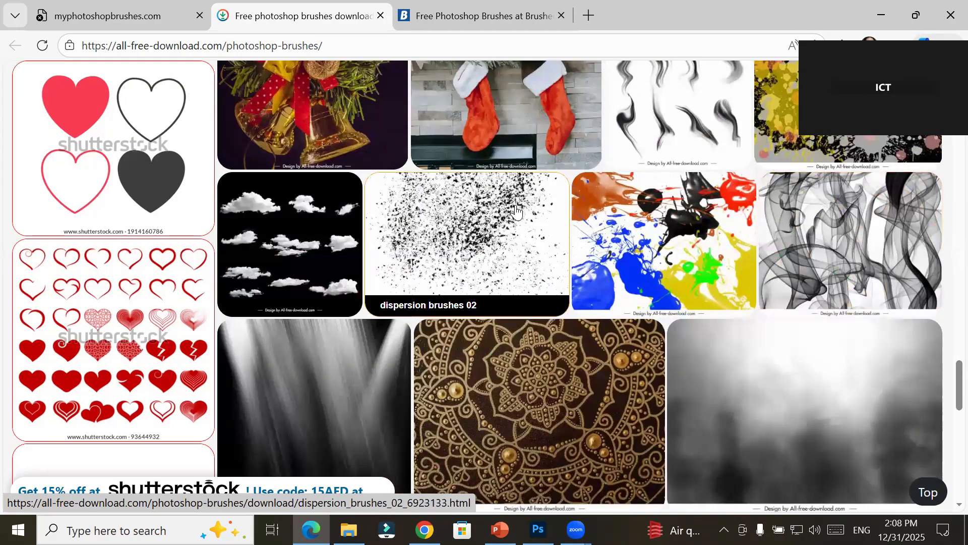
scroll(499, 217, "down", 5)
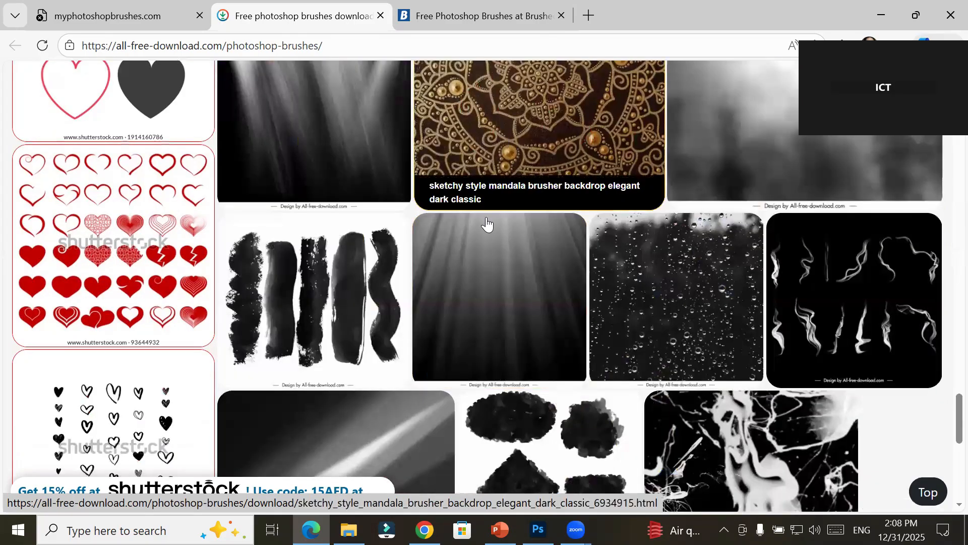
scroll(486, 221, "down", 5)
Open page 2 of the all-free-download.com Photoshop brushes and examine the brush packs listed there
left_click(474, 320)
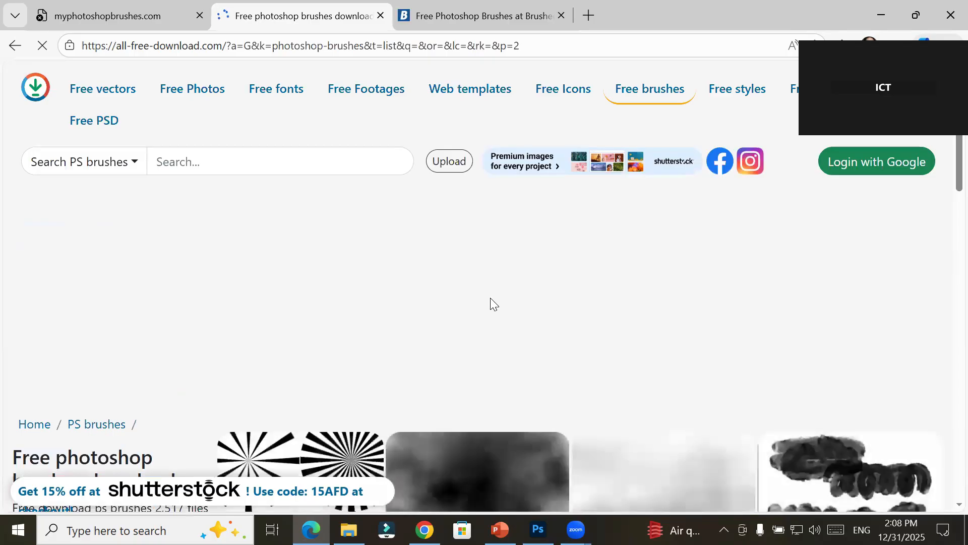
scroll(491, 302, "down", 4)
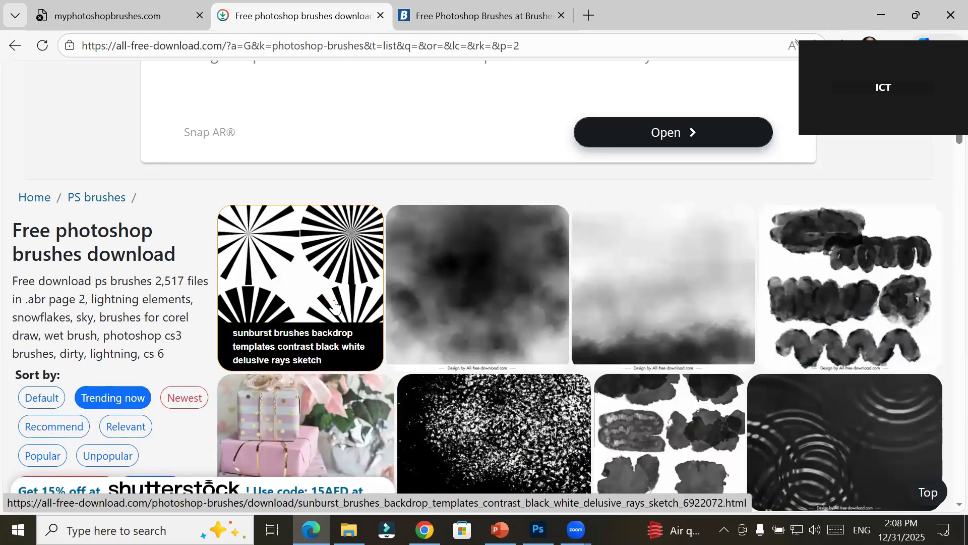
scroll(334, 306, "down", 4)
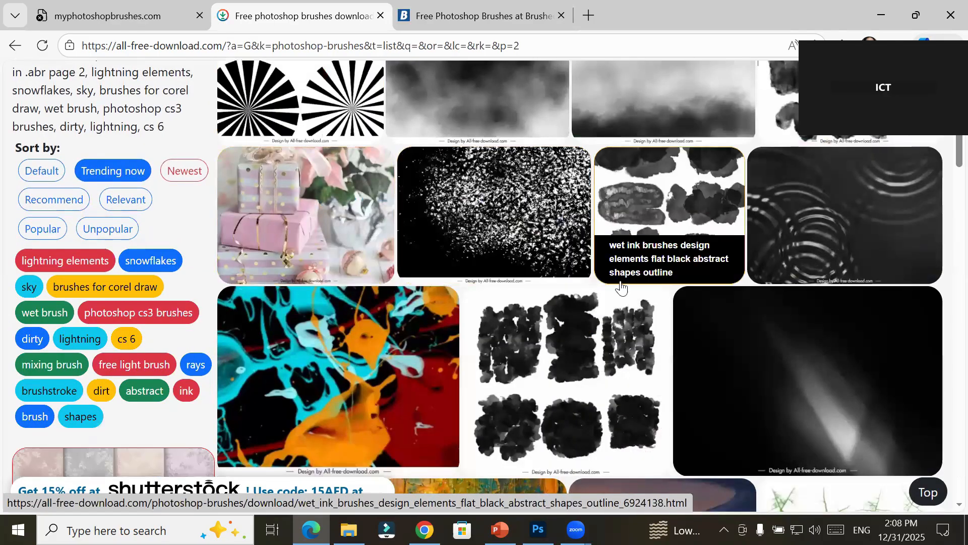
scroll(304, 230, "down", 5)
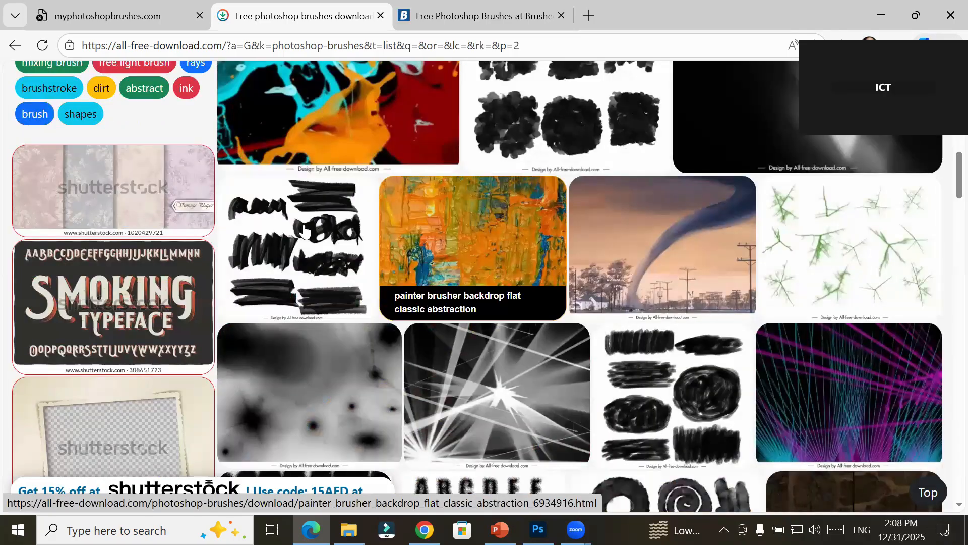
scroll(312, 86, "up", 3)
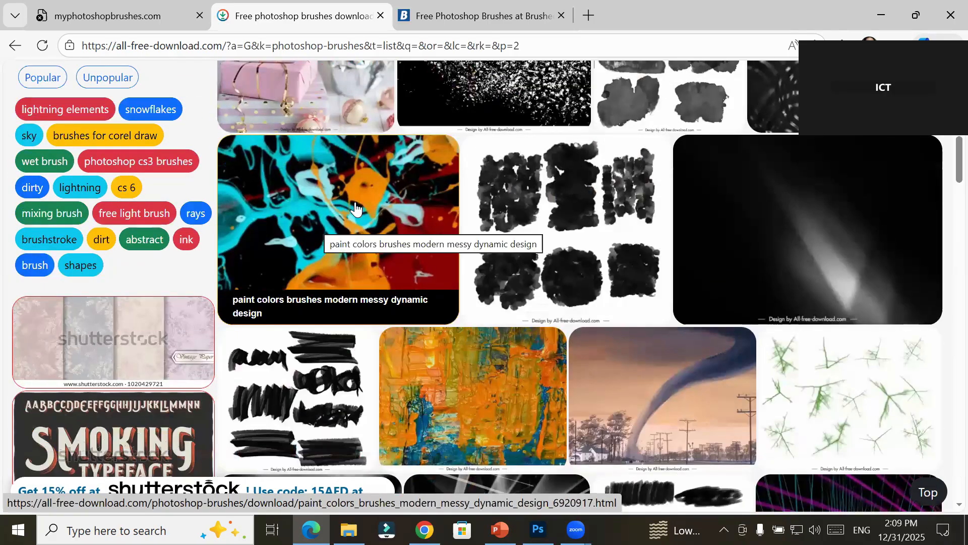
scroll(356, 206, "down", 5)
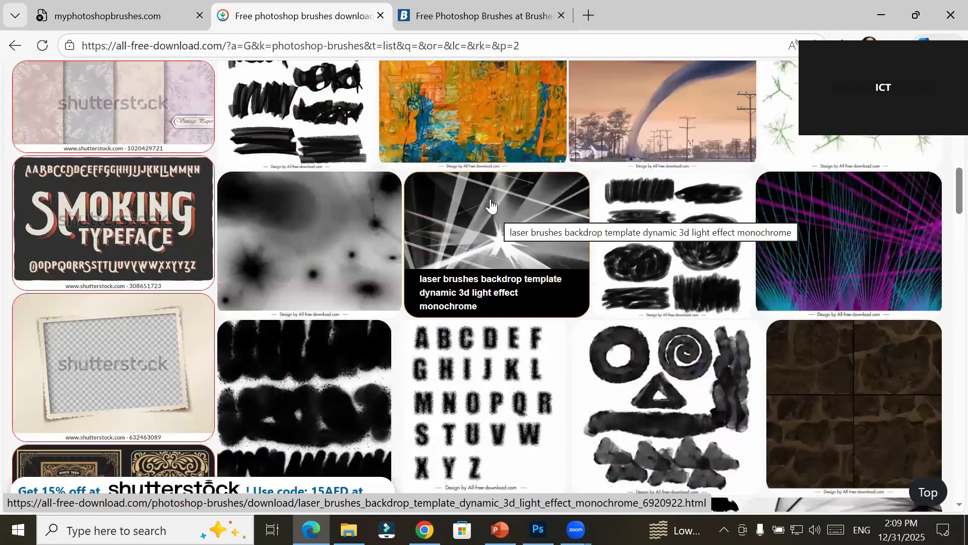
scroll(505, 217, "down", 5)
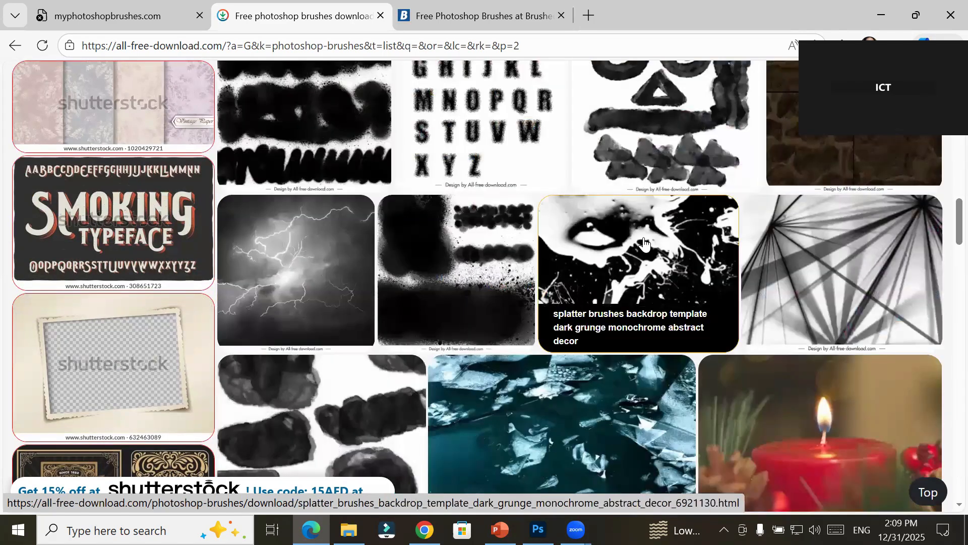
scroll(644, 243, "down", 5)
scroll(742, 292, "down", 3)
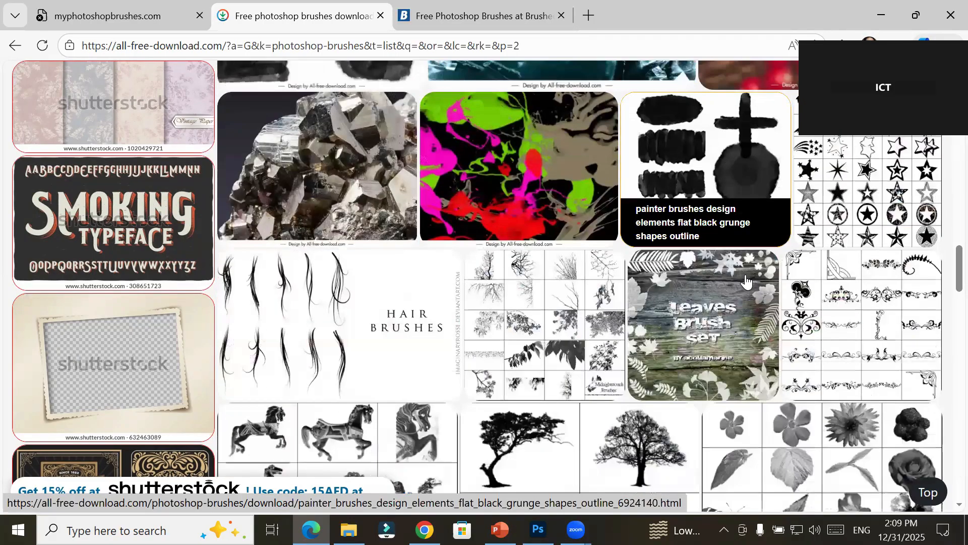
scroll(745, 281, "down", 3)
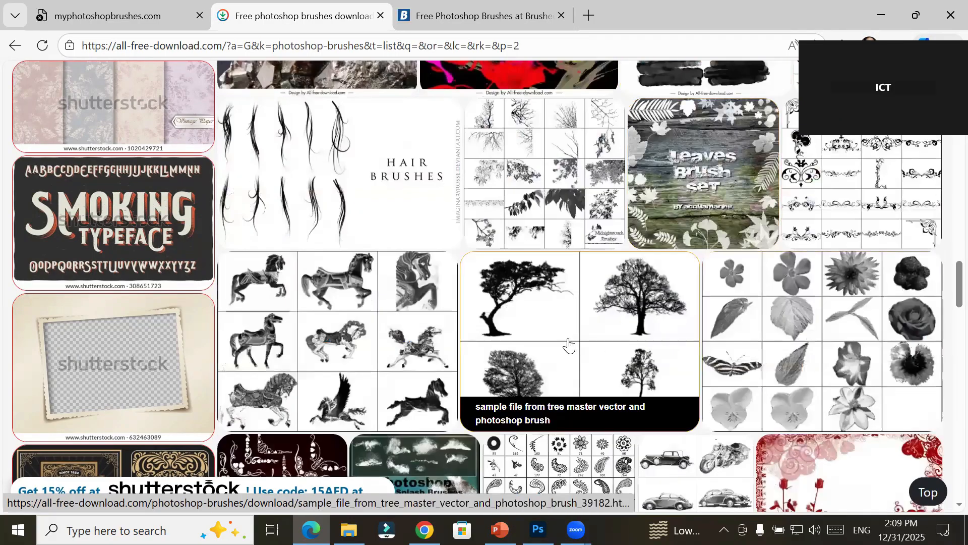
scroll(310, 230, "down", 2)
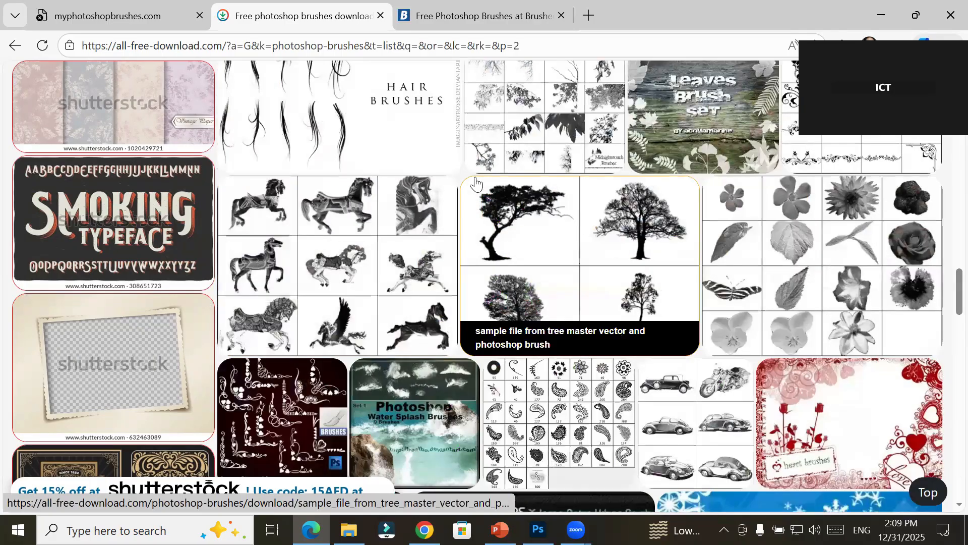
scroll(584, 257, "down", 1)
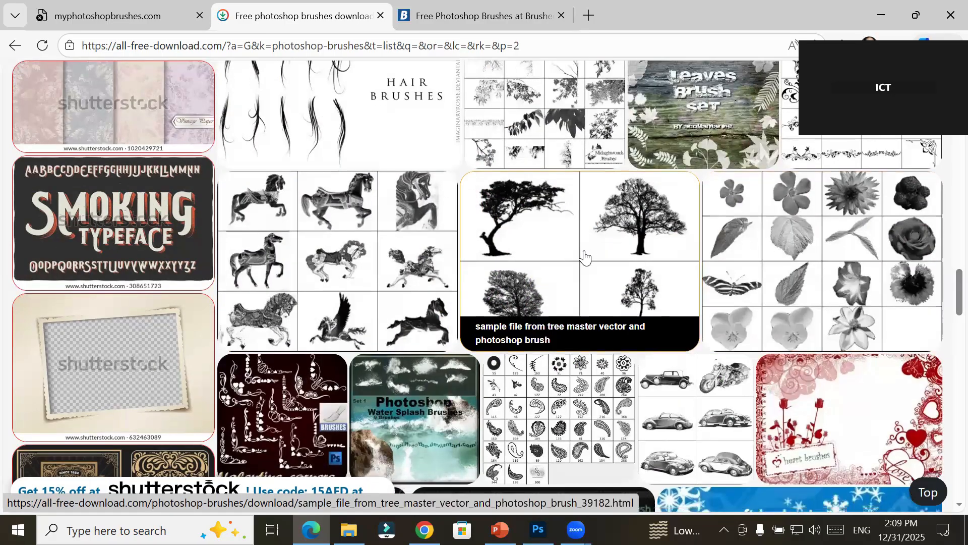
scroll(585, 257, "down", 5)
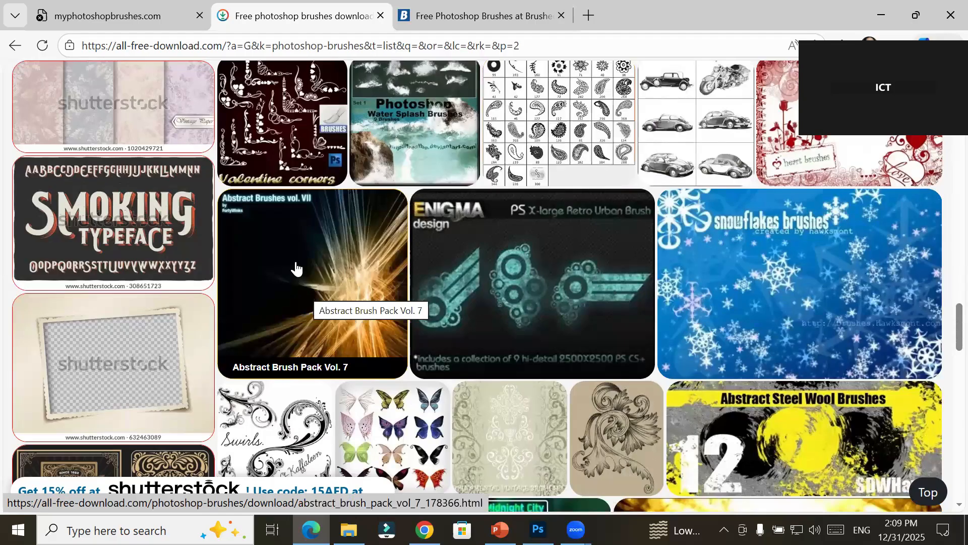
scroll(296, 269, "down", 5)
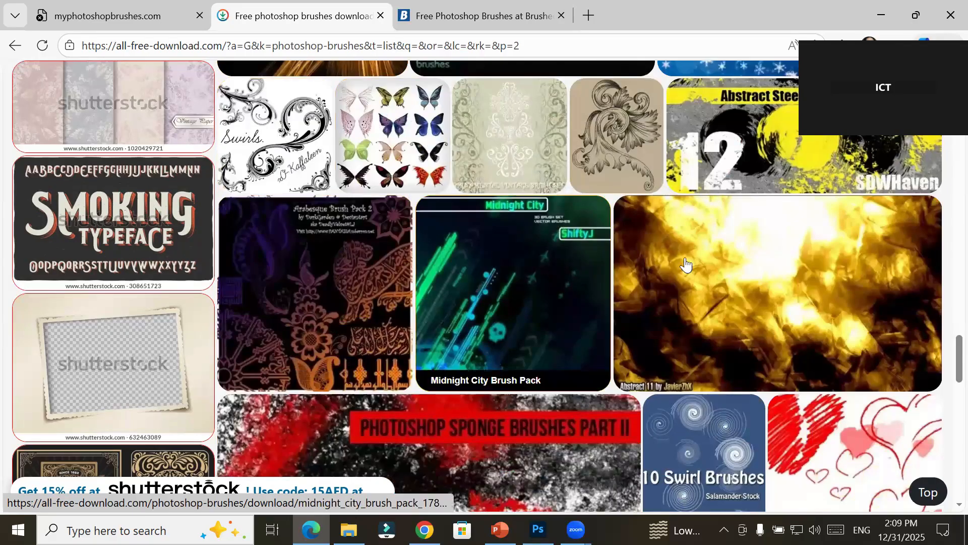
scroll(550, 321, "down", 1)
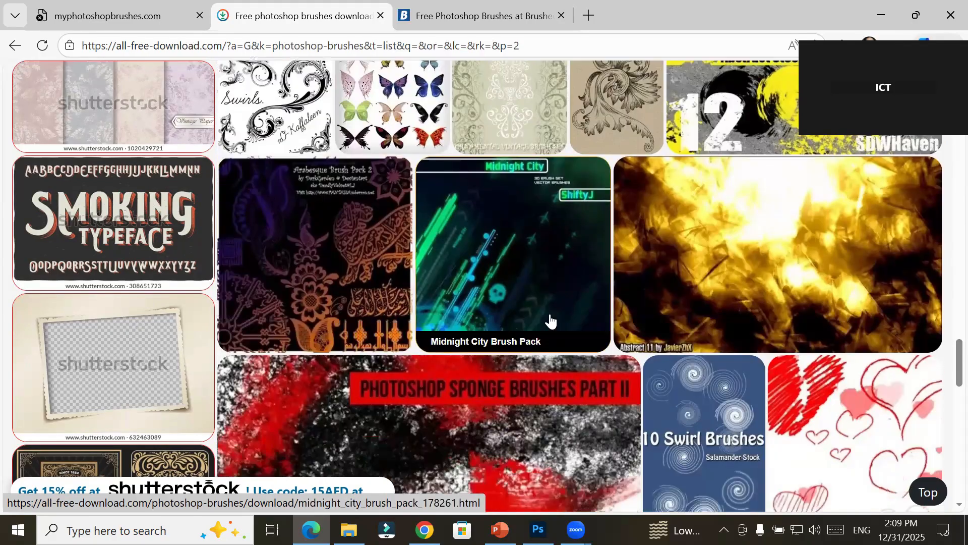
Switch to Photoshop, dismiss the brush preset picker, and look over the Brush tool's symmetry painting options
scroll(551, 321, "down", 4)
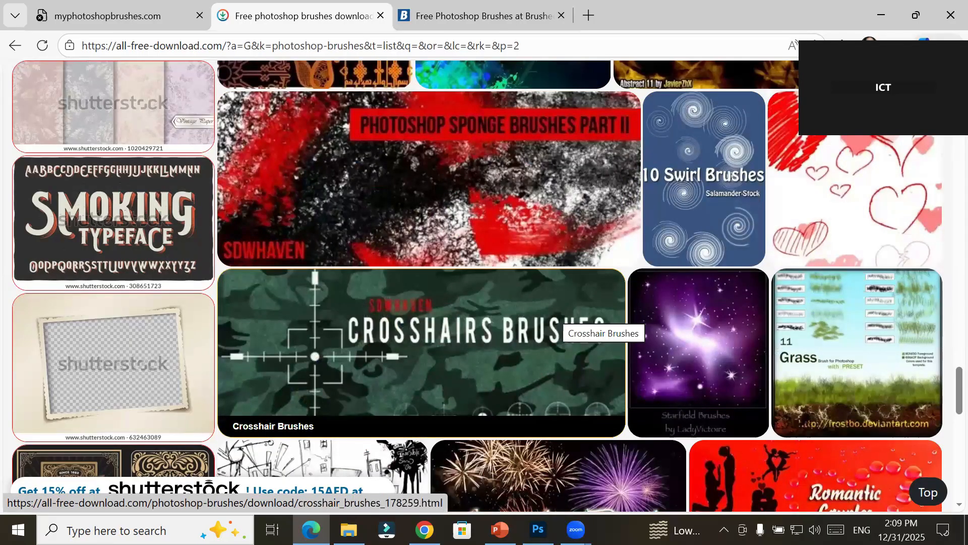
left_click(538, 530)
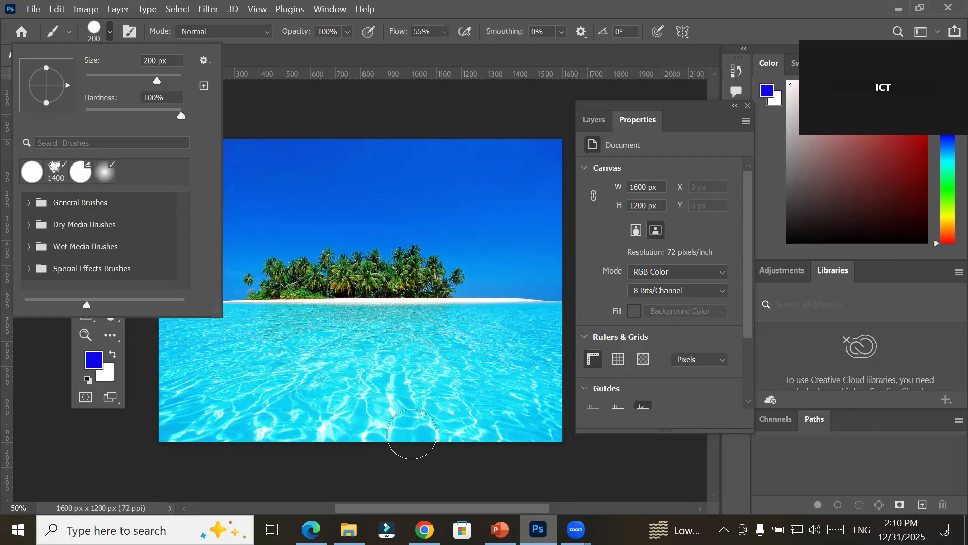
left_click(96, 30)
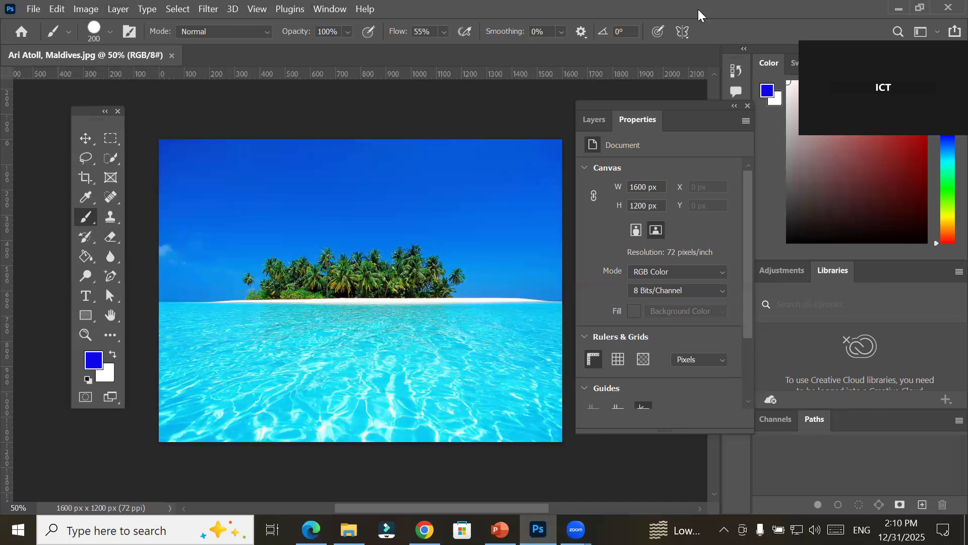
left_click(688, 33)
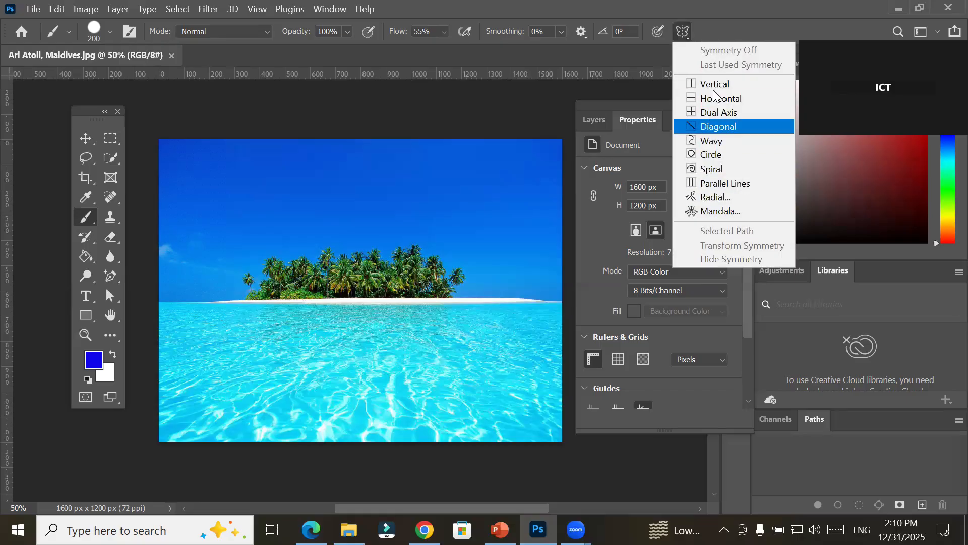
left_click(688, 35)
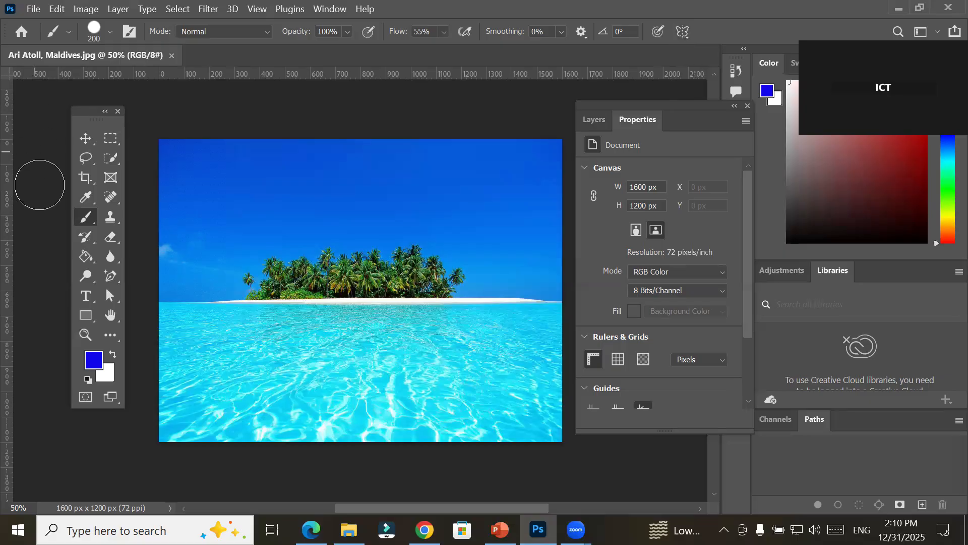
Activate the Pencil tool and look over its symmetry painting options
right_click(86, 226)
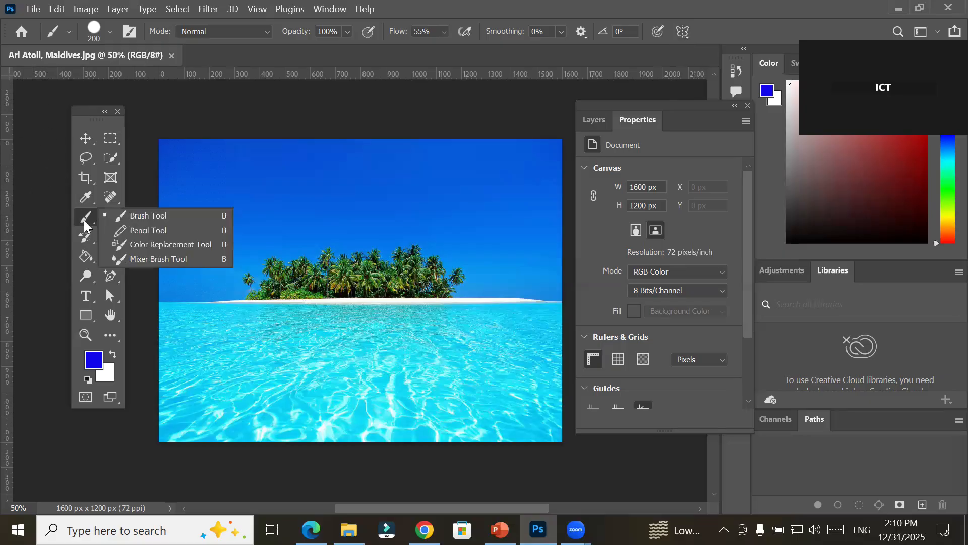
left_click(132, 230)
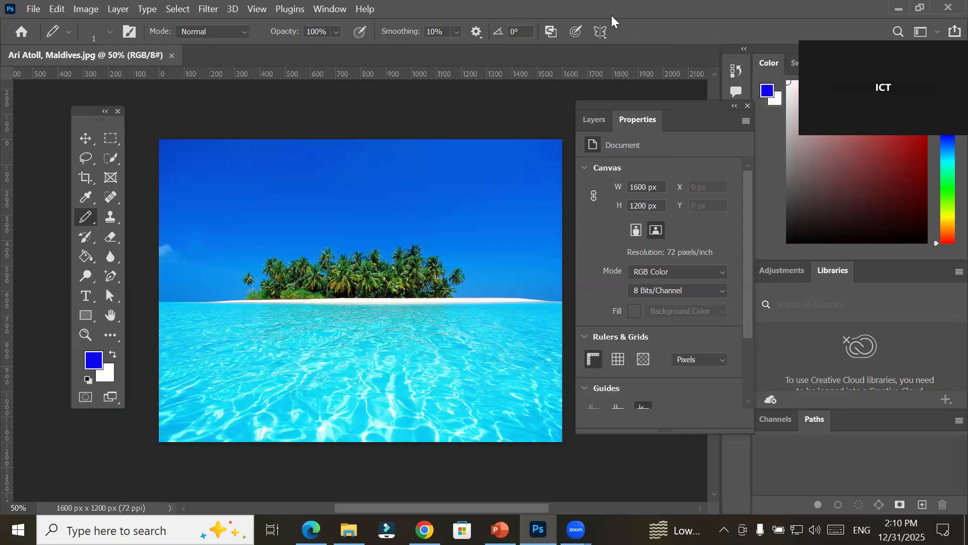
left_click(601, 33)
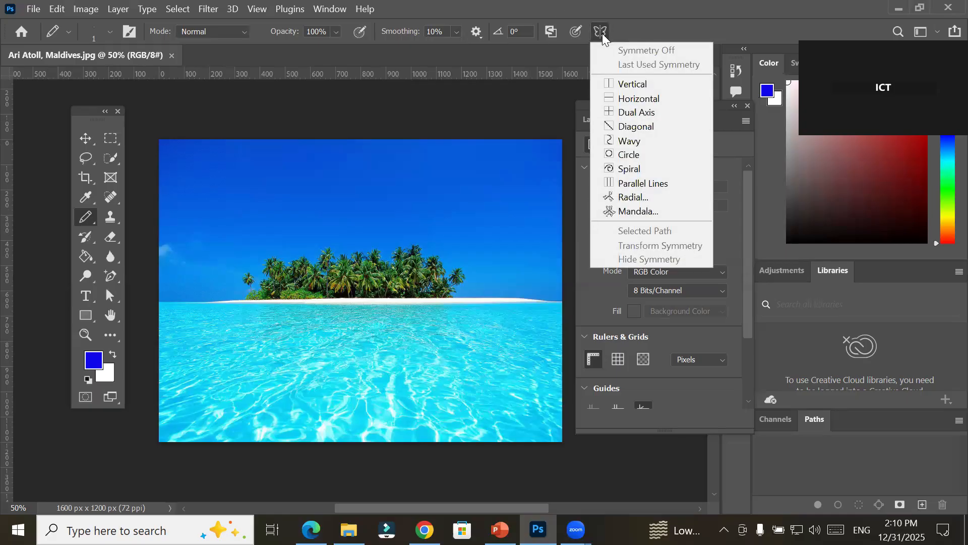
left_click(602, 35)
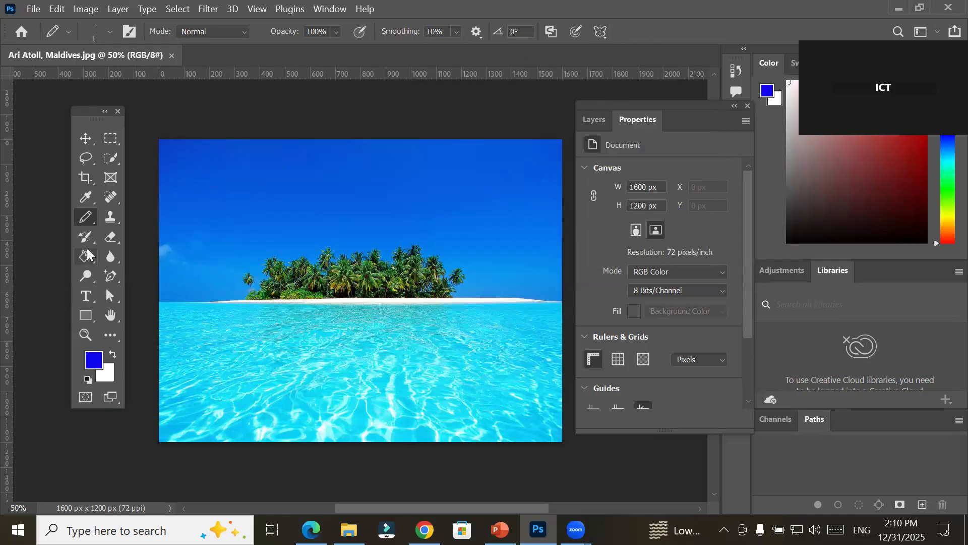
Activate the Eraser tool to view its options, and return to the Brush tool
left_click(110, 237)
right_click(110, 238)
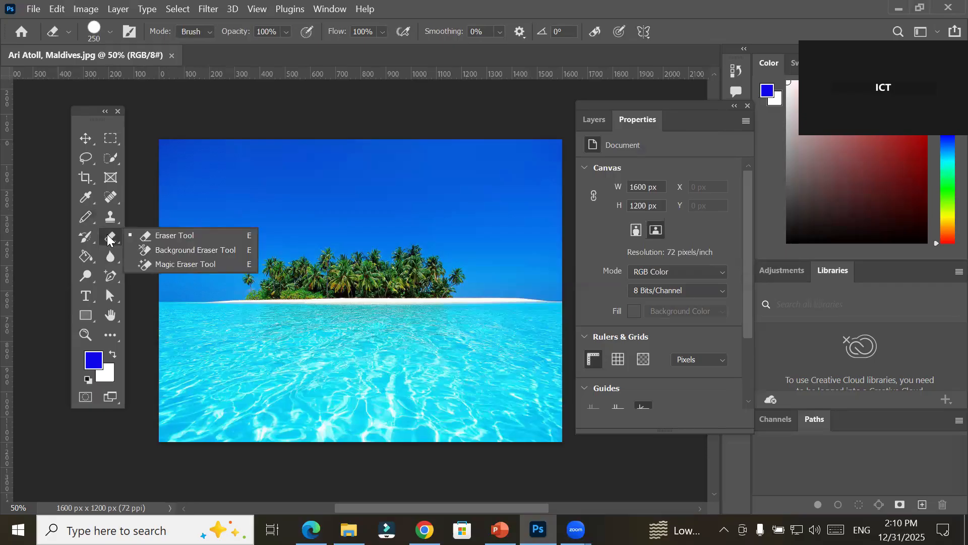
left_click(148, 240)
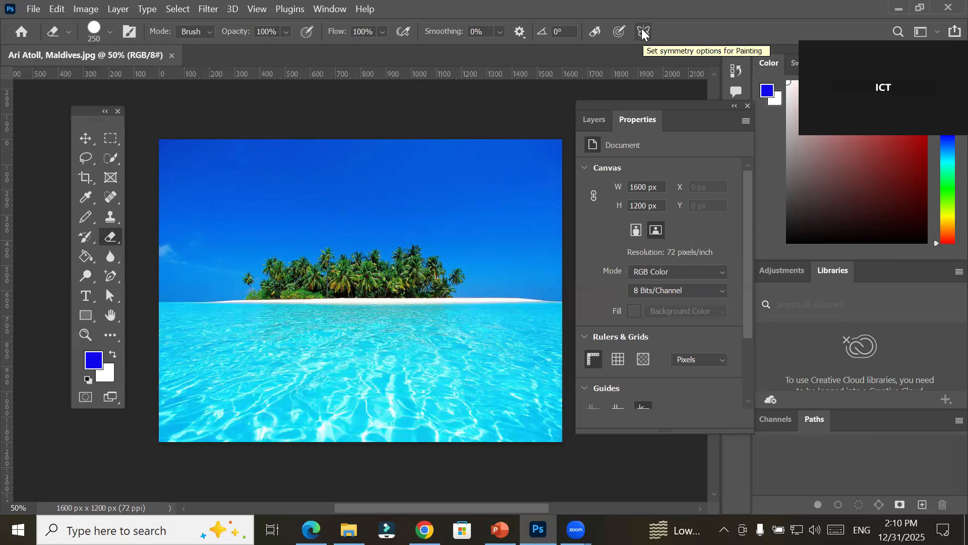
left_click(87, 218)
left_click(136, 216)
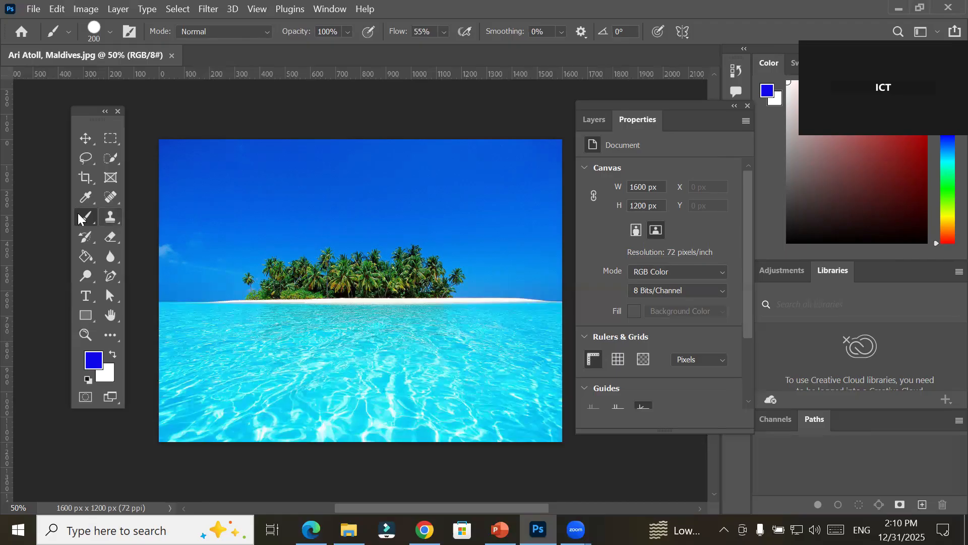
Display the Brush Settings panel over the image and collapse the Layers and Properties panel group
left_click(324, 11)
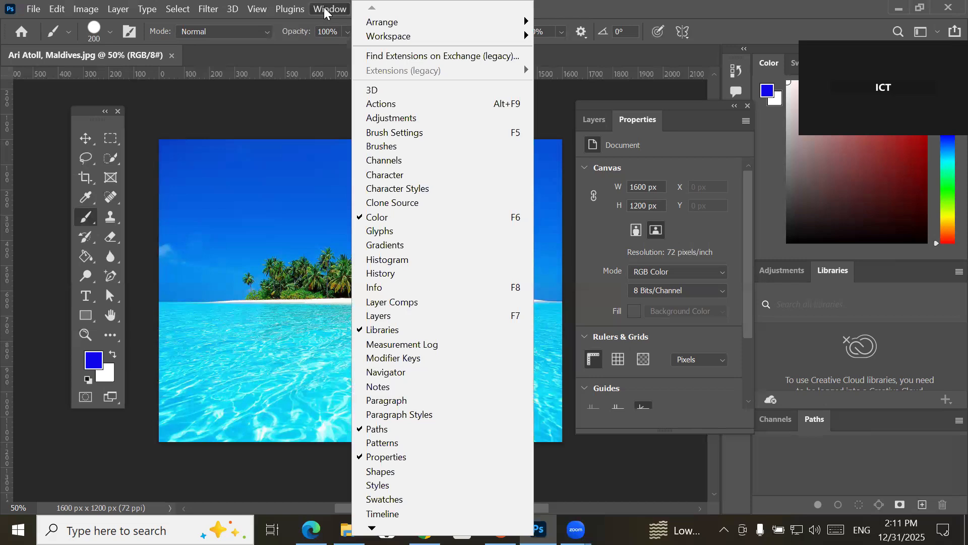
left_click(442, 134)
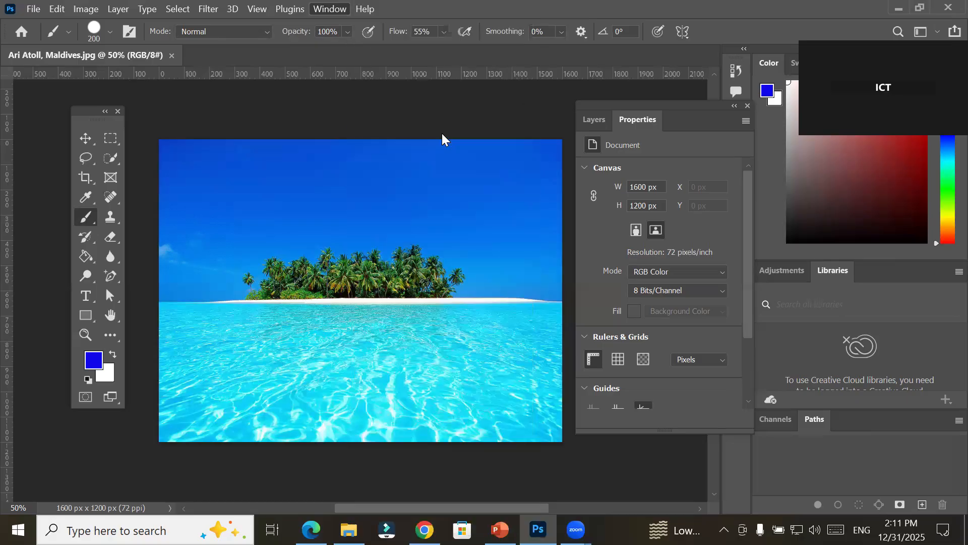
left_click_drag(573, 111, 320, 108)
left_click(735, 105)
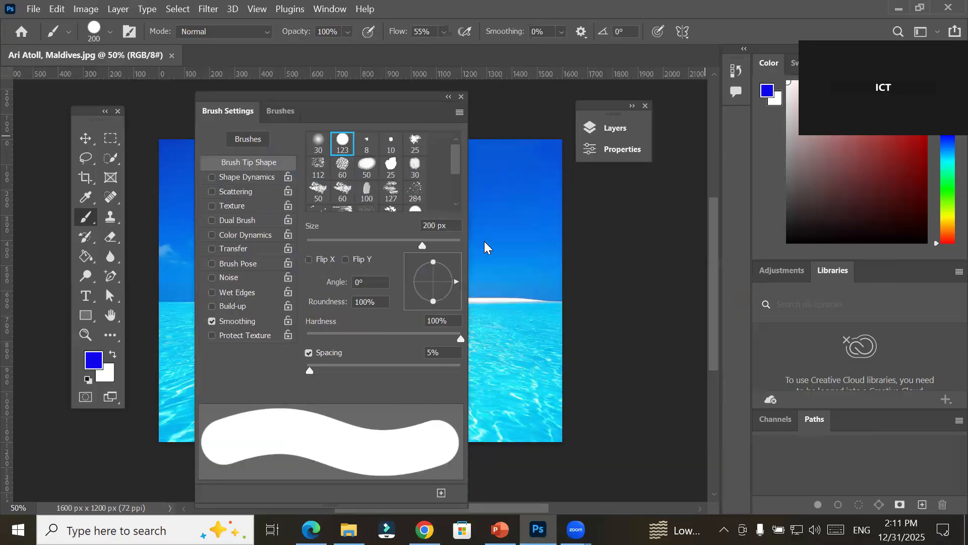
left_click_drag(308, 92, 399, 131)
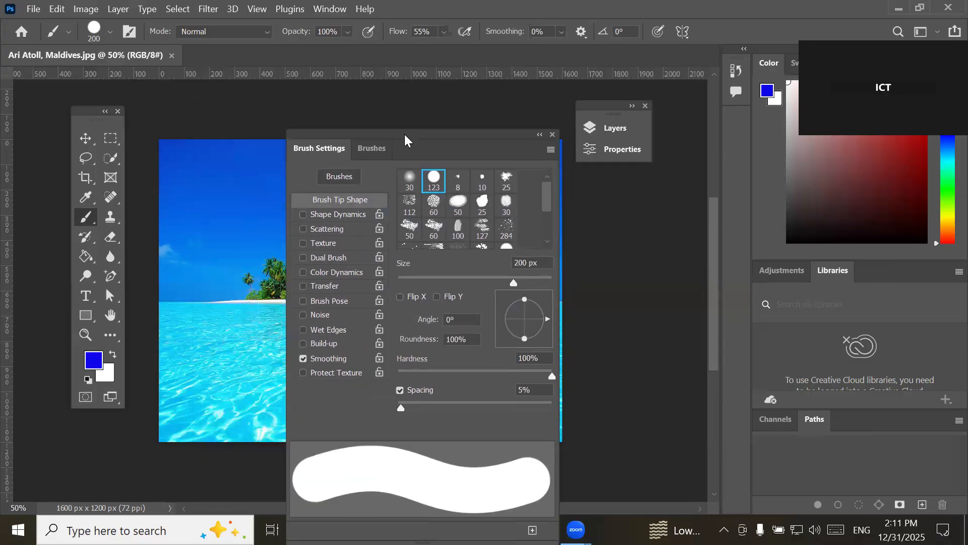
Show the Brushes panel, compare its folders with the General Brushes in the preset picker, and narrow the panel
left_click(371, 150)
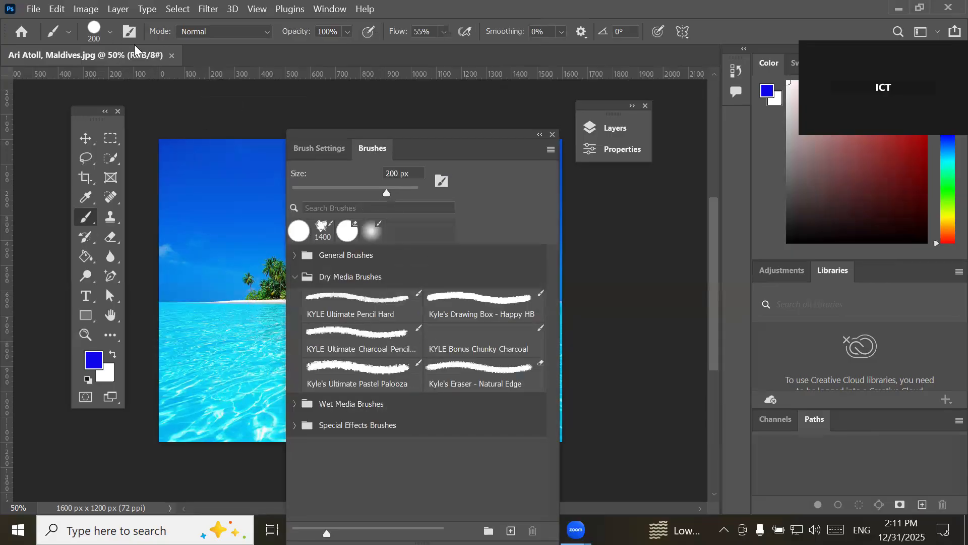
left_click(109, 33)
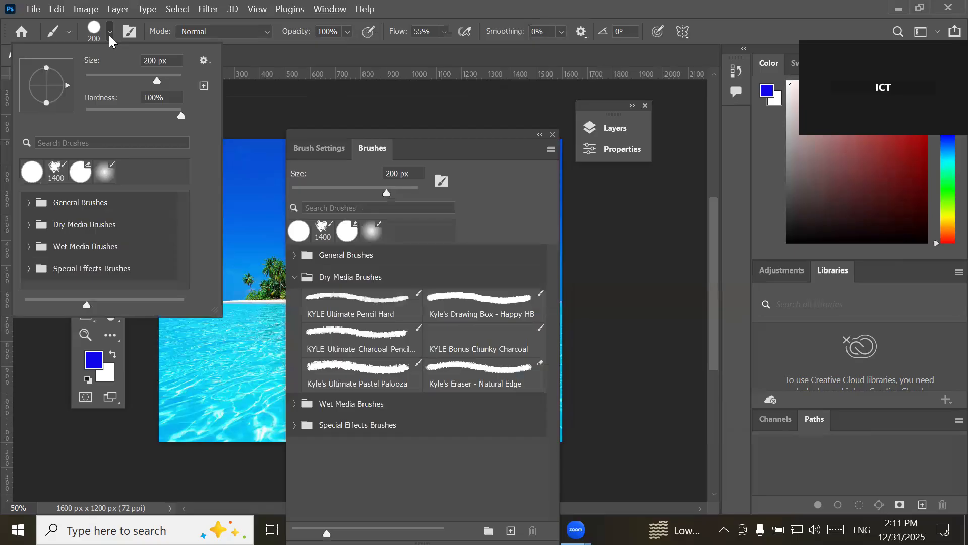
left_click(28, 203)
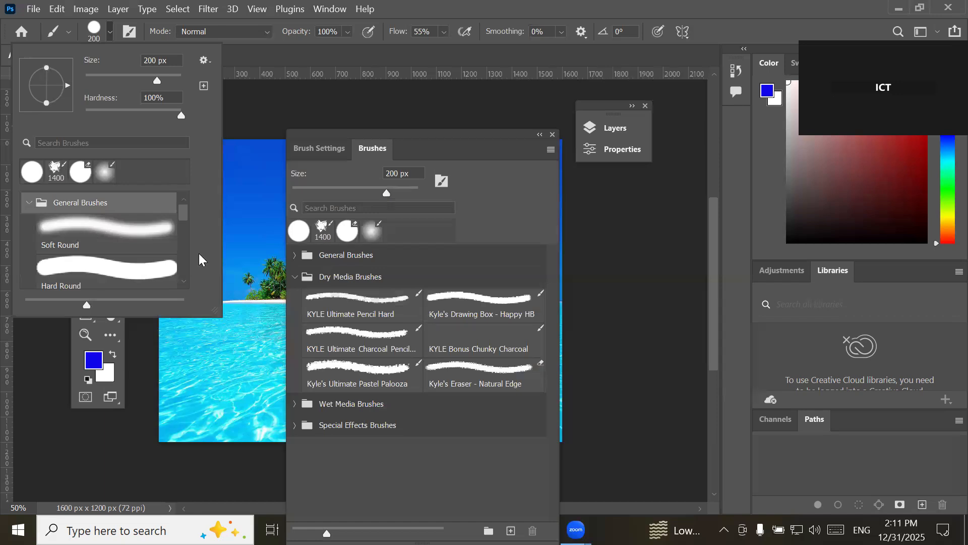
mouse_move(184, 208)
left_mouse_down()
mouse_move(187, 251)
mouse_move(187, 233)
left_mouse_up()
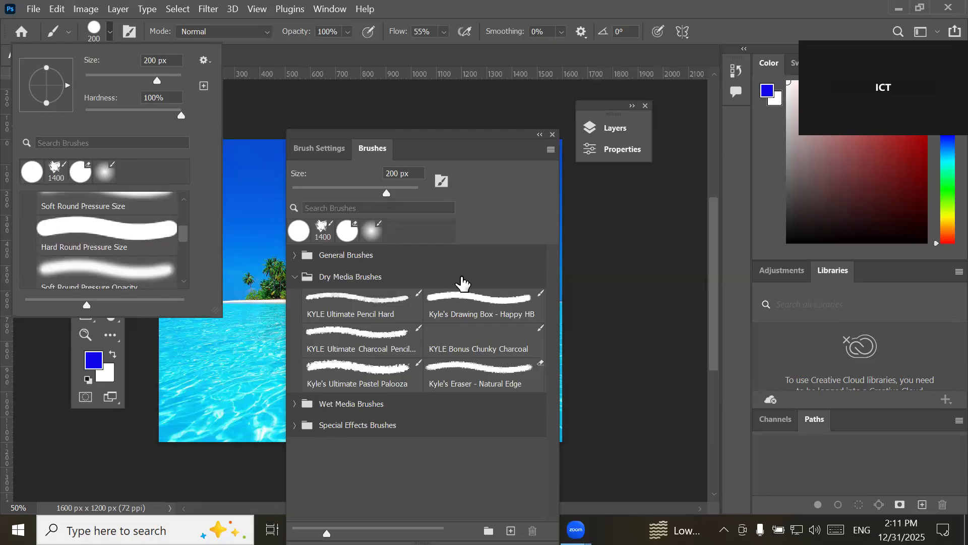
left_click_drag(558, 291, 439, 291)
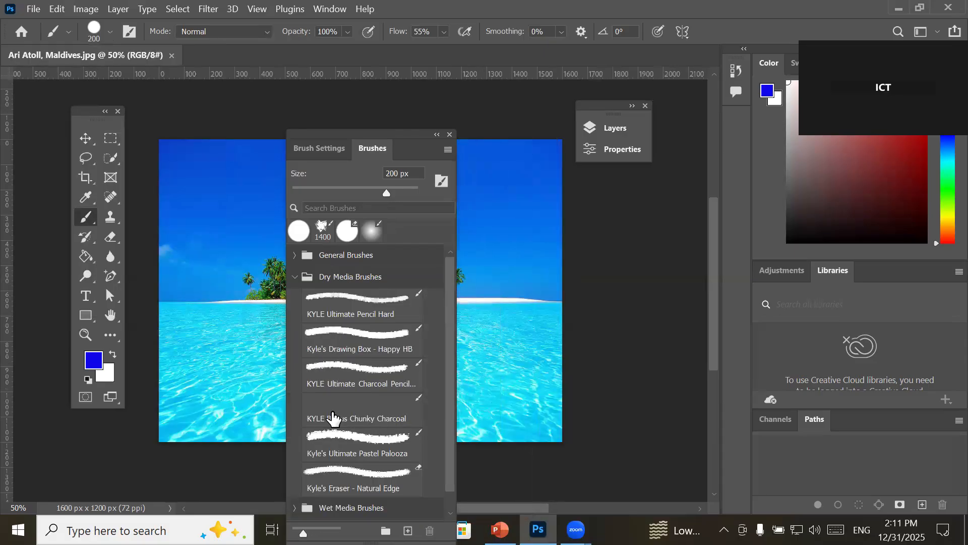
Select the recent 200 px hard round brush, show its Brush Settings, and move the panel higher over the image
left_click(111, 34)
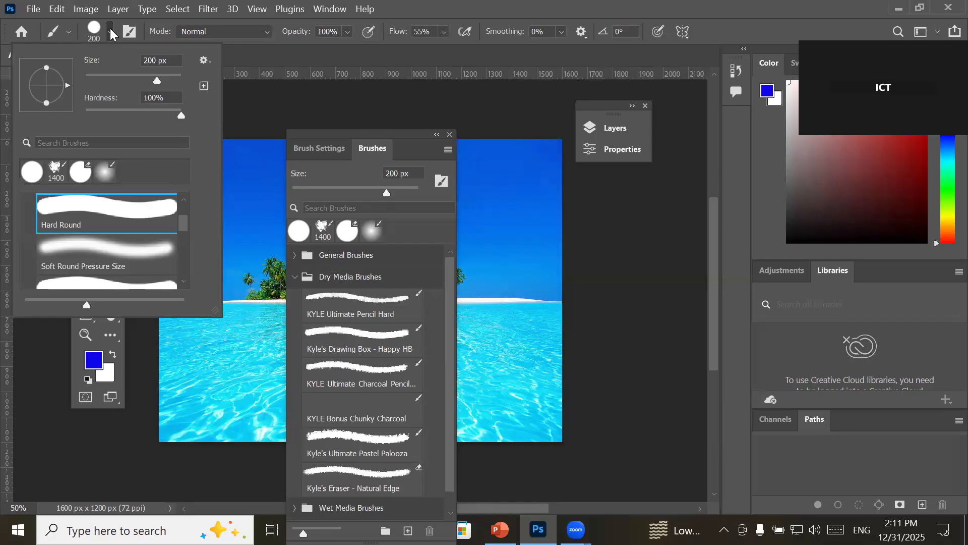
left_click(377, 150)
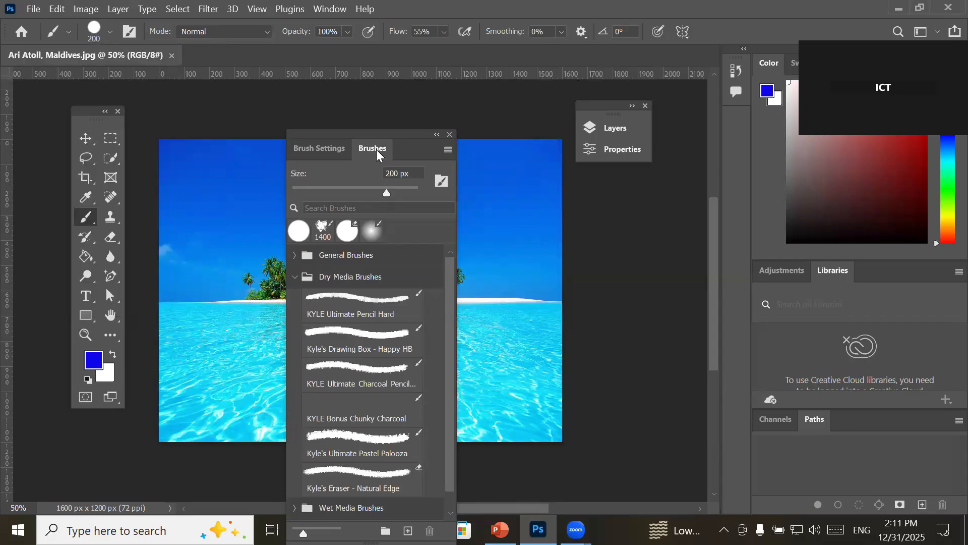
left_click(301, 234)
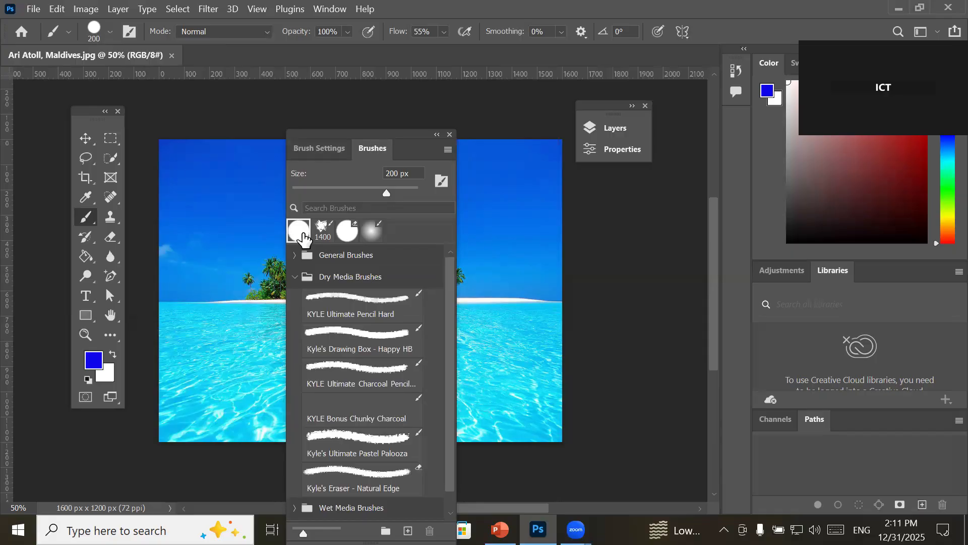
left_click(318, 149)
left_click_drag(359, 135, 314, 35)
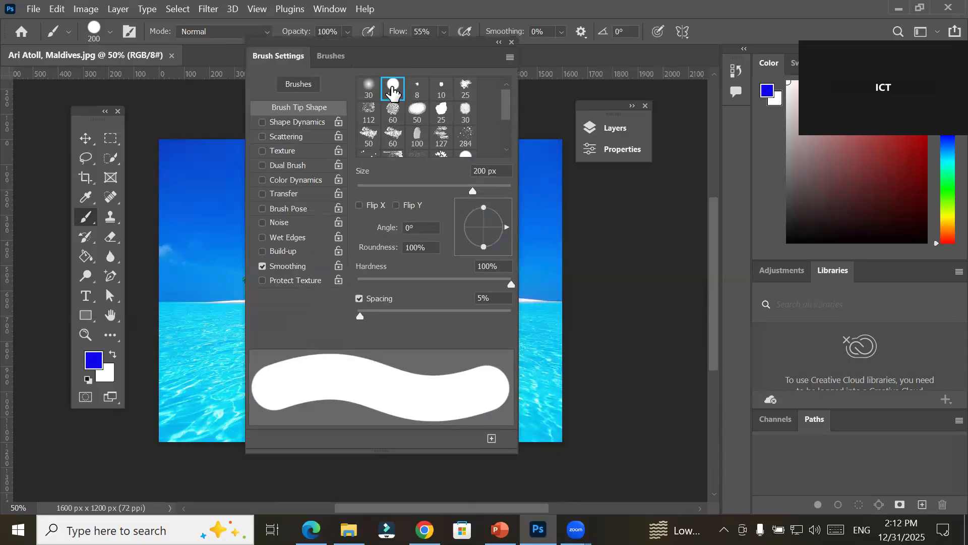
Select the recent 1400 px textured brush and set its tip to a 14° angle and 8% roundness
left_click(339, 57)
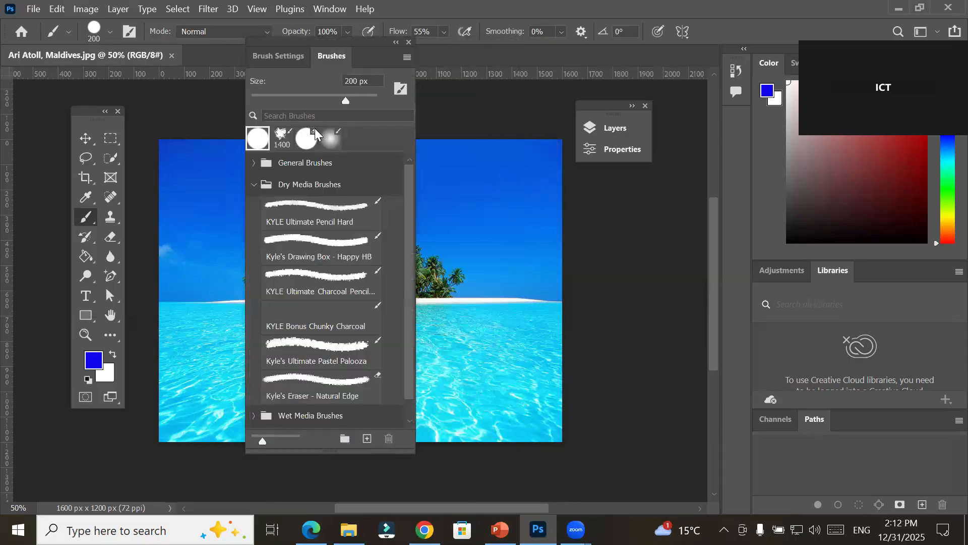
left_click(282, 138)
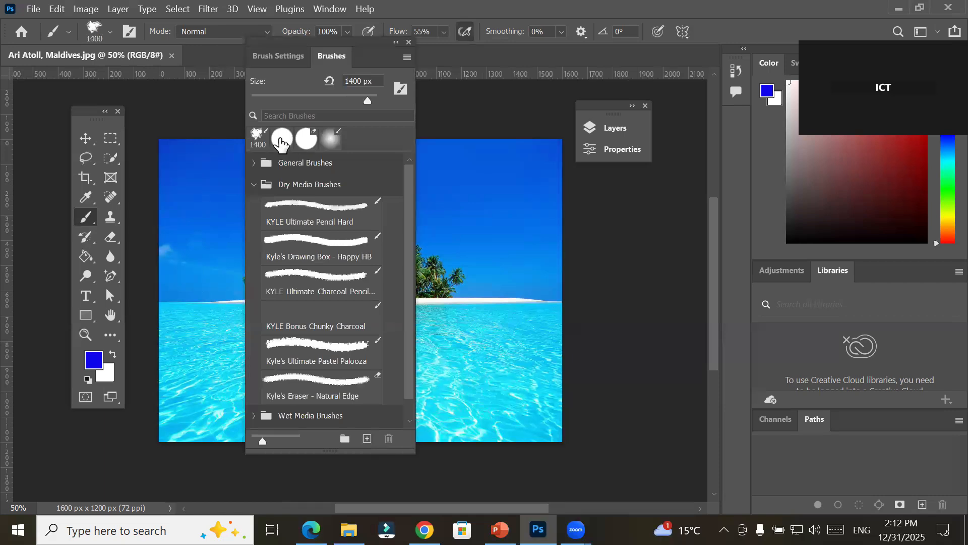
left_click(271, 52)
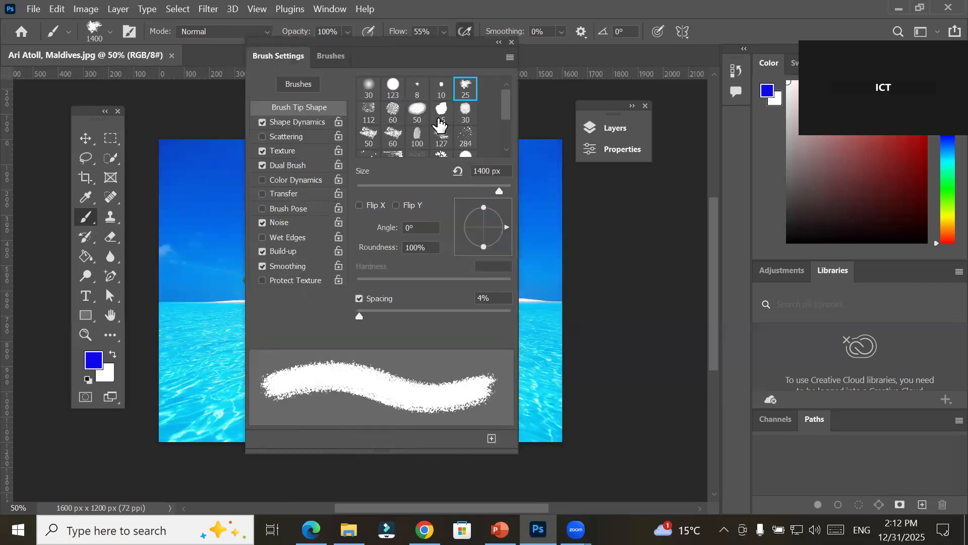
mouse_move(508, 103)
left_mouse_down()
mouse_move(502, 149)
mouse_move(498, 80)
mouse_move(503, 146)
mouse_move(509, 90)
mouse_move(524, 152)
mouse_move(517, 89)
left_mouse_up()
mouse_move(481, 207)
left_mouse_down()
mouse_move(480, 220)
mouse_move(505, 202)
mouse_move(509, 243)
mouse_move(488, 261)
mouse_move(513, 219)
left_mouse_up()
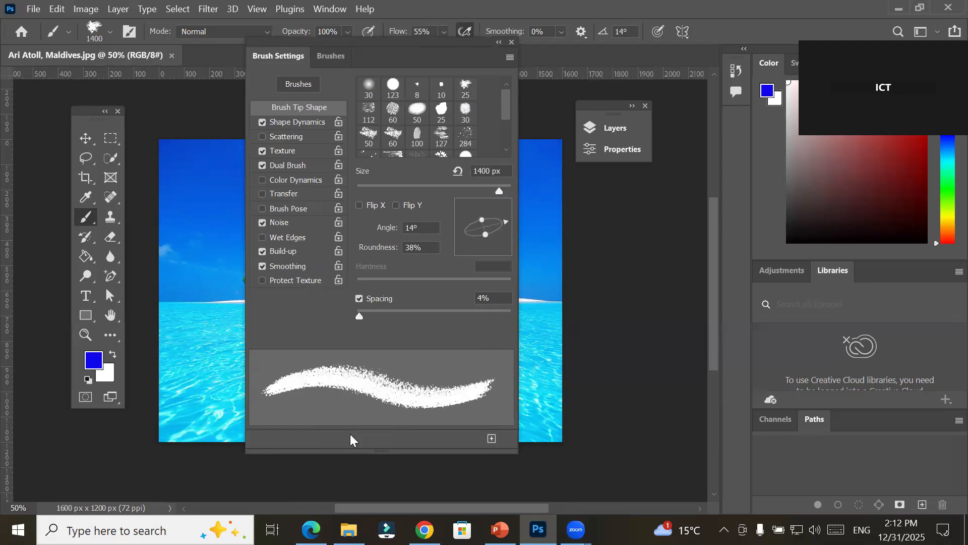
left_click_drag(482, 221, 482, 226)
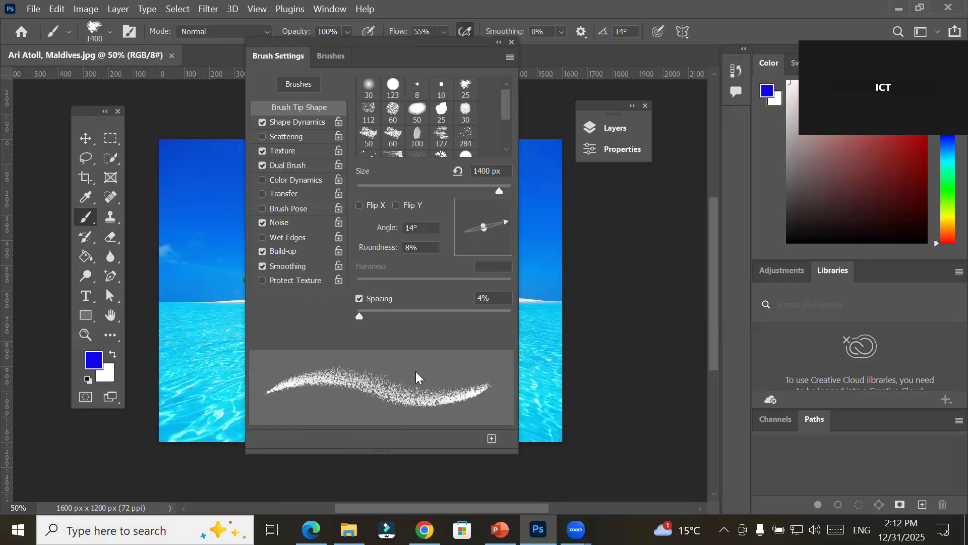
Try several brush tips, including the 30 px and Hard Round 123, settle on the 50 px tip at 14°, and return to the brush presets
left_click(464, 107)
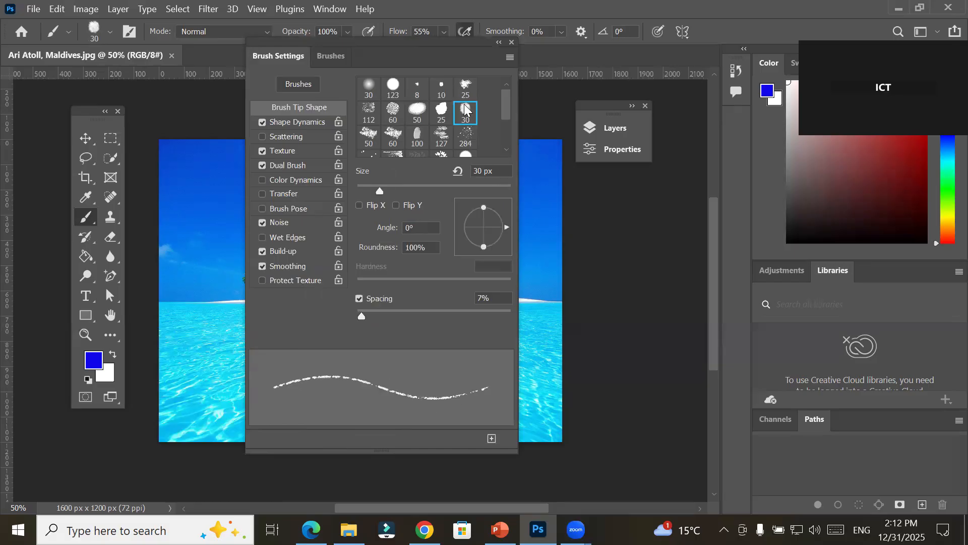
left_click(465, 87)
left_click(395, 86)
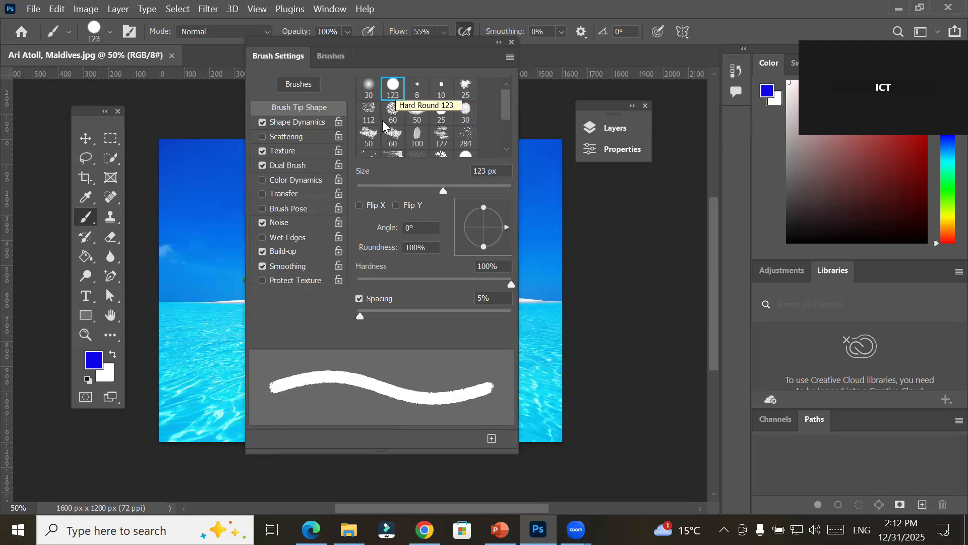
left_click(399, 137)
left_click(367, 135)
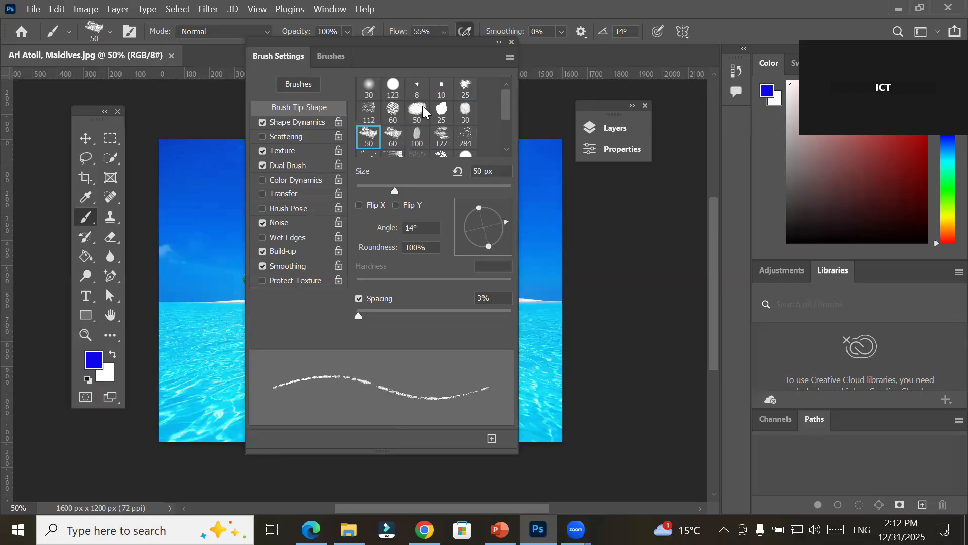
left_click(322, 55)
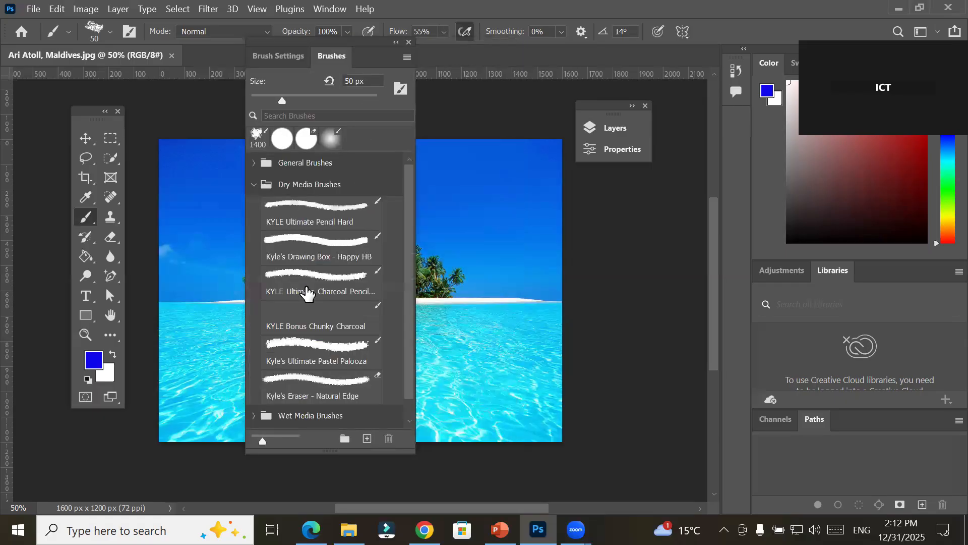
scroll(334, 308, "down", 1)
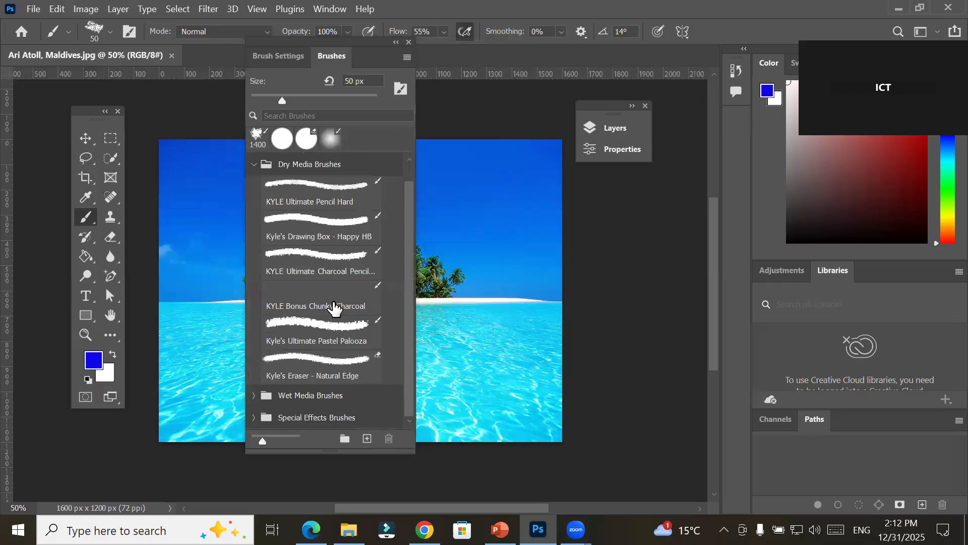
Select Kyle's Ultimate Pastel Palooza brush and try tip spacings of 1% and 147% in Brush Settings
left_click(326, 320)
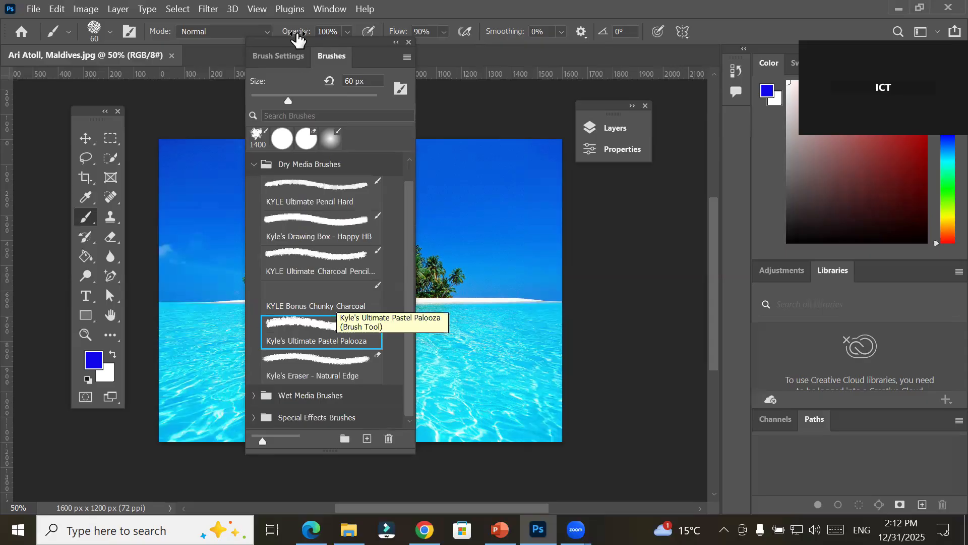
left_click(267, 56)
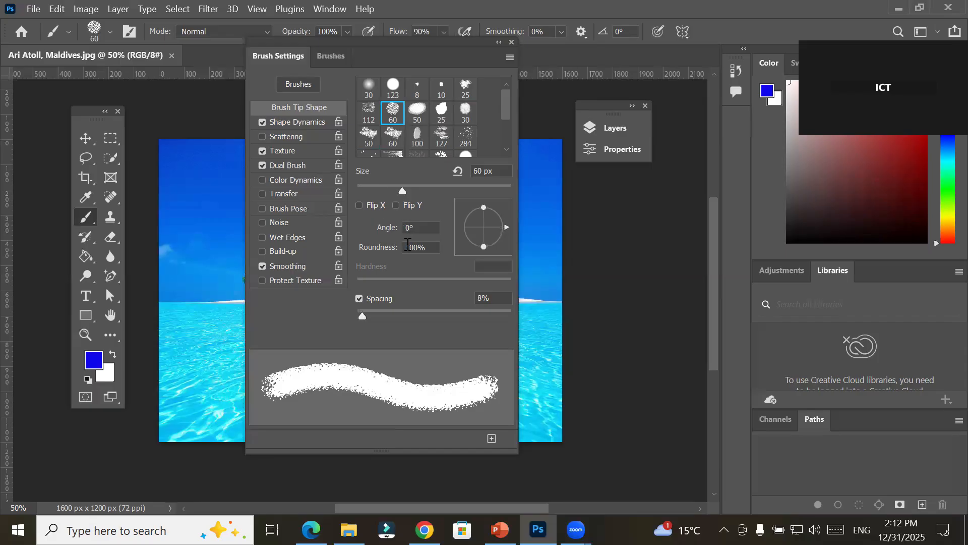
mouse_move(363, 313)
left_mouse_down()
mouse_move(454, 315)
mouse_move(327, 296)
left_mouse_up()
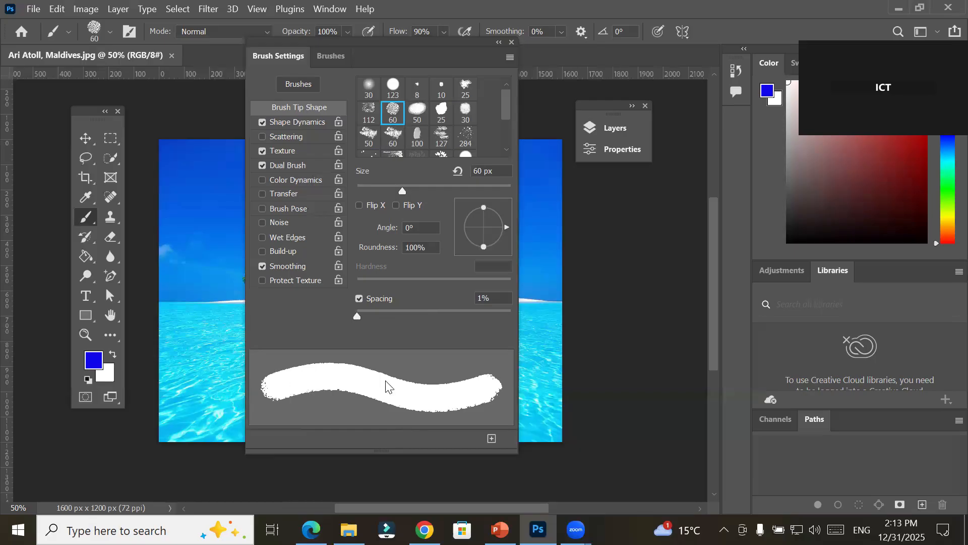
left_click_drag(357, 317, 452, 330)
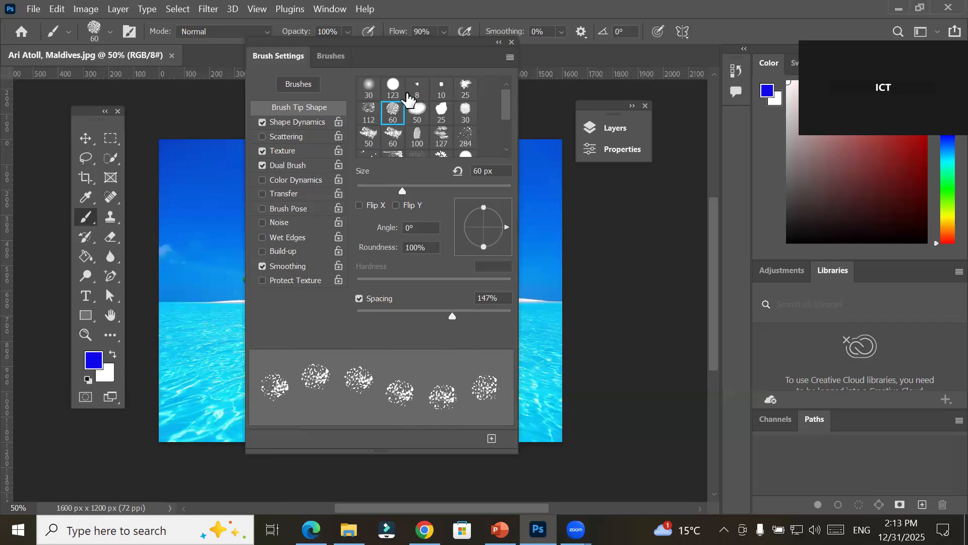
Choose the Hard Round 123 tip, try spacings of 176%, 1% and 147%, and look through the remaining brush tips
left_click(393, 87)
left_click_drag(360, 316, 463, 316)
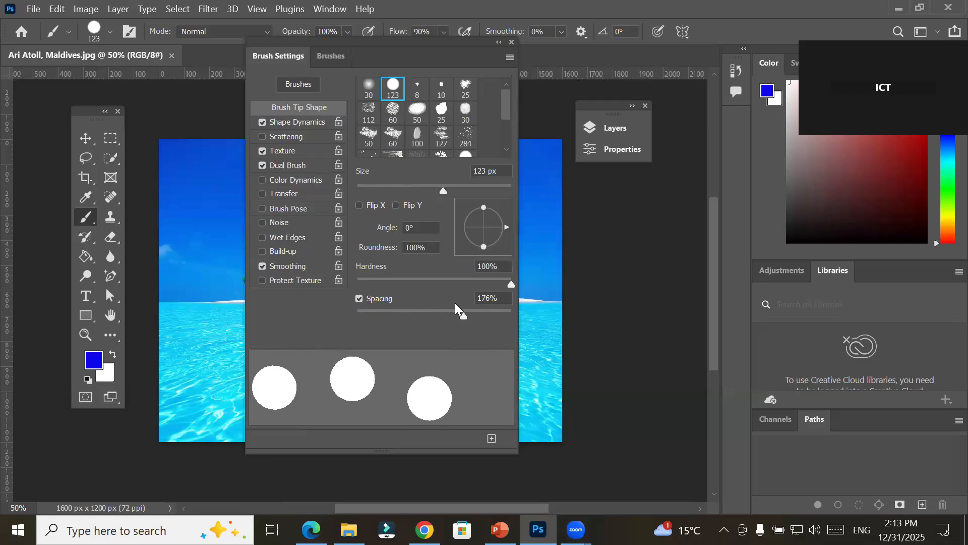
left_click_drag(462, 316, 331, 316)
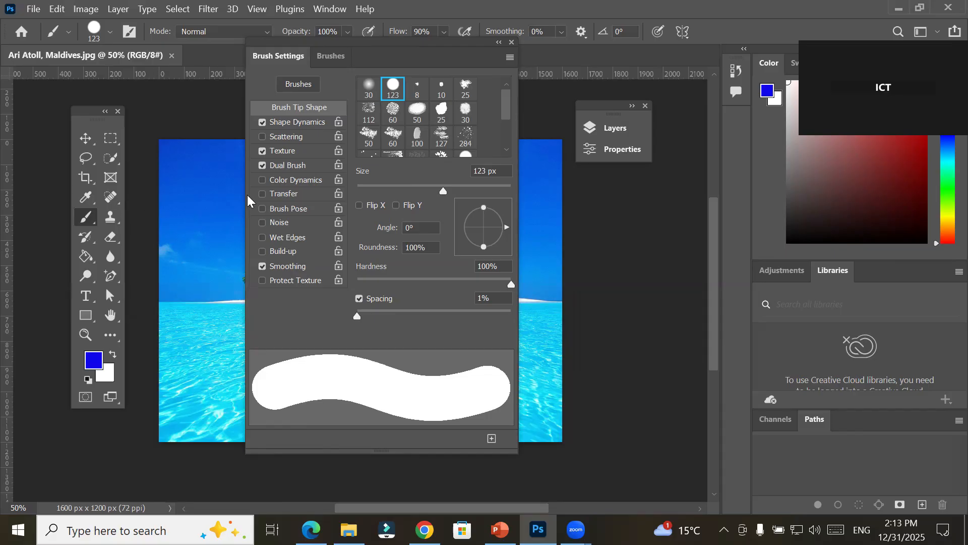
left_click_drag(360, 319, 441, 319)
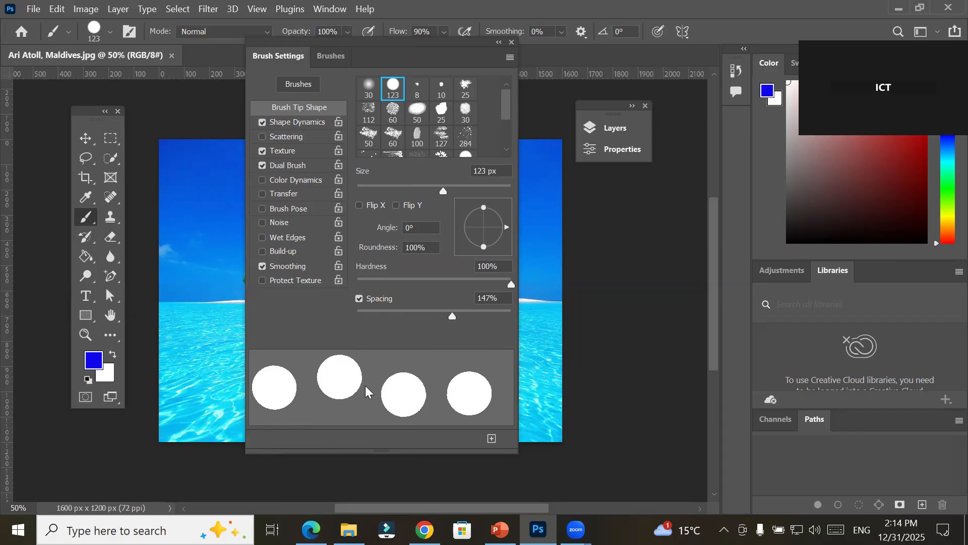
mouse_move(507, 102)
left_mouse_down()
mouse_move(507, 149)
mouse_move(503, 100)
mouse_move(509, 142)
left_mouse_up()
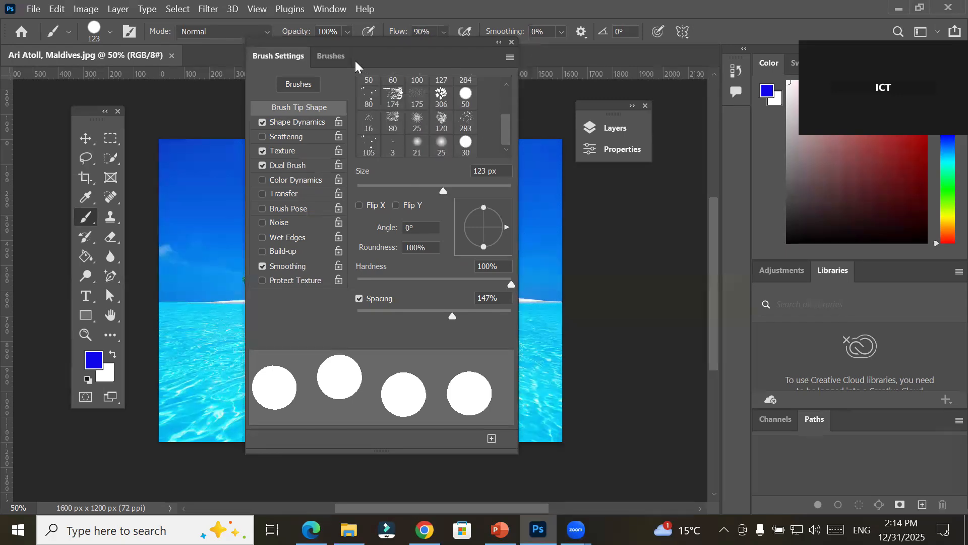
In General Brushes, try Hard Round, Hard Round Pressure Size, Soft Round Pressure Opacity and the last Hard Round Pressure Opacity preset, and collapse the folder
left_click(335, 55)
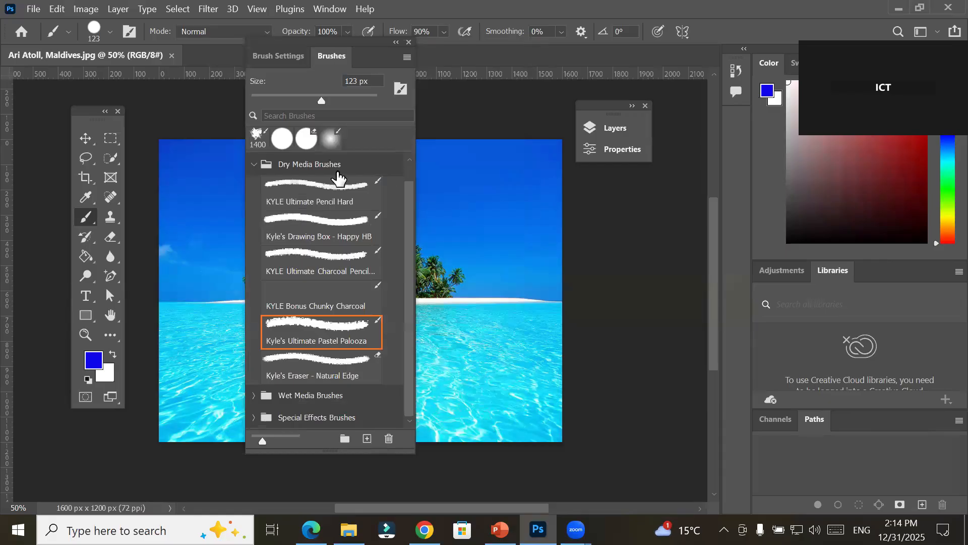
left_click(254, 164)
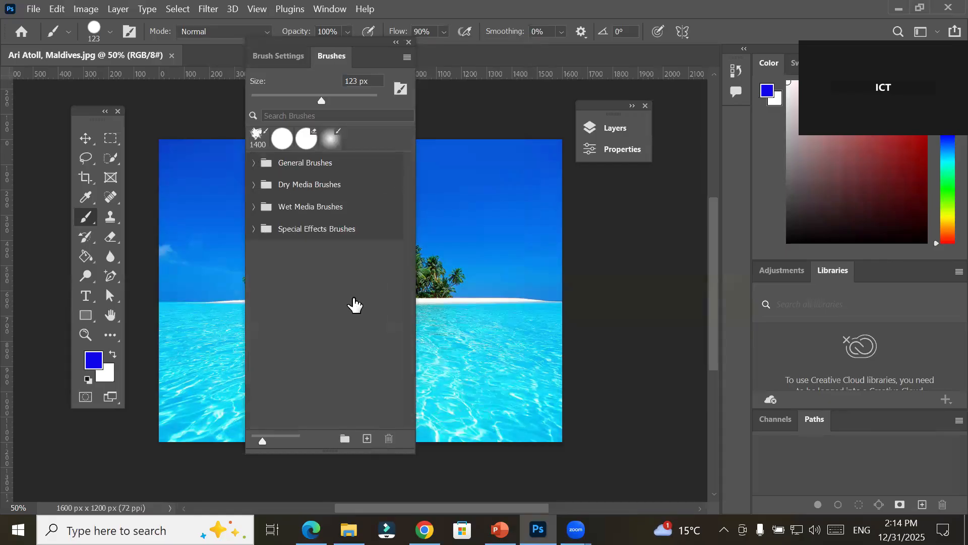
left_click(253, 166)
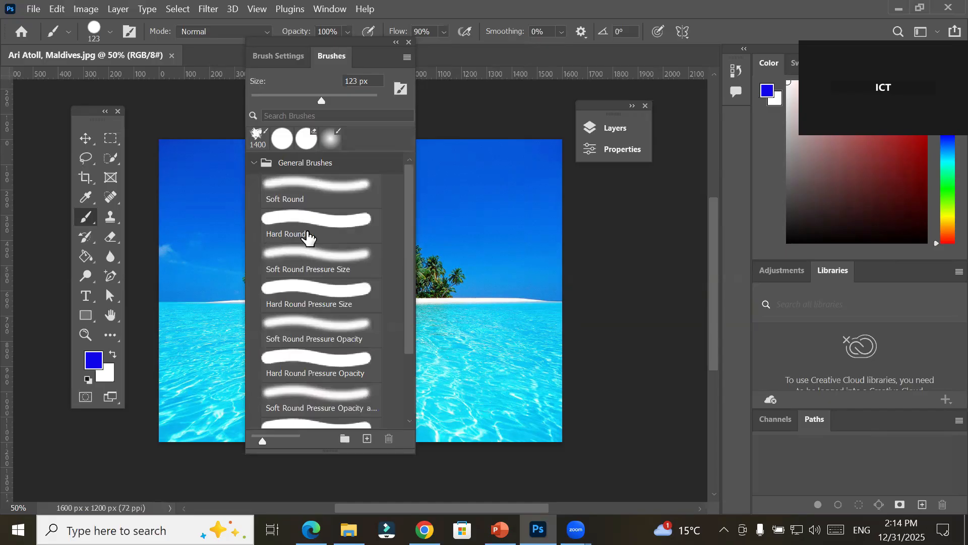
left_click(279, 239)
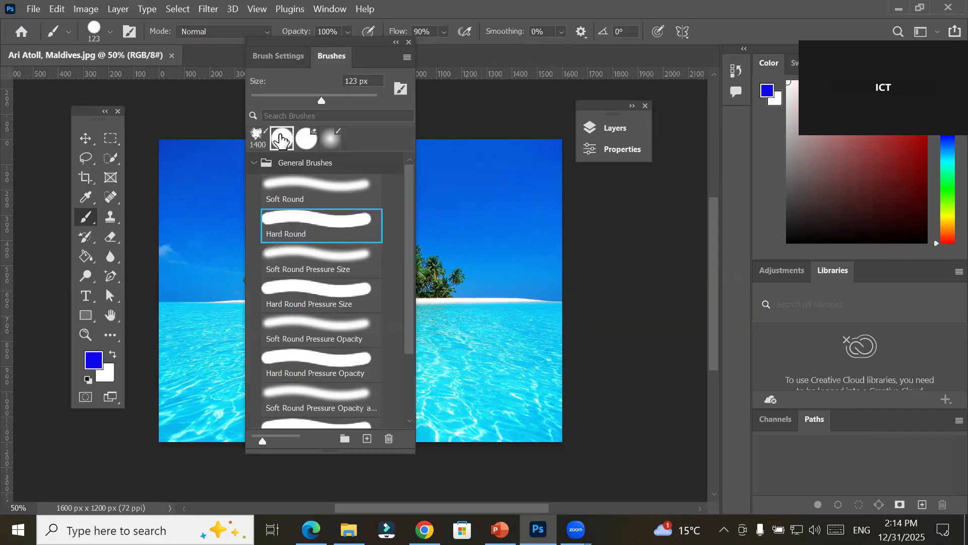
left_click(309, 289)
left_click(302, 318)
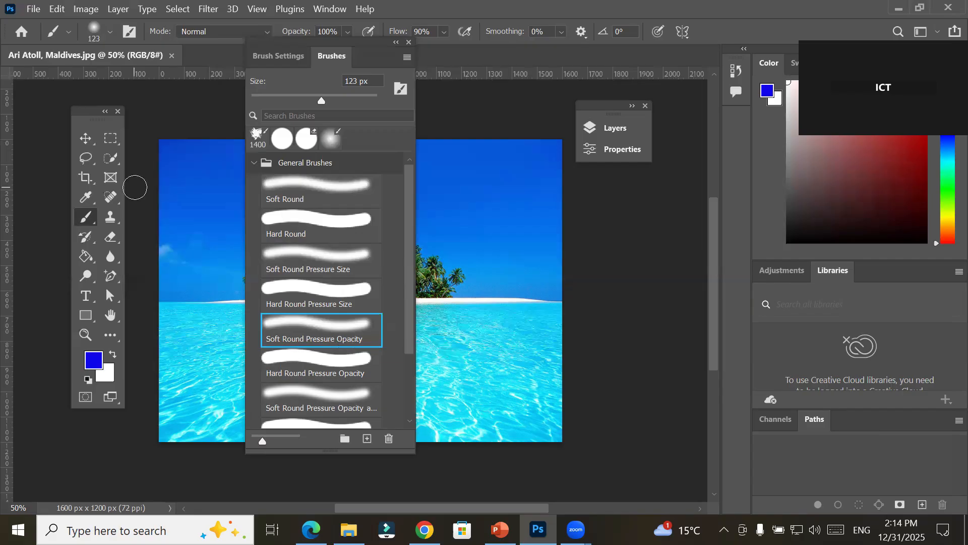
left_click_drag(411, 304, 408, 373)
left_click(346, 345)
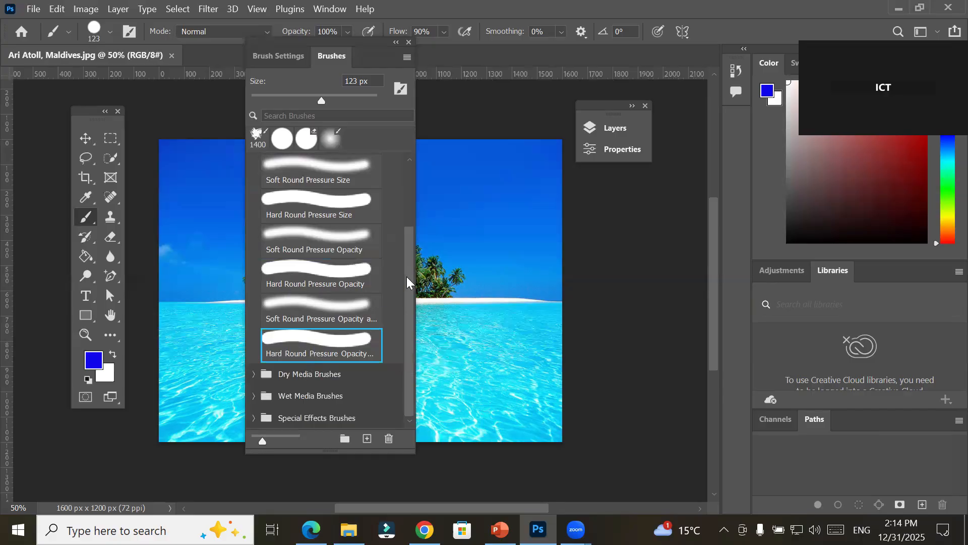
left_click_drag(406, 276, 420, 202)
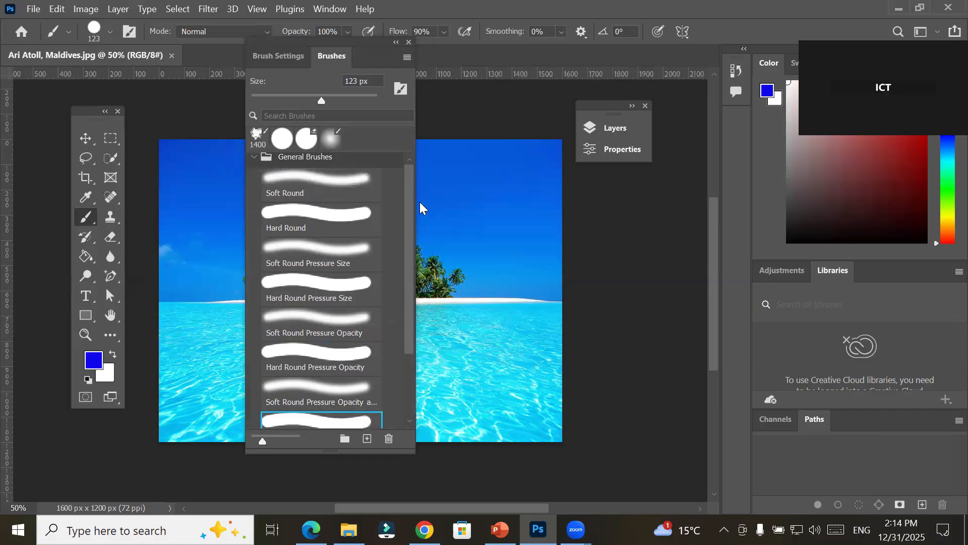
left_click(252, 162)
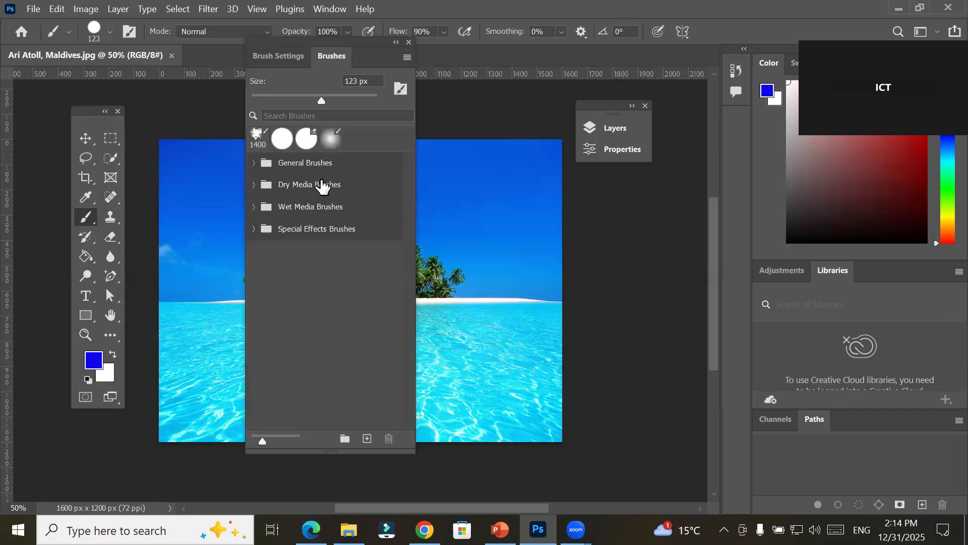
Among the Dry Media Brushes, try Kyle's Drawing Box - Happy HB, select KYLE Ultimate Pencil Hard, and show its Brush Settings
left_click(253, 185)
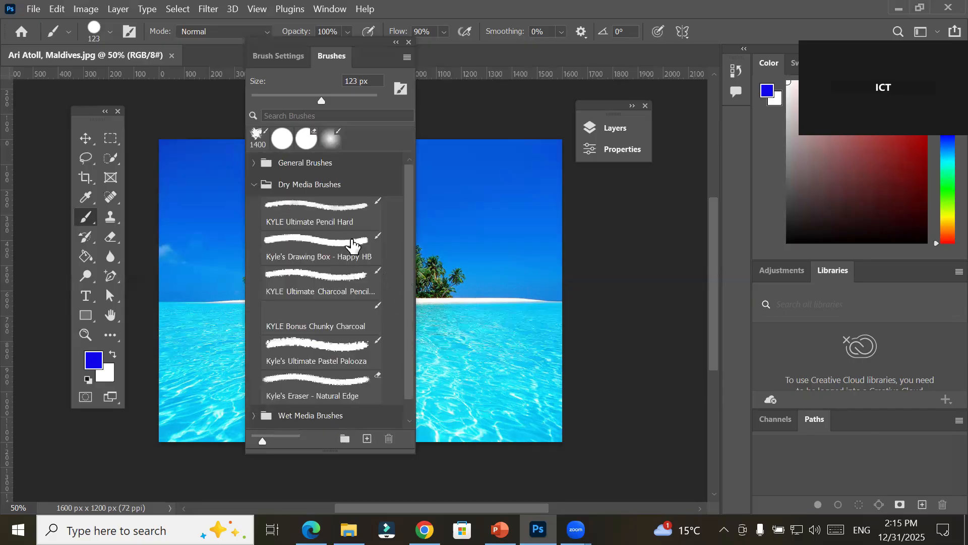
left_click_drag(409, 246, 409, 284)
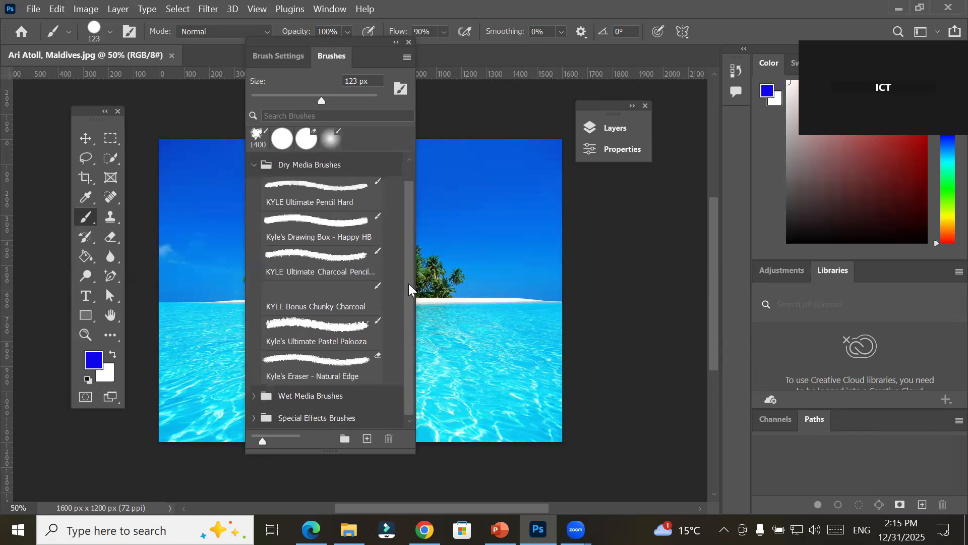
scroll(409, 239, "up", 1)
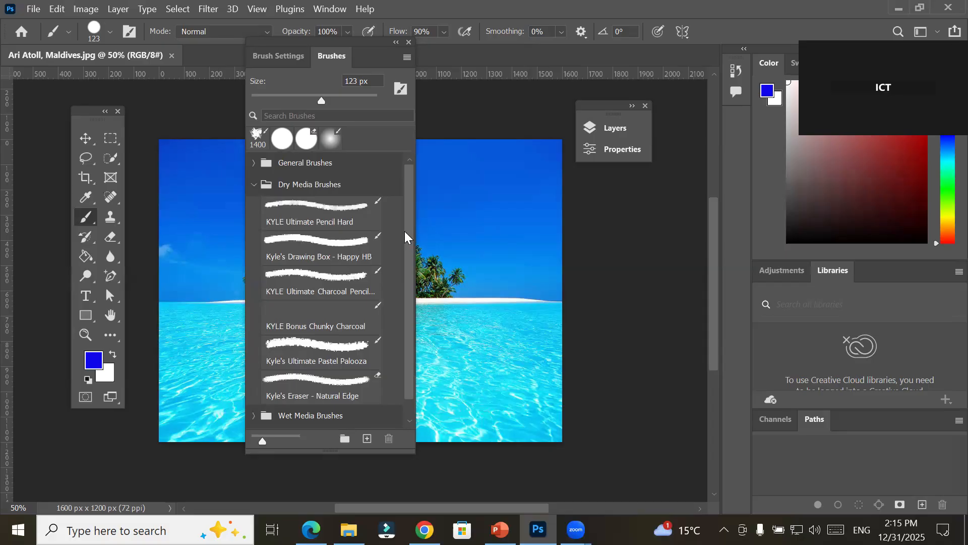
left_click(345, 247)
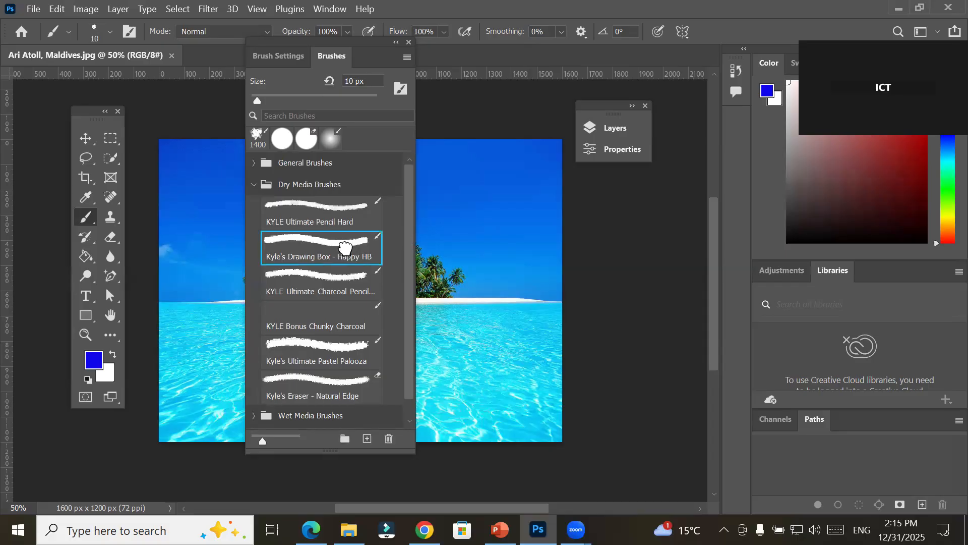
left_click(344, 214)
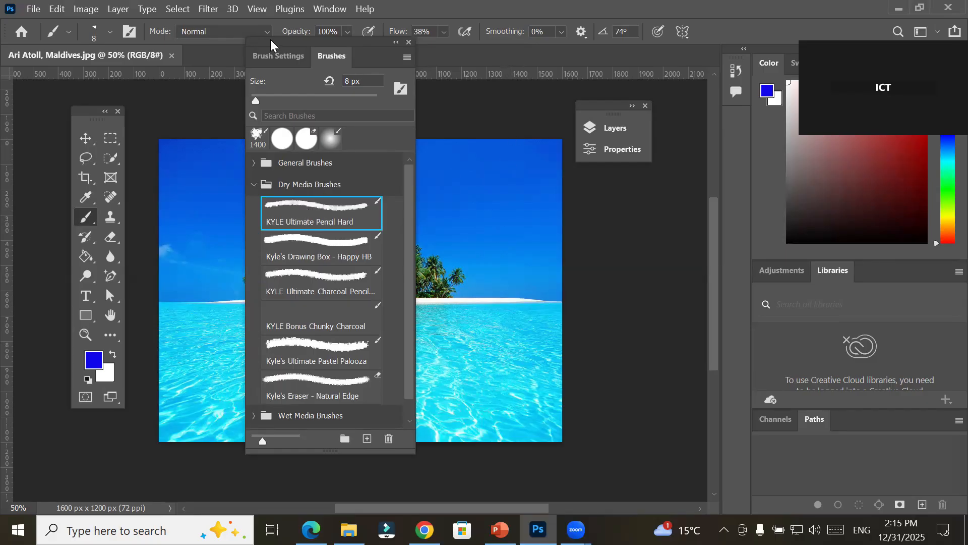
left_click(275, 57)
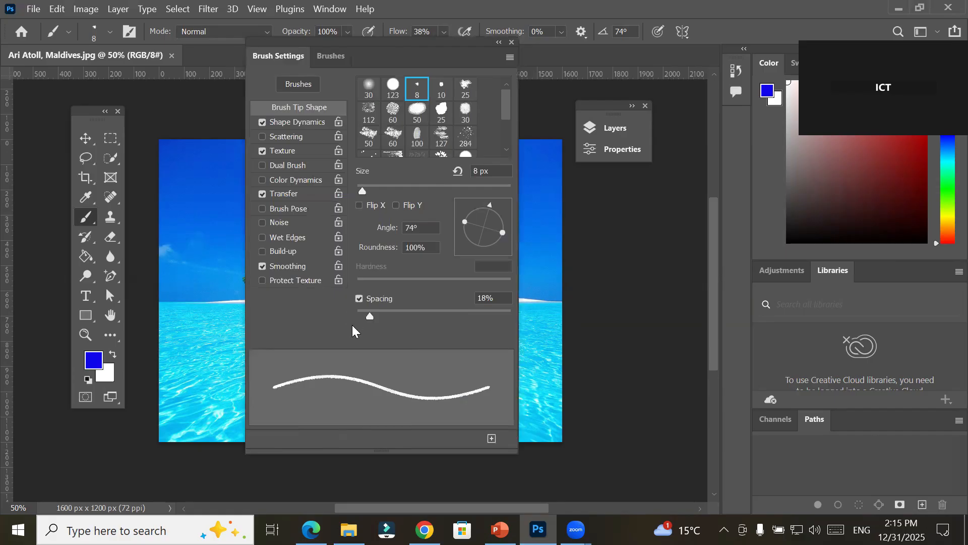
Try a 200% spacing on the pencil tip, enlarge it to 196 px, and set its spacing to 50%
left_click_drag(370, 317, 472, 321)
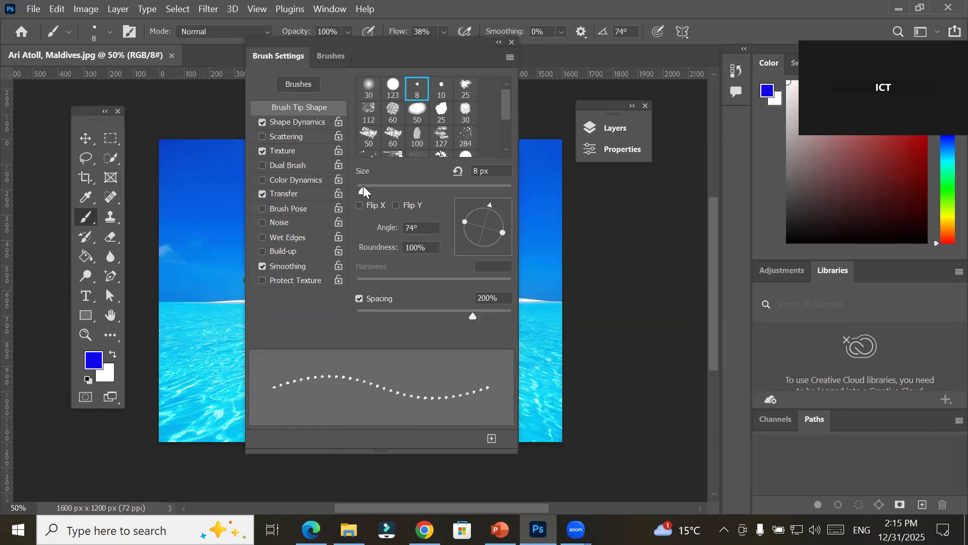
mouse_move(364, 190)
left_mouse_down()
mouse_move(437, 201)
mouse_move(471, 192)
left_mouse_up()
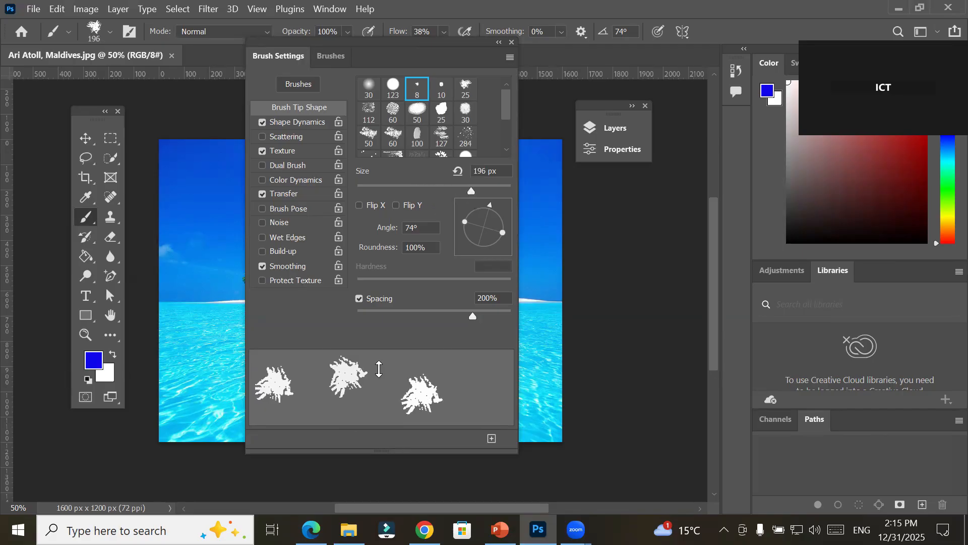
mouse_move(474, 316)
left_mouse_down()
mouse_move(374, 323)
mouse_move(395, 326)
left_mouse_up()
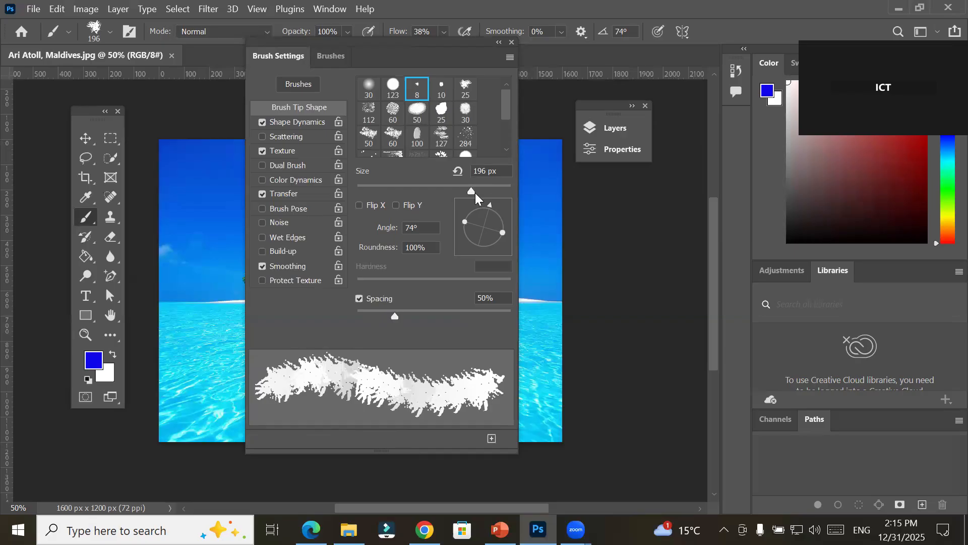
Try Flip X and Flip Y on the brush tip, switching each one off again
left_click(360, 207)
left_click(359, 206)
left_click(396, 205)
left_click(397, 204)
Try various roundness values on the brush tip, including 83%, 54%, 23% and 75%, and settle on 48%
left_click(410, 247)
left_click(425, 247)
type("69")
key("Return")
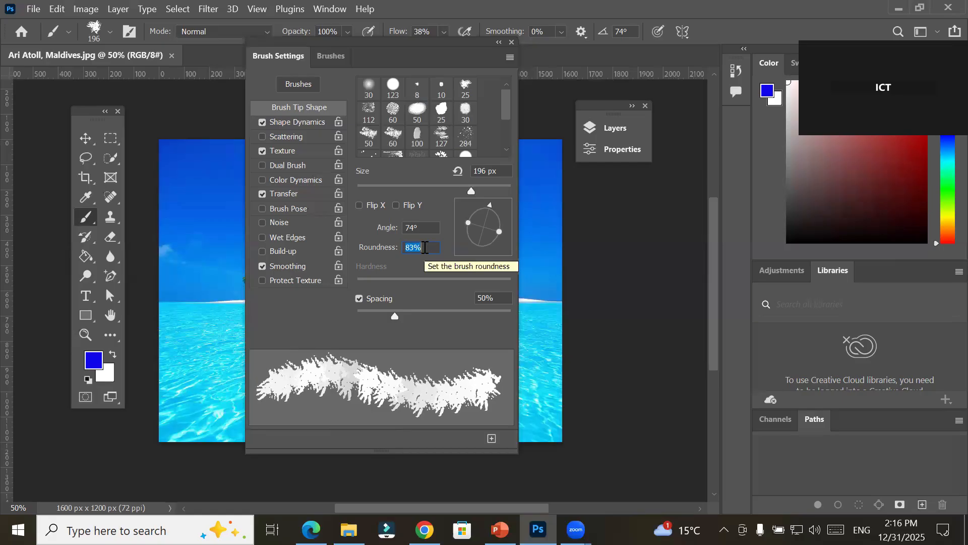
type("36")
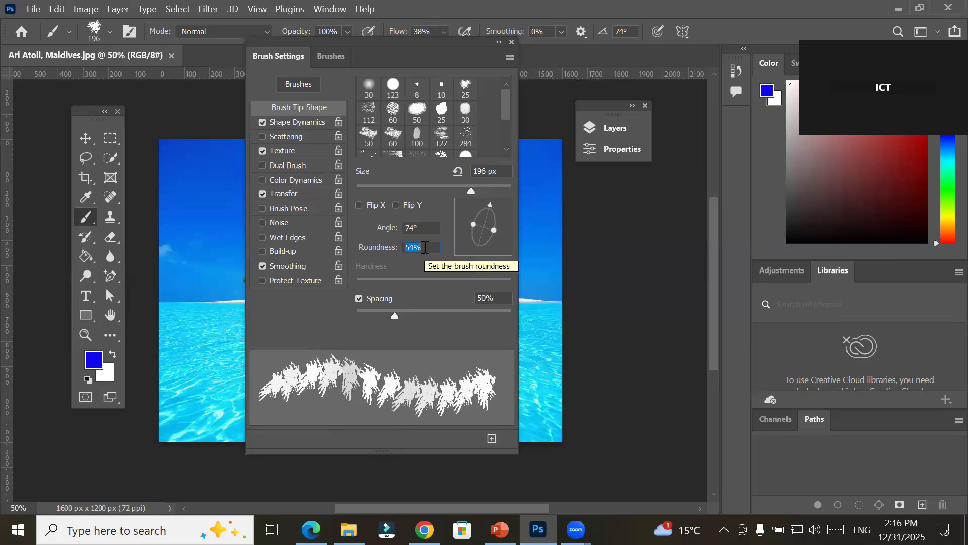
key("Return")
type("23")
key("Return")
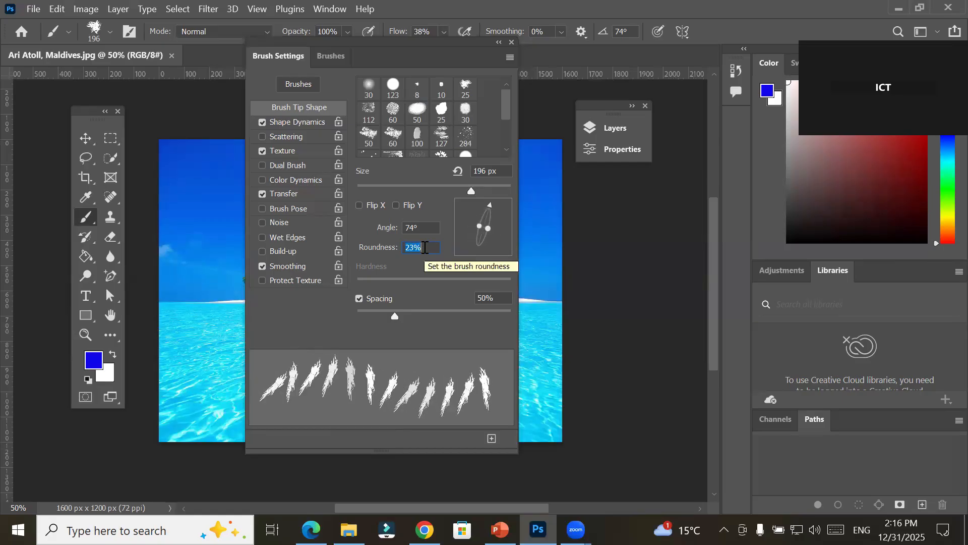
key("Up")
key("Up")
key("Up")
key("Up")
key("Up")
key("Up")
key("Up")
key("Up")
key("Up")
key("Up")
key("Up")
key("Up")
key("Up")
key("Up")
key("Up")
key("Up")
key("Up")
key("Up")
key("Up")
key("Up")
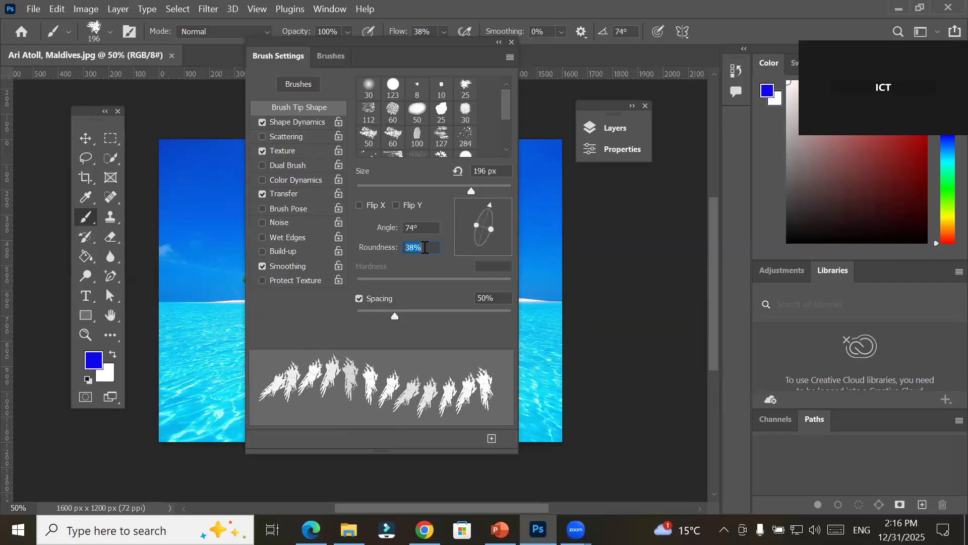
key("Up")
key("Up")
key("Up")
key("Up")
key("Up")
key("Up")
key("Up")
key("Up")
key("Up")
key("Up")
key("Up")
key("Up")
key("Up")
key("Up")
key("Up")
key("Up")
key("Up")
key("Up")
key("Up")
key("Up")
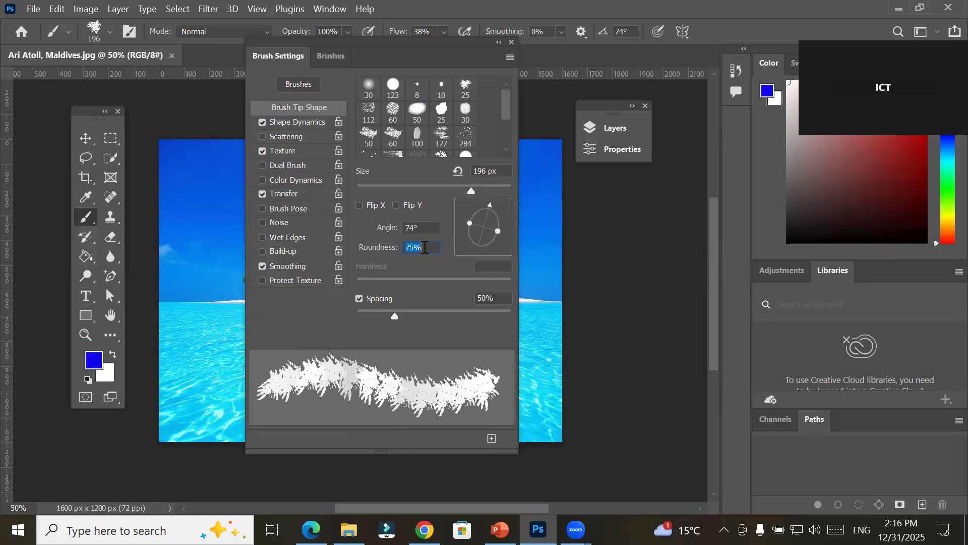
key("Down")
key("Down")
key("Down")
key("Down")
key("Down")
key("Down")
key("Down")
key("Down")
key("Down")
key("Down")
key("Down")
key("Down")
key("Down")
key("Down")
key("Down")
key("Down")
key("Down")
key("Up")
key("Up")
key("Up")
key("Up")
key("Up")
key("Up")
key("Up")
key("Up")
key("Up")
key("Up")
key("Down")
key("Down")
key("Down")
key("Down")
key("Down")
key("Down")
key("Down")
key("Down")
key("Down")
key("Down")
key("Down")
key("Down")
key("Down")
key("Down")
key("Down")
key("Down")
key("Down")
key("Down")
key("Down")
key("Down")
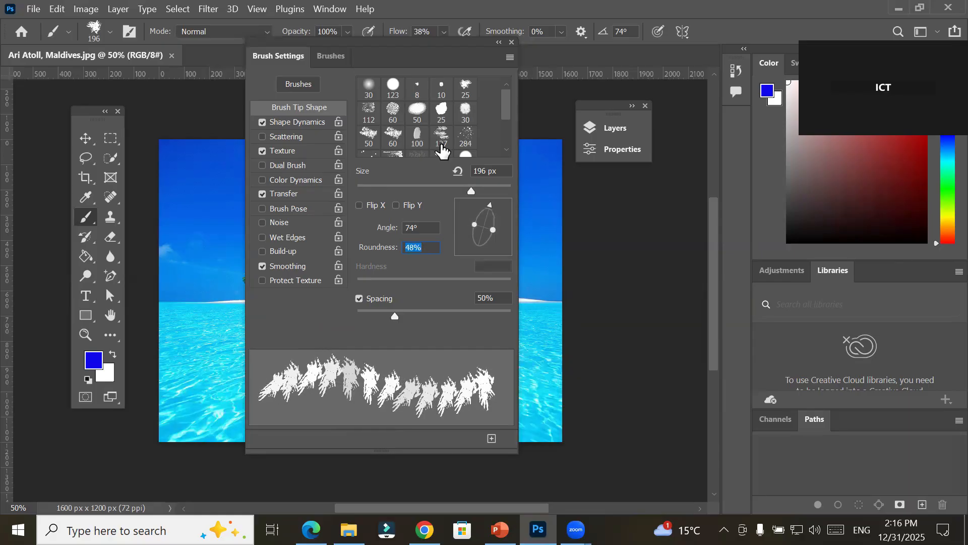
Reduce the brush tip's angle to 38°
key("Down")
key("Down")
key("Down")
key("Down")
key("Down")
key("Down")
key("Down")
key("Down")
key("Down")
key("Down")
key("Down")
key("Down")
key("Down")
key("Down")
key("Down")
key("Down")
key("Down")
key("Down")
key("Down")
key("Down")
key("Down")
key("Down")
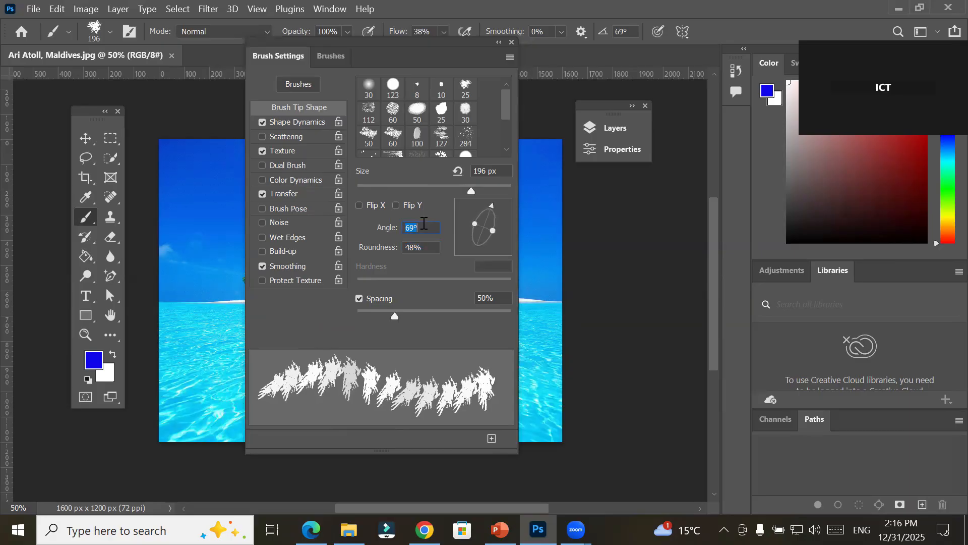
key("Down")
key("Down")
key("Down")
key("Down")
key("Down")
key("Down")
key("Down")
key("Down")
key("Down")
key("Down")
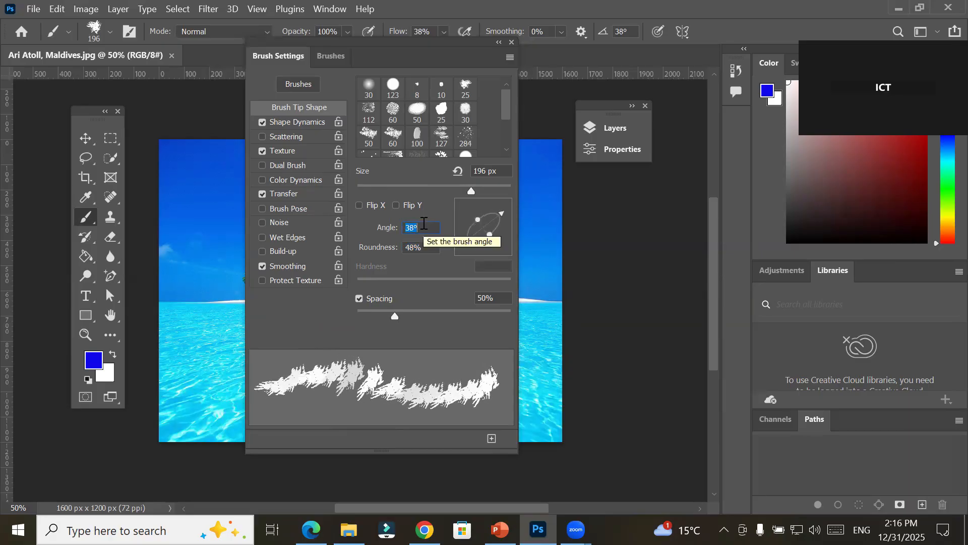
Lower the brush tip's angle to 8°, then rotate the tip to 44° with a roundness of 47%
key("Down")
key("Down")
key("Down")
key("Down")
key("Down")
key("Down")
key("Down")
key("Down")
key("Down")
key("Down")
key("Down")
key("Down")
key("Down")
key("Down")
key("Down")
key("Down")
key("Down")
key("Down")
key("Down")
key("Down")
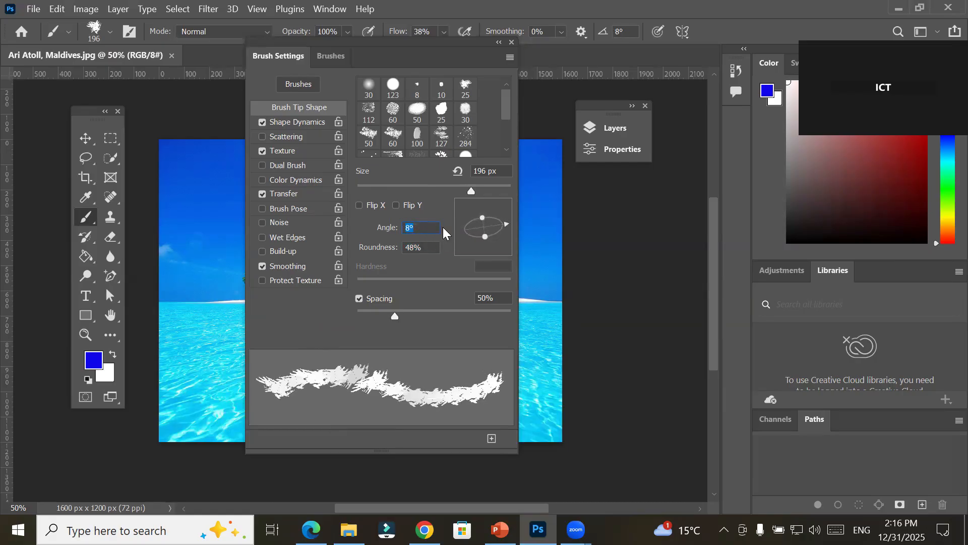
mouse_move(482, 218)
left_mouse_down()
mouse_move(476, 196)
mouse_move(483, 228)
mouse_move(476, 195)
mouse_move(486, 229)
mouse_move(481, 202)
mouse_move(484, 218)
mouse_move(507, 223)
mouse_move(507, 249)
mouse_move(509, 202)
left_mouse_up()
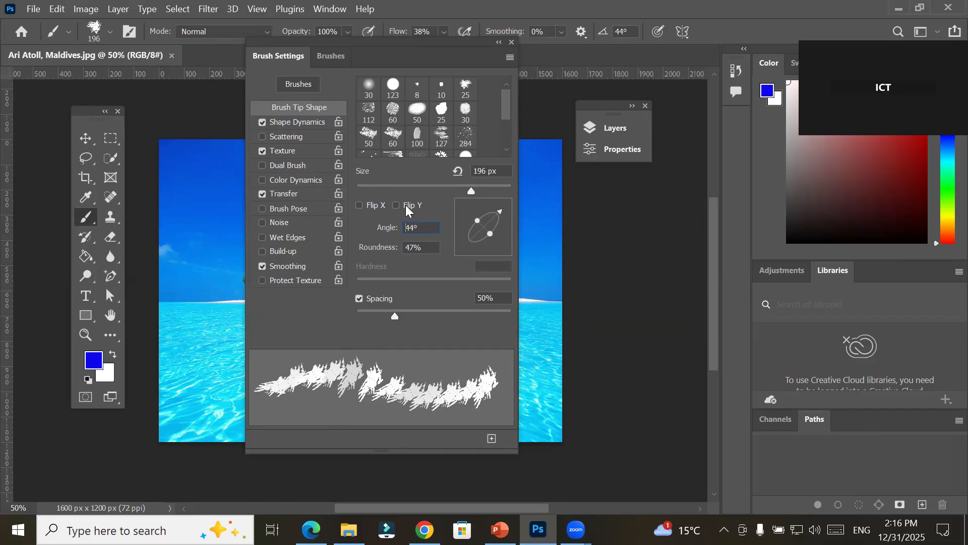
Reduce the brush tip's size to 114 px and its spacing to 30%, and put the brush settings away
left_click_drag(471, 189, 439, 191)
left_click_drag(397, 316, 380, 316)
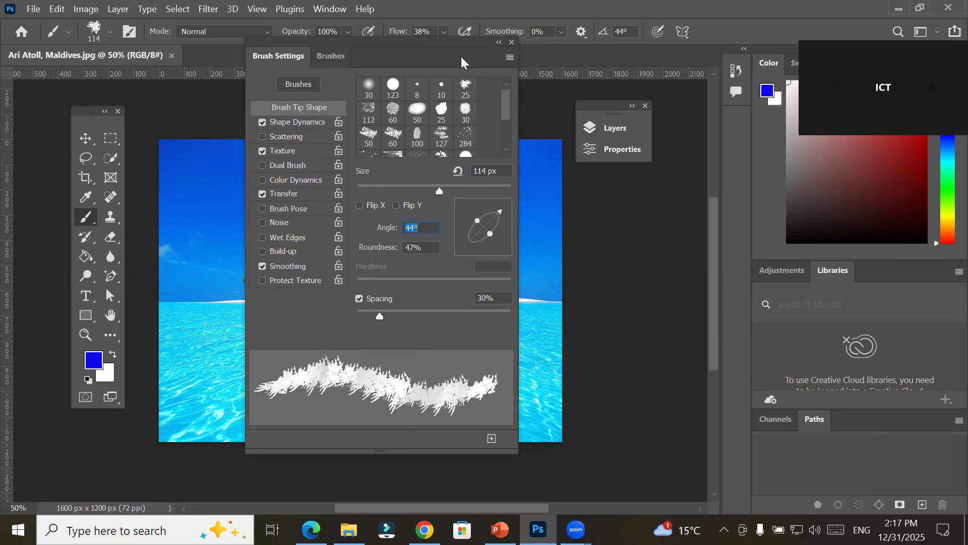
left_click(498, 43)
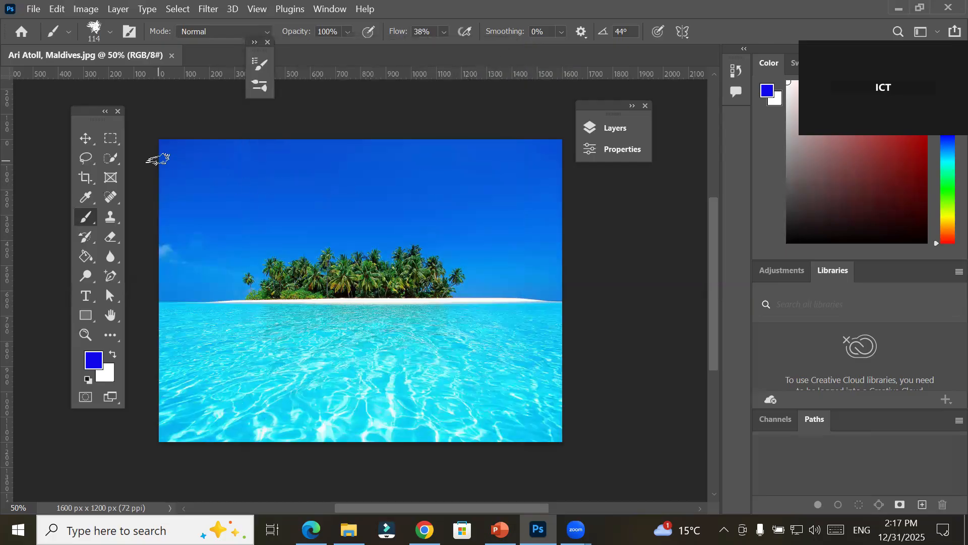
Paint a wavy blue stroke across the sky down to the beach's right end and inspect its texture up close
mouse_move(177, 160)
left_mouse_down()
mouse_move(212, 211)
mouse_move(258, 186)
mouse_move(343, 224)
mouse_move(431, 204)
mouse_move(499, 237)
mouse_move(513, 310)
left_mouse_up()
scroll(520, 287, "up", 4)
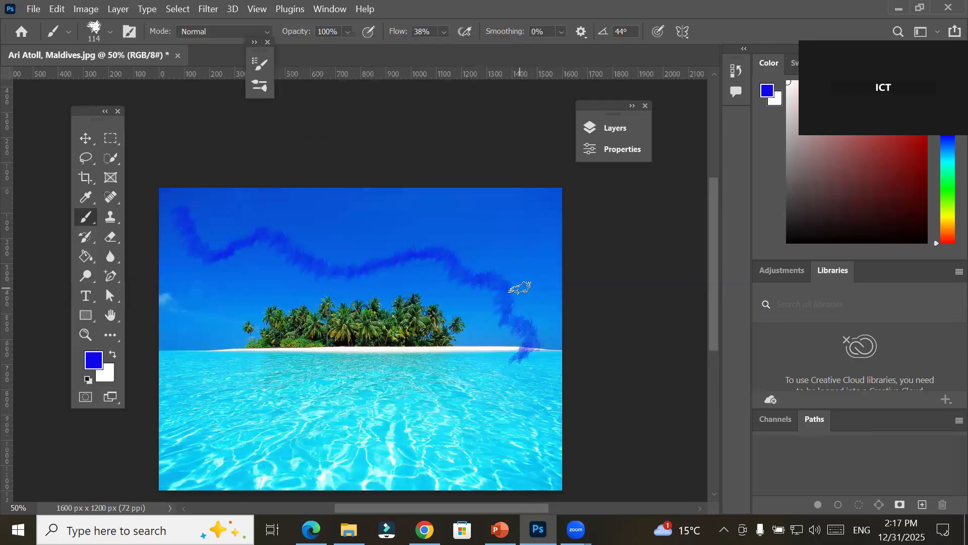
scroll(522, 313, "down", 3)
scroll(523, 312, "up", 5)
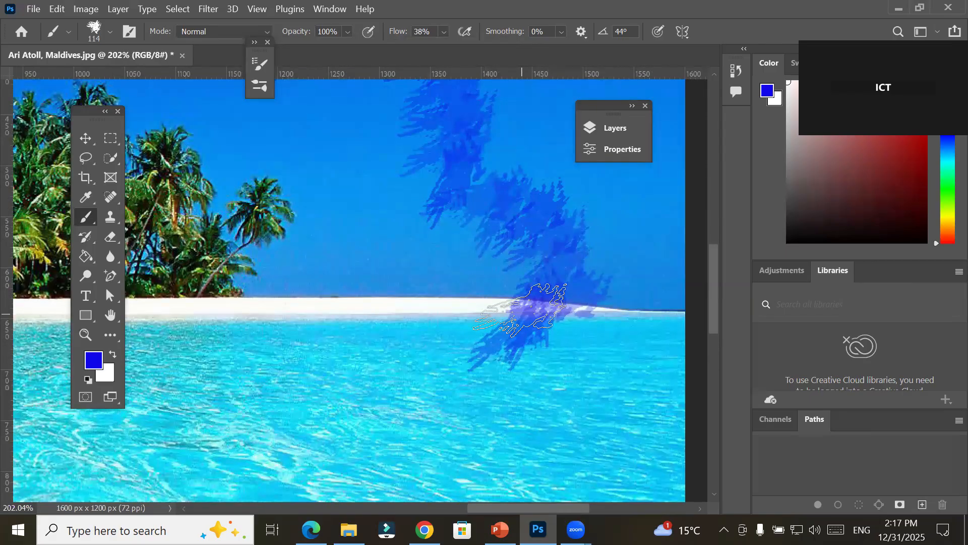
Set the foreground colour to green 06ef32 and paint a vertical stroke from the sky into the water beside the blue one
left_click(94, 360)
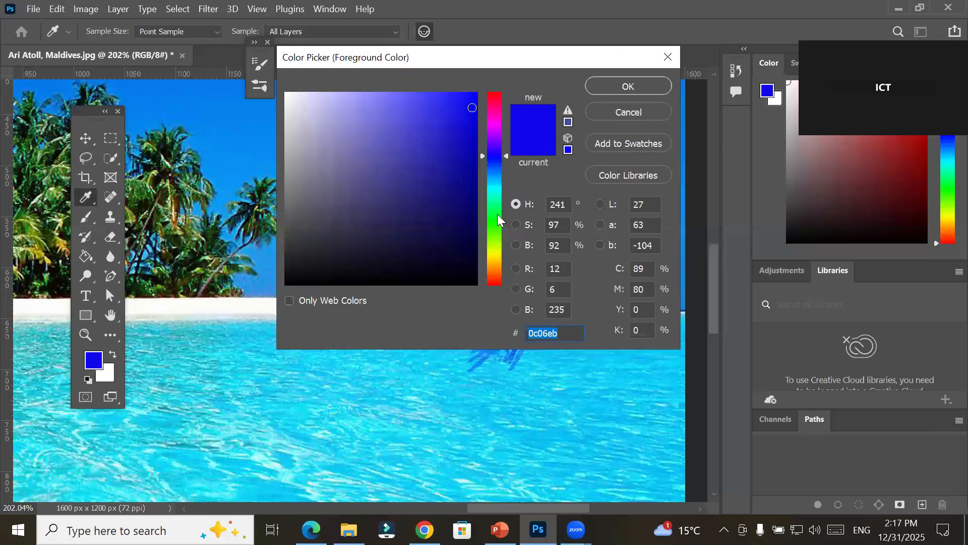
left_click(497, 214)
left_click(473, 104)
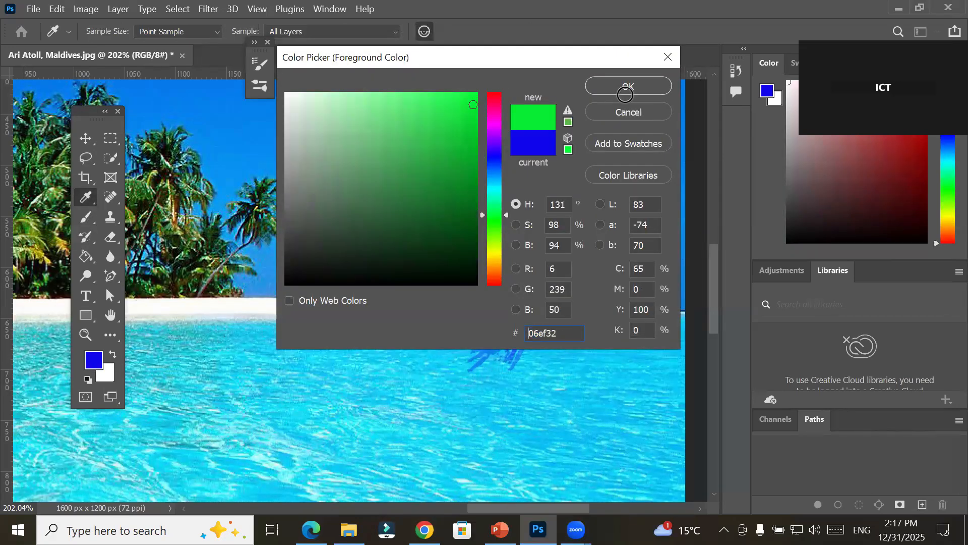
key("Return")
key("b")
mouse_move(346, 162)
left_mouse_down()
mouse_move(367, 218)
mouse_move(349, 261)
mouse_move(363, 338)
left_mouse_up()
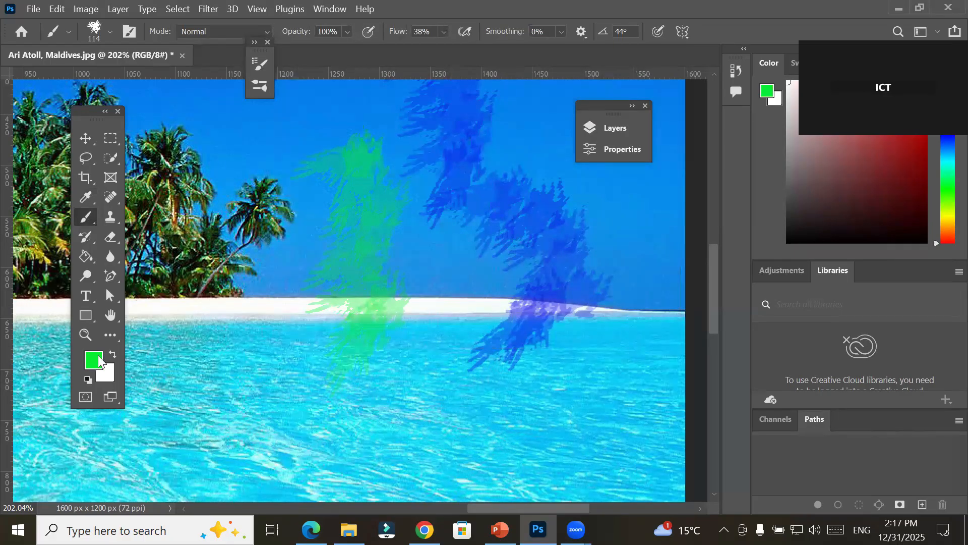
Set the foreground colour to red f50230 and paint a wavy stroke across the water below the green and blue strokes
left_click(94, 361)
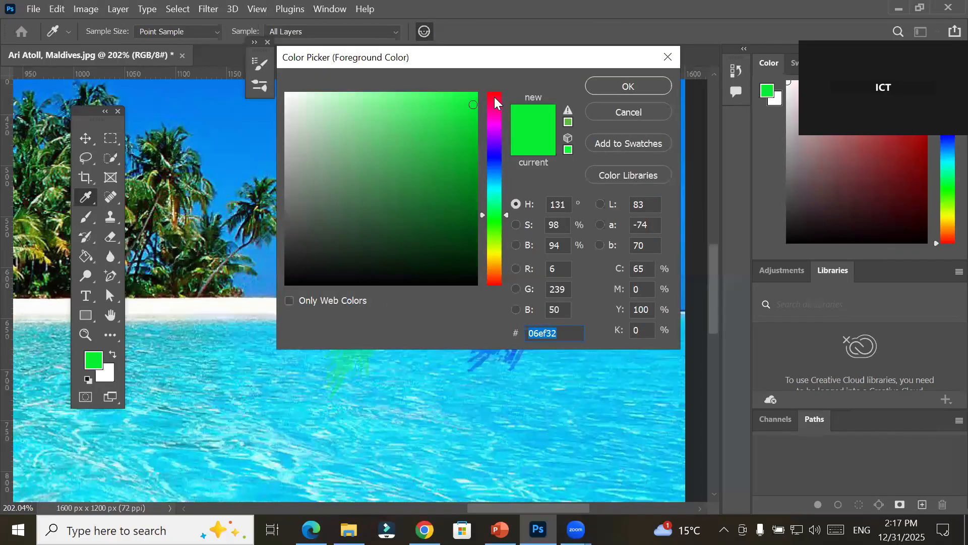
left_click(495, 98)
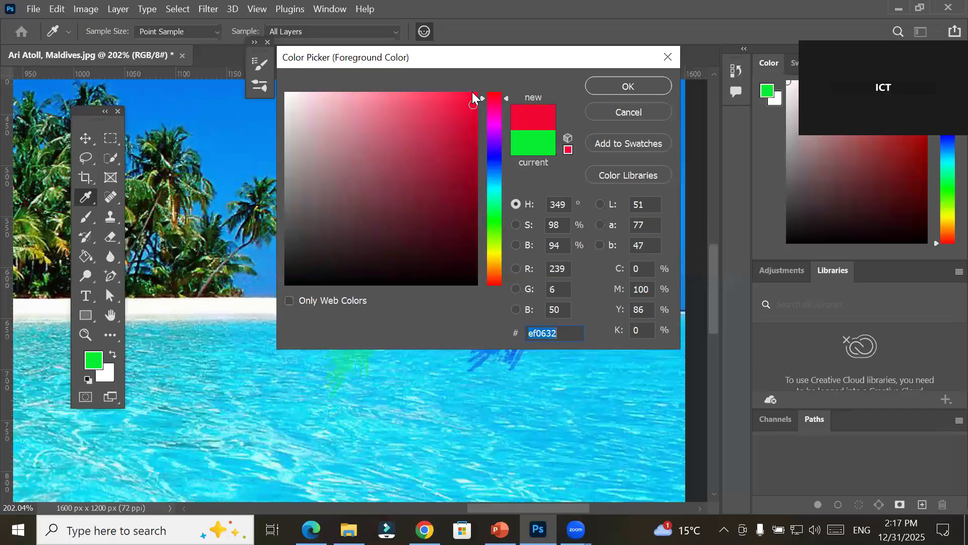
left_click(475, 98)
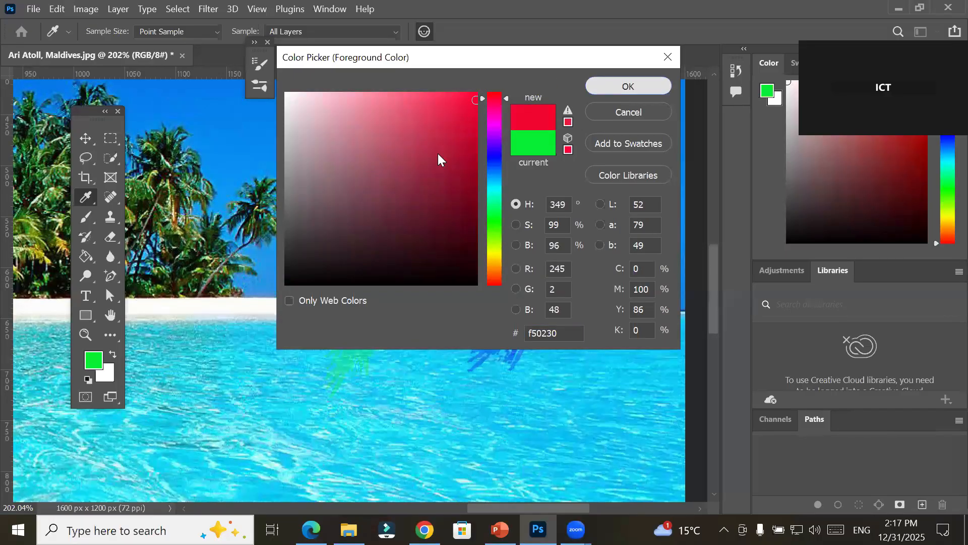
key("Return")
key("b")
mouse_move(151, 404)
left_mouse_down()
mouse_move(190, 378)
mouse_move(463, 396)
mouse_move(580, 302)
mouse_move(638, 386)
left_mouse_up()
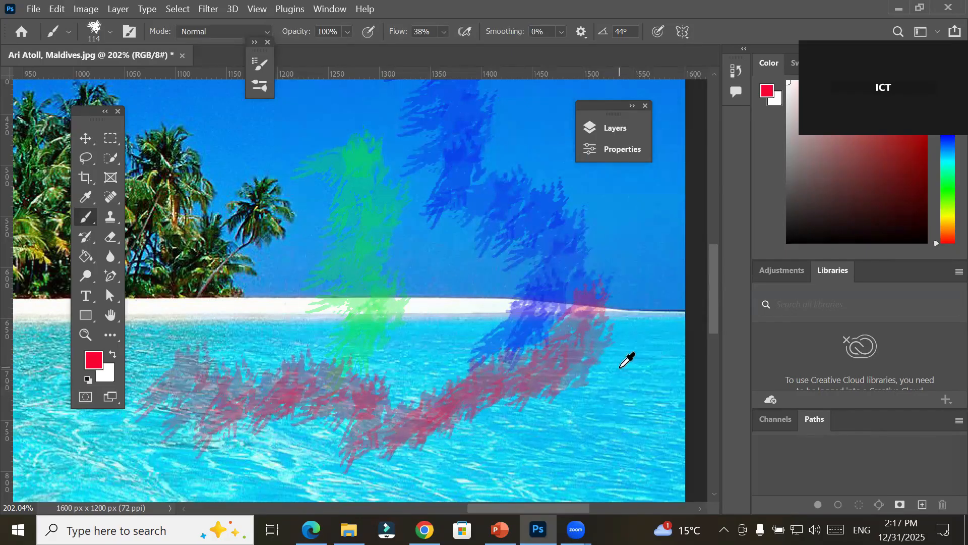
scroll(627, 360, "down", 5)
scroll(620, 367, "down", 2)
mouse_move(452, 366)
left_mouse_down()
mouse_move(428, 257)
mouse_move(461, 264)
mouse_move(450, 288)
mouse_move(419, 288)
left_mouse_up()
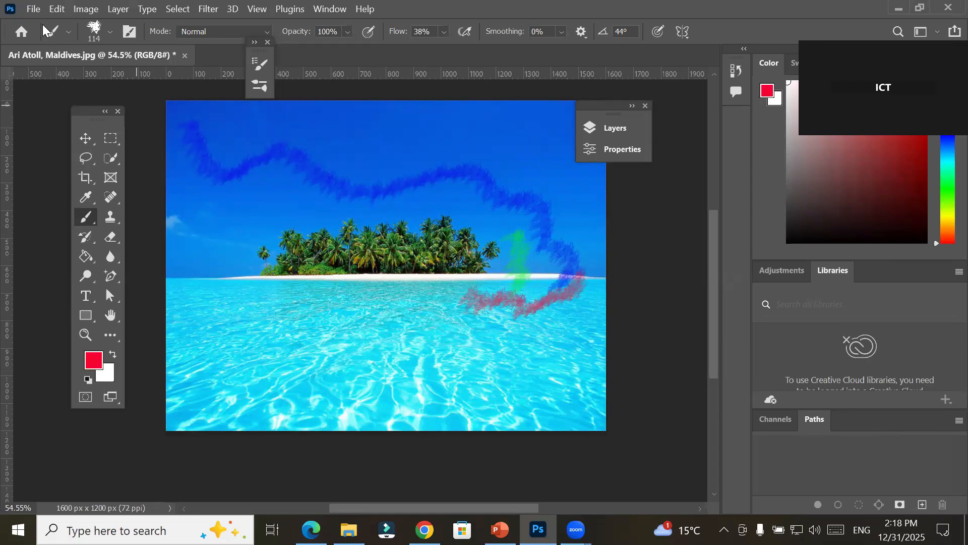
Create a new blank document from the Letter preset, 8.5 x 11 in at 300 ppi
left_click(33, 9)
key("ctrl+n")
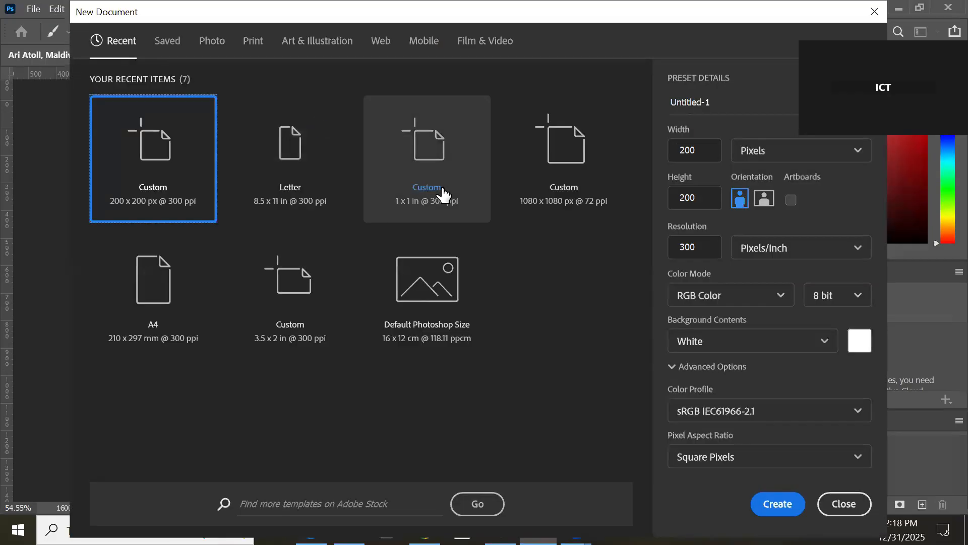
double_click(285, 147)
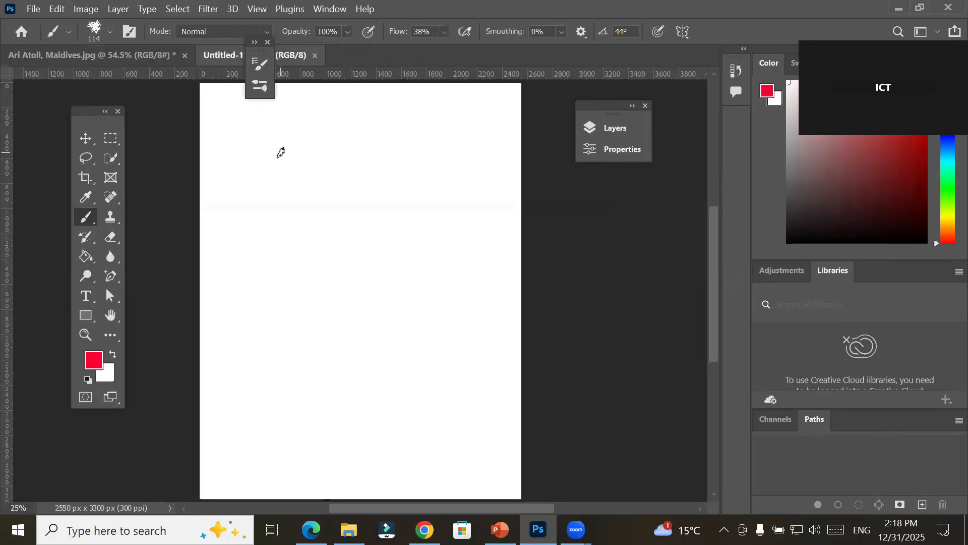
scroll(340, 205, "down", 2)
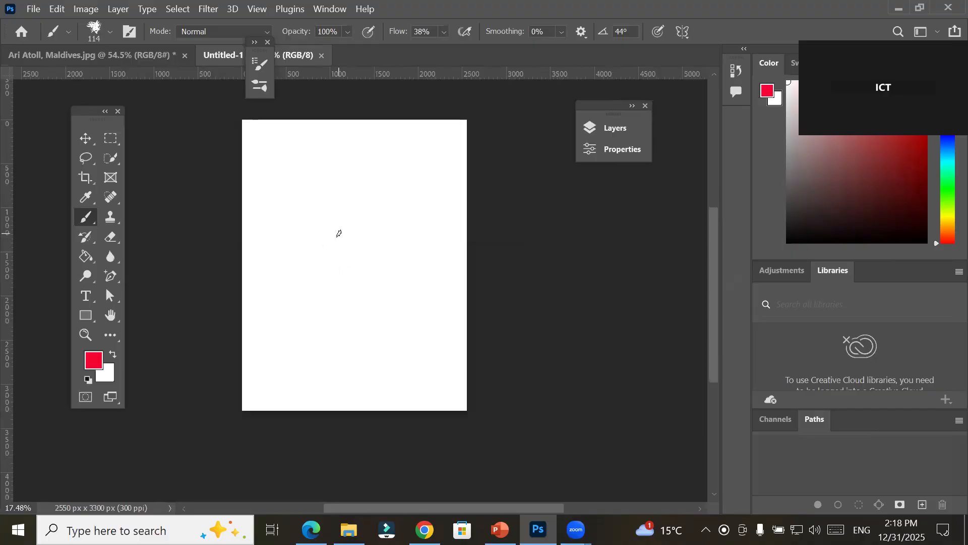
Try a red stamp with the brush enlarged to 4291 px on the blank page, and undo it
left_click(108, 31)
left_click_drag(132, 78, 180, 84)
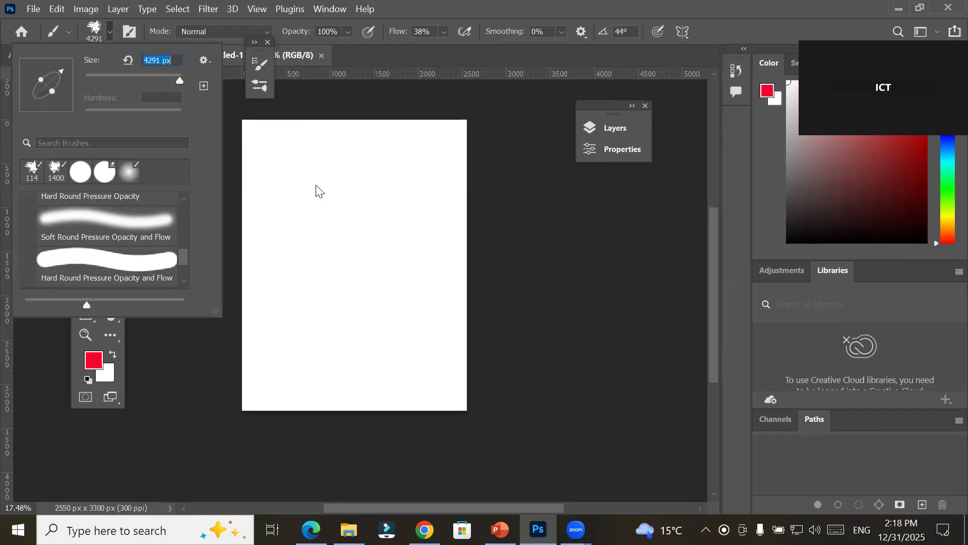
left_click(355, 279)
left_click(359, 280)
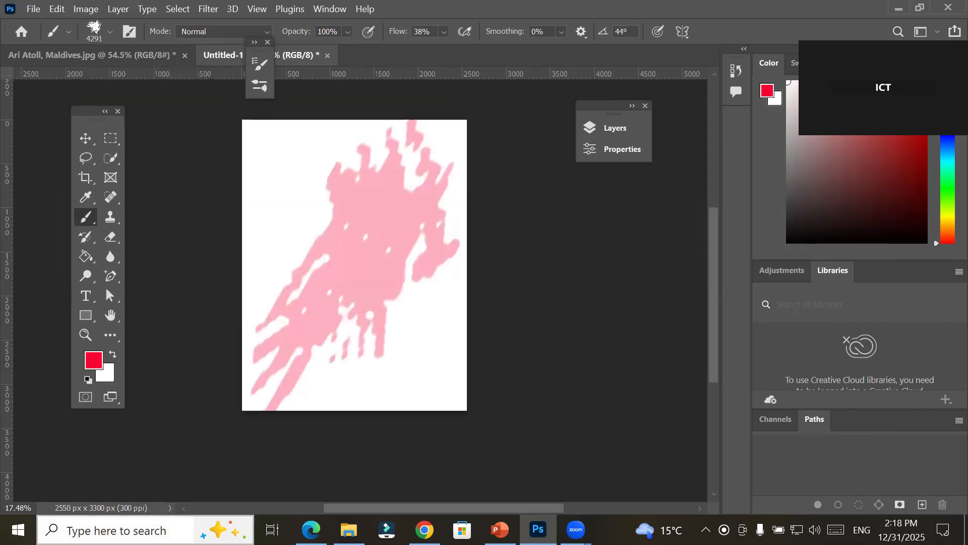
key("ctrl+z")
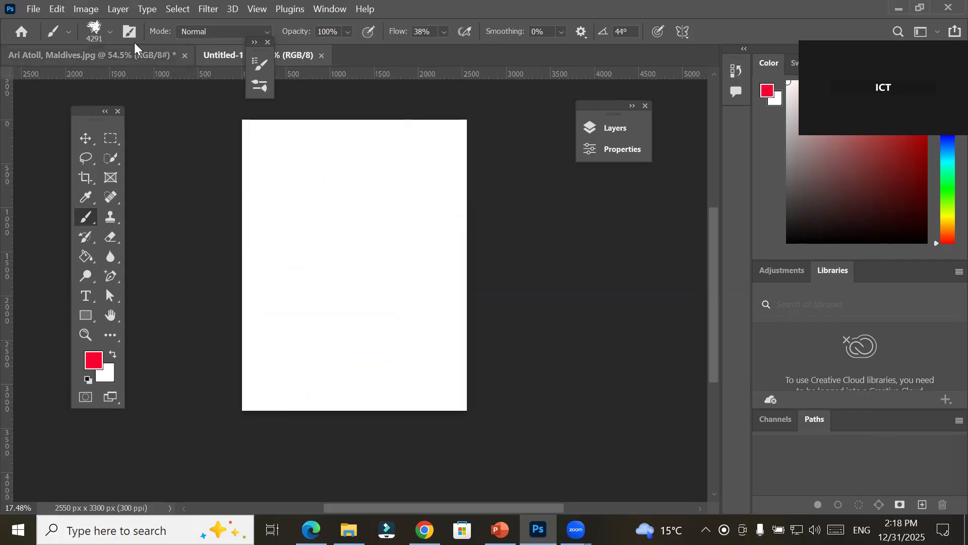
left_click(109, 32)
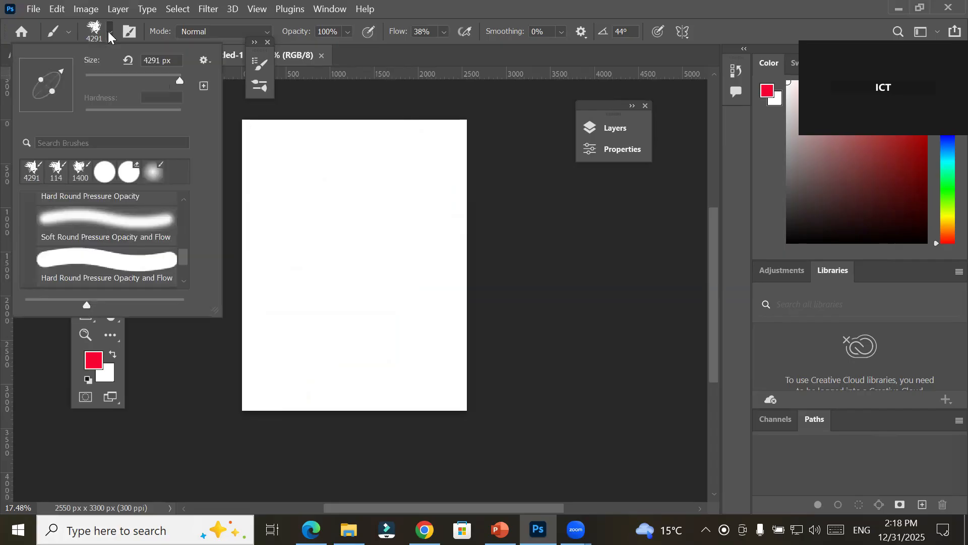
left_click(110, 32)
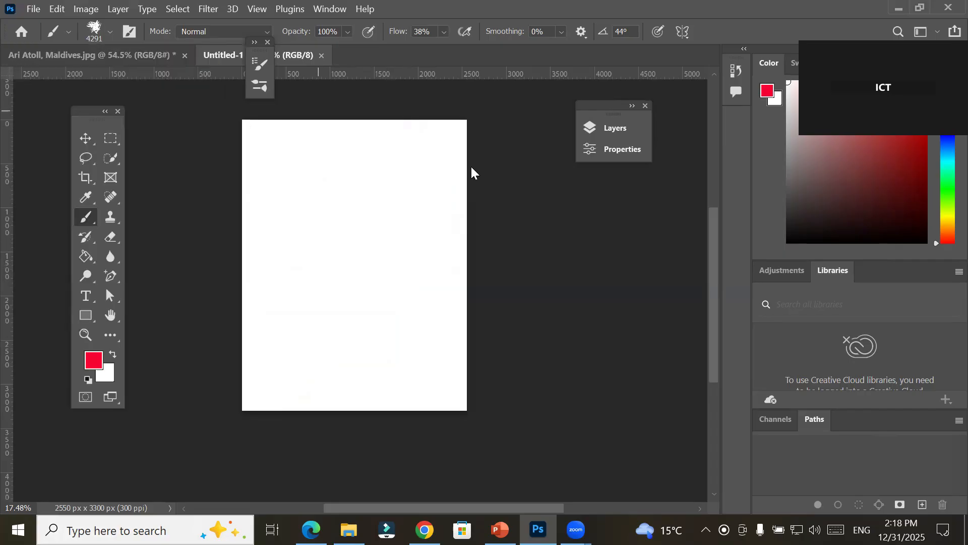
left_click(257, 88)
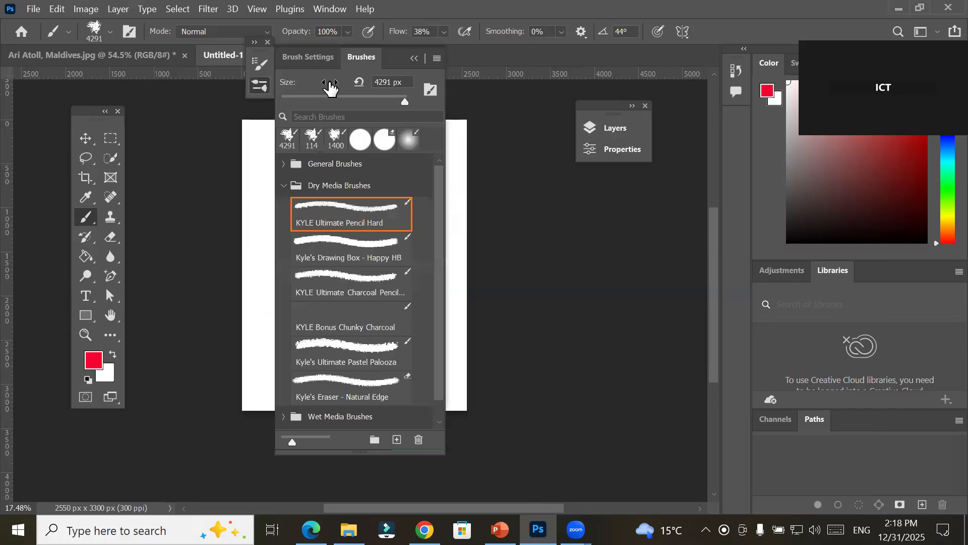
left_click(327, 56)
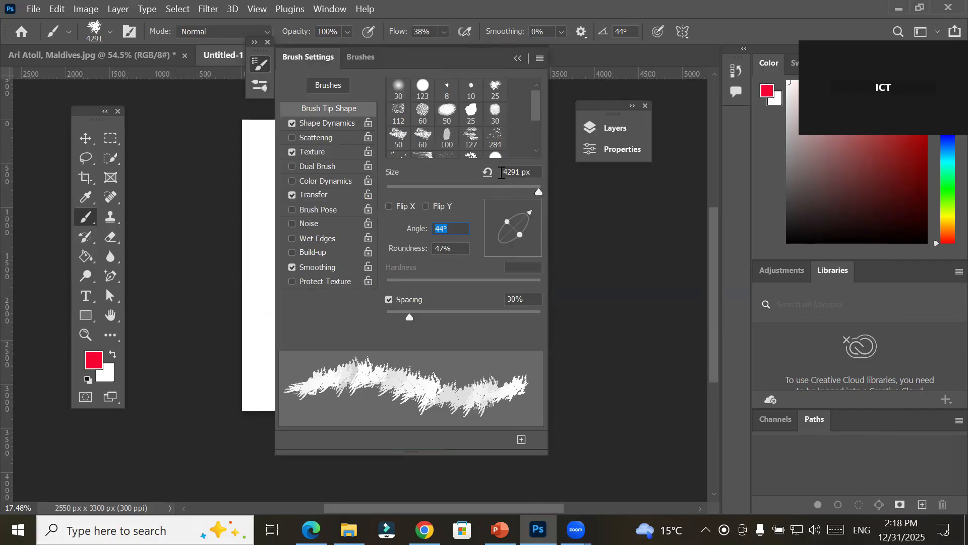
left_click(520, 59)
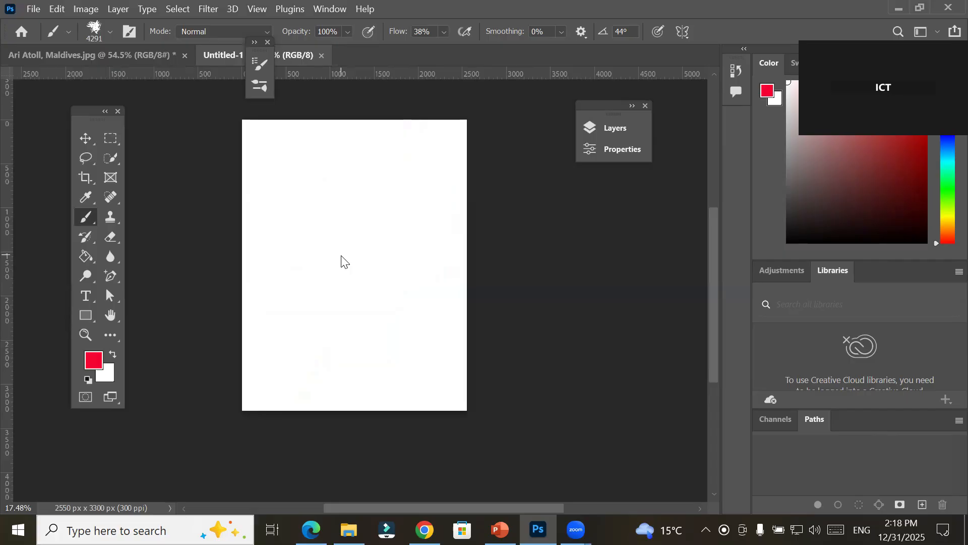
Try different brush sizes over the page, including 3600, 1800, 2200 and 2600 px, and settle on 800 px
key("bracketleft")
key("bracketleft")
key("bracketleft")
key("bracketleft")
key("bracketleft")
key("bracketleft")
key("bracketleft")
key("bracketleft")
key("bracketleft")
key("bracketleft")
key("bracketleft")
key("bracketleft")
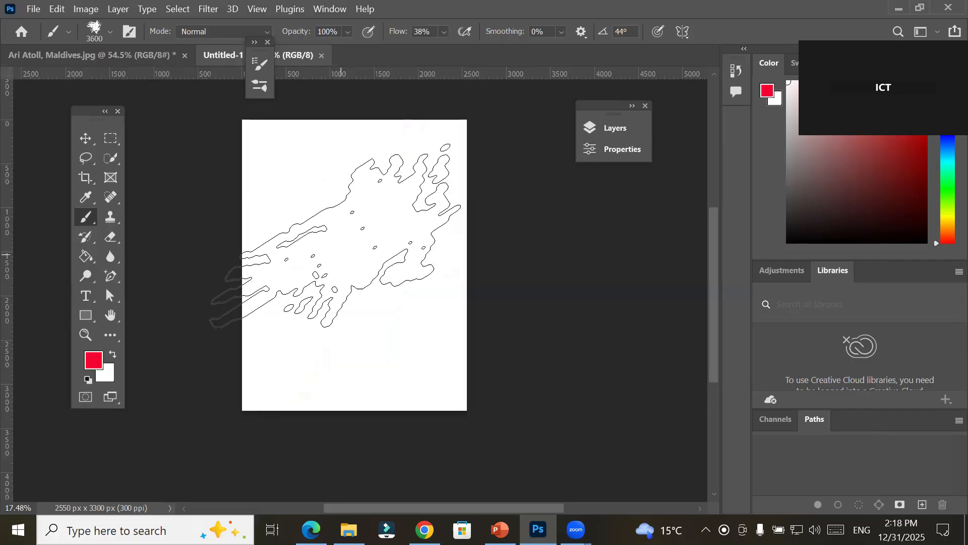
key("bracketleft")
key("bracketleft")
key("bracketleft")
key("bracketleft")
key("bracketleft")
key("bracketleft")
key("bracketleft")
key("bracketleft")
key("bracketleft")
key("bracketleft")
key("bracketleft")
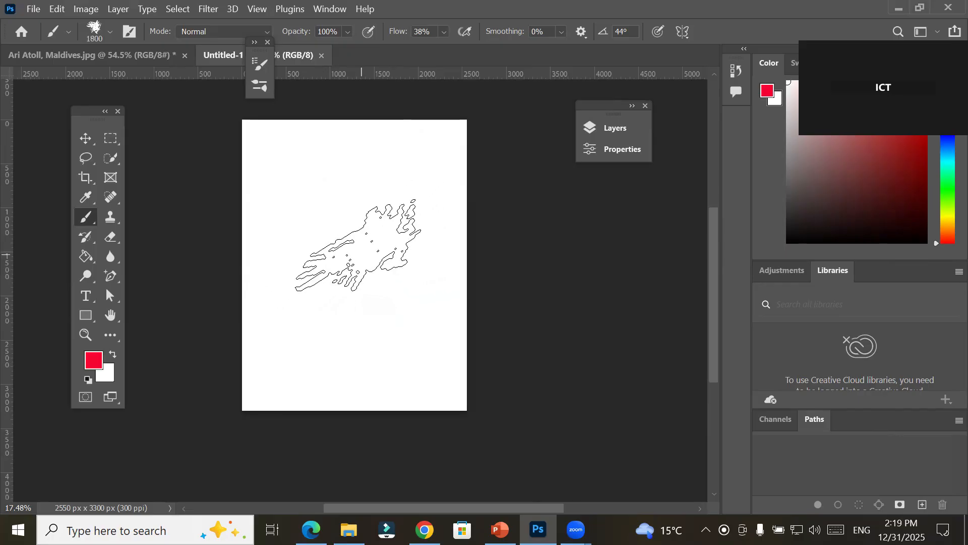
key("bracketright")
key("bracketright")
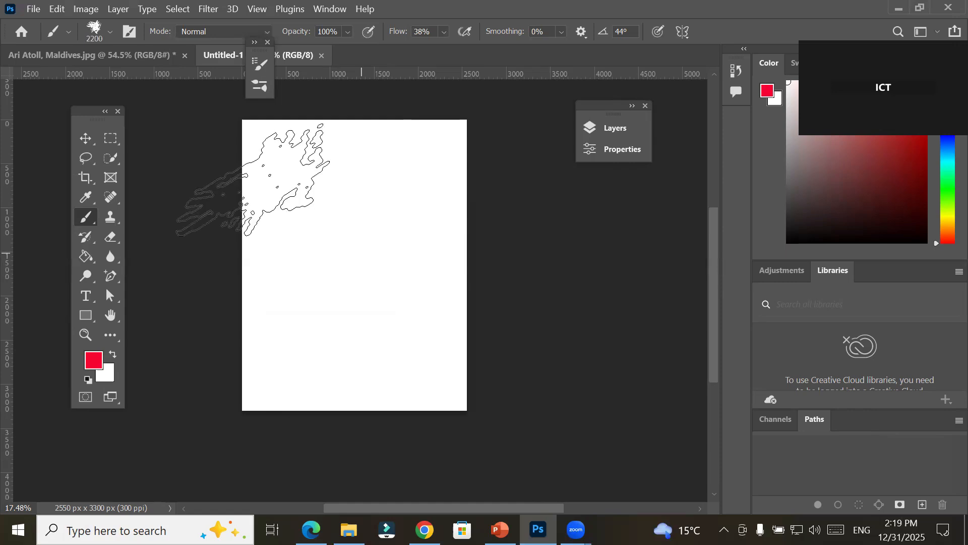
key("bracketright")
key("bracketright")
key("bracketright")
key("bracketright")
key("bracketright")
key("bracketleft")
key("bracketleft")
key("bracketleft")
key("bracketleft")
key("bracketleft")
key("bracketleft")
key("bracketleft")
key("bracketleft")
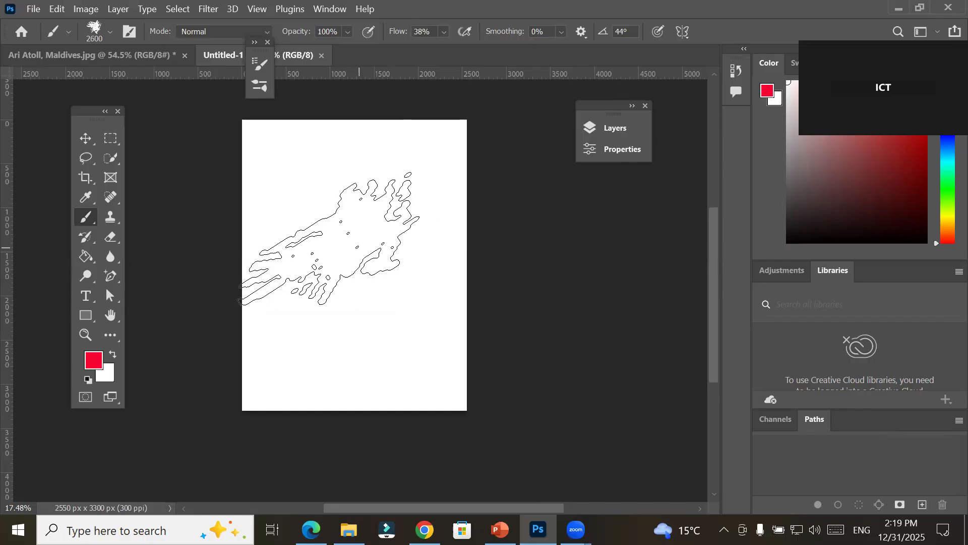
key("bracketleft")
key("bracketleft")
key("bracketleft")
key("bracketleft")
key("bracketleft")
key("bracketleft")
key("bracketleft")
key("bracketleft")
key("bracketleft")
key("bracketleft")
key("bracketleft")
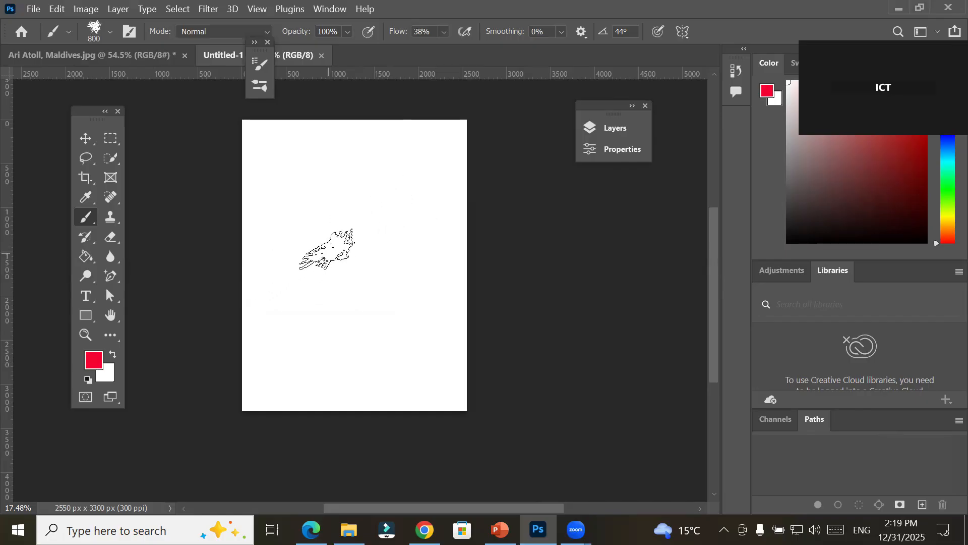
Stamp one red brush mark in each of the page's four corners
left_click(258, 134)
left_click(258, 399)
left_click(451, 144)
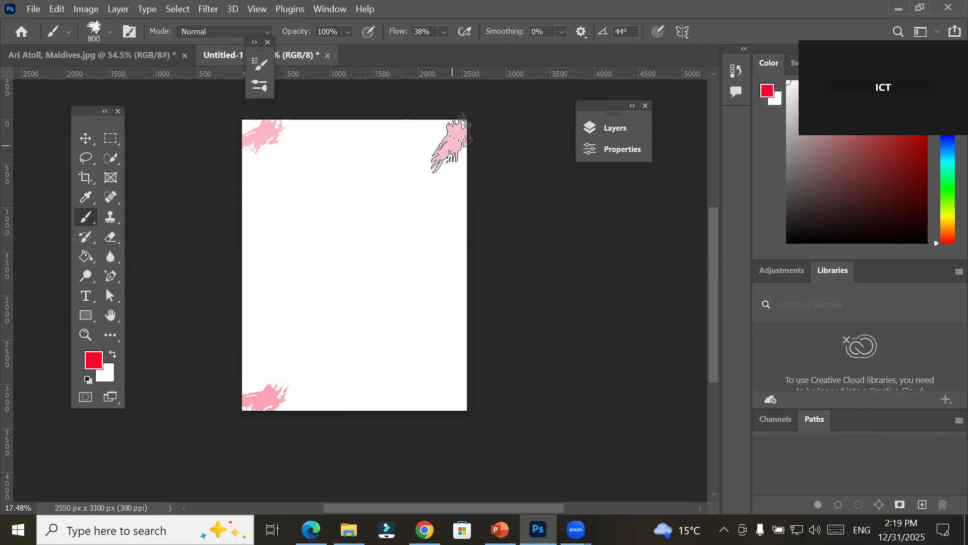
left_click(452, 392)
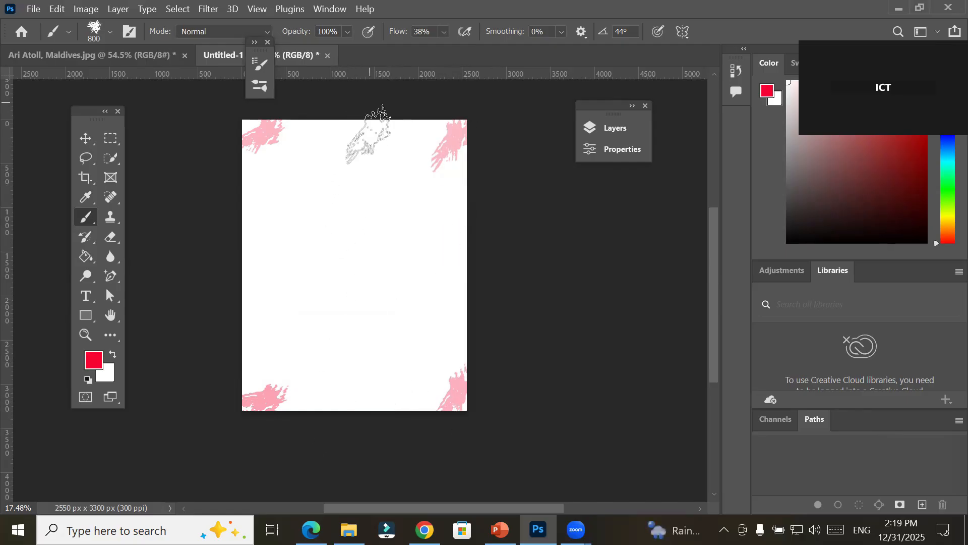
Paint a straight red stroke down the page's middle between its top and bottom edges, and add another stamp near its upper end
left_click(357, 145)
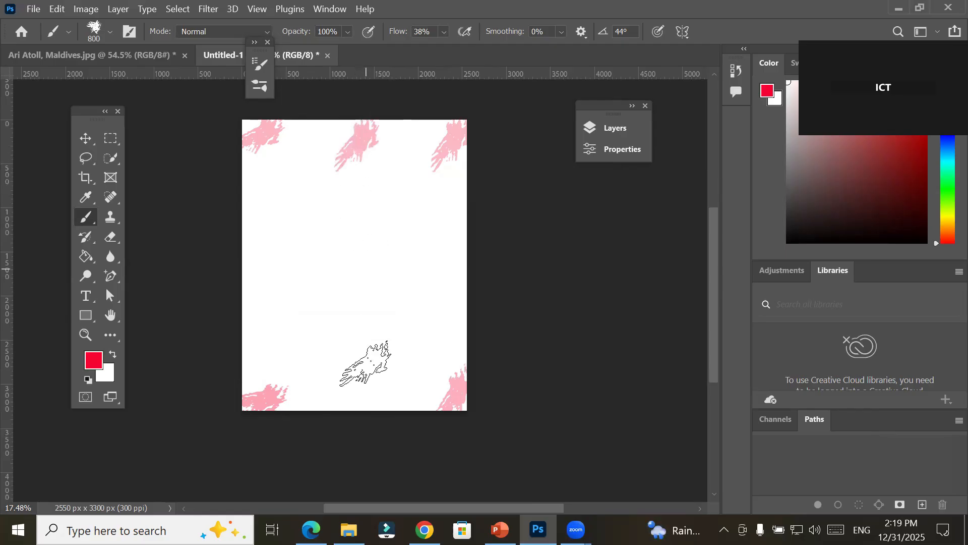
left_click(347, 392, "shift")
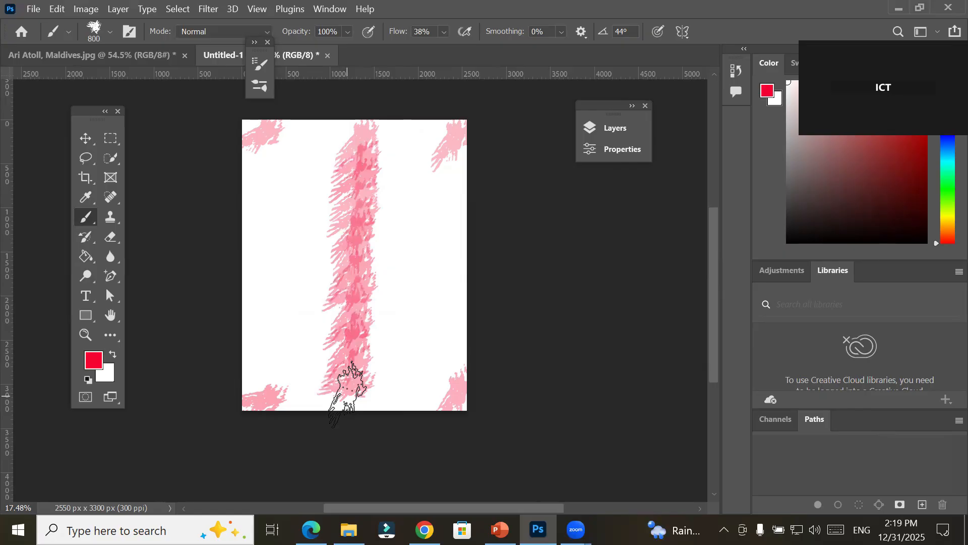
left_click(375, 144)
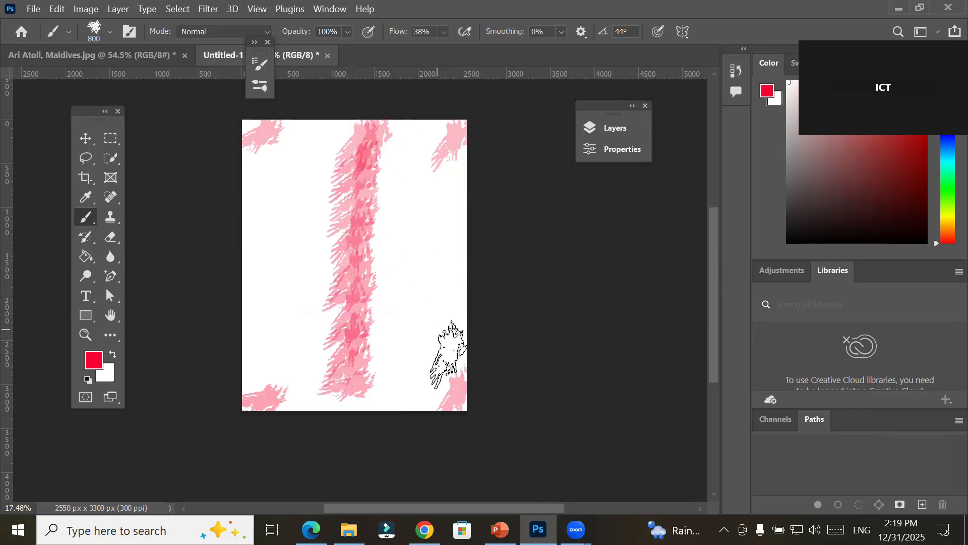
Paint two straight red strokes fanning out from the page's upper middle to its lower right corner and lower left corner
left_click(456, 393, "shift")
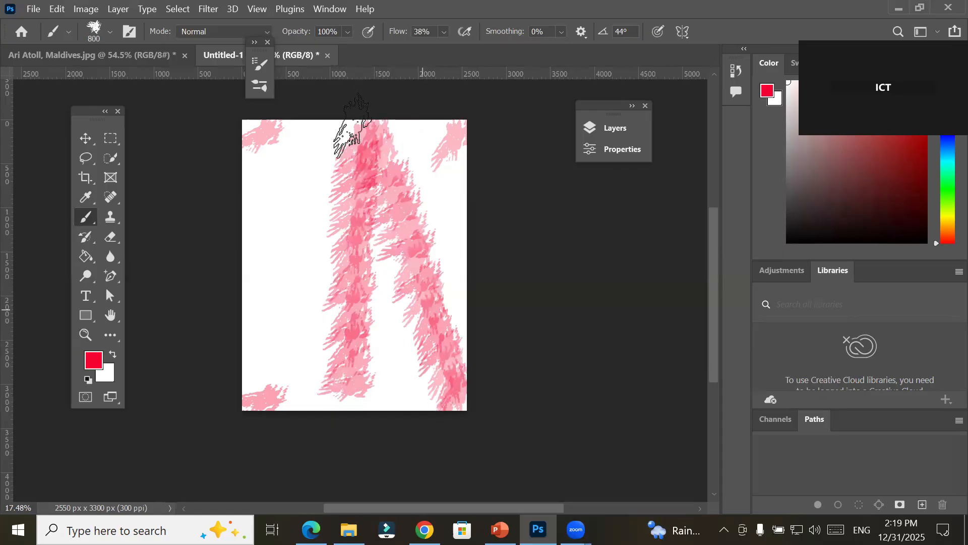
left_click(257, 386, "shift")
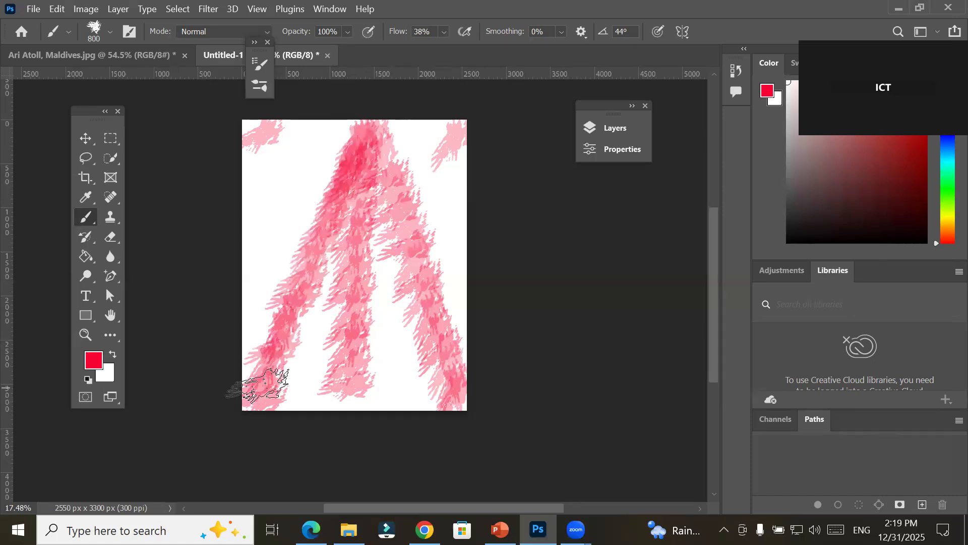
Set the foreground colour to the bright blue 0213f5
left_click(93, 360)
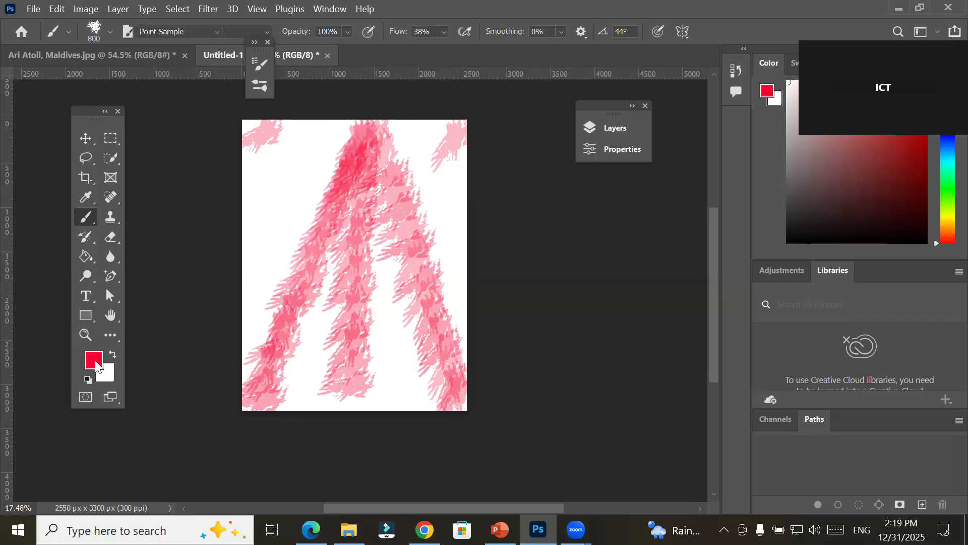
left_click(486, 161)
left_click(467, 105)
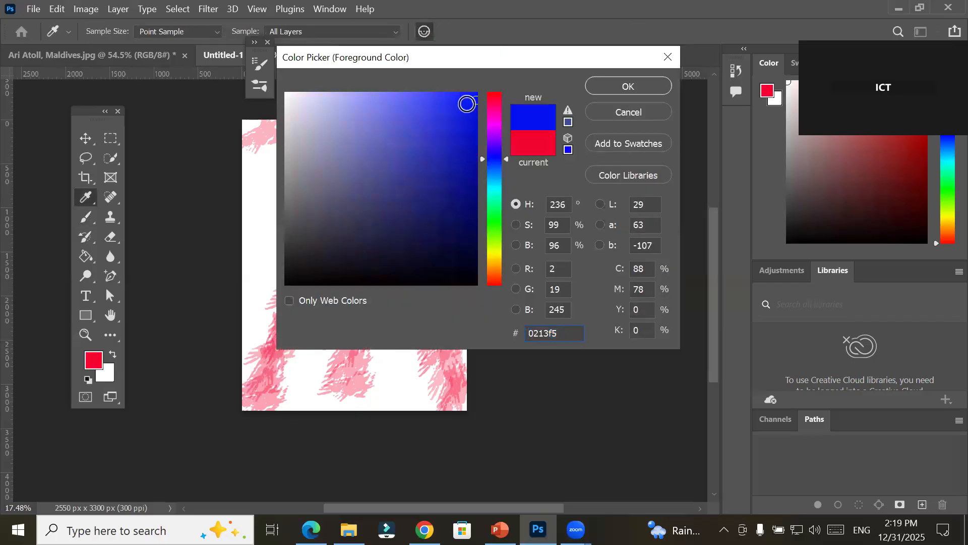
left_click(612, 87)
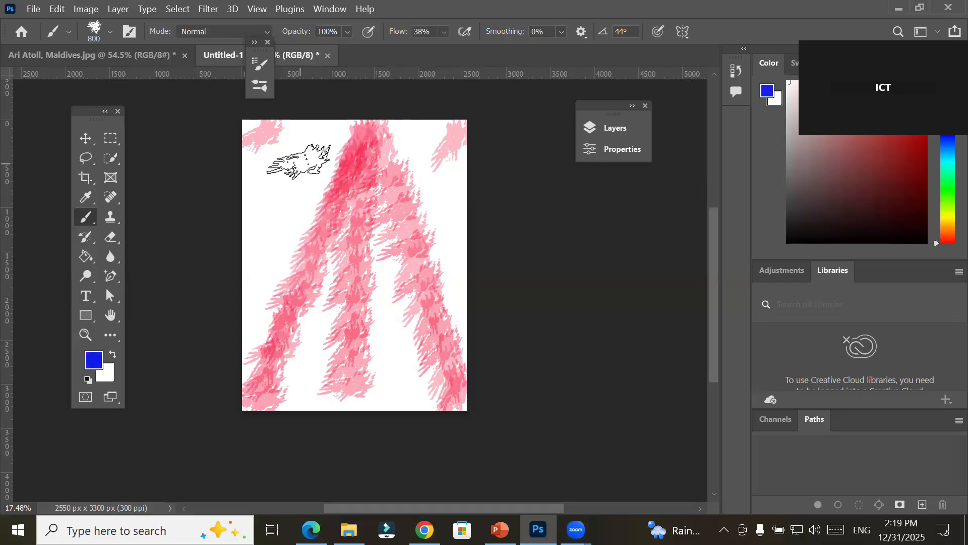
Reduce the brush to 300 px and paint a four-sided blue frame of connected straight strokes around the red strokes
key("bracketleft")
key("bracketleft")
key("bracketleft")
key("bracketleft")
key("bracketleft")
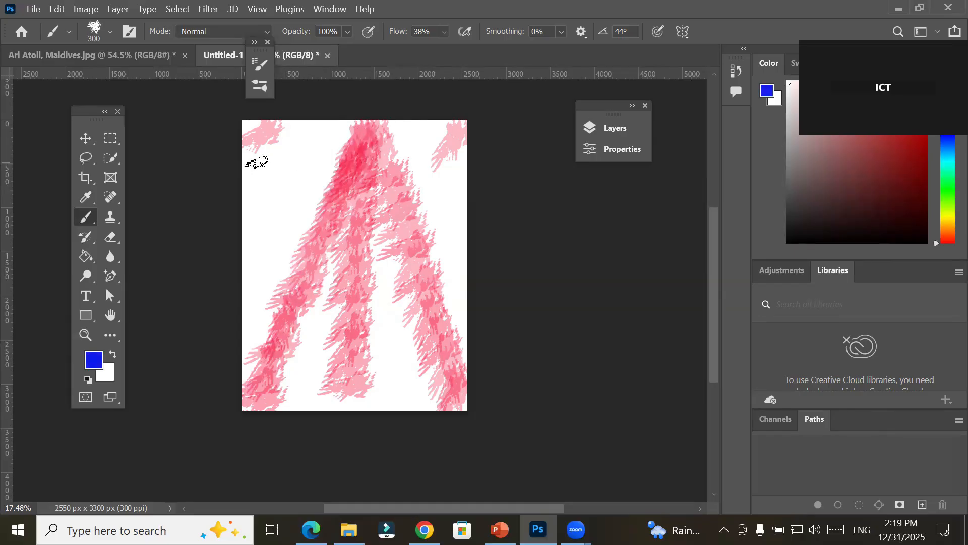
left_click_drag(256, 163, 247, 357)
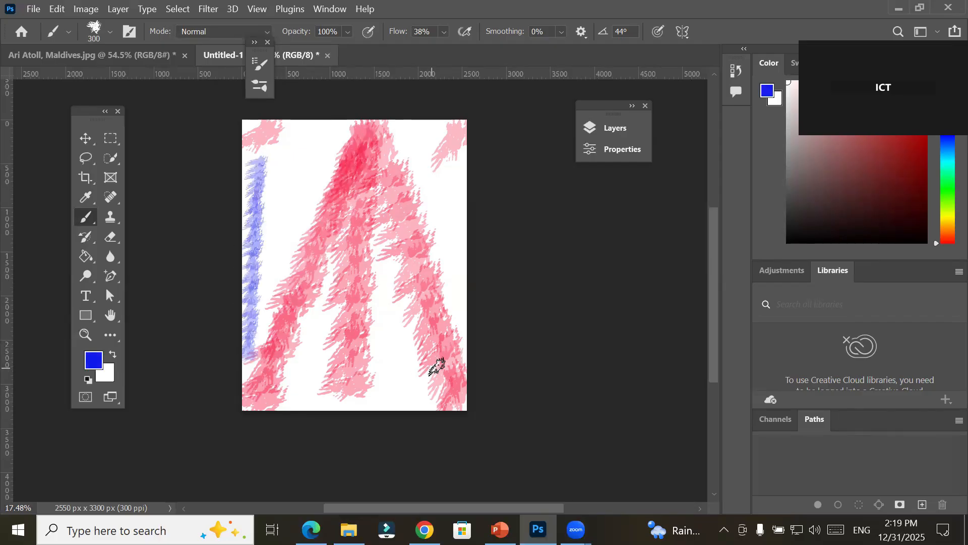
left_click(456, 374, "shift")
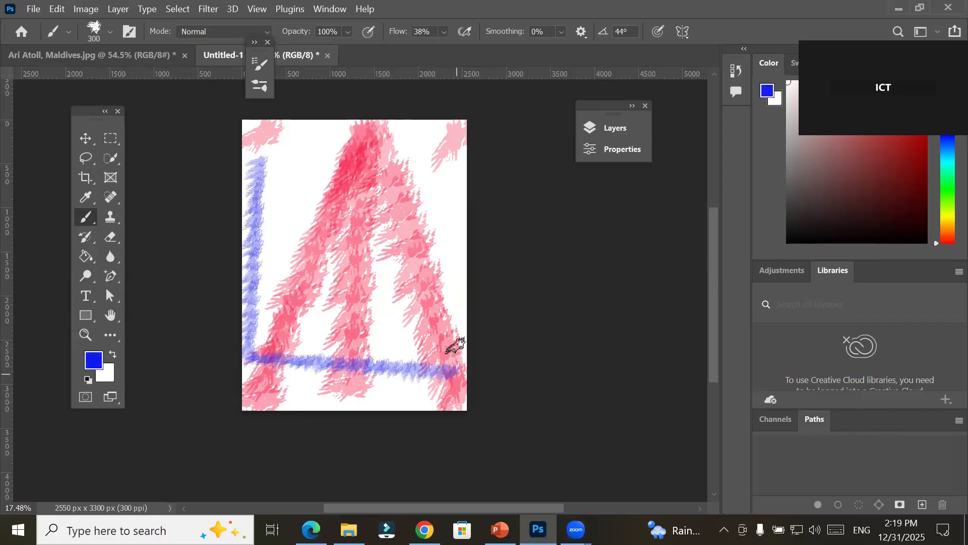
left_click(461, 158, "shift")
left_click(263, 154, "shift")
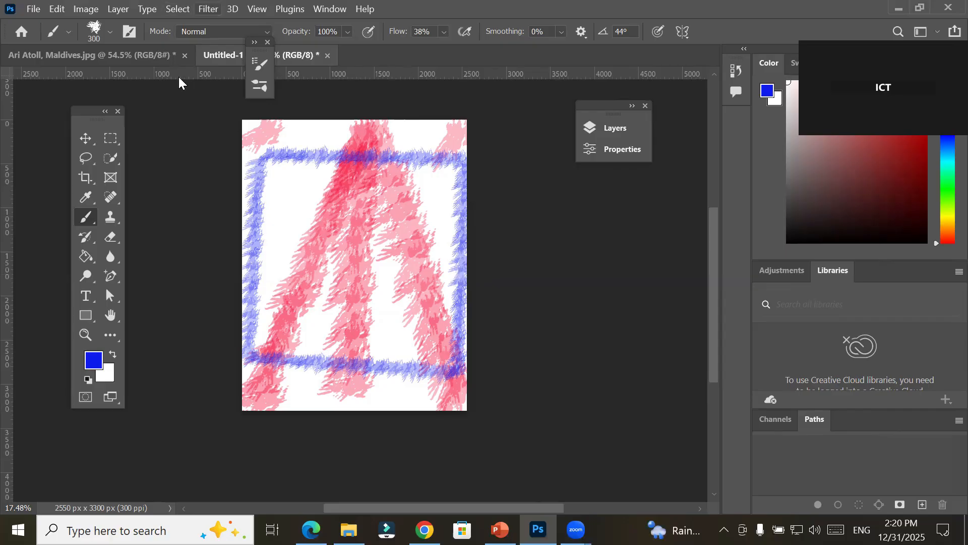
With the Brush Tool, view the brush settings and the brush presets, moving the presets so they cover less of the painting
left_click(87, 218)
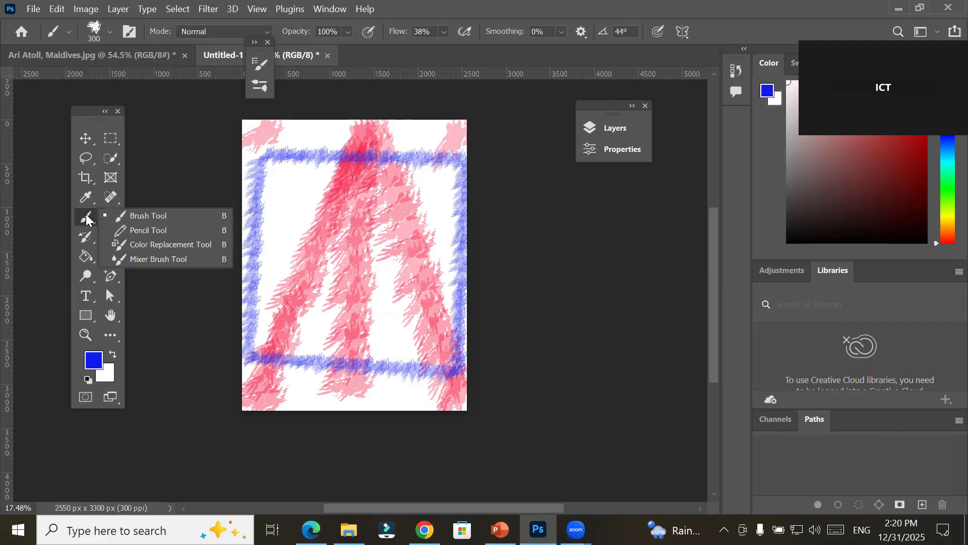
left_click(171, 216)
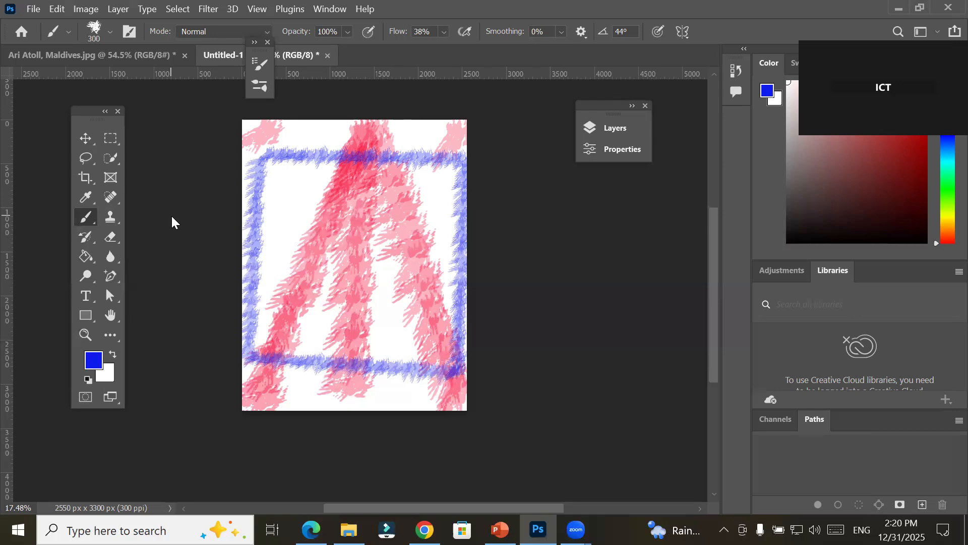
left_click(259, 63)
mouse_move(414, 57)
left_mouse_down()
mouse_move(414, 80)
mouse_move(496, 108)
mouse_move(432, 108)
left_mouse_up()
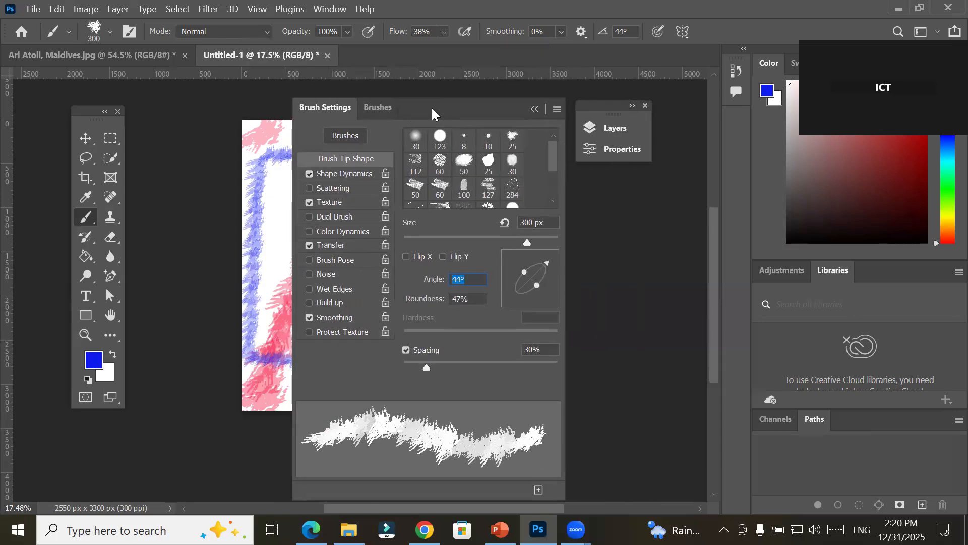
left_click(371, 107)
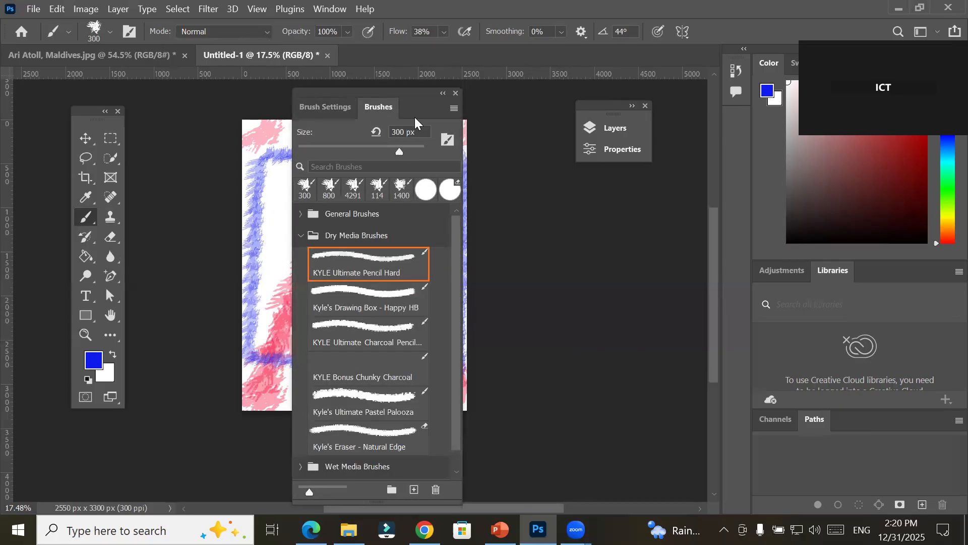
mouse_move(406, 93)
left_mouse_down()
mouse_move(497, 73)
mouse_move(508, 59)
left_mouse_up()
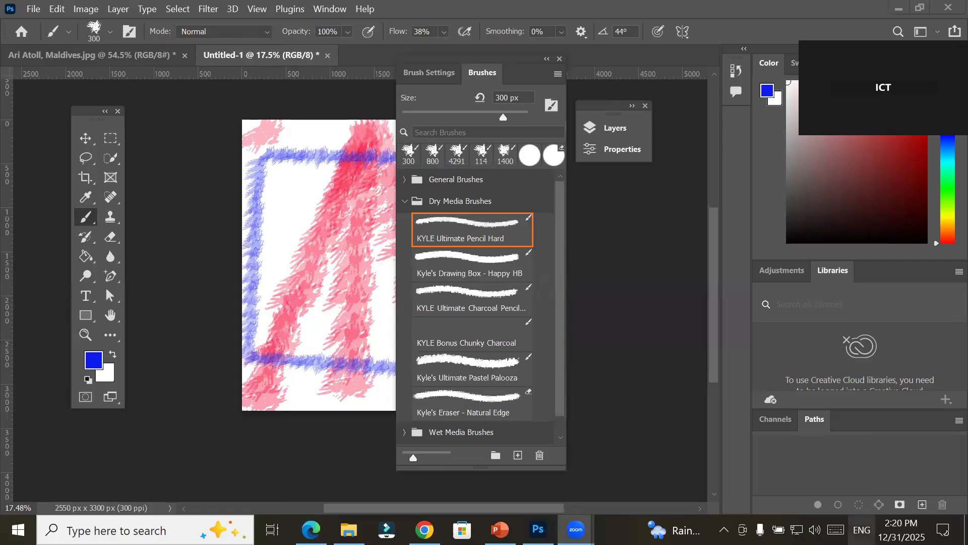
Show the on-screen keyboard, examine its symbols layout and Ctrl key, and close it
left_click(836, 530)
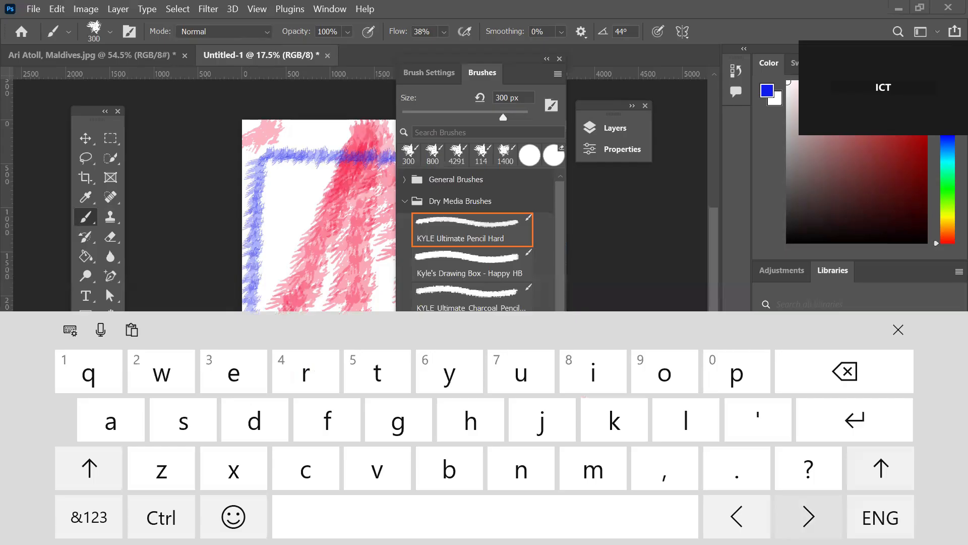
left_click(88, 517)
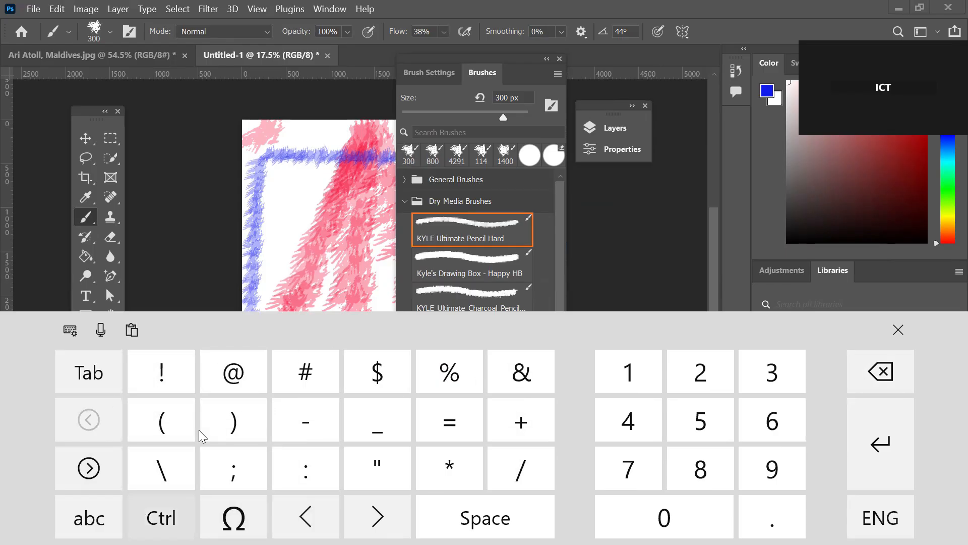
left_click(161, 517)
left_click(161, 517)
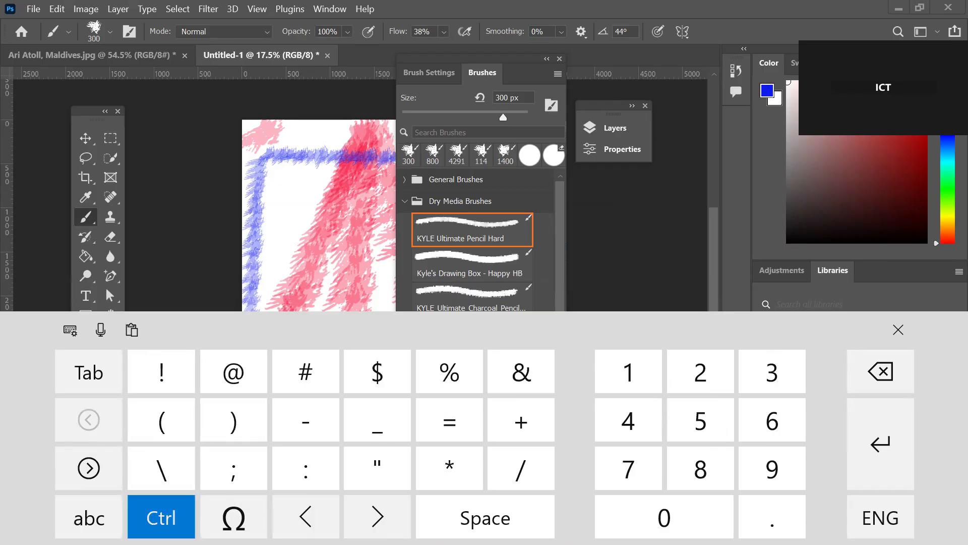
left_click(88, 517)
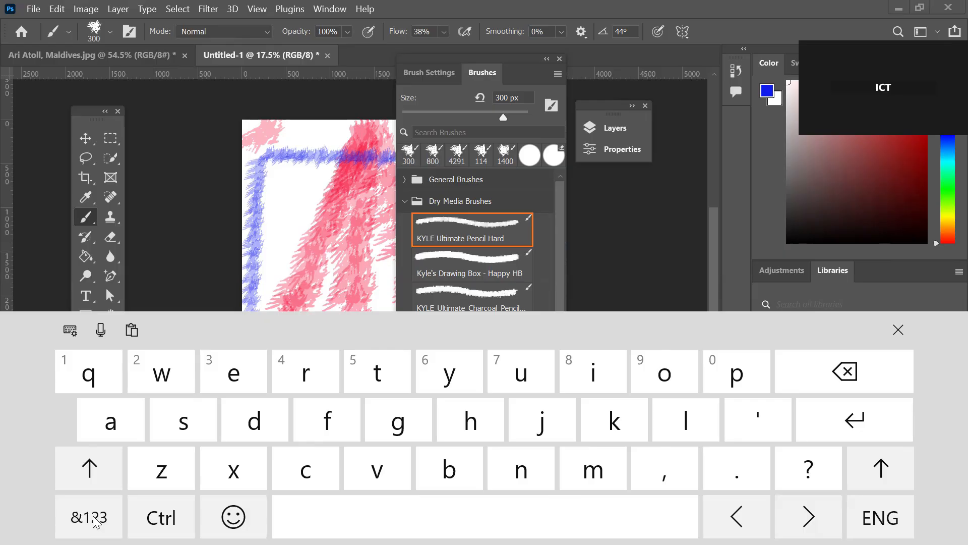
left_click(101, 519)
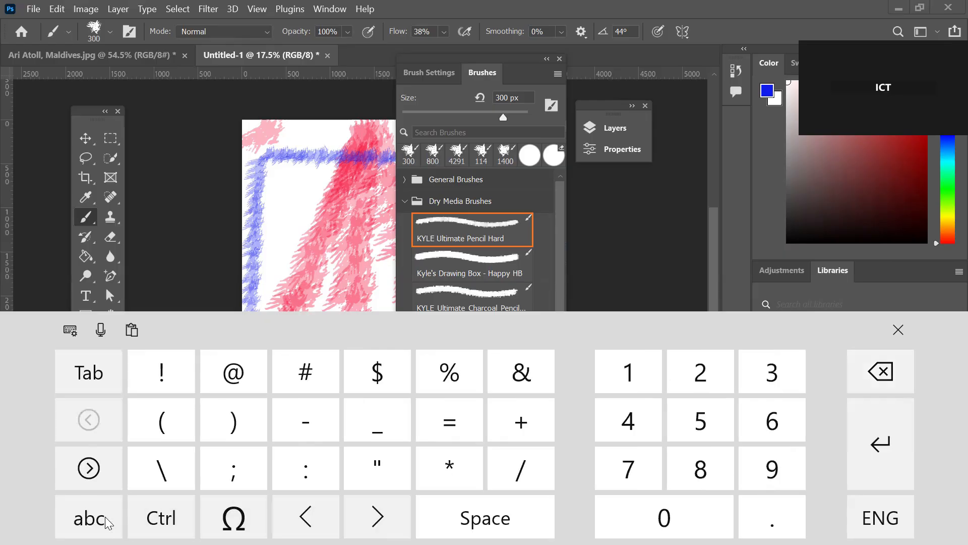
left_click(898, 329)
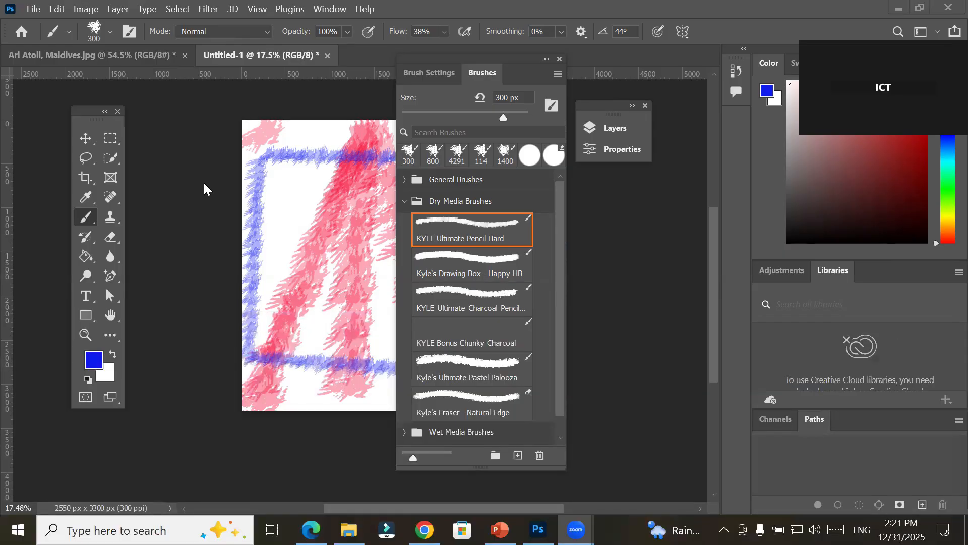
Create a new Letter document, 8.5 x 11 in at 300 ppi
left_click(33, 9)
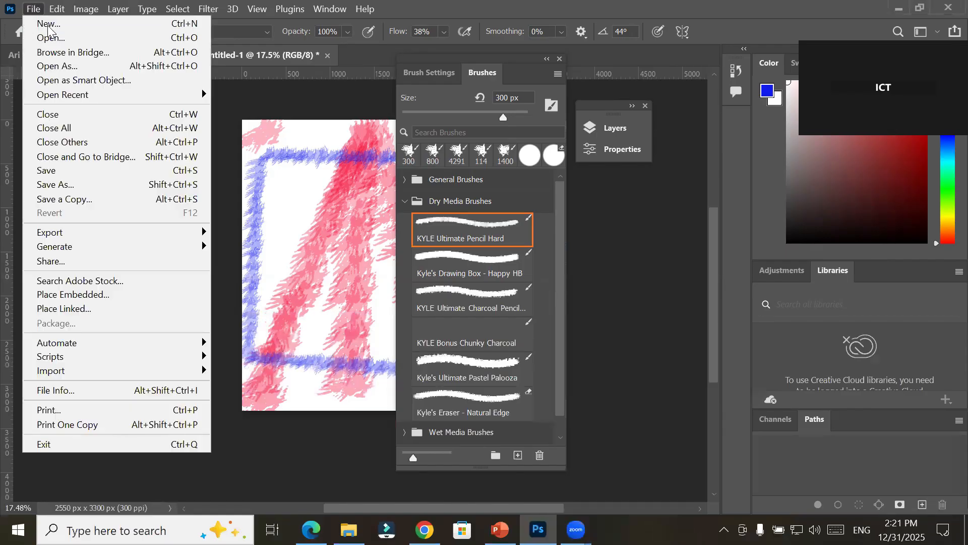
left_click(49, 26)
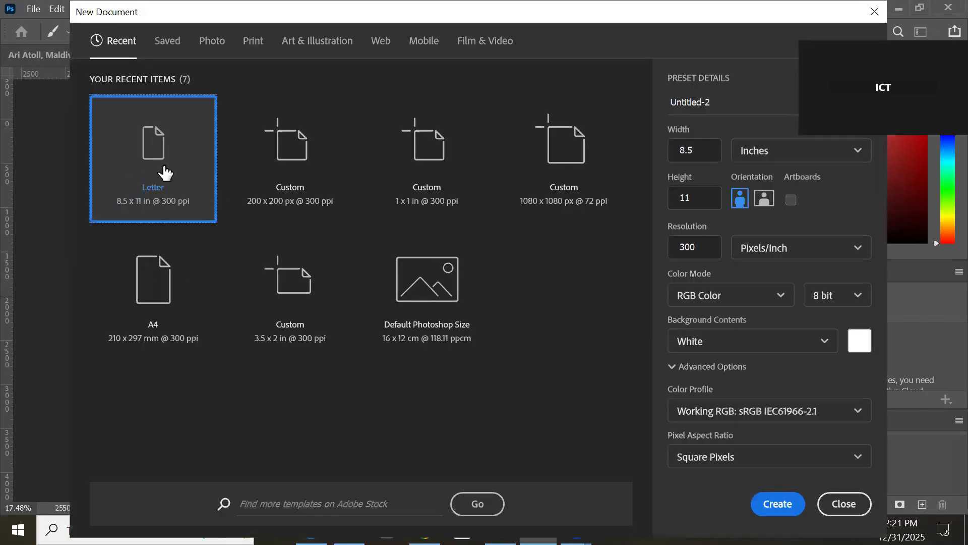
double_click(164, 172)
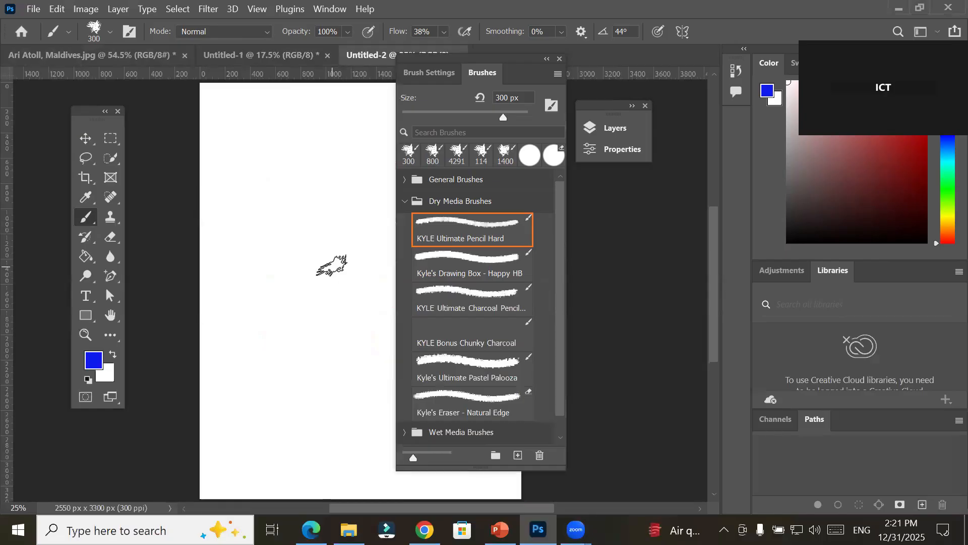
Place the 24 pt Agency FB placeholder text "Lorem Ipsum" on the blank page, ending text entry by choosing the brush Kyle's Ultimate Pastel Palooza
left_click(86, 295)
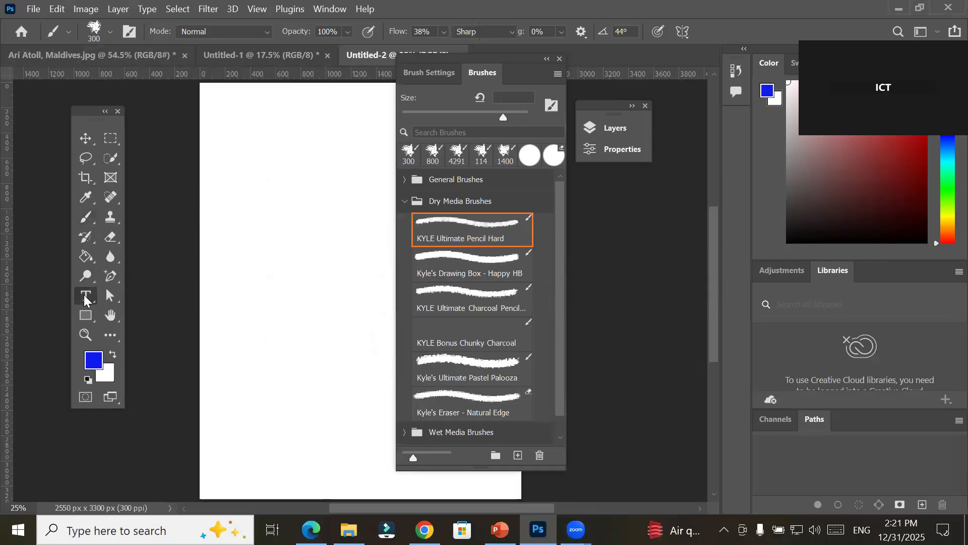
left_click(286, 271)
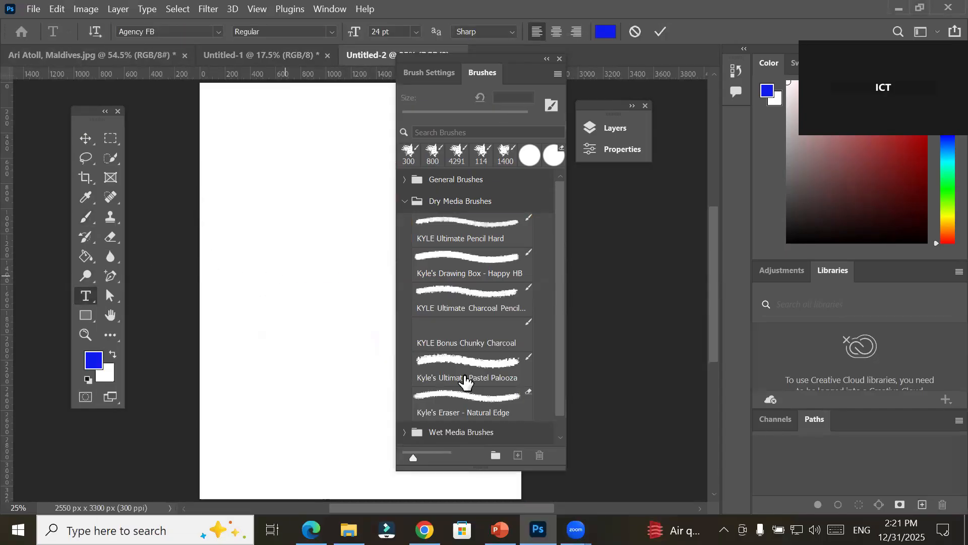
left_click(466, 382)
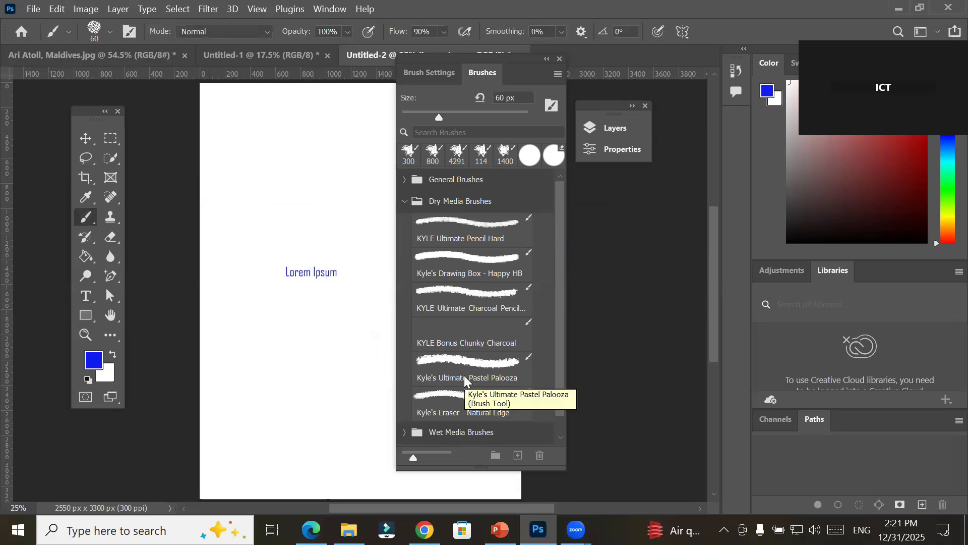
Replace the placeholder text with "[ to size down" and collapse the brush presets covering the page
key("t")
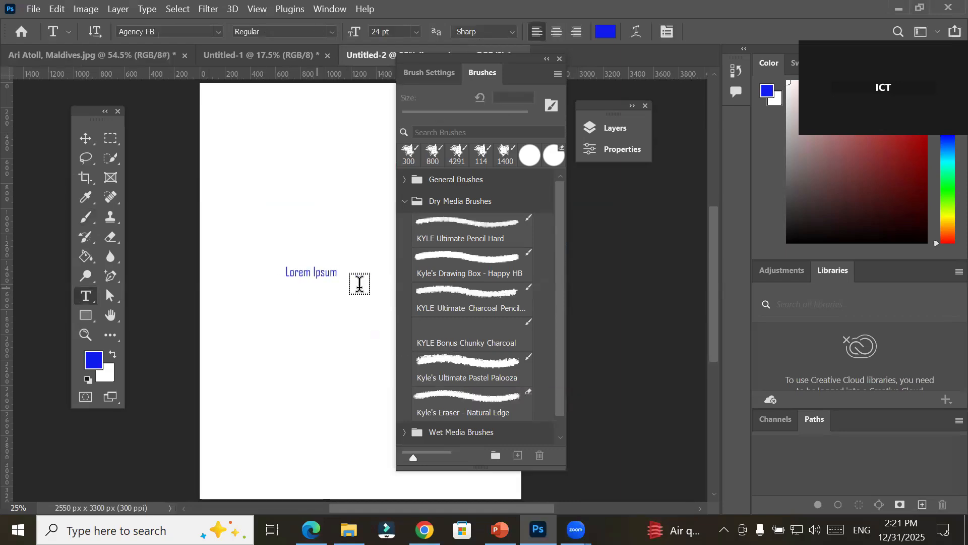
triple_click(316, 273)
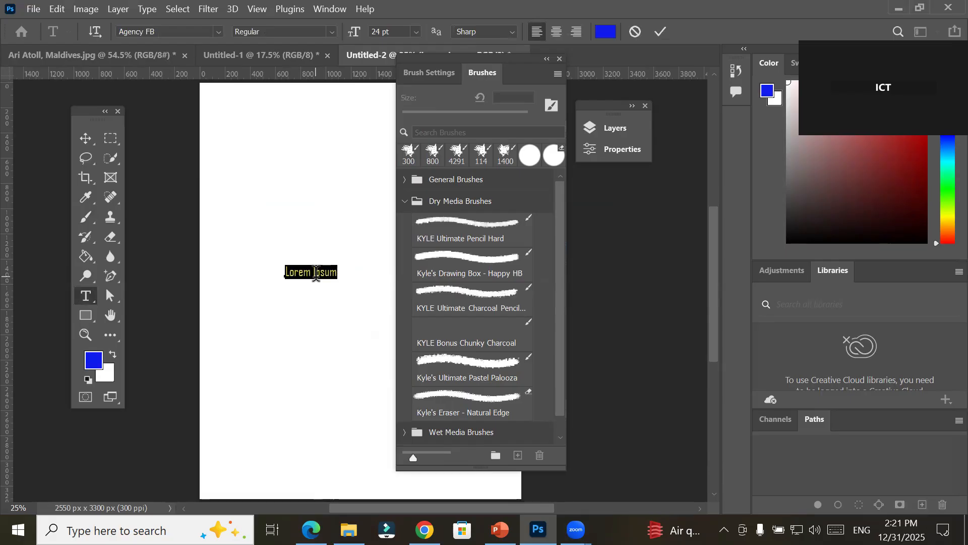
key("BackSpace")
type("to size dowqn")
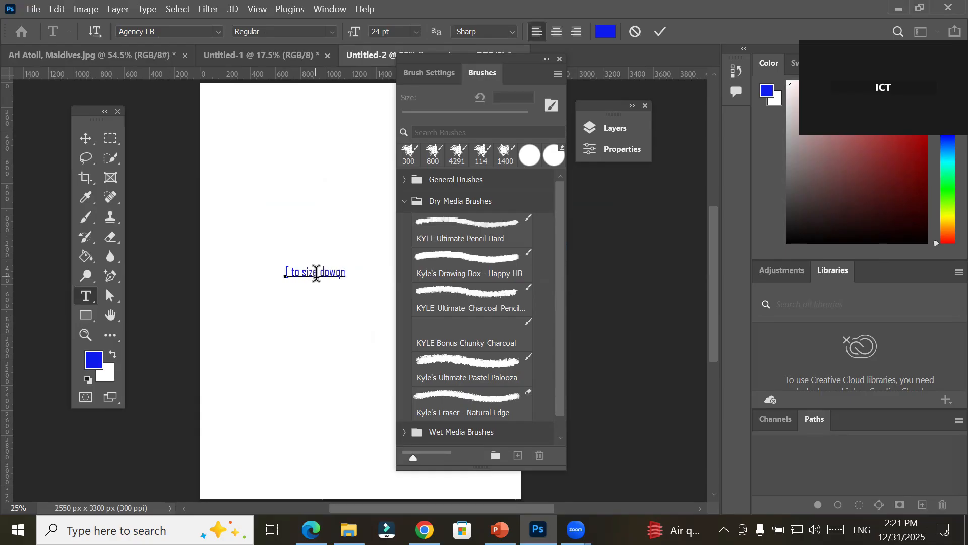
key("BackSpace")
key("BackSpace")
type("n")
scroll(317, 273, "up", 11)
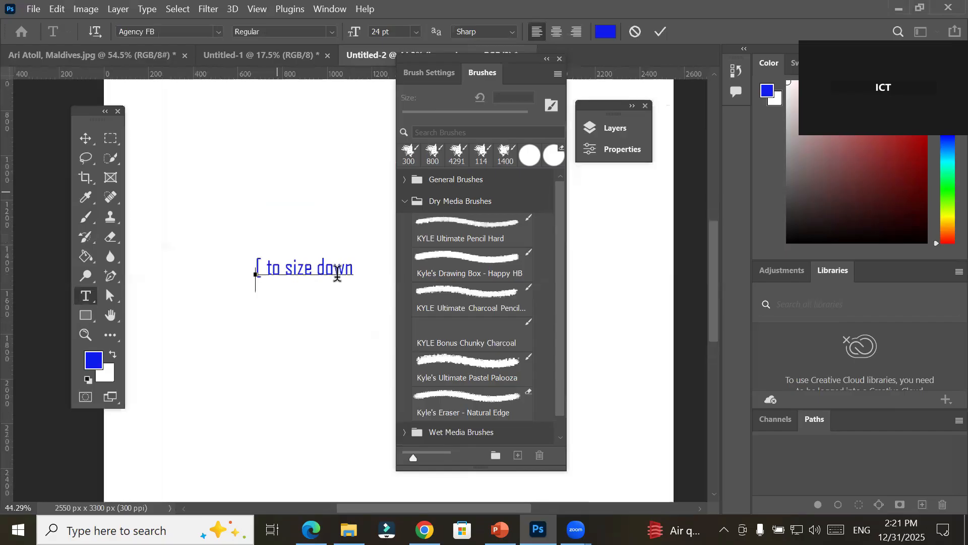
scroll(337, 267, "up", 3)
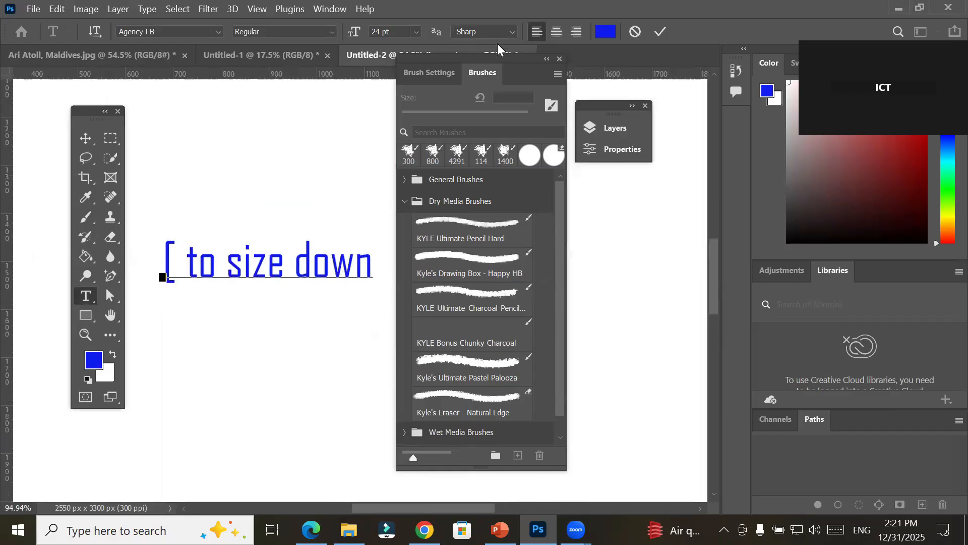
left_click(545, 59)
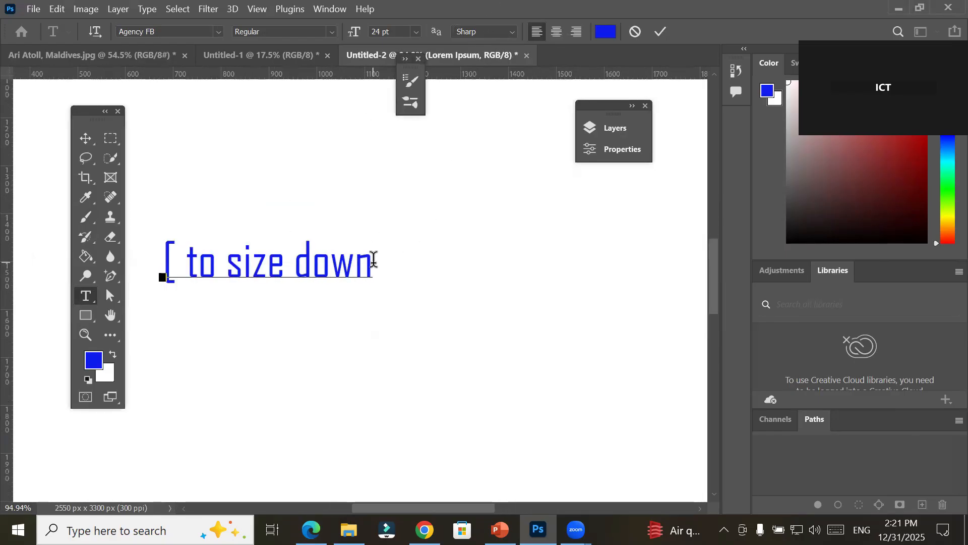
Add the line "] to size up" to the text, separated from the first line by an empty line
key("Return")
type("]")
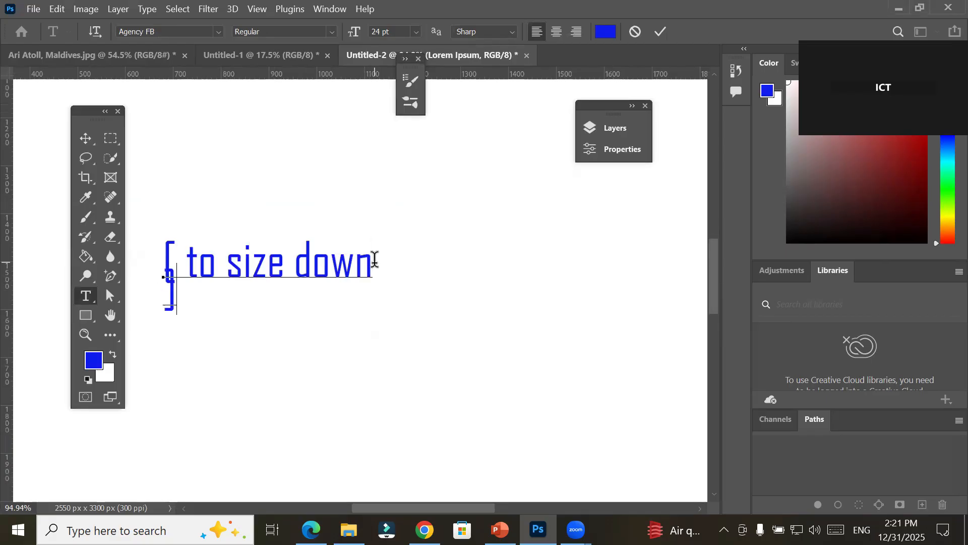
key("Left")
key("Return")
key("Return")
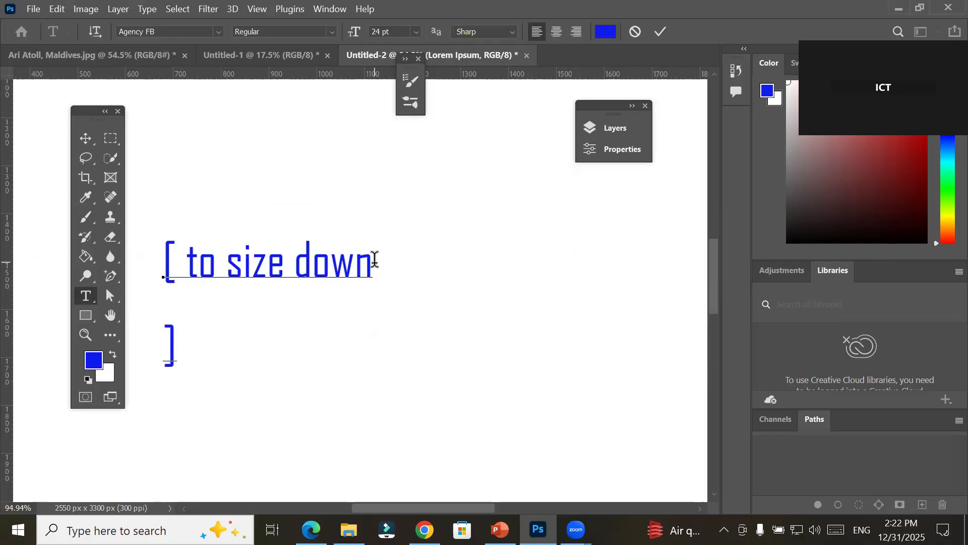
type("to s")
key("BackSpace")
key("BackSpace")
key("BackSpace")
key("Left")
key("Delete")
key("BackSpace")
type("to size up")
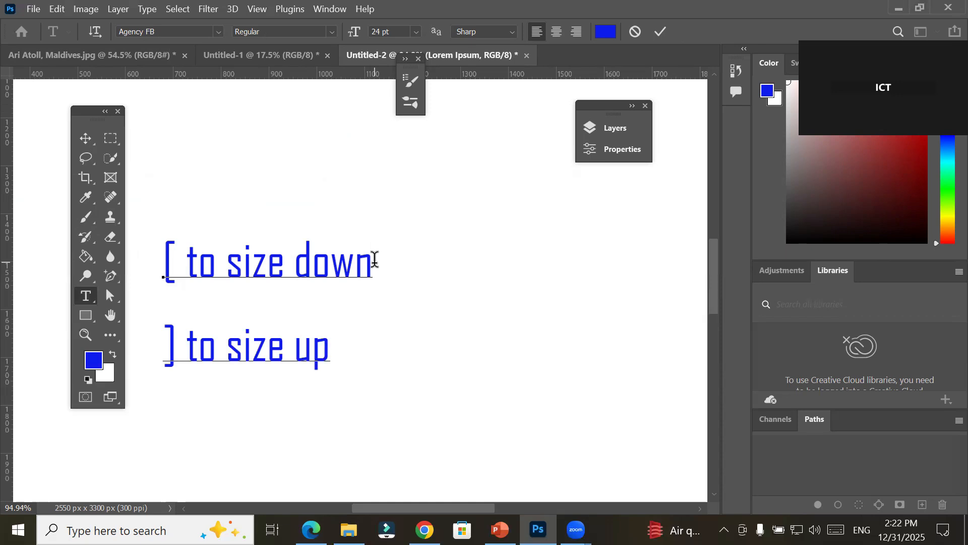
Commit the two-line bracket shortcut text and bring the whole page into view
left_click(660, 34)
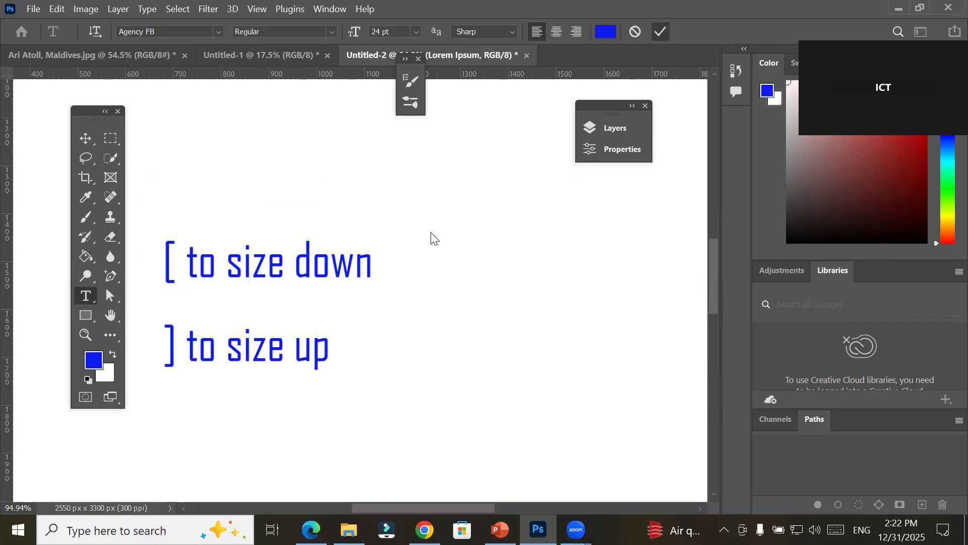
scroll(426, 236, "down", 3)
scroll(426, 236, "down", 4)
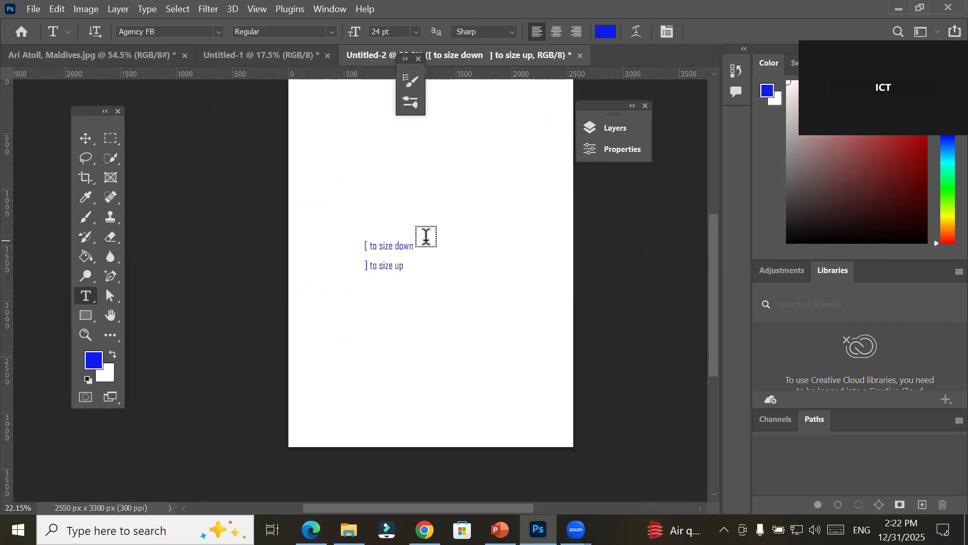
Choose Kyle's Paintbox - Wet Blender 50 from the Wet Media Brushes and collapse the brush presets
left_click(408, 85)
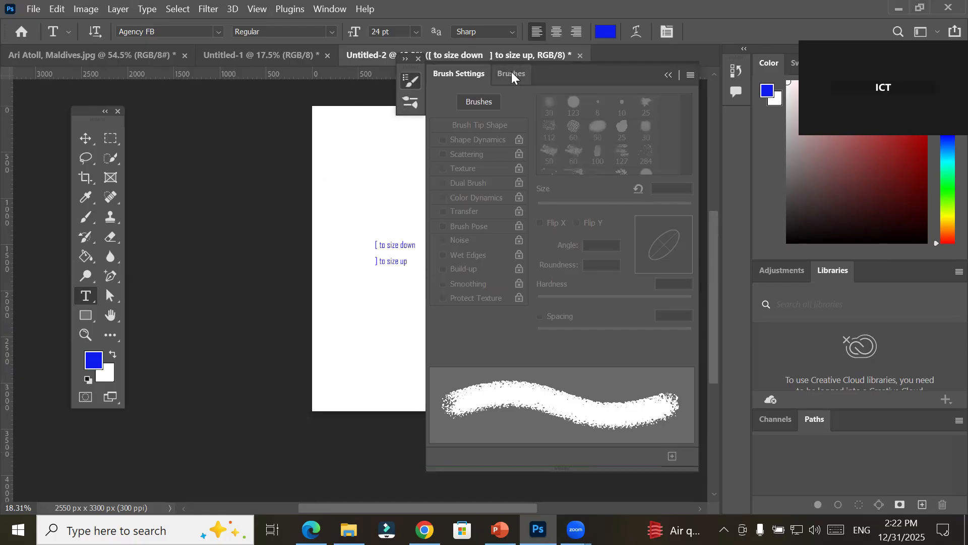
left_click(512, 75)
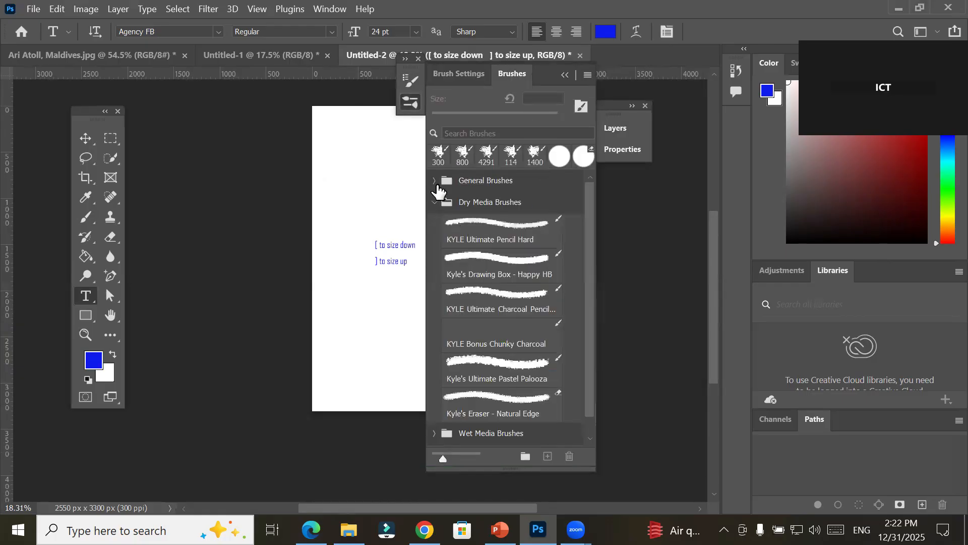
left_click(434, 203)
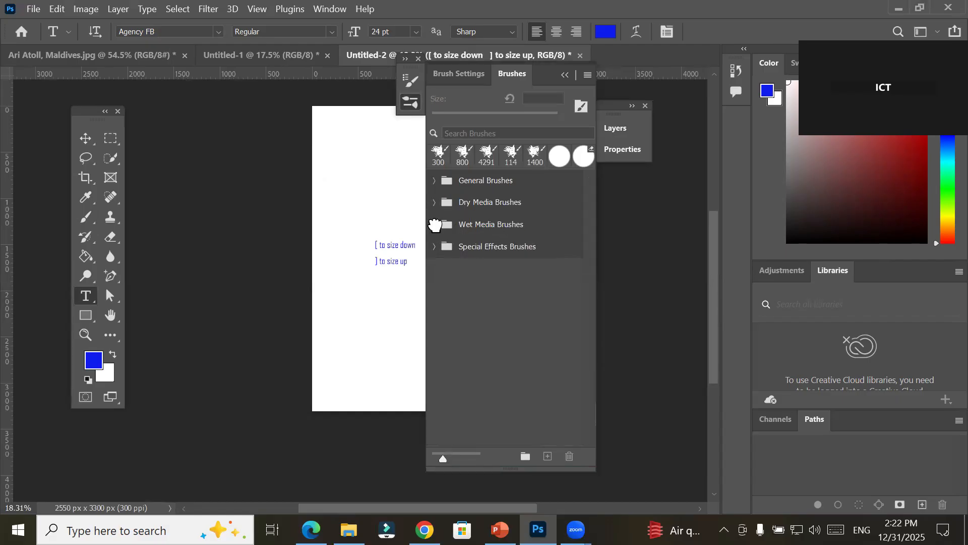
left_click(435, 225)
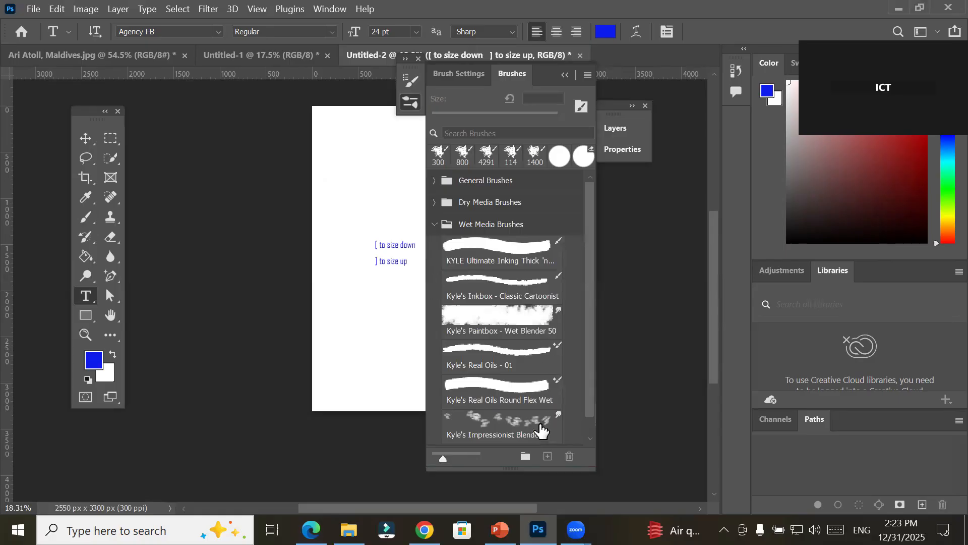
left_click(498, 316)
left_click(568, 74)
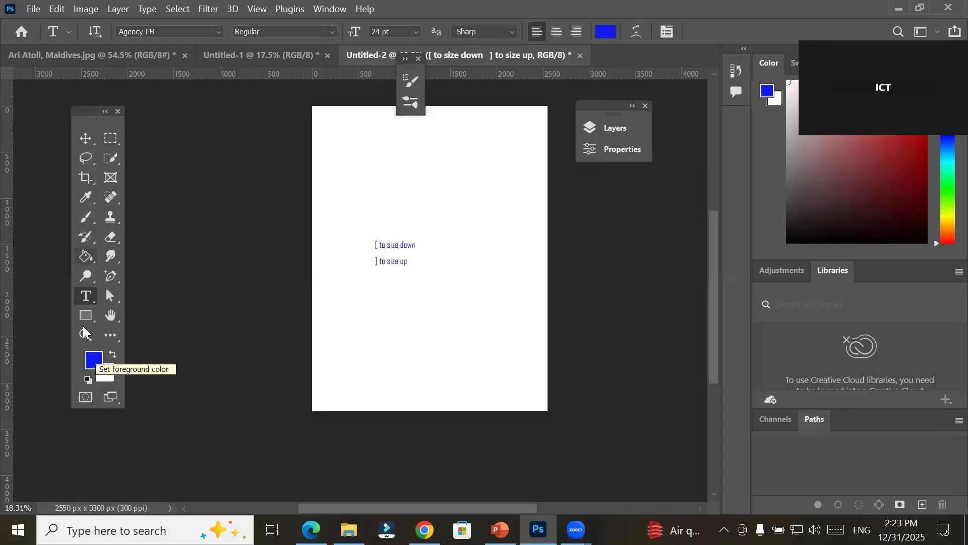
Delete the shortcut text layer and unlock the Background layer, with the Brush Tool active
left_click(86, 217)
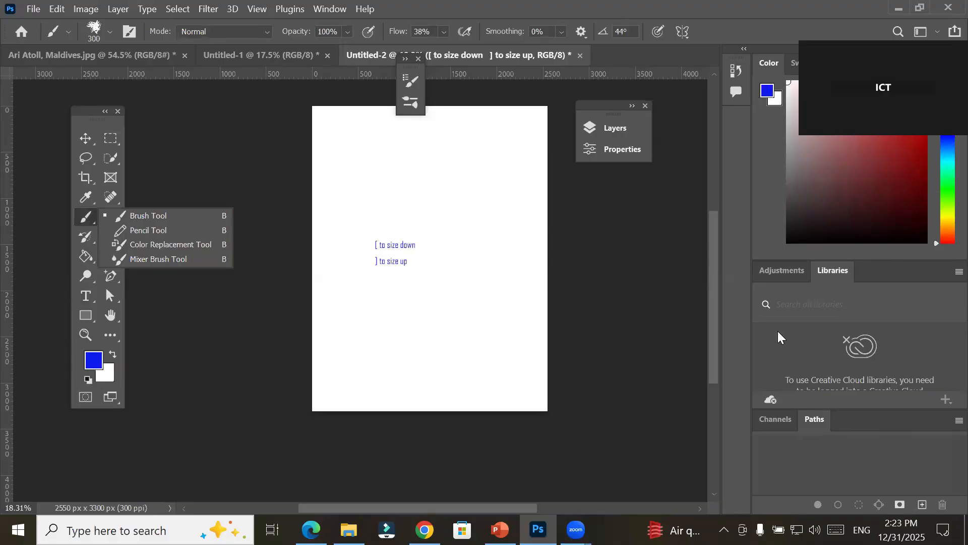
left_click(610, 130)
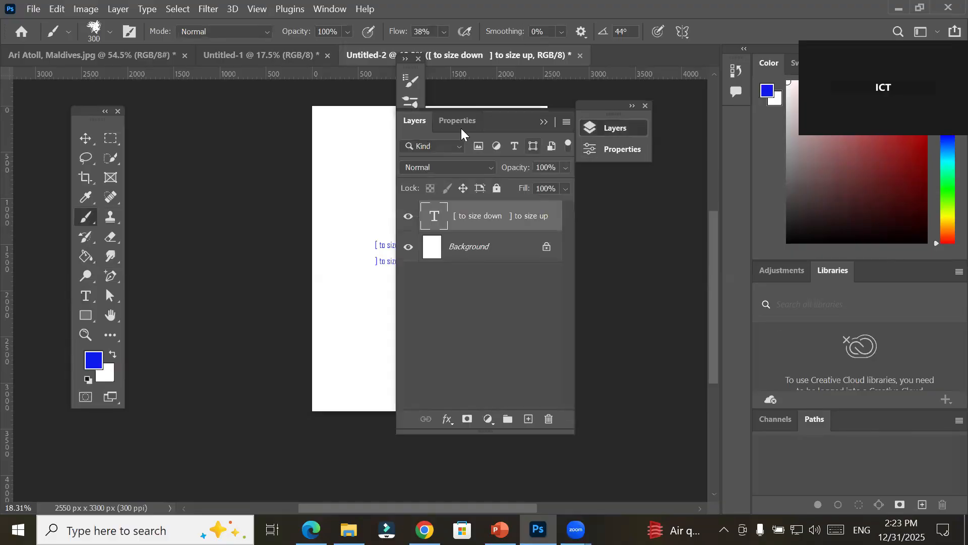
left_click_drag(489, 121, 627, 102)
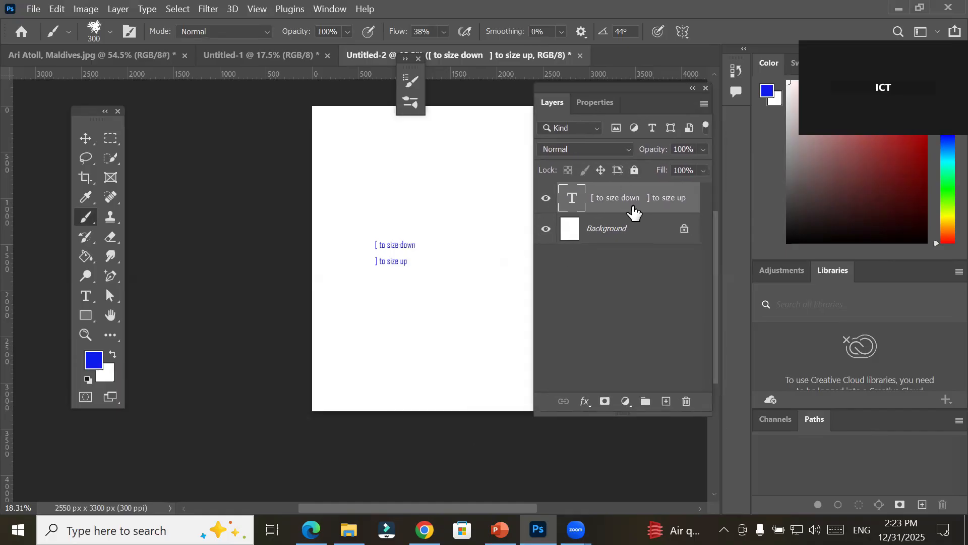
left_click(686, 402)
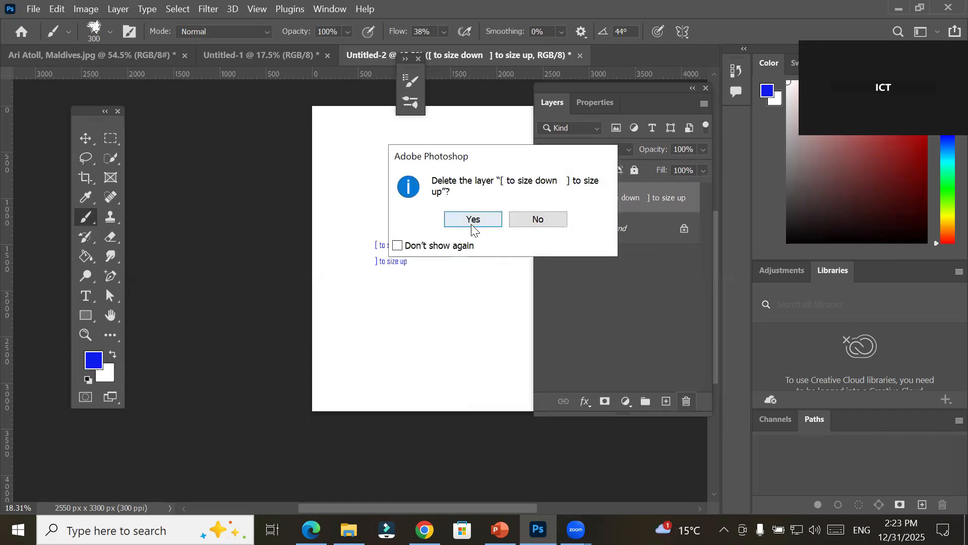
left_click(471, 219)
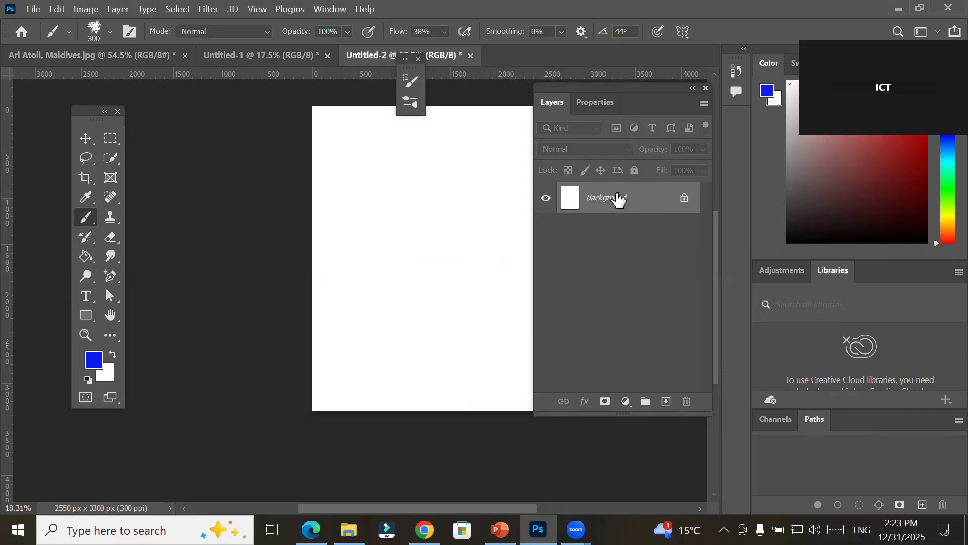
left_click(684, 199)
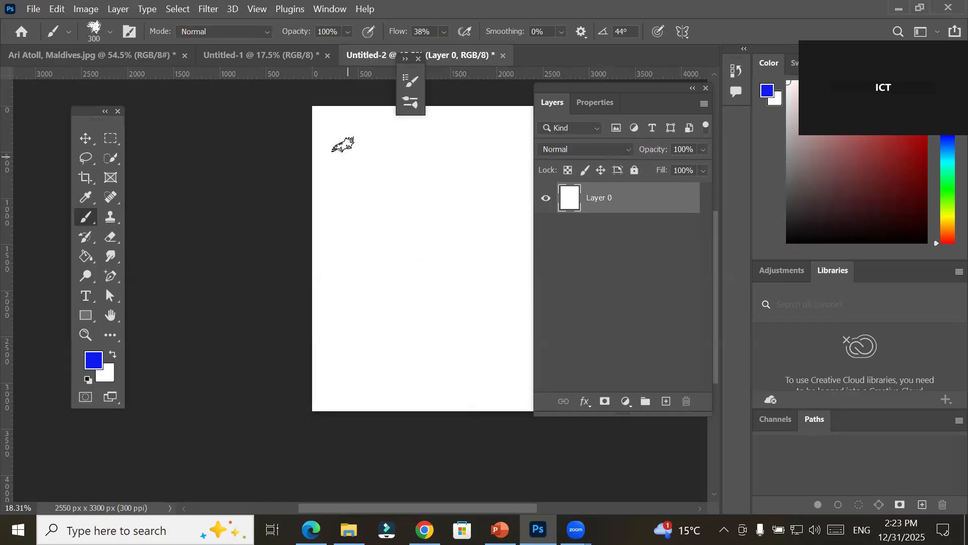
Paint four wavy crossing blue strokes over the page on Layer 0 with the 300 px brush
mouse_move(353, 140)
left_mouse_down()
mouse_move(388, 225)
mouse_move(390, 270)
mouse_move(426, 324)
mouse_move(403, 394)
left_mouse_up()
mouse_move(472, 130)
left_mouse_down()
mouse_move(449, 194)
mouse_move(464, 225)
mouse_move(460, 385)
left_mouse_up()
mouse_move(502, 183)
left_mouse_down()
mouse_move(481, 268)
mouse_move(455, 317)
mouse_move(378, 377)
left_mouse_up()
left_click_drag(318, 195, 489, 335)
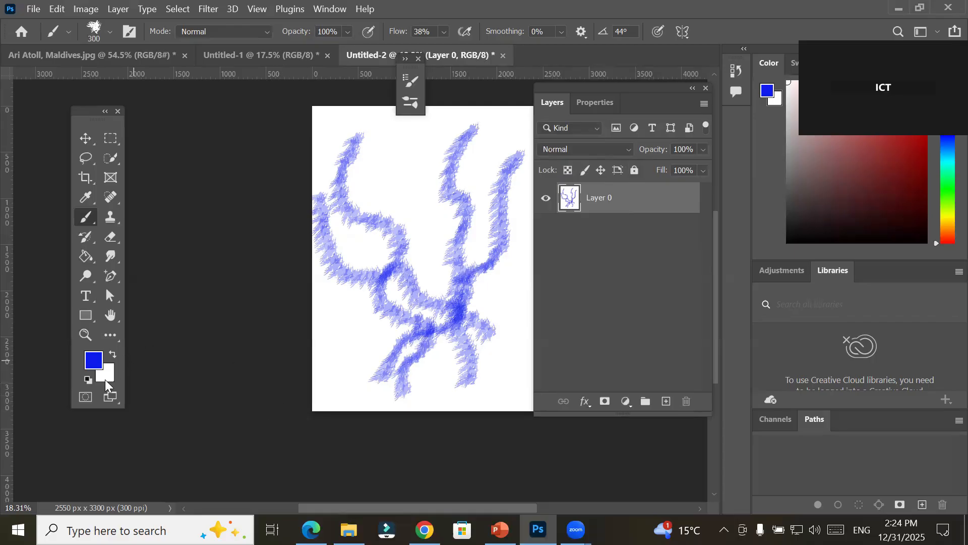
Reset the foreground and background colours to the defaults and fill Layer 0 with black, followed by white
left_click(88, 379)
key("alt+BackSpace")
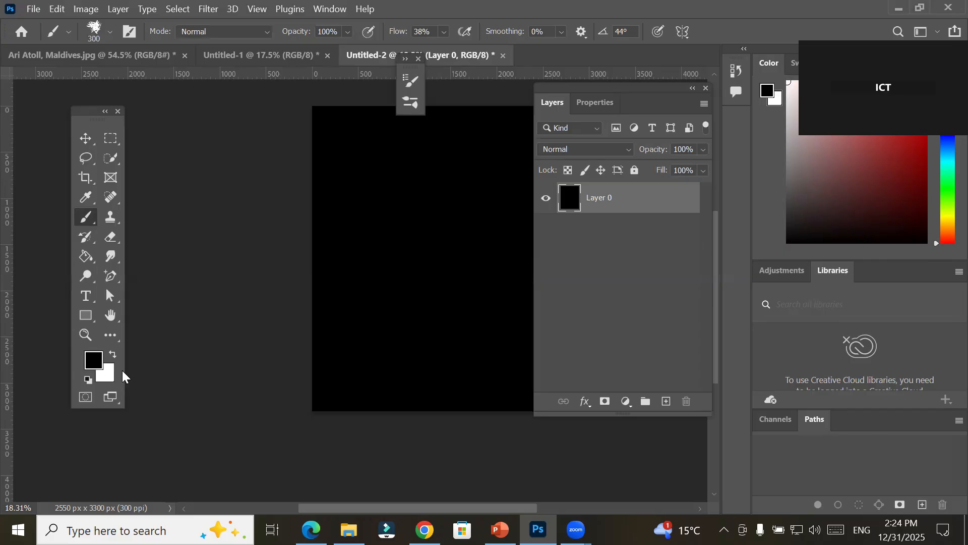
key("ctrl+BackSpace")
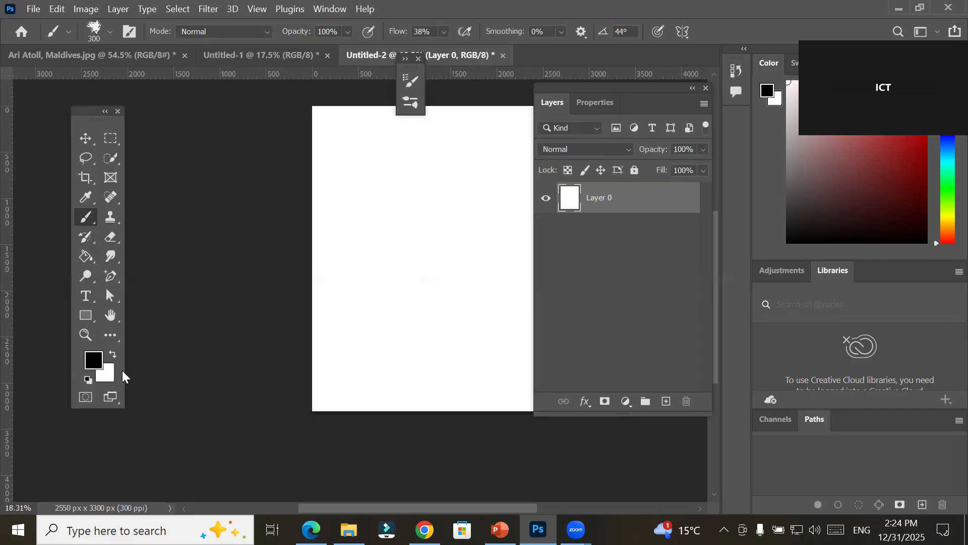
Undo the black and white fills on Layer 0
left_click(638, 197)
key("ctrl+z")
key("ctrl+z")
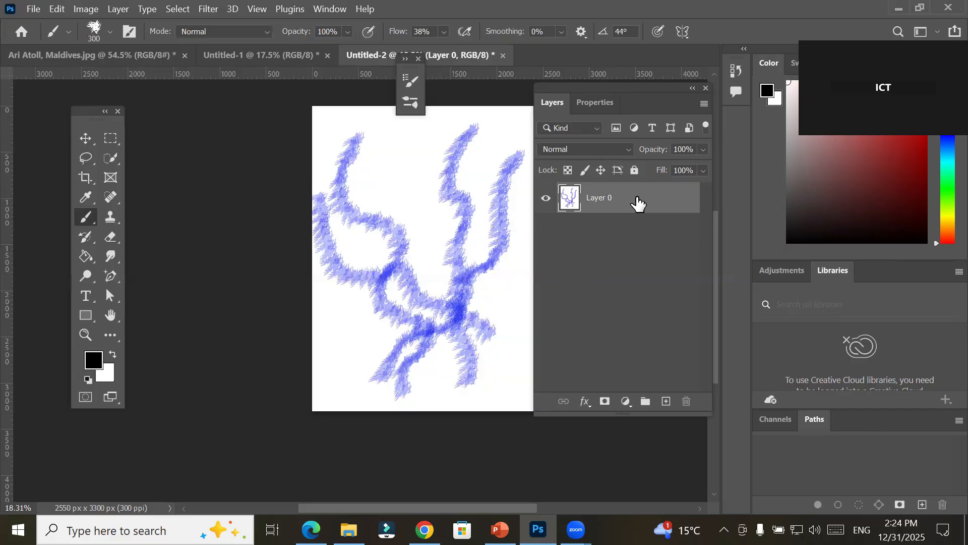
Erase across the blue strokes on Layer 0 with the 250 px Eraser Tool and fill the layer with white
left_click(110, 238)
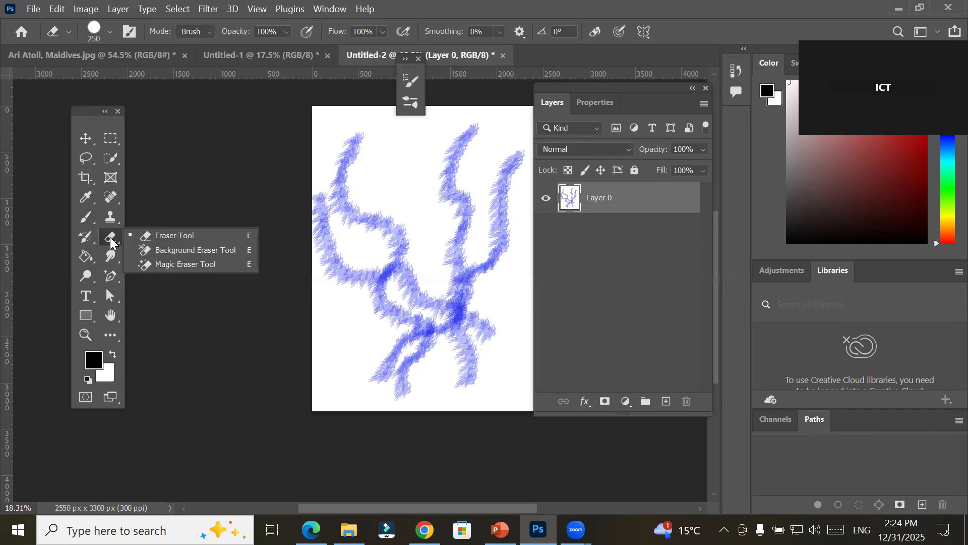
left_click(184, 236)
mouse_move(351, 159)
left_mouse_down()
mouse_move(360, 213)
mouse_move(410, 271)
left_mouse_up()
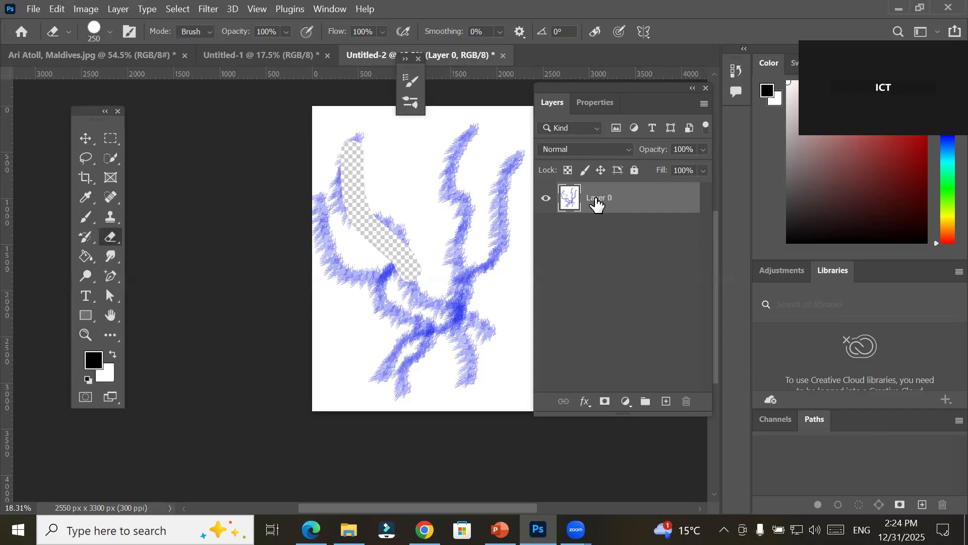
mouse_move(449, 149)
left_mouse_down()
mouse_move(449, 281)
mouse_move(369, 427)
mouse_move(326, 297)
left_mouse_up()
mouse_move(311, 185)
left_mouse_down()
mouse_move(348, 340)
mouse_move(362, 187)
mouse_move(347, 141)
mouse_move(361, 307)
mouse_move(380, 153)
mouse_move(339, 154)
mouse_move(358, 279)
mouse_move(407, 253)
mouse_move(438, 94)
mouse_move(419, 286)
mouse_move(445, 333)
mouse_move(484, 328)
mouse_move(524, 294)
mouse_move(522, 203)
mouse_move(522, 277)
left_mouse_up()
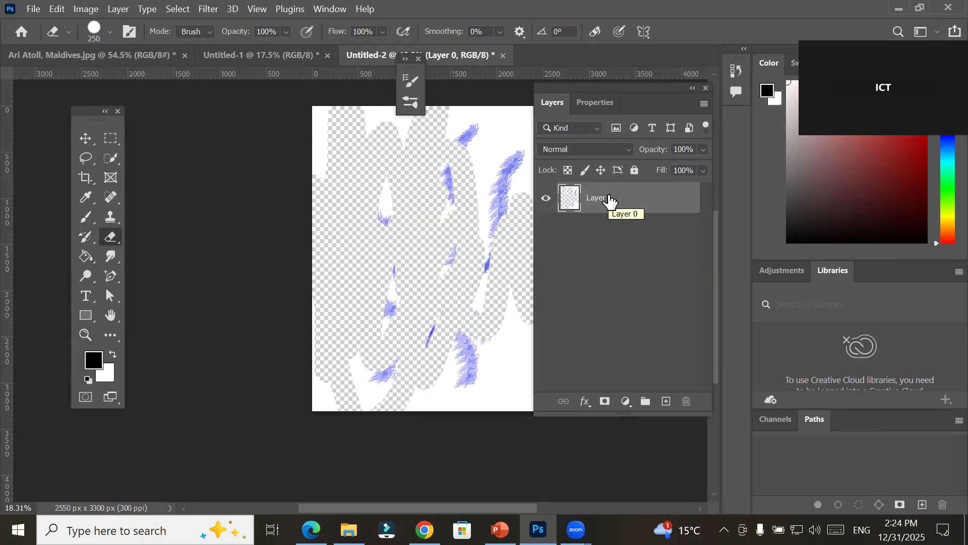
key("ctrl+BackSpace")
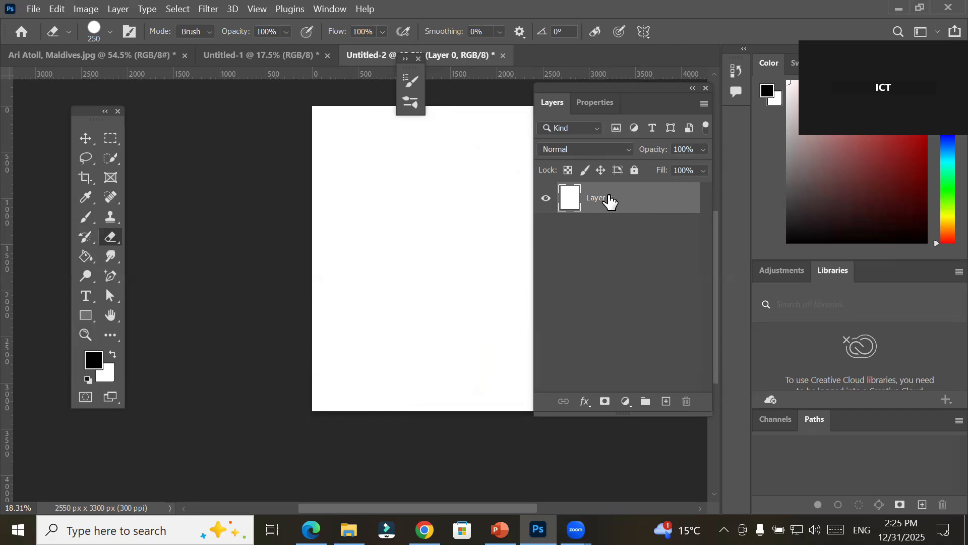
Add a new layer above Layer 0 and choose the Hard Round brush at 300 px for the Brush Tool
left_click(666, 403)
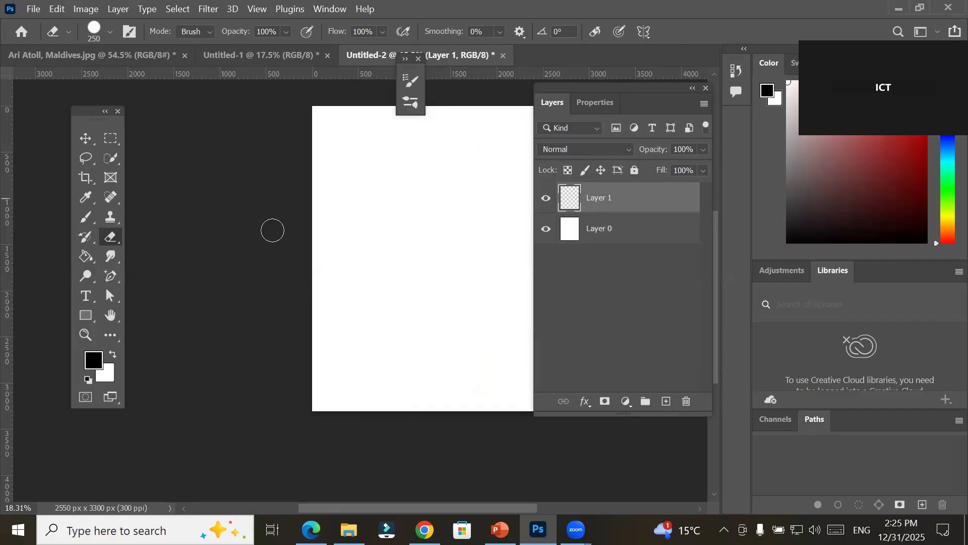
left_click(84, 216)
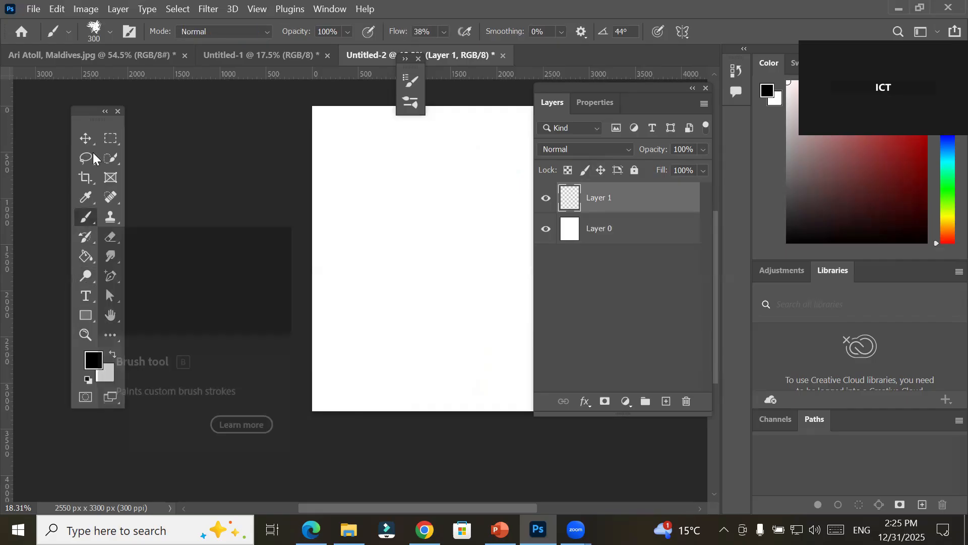
left_click(94, 30)
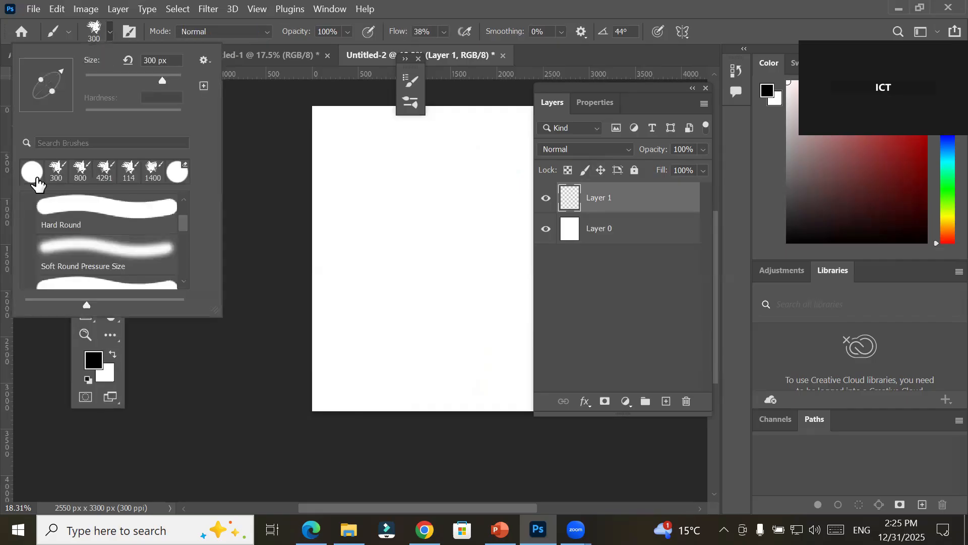
left_click(34, 177)
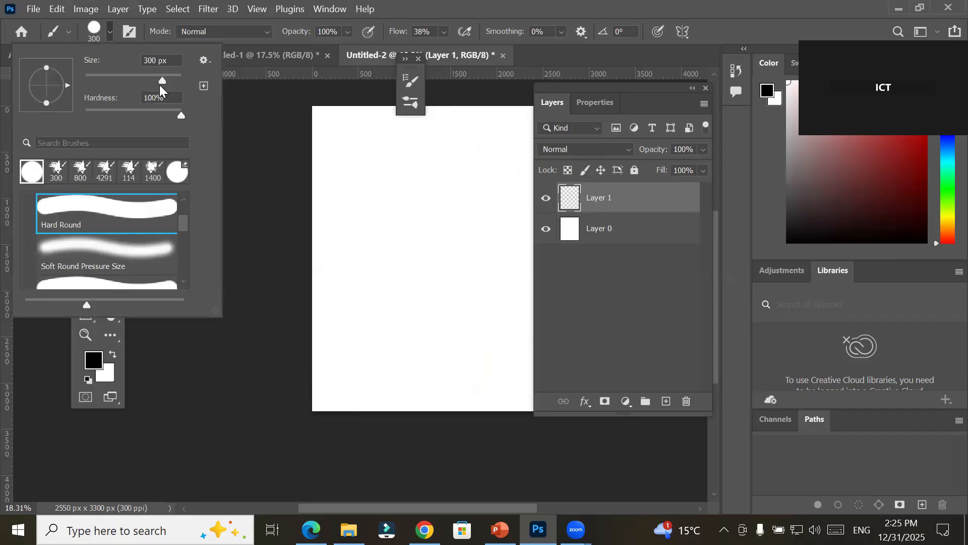
left_click(96, 31)
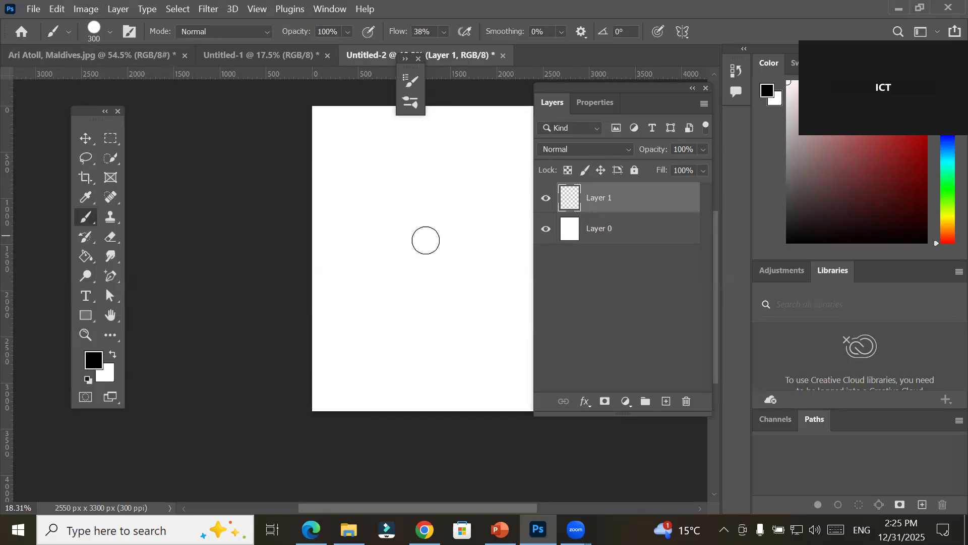
Enlarge the brush to 1300 px and move the layer list clear of the page
key("bracketright")
key("bracketright")
key("bracketright")
key("bracketright")
key("bracketright")
key("bracketright")
key("bracketright")
key("bracketright")
key("bracketright")
key("bracketright")
mouse_move(611, 89)
left_mouse_down()
mouse_move(671, 95)
mouse_move(648, 95)
left_mouse_up()
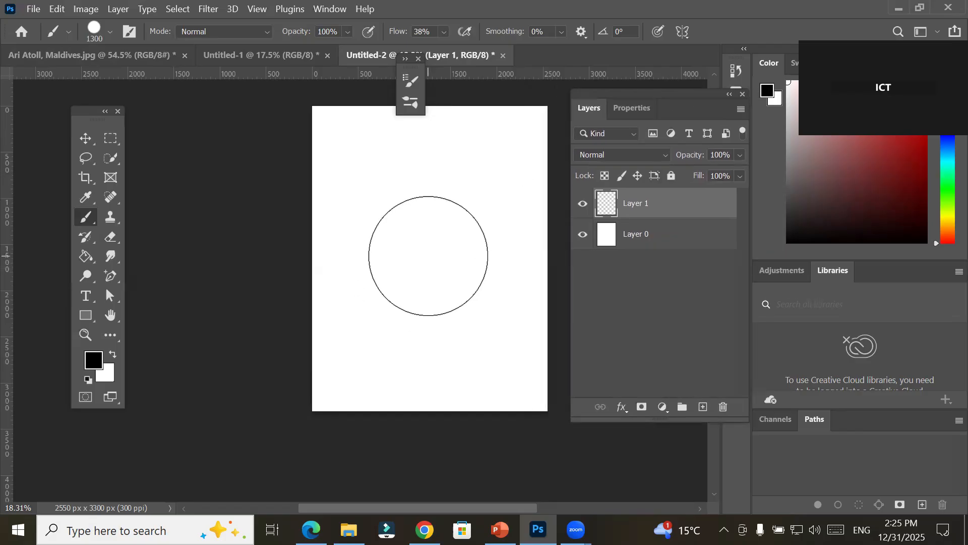
Stamp a solid black circle at the page centre on Layer 1, repeating the 1300 px brush dab on one spot
left_click(429, 256)
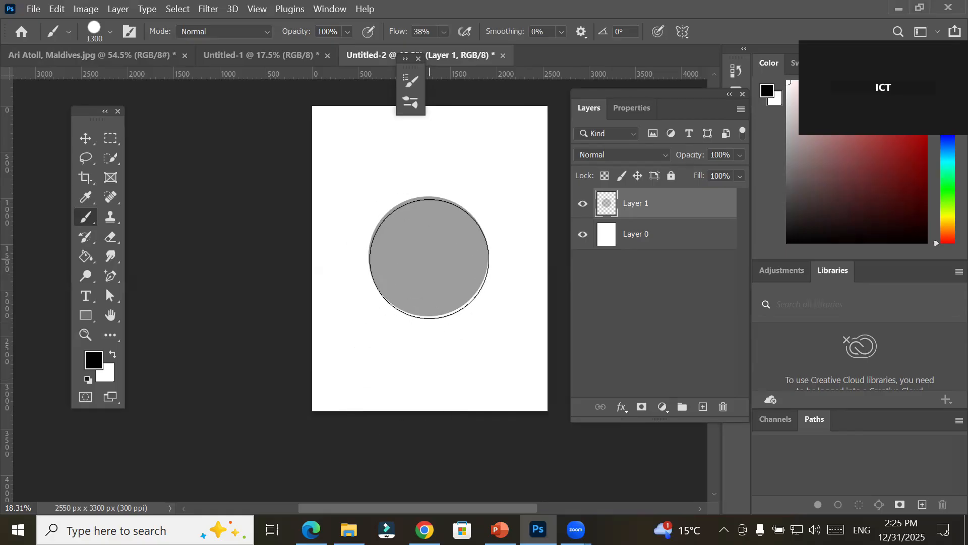
left_click(429, 255)
left_click(429, 254)
left_click(430, 255)
left_click(430, 254)
left_click(429, 255)
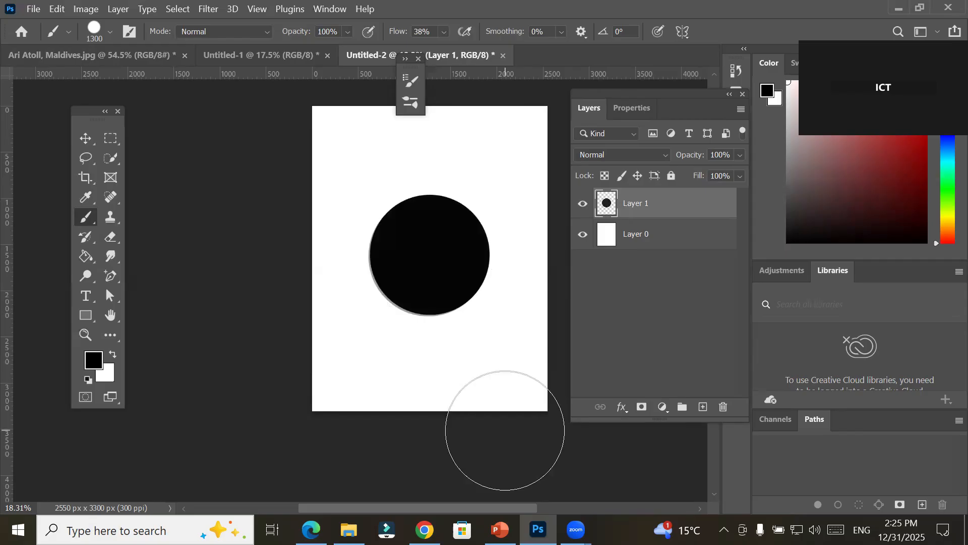
Undo the circle, the added layer and the white fill, and refill the erased Layer 0 with white
key("ctrl+z")
key("ctrl+z")
key("ctrl+z")
key("ctrl+z")
key("ctrl+z")
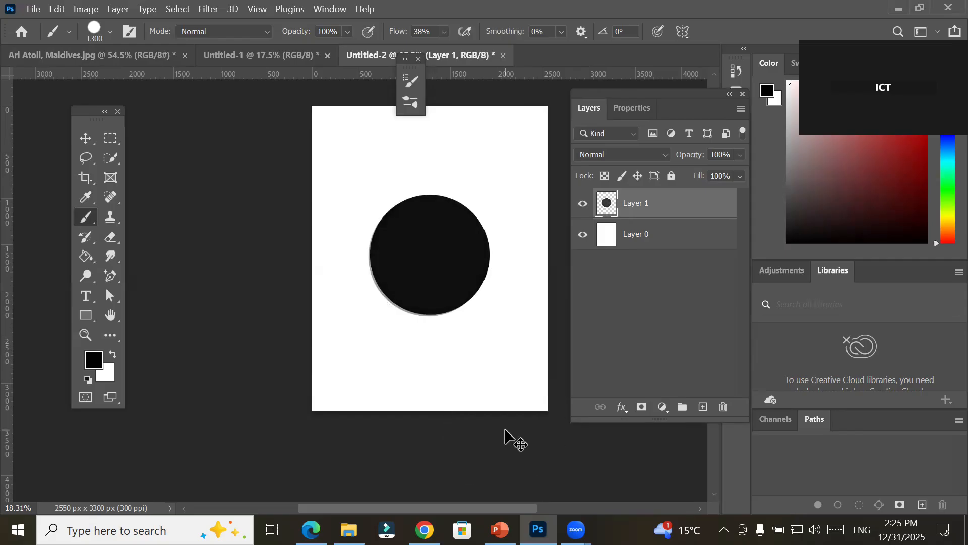
key("ctrl+z")
key("ctrl+z")
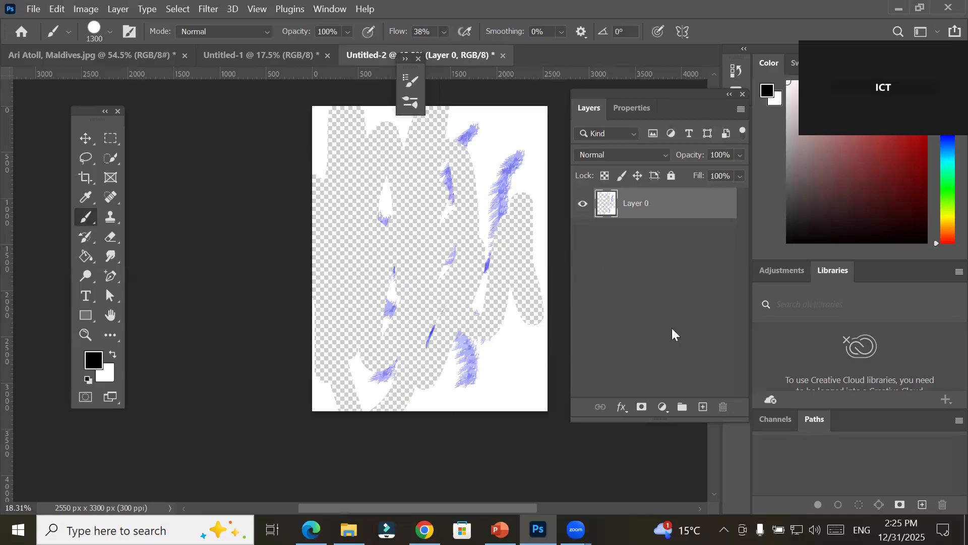
key("ctrl+z")
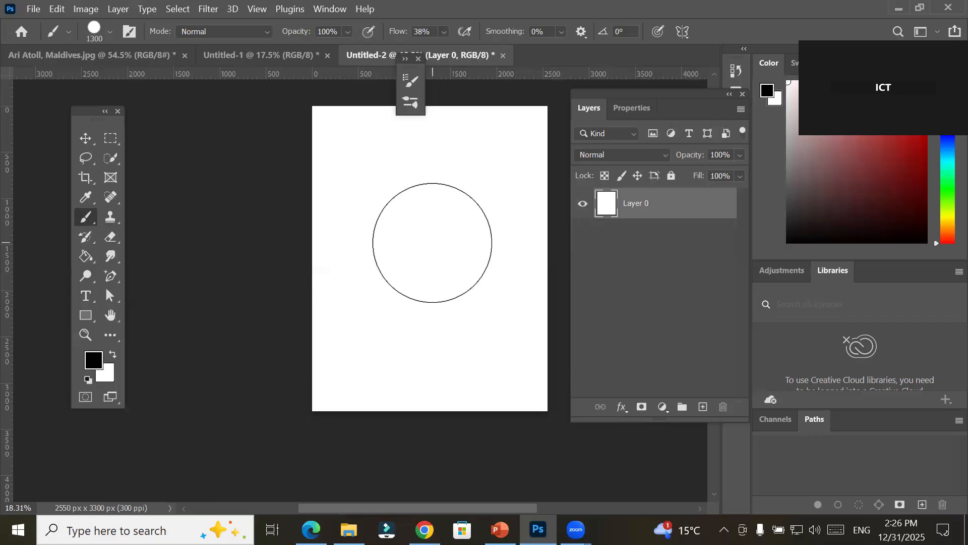
Stamp a solid black circle near the page centre directly on Layer 0 and clear the layer back to white
left_click(432, 242)
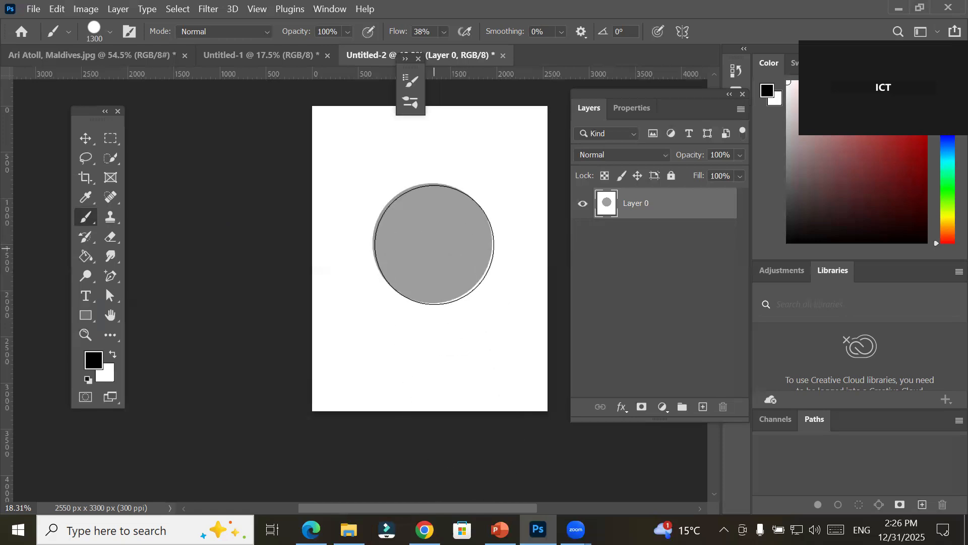
left_click(433, 243)
left_click(434, 243)
left_click(434, 242)
left_click(434, 242)
left_click(434, 243)
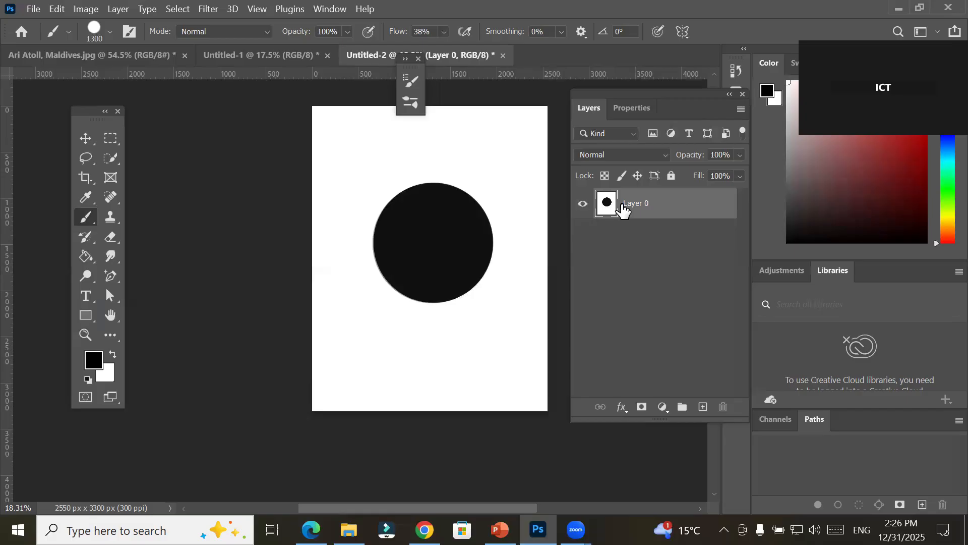
key("ctrl+z")
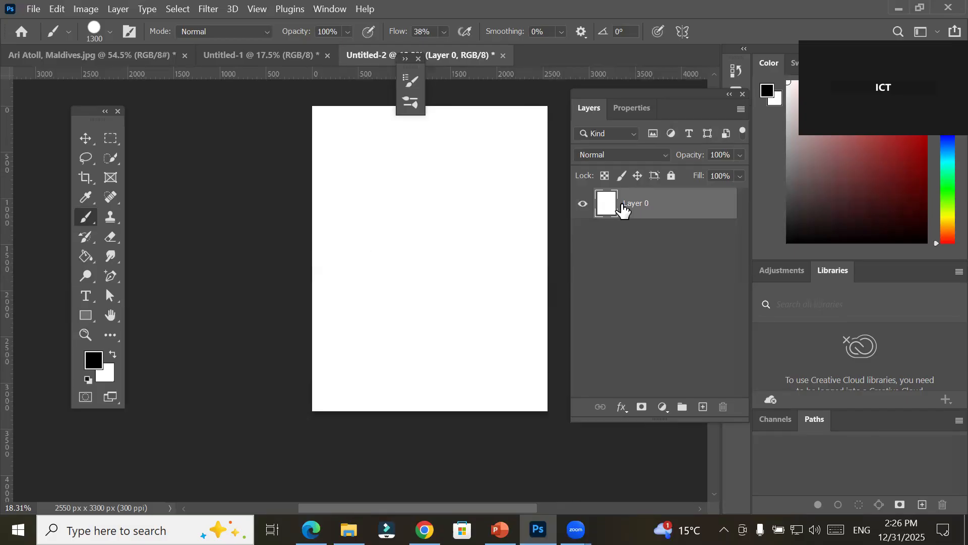
Add a new layer above Layer 0 and stamp a solid black 1300 px circle at the page centre on it
left_click(702, 407)
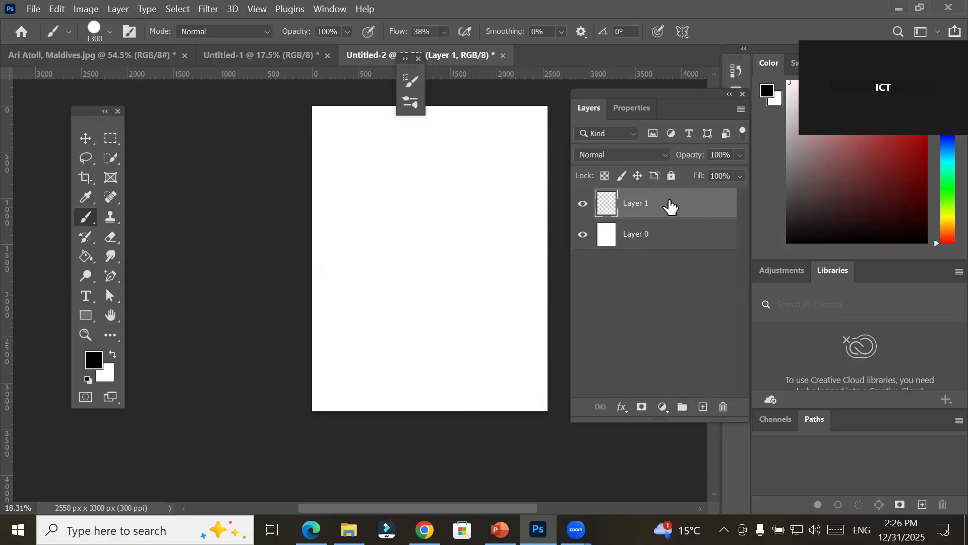
left_click_drag(429, 255, 429, 256)
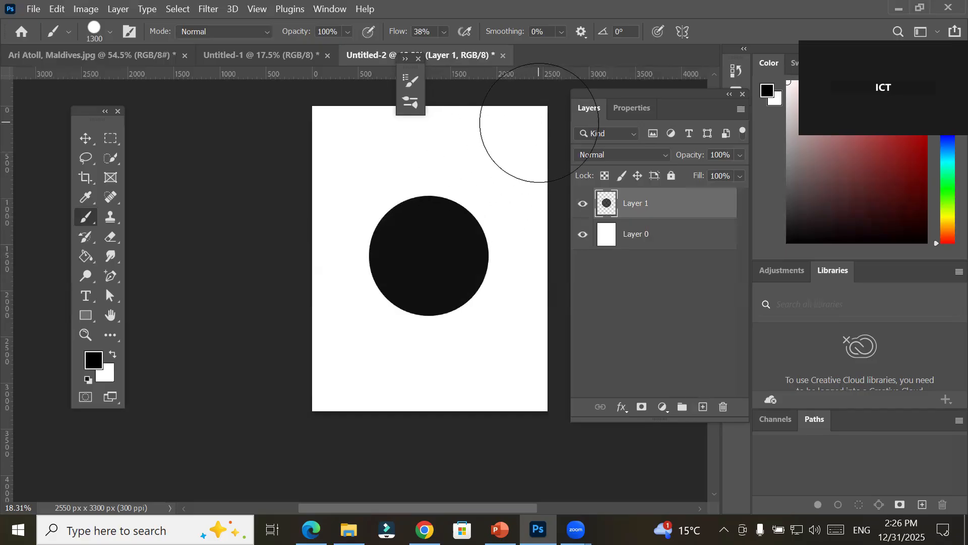
Reduce the brush to 800 px and stamp a black dab on each of the four page corners on Layer 1
key("bracketleft")
key("bracketleft")
key("bracketleft")
key("bracketleft")
key("bracketleft")
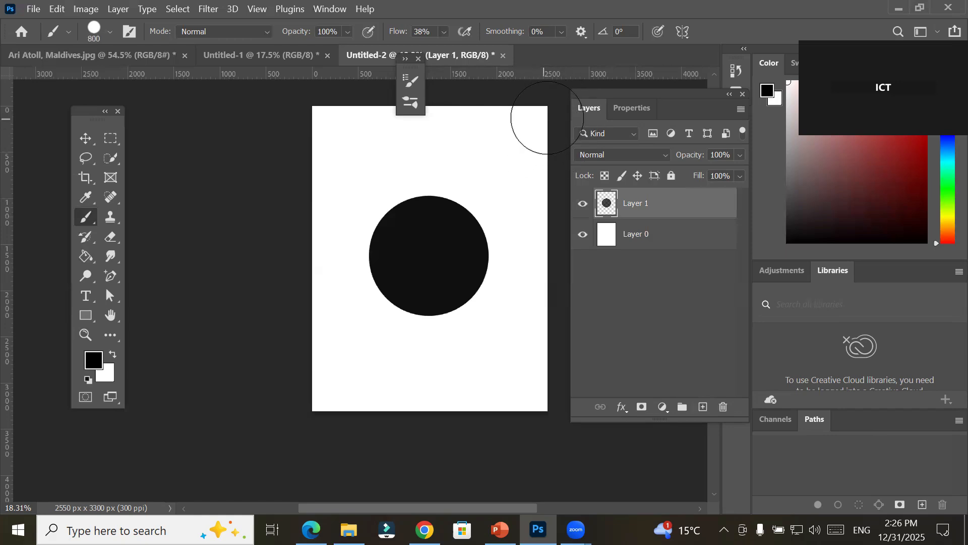
left_click_drag(540, 115, 540, 115)
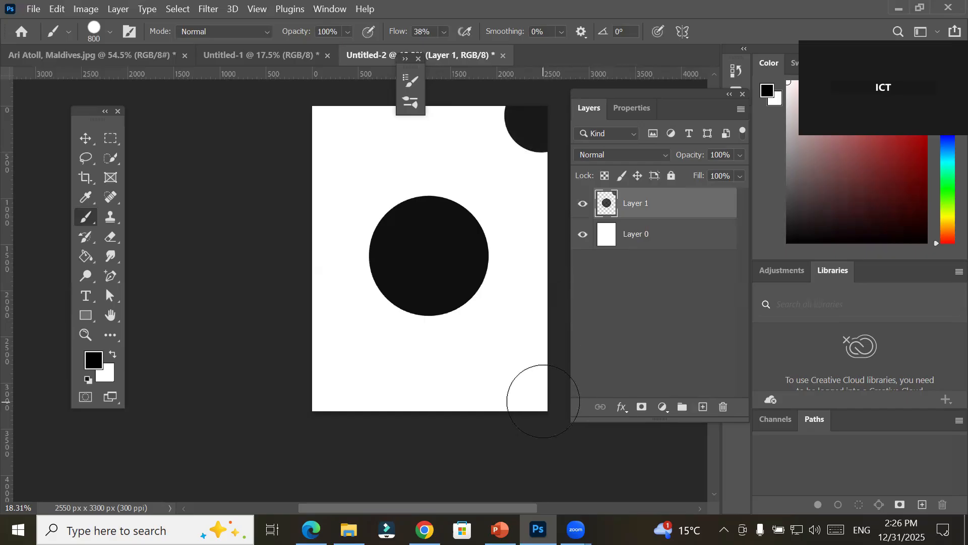
left_click_drag(544, 406, 544, 406)
left_click_drag(316, 406, 315, 406)
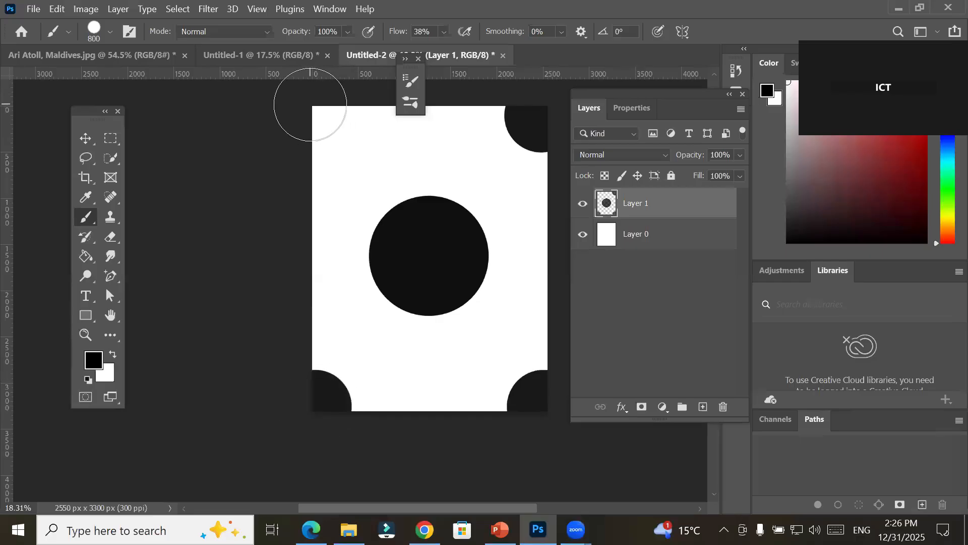
left_click_drag(312, 106, 312, 106)
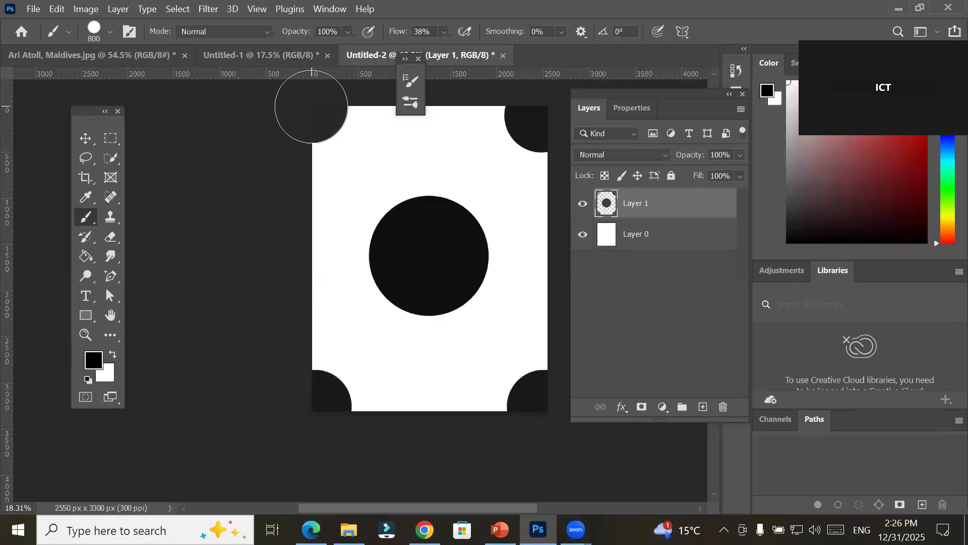
Add the text "Photoshop" inside the black circle and colour it off-white (#f9f3f3)
left_click(85, 296)
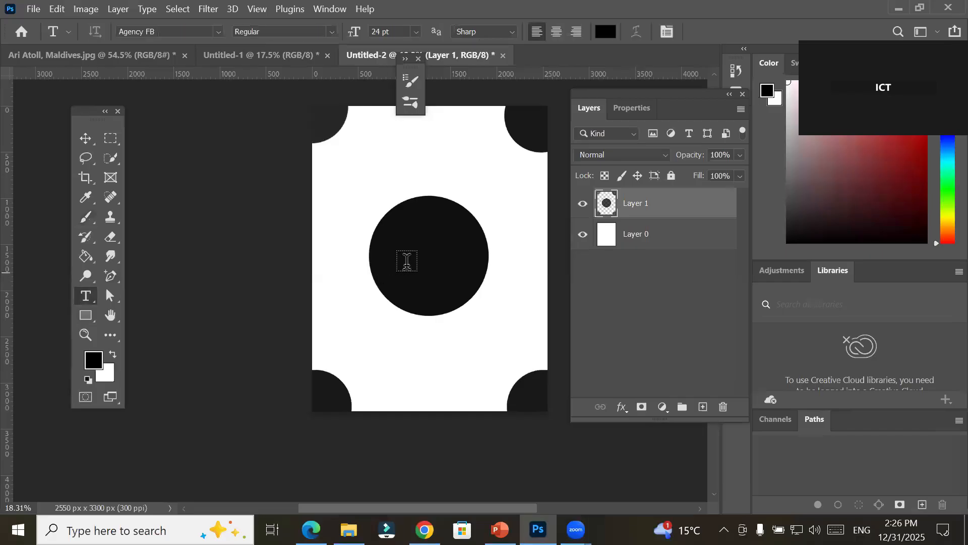
left_click(408, 249)
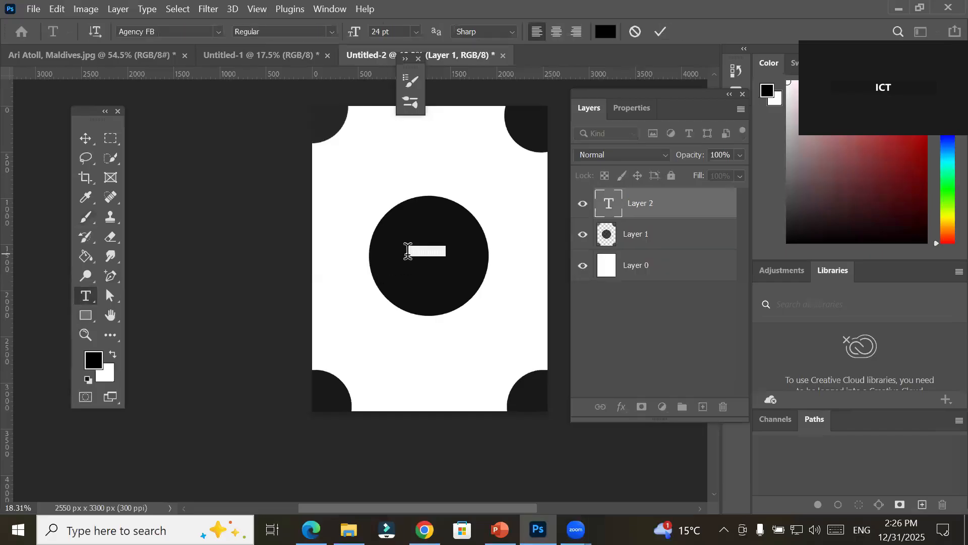
type("sotosho")
double_click(421, 251)
left_click(612, 34)
left_click(288, 96)
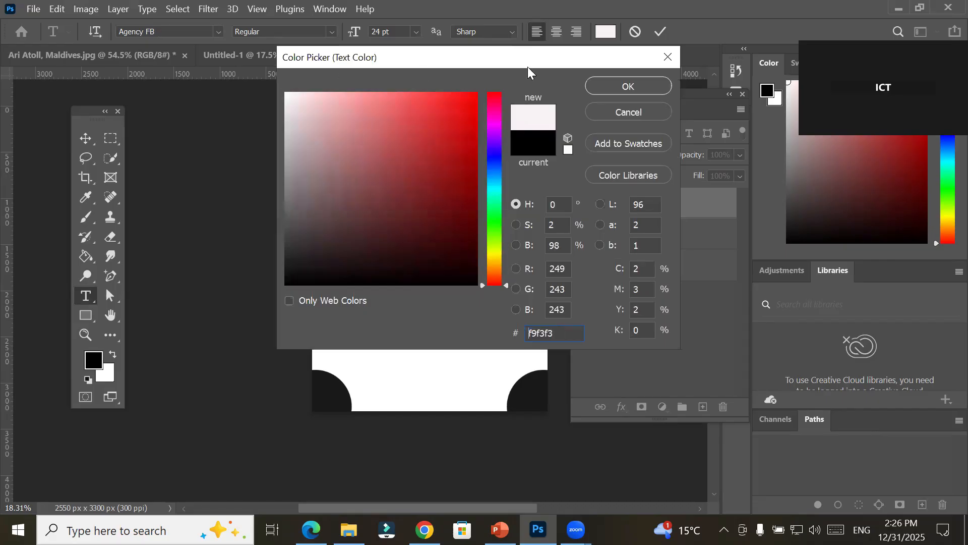
left_click(594, 83)
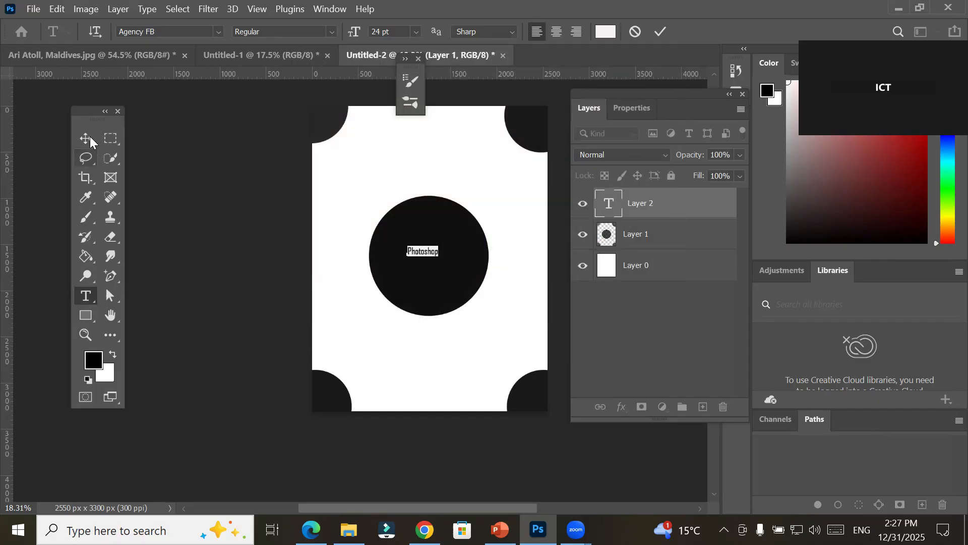
Set the "Photoshop" text size to 60 pt and centre the text within the black circle
left_click(417, 31)
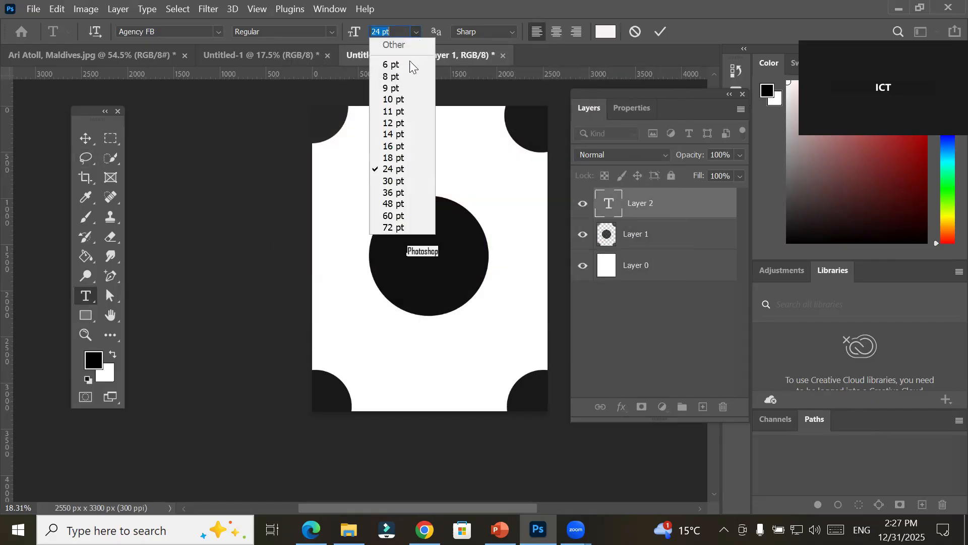
left_click(394, 214)
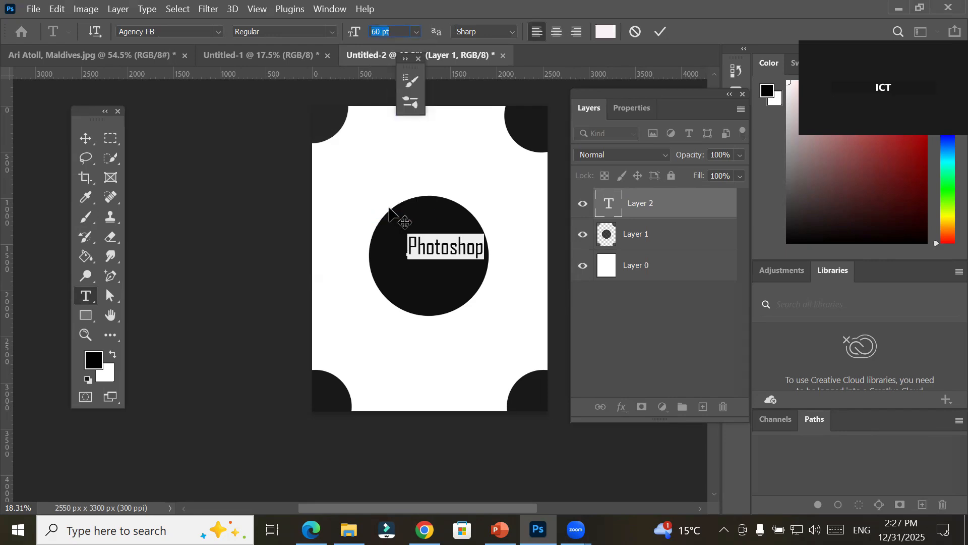
key("ctrl+Return")
left_click_drag(408, 247, 406, 251)
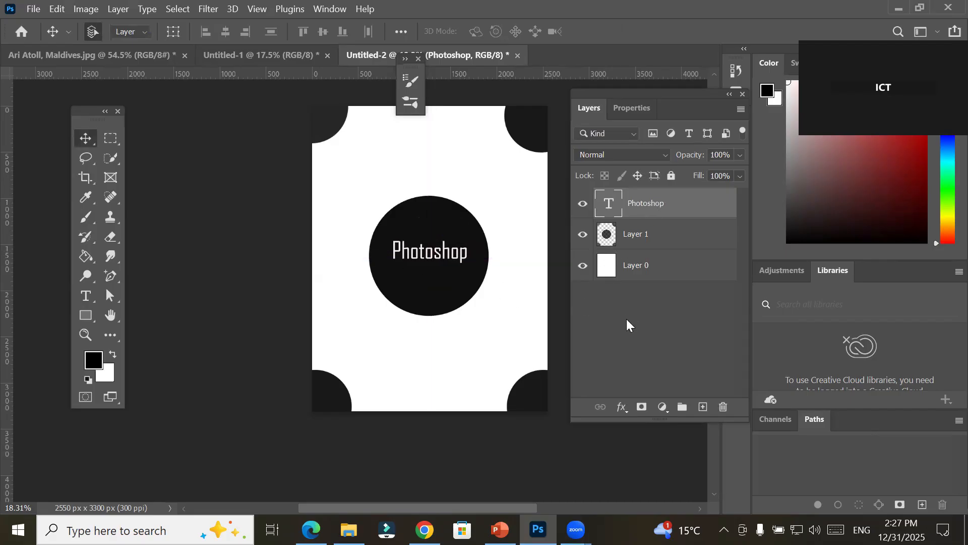
Select Layer 1, which holds the black circles, and hide it
left_click(626, 237)
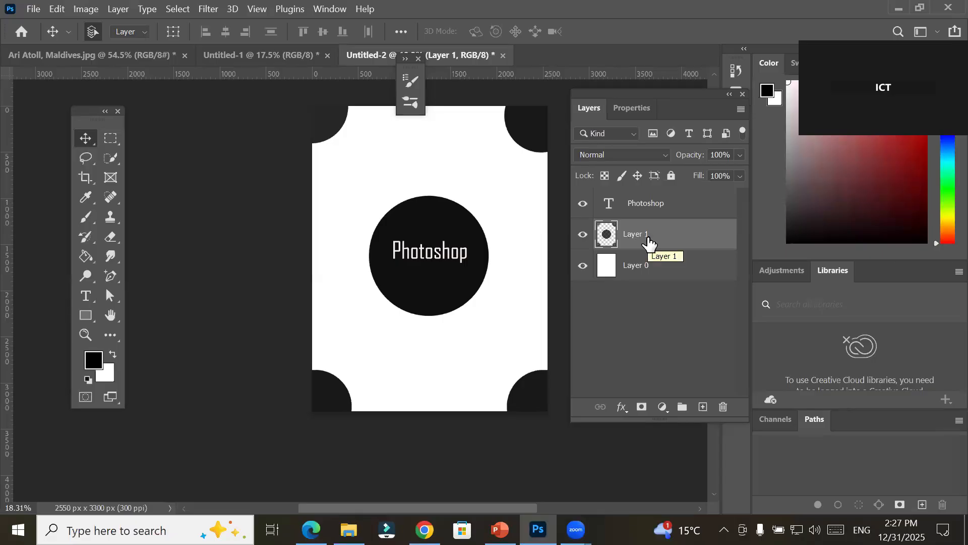
left_click(583, 235)
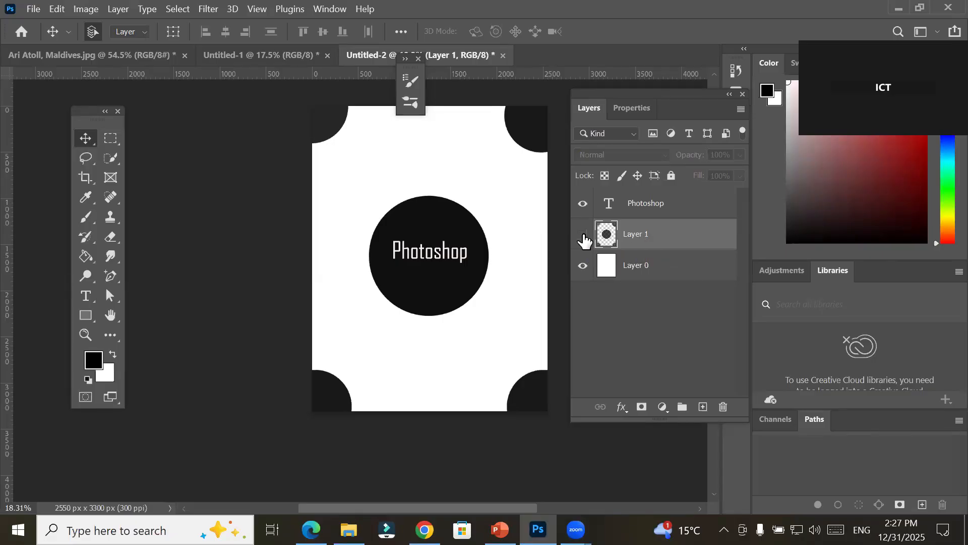
Toggle the visibility of Layer 1 on and off to compare the page with and without the black circles
left_click(584, 237)
left_click(584, 237)
left_click(584, 237)
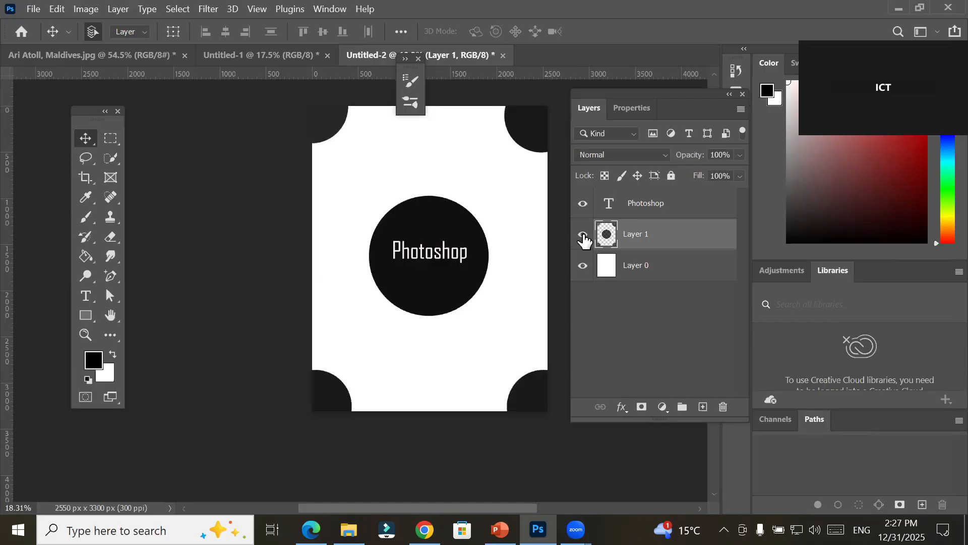
left_click(584, 237)
left_click(584, 237)
left_click(584, 237)
left_click(584, 237)
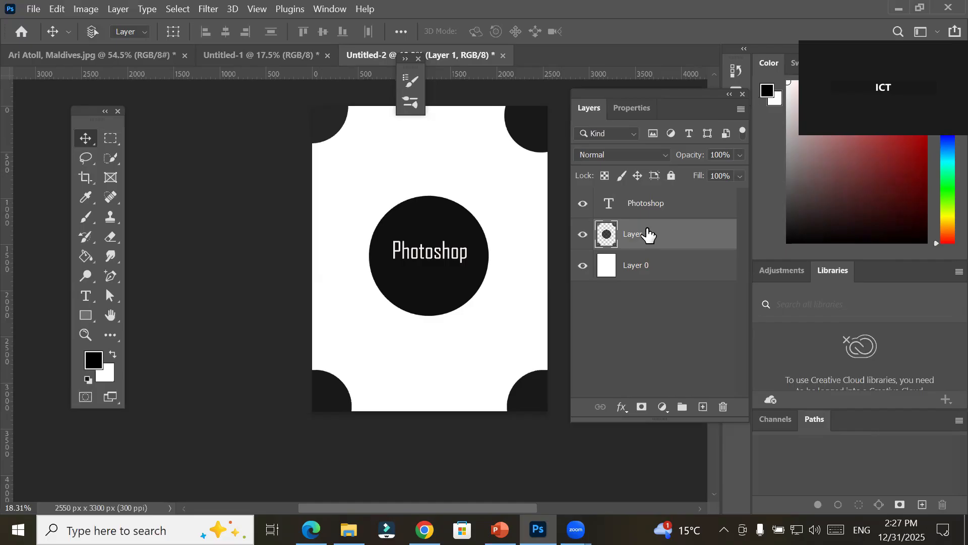
Scale Layer 1 proportionally about its centre to about 69.5% and keep Layer 1 selected
key("ctrl+t")
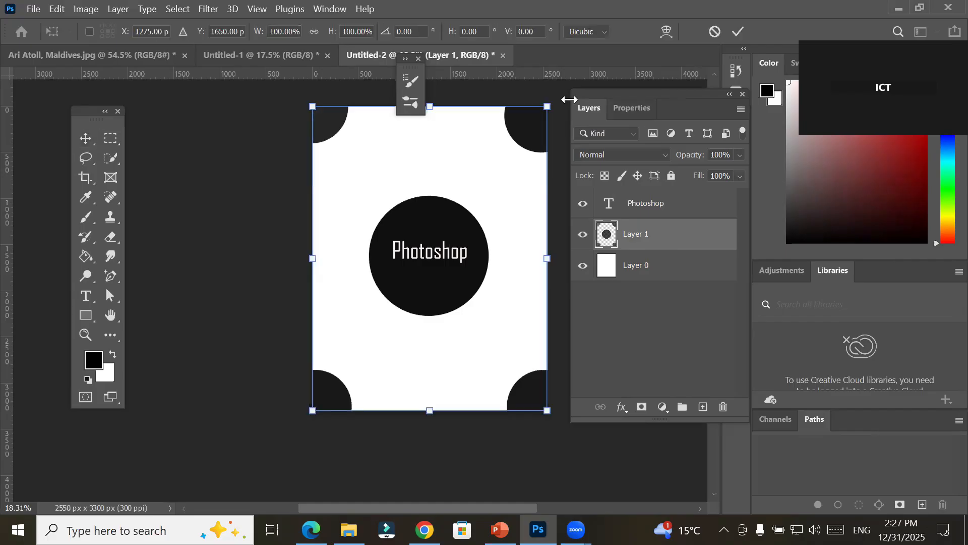
left_click_drag(547, 107, 516, 151)
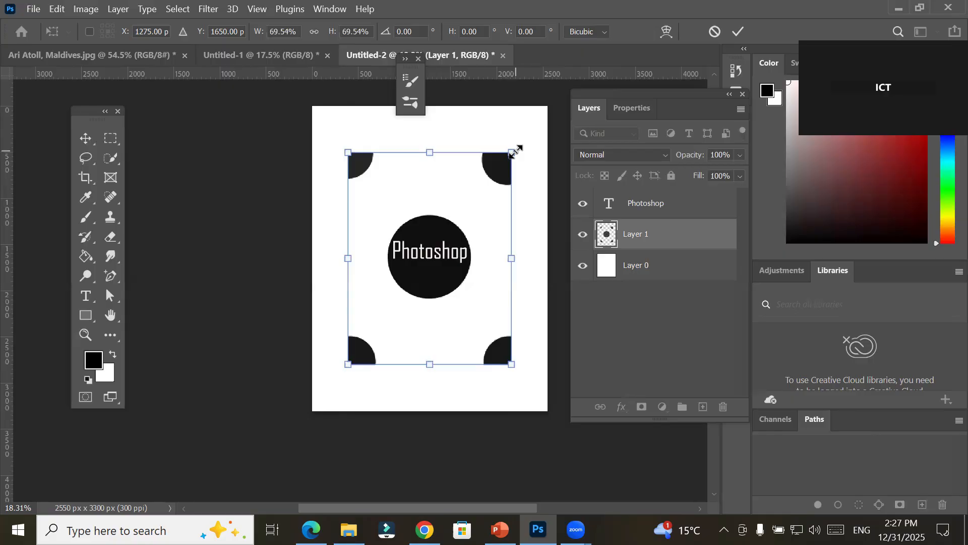
left_click(655, 281)
left_click(652, 281)
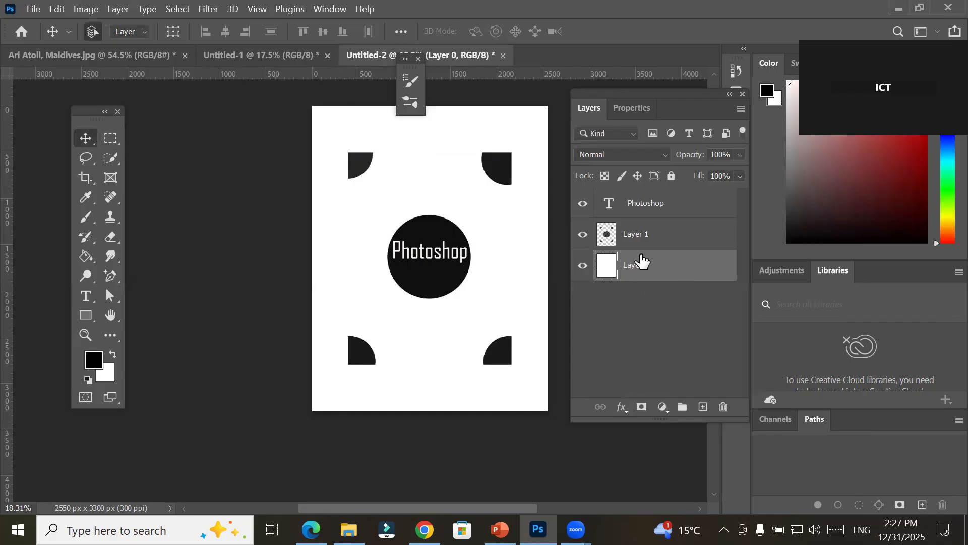
left_click(635, 235)
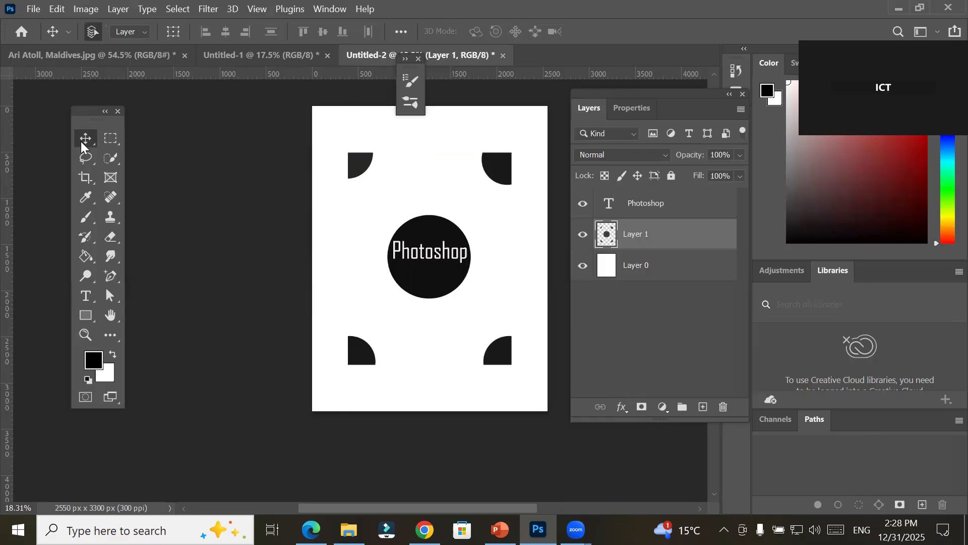
Shrink the Layer 1 pattern further to about 34% and place it in the page's lower-right corner
left_click_drag(434, 288, 388, 338)
left_click(472, 217)
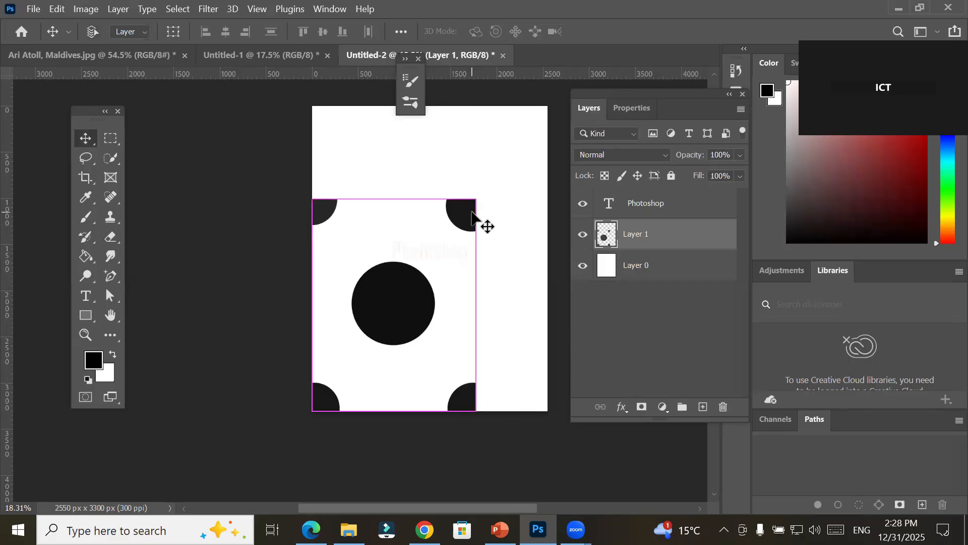
key("ctrl+t")
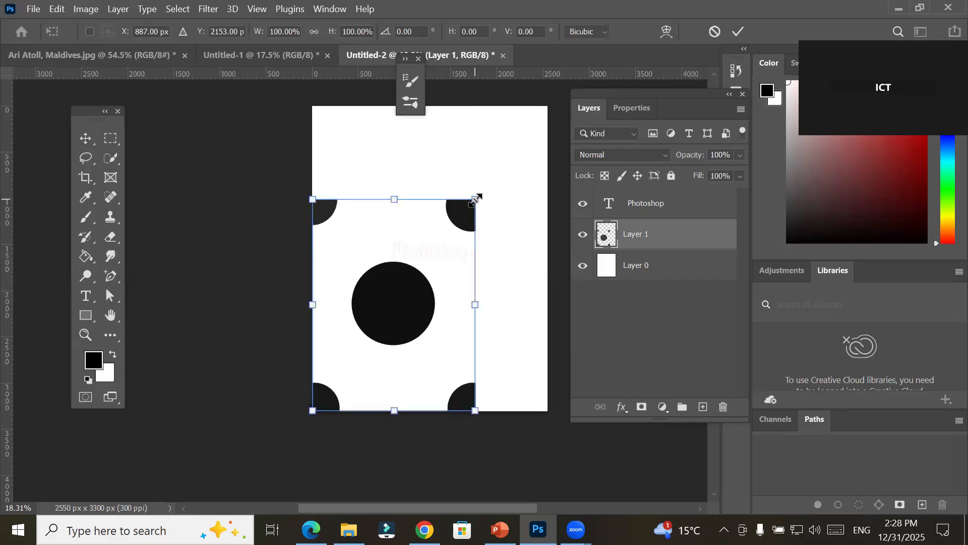
left_click_drag(476, 200, 368, 339)
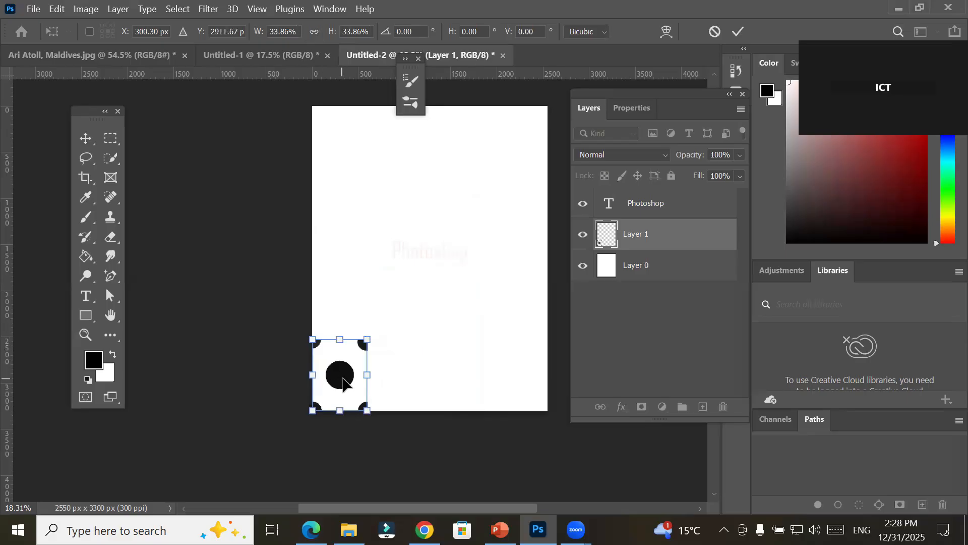
left_click_drag(346, 389, 515, 388)
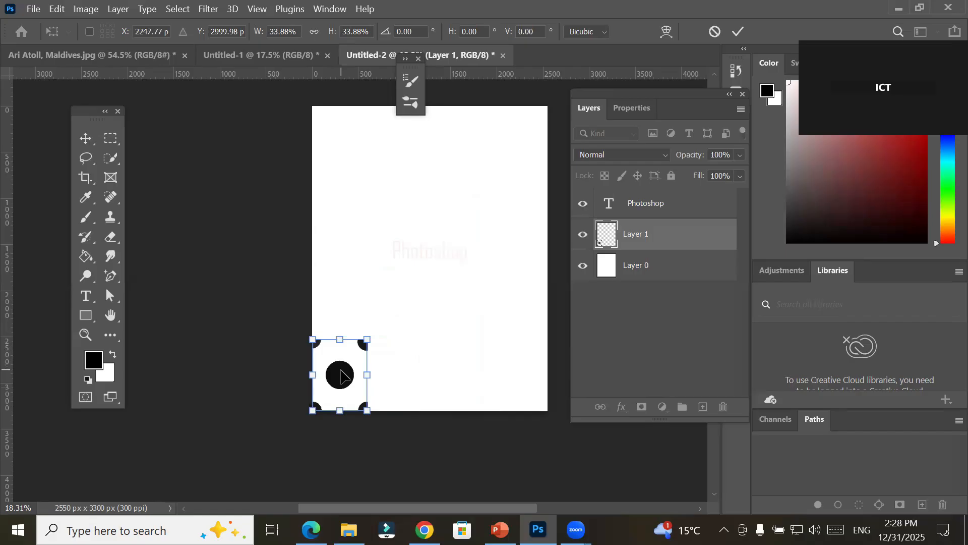
left_click_drag(341, 376, 520, 373)
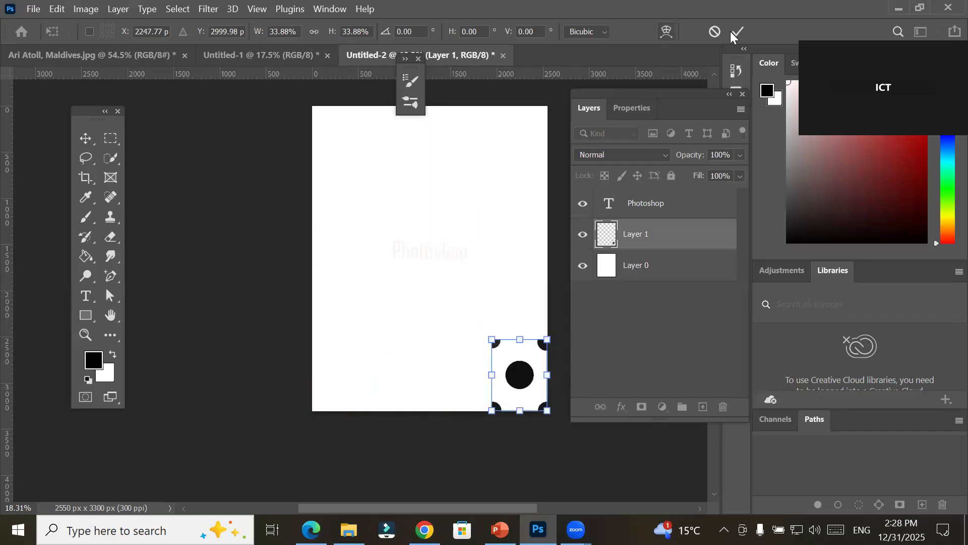
left_click(743, 30)
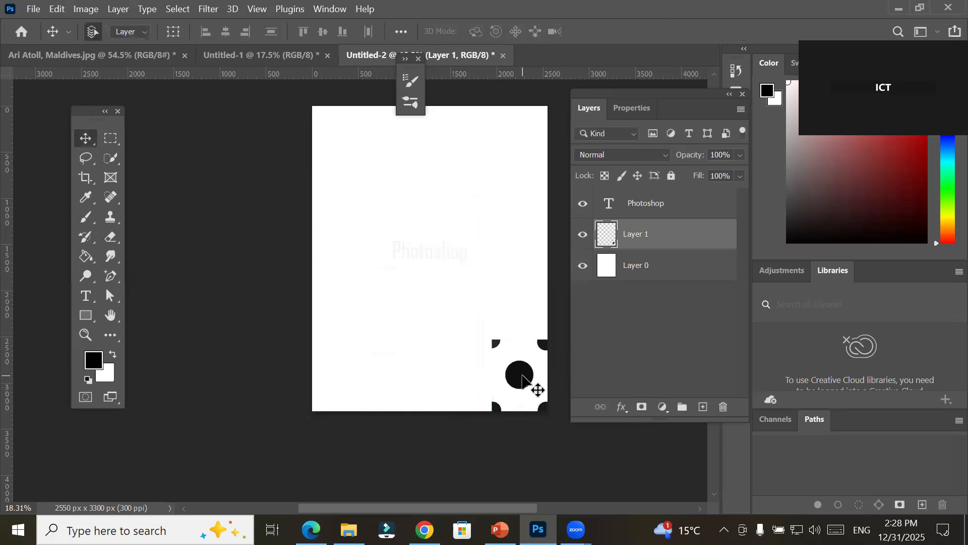
Duplicate the small circle pattern into the other three corners of the page
left_click_drag(522, 378, 336, 379)
left_click_drag(337, 345, 346, 147)
Duplicate the pattern to the middle of the page and enlarge that copy to about 309% behind the Photoshop text
left_click_drag(348, 147, 415, 252)
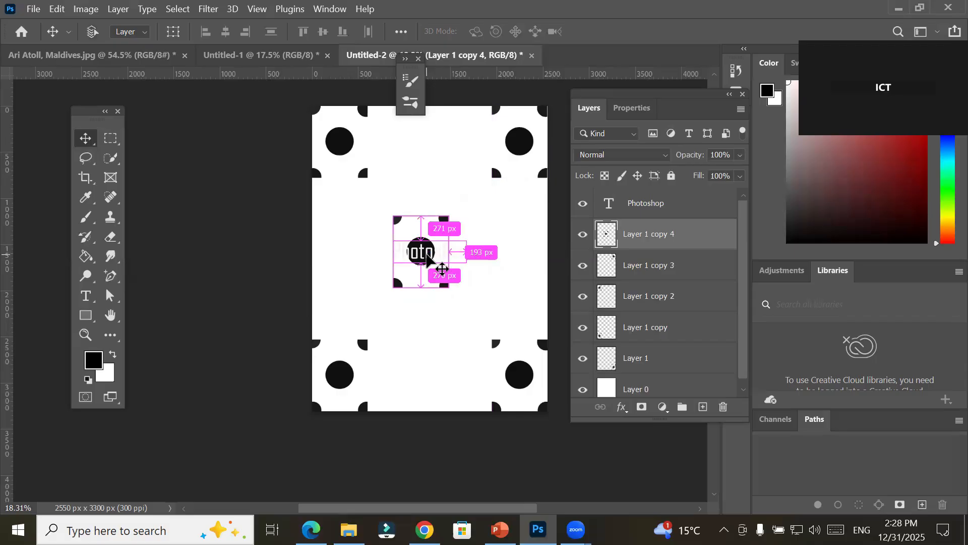
key("ctrl+t")
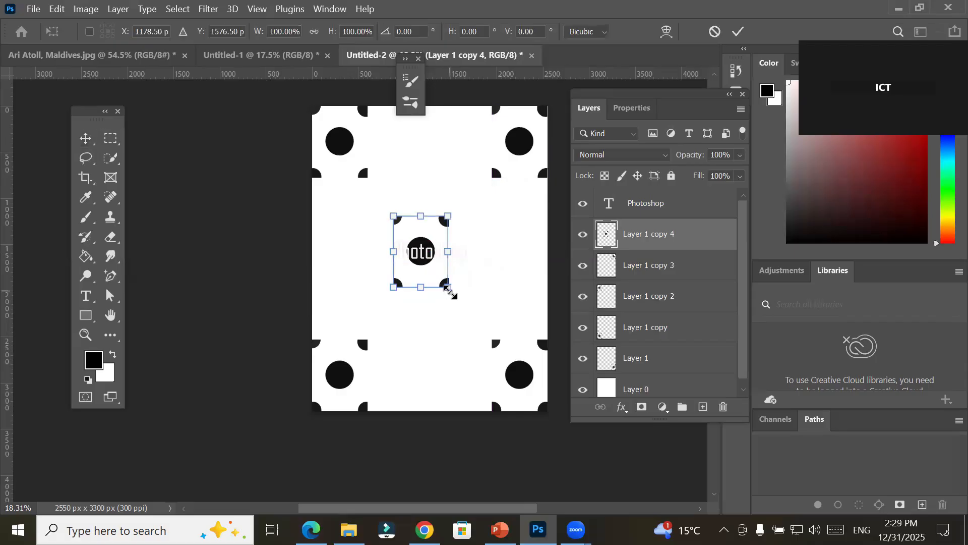
left_click_drag(448, 289, 506, 366)
left_click_drag(410, 282, 419, 288)
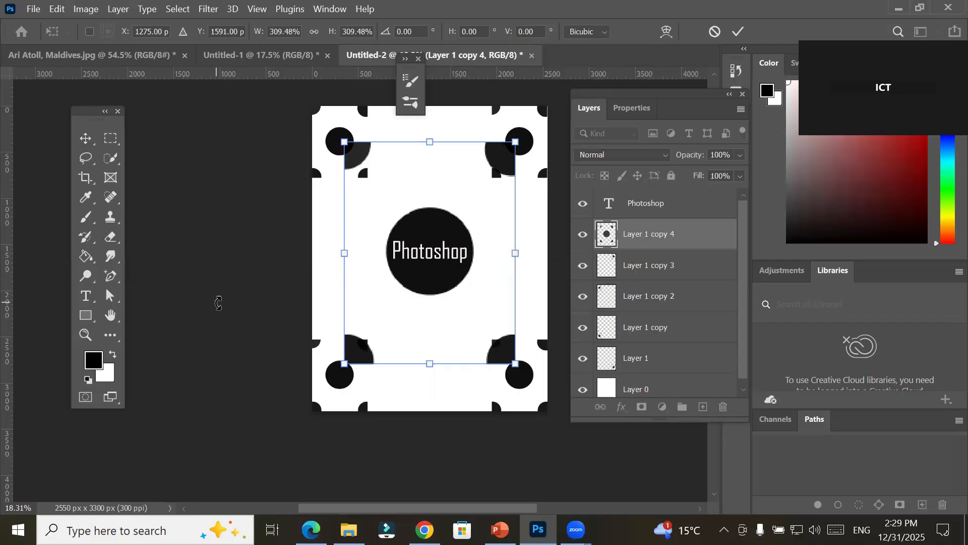
left_click(659, 389)
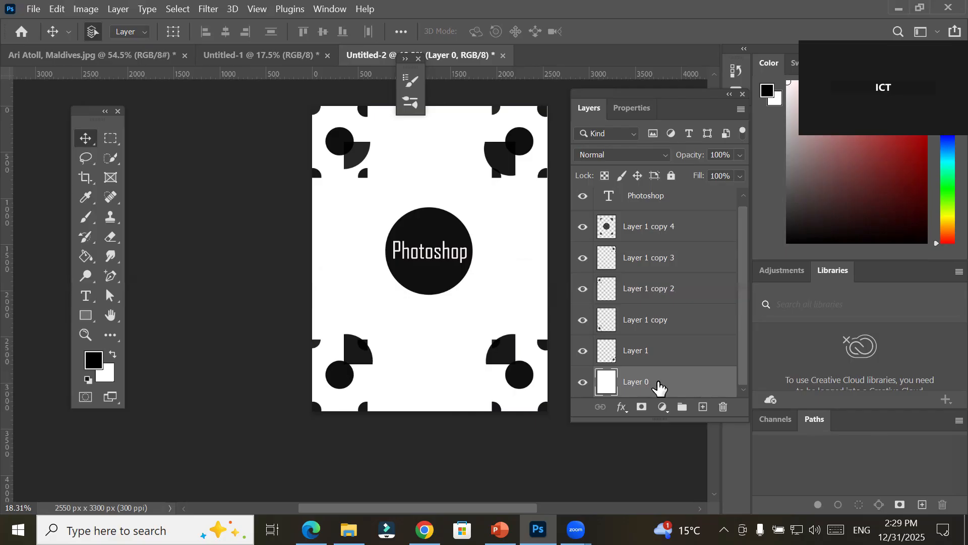
Toggle the visibility of Layer 1 copy 4 to compare, and delete that layer
left_click(583, 228)
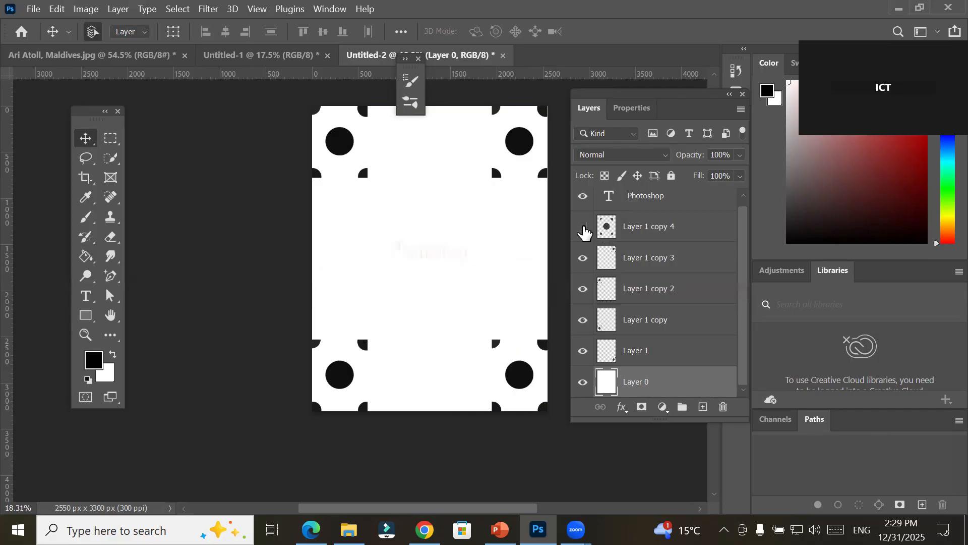
left_click(583, 228)
left_click(584, 228)
left_click(583, 228)
left_click(584, 228)
left_click(583, 228)
left_click(584, 228)
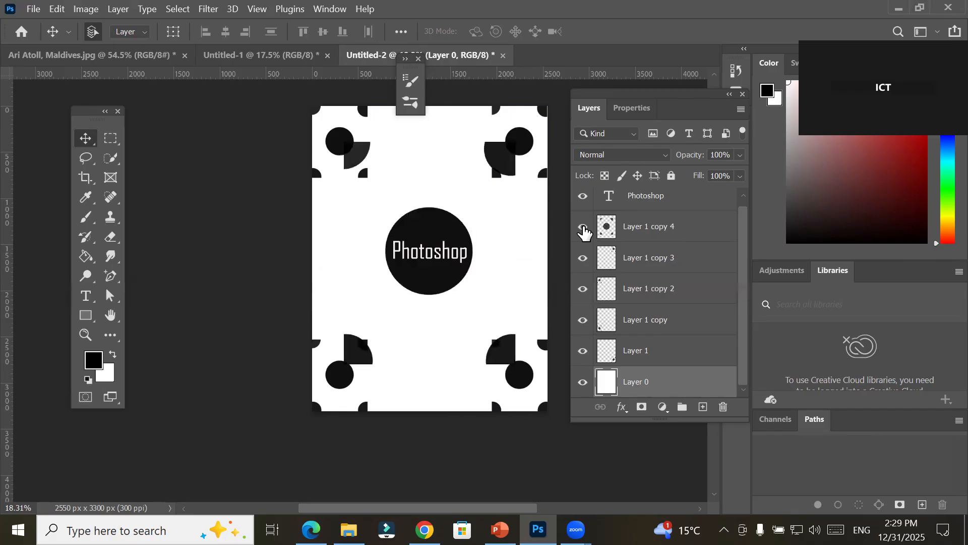
left_click_drag(643, 225, 729, 416)
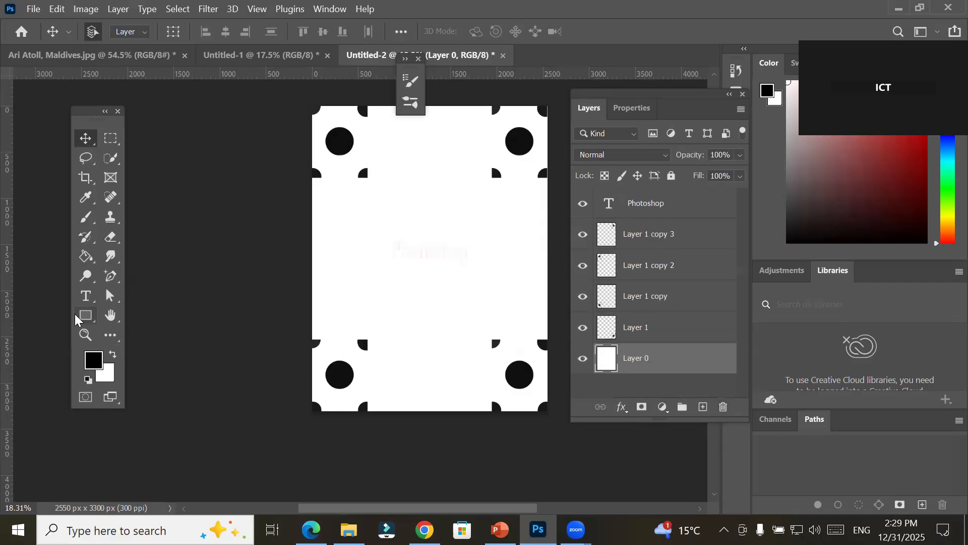
Switch to the Brush tool and add a new empty layer directly above Layer 1 copy 3
left_click(90, 318)
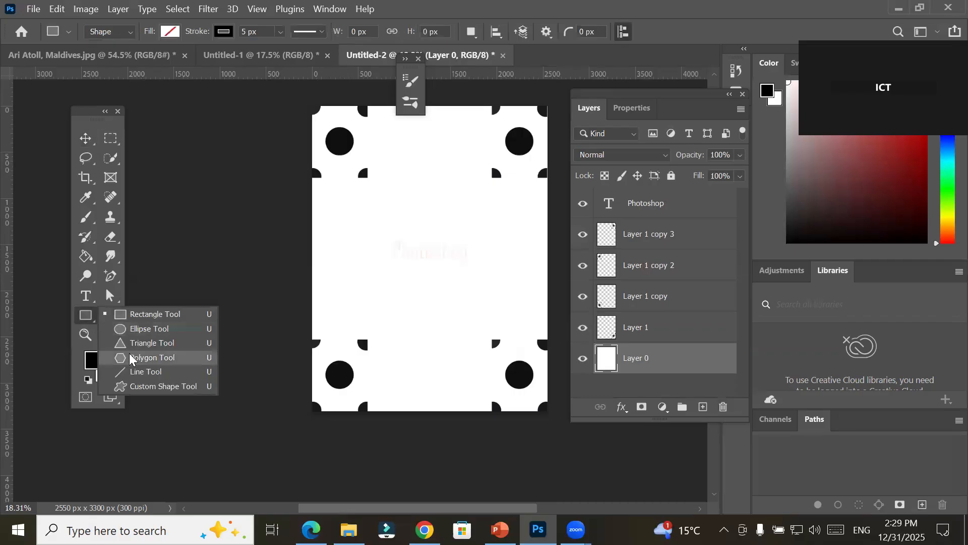
left_click(82, 309)
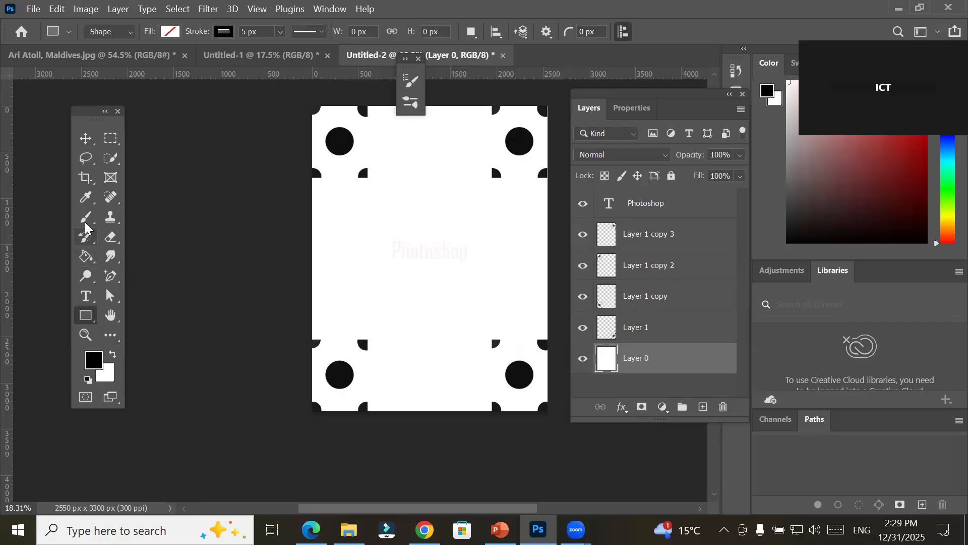
left_click_drag(87, 226, 142, 216)
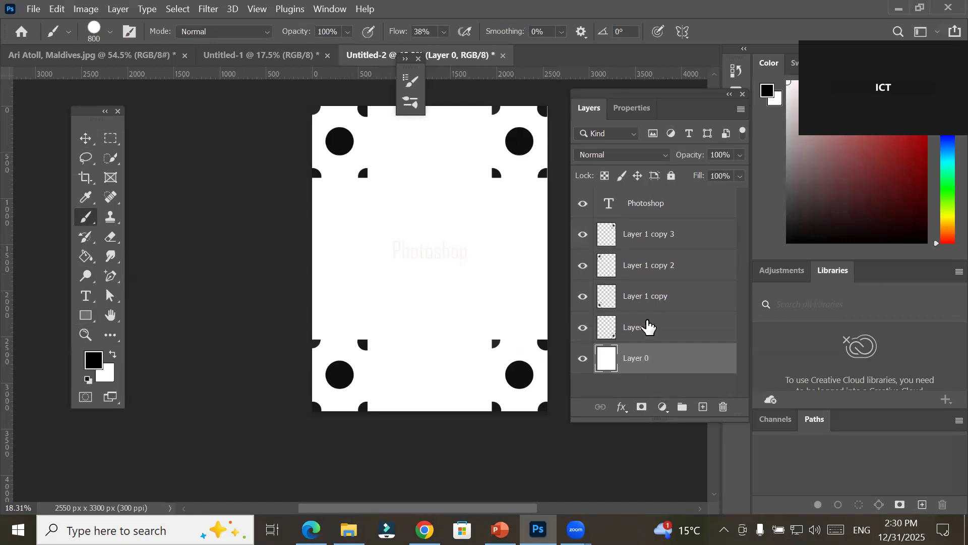
left_click(635, 236)
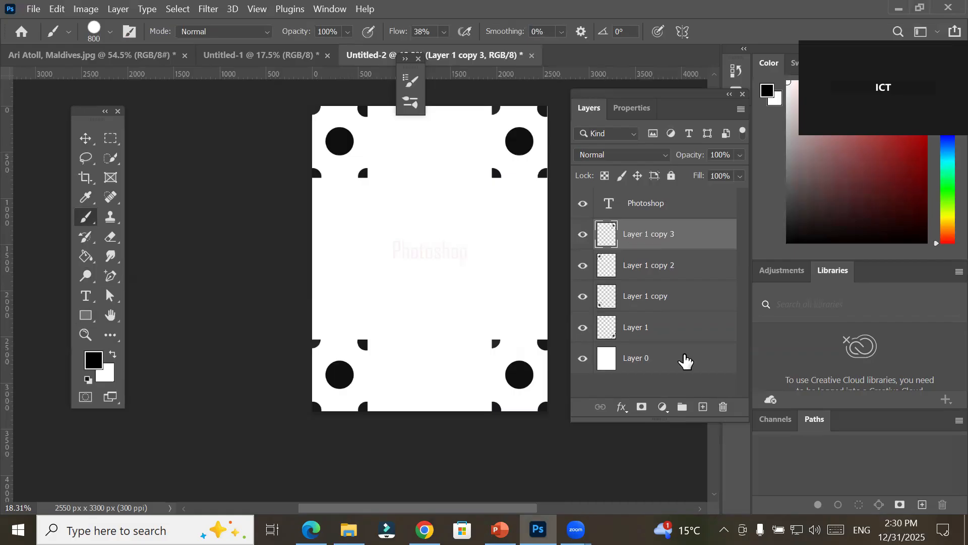
left_click(702, 410)
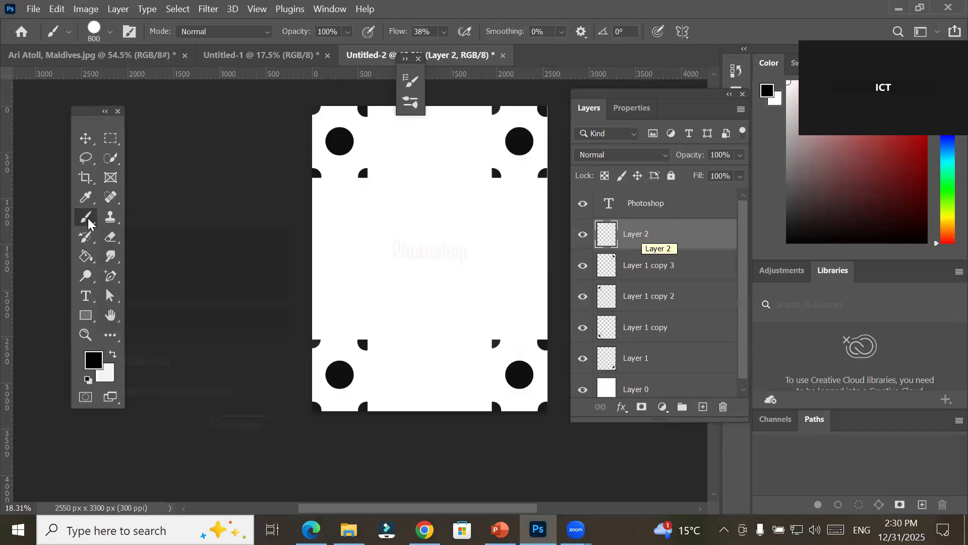
Browse the brush preset groups and choose the Hard Round brush from General Brushes
left_click(110, 32)
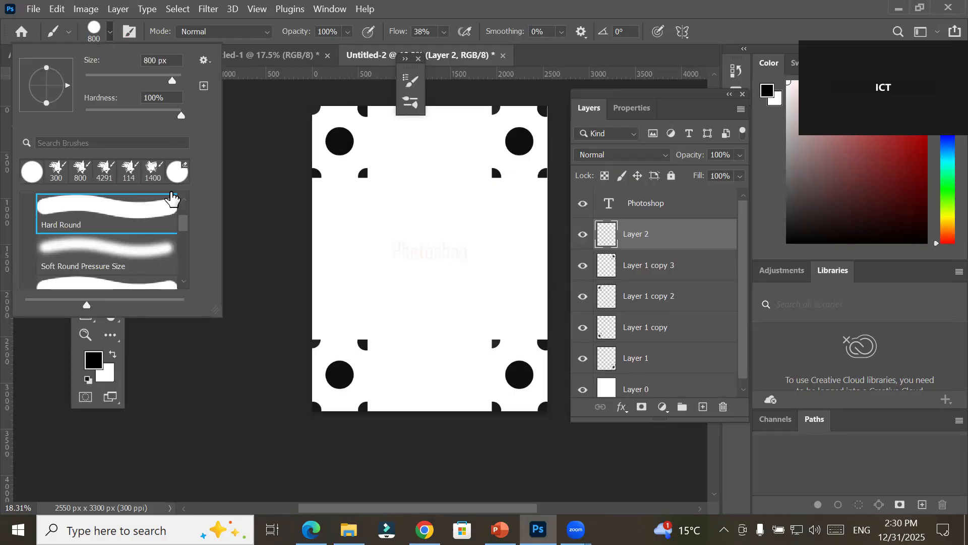
mouse_move(182, 225)
left_mouse_down()
mouse_move(181, 292)
mouse_move(191, 186)
left_mouse_up()
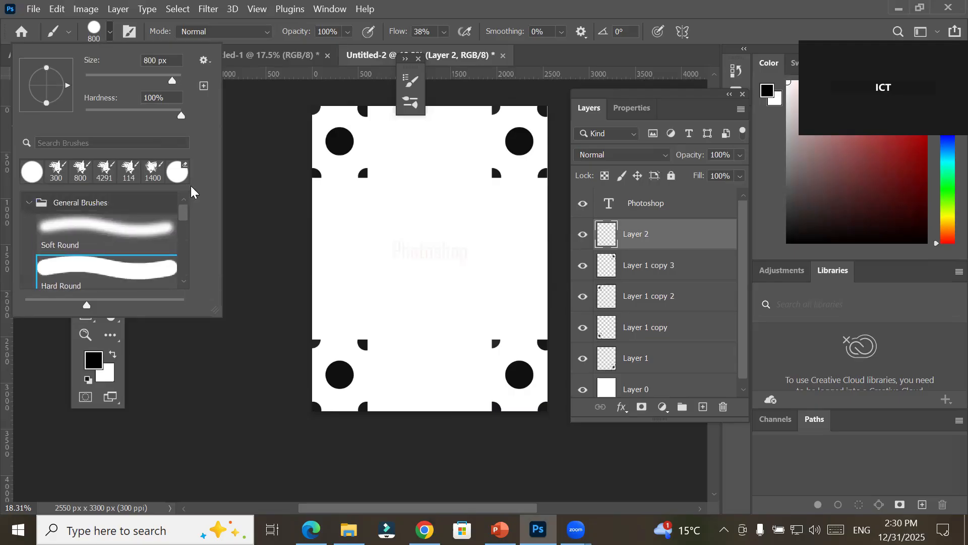
scroll(189, 243, "down", 3)
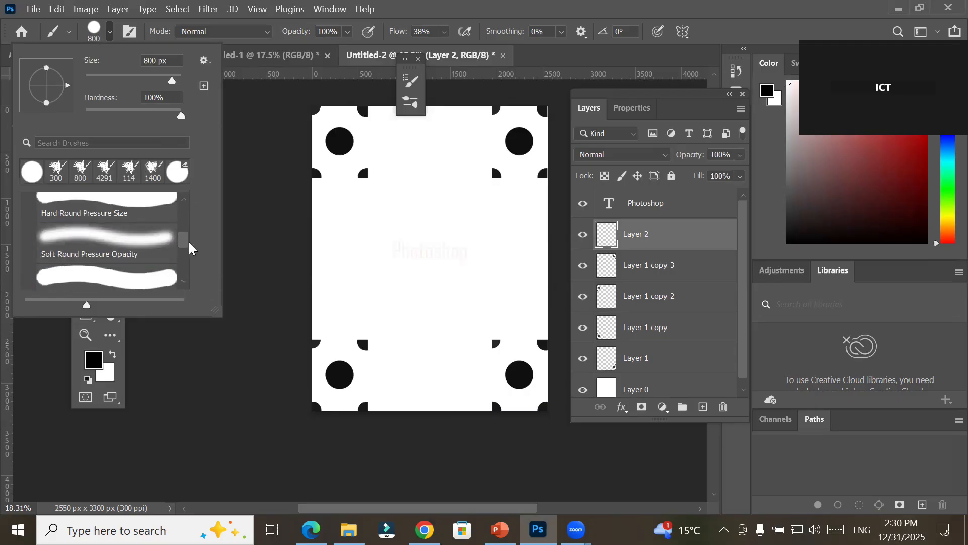
left_click(412, 102)
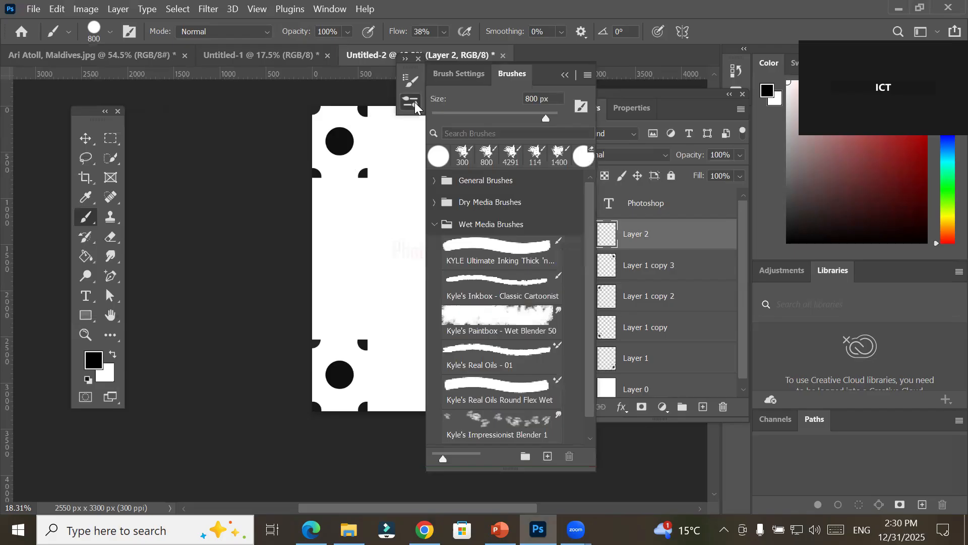
left_click(506, 76)
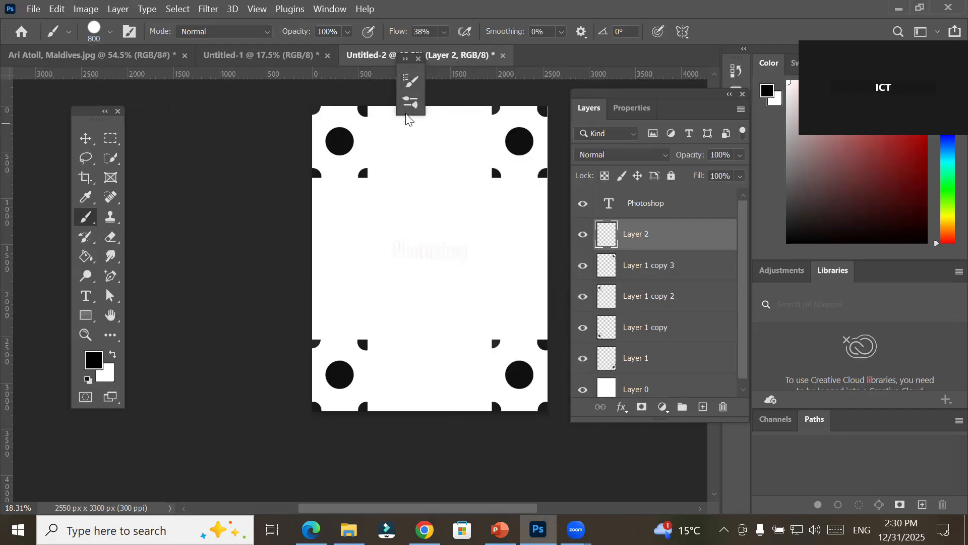
left_click(408, 104)
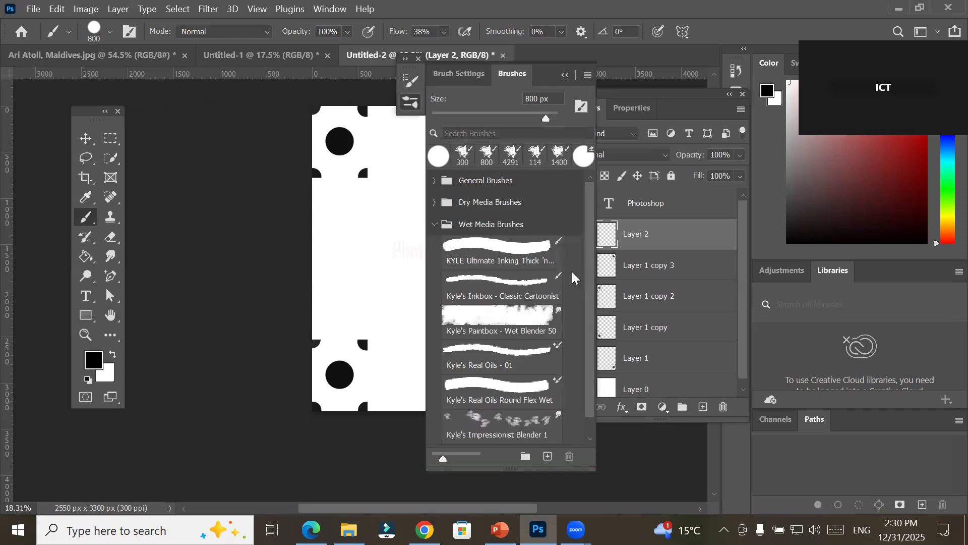
left_click(435, 224)
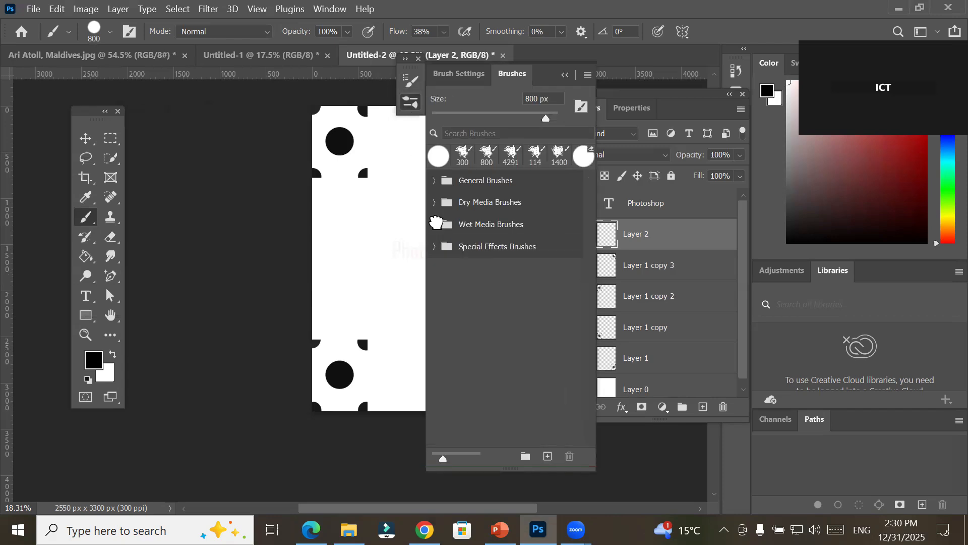
left_click(435, 246)
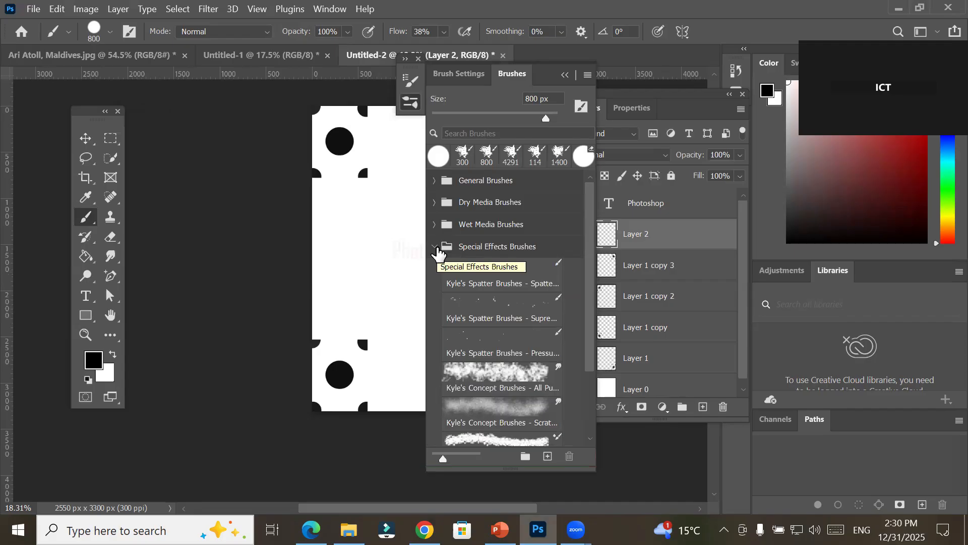
left_click(434, 183)
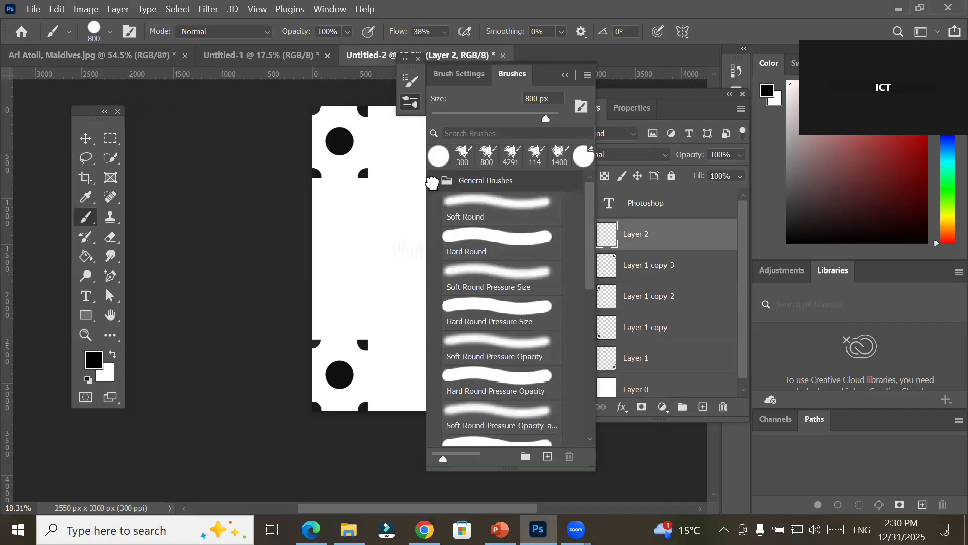
left_click(503, 245)
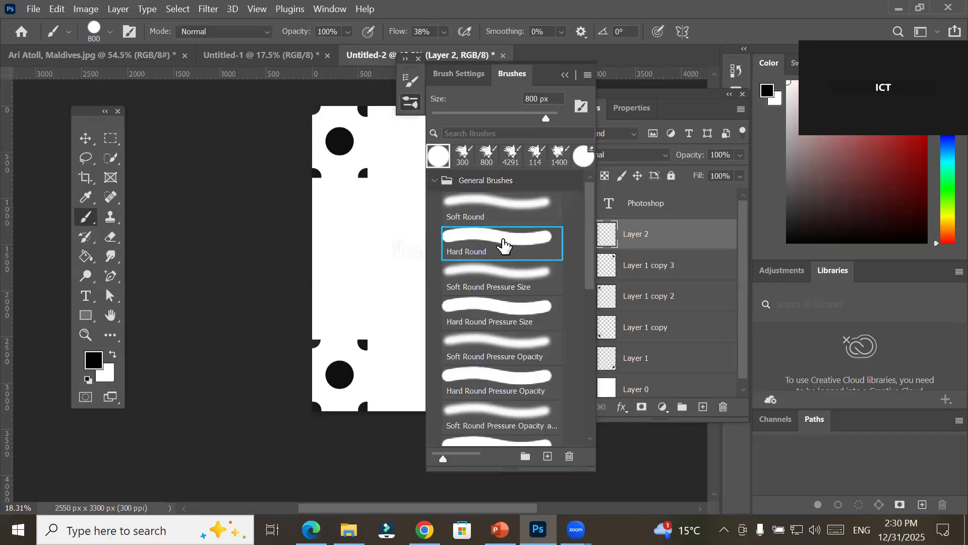
left_click(411, 102)
Flatten the brush tip to an ellipse at a -45° angle with 55% hardness and stamp it once behind the Photoshop text
left_click(110, 32)
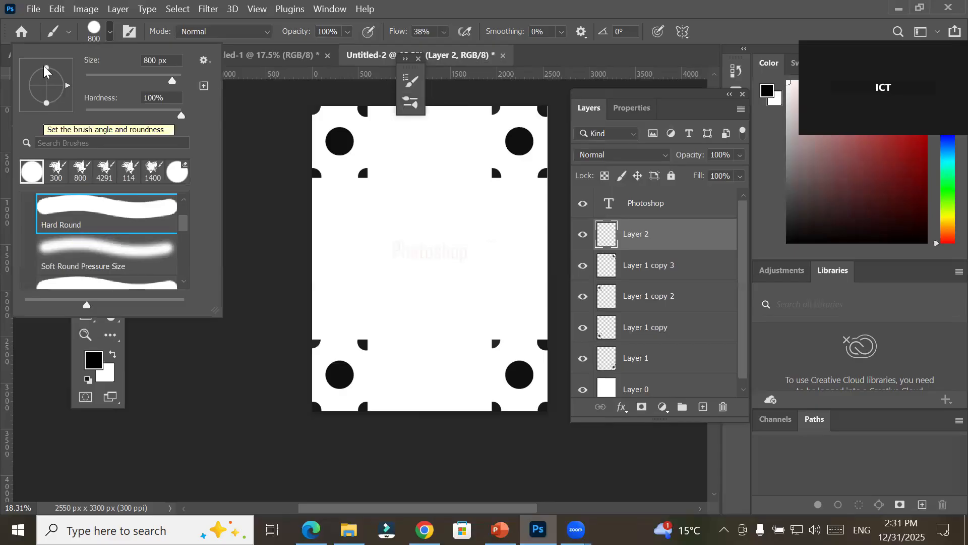
mouse_move(45, 66)
left_mouse_down()
mouse_move(45, 79)
mouse_move(68, 89)
mouse_move(63, 102)
left_mouse_up()
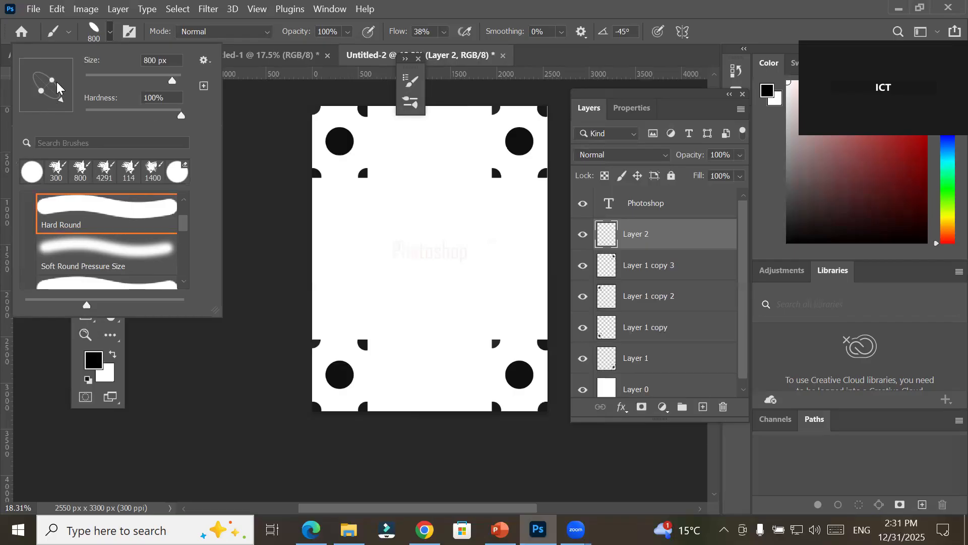
left_click_drag(179, 116, 153, 119)
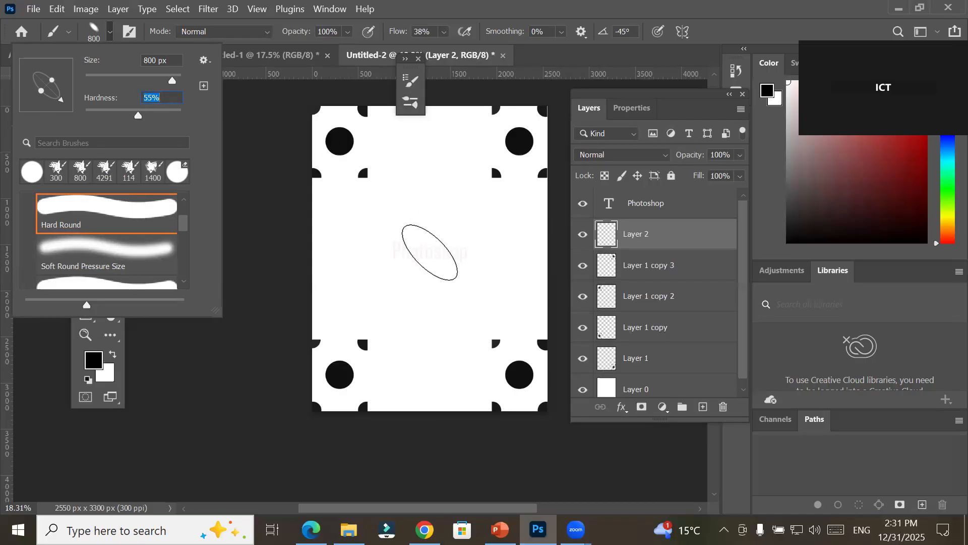
left_click(428, 249)
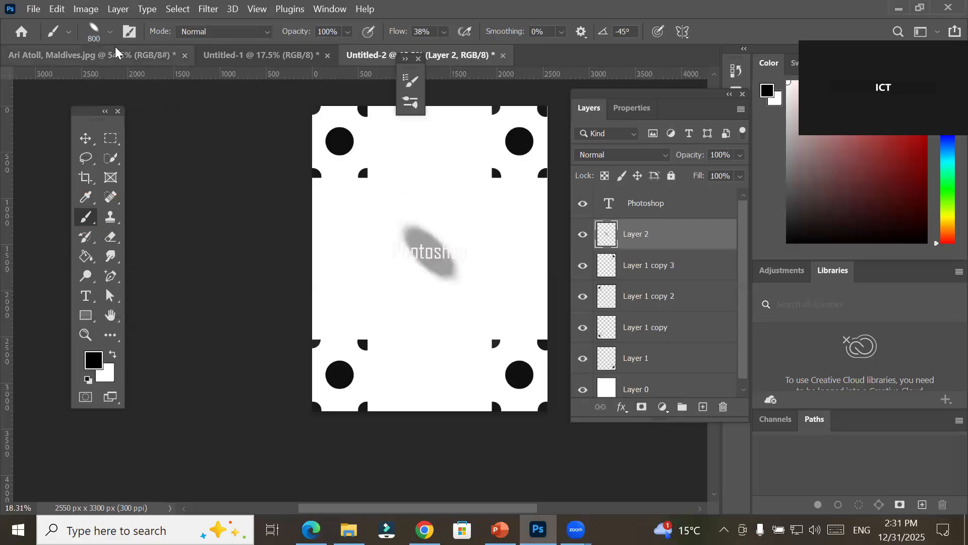
Rotate the elliptical brush tip to 45° and stamp it across the first mark, forming an X shape
left_click(110, 33)
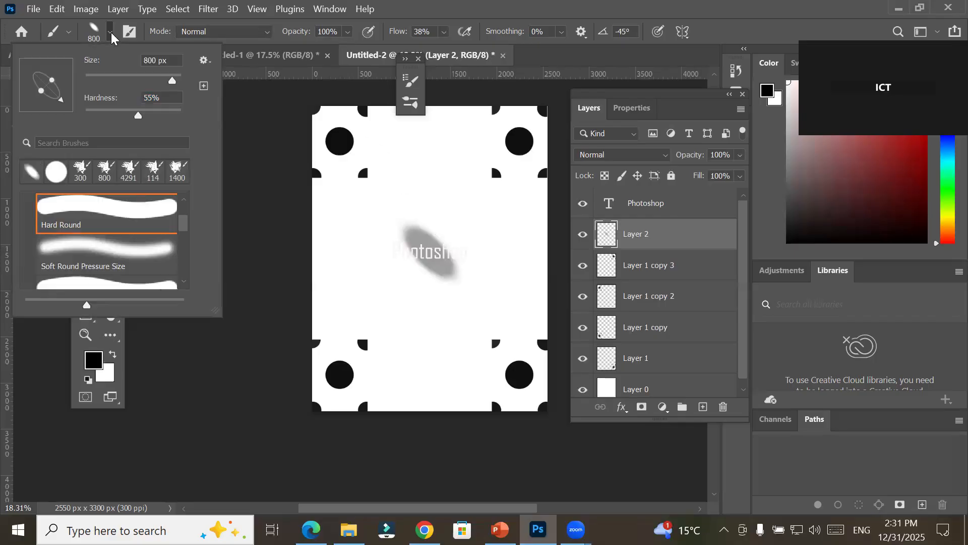
mouse_move(61, 99)
left_mouse_down()
mouse_move(76, 87)
mouse_move(74, 56)
left_mouse_up()
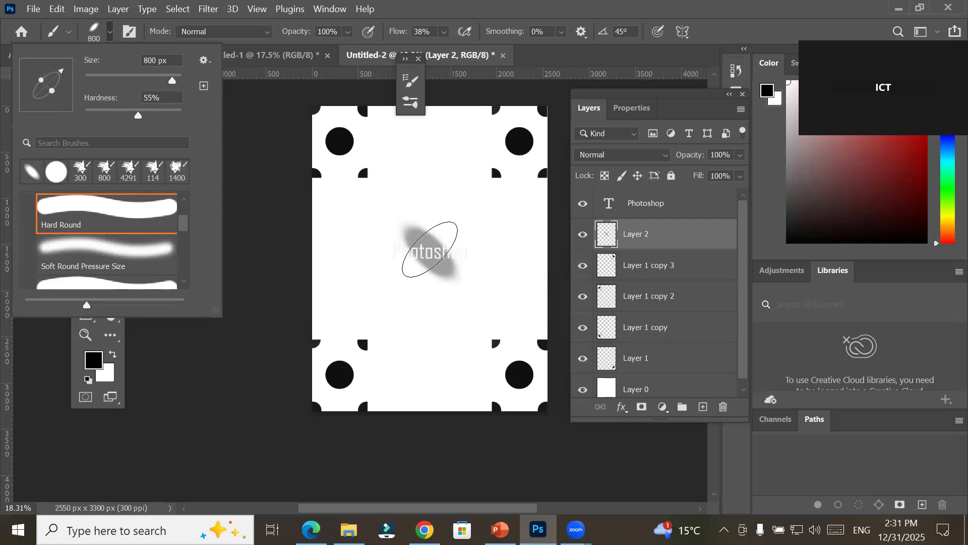
left_click(428, 250)
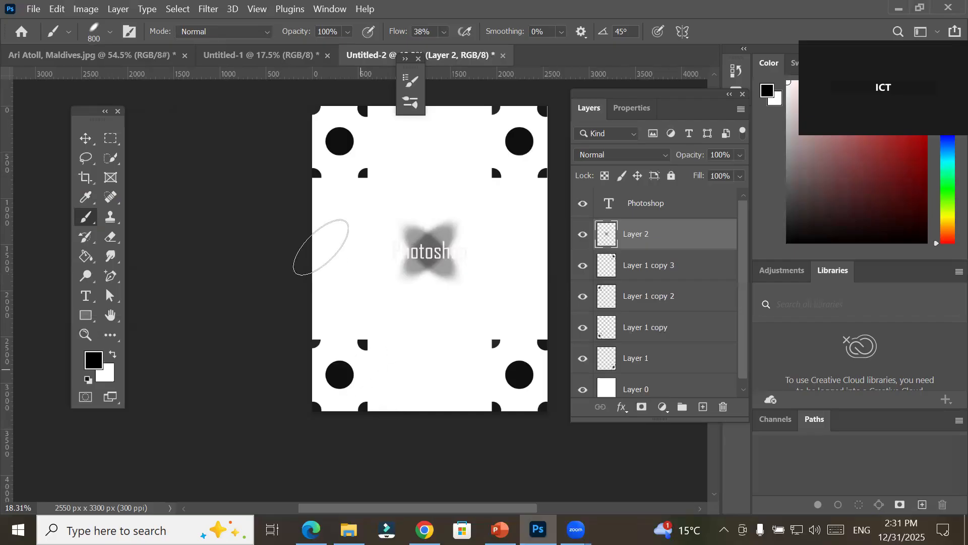
Reduce the brush size to 250 px and paint four connected straight strokes as a black rectangular frame around the Photoshop text
key("bracketleft")
key("bracketleft")
key("bracketleft")
key("bracketleft")
key("bracketleft")
key("bracketleft")
left_click(323, 195)
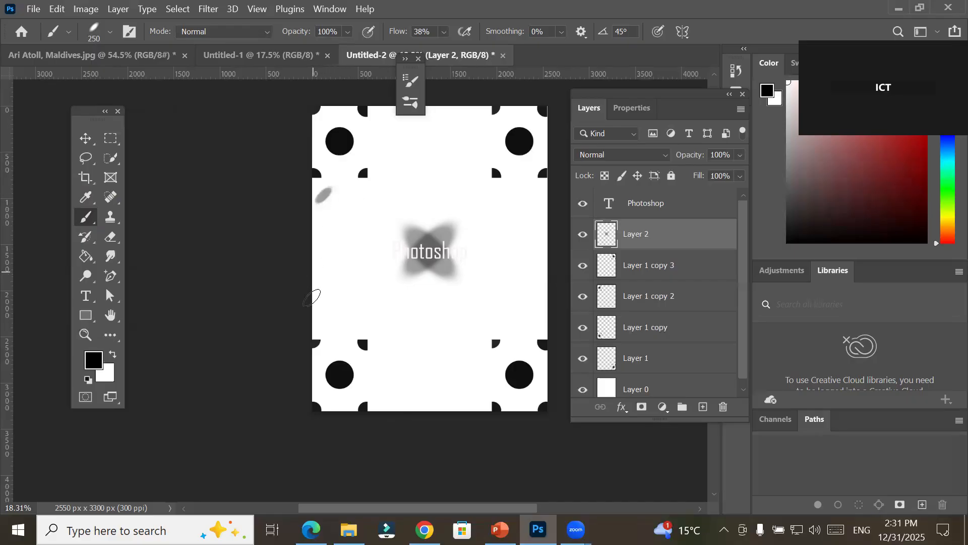
left_click(319, 320, "shift")
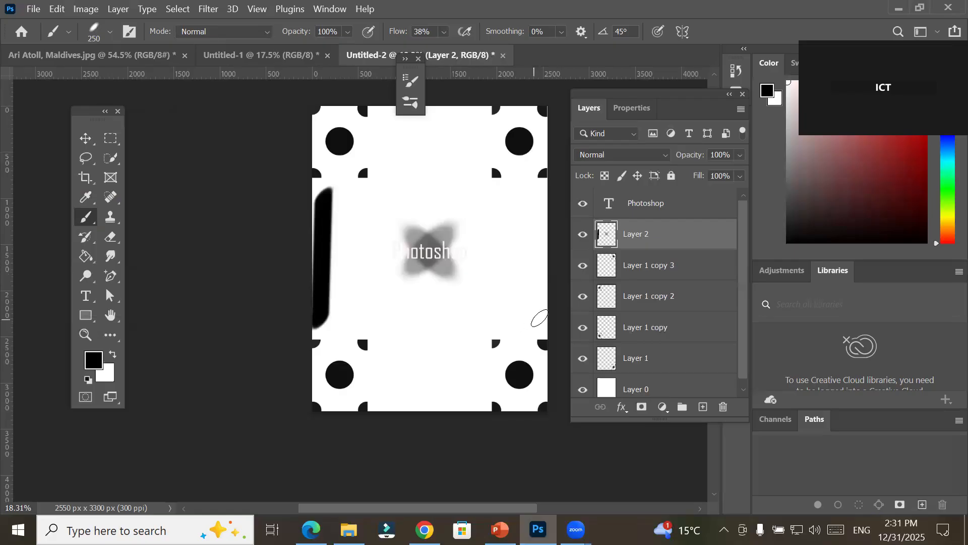
left_click(537, 319, "shift")
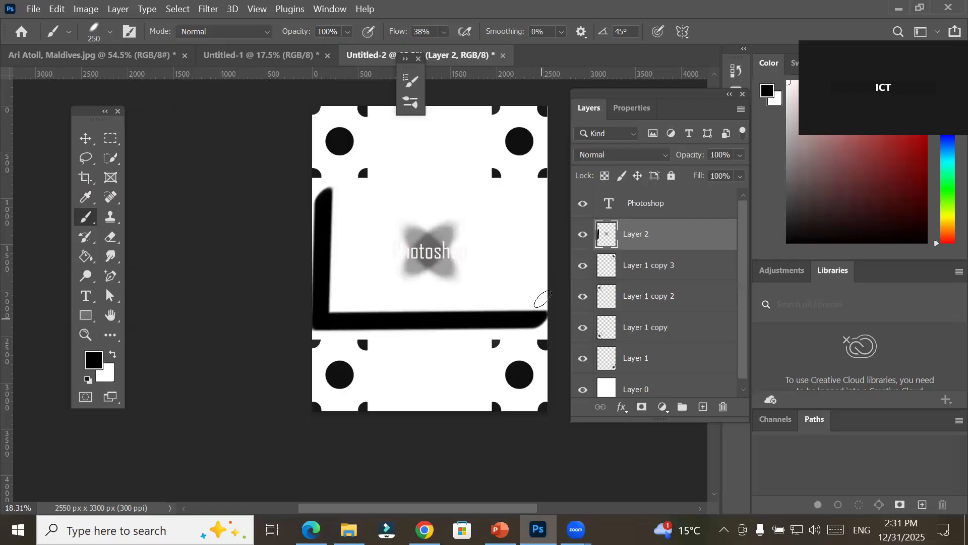
left_click(540, 190, "shift")
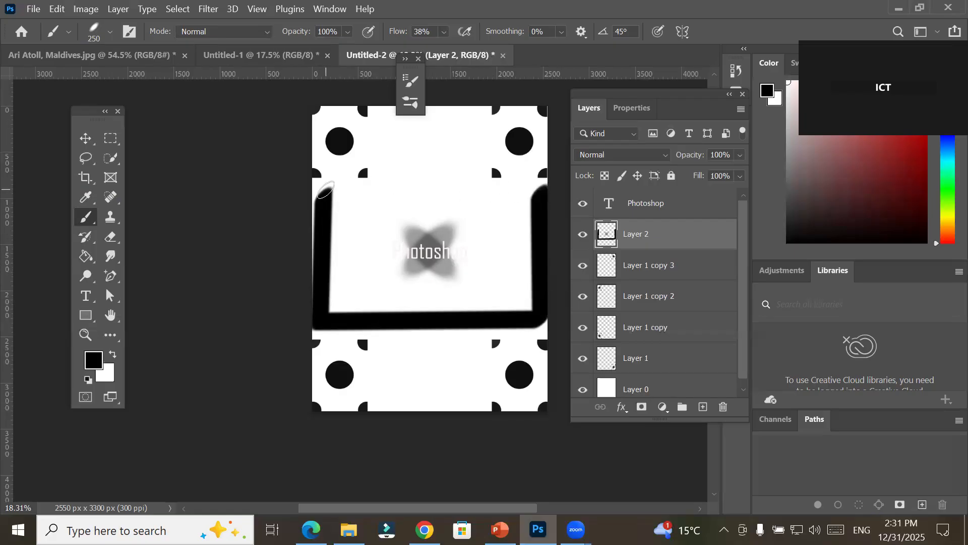
left_click(326, 190, "shift")
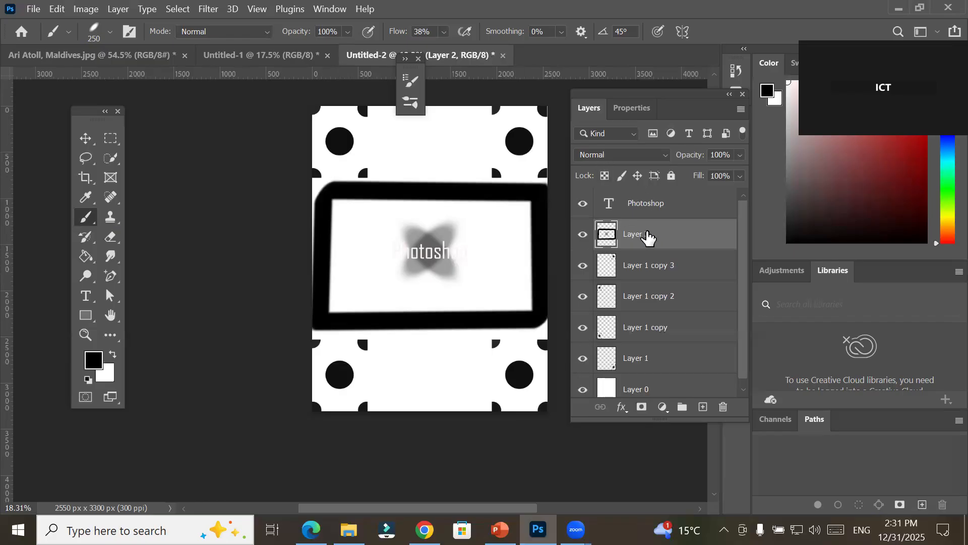
Toggle the visibility of Layer 2 several times to compare the page with and without the brush strokes
left_click(582, 236)
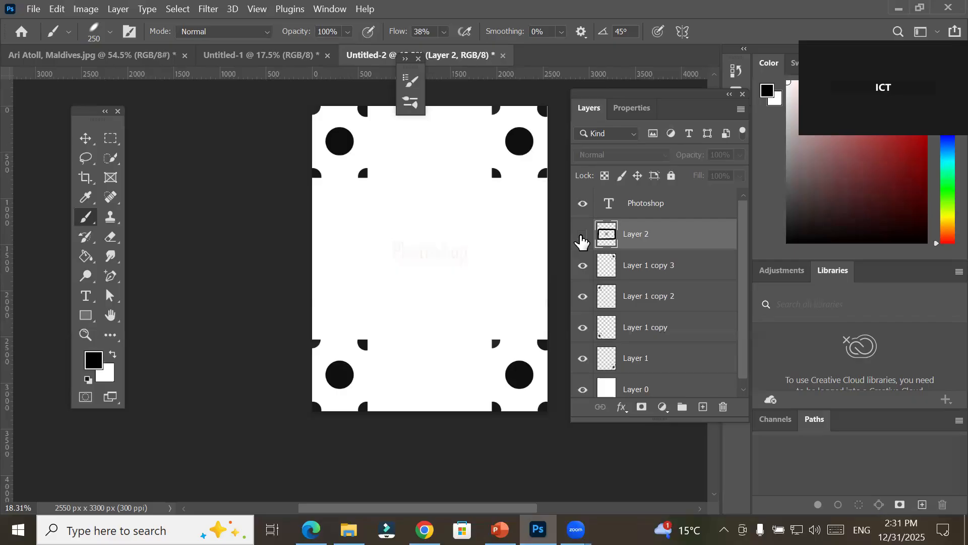
left_click(581, 237)
left_click(581, 237)
left_click(581, 237)
left_click(581, 237)
left_click(582, 236)
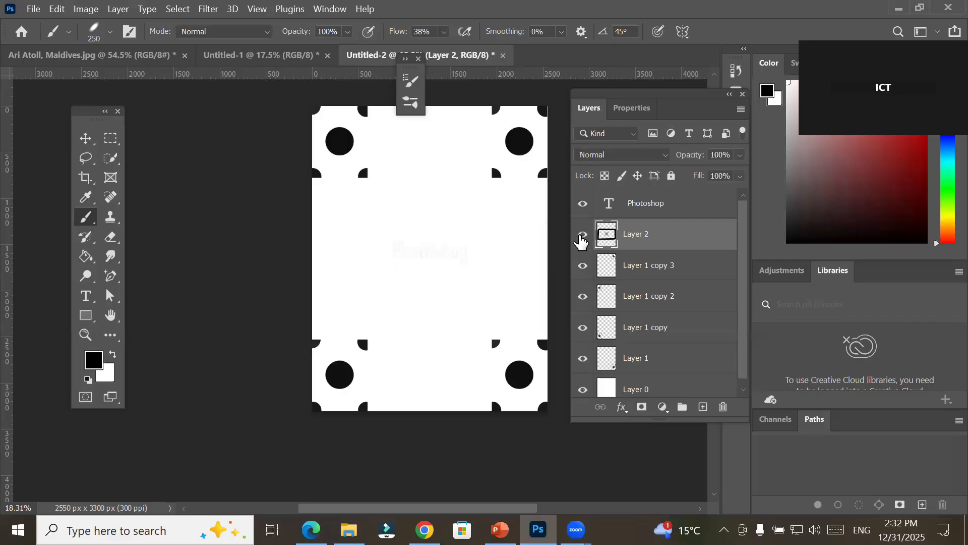
Start placing an embedded image and open the Images folder inside _Graphics on Local Disk (D:)
left_click(33, 11)
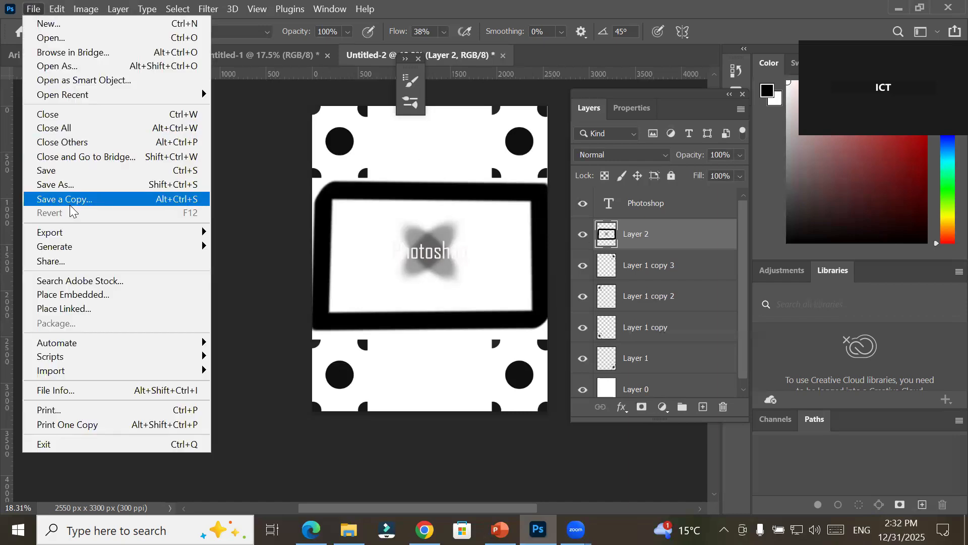
left_click(114, 296)
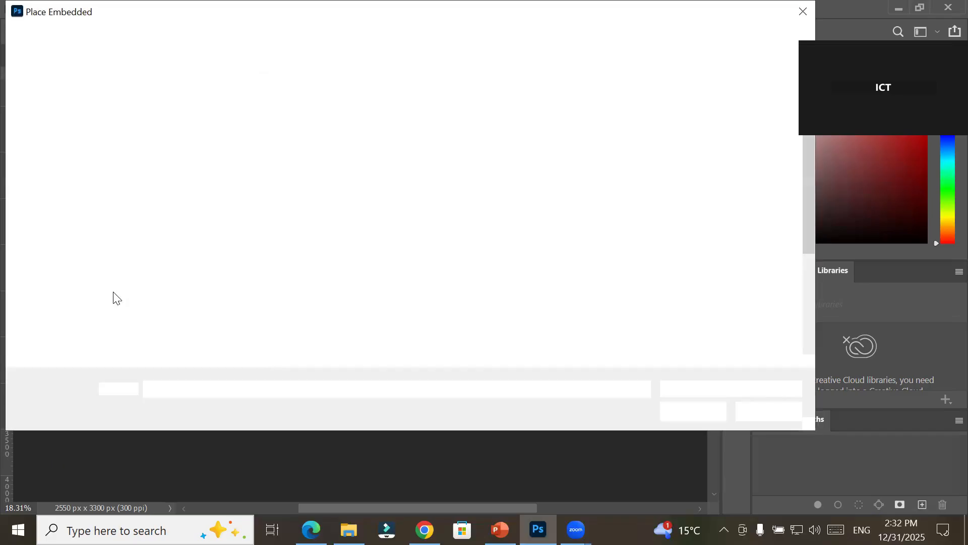
left_click(151, 36)
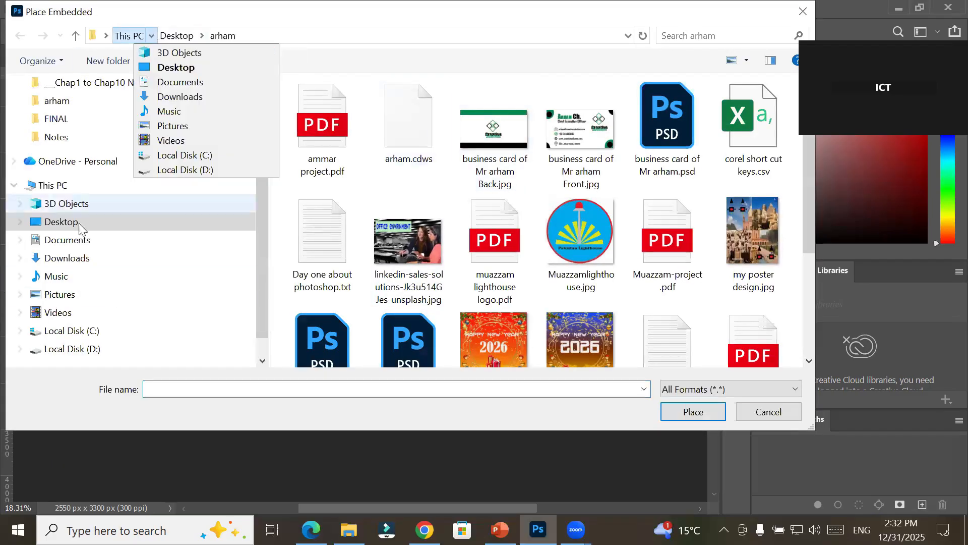
left_click(65, 349)
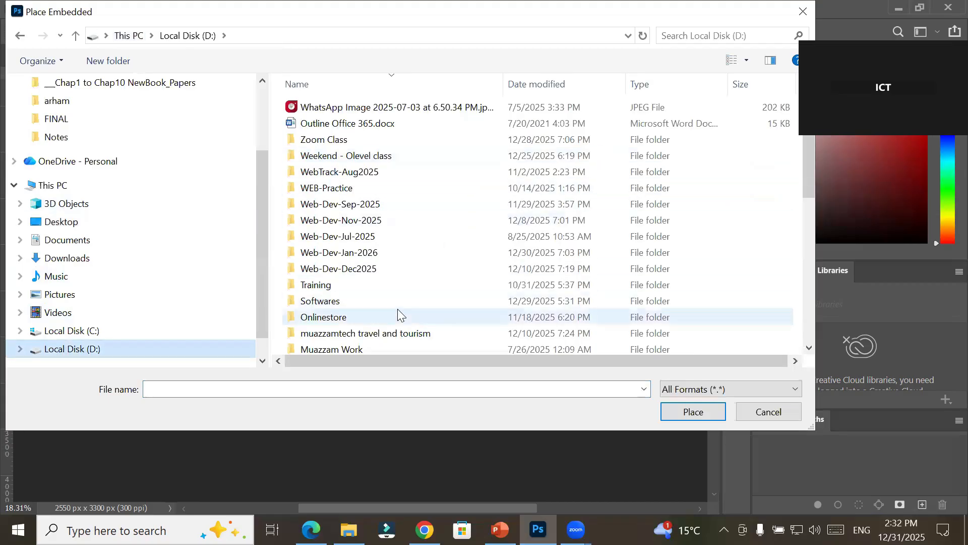
scroll(353, 336, "down", 5)
scroll(341, 339, "down", 2)
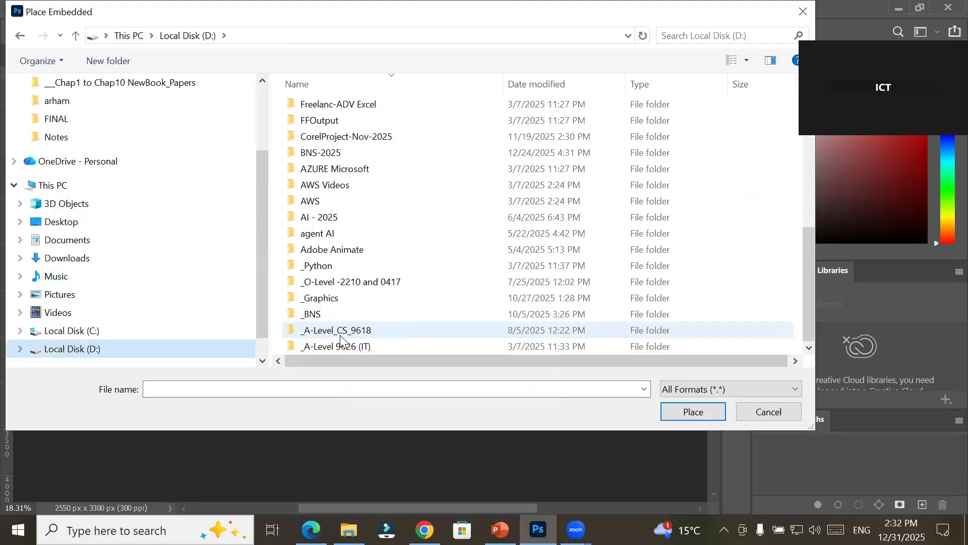
double_click(343, 298)
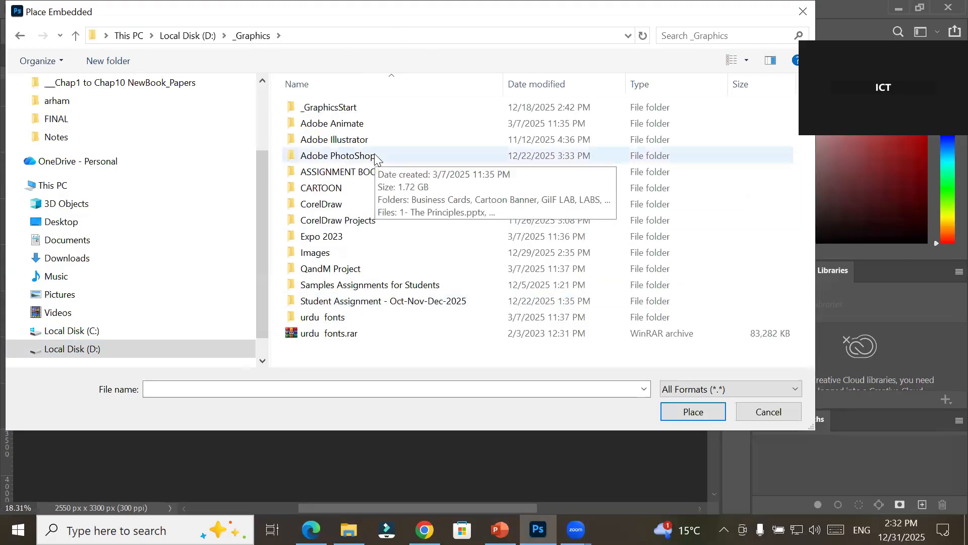
double_click(363, 250)
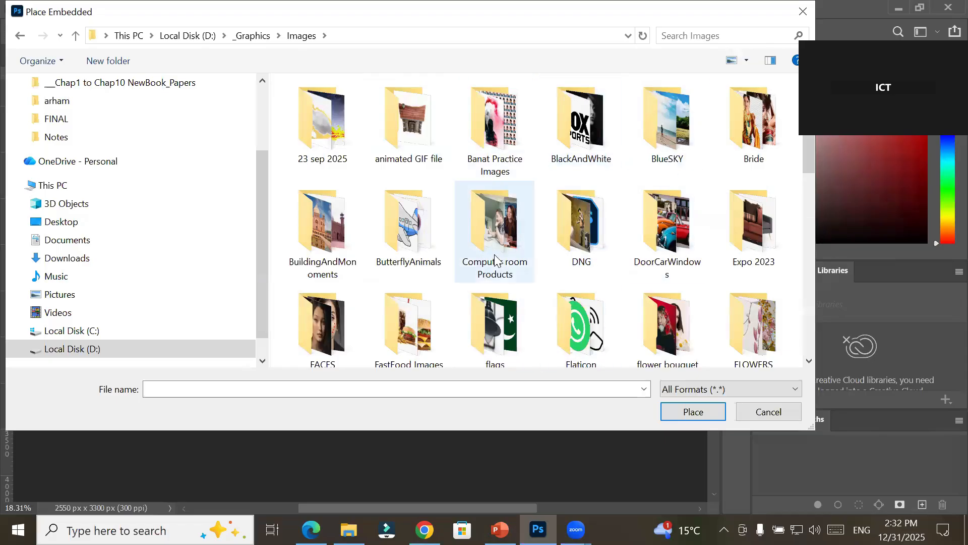
Place marvadibride.png from the Bride folder and commit it in the middle of the page, shifted slightly down
scroll(552, 260, "down", 3)
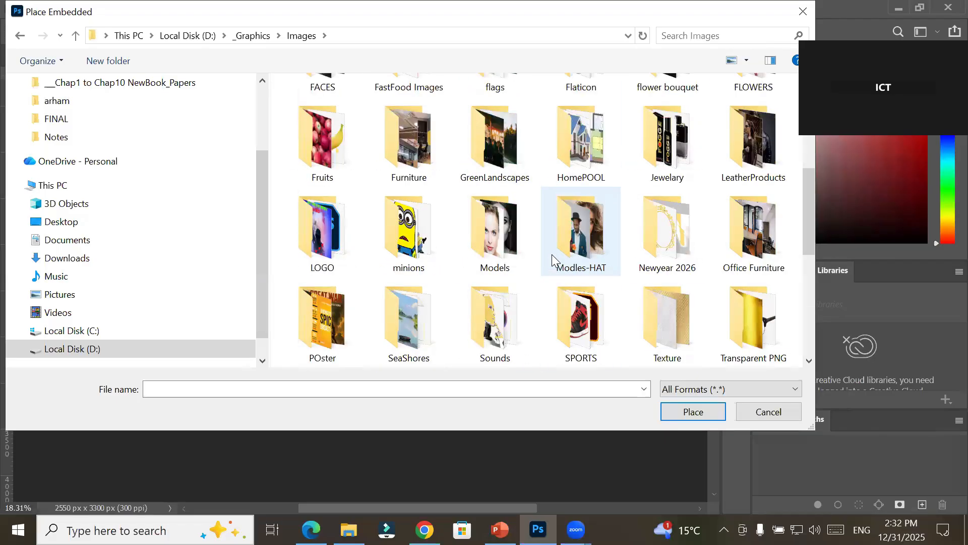
scroll(656, 270, "down", 3)
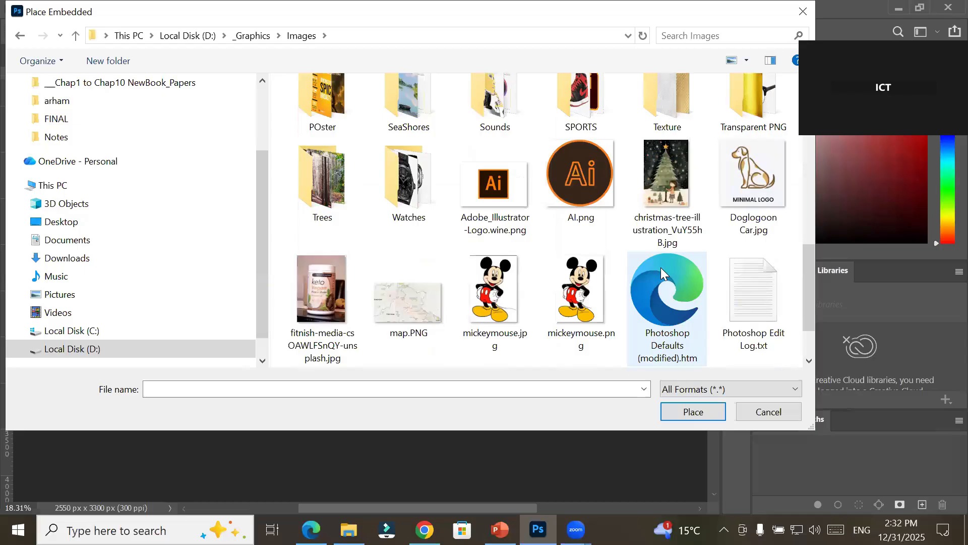
scroll(660, 273, "up", 3)
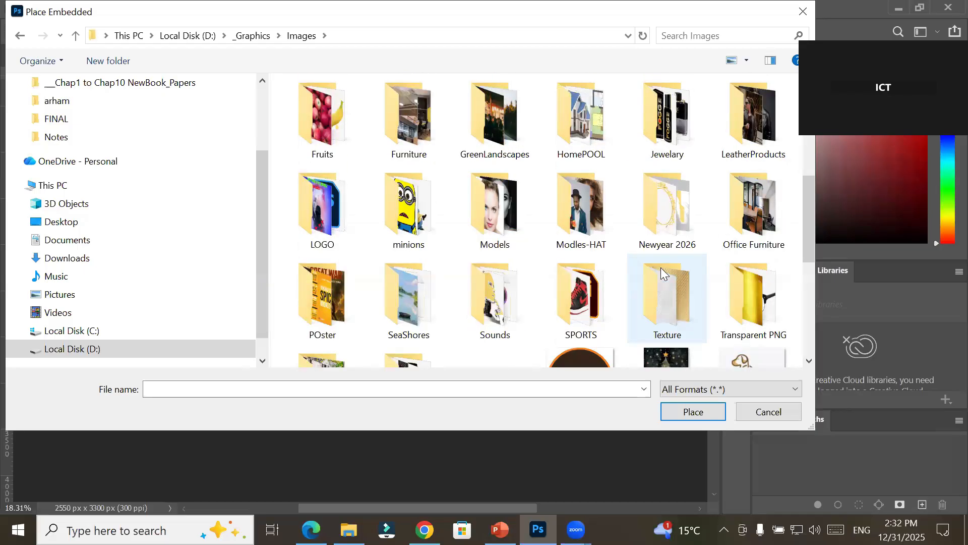
scroll(661, 267, "up", 3)
scroll(660, 273, "up", 2)
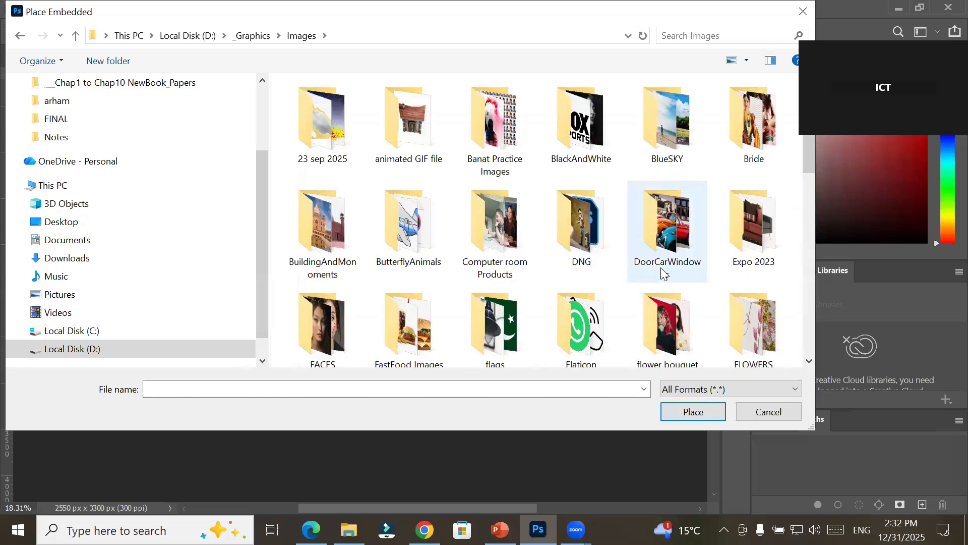
double_click(736, 121)
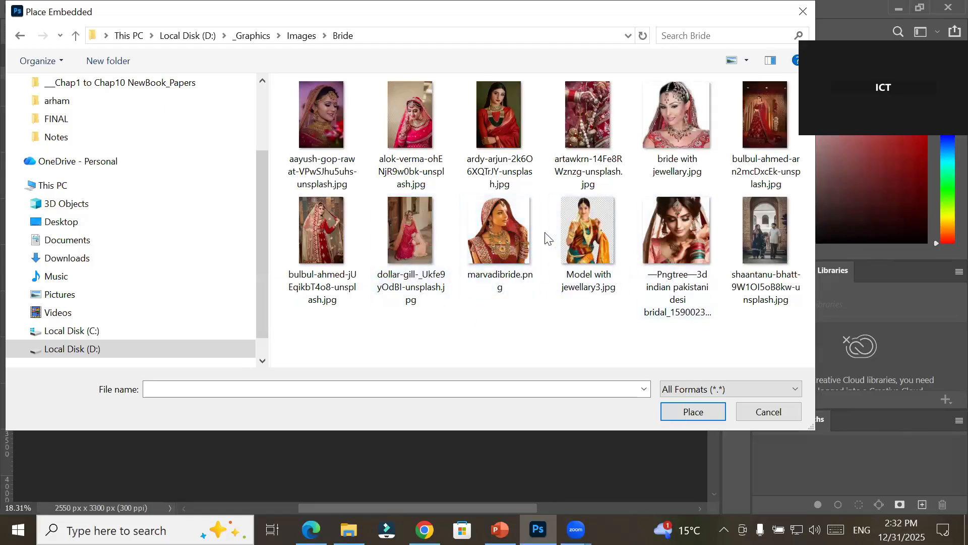
left_click(515, 236)
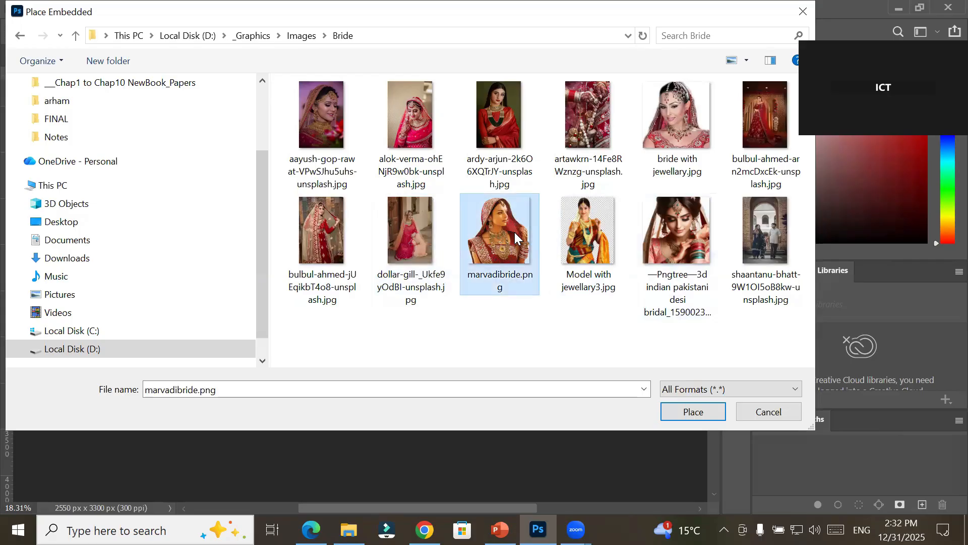
left_click(688, 414)
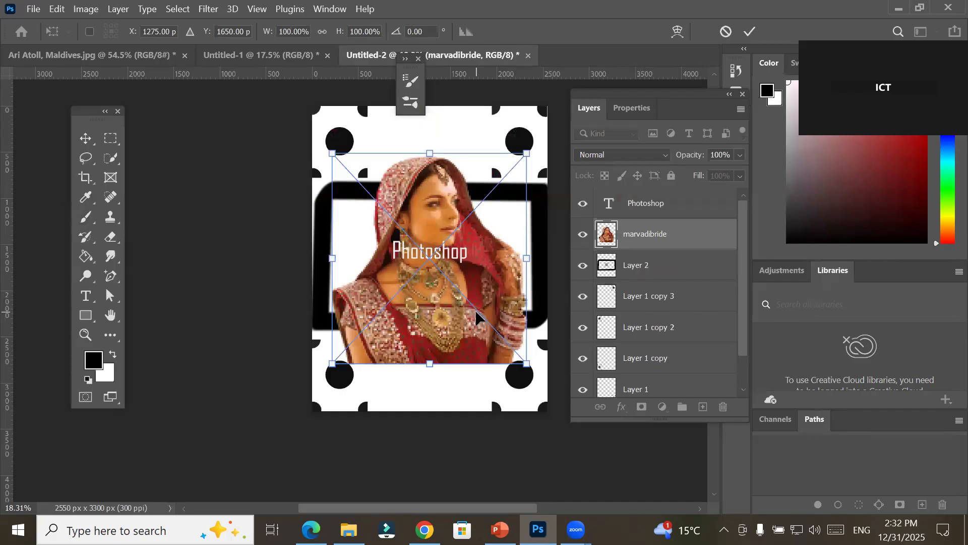
left_click(85, 138)
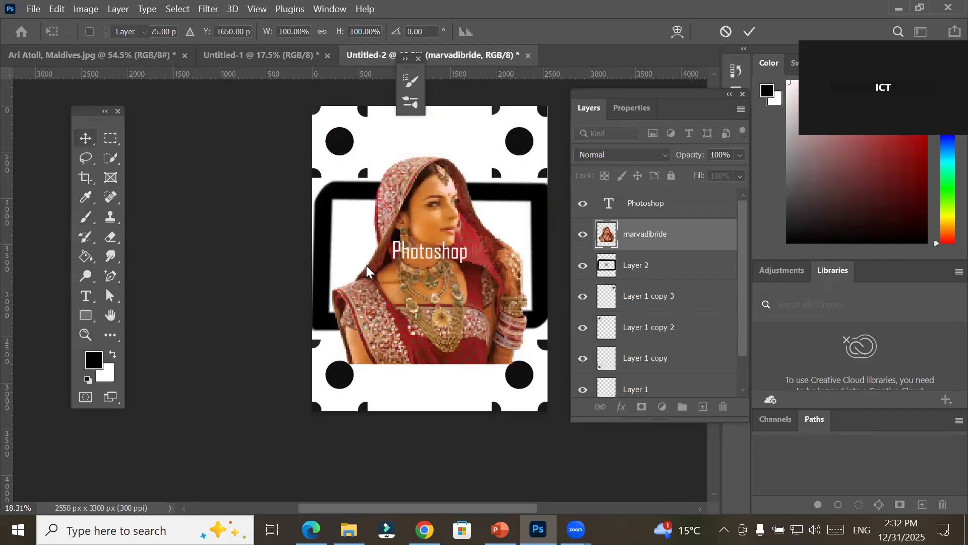
mouse_move(419, 286)
left_mouse_down()
mouse_move(419, 190)
mouse_move(422, 294)
mouse_move(416, 274)
mouse_move(419, 284)
left_mouse_up()
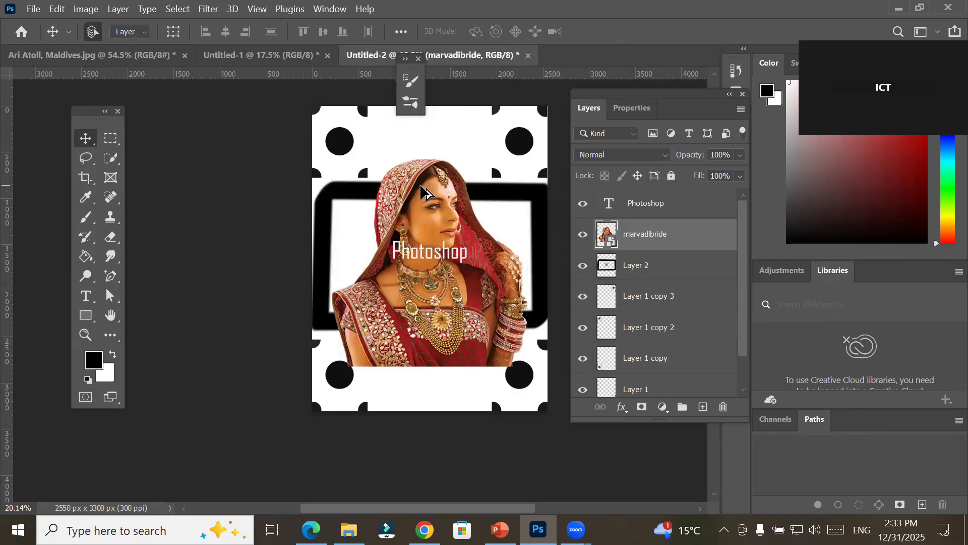
Select the Photoshop text layer and move the text up across the bride's face
scroll(425, 188, "up", 2)
scroll(525, 346, "up", 3)
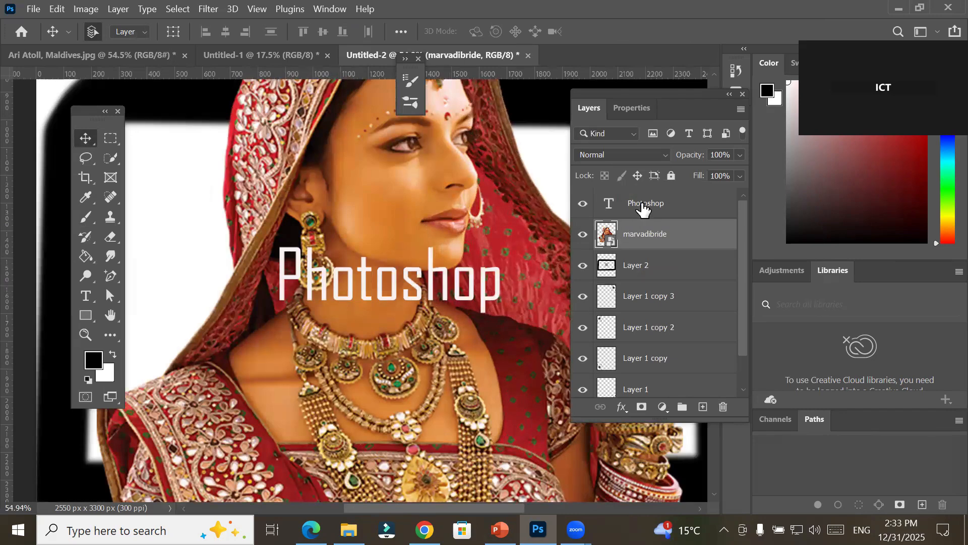
left_click(642, 208)
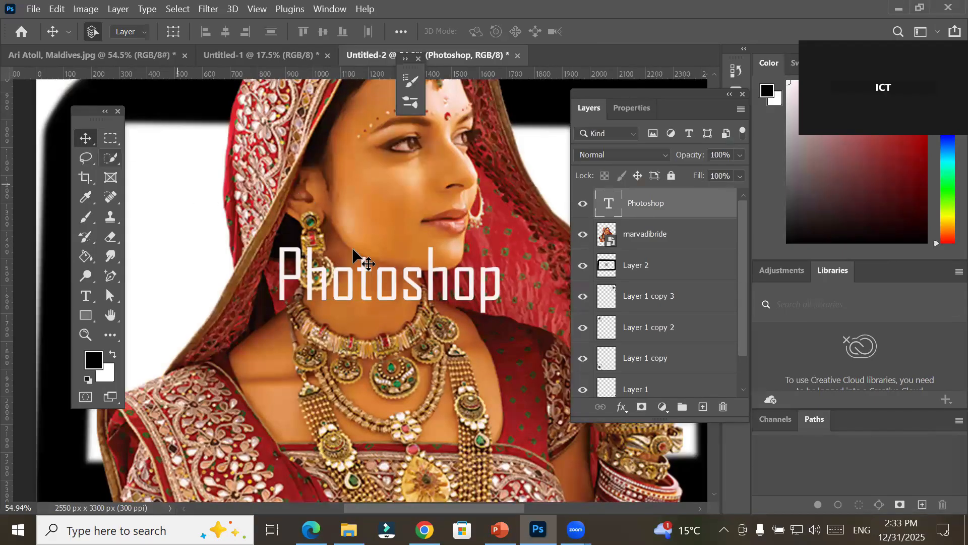
left_click_drag(350, 279, 356, 181)
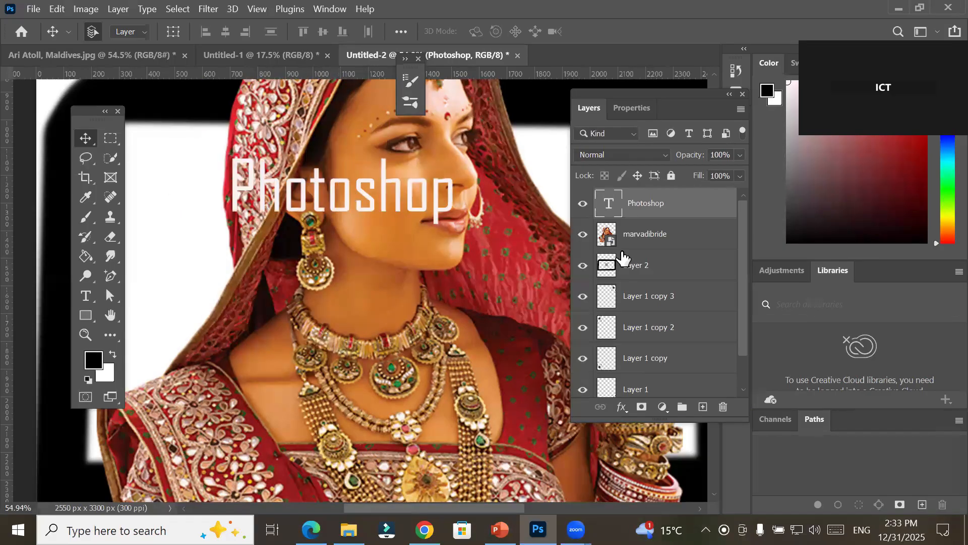
Recolour the Photoshop text red (#e90a0a)
left_click(86, 296)
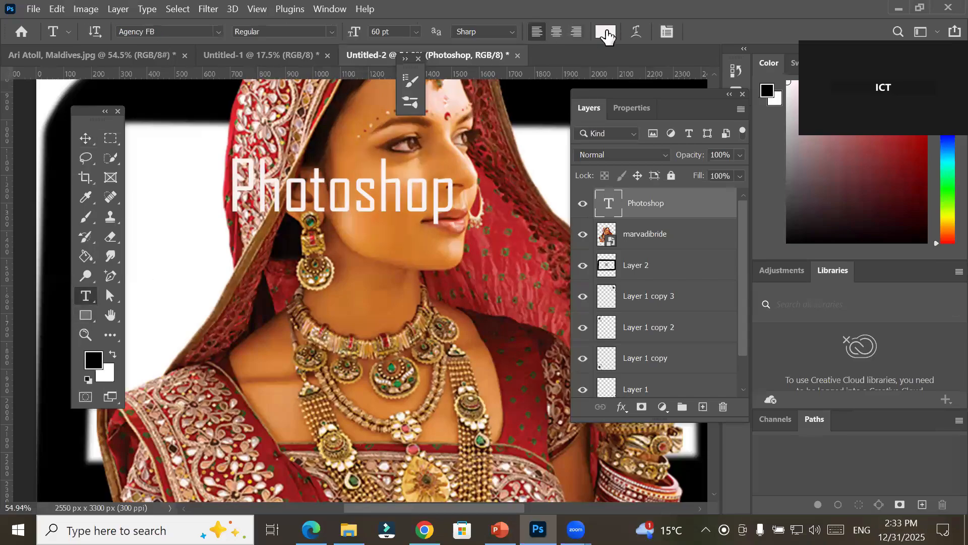
left_click(606, 33)
left_click(470, 109)
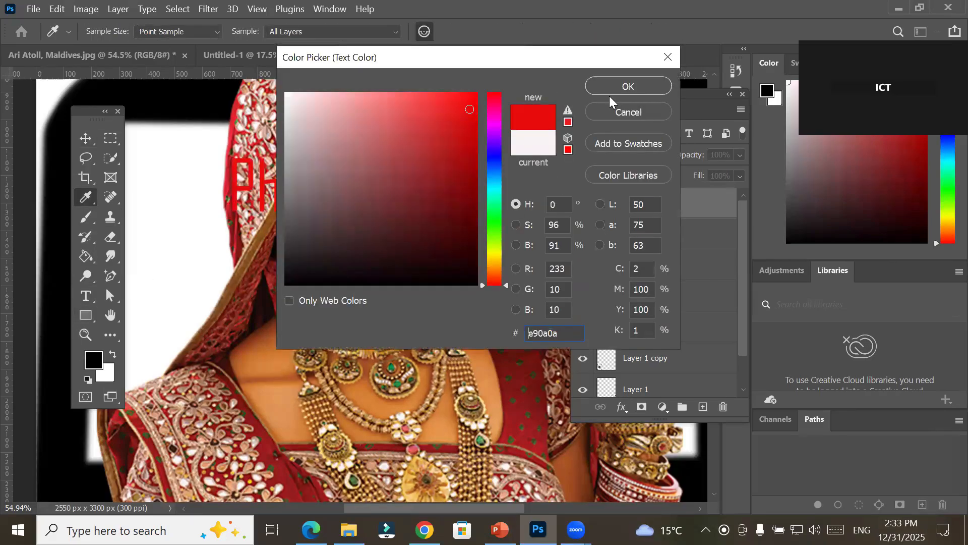
left_click(634, 86)
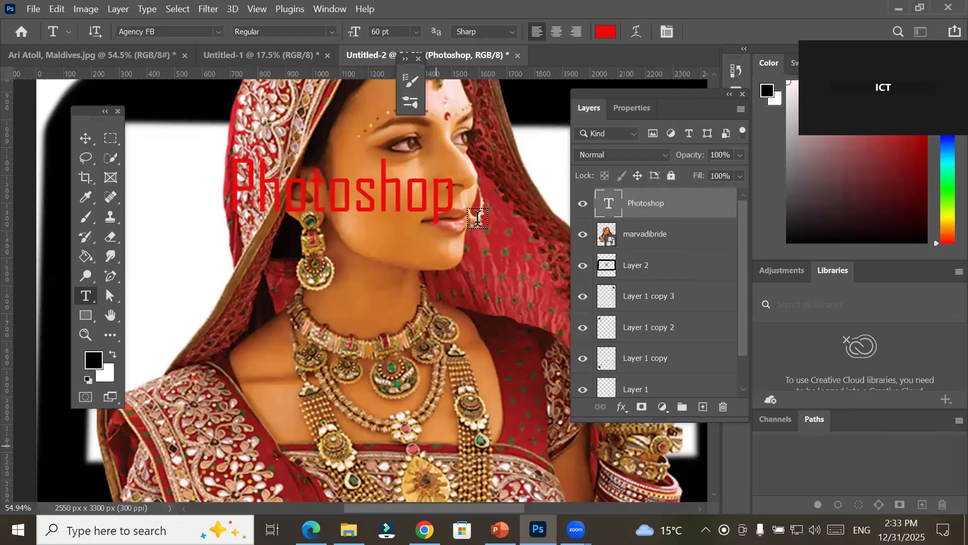
Recolour the Photoshop text blue and move it down onto the bride's neck
left_click(606, 31)
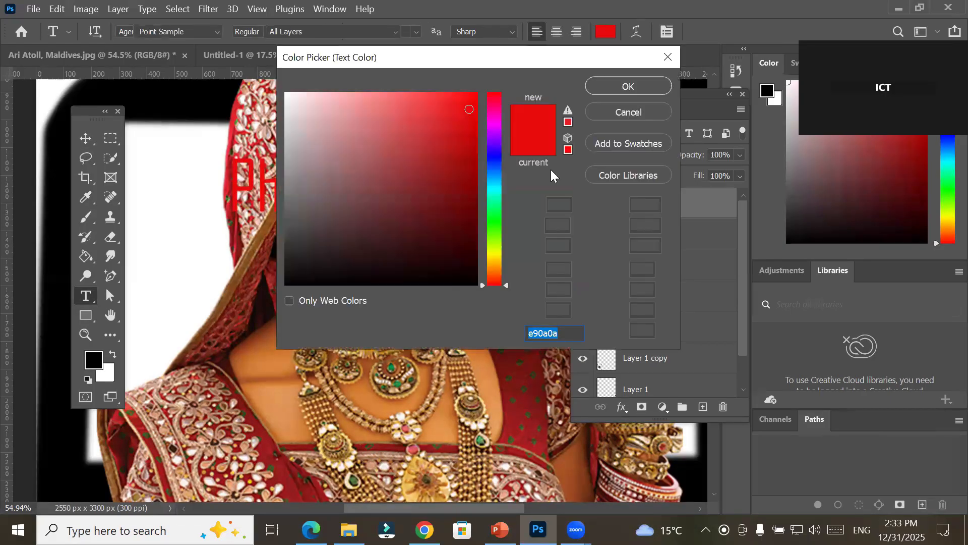
left_click(495, 150)
left_click(644, 87)
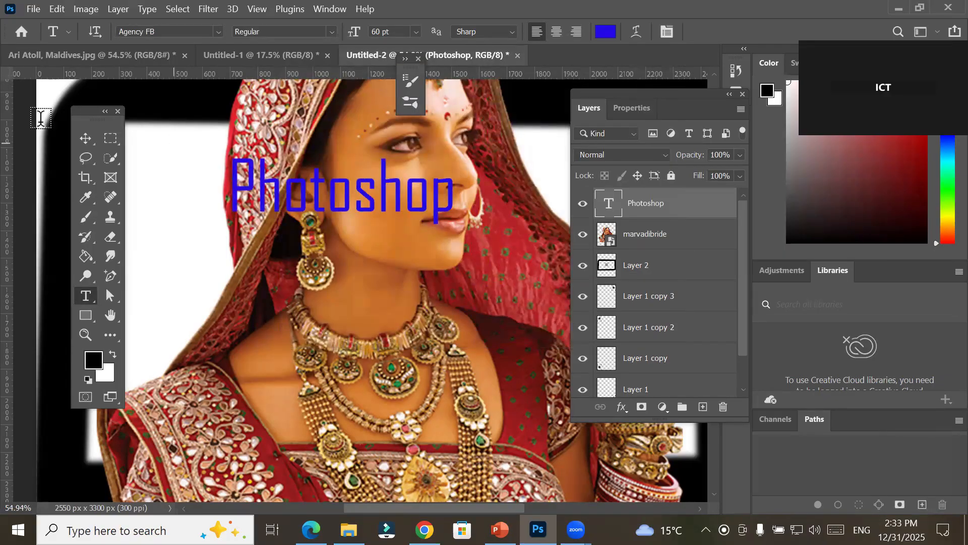
left_click(85, 139)
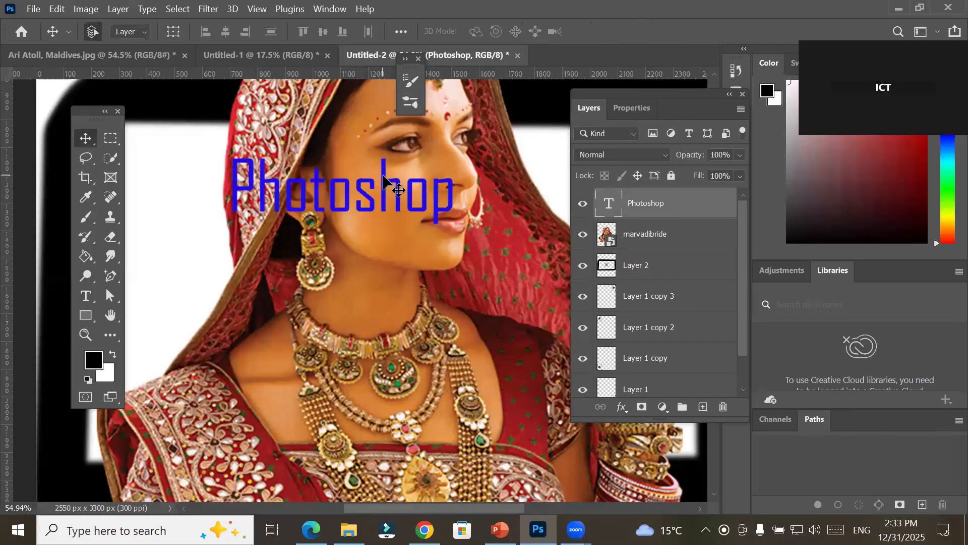
left_click_drag(386, 179, 427, 299)
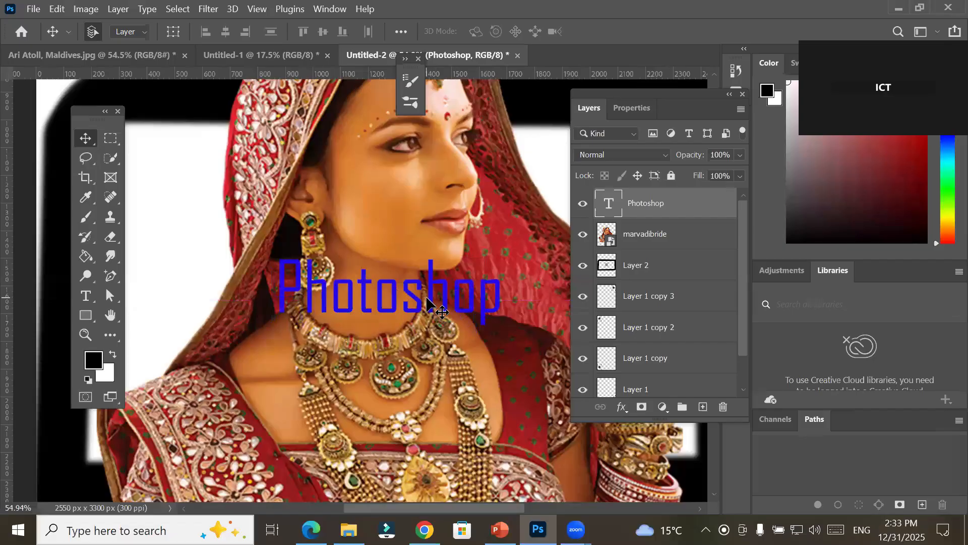
Replace the wording of the Photoshop text layer with "Bride model"
double_click(427, 299)
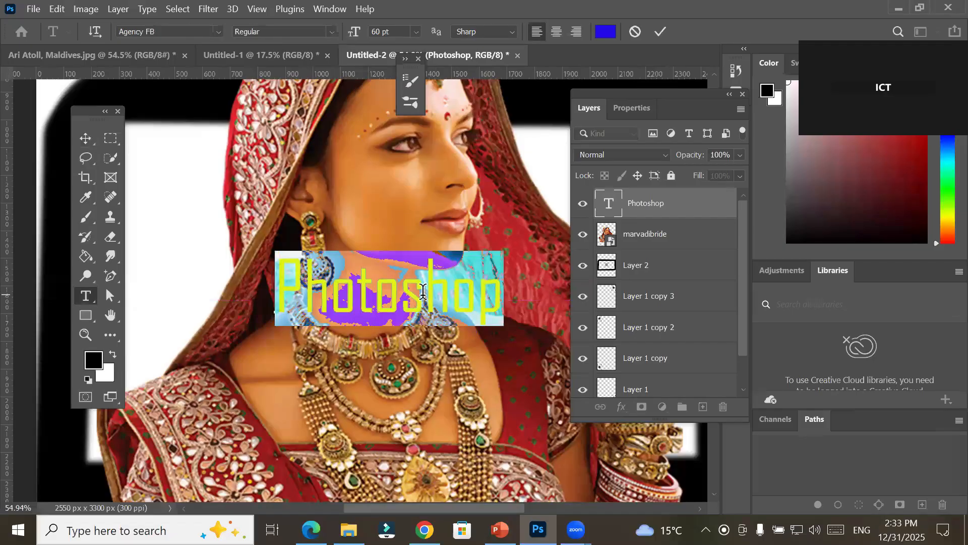
type("Bride")
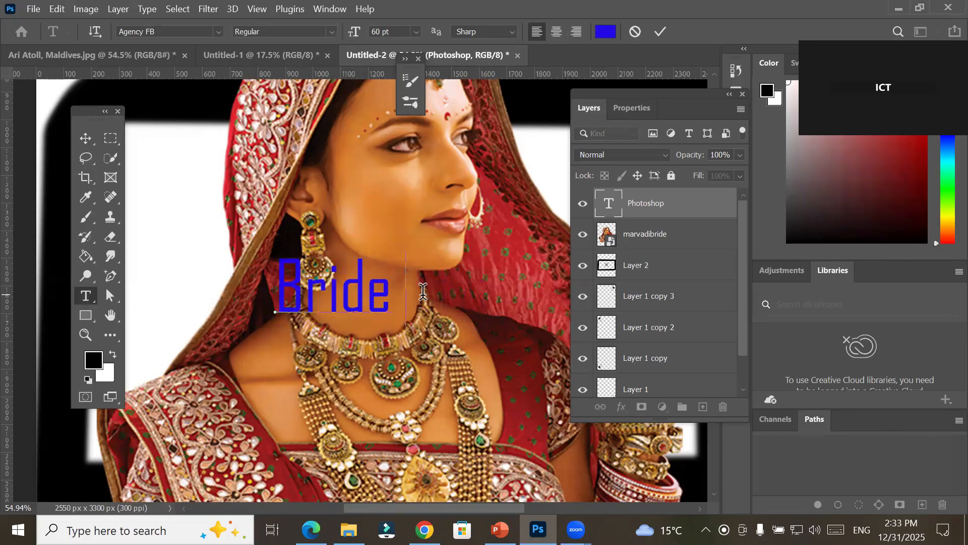
type(" model")
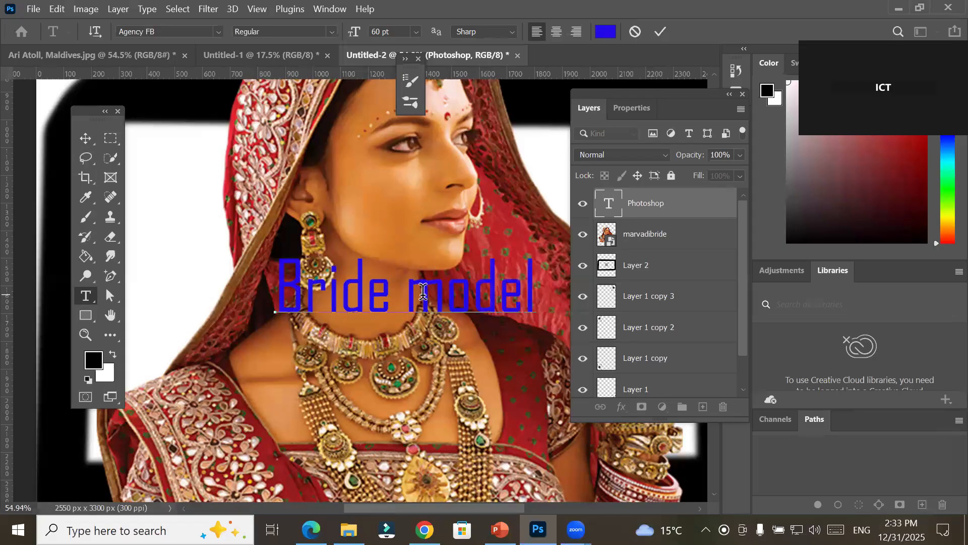
Set the whole Bride model text to the A GALEGA font at 30 pt and commit the edit
key("ctrl+shift+Left")
key("ctrl+shift+Left")
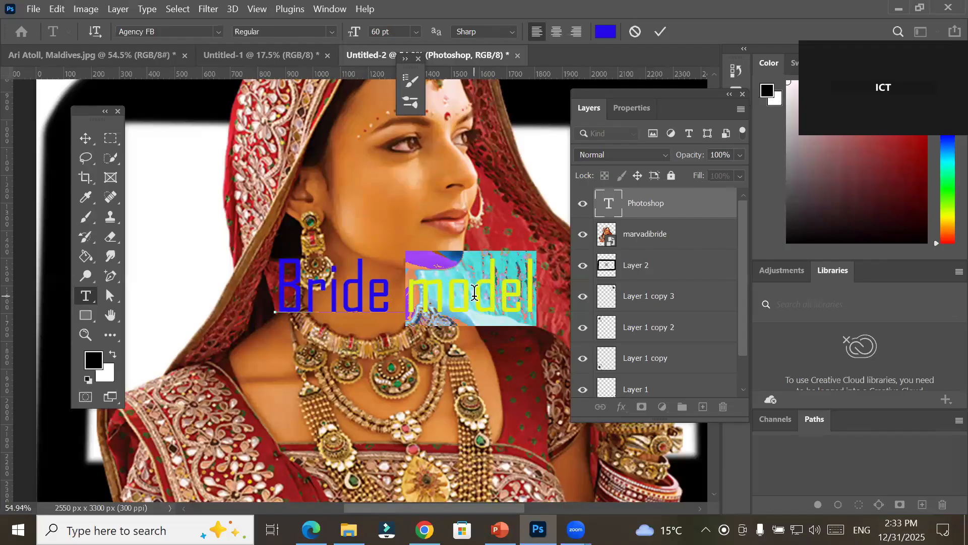
left_click(219, 32)
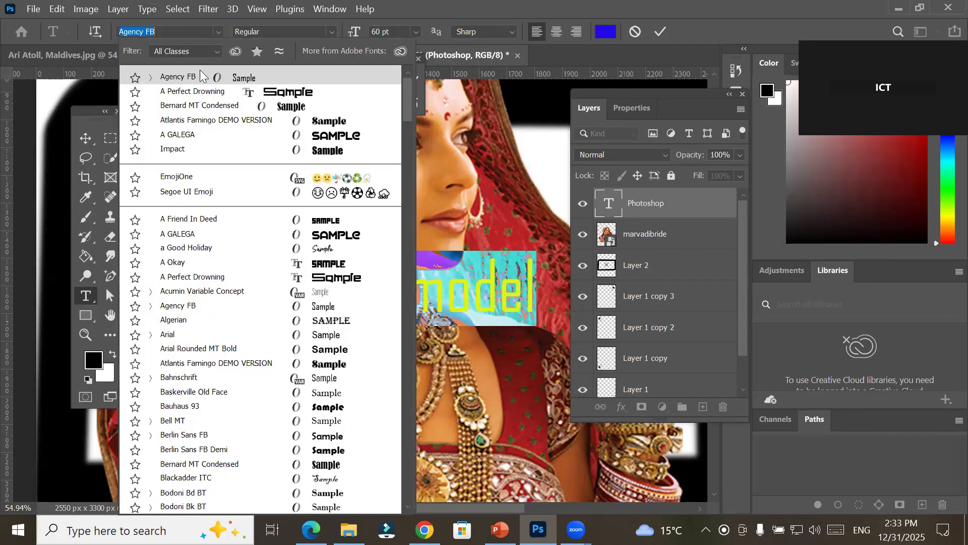
left_click(257, 234)
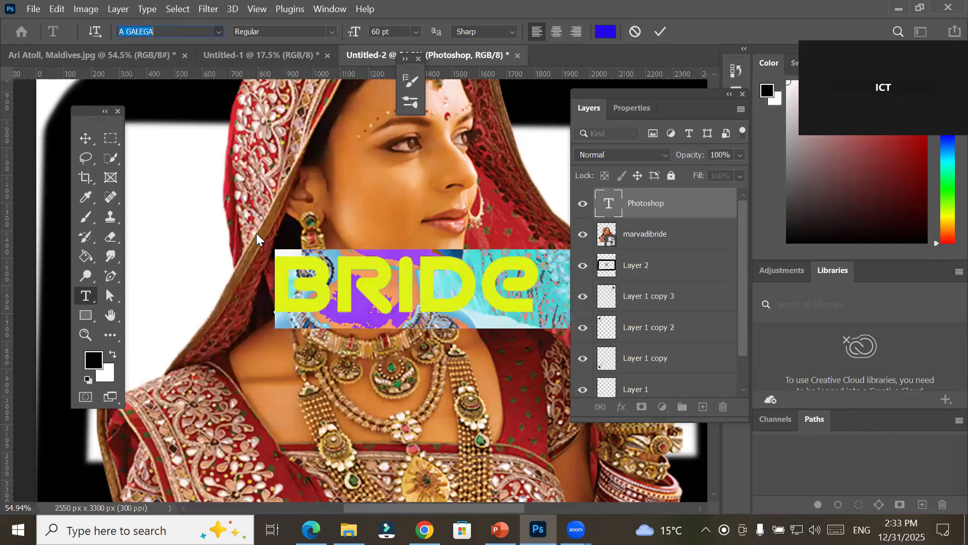
scroll(313, 238, "down", 2)
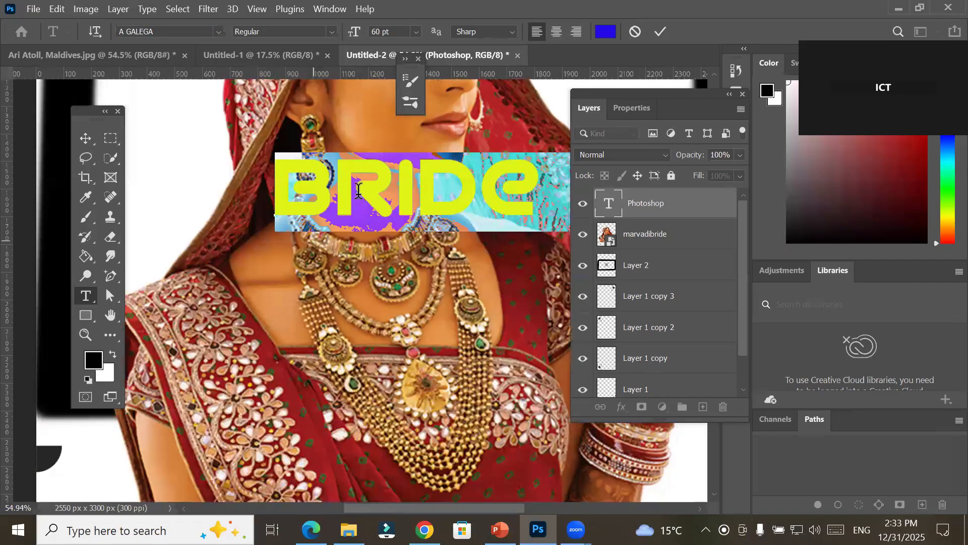
left_click(417, 31)
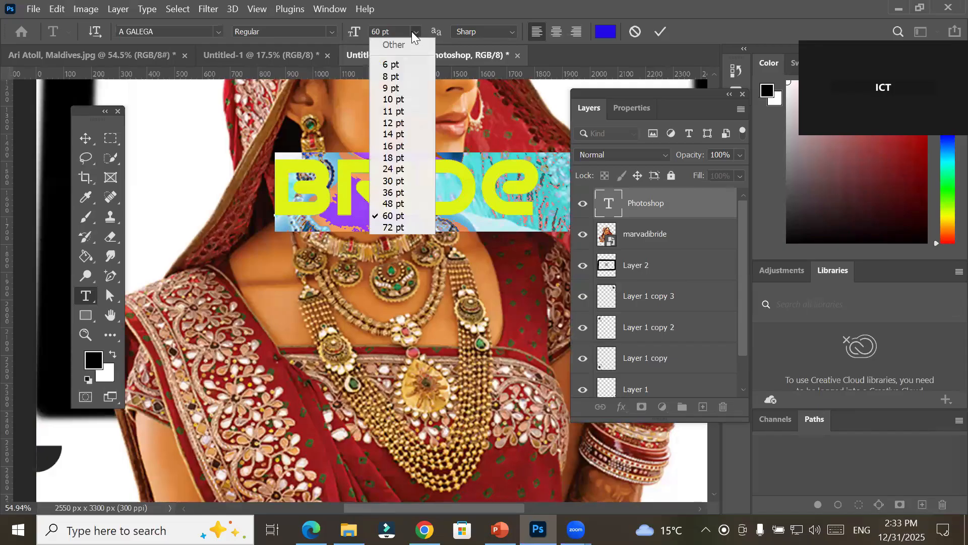
left_click(396, 179)
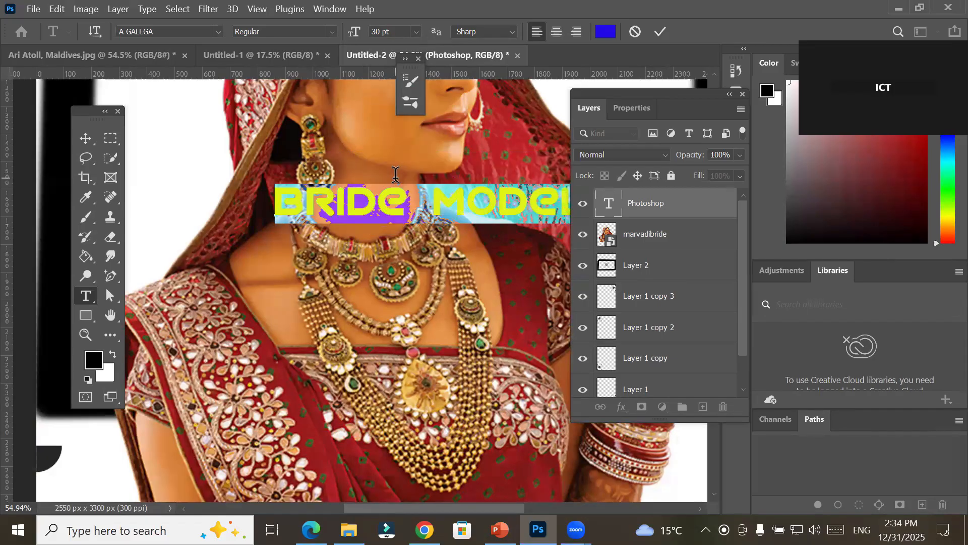
left_click_drag(660, 90, 682, 219)
left_click(660, 33)
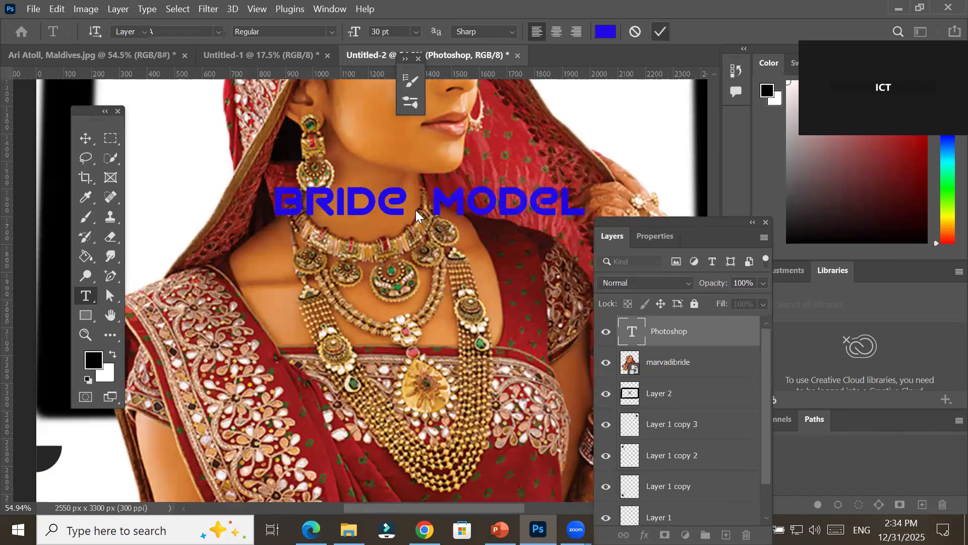
Move the Bride model text to the white strip below the bride image, between the two lower black circles
left_click(85, 138)
left_click_drag(357, 191, 167, 151)
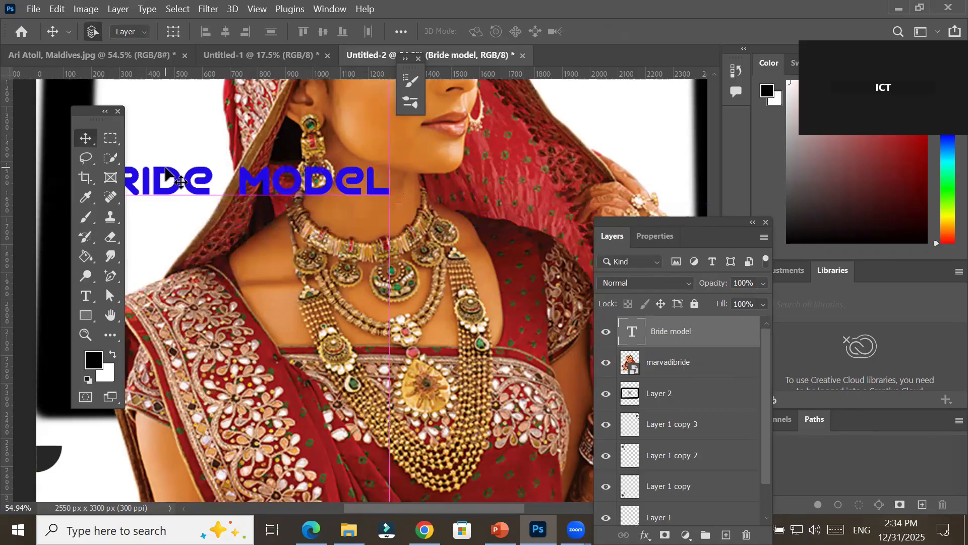
scroll(167, 174, "down", 3)
scroll(166, 168, "down", 3)
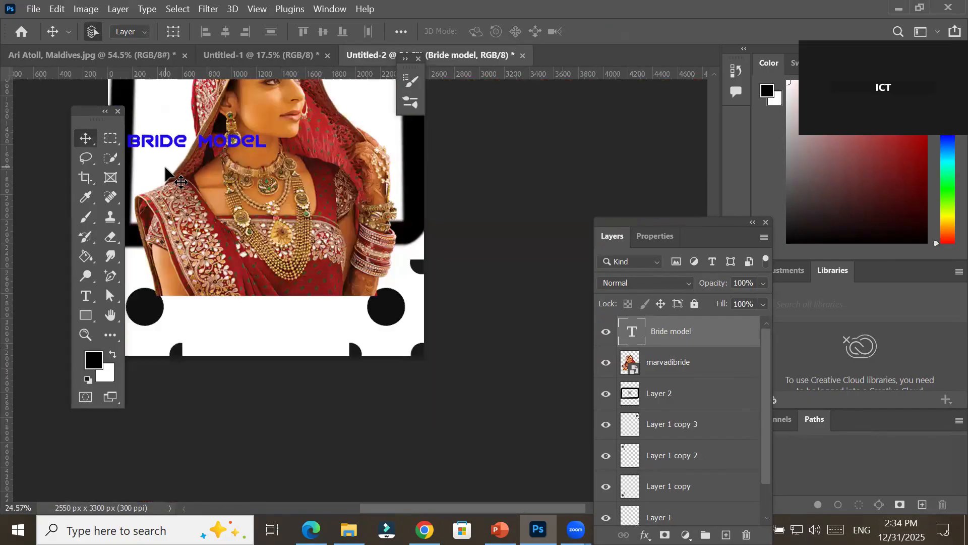
left_click_drag(178, 137, 249, 332)
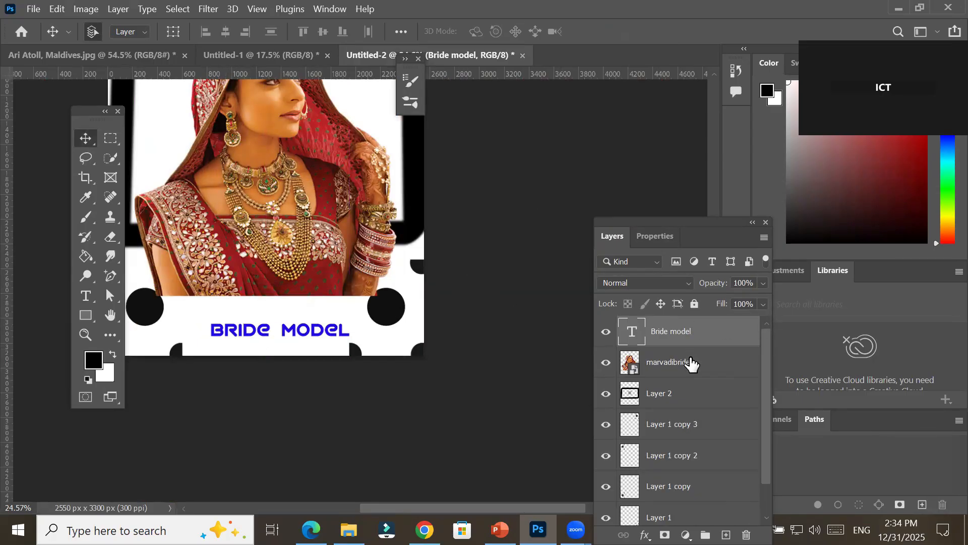
Hide and show Layer 2 several times to compare the page with and without the black frame behind the bride
left_click(690, 363)
scroll(445, 277, "down", 2)
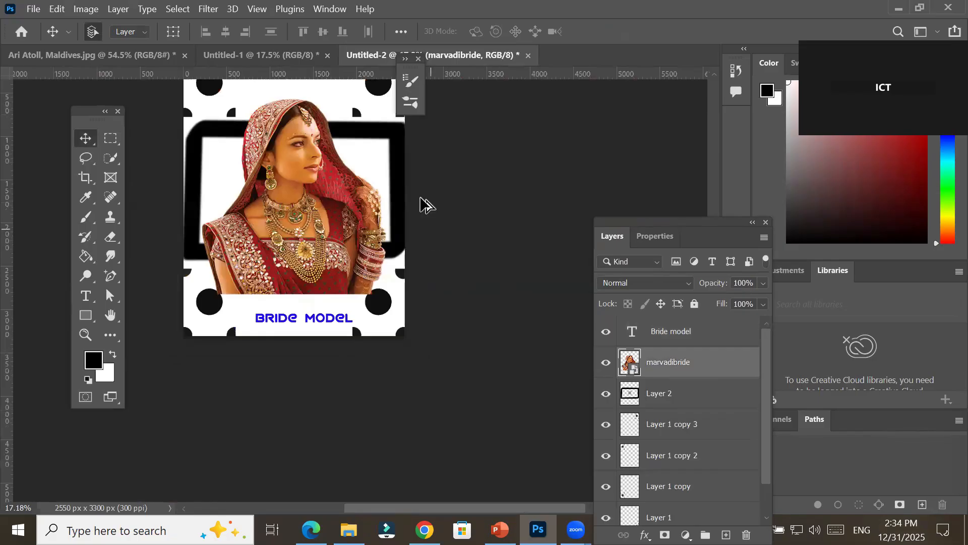
scroll(423, 204, "down", 1)
scroll(318, 89, "up", 1)
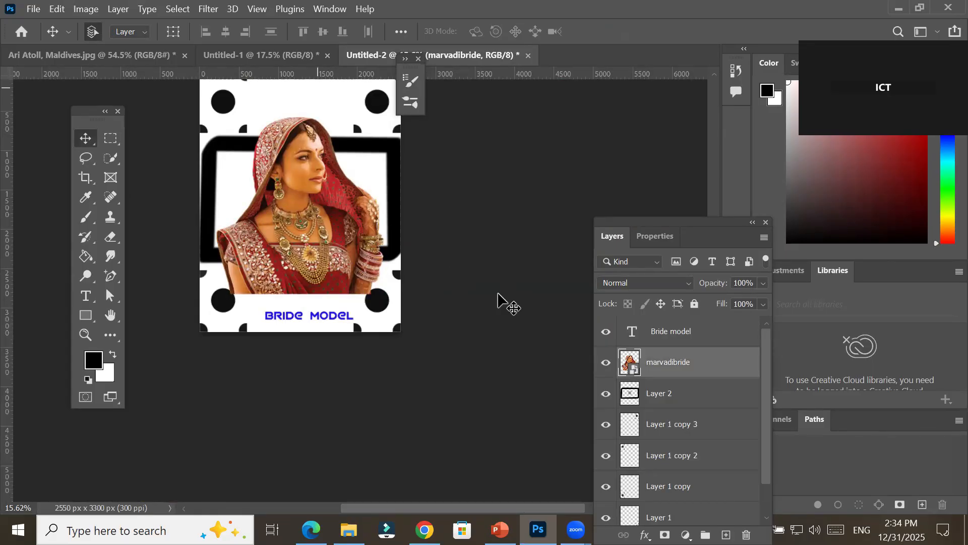
left_click(631, 399)
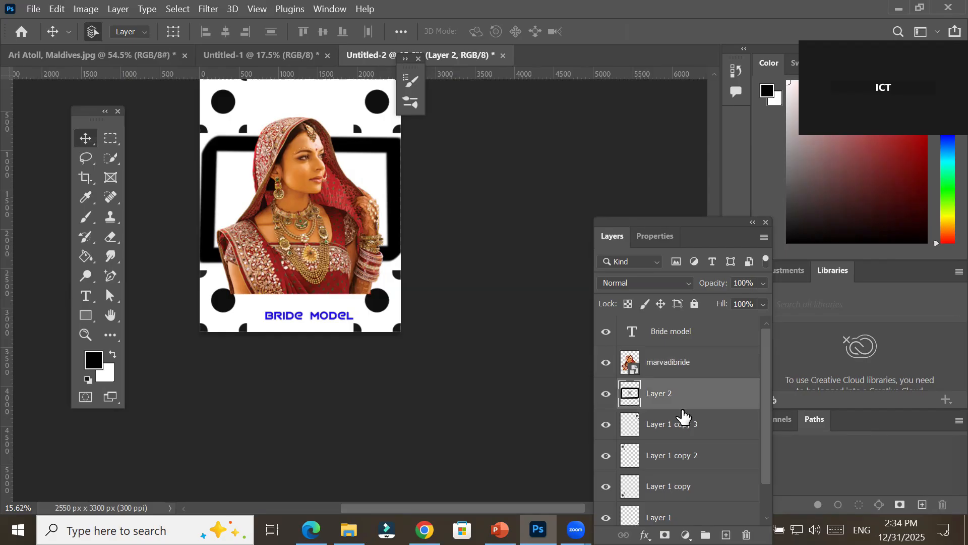
left_click(606, 394)
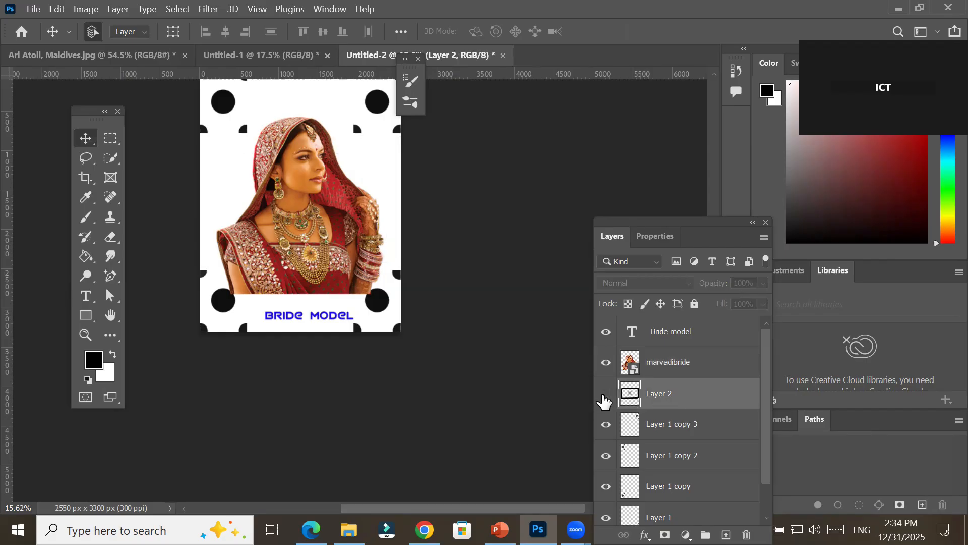
left_click(606, 394)
left_click(605, 394)
left_click(606, 394)
left_click(605, 394)
left_click(606, 394)
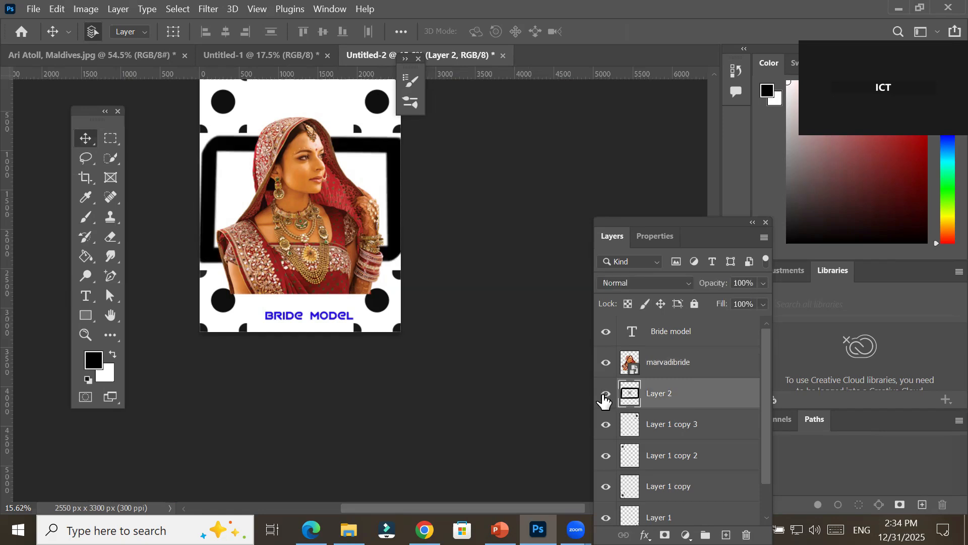
Move the marvadibride image to the page's lower-left corner, then select Layer 2 and toggle its visibility off and on
left_click(682, 370)
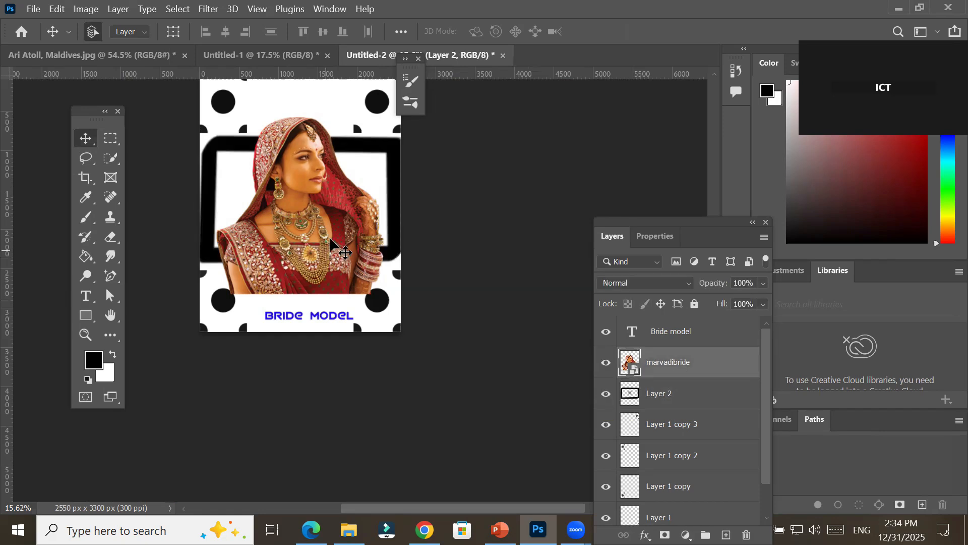
left_click_drag(312, 221, 243, 316)
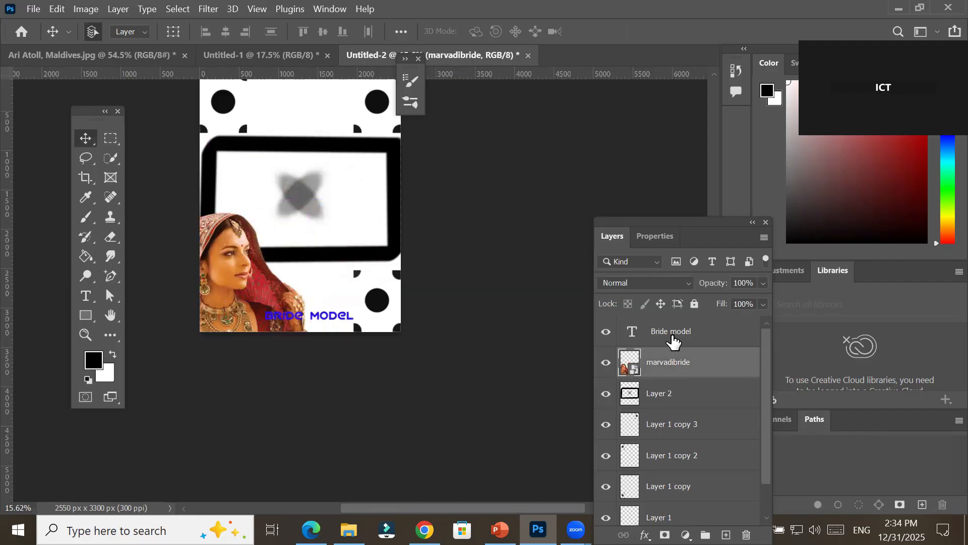
left_click(665, 398)
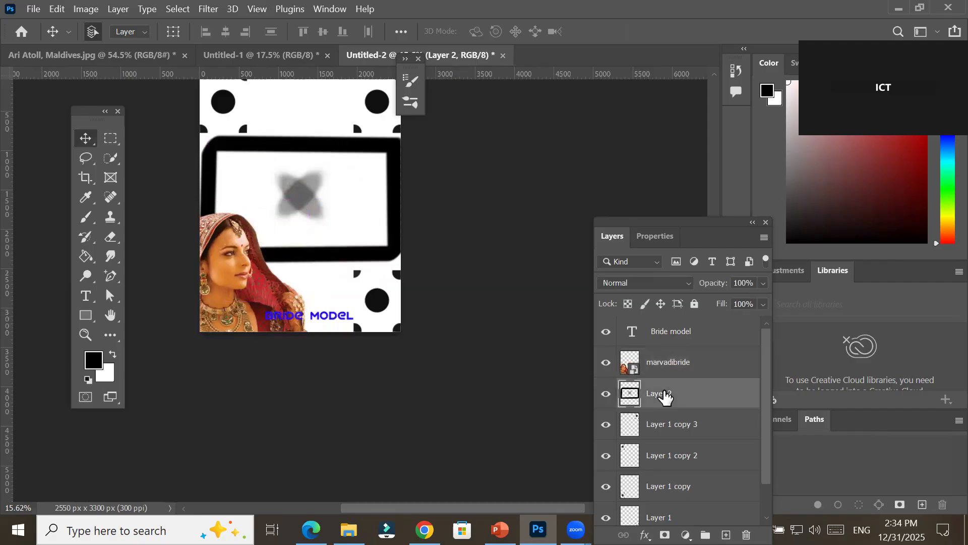
left_click(605, 400)
left_click(605, 401)
Choose the Kyle's Paintbox - Wet Blender 50 preset from the Wet Media Brushes and collapse the brush list
left_click(411, 103)
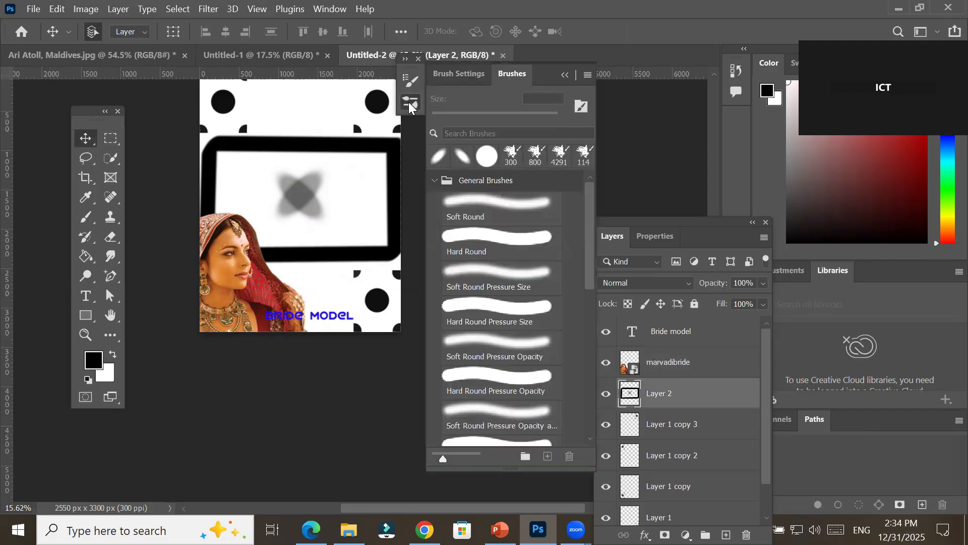
left_click(434, 180)
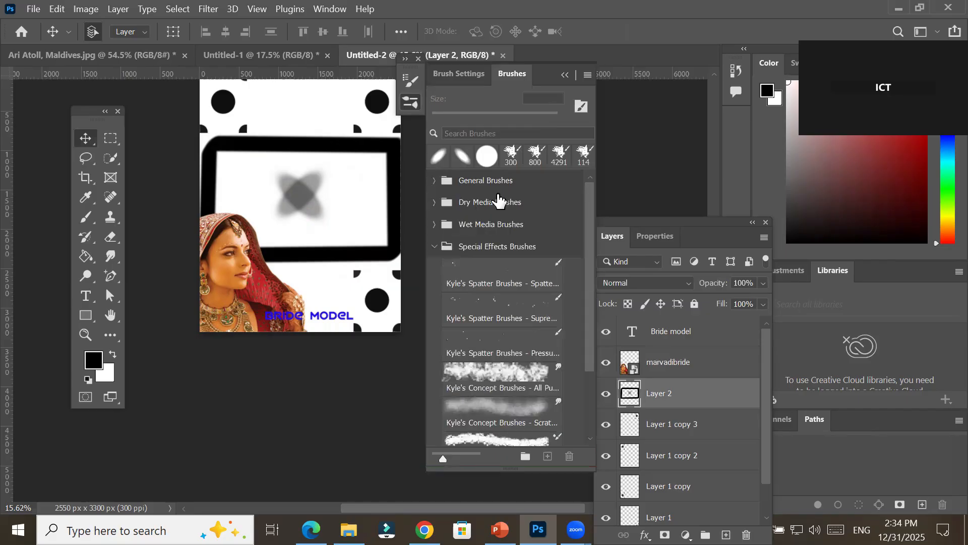
left_click(434, 224)
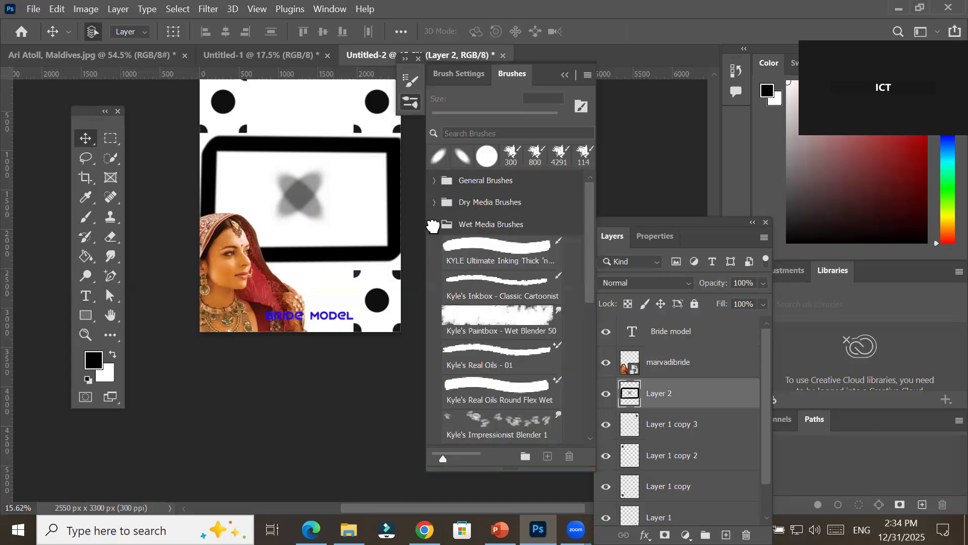
left_click(510, 321)
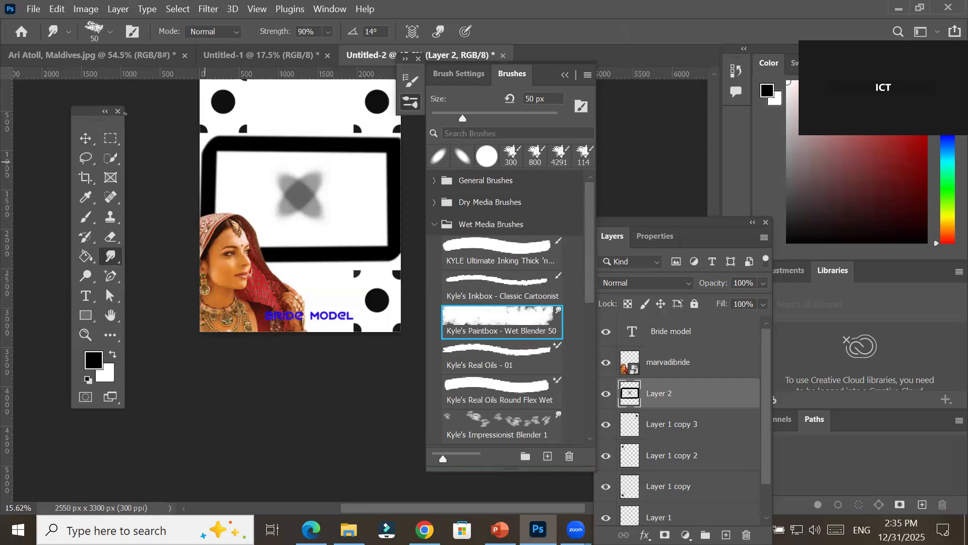
left_click(486, 351)
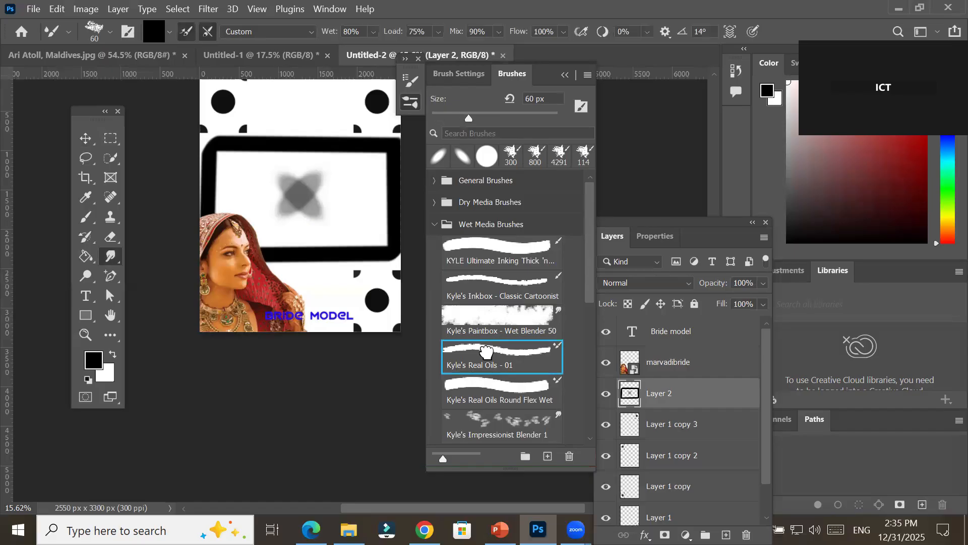
left_click(495, 323)
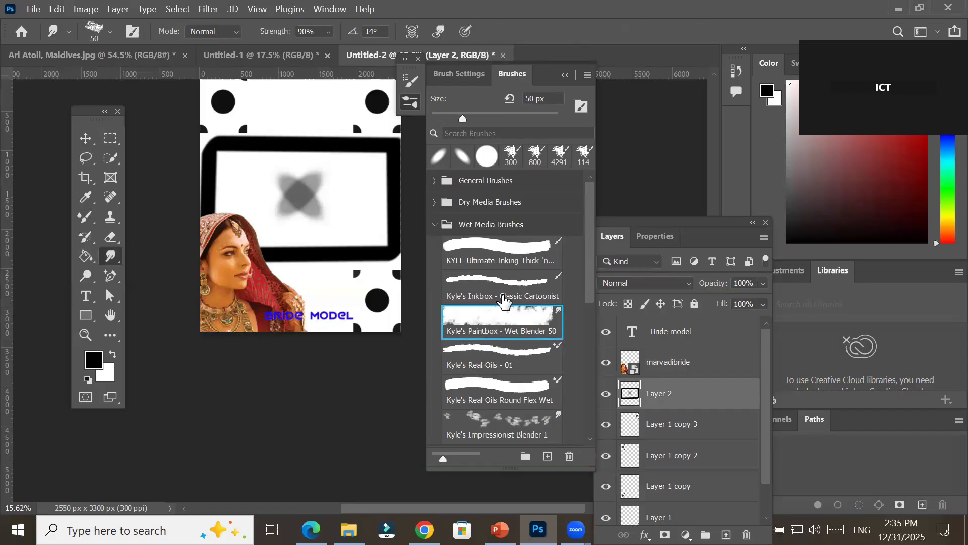
left_click(564, 74)
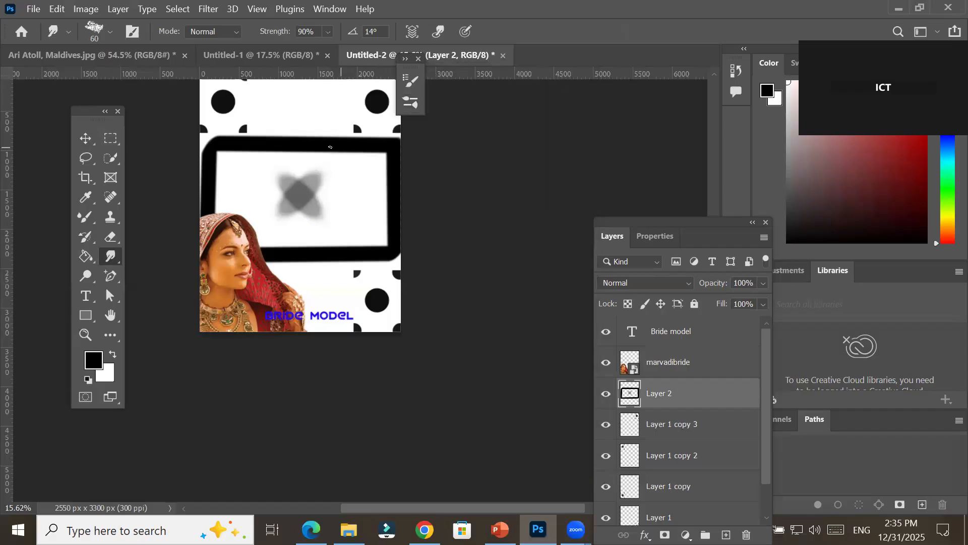
Try the wet blender at size 250 along the frame's upper bar on Layer 2, then undo the smudge
mouse_move(322, 145)
left_mouse_down()
mouse_move(310, 137)
mouse_move(270, 146)
mouse_move(262, 144)
mouse_move(274, 138)
mouse_move(209, 142)
mouse_move(355, 143)
left_mouse_up()
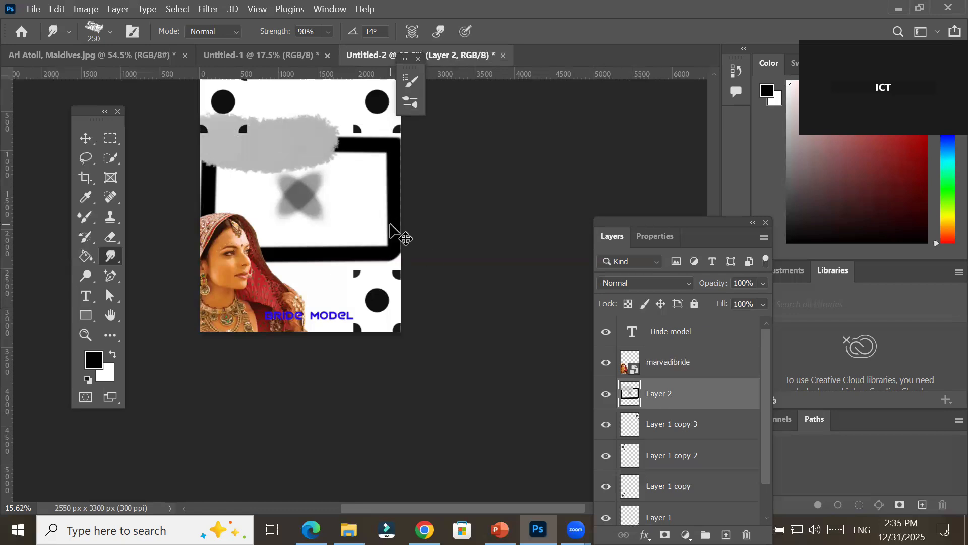
key("ctrl+z")
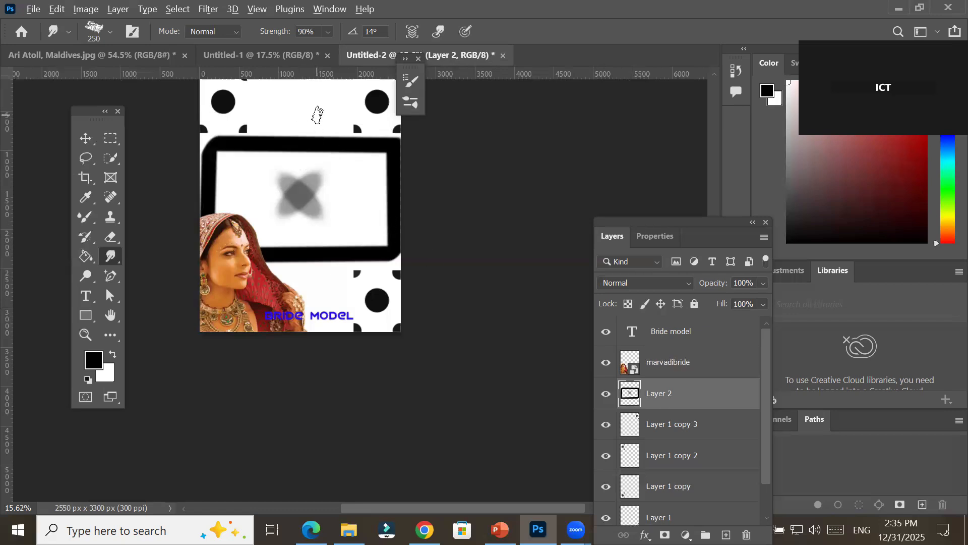
Set the foreground color to a bright red, fa0e3a
scroll(362, 172, "up", 2)
scroll(362, 171, "up", 2)
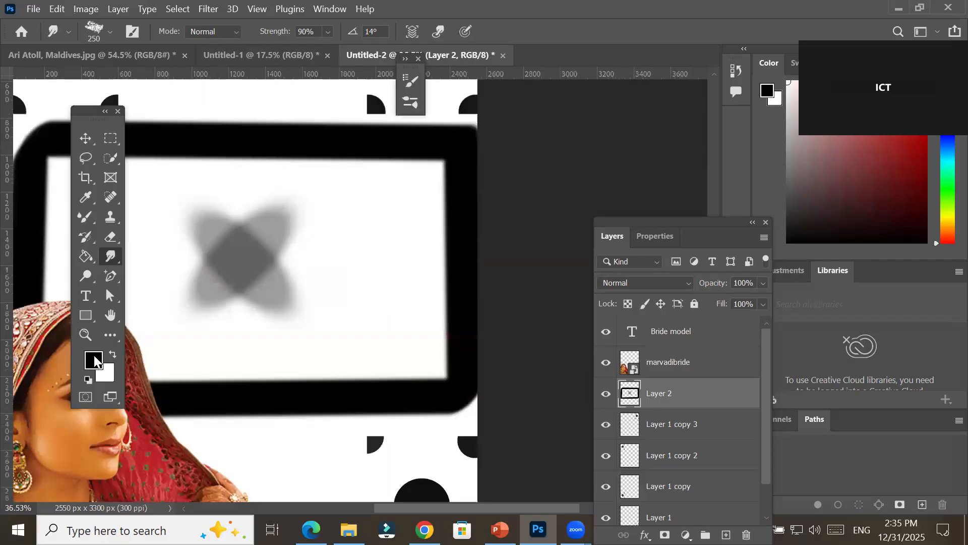
left_click(94, 361)
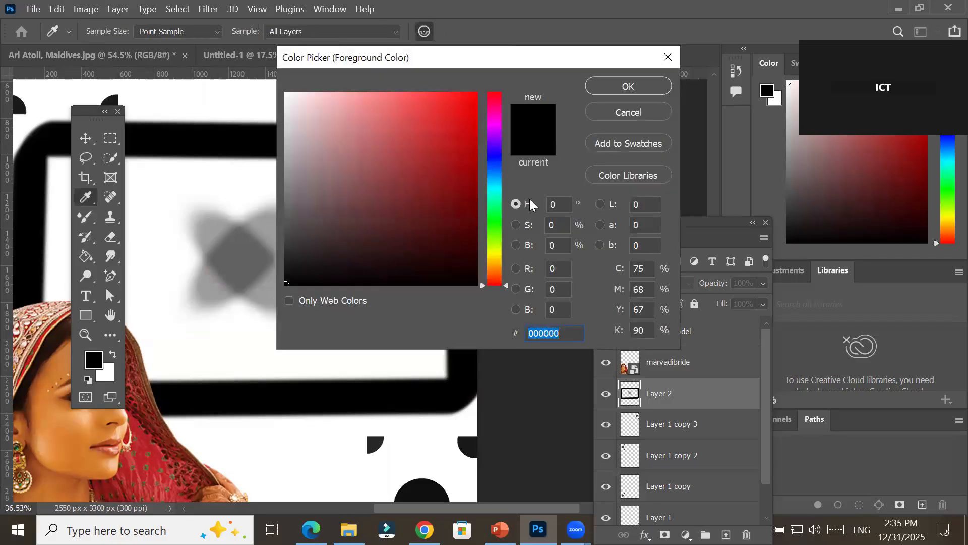
left_click(492, 100)
left_click_drag(460, 96, 467, 95)
left_click(603, 87)
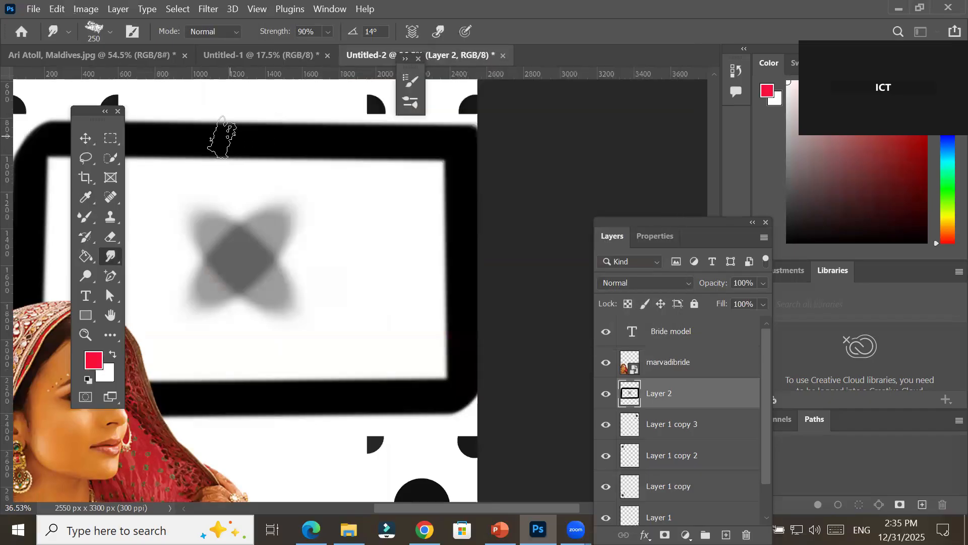
Smudge the frame's upper, lower and right-hand bars on Layer 2 with the size 250 wet blender
left_click_drag(222, 137, 302, 140)
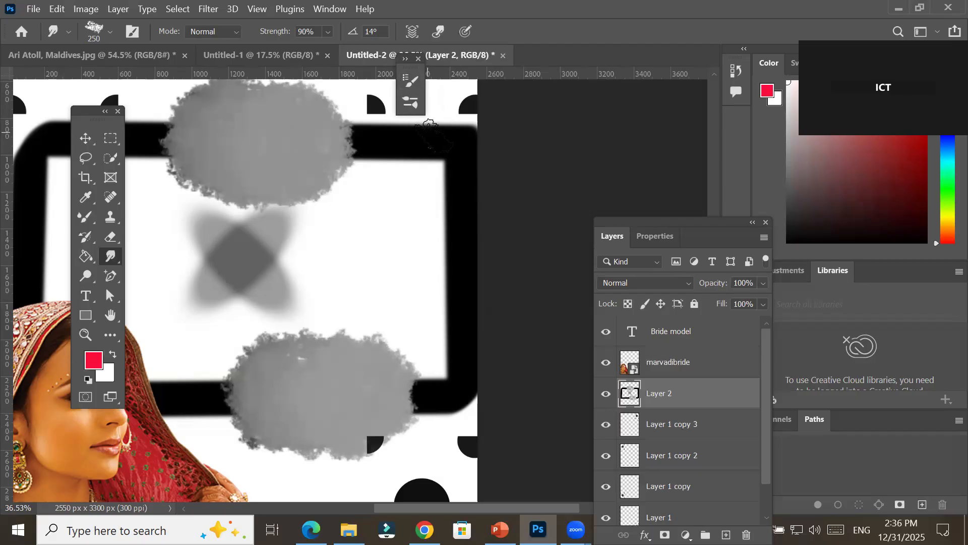
left_click_drag(432, 137, 442, 144)
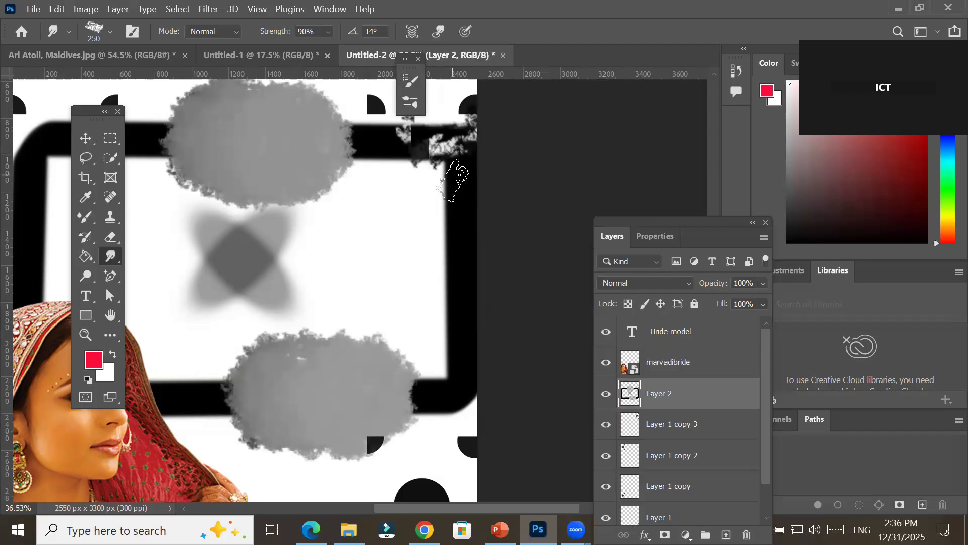
left_click_drag(455, 275, 440, 284)
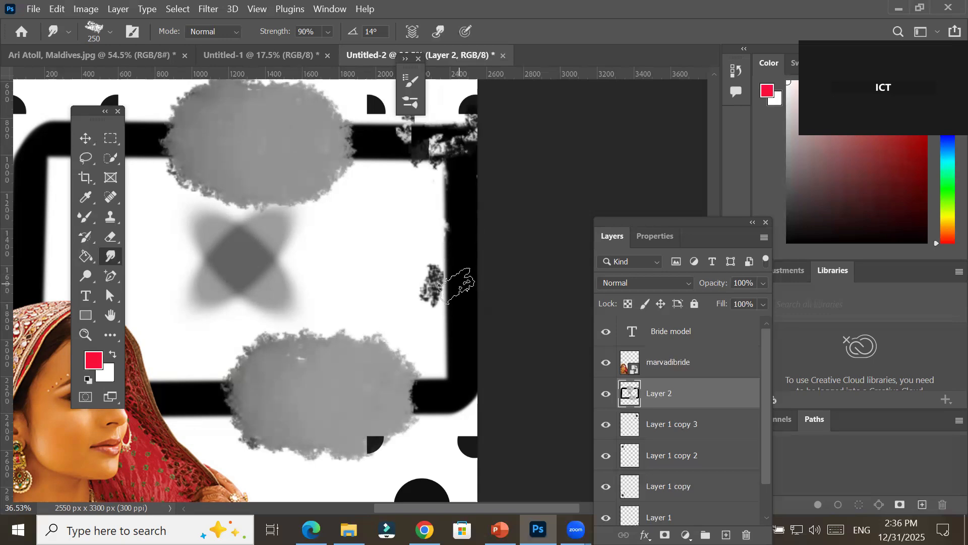
mouse_move(464, 356)
left_mouse_down()
mouse_move(433, 353)
mouse_move(416, 367)
left_mouse_up()
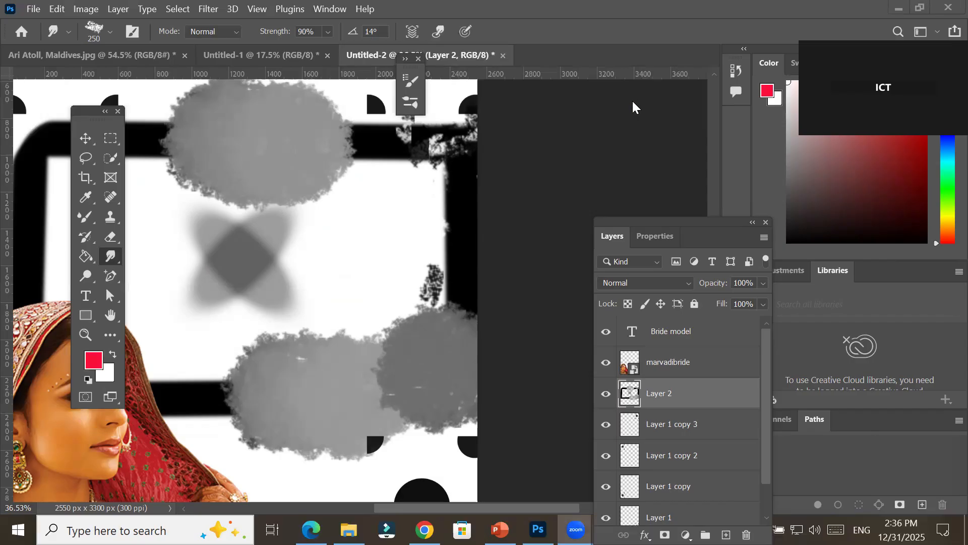
Paint red Mixer Brush strokes at size 60 on the upper bar and over the right-hand bar of the black frame
left_click(81, 214)
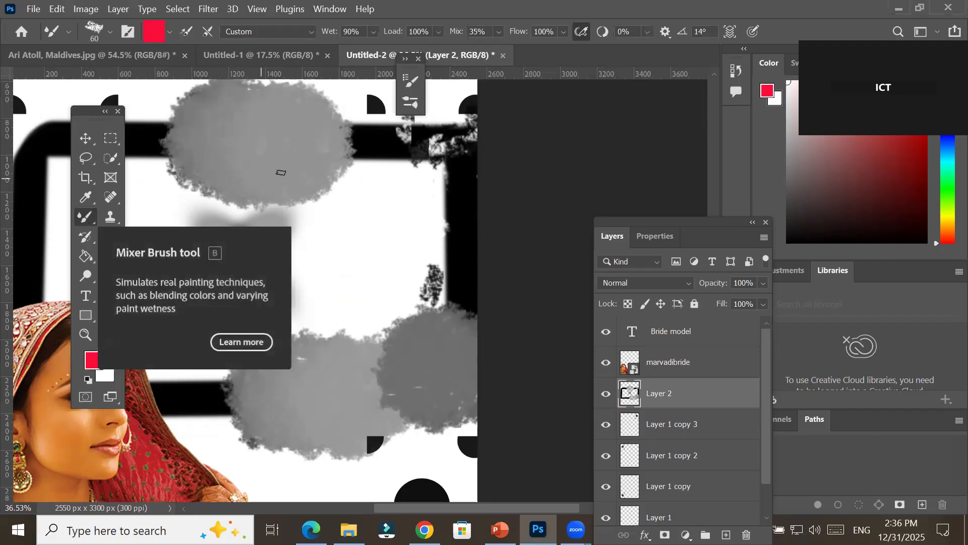
left_click_drag(349, 149, 403, 152)
mouse_move(452, 220)
left_mouse_down()
mouse_move(454, 287)
mouse_move(457, 261)
left_mouse_up()
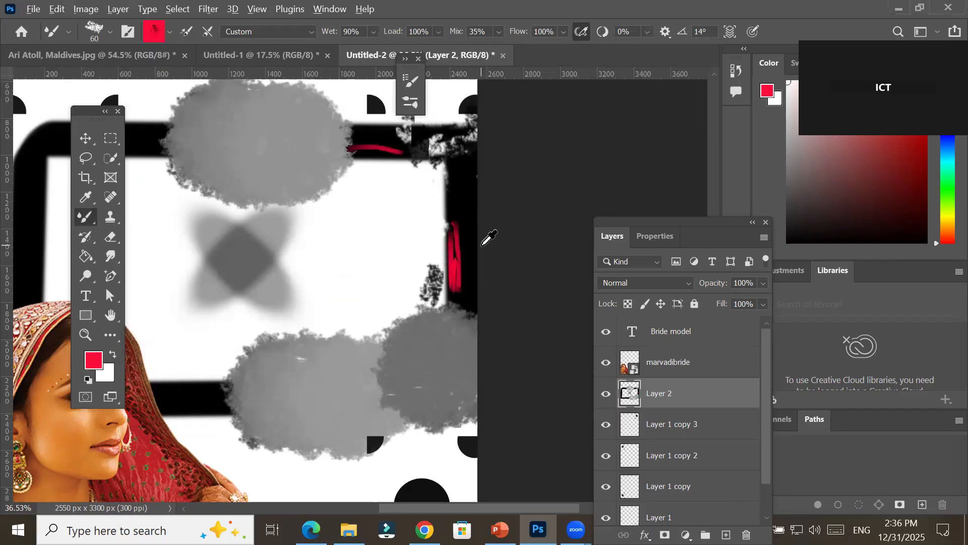
scroll(489, 238, "up", 6)
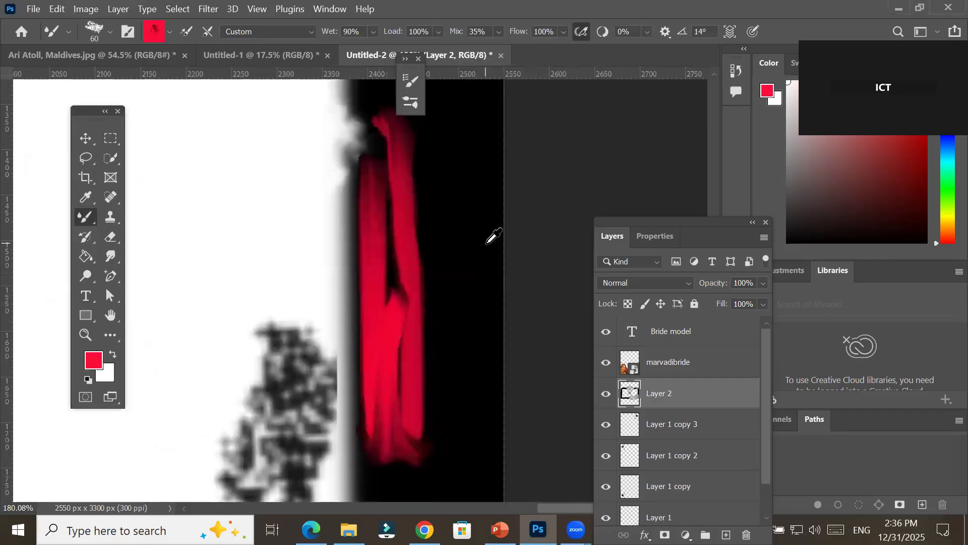
scroll(494, 235, "up", 2)
mouse_move(444, 174)
left_mouse_down()
mouse_move(411, 287)
mouse_move(461, 334)
mouse_move(468, 394)
mouse_move(428, 393)
mouse_move(402, 337)
mouse_move(395, 263)
mouse_move(477, 181)
mouse_move(378, 134)
mouse_move(443, 157)
mouse_move(449, 259)
mouse_move(429, 328)
mouse_move(478, 370)
mouse_move(444, 376)
left_mouse_up()
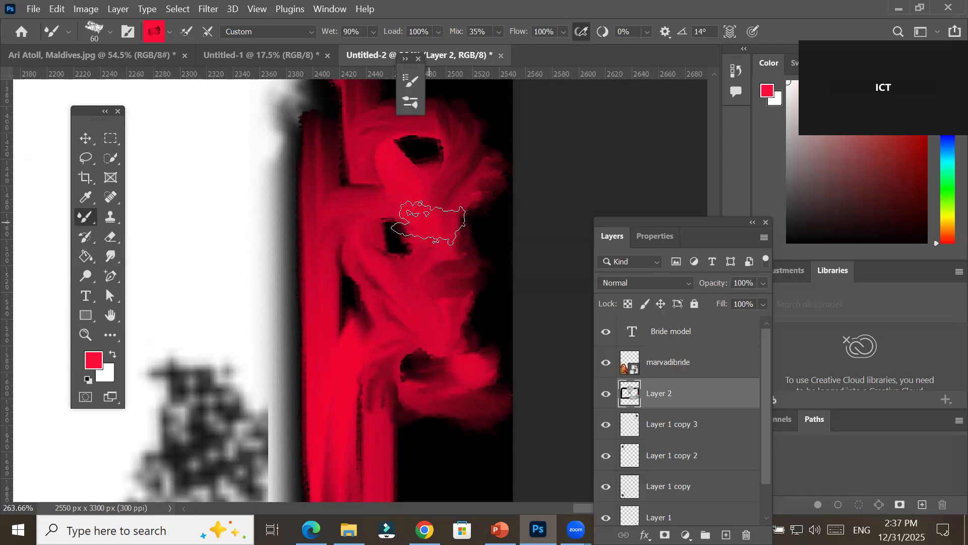
Set the foreground color to blue 1914d9, then hide and show Layer 2 once
left_click(94, 360)
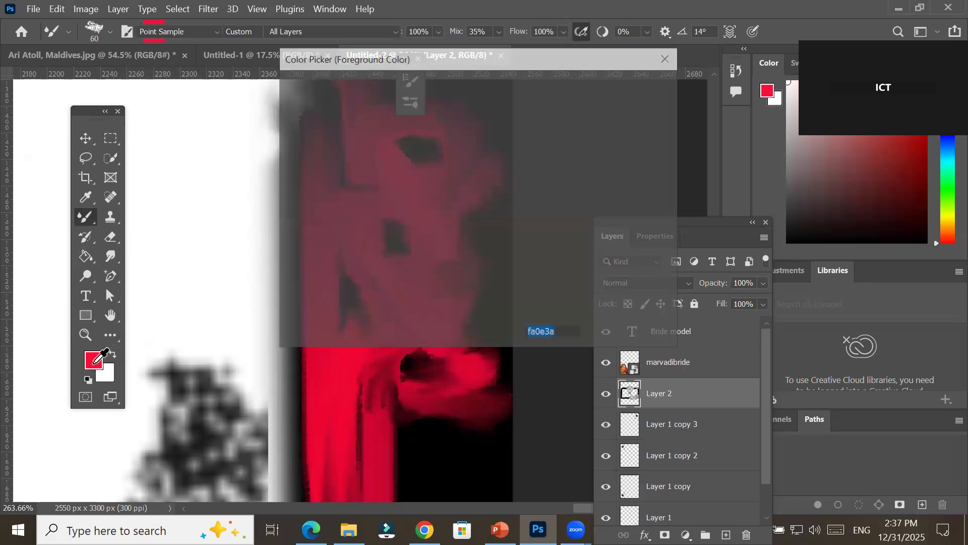
left_click(494, 154)
left_click(460, 121)
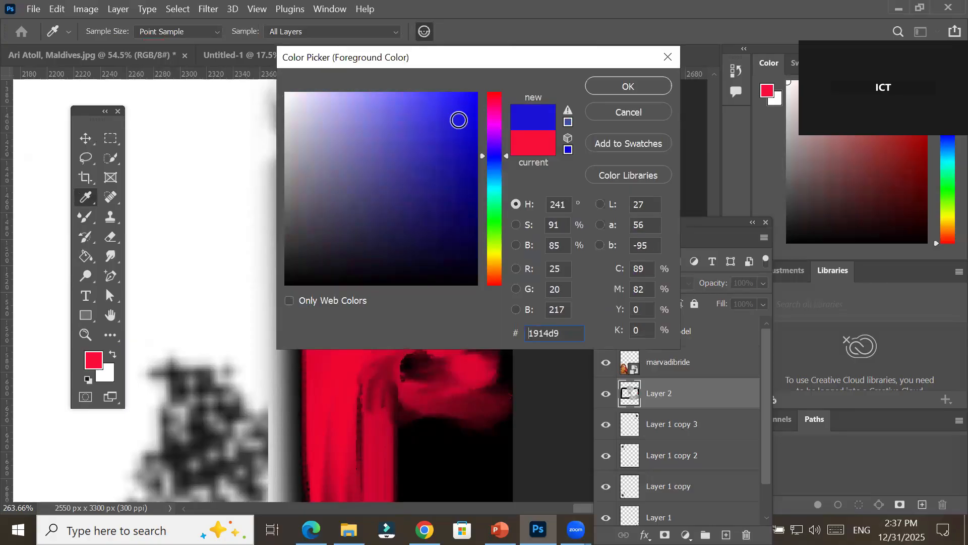
left_click(626, 86)
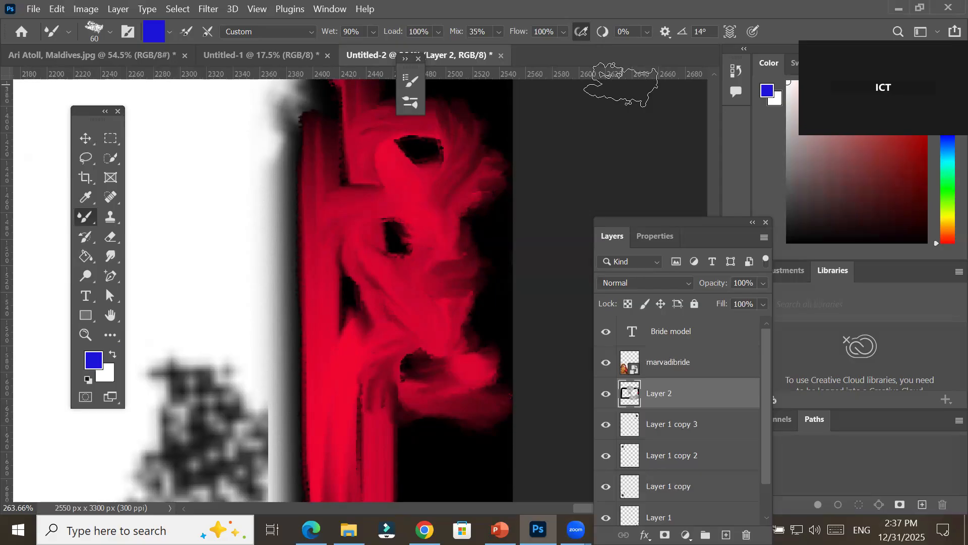
left_click(606, 394)
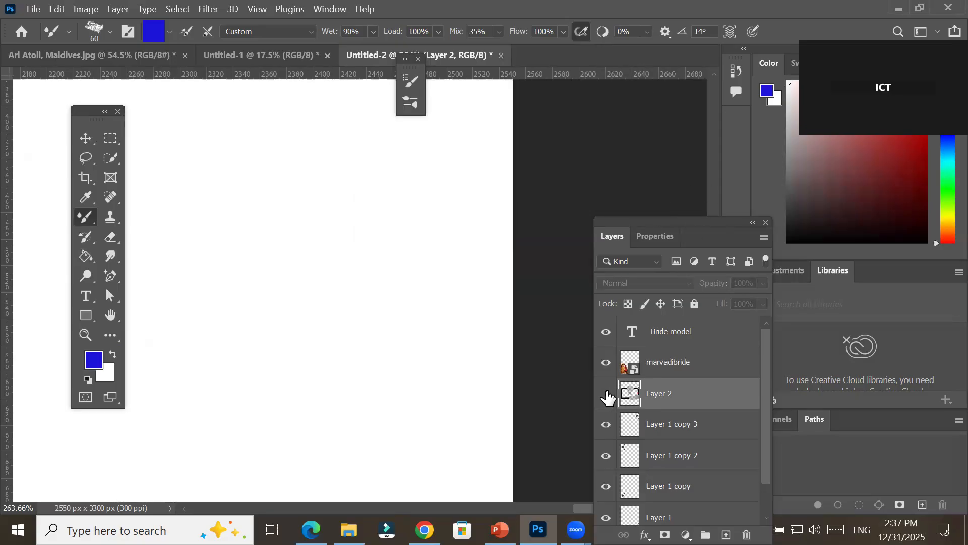
left_click(606, 394)
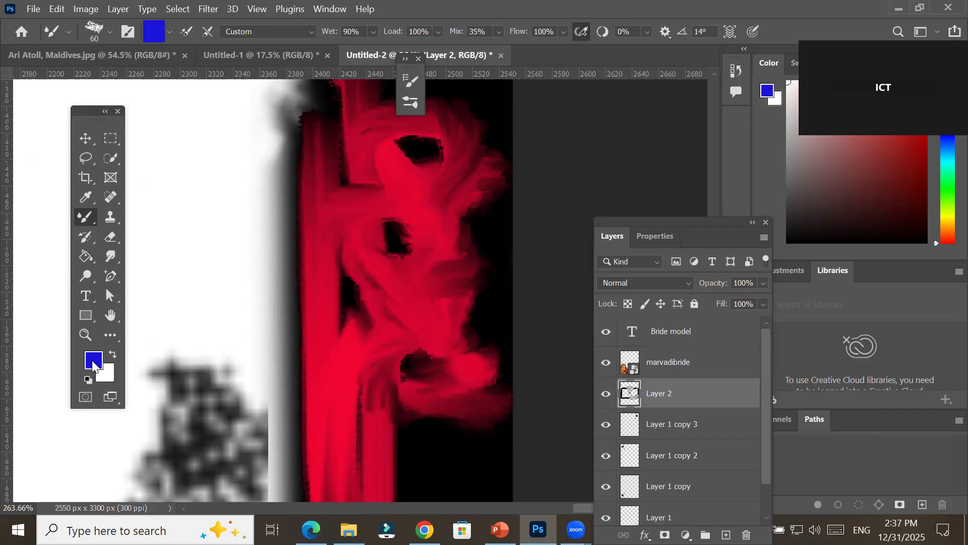
Blend blue Mixer Brush strokes over the red paint and down the right-hand bar to the grey smudge below
mouse_move(389, 297)
left_mouse_down()
mouse_move(400, 237)
mouse_move(392, 270)
mouse_move(384, 248)
mouse_move(474, 281)
mouse_move(432, 199)
mouse_move(456, 277)
mouse_move(406, 335)
mouse_move(402, 262)
mouse_move(447, 218)
mouse_move(433, 303)
mouse_move(388, 90)
mouse_move(492, 266)
mouse_move(428, 263)
left_mouse_up()
mouse_move(335, 407)
left_mouse_down()
mouse_move(366, 433)
mouse_move(508, 442)
left_mouse_up()
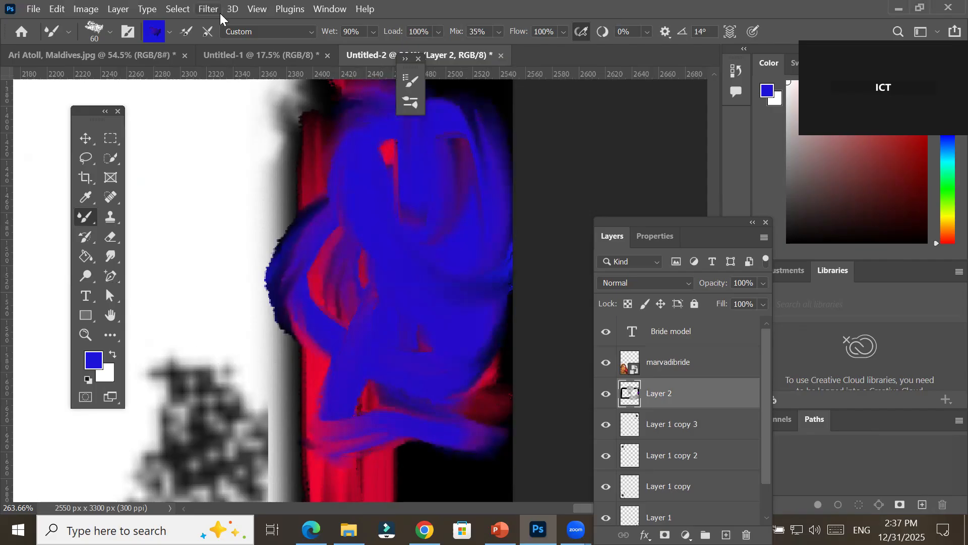
scroll(384, 221, "down", 8)
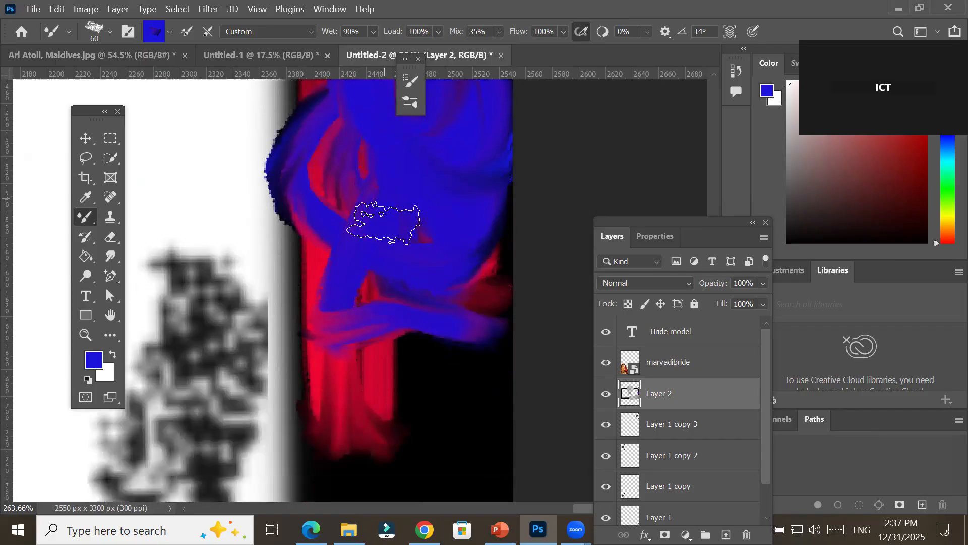
mouse_move(454, 270)
left_mouse_down()
mouse_move(360, 348)
mouse_move(480, 404)
mouse_move(398, 234)
left_mouse_up()
mouse_move(414, 189)
left_mouse_down()
mouse_move(321, 223)
mouse_move(369, 362)
mouse_move(263, 365)
mouse_move(495, 353)
mouse_move(495, 175)
mouse_move(393, 233)
mouse_move(164, 281)
mouse_move(369, 242)
mouse_move(359, 178)
mouse_move(126, 298)
mouse_move(404, 368)
mouse_move(256, 340)
mouse_move(338, 437)
mouse_move(330, 418)
left_mouse_up()
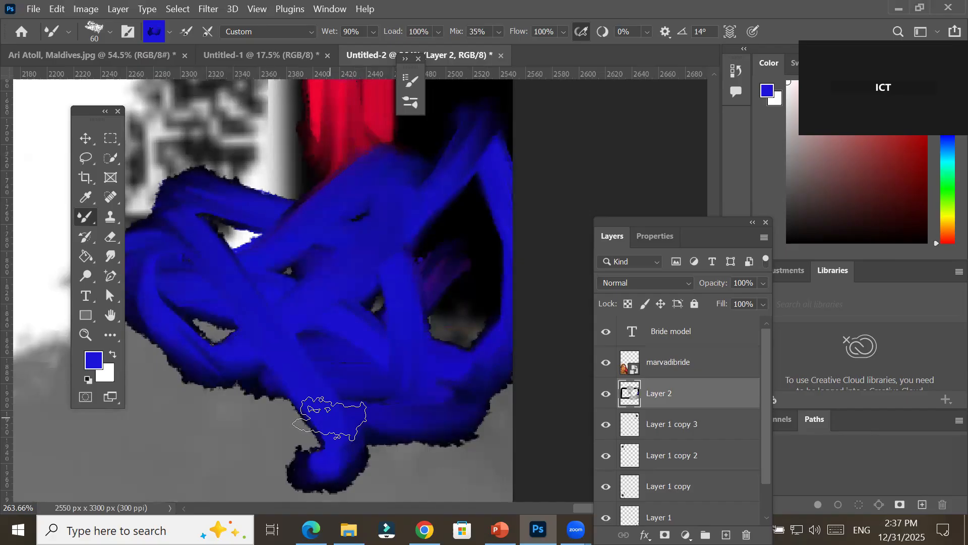
scroll(343, 303, "down", 2)
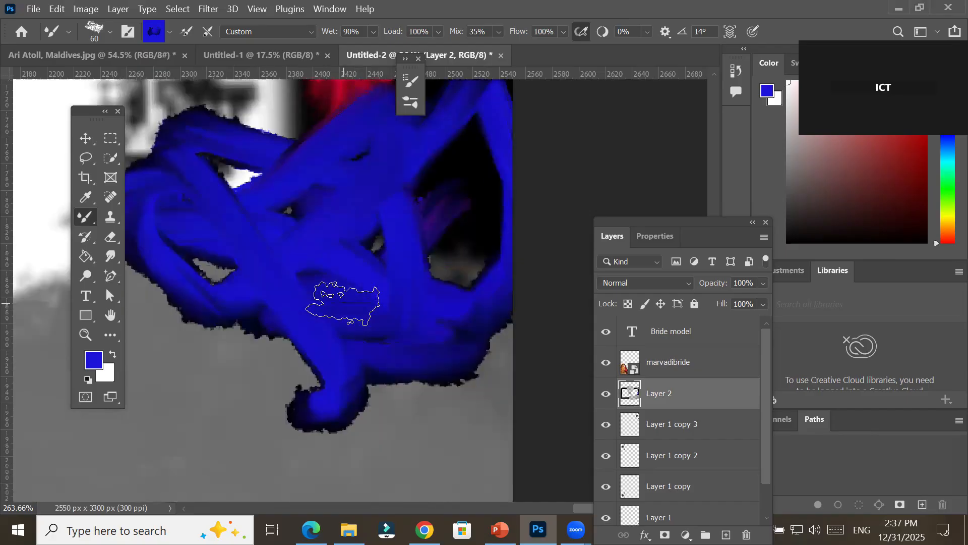
Choose Kyle's Impressionist Blender 1 from the Wet Media Brushes and smudge the left part of the frame's upper bar into a black blob
scroll(343, 303, "down", 10)
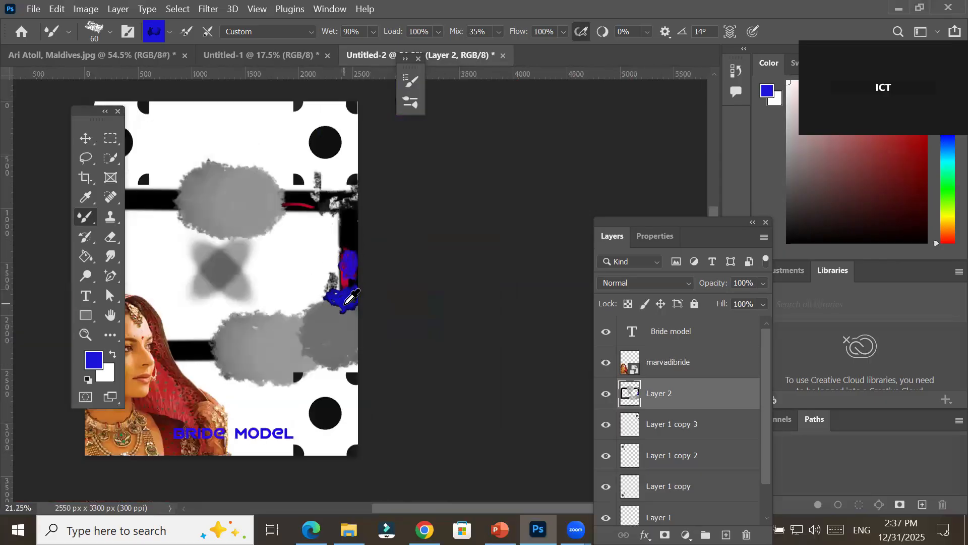
scroll(174, 222, "up", 3)
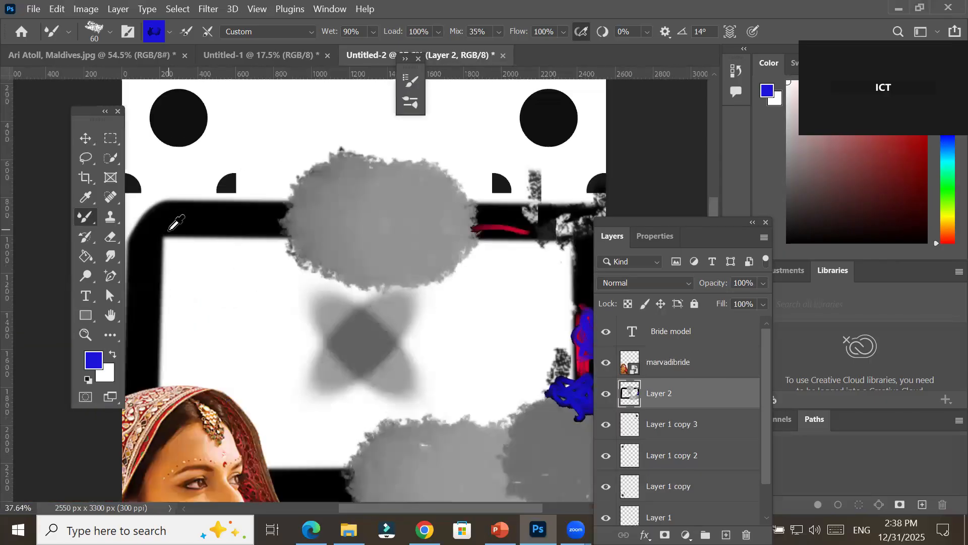
scroll(174, 222, "up", 1)
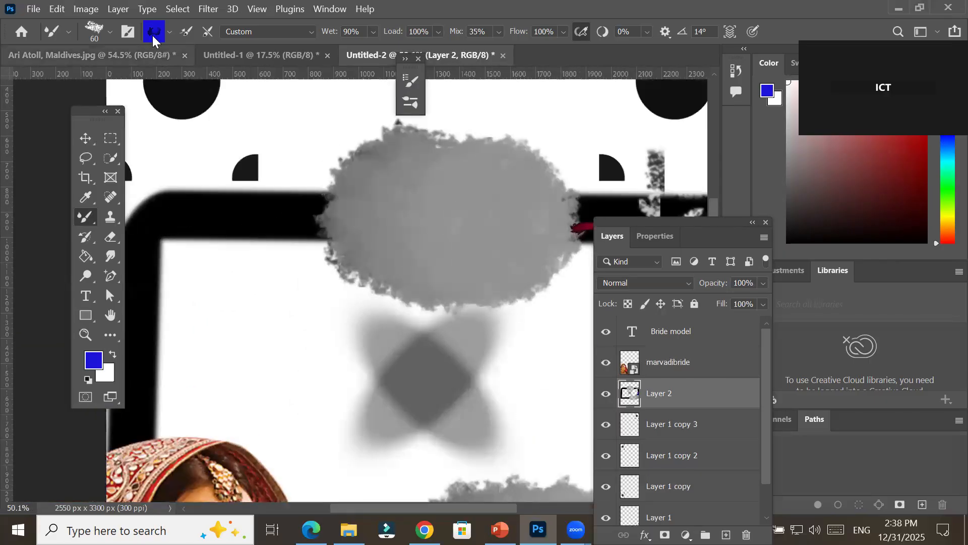
left_click(110, 34)
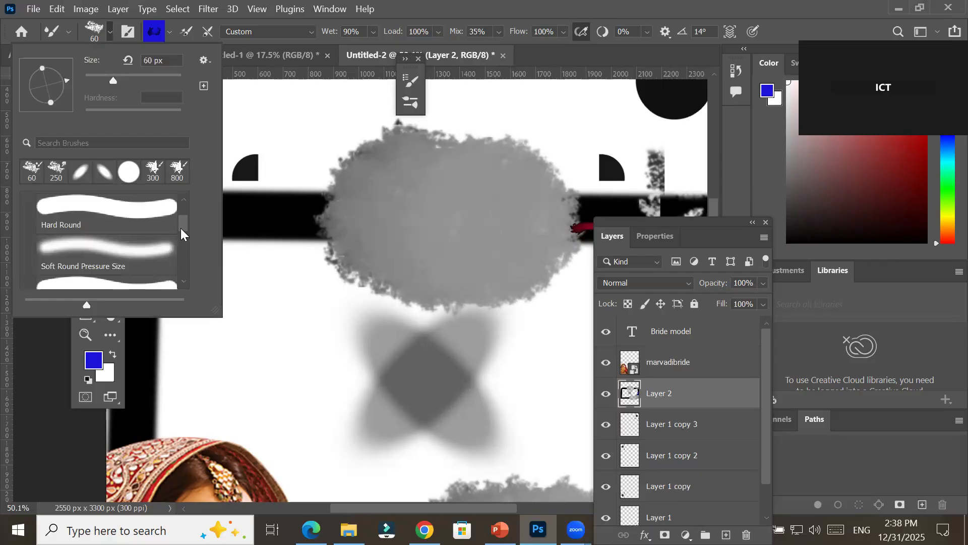
left_click_drag(180, 228, 179, 199)
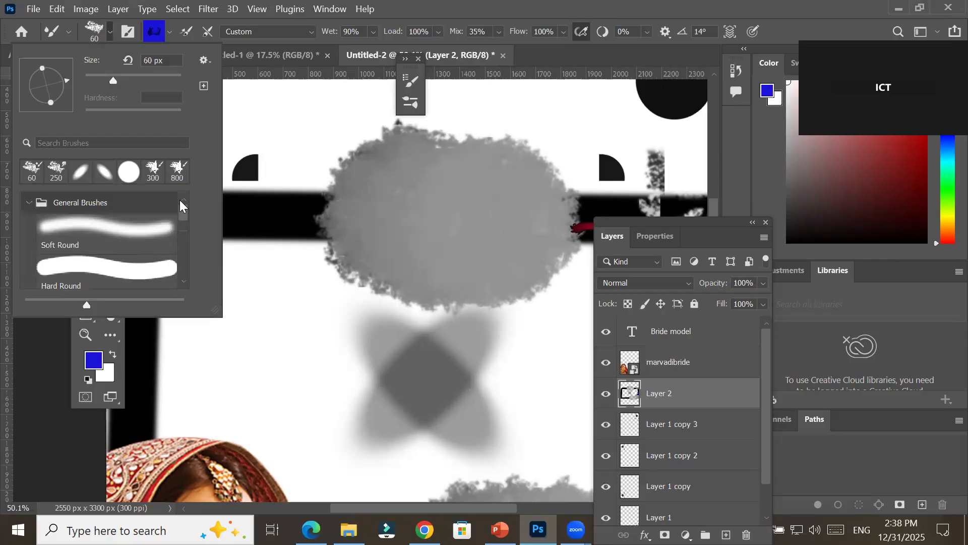
left_click(29, 204)
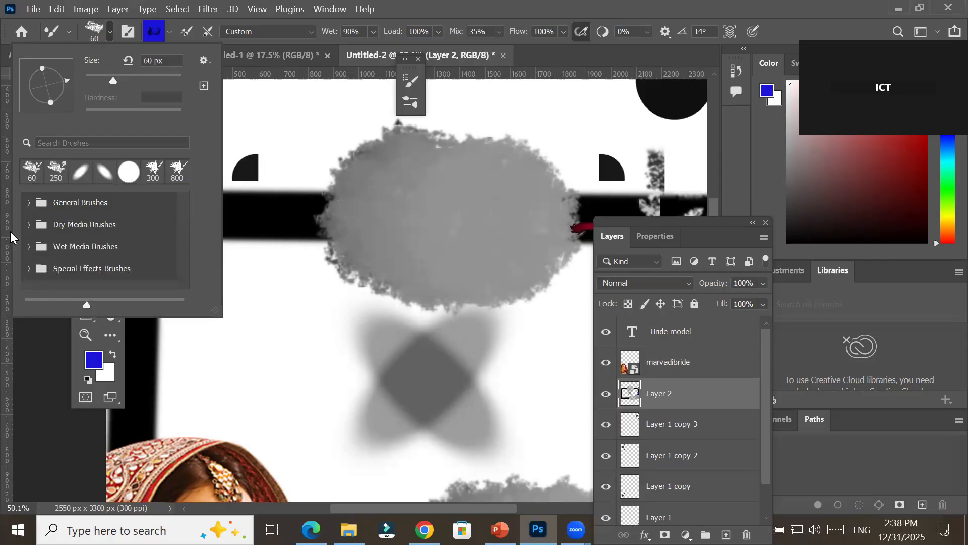
left_click(28, 246)
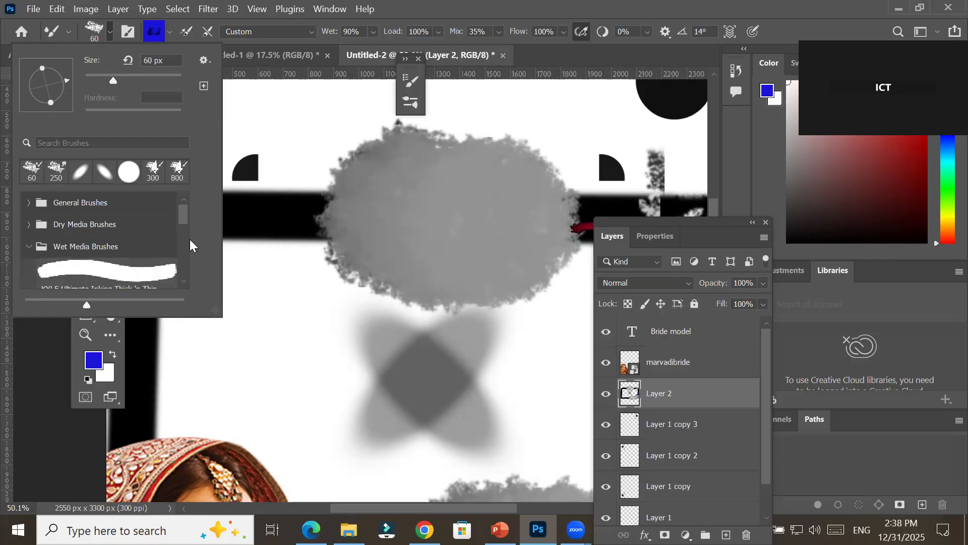
left_click_drag(180, 217, 183, 271)
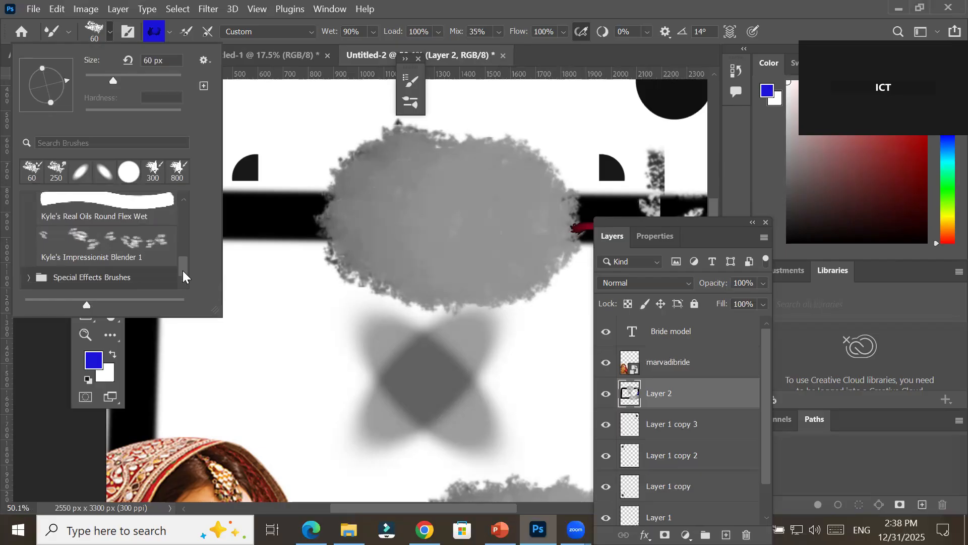
left_click(102, 240)
mouse_move(276, 216)
left_mouse_down()
mouse_move(256, 222)
mouse_move(189, 208)
mouse_move(266, 212)
mouse_move(203, 189)
mouse_move(264, 257)
mouse_move(255, 174)
mouse_move(278, 255)
left_mouse_up()
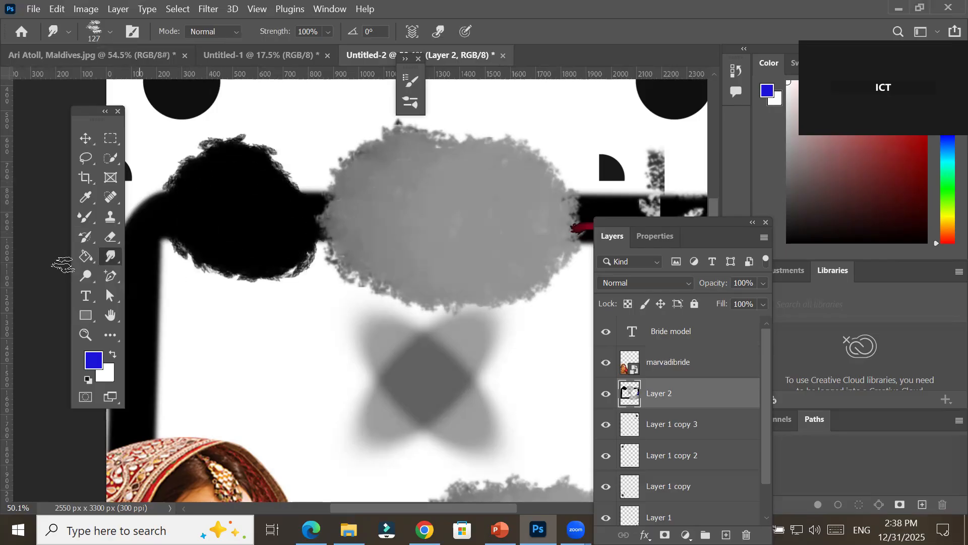
Paint blue with the Mixer Brush over the black blob at size 60, then enlarge it to 700 px and cover the black and grey blobs
left_click(86, 218)
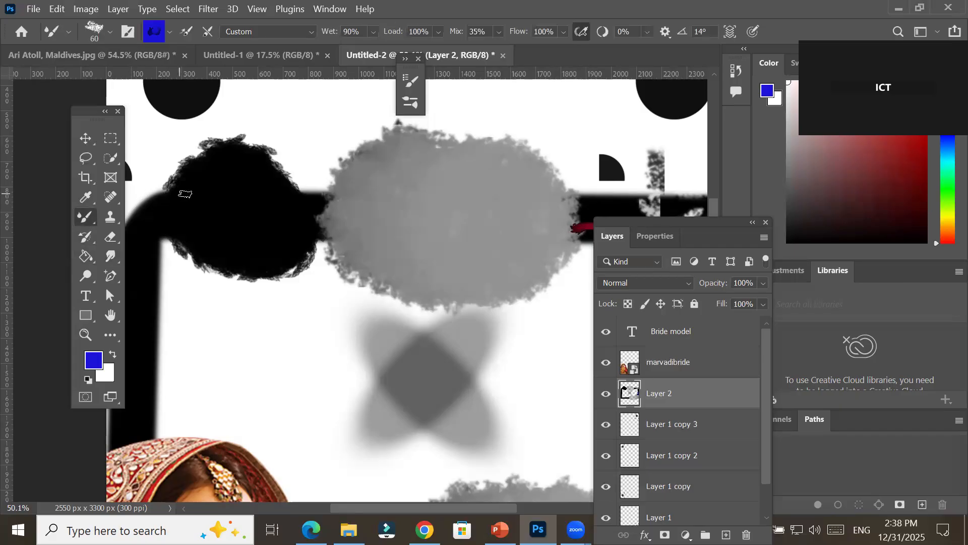
mouse_move(206, 230)
left_mouse_down()
mouse_move(244, 208)
mouse_move(265, 248)
mouse_move(276, 199)
left_mouse_up()
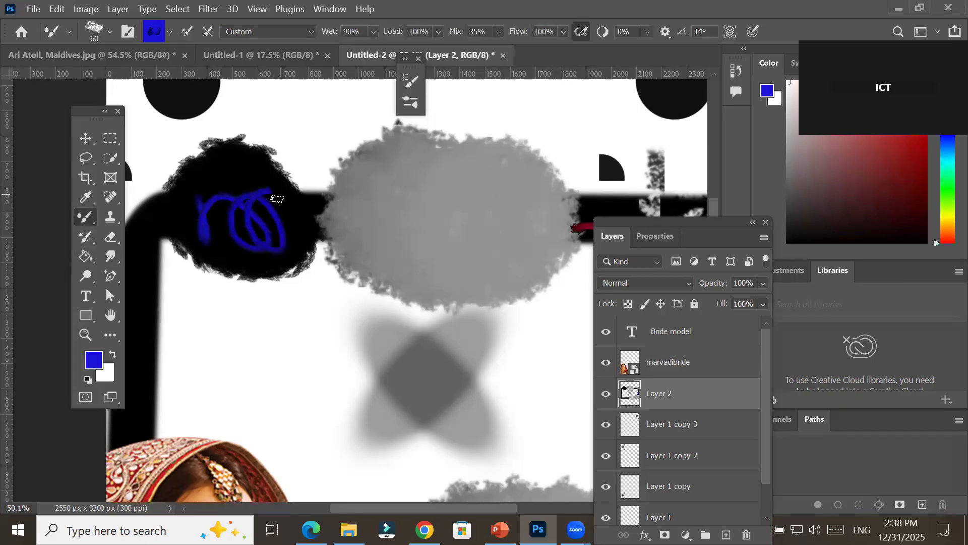
key("bracketright")
key("bracketright")
key("bracketright")
key("bracketright")
key("bracketright")
key("bracketright")
key("bracketright")
key("bracketright")
key("bracketright")
key("bracketright")
key("bracketright")
key("bracketright")
mouse_move(237, 209)
left_mouse_down()
mouse_move(259, 212)
mouse_move(303, 169)
mouse_move(312, 202)
left_mouse_up()
mouse_move(514, 205)
left_mouse_down()
mouse_move(432, 270)
mouse_move(410, 179)
mouse_move(423, 275)
mouse_move(536, 169)
mouse_move(297, 235)
mouse_move(282, 136)
mouse_move(253, 233)
mouse_move(415, 186)
mouse_move(480, 277)
mouse_move(484, 318)
left_mouse_up()
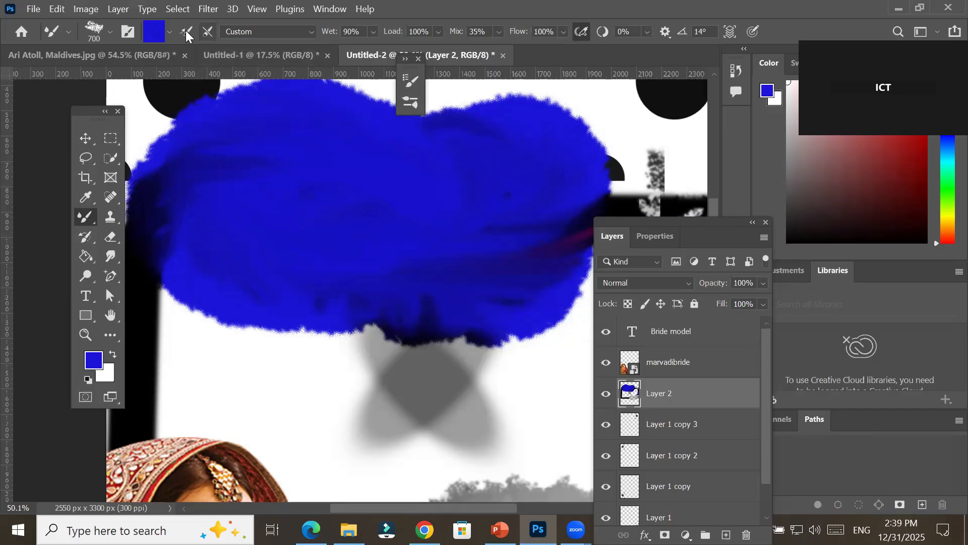
Choose Kyle's Concept Brushes - All Purpose Blender from the Special Effects Brushes and smudge the left edge of the blue paint
left_click(111, 33)
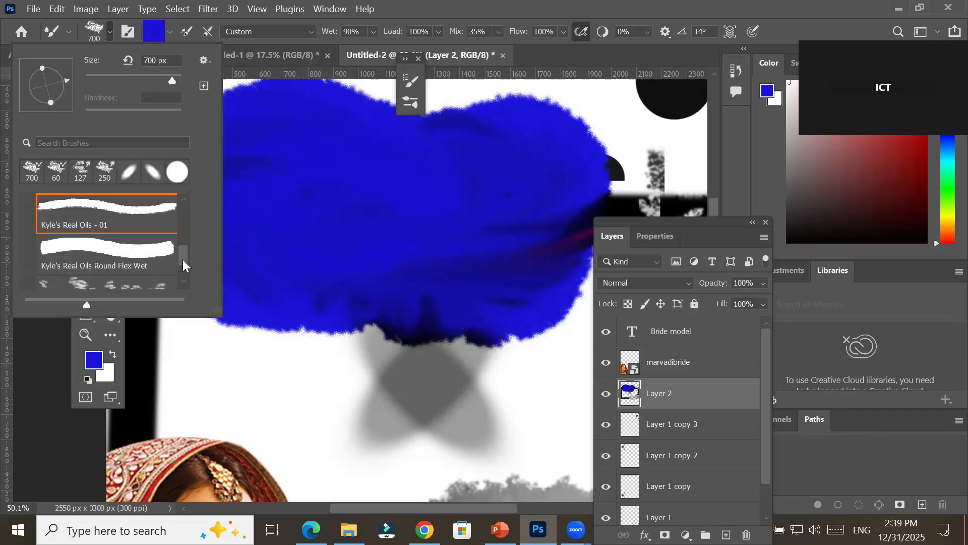
left_click_drag(182, 259, 180, 202)
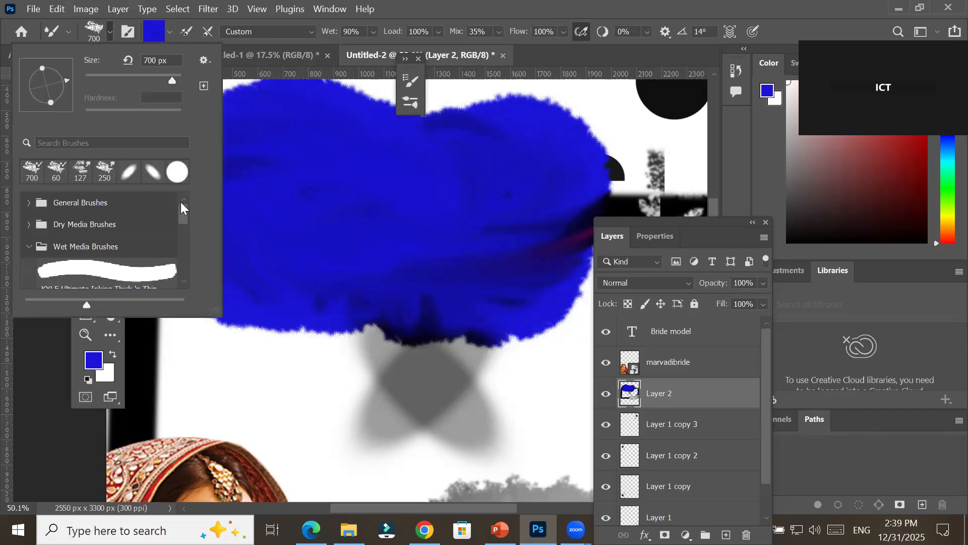
left_click(29, 246)
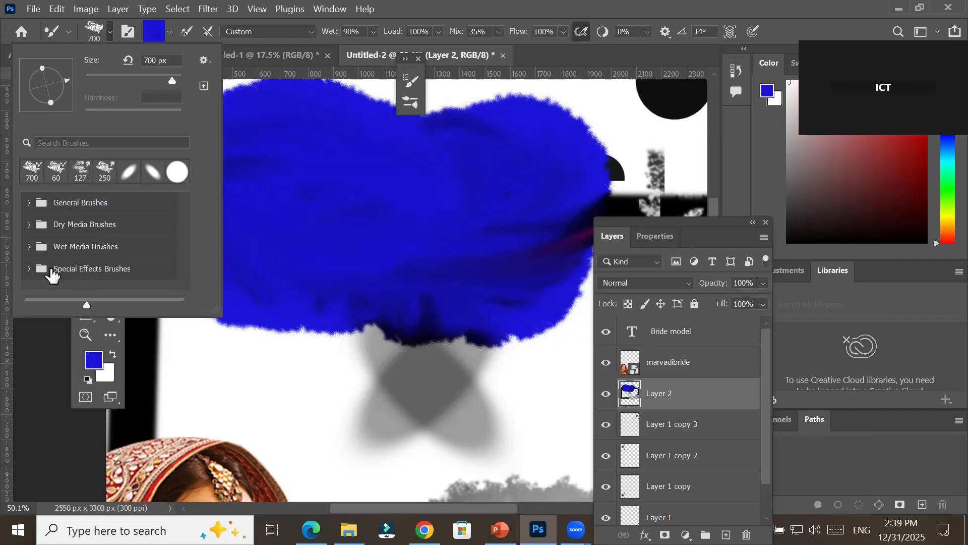
left_click(27, 268)
left_click_drag(184, 215, 186, 250)
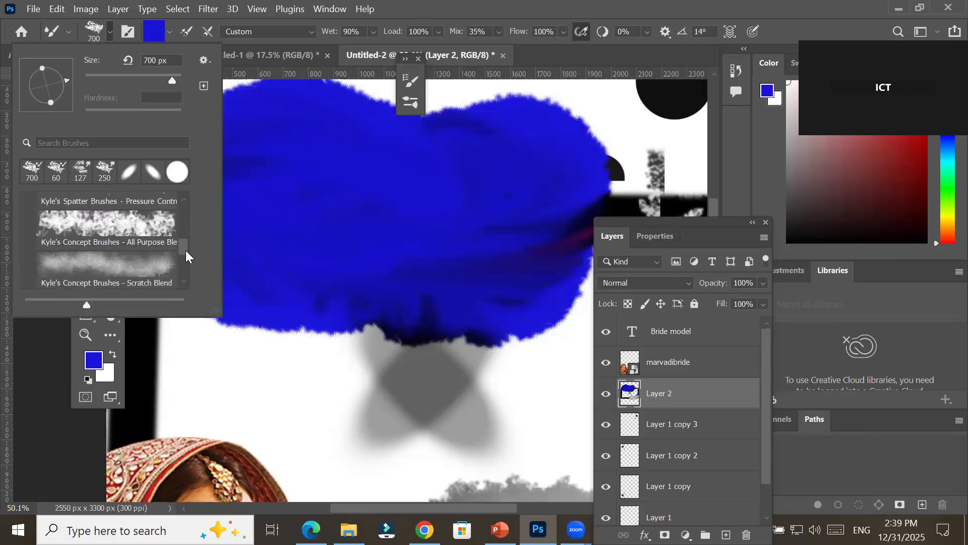
left_click(116, 222)
left_click(353, 189)
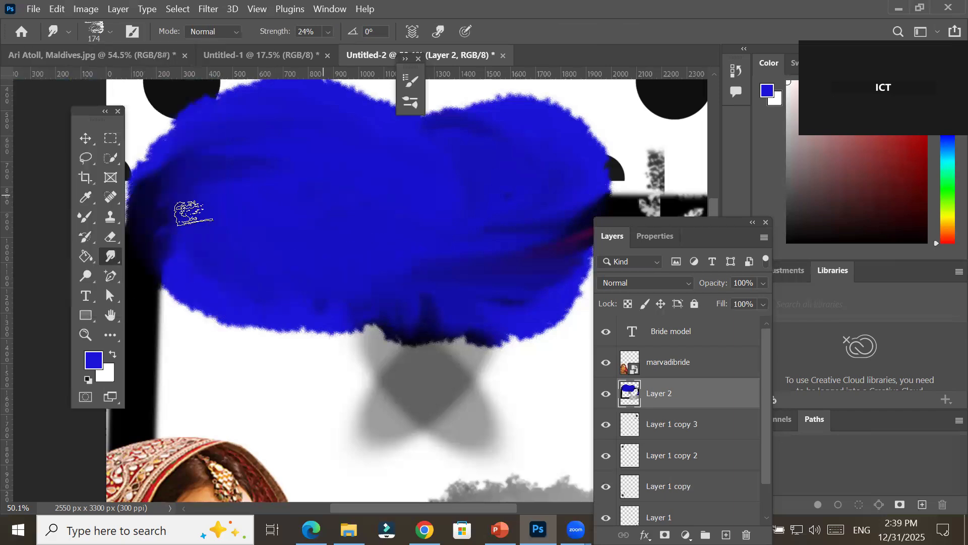
left_click_drag(194, 213, 73, 230)
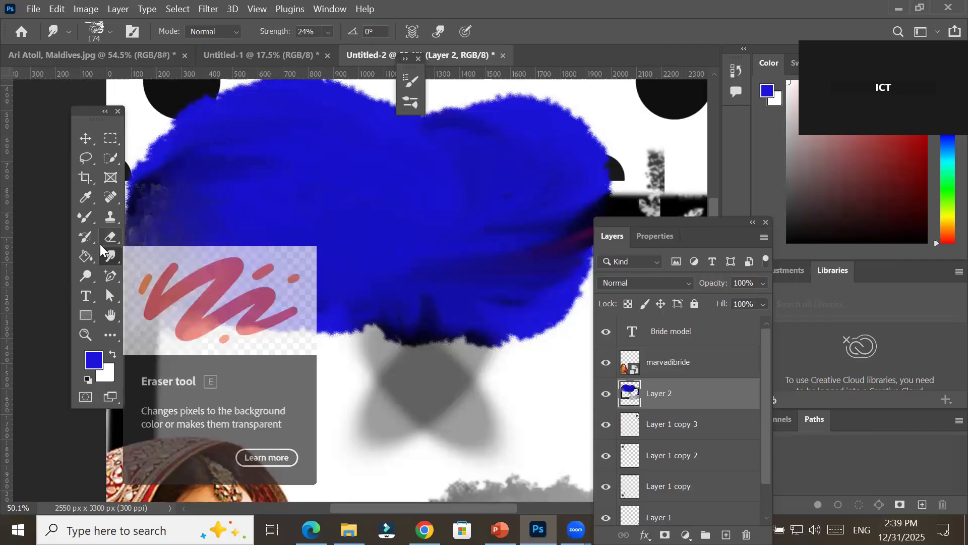
Paint blue with the Mixer Brush at 700 px over the frame and grey smudges until most of the page behind the bride is covered
left_click(85, 215)
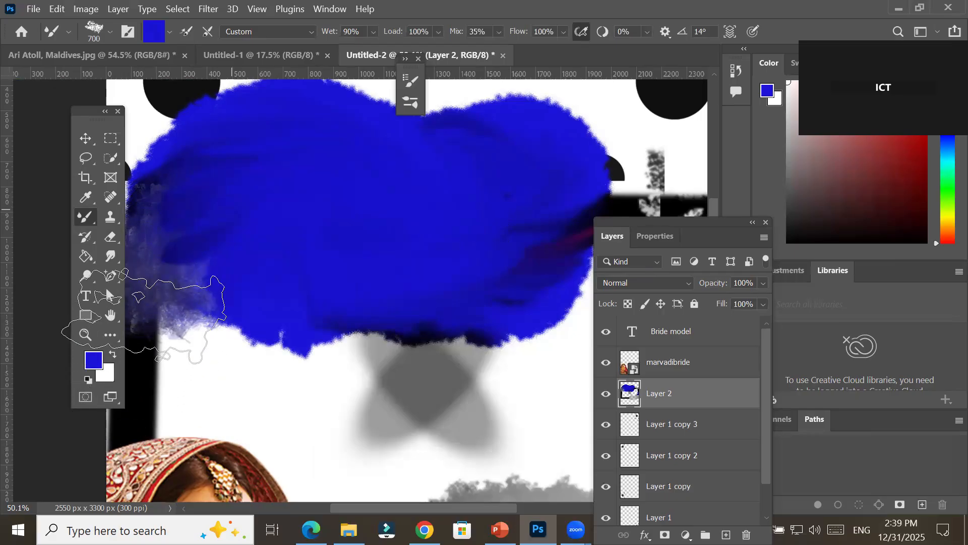
left_click_drag(651, 155, 461, 214)
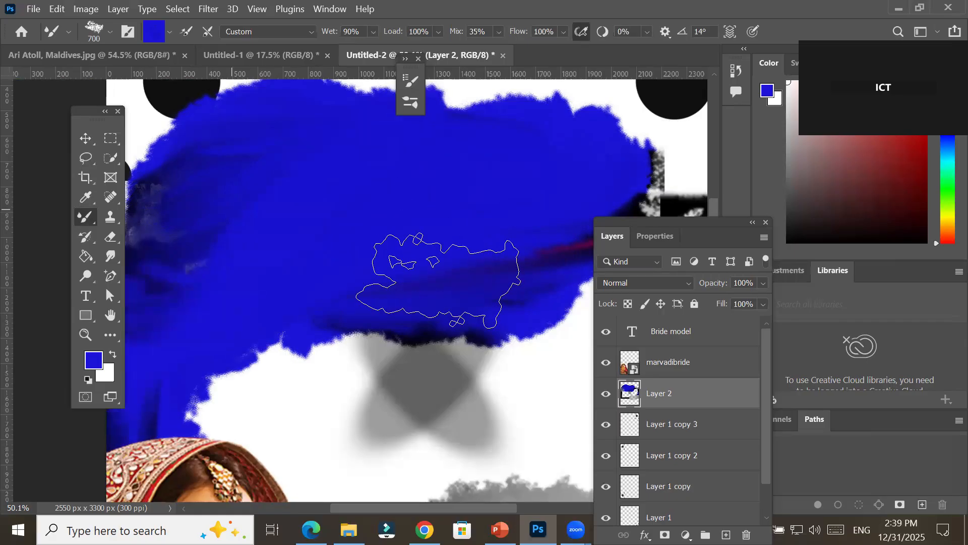
scroll(438, 280, "down", 3)
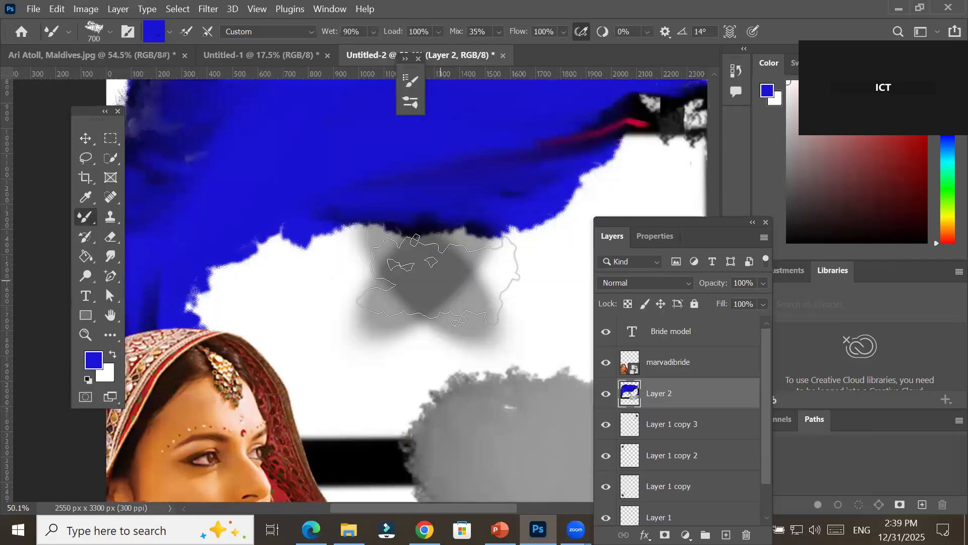
scroll(437, 280, "down", 5)
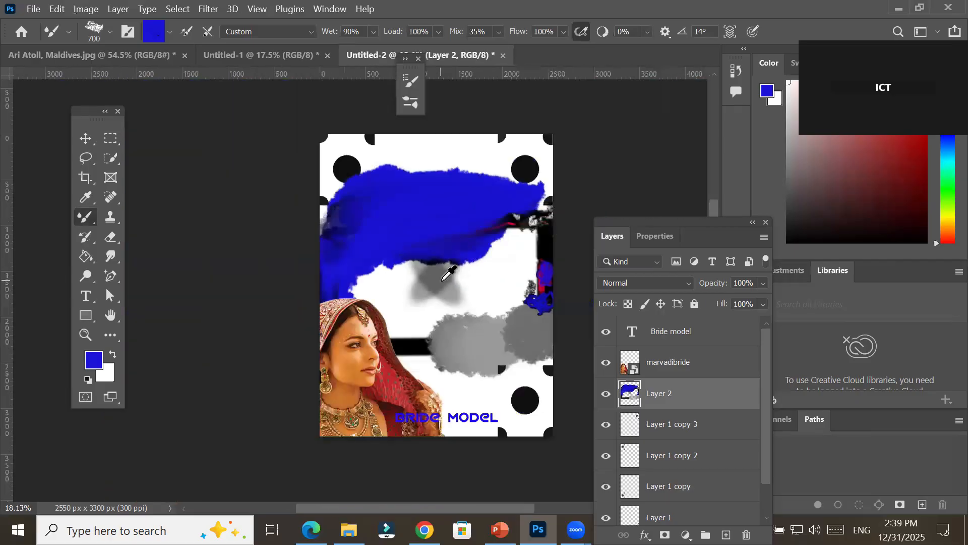
mouse_move(438, 279)
left_mouse_down()
mouse_move(529, 225)
mouse_move(548, 322)
left_mouse_up()
mouse_move(442, 373)
left_mouse_down()
mouse_move(336, 336)
mouse_move(477, 346)
mouse_move(532, 314)
mouse_move(493, 355)
mouse_move(426, 341)
mouse_move(541, 353)
mouse_move(550, 346)
mouse_move(418, 349)
mouse_move(326, 385)
mouse_move(309, 376)
mouse_move(299, 341)
mouse_move(361, 313)
mouse_move(423, 321)
mouse_move(454, 338)
mouse_move(355, 298)
mouse_move(389, 274)
mouse_move(527, 249)
mouse_move(481, 291)
mouse_move(417, 302)
mouse_move(381, 272)
mouse_move(484, 235)
mouse_move(514, 331)
mouse_move(508, 266)
mouse_move(485, 226)
mouse_move(429, 235)
mouse_move(547, 378)
mouse_move(525, 367)
mouse_move(564, 442)
left_mouse_up()
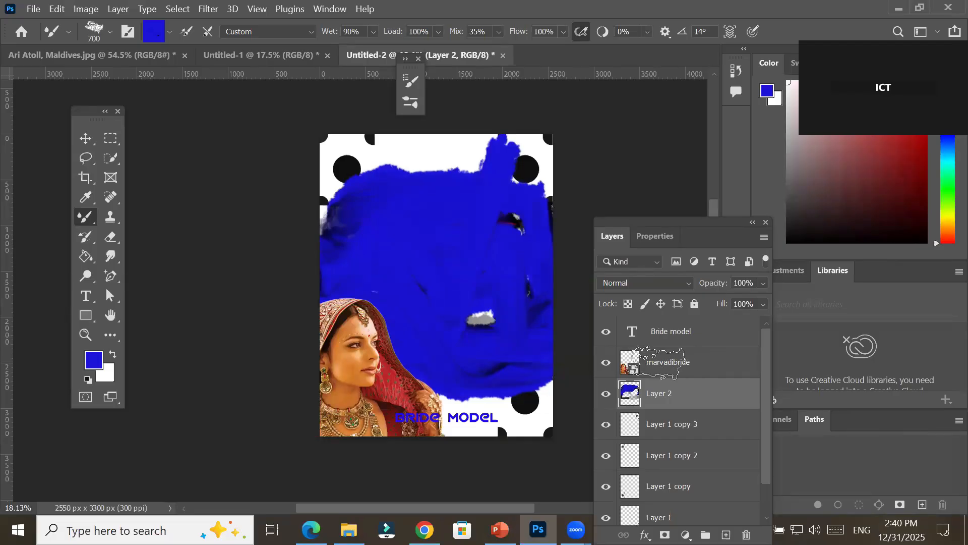
Move the marvadibride image to the middle of the page, just above the Bride Model title
left_click(658, 369)
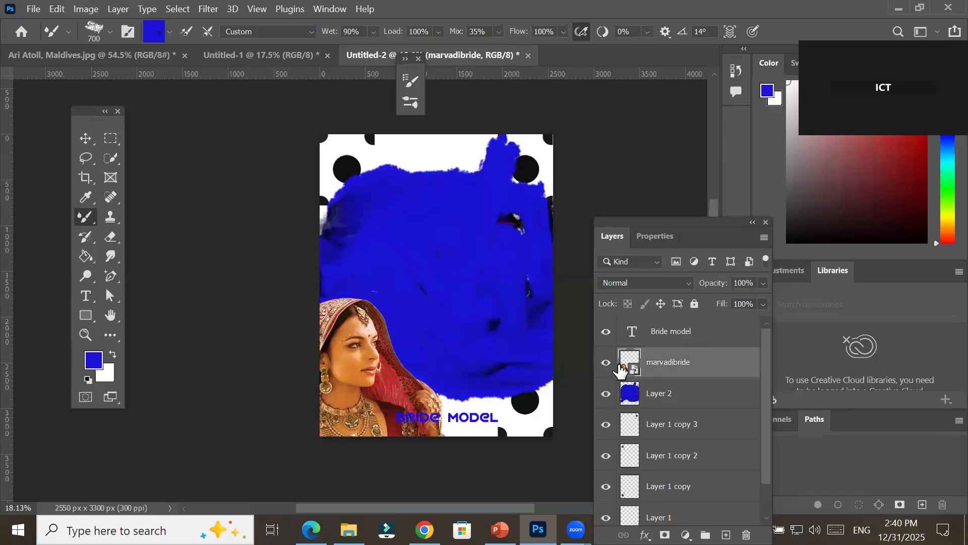
left_click(86, 137)
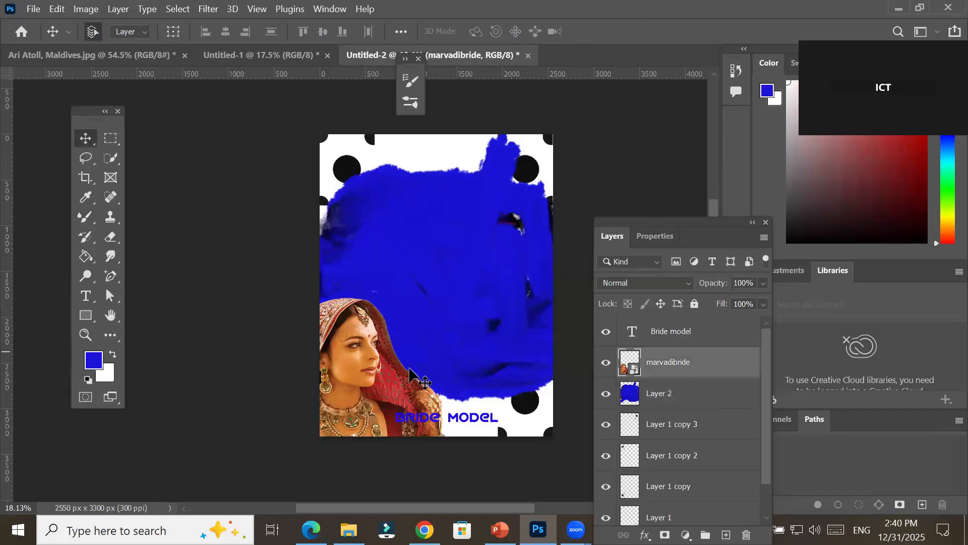
left_click_drag(355, 371, 443, 262)
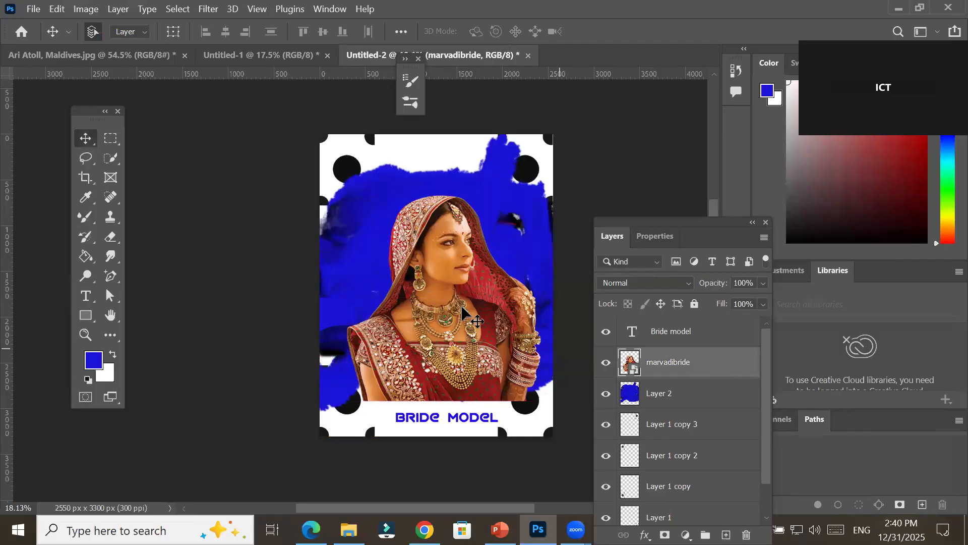
scroll(470, 272, "up", 4)
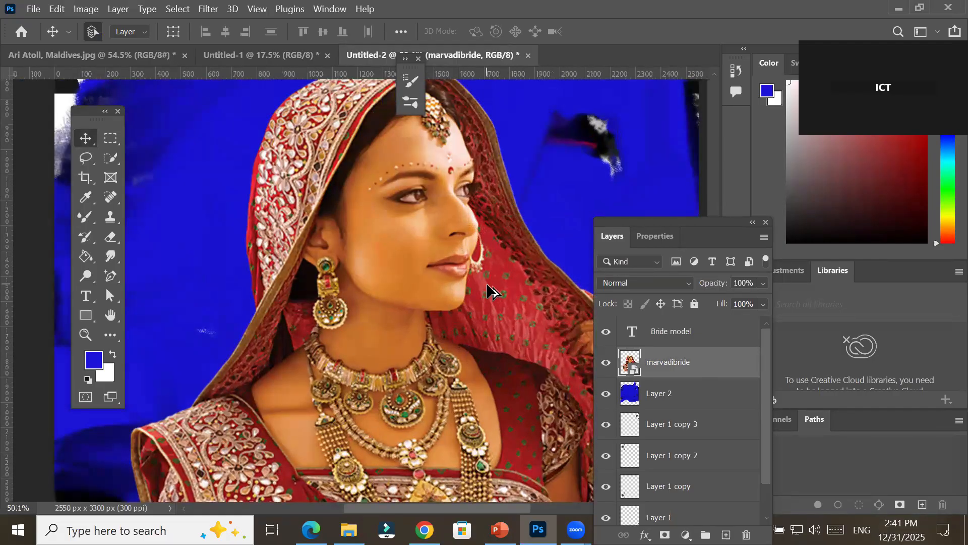
scroll(487, 285, "down", 4)
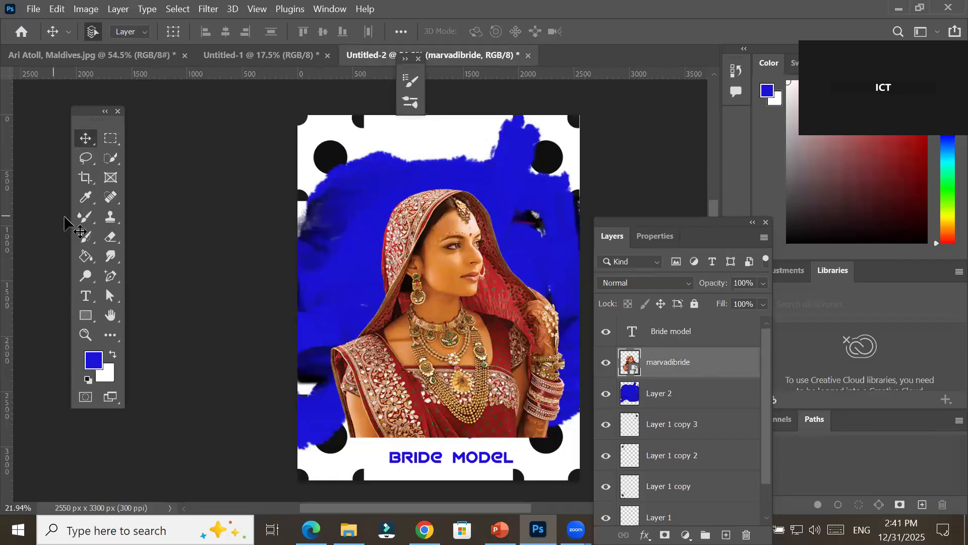
Switch to the Mixer Brush, then hide and show the marvadibride layer once
left_click(83, 217)
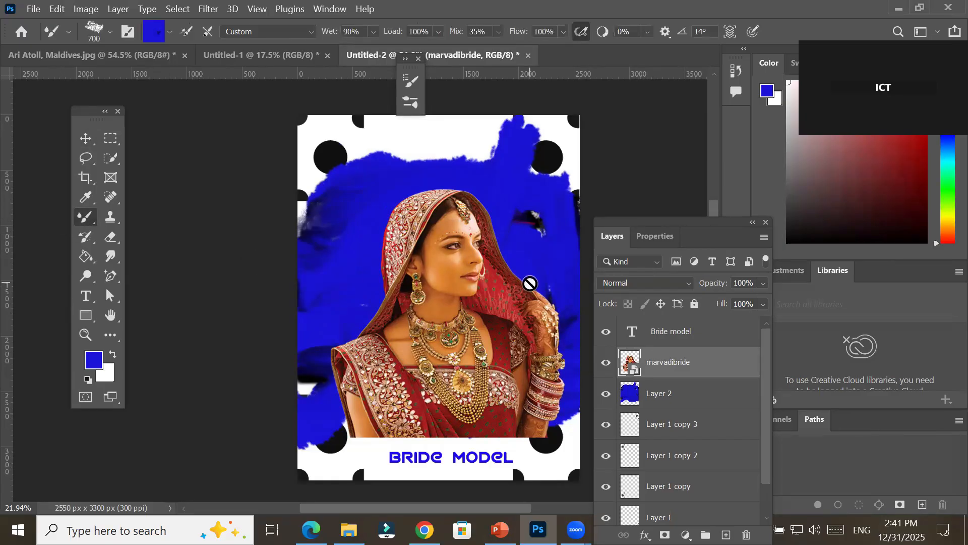
scroll(530, 283, "up", 3)
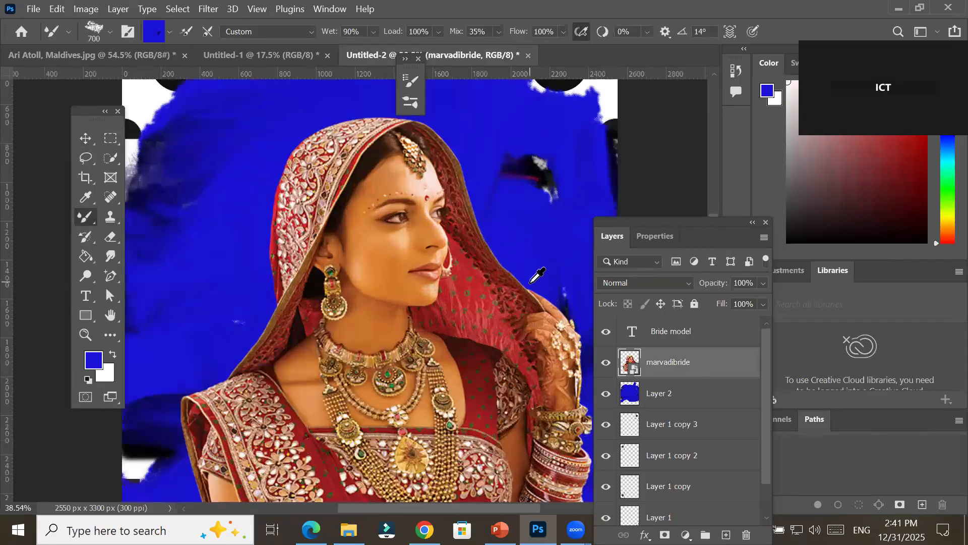
scroll(537, 275, "up", 2)
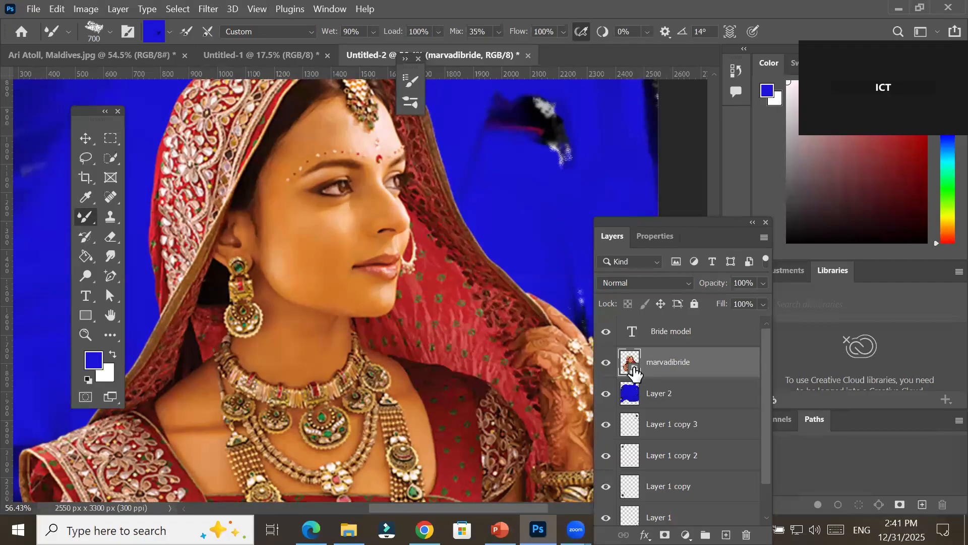
left_click(606, 363)
left_click(606, 363)
Set the foreground color to green 0ef134
left_click(92, 364)
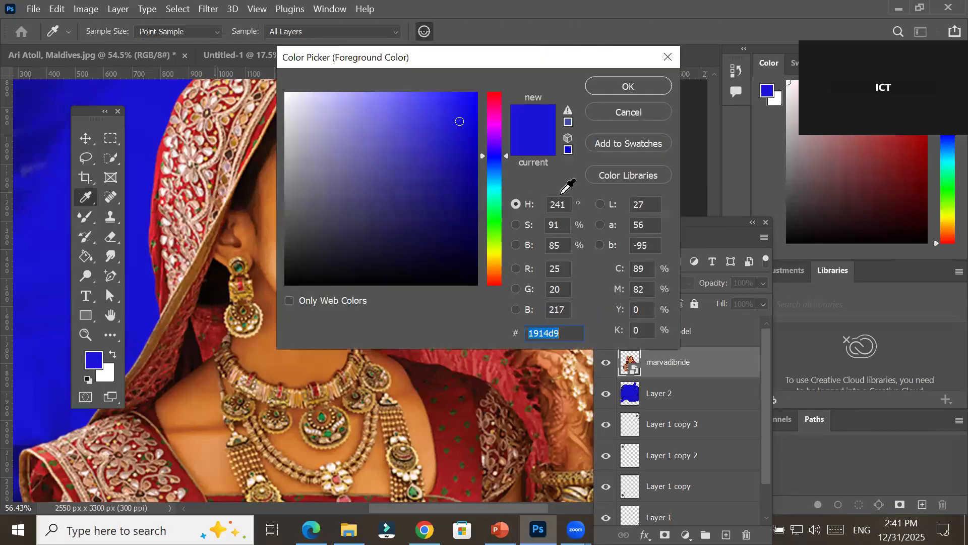
left_click(498, 220)
left_click(454, 102)
left_click(465, 99)
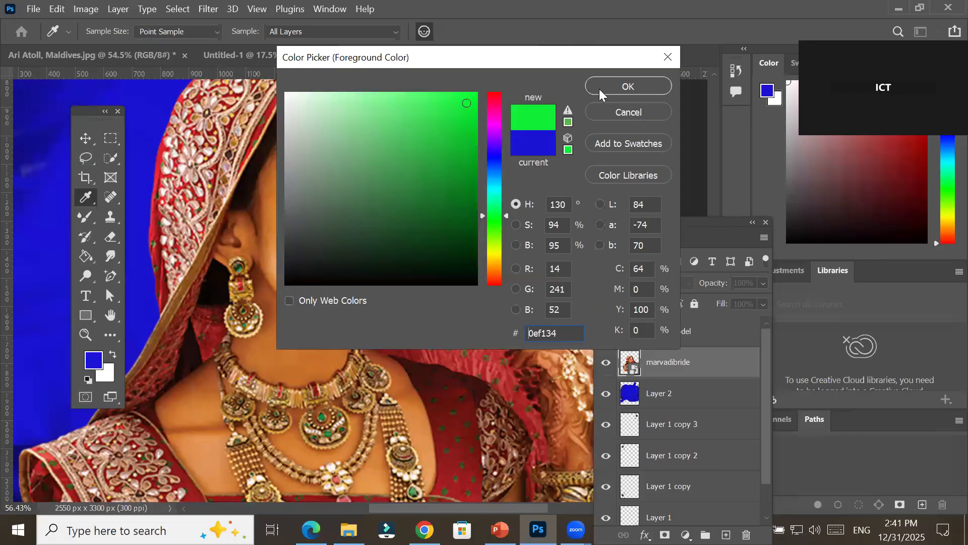
left_click(628, 86)
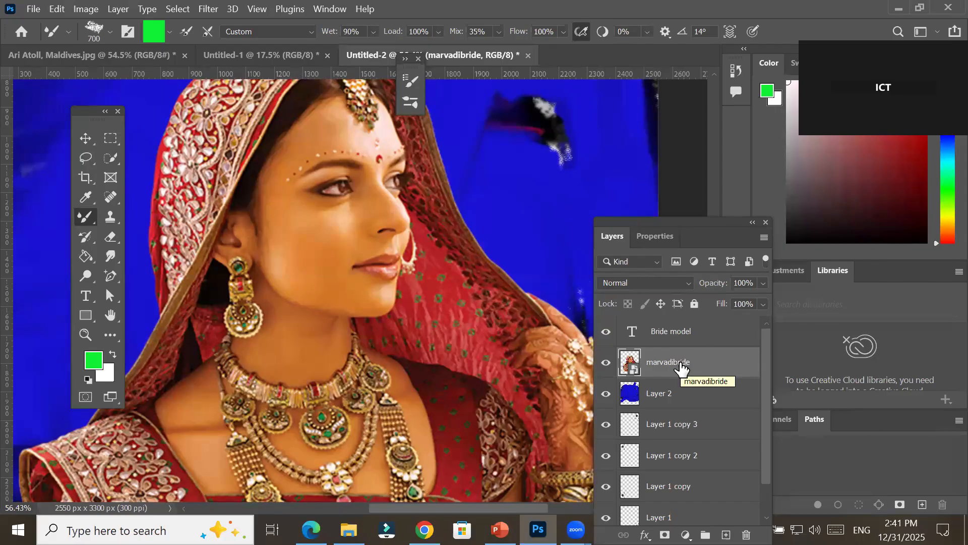
Try rasterizing the marvadibride smart object and painting the bride's veil green with the Mixer Brush reduced to 250 px, and undo it all
left_click(446, 244)
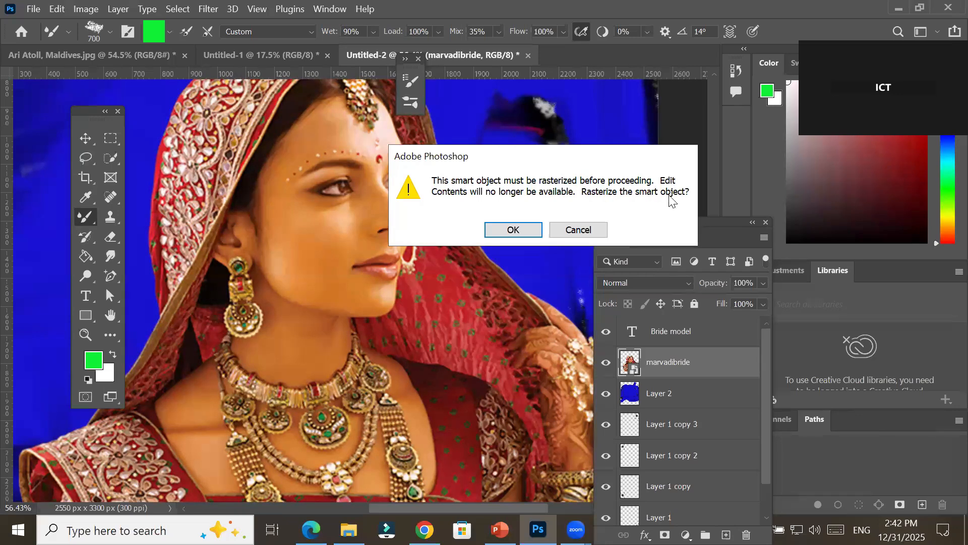
left_click(514, 231)
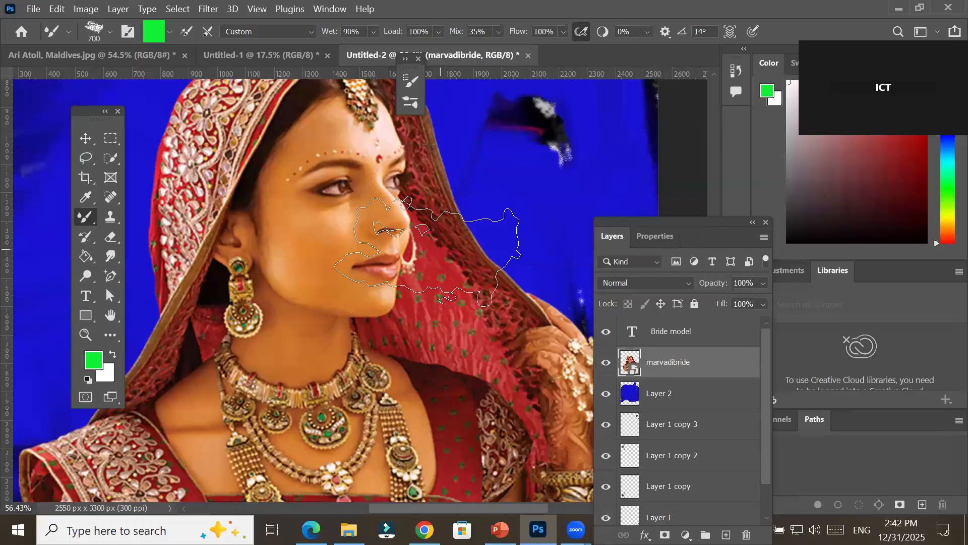
key("bracketleft")
key("bracketleft")
key("bracketleft")
key("bracketleft")
key("bracketleft")
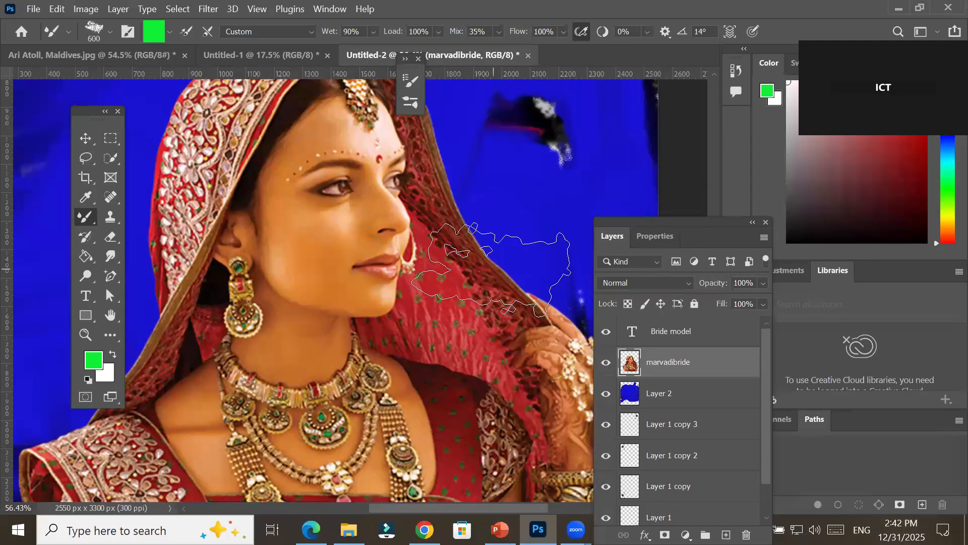
mouse_move(471, 272)
left_mouse_down()
mouse_move(463, 314)
mouse_move(462, 240)
mouse_move(472, 297)
mouse_move(515, 317)
mouse_move(516, 302)
mouse_move(480, 268)
mouse_move(498, 288)
mouse_move(483, 281)
mouse_move(442, 150)
mouse_move(449, 223)
mouse_move(478, 291)
mouse_move(551, 380)
mouse_move(519, 263)
mouse_move(403, 79)
mouse_move(319, 61)
mouse_move(238, 83)
mouse_move(210, 108)
mouse_move(169, 176)
mouse_move(164, 265)
mouse_move(252, 103)
mouse_move(227, 71)
mouse_move(185, 125)
mouse_move(160, 183)
mouse_move(160, 225)
mouse_move(273, 84)
mouse_move(244, 122)
mouse_move(136, 353)
left_mouse_up()
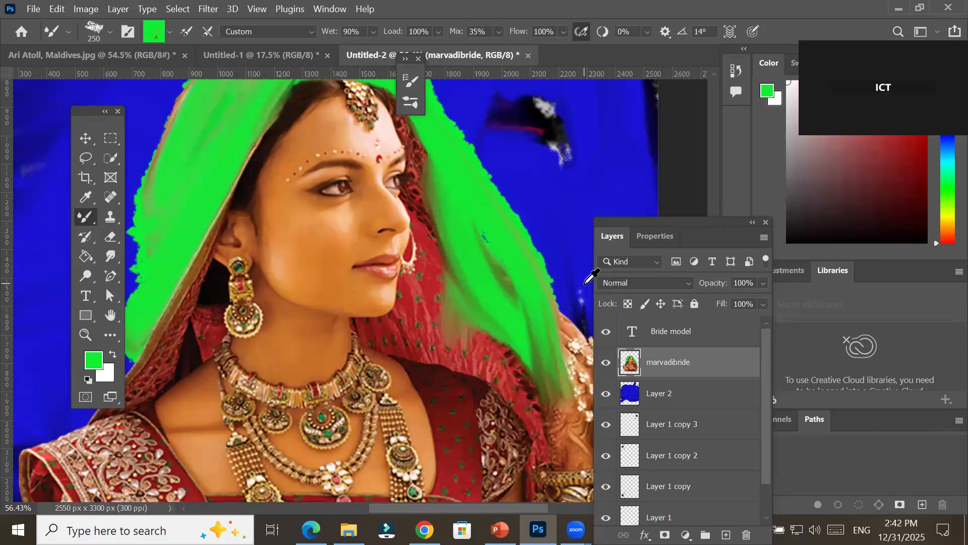
scroll(583, 284, "down", 3)
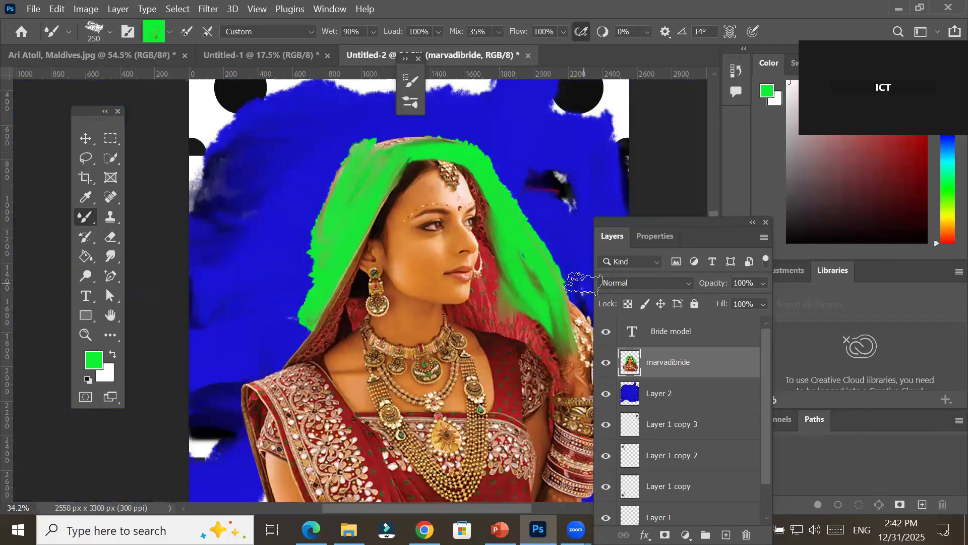
key("ctrl+z")
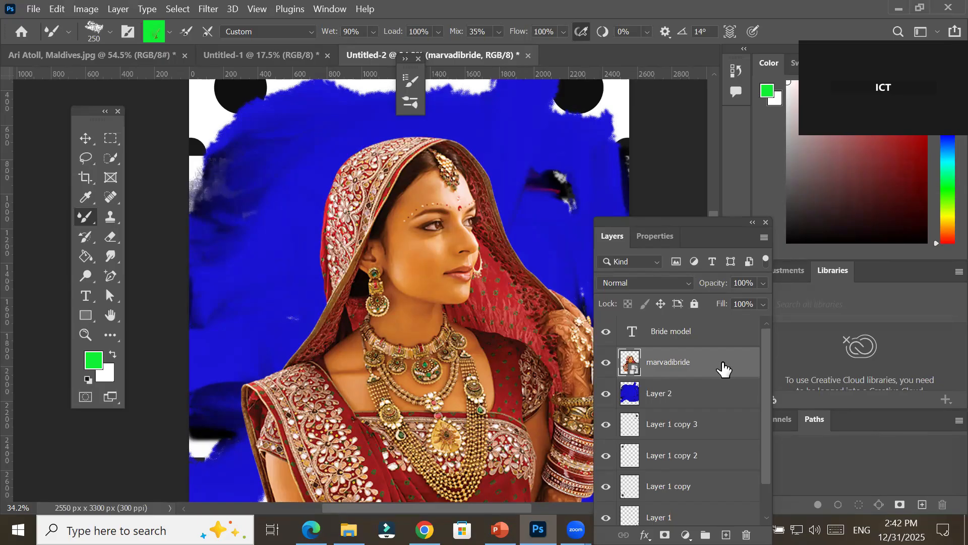
Rasterize the marvadibride layer and choose the Soft Round brush from the General Brushes for the Mixer Brush
right_click(664, 358)
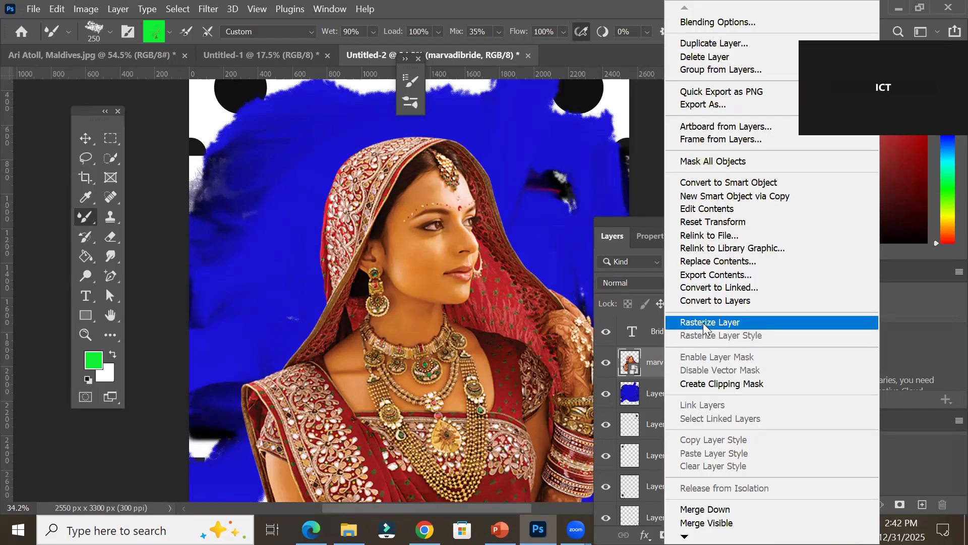
left_click(762, 322)
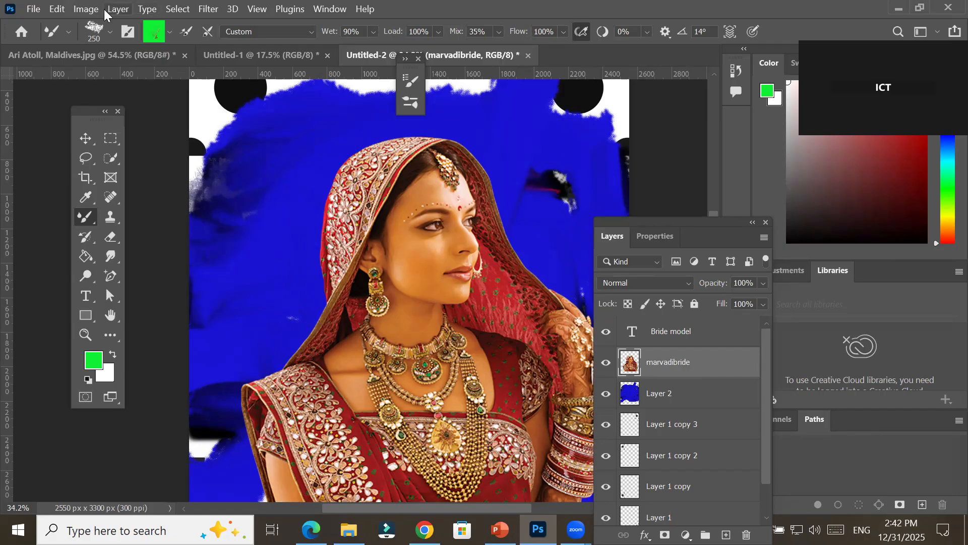
left_click(107, 32)
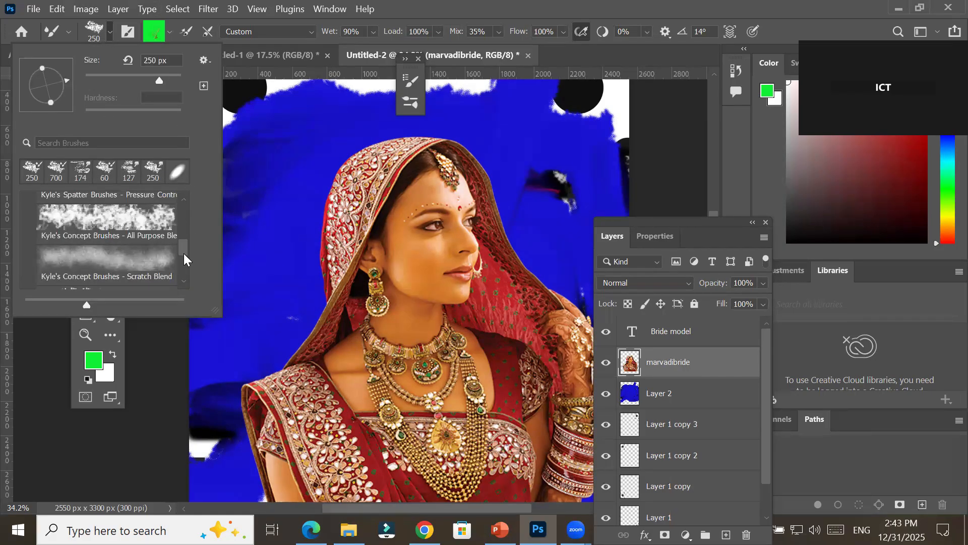
left_click_drag(184, 254, 184, 212)
left_click(29, 207)
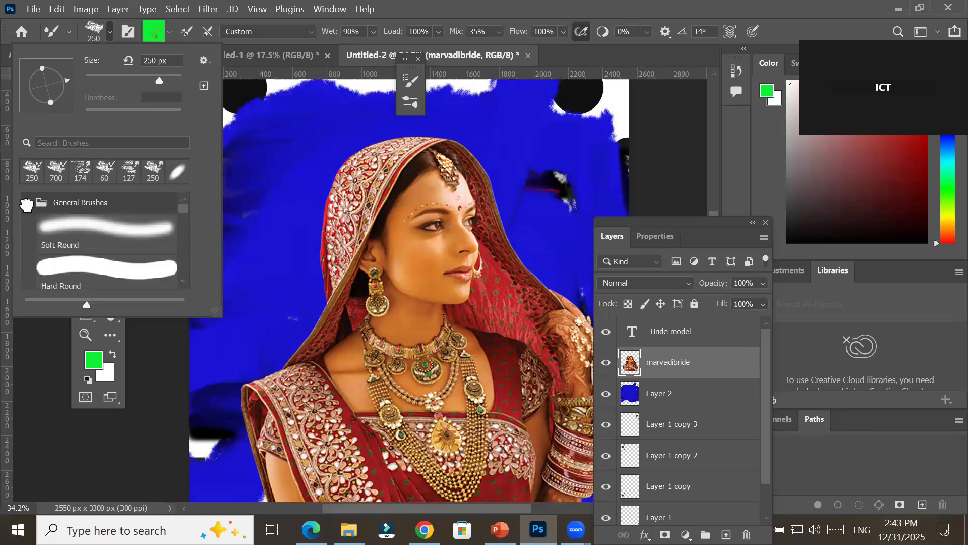
left_click(126, 227)
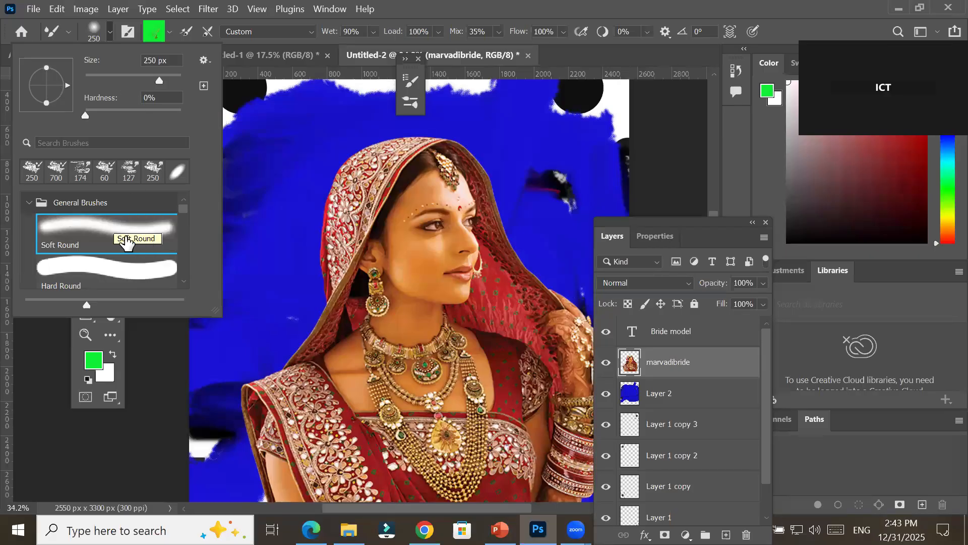
left_click(91, 25)
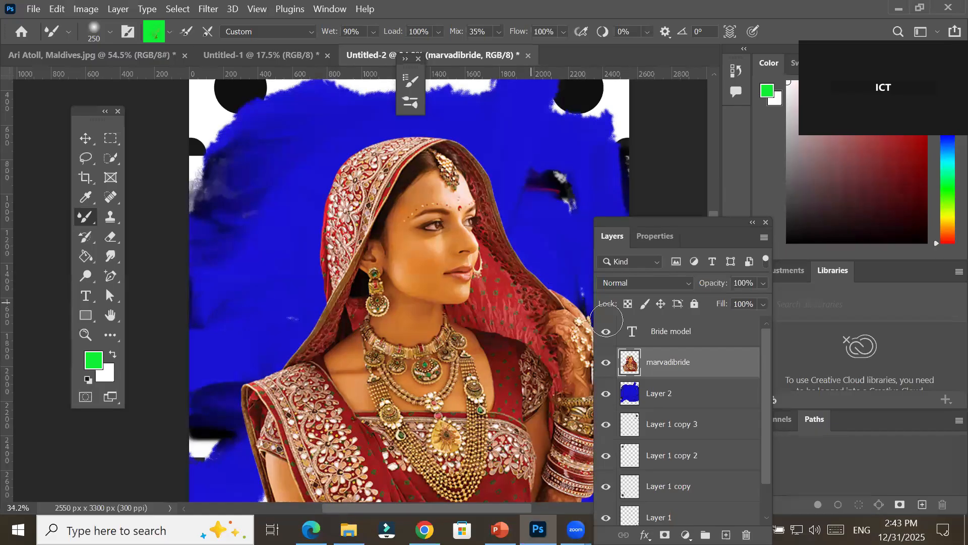
Paint soft green Mixer Brush strokes over the veil to the right of the bride's face on the marvadibride layer
left_click_drag(518, 275, 545, 322)
left_click_drag(489, 227, 545, 323)
left_click_drag(520, 282, 574, 313)
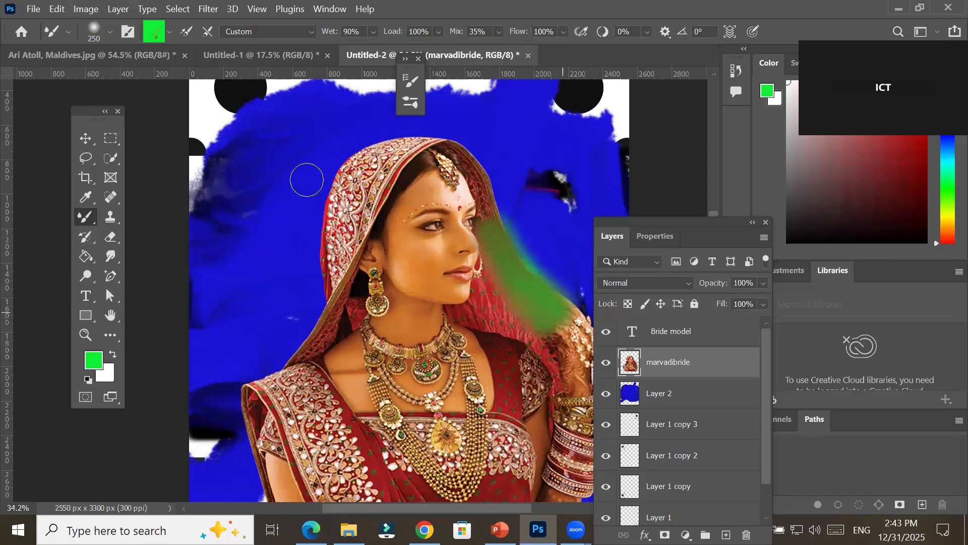
Try covering the rest of the bride's veil with soft green Mixer Brush strokes, and undo all the green veil strokes
left_click(112, 32)
left_click(104, 233)
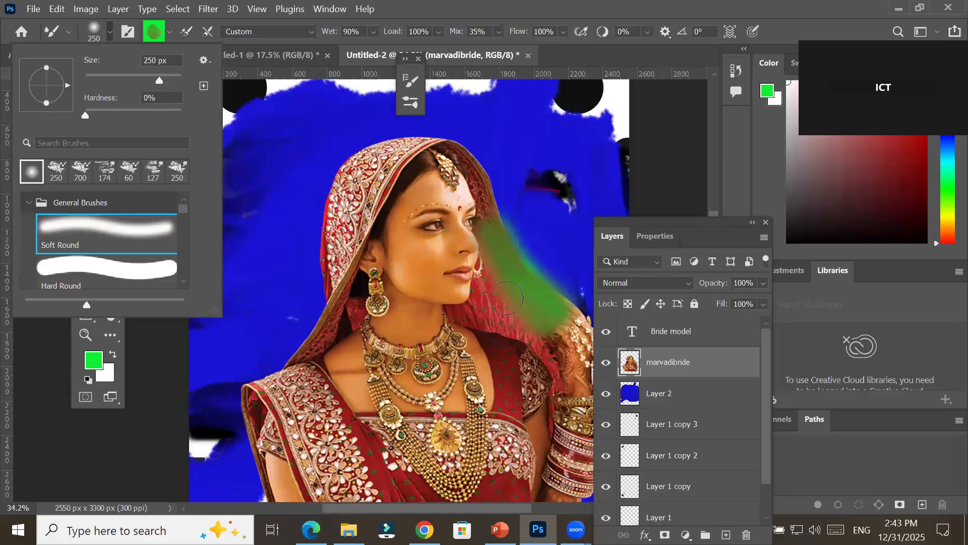
left_click(558, 353)
mouse_move(557, 353)
left_mouse_down()
mouse_move(512, 322)
mouse_move(468, 310)
mouse_move(484, 303)
mouse_move(493, 274)
mouse_move(560, 320)
left_mouse_up()
mouse_move(478, 184)
left_mouse_down()
mouse_move(462, 149)
mouse_move(439, 141)
mouse_move(384, 149)
mouse_move(353, 188)
mouse_move(341, 267)
mouse_move(394, 144)
mouse_move(359, 173)
mouse_move(341, 267)
mouse_move(337, 217)
mouse_move(363, 160)
mouse_move(333, 320)
mouse_move(347, 238)
mouse_move(372, 181)
mouse_move(417, 158)
mouse_move(446, 159)
mouse_move(541, 309)
mouse_move(608, 376)
left_mouse_up()
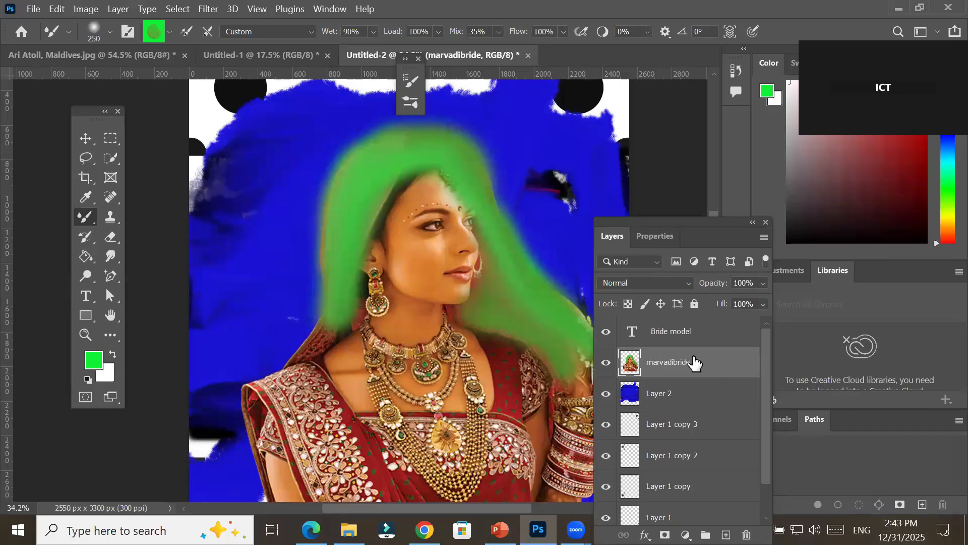
key("ctrl+z")
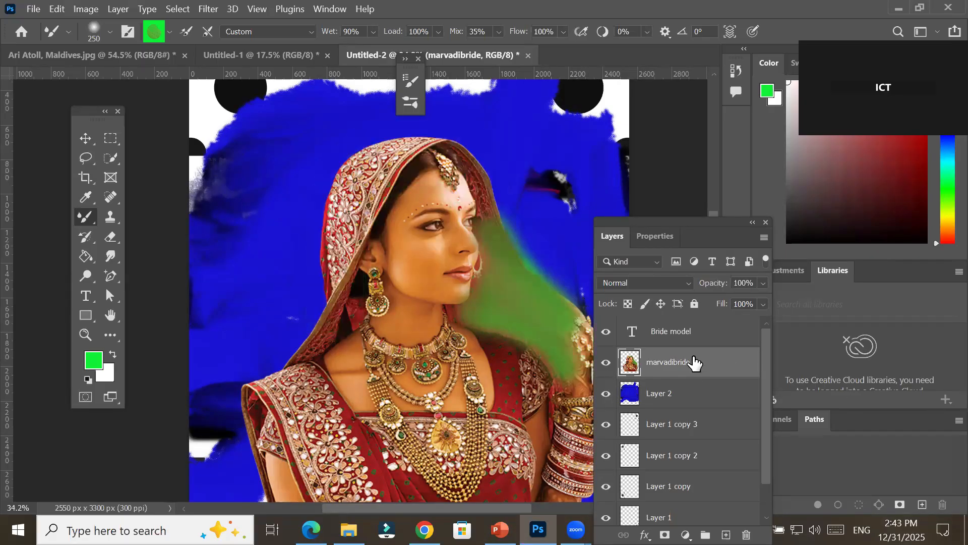
key("ctrl+z")
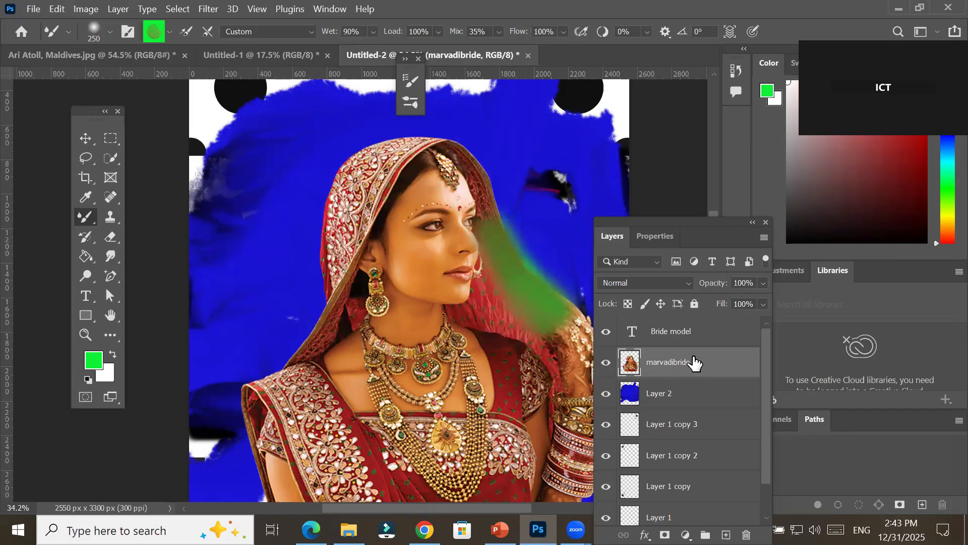
key("ctrl+z")
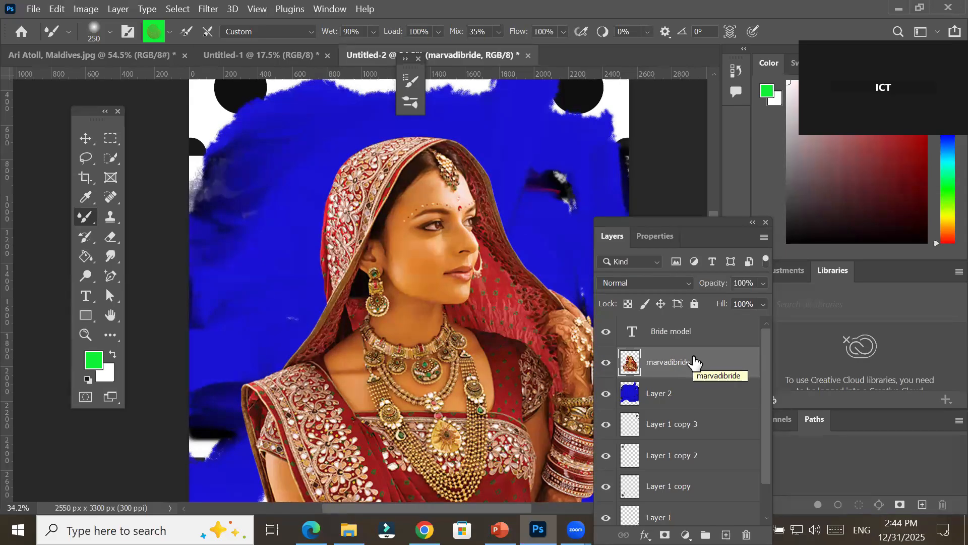
Show the brush presets and collapse the Special Effects Brushes and Wet Media Brushes groups
scroll(194, 241, "down", 4)
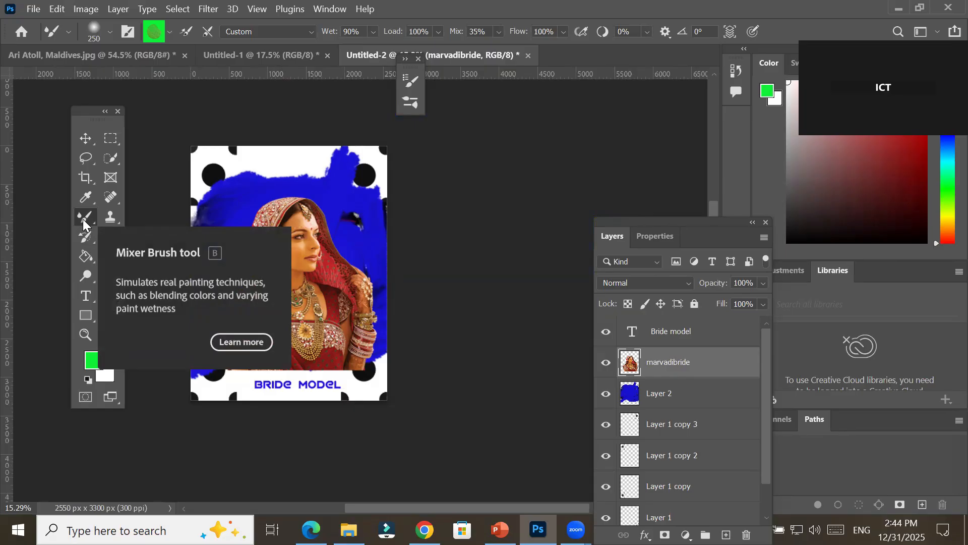
left_click(409, 102)
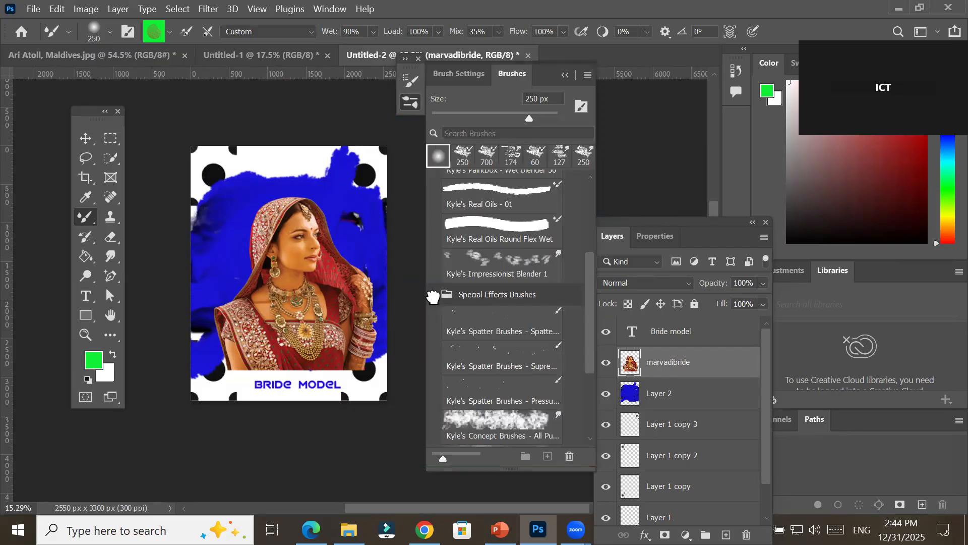
left_click(435, 295)
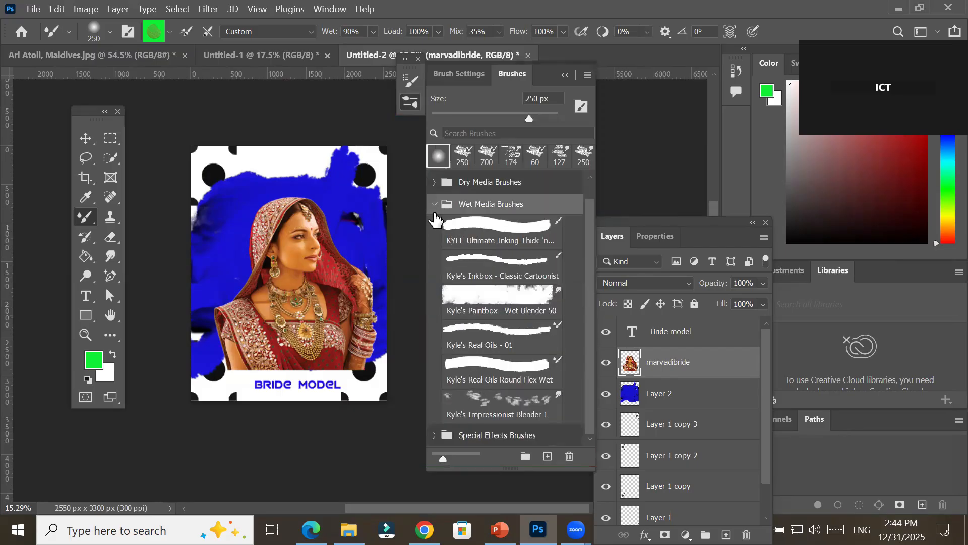
left_click(432, 204)
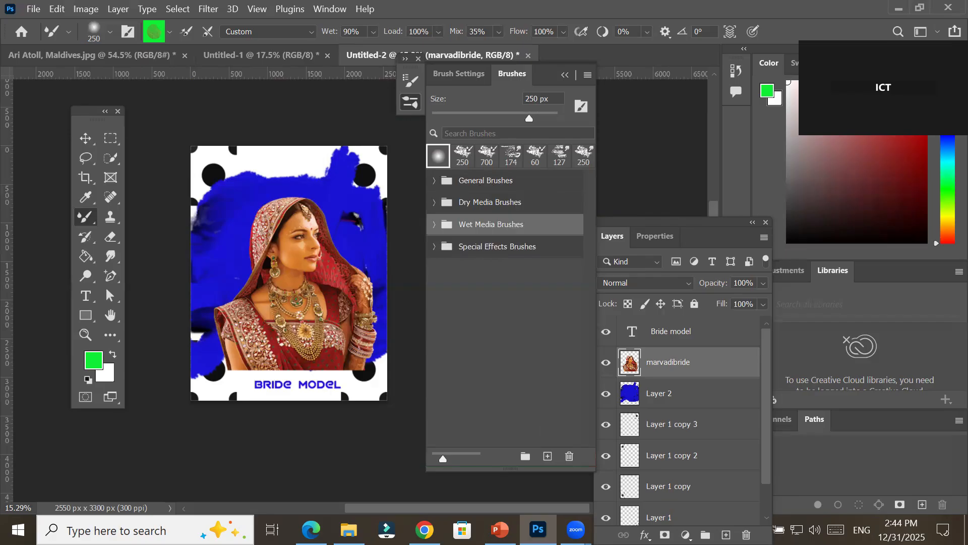
Switch to PowerPoint, follow the myphotoshopbrushes.com link from the brush installation slide, and bring up the Brusheezy site with its ad closed
key("alt+Tab")
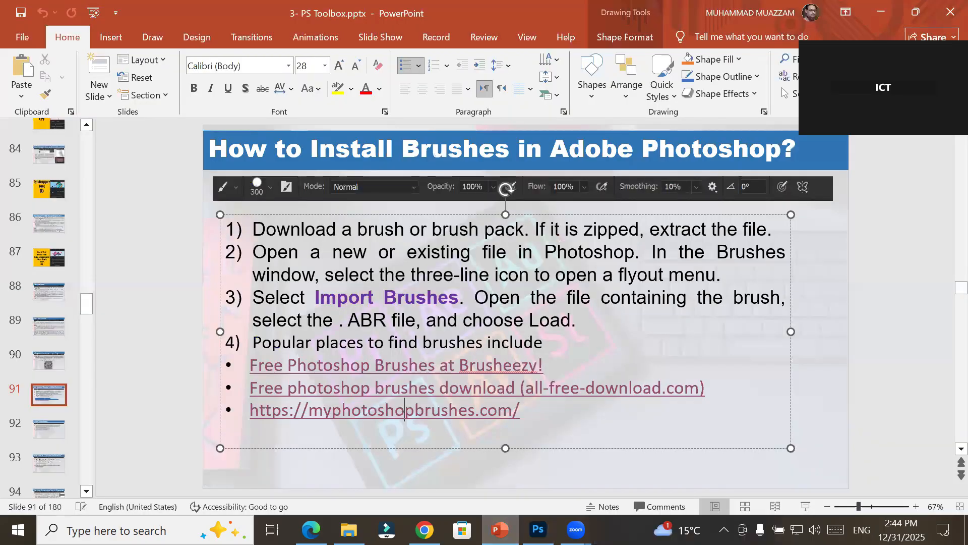
left_click(388, 413, "ctrl")
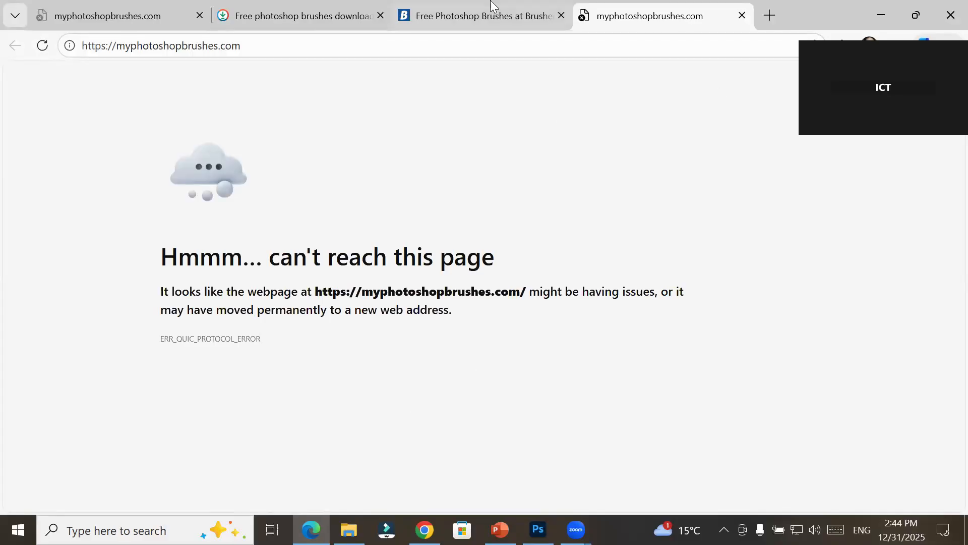
left_click(449, 18)
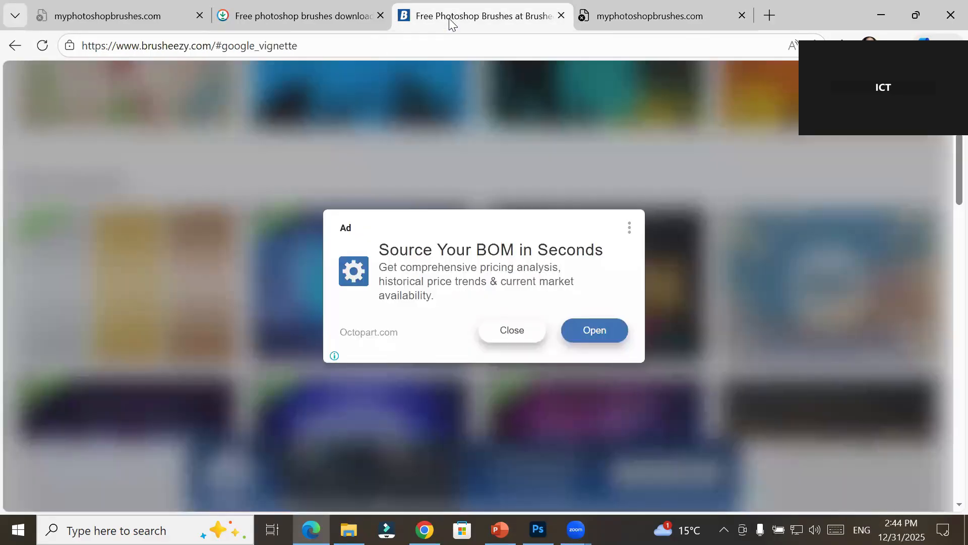
left_click(518, 331)
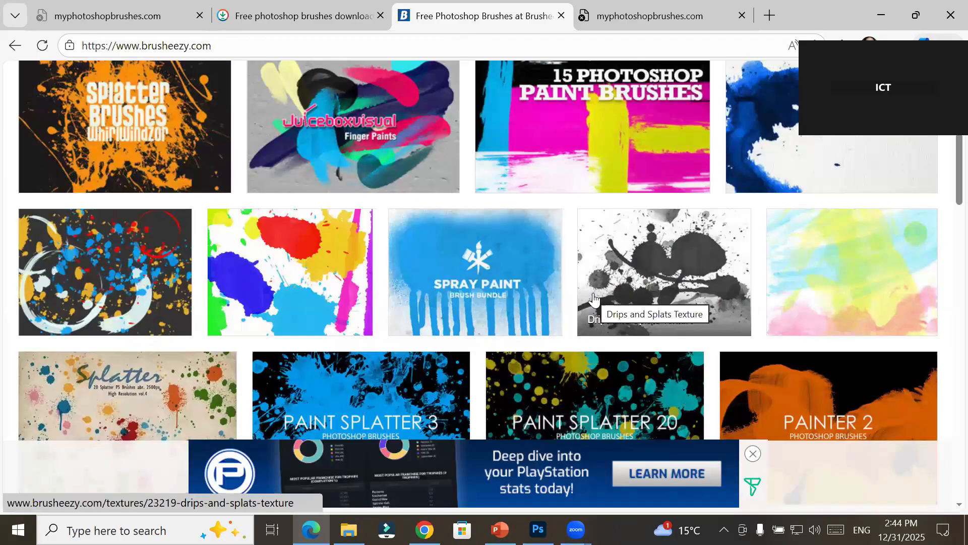
Look through the brush, texture and background collections on the Brusheezy home page
scroll(595, 298, "up", 5)
scroll(594, 297, "down", 15)
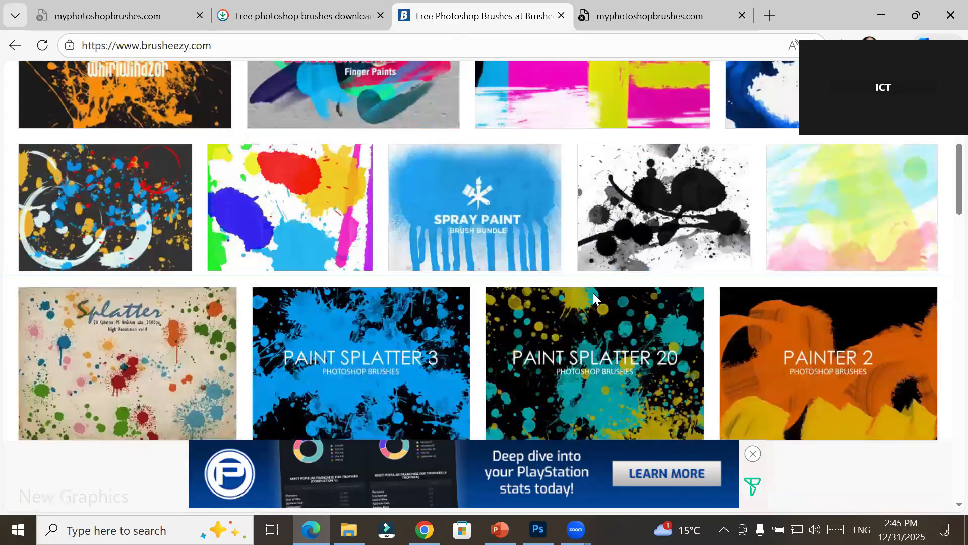
scroll(593, 297, "down", 5)
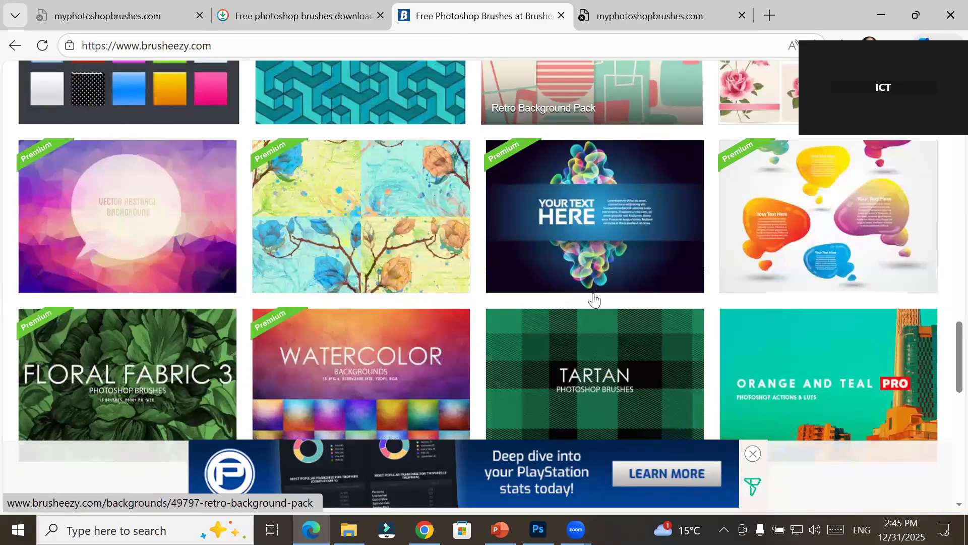
scroll(594, 300, "down", 10)
scroll(593, 298, "up", 5)
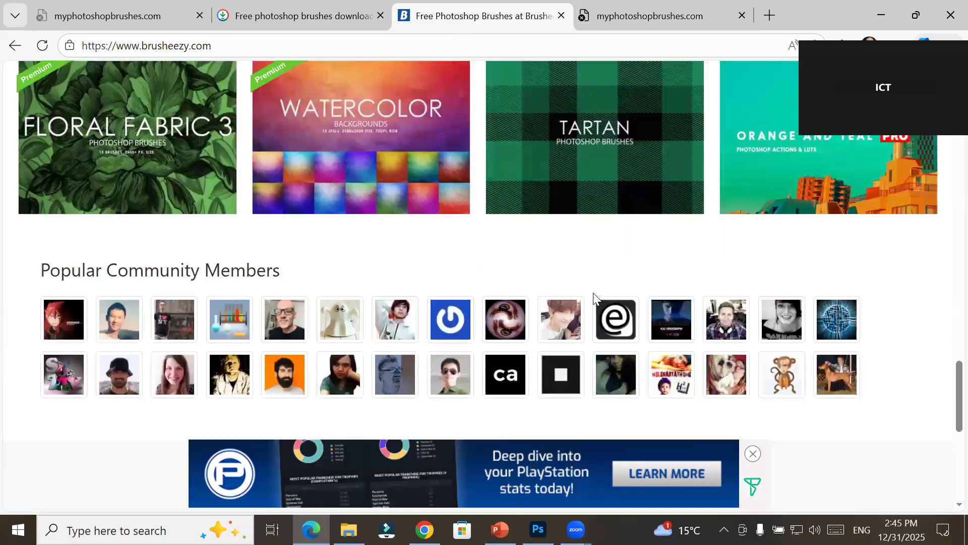
scroll(594, 296, "up", 7)
scroll(249, 95, "up", 5)
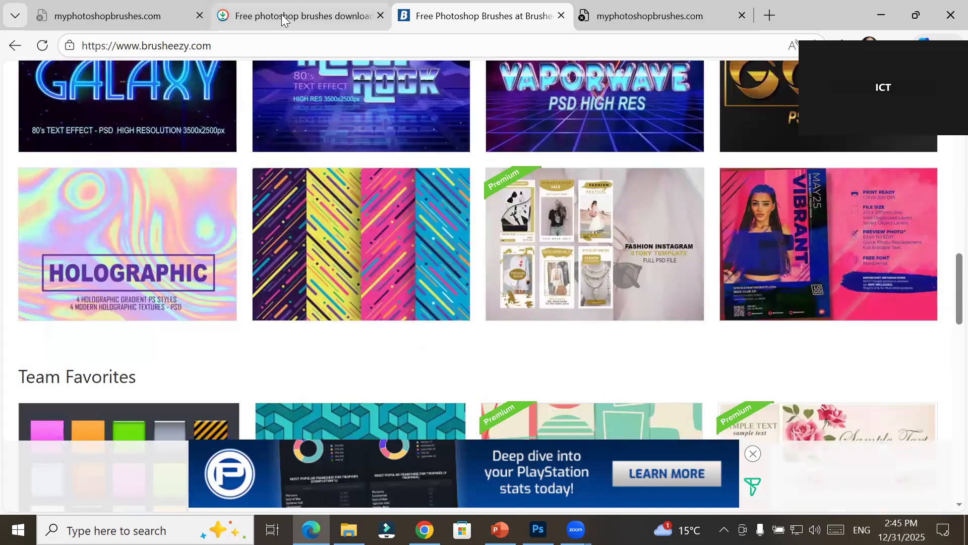
Look through the free Photoshop brush previews on the all-free-download.com site
left_click(281, 15)
left_click(511, 330)
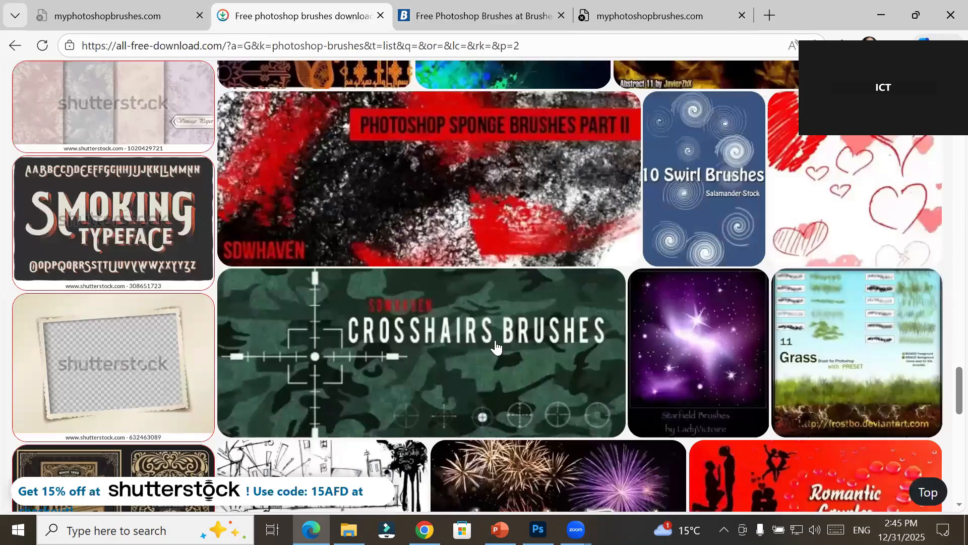
scroll(496, 346, "up", 10)
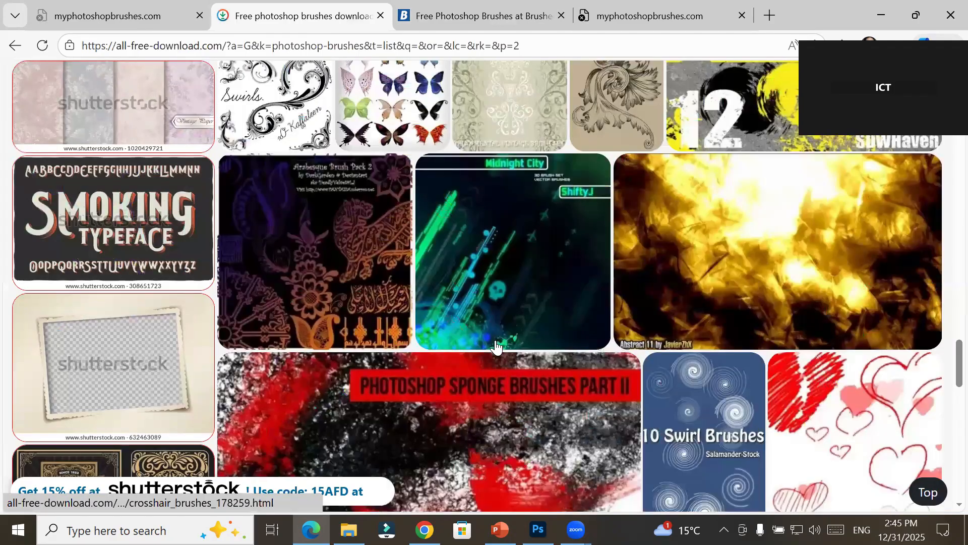
scroll(496, 346, "up", 7)
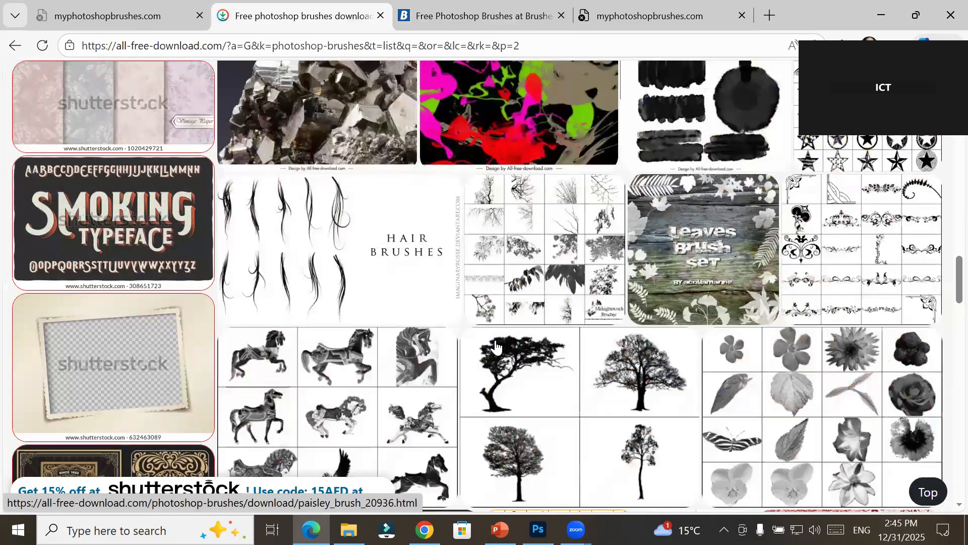
scroll(496, 346, "up", 10)
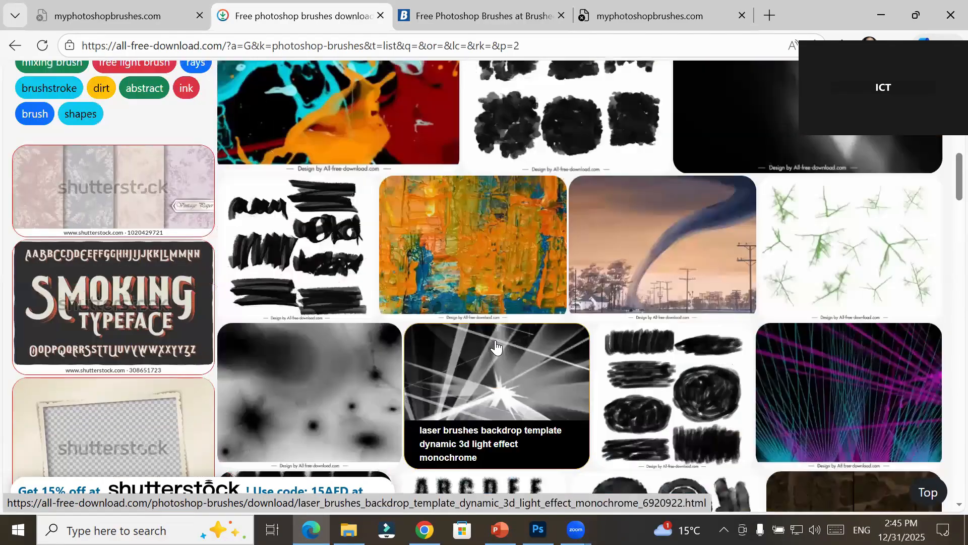
scroll(496, 346, "down", 6)
scroll(496, 346, "up", 4)
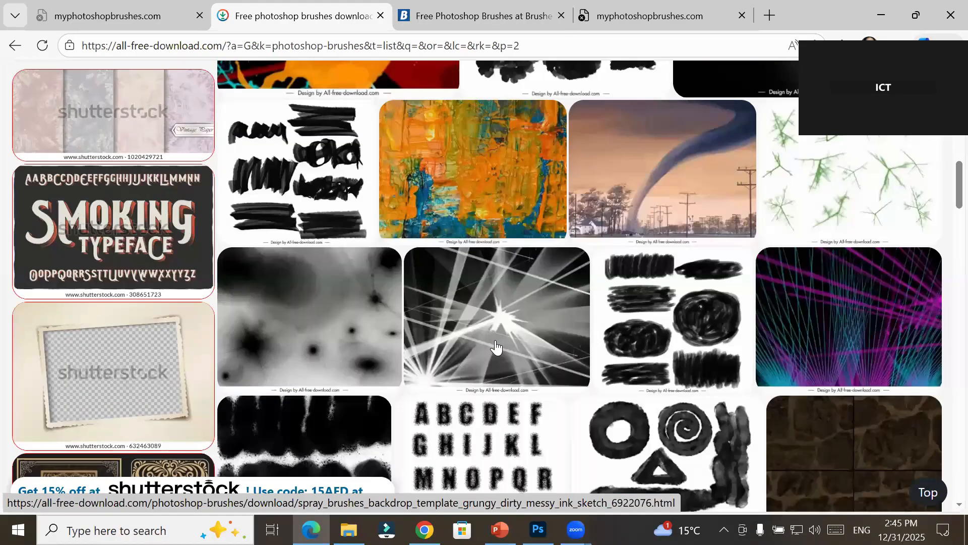
scroll(496, 346, "up", 12)
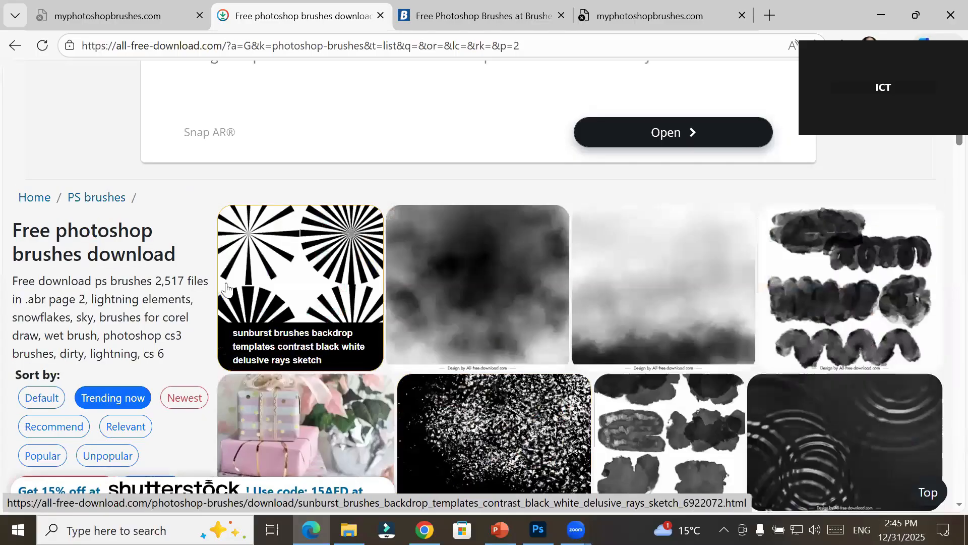
Download the sunburst brushes backdrop templates file from all-free-download.com, closing the Shutterstock pop-up window
left_click(305, 270)
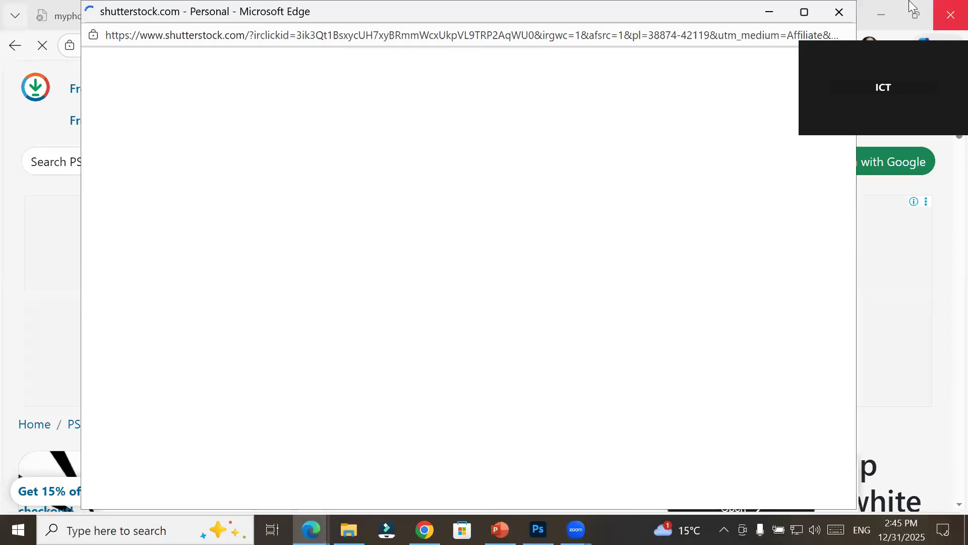
left_click(833, 9)
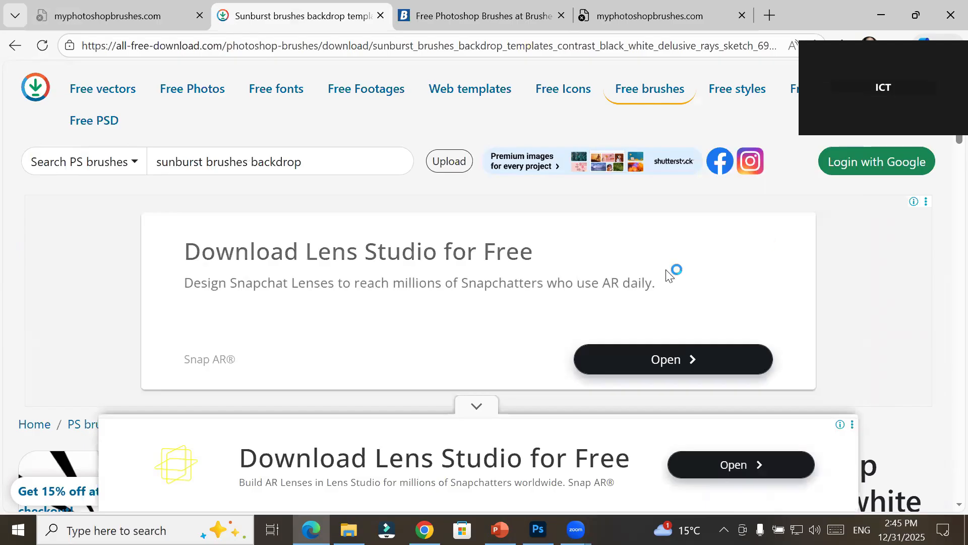
scroll(550, 265, "down", 8)
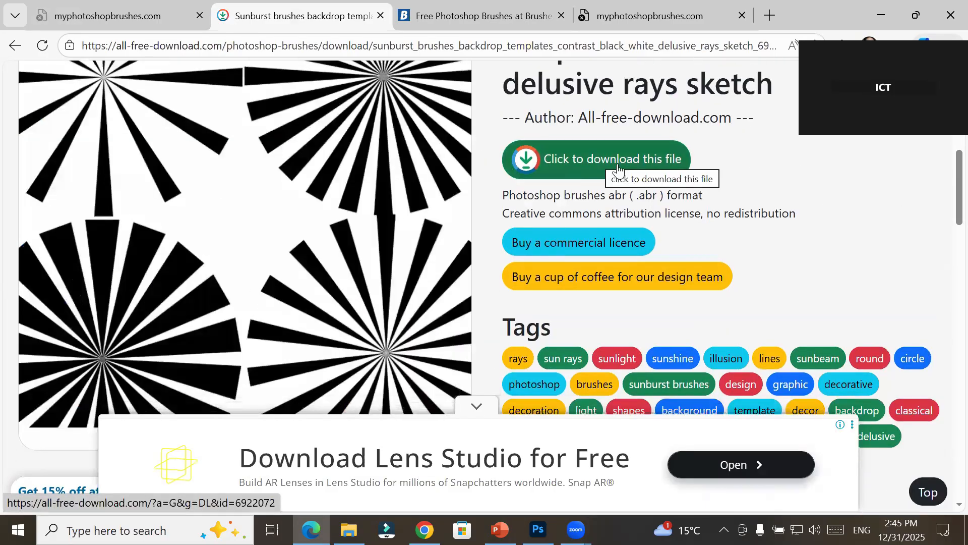
left_click(635, 169)
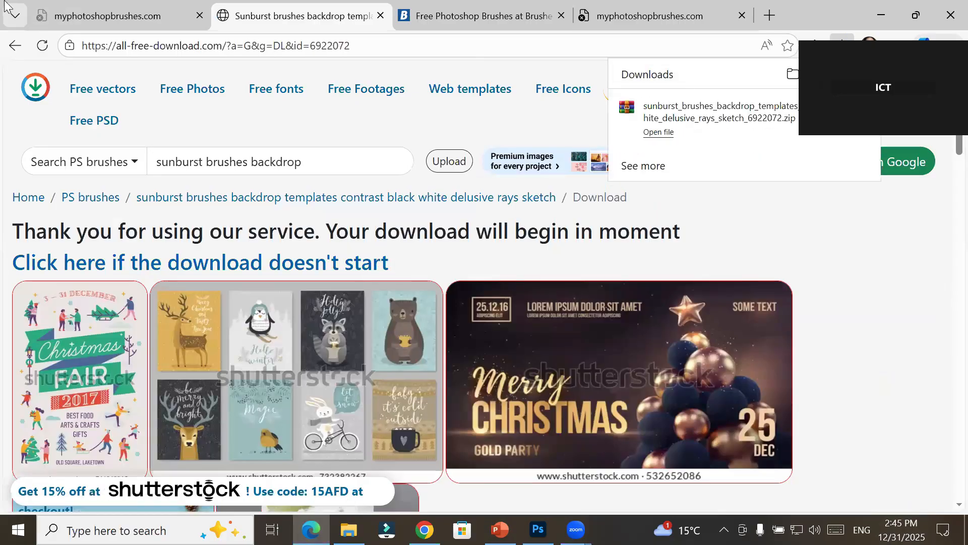
Return to the sunburst brushes page and look through its related brush files and related searches
left_click(15, 46)
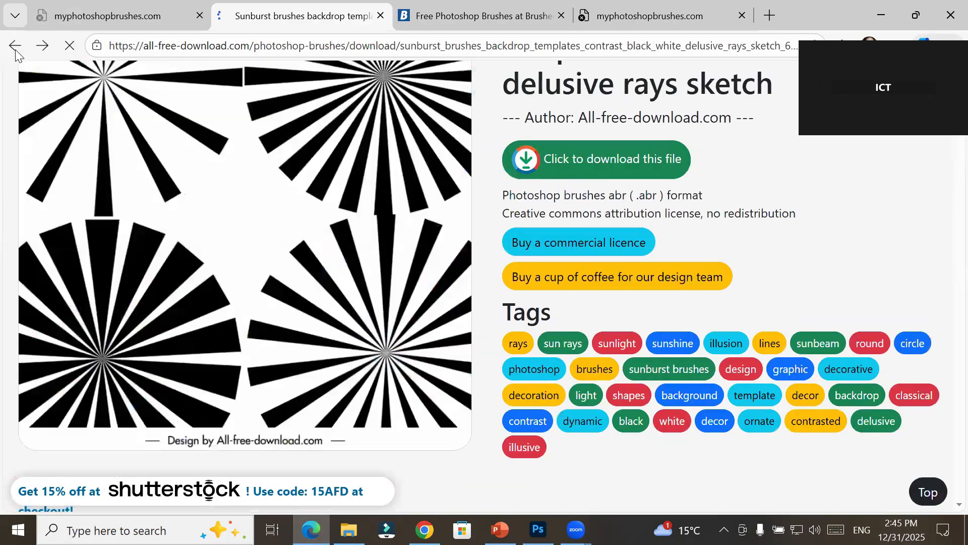
scroll(465, 212, "down", 5)
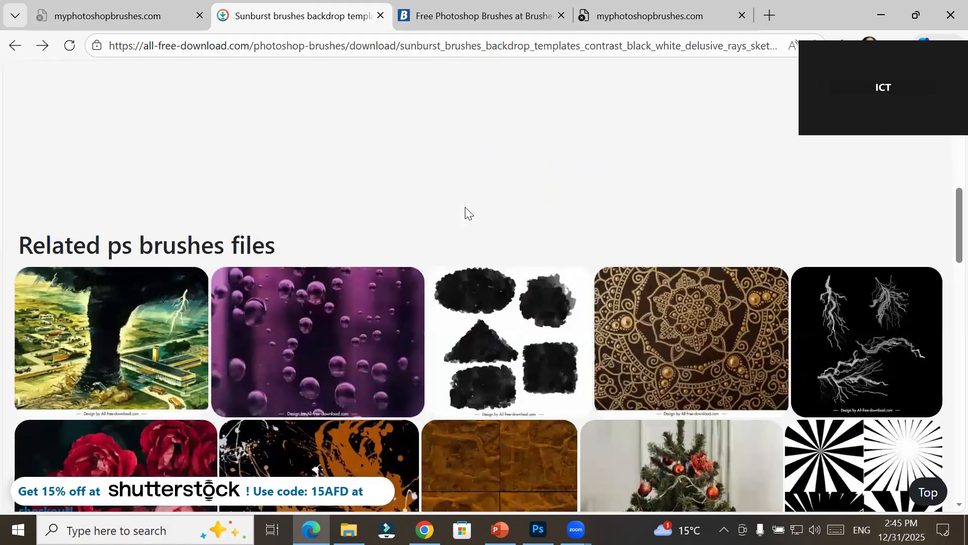
scroll(242, 265, "down", 1)
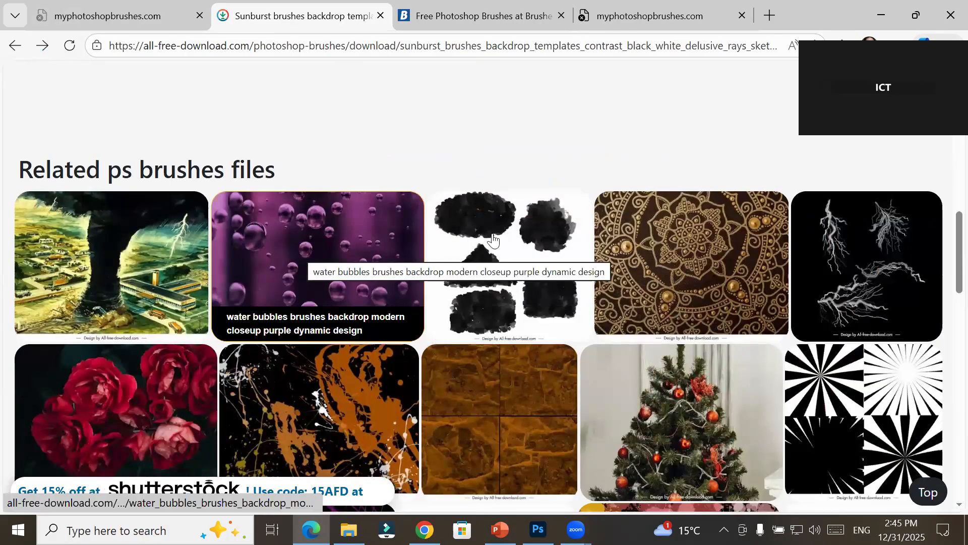
scroll(393, 243, "down", 3)
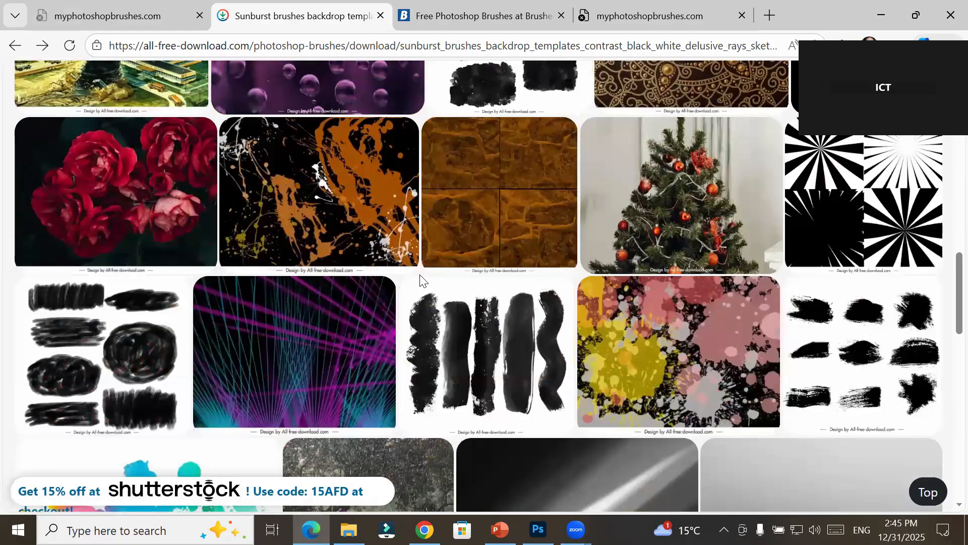
scroll(420, 274, "down", 5)
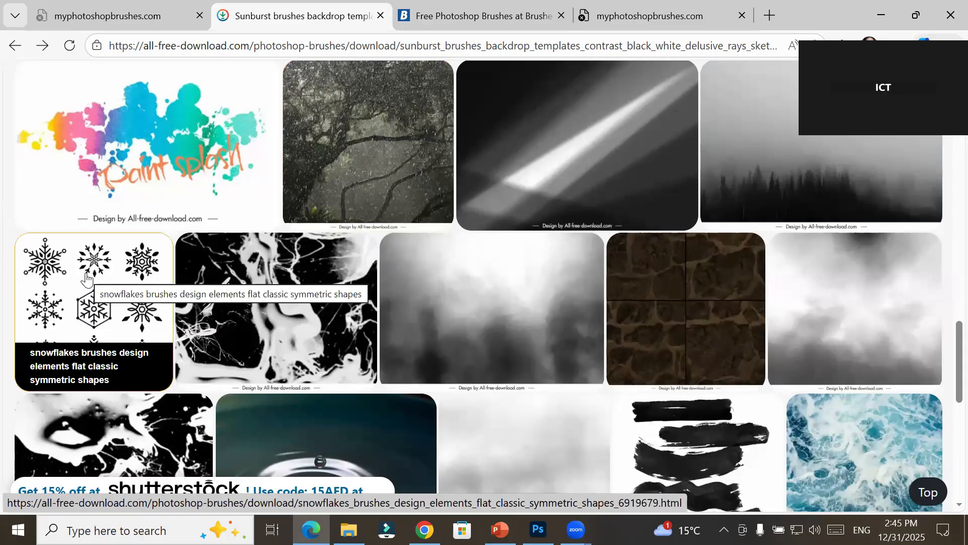
scroll(463, 236, "down", 4)
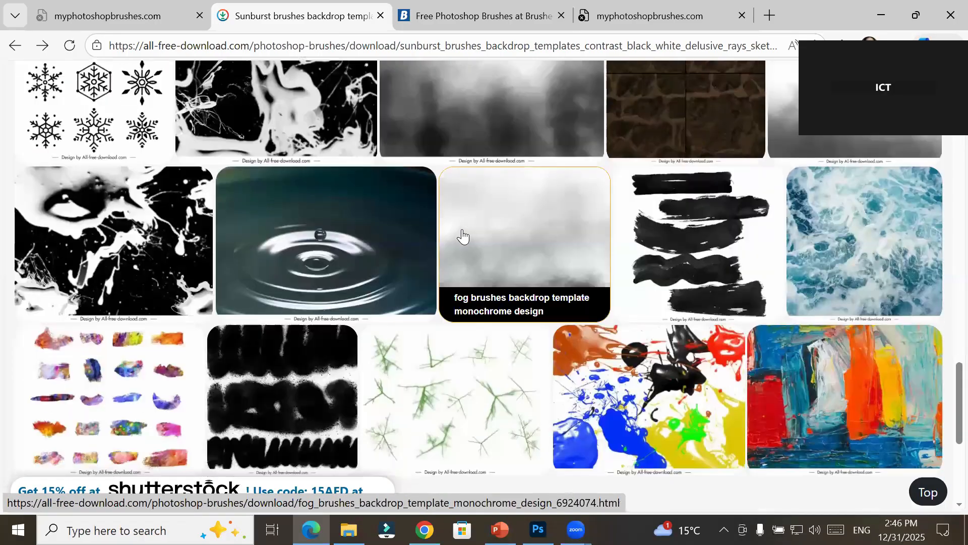
scroll(435, 262, "down", 8)
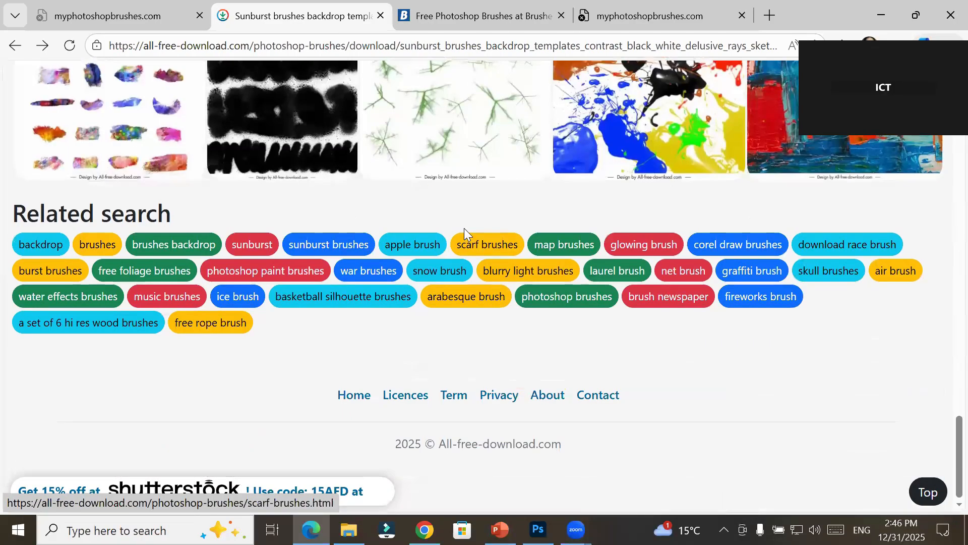
scroll(431, 234, "up", 5)
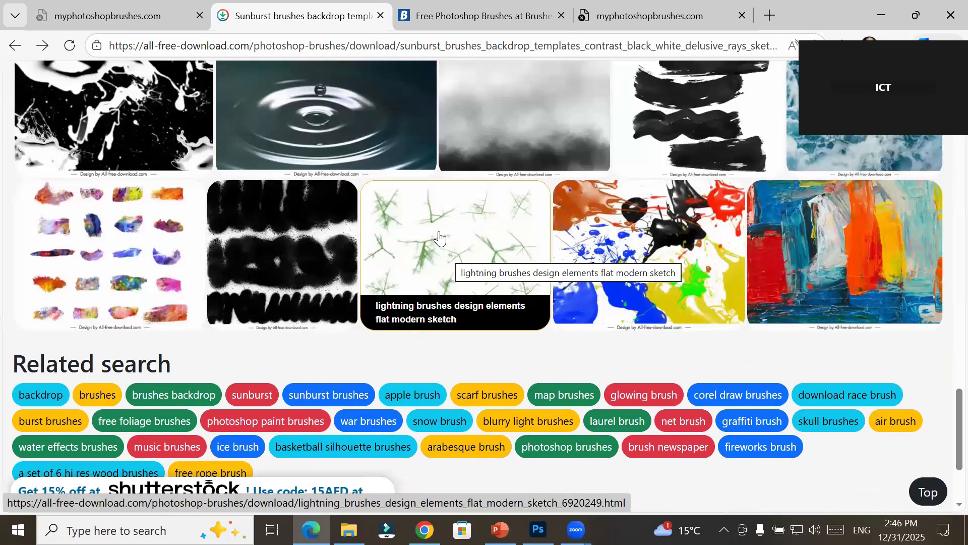
Open the all-free-download.com Photoshop brushes section and search it for "spot light"
scroll(439, 236, "down", 3)
scroll(439, 237, "up", 8)
scroll(438, 231, "up", 15)
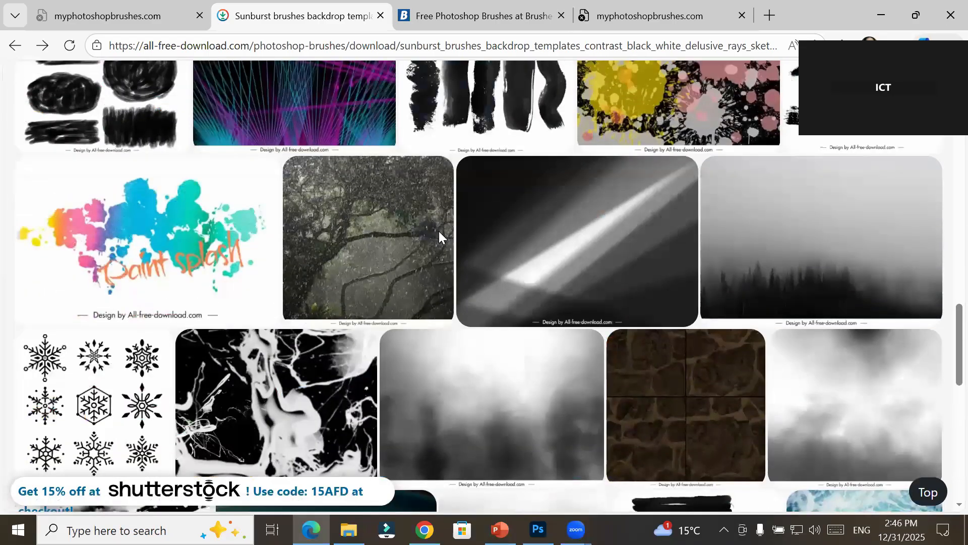
scroll(439, 231, "up", 4)
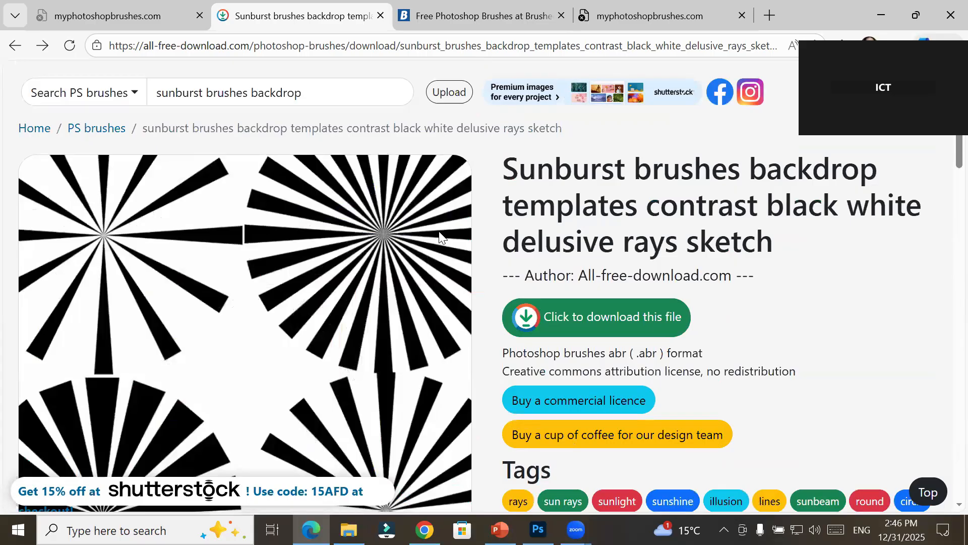
scroll(440, 236, "up", 2)
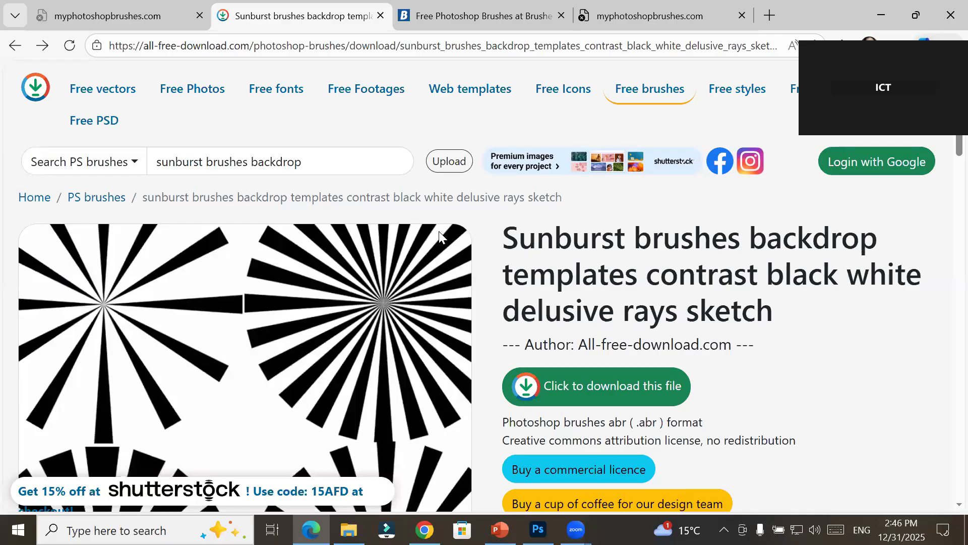
mouse_move(65, 173)
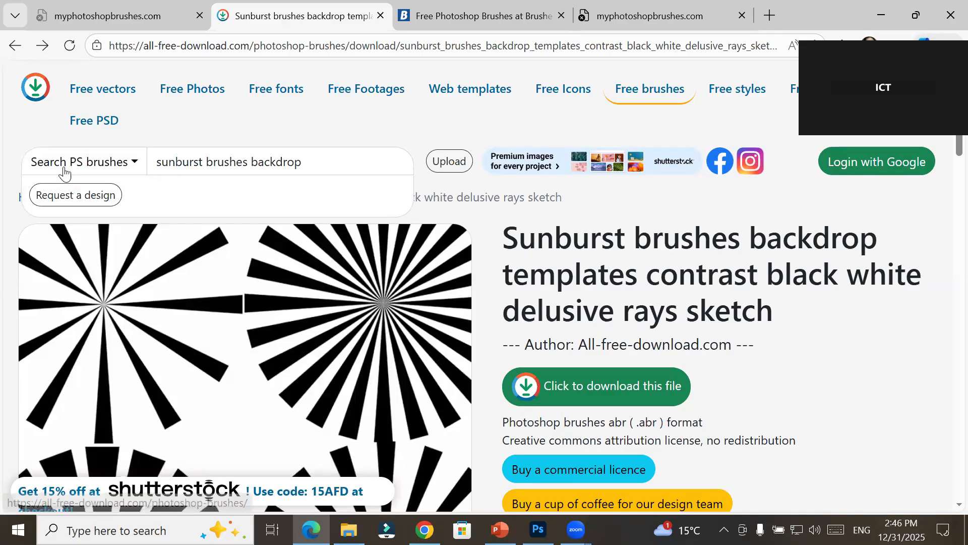
left_click(78, 162)
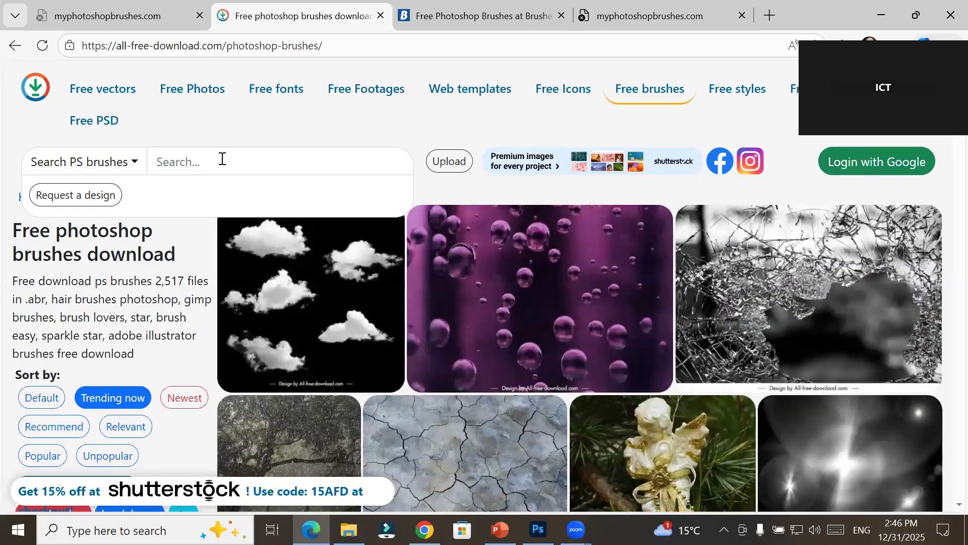
type("spot light")
key("Return")
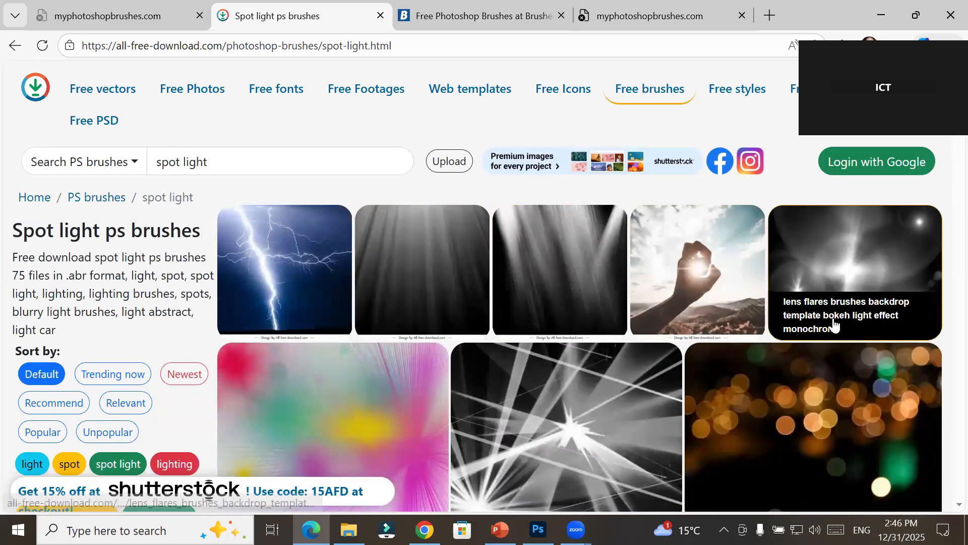
Look through the brush previews in the "spot light" search results
scroll(947, 318, "down", 6)
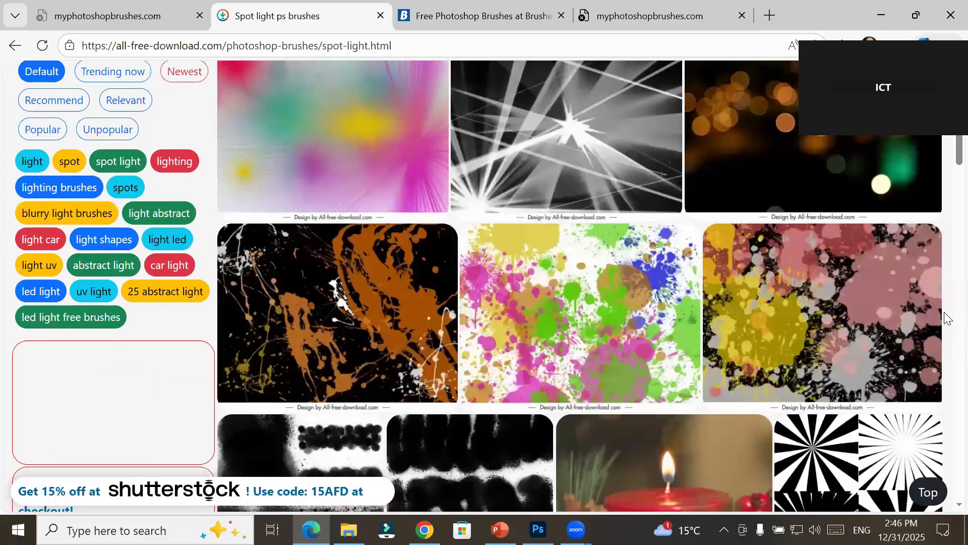
scroll(947, 318, "down", 8)
scroll(946, 318, "down", 6)
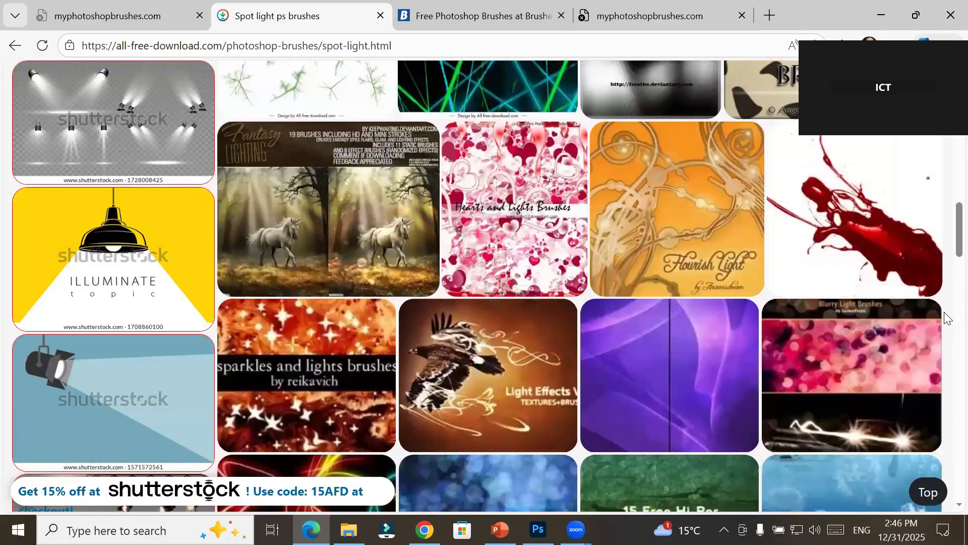
scroll(945, 318, "down", 4)
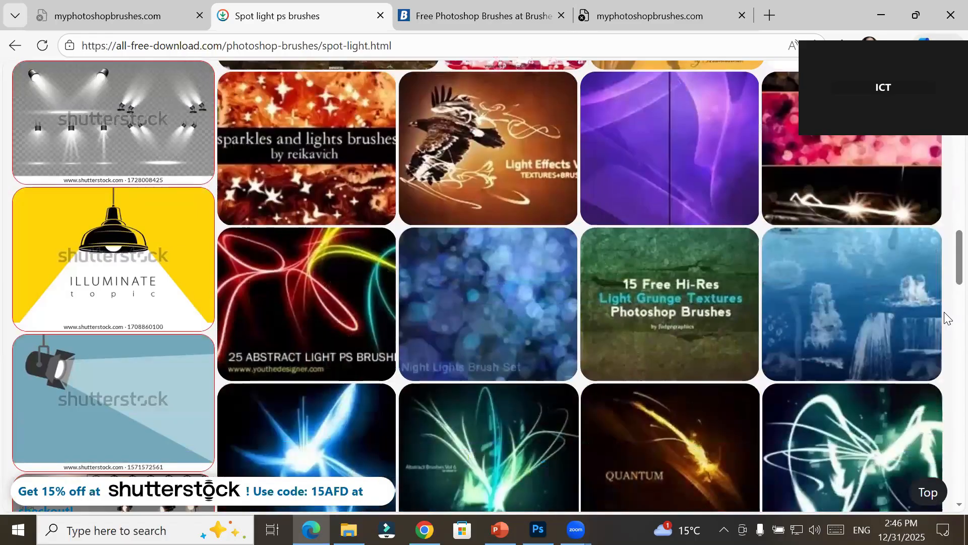
scroll(946, 318, "down", 7)
scroll(946, 318, "down", 8)
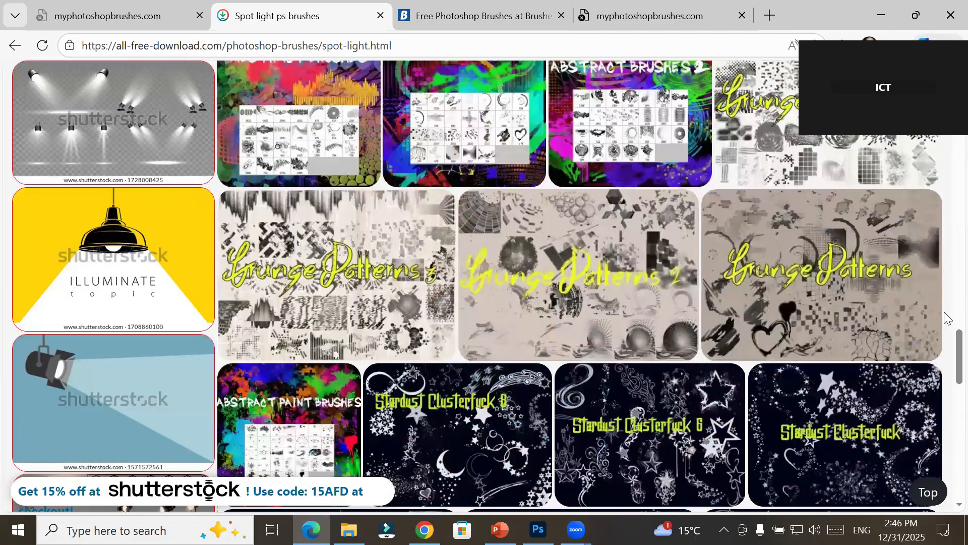
scroll(945, 317, "down", 5)
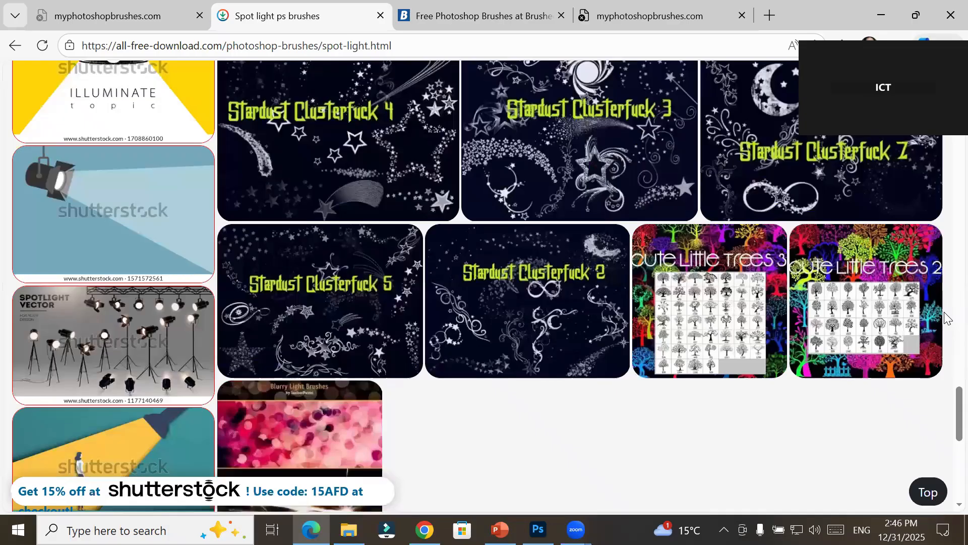
scroll(946, 318, "up", 8)
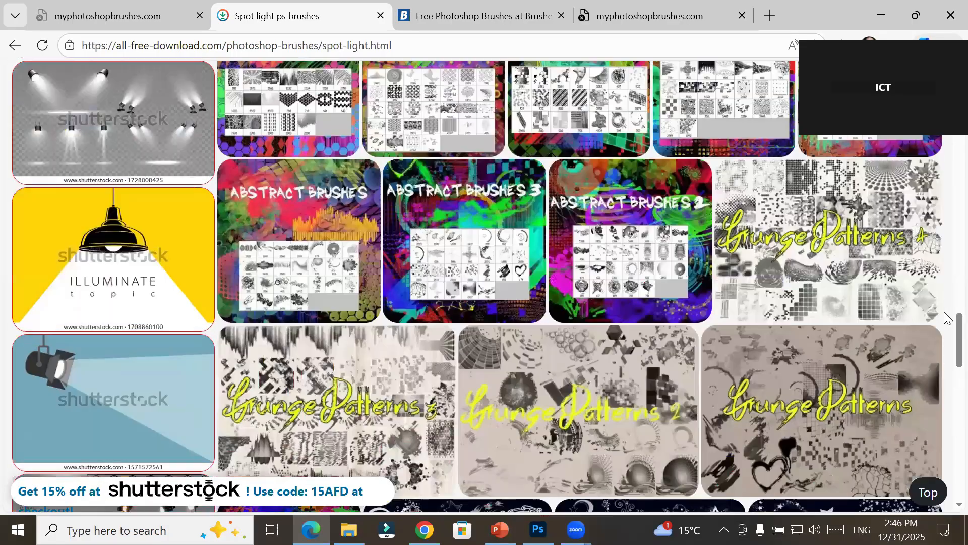
scroll(946, 317, "up", 20)
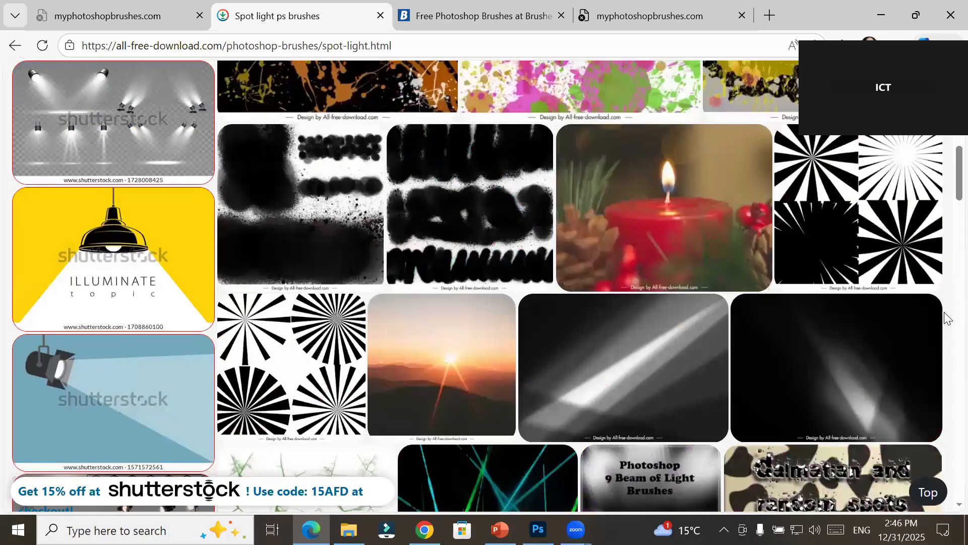
scroll(945, 318, "up", 5)
scroll(590, 379, "up", 2)
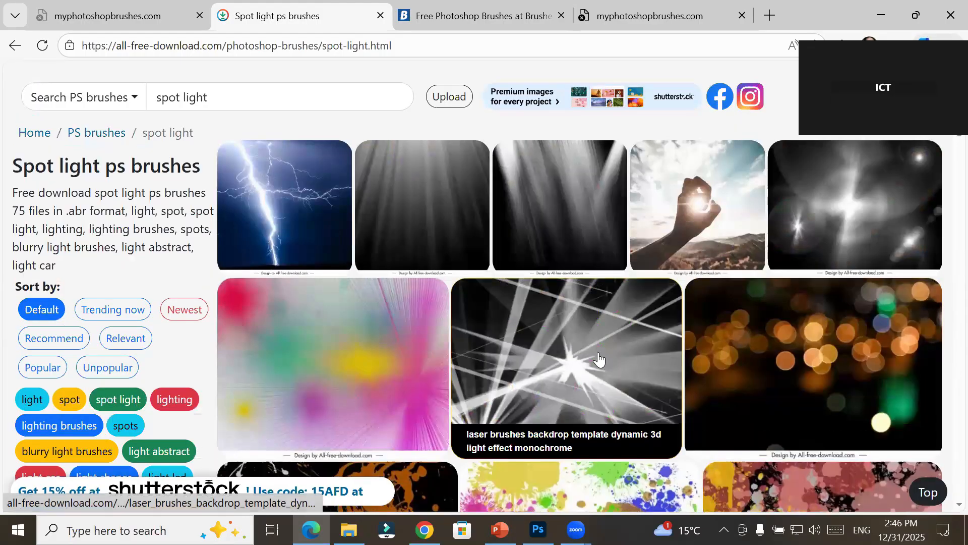
Refine the Photoshop brushes search to "stage spot light"
left_click(151, 162)
mouse_move(172, 165)
type("stage")
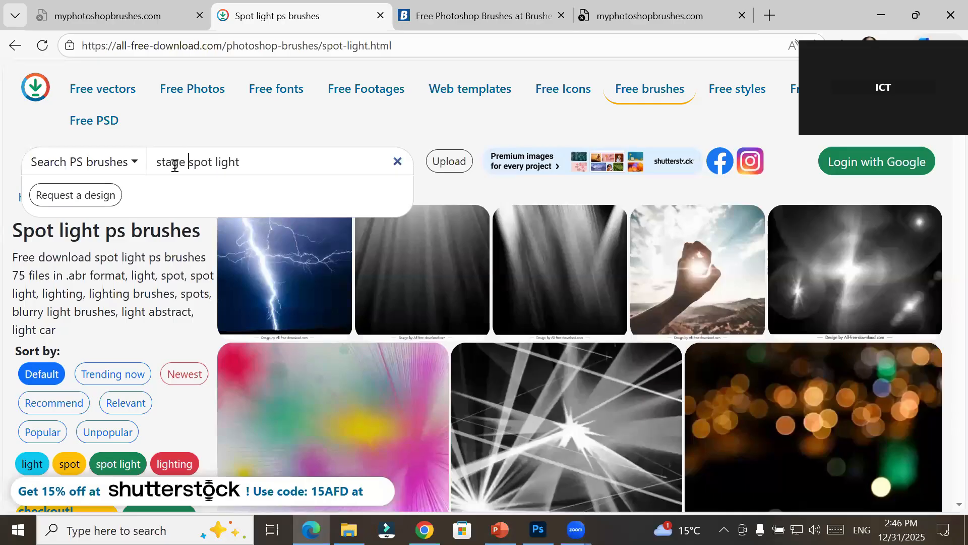
left_click(313, 155)
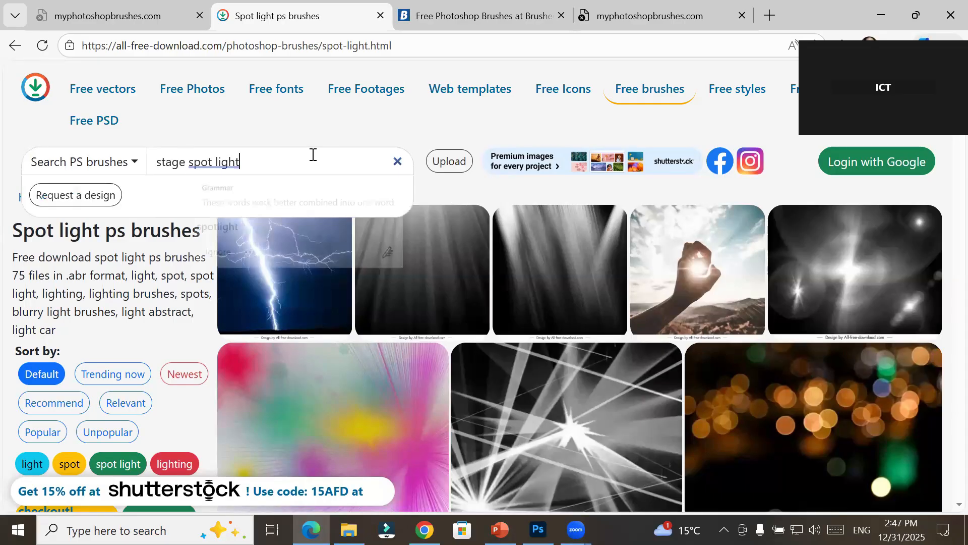
key("Return")
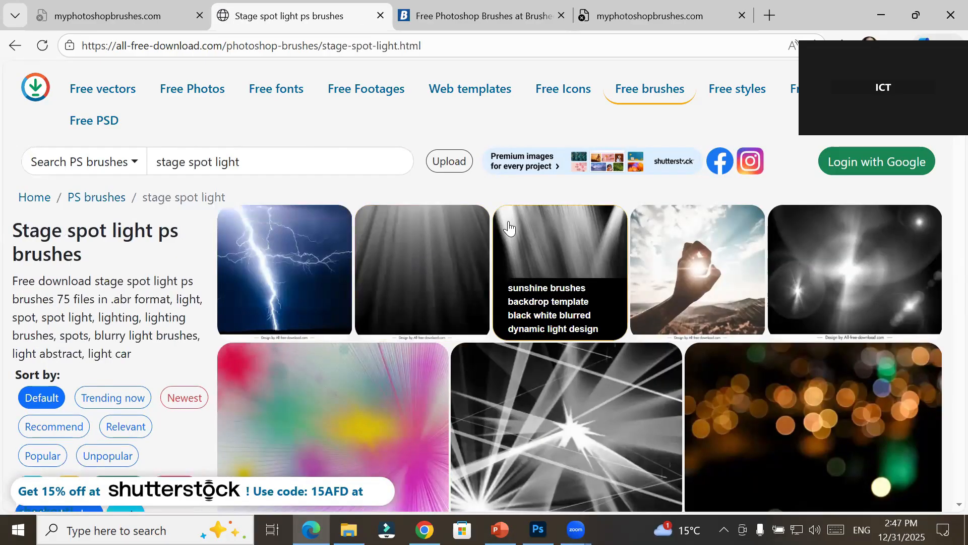
Look through the brush previews in the "stage spot light" search results
scroll(668, 266, "down", 5)
scroll(668, 266, "down", 7)
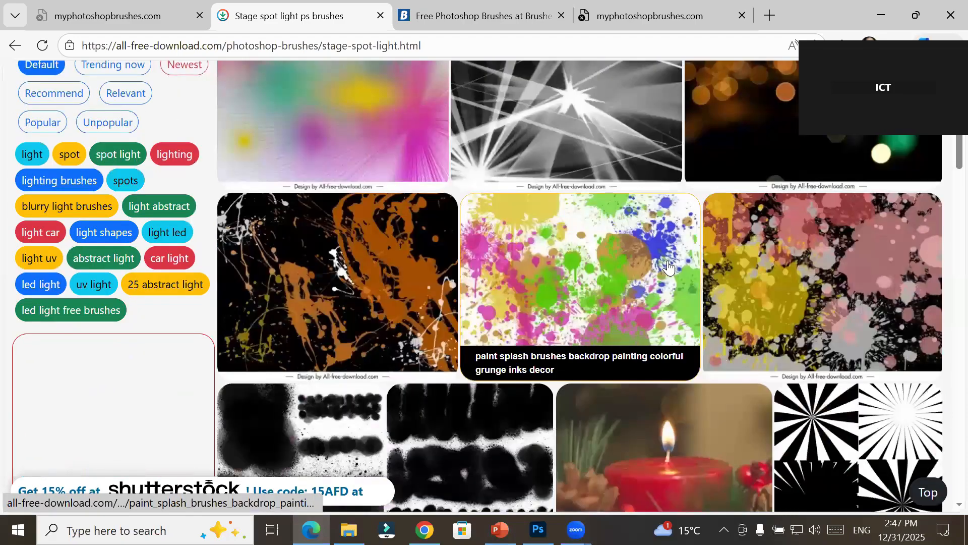
scroll(668, 267, "down", 9)
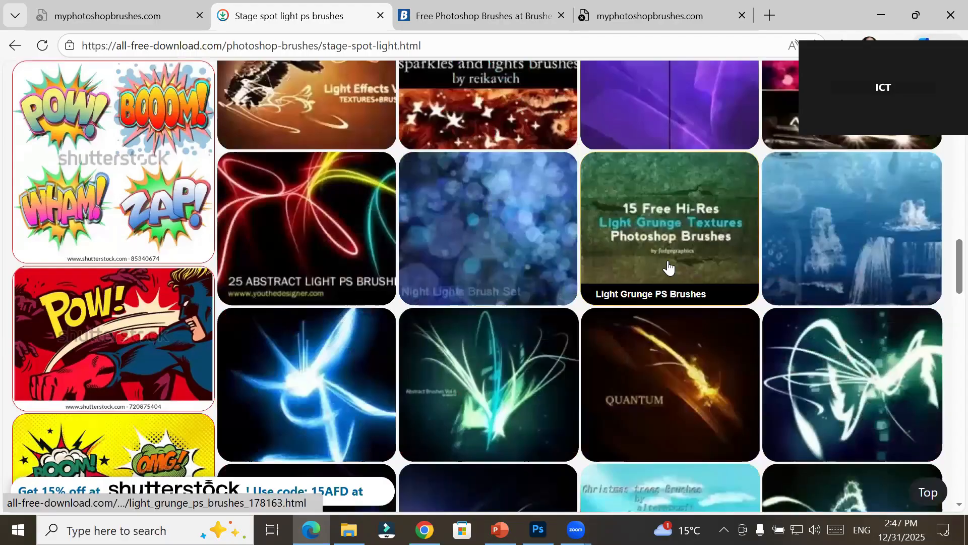
scroll(669, 267, "down", 9)
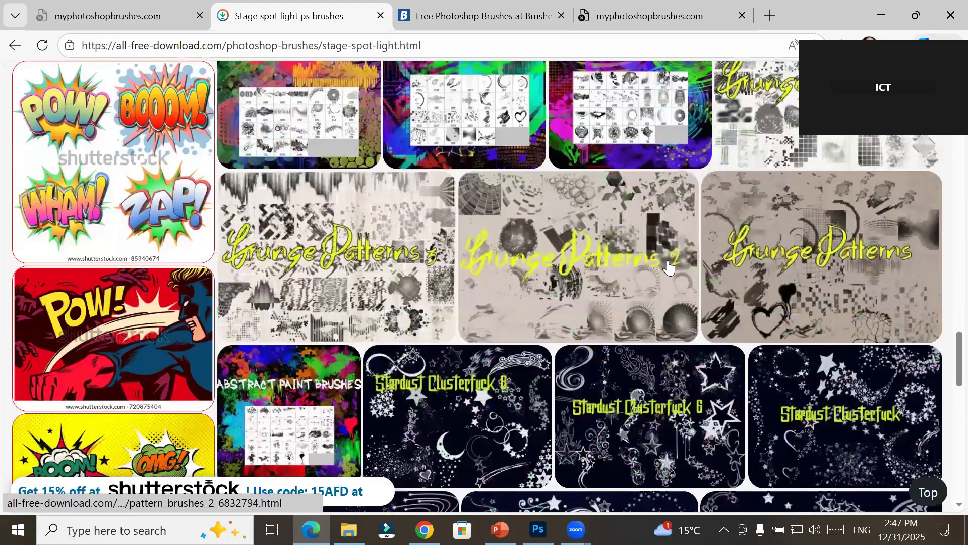
scroll(669, 268, "down", 1)
scroll(668, 267, "down", 8)
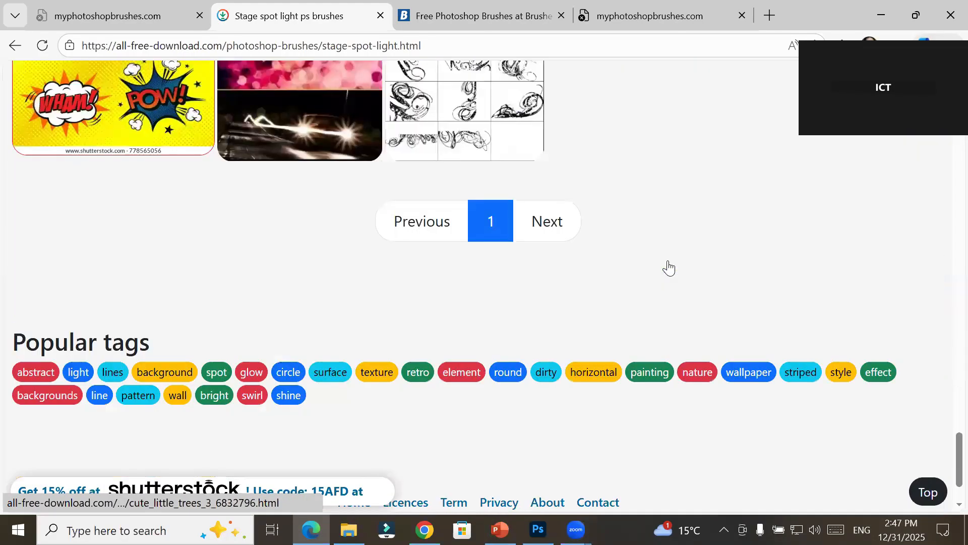
scroll(668, 267, "up", 4)
scroll(668, 267, "up", 13)
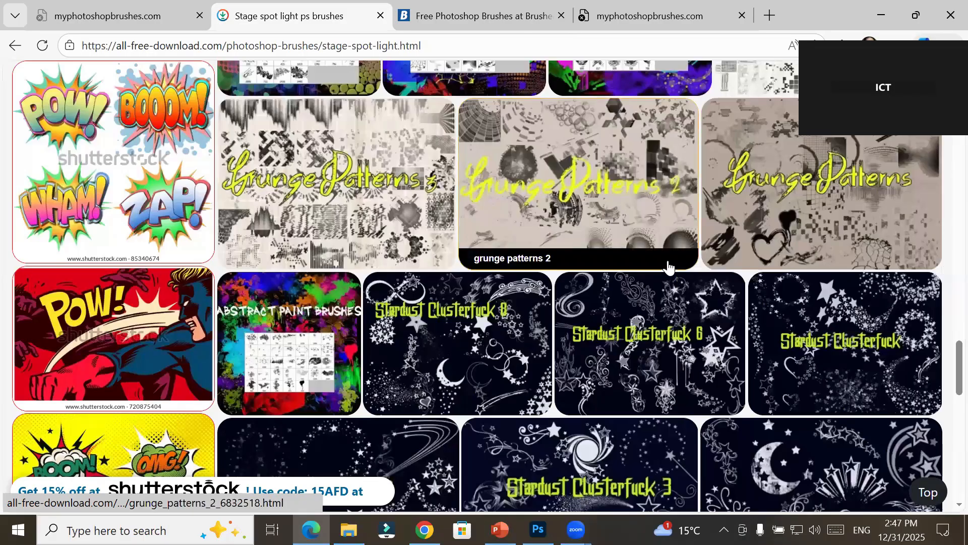
Open the laser brushes backdrop template dynamic 3d lines sketch and download its file
scroll(668, 267, "up", 10)
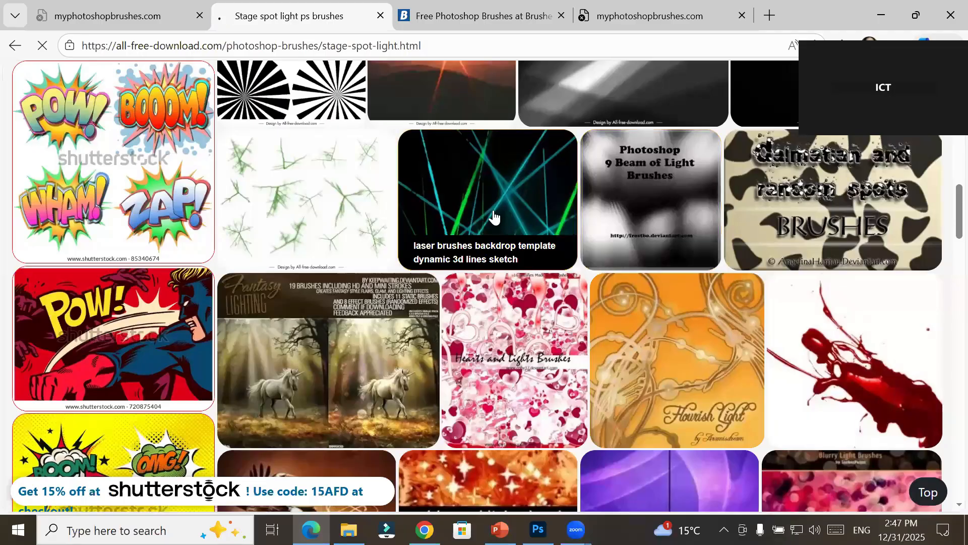
left_click(494, 217)
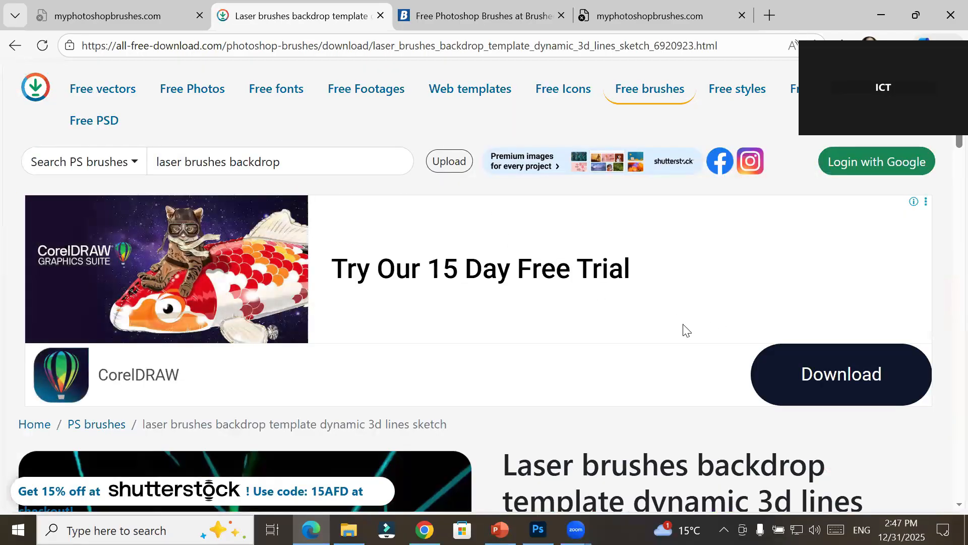
scroll(539, 318, "down", 7)
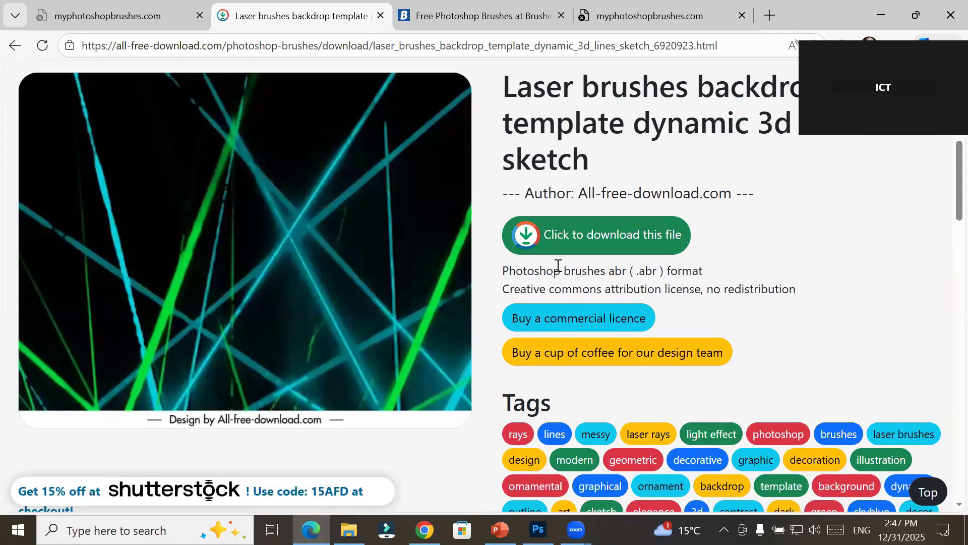
left_click(571, 236)
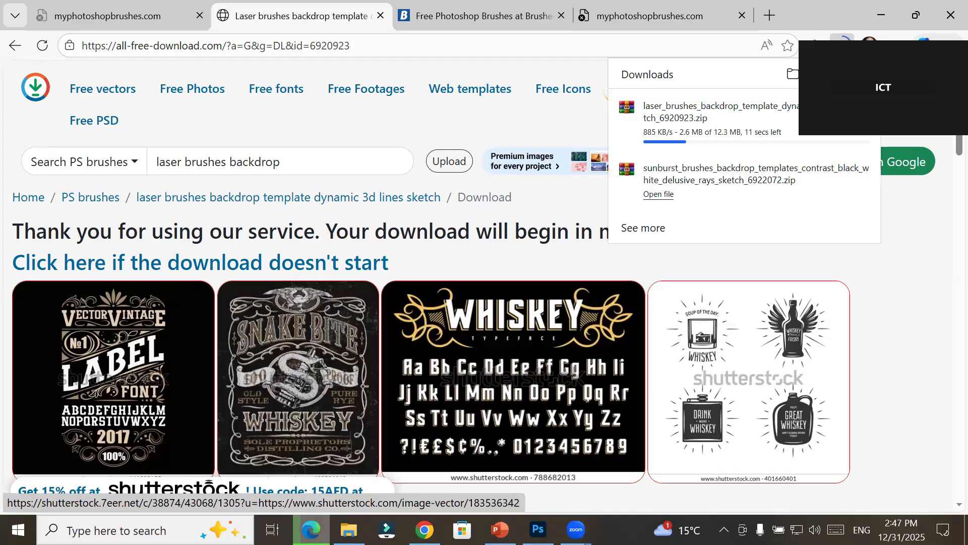
Switch to File Explorer and extract the laser brushes zip in the Downloads folder into a folder of its own name
key("alt+Tab")
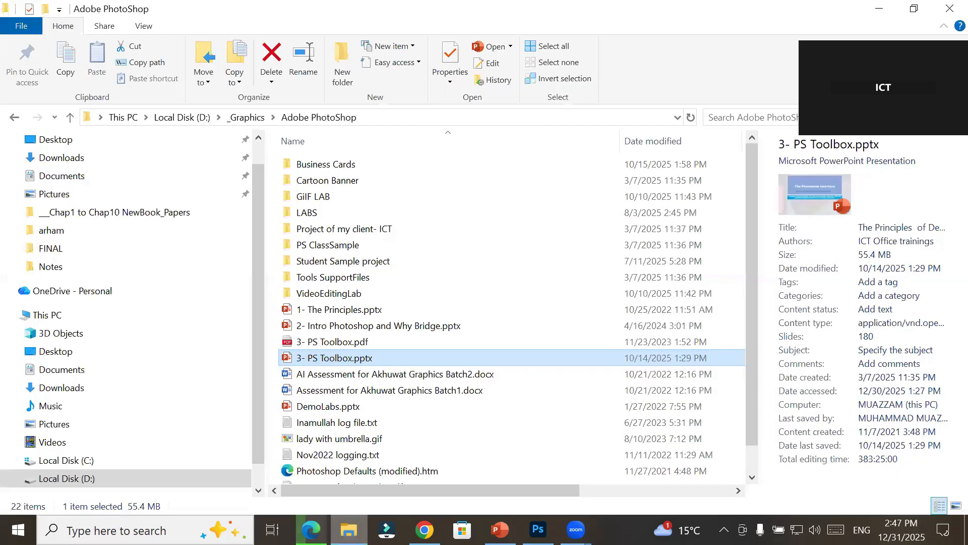
left_click(57, 161)
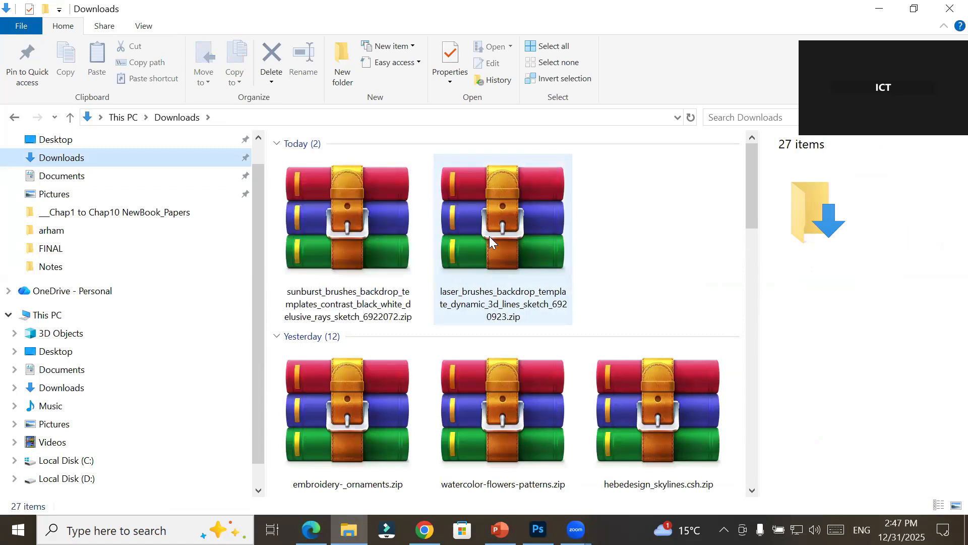
left_click(490, 239)
right_click(489, 236)
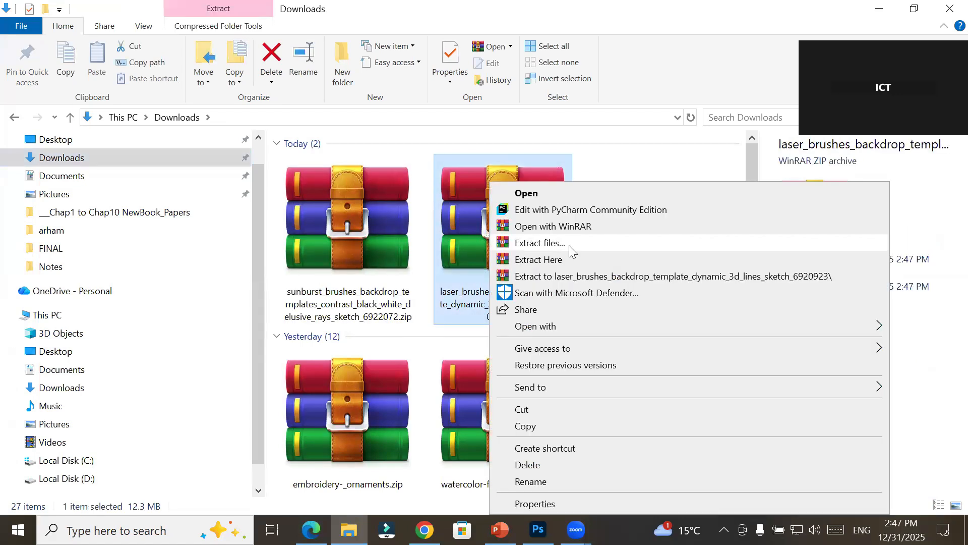
left_click(577, 277)
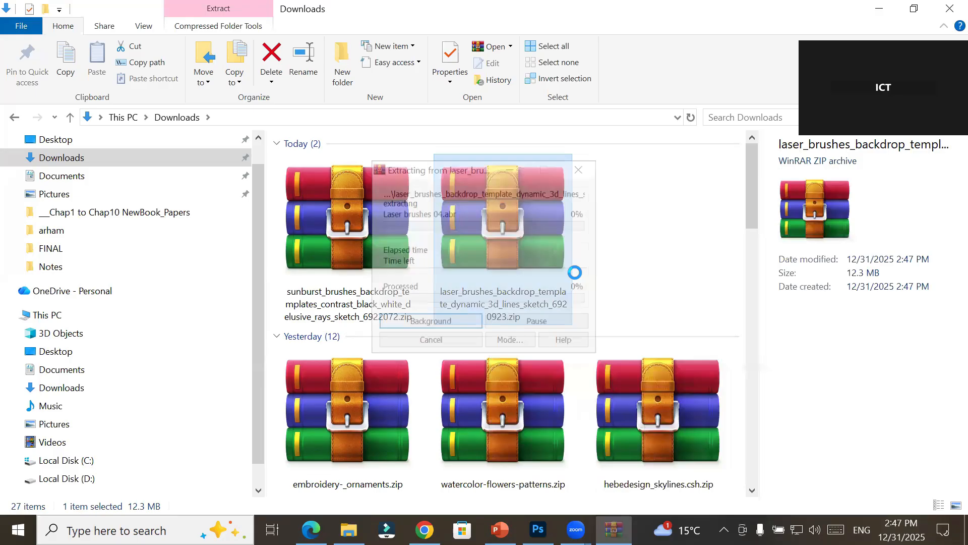
Extract the sunburst brushes zip in Downloads into a folder of its own name
left_click(369, 244)
right_click(367, 235)
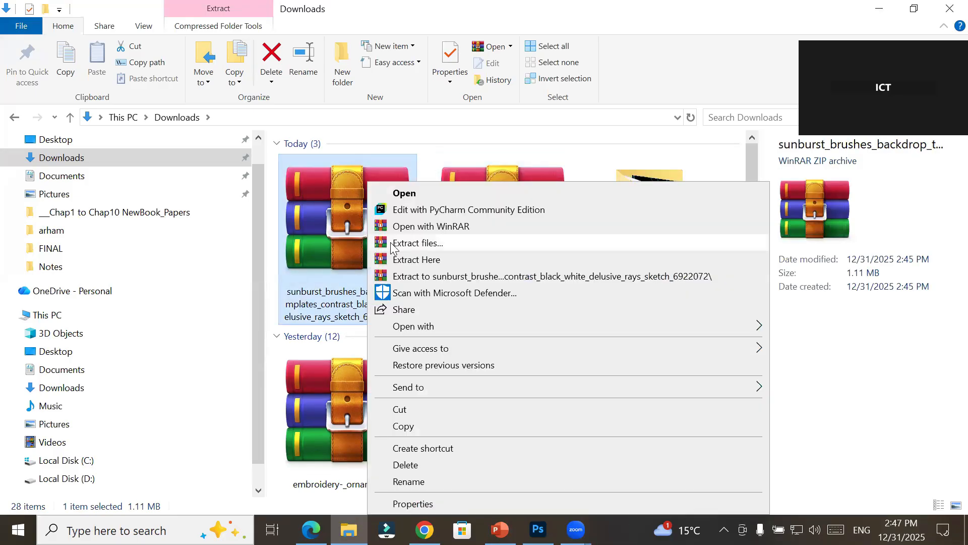
left_click(444, 272)
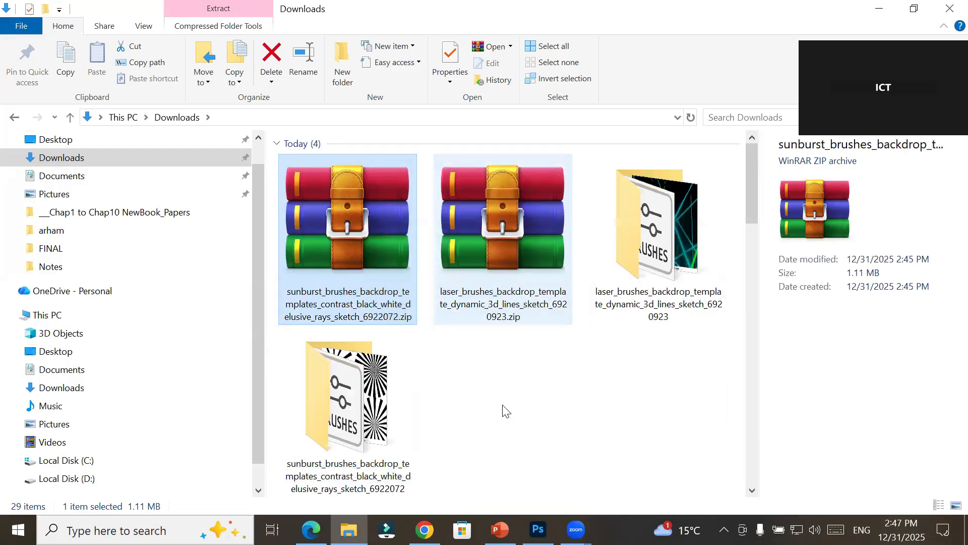
Switch to Photoshop and create a new document from the Letter preset, 8.5 x 11 in at 300 ppi
left_click(538, 529)
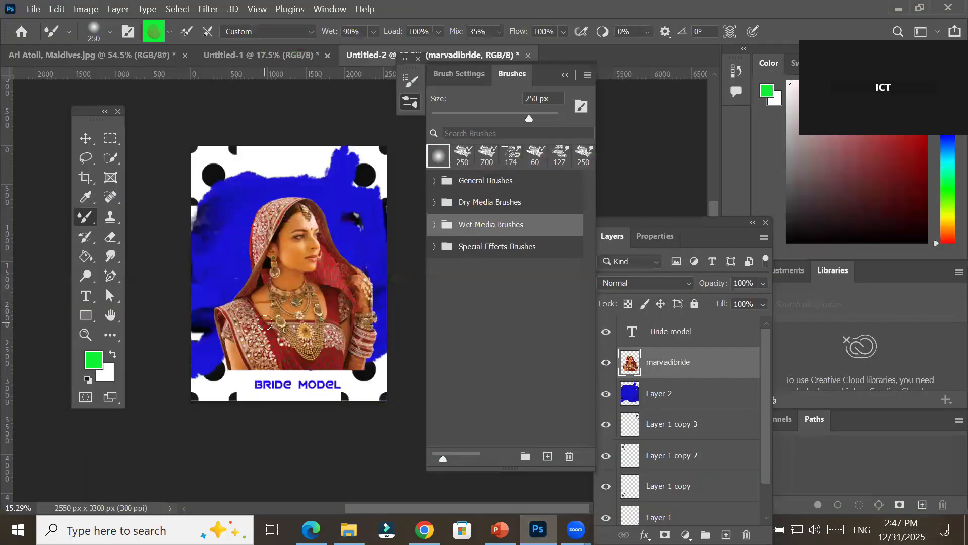
left_click(33, 9)
left_click(35, 25)
left_click(166, 181)
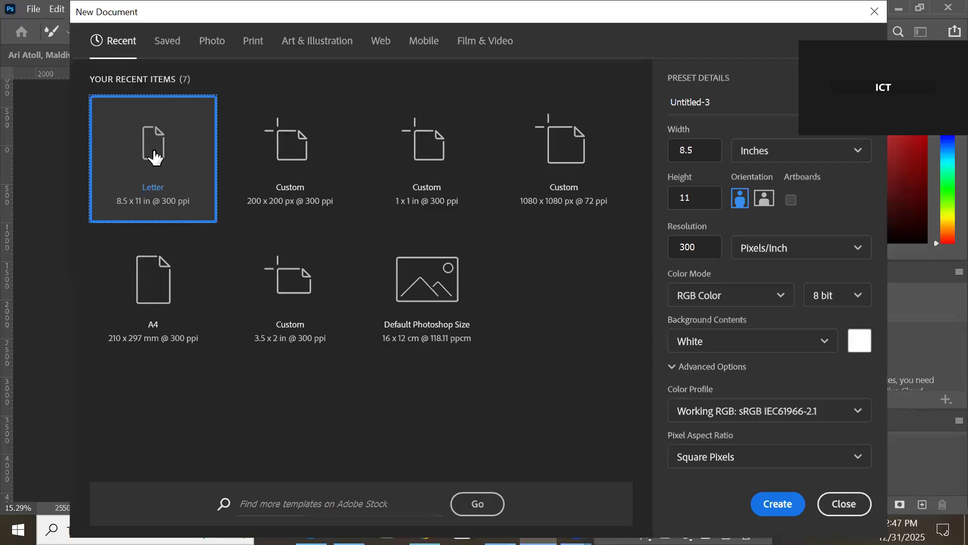
double_click(153, 156)
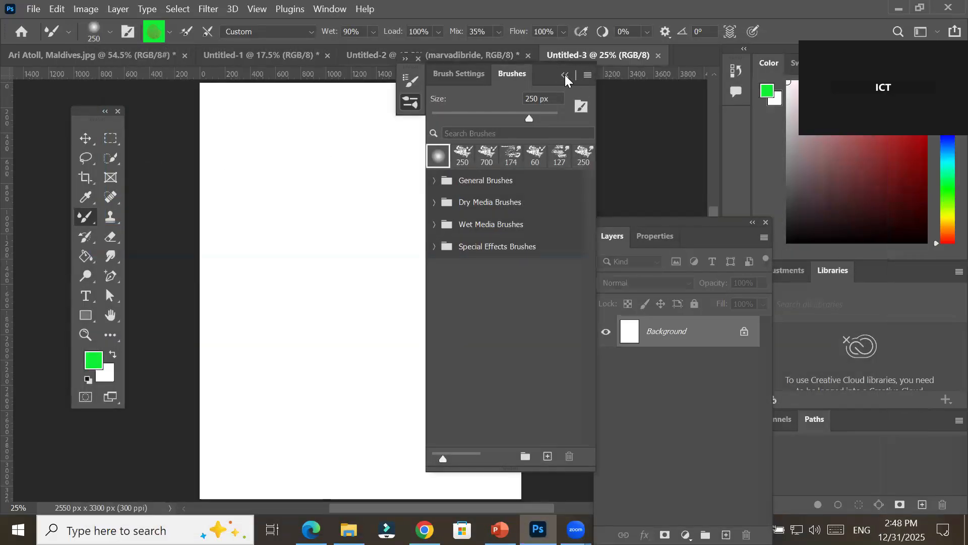
Import Sunburst Brushes 02.abr into the brush presets from the extracted sunburst brushes folder in Downloads
left_click(564, 74)
left_click(405, 59)
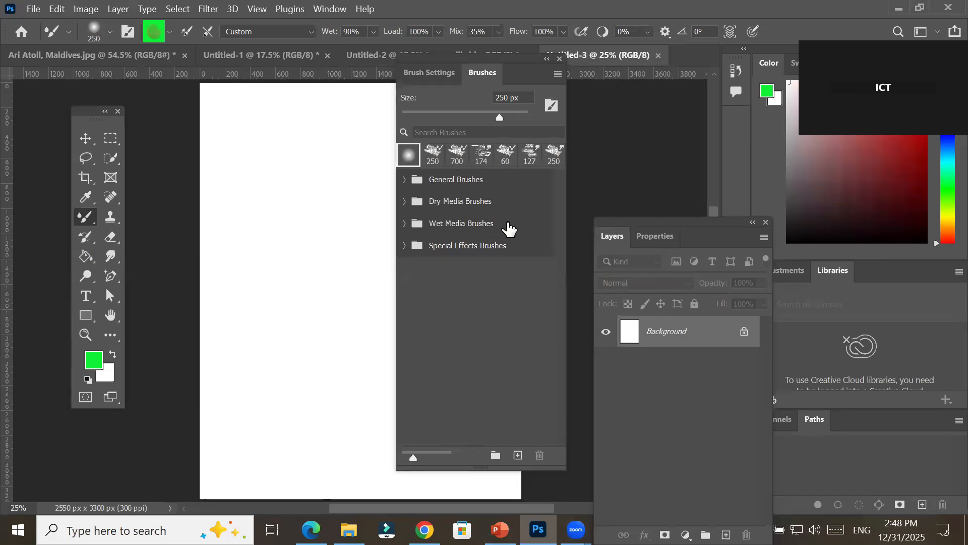
left_click(557, 74)
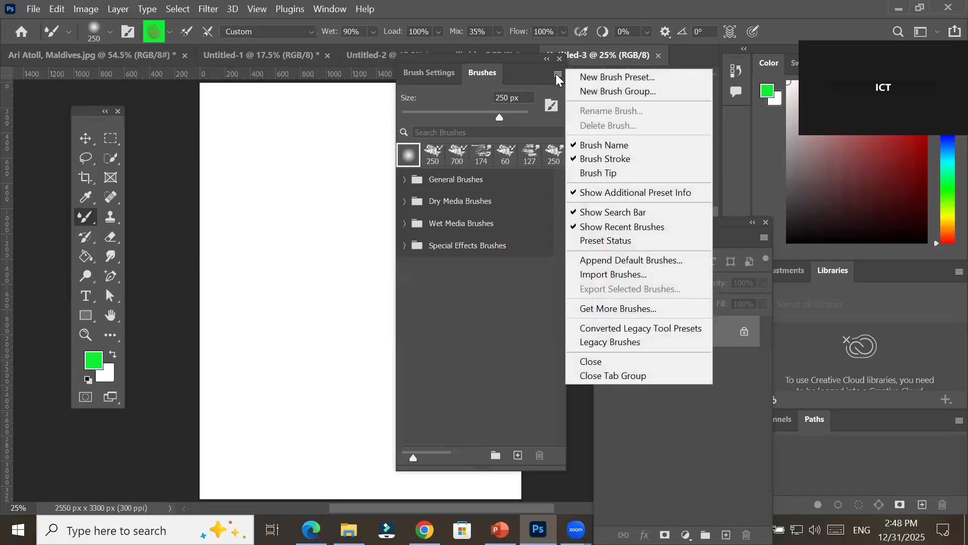
left_click(639, 274)
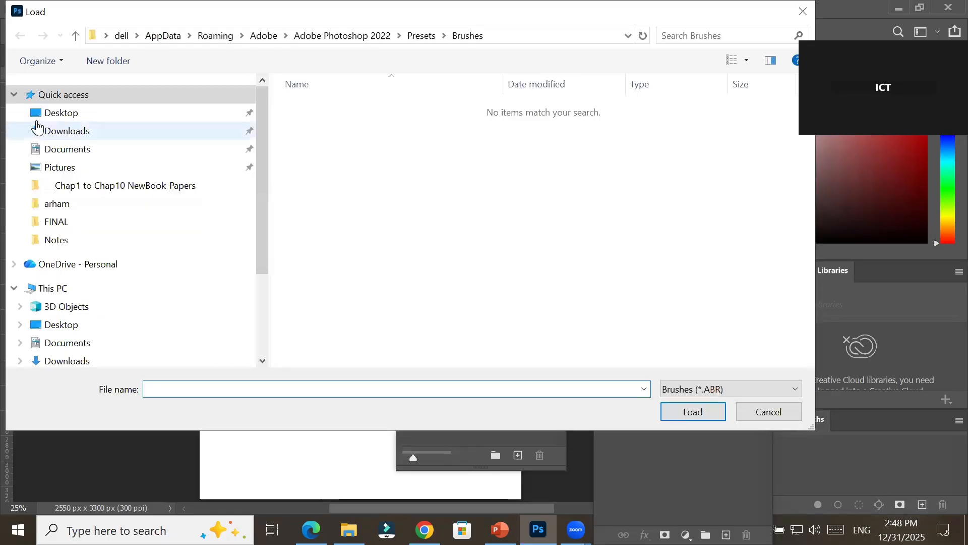
left_click(71, 131)
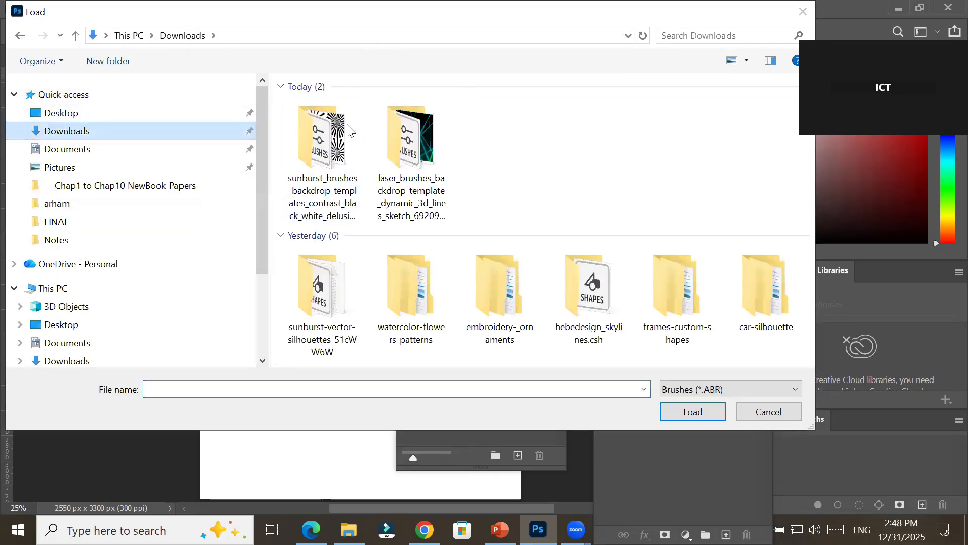
double_click(347, 130)
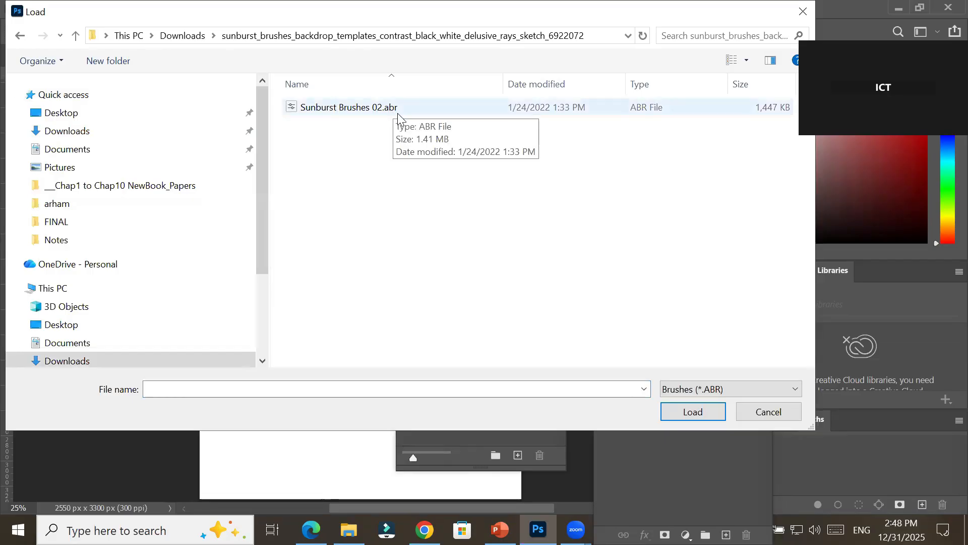
left_click(385, 114)
double_click(385, 114)
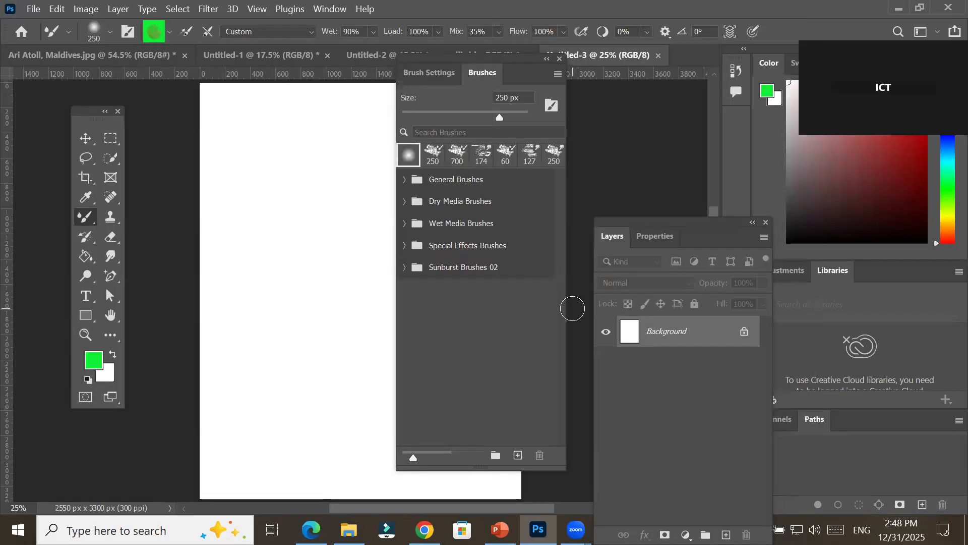
Examine the brush presets inside the Sunburst Brushes 02 group and its subgroup, and collapse the group
left_click(405, 267)
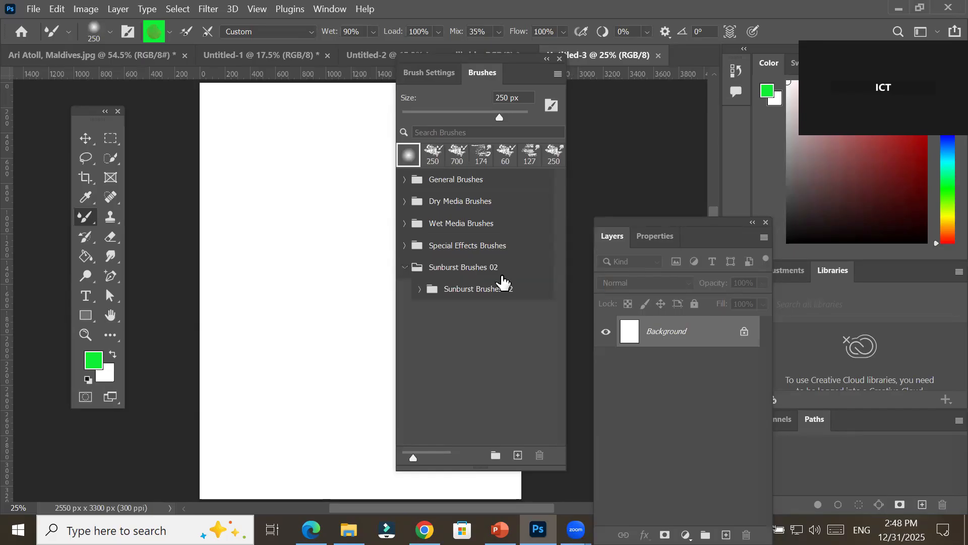
left_click(419, 289)
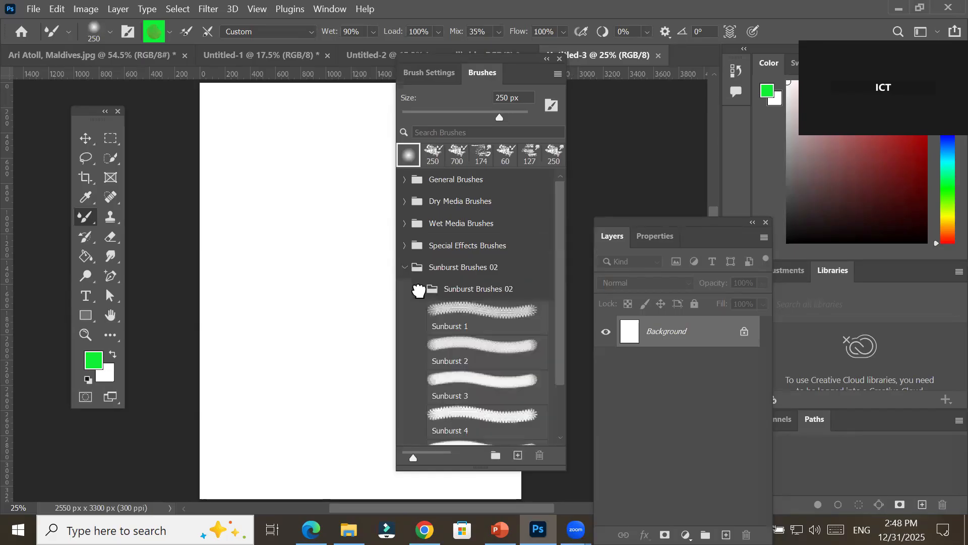
mouse_move(562, 319)
left_mouse_down()
mouse_move(564, 367)
mouse_move(562, 258)
left_mouse_up()
left_click(405, 268)
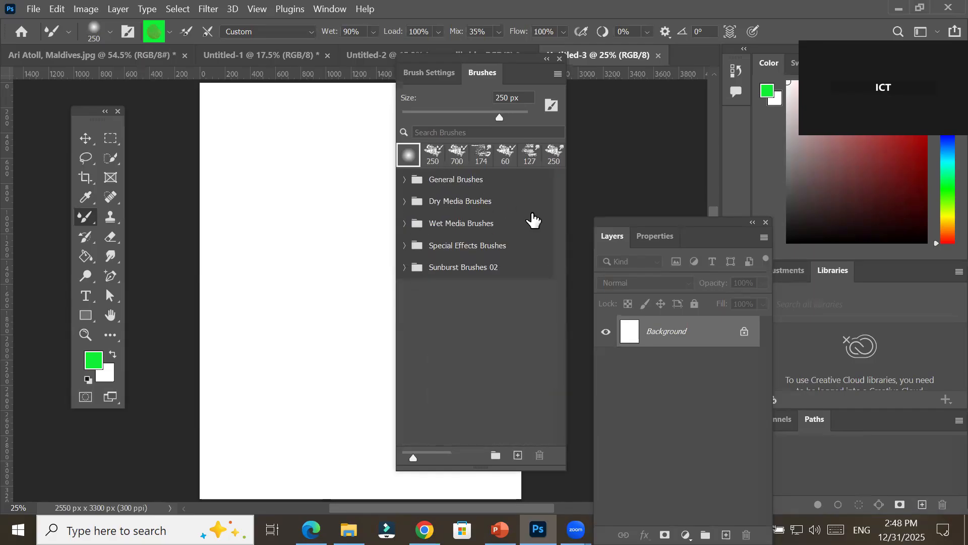
Import the laser brush file from the extracted laser brushes folder in Downloads
left_click(555, 75)
left_click(640, 274)
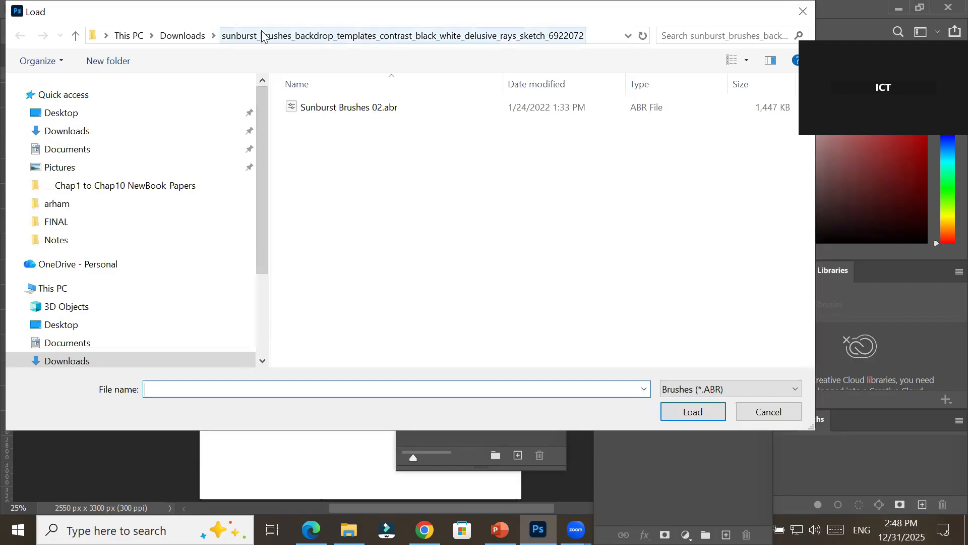
left_click(190, 35)
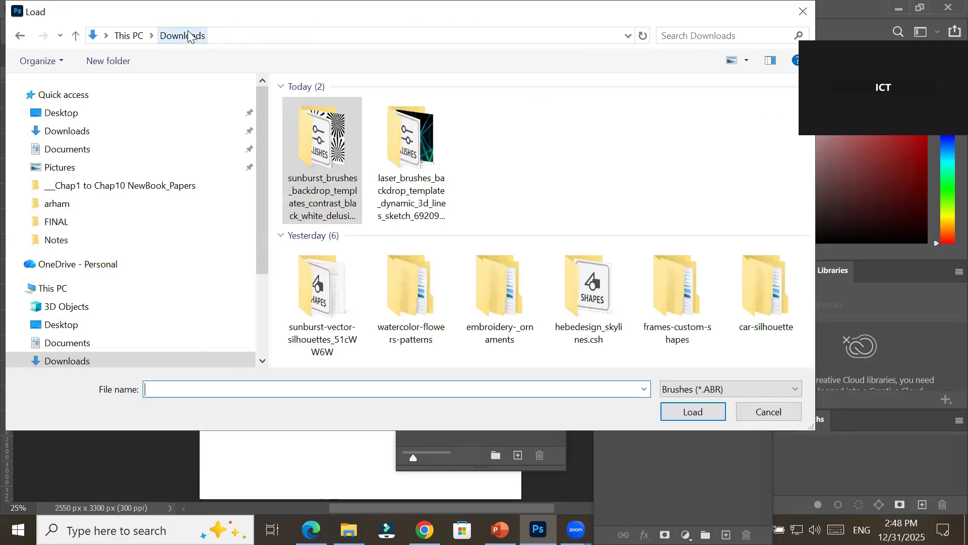
double_click(382, 146)
double_click(330, 108)
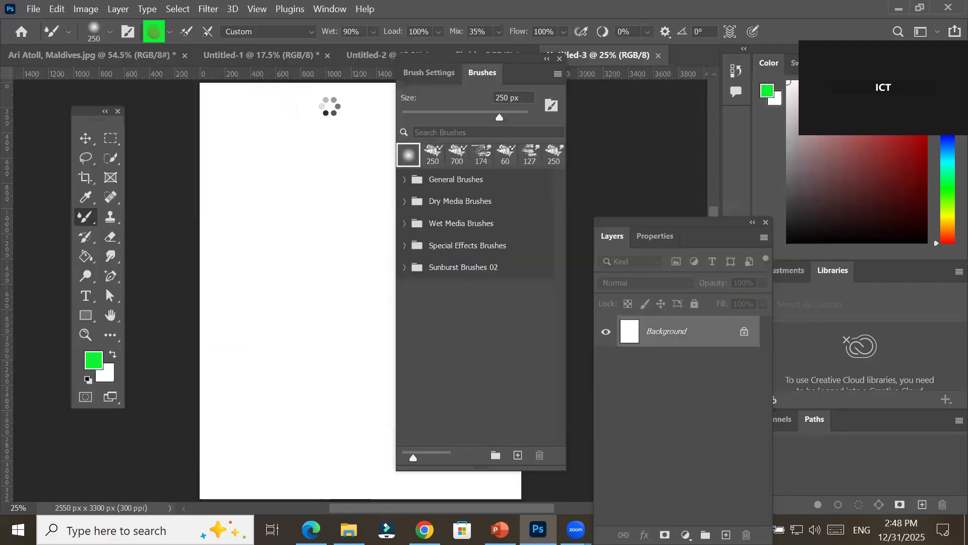
Expand the Laser brushes 04 group and its Laser brushes 06 subgroup to browse the presets
left_click(404, 288)
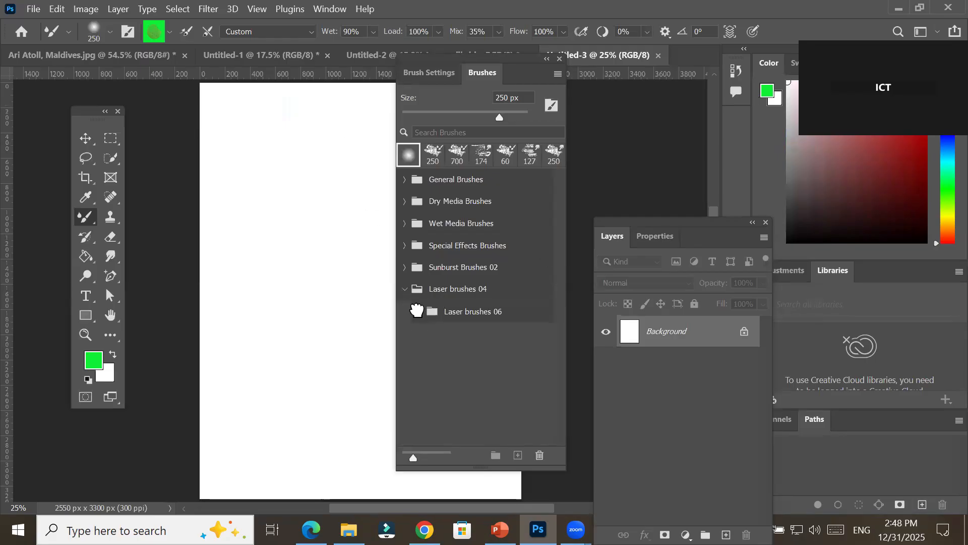
left_click(422, 310)
left_click_drag(564, 302, 559, 367)
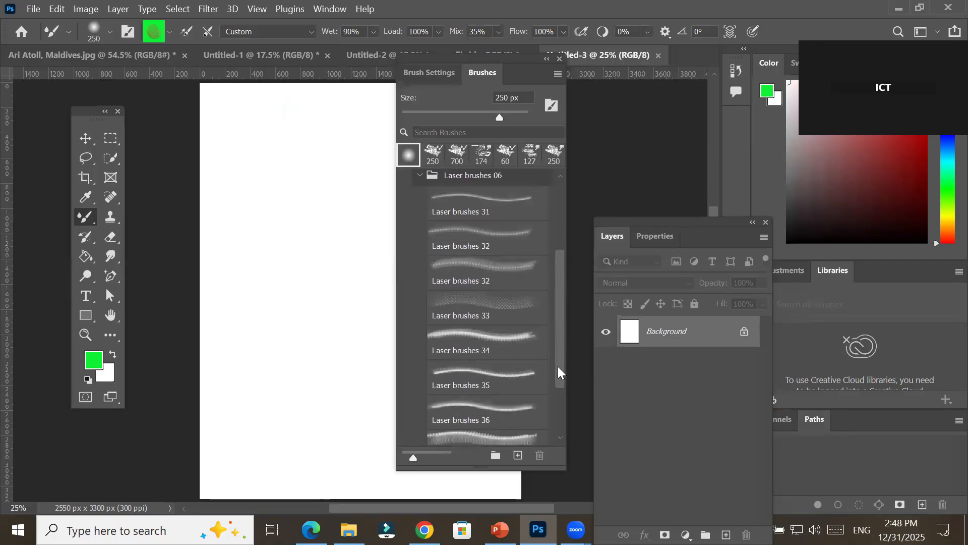
Select the Laser brushes 34 preset and set its brush tip spacing to 43%
left_click(457, 336)
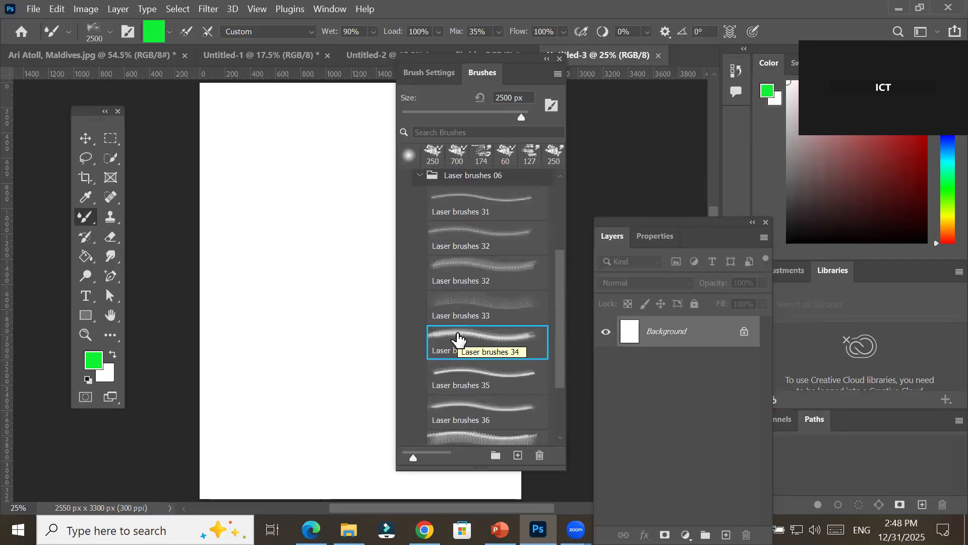
left_click(419, 71)
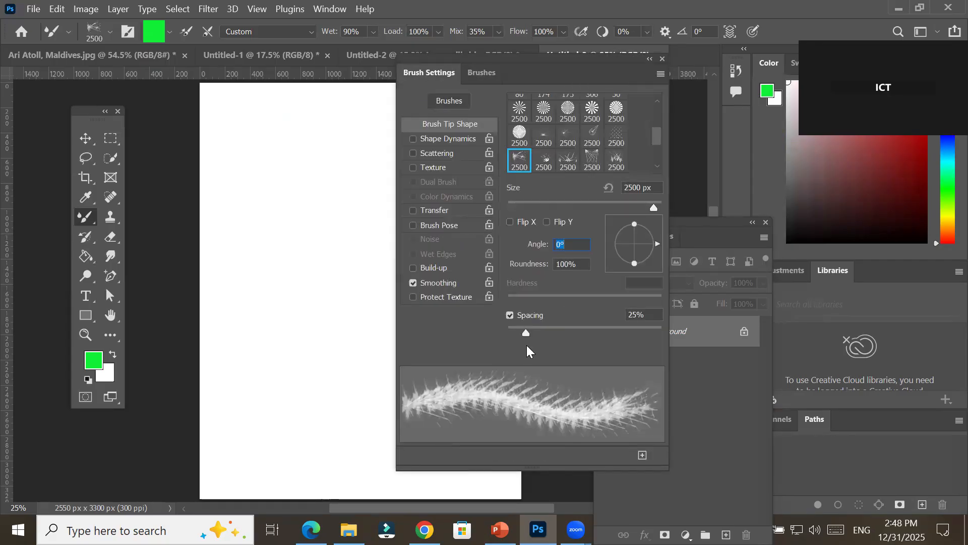
mouse_move(527, 332)
left_mouse_down()
mouse_move(621, 327)
mouse_move(515, 323)
mouse_move(541, 322)
left_mouse_up()
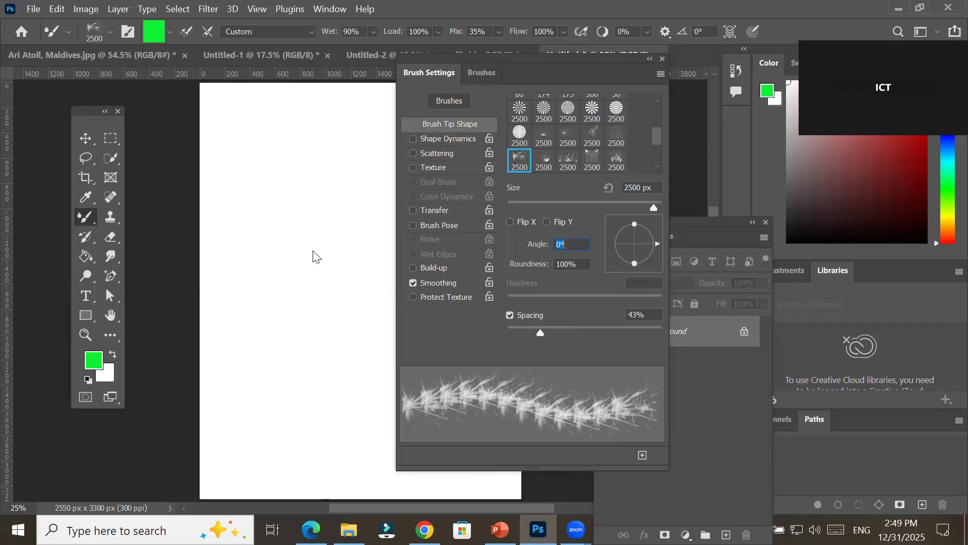
Set the foreground color to the blue-violet 430bfa and return to the painting brush
key("i")
left_click(93, 360)
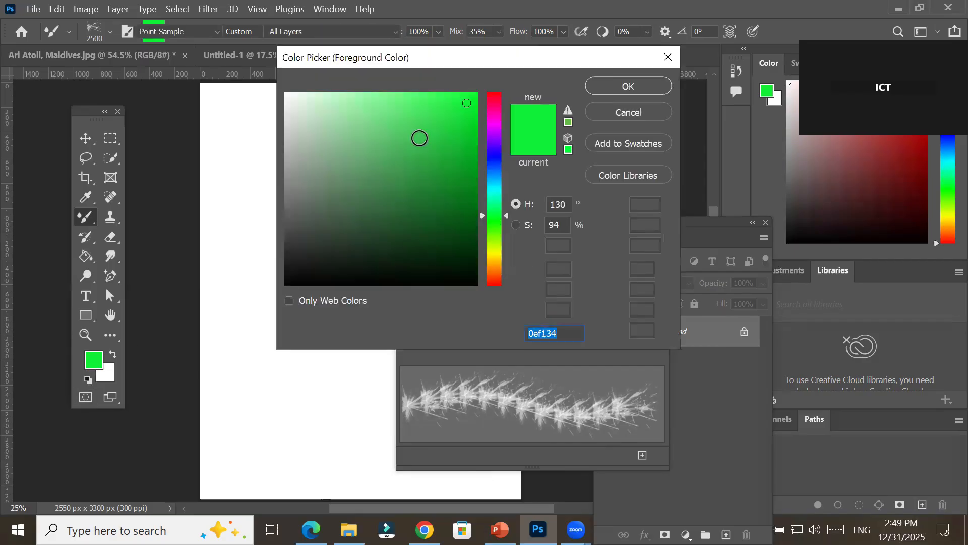
left_click(495, 149)
left_click(470, 97)
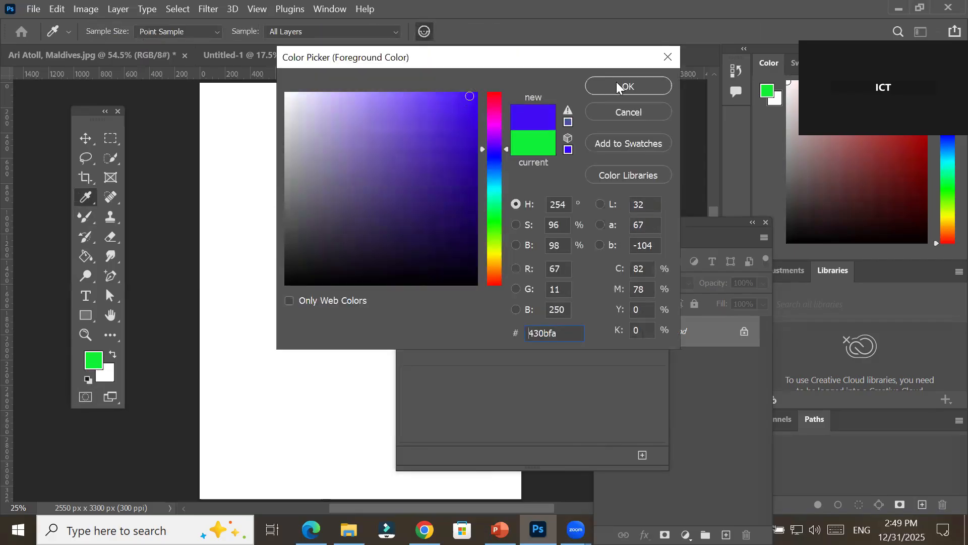
key("Return")
key("b")
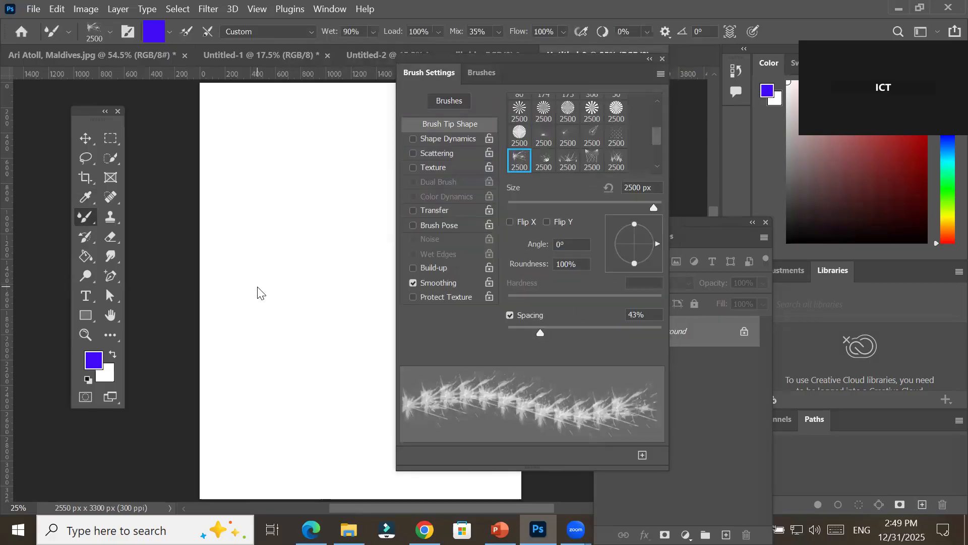
Paint several blue-violet stamps with the 2500 px Laser brushes 34 brush across the page
left_click(258, 293)
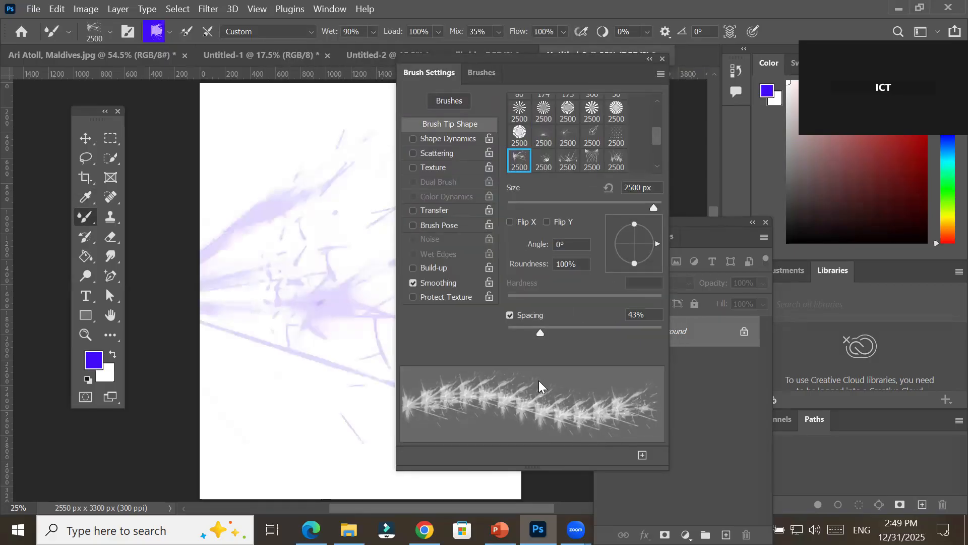
scroll(390, 332, "down", 5)
scroll(390, 331, "up", 2)
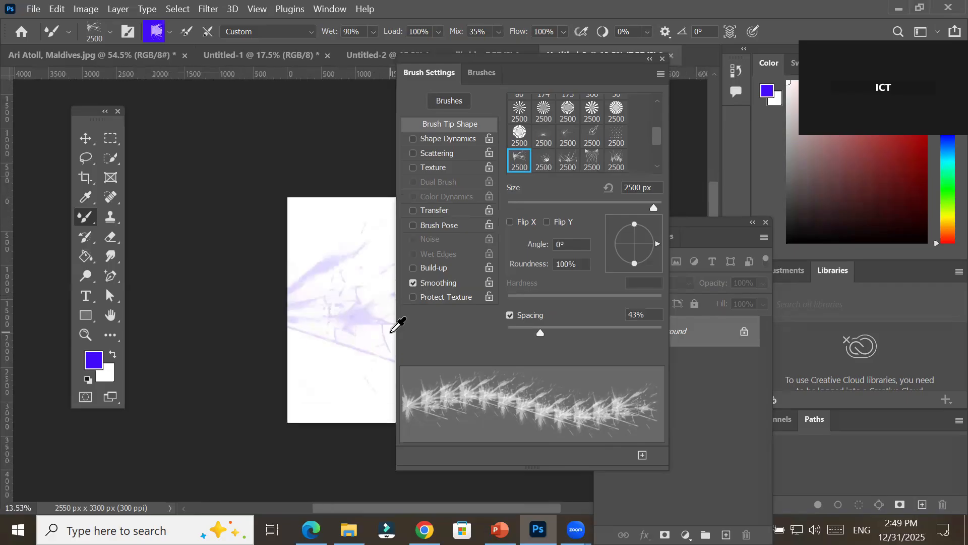
mouse_move(335, 304)
left_mouse_down()
mouse_move(175, 209)
mouse_move(207, 227)
mouse_move(276, 323)
mouse_move(256, 188)
mouse_move(234, 154)
mouse_move(248, 290)
mouse_move(277, 357)
mouse_move(275, 382)
mouse_move(262, 352)
mouse_move(243, 272)
left_mouse_up()
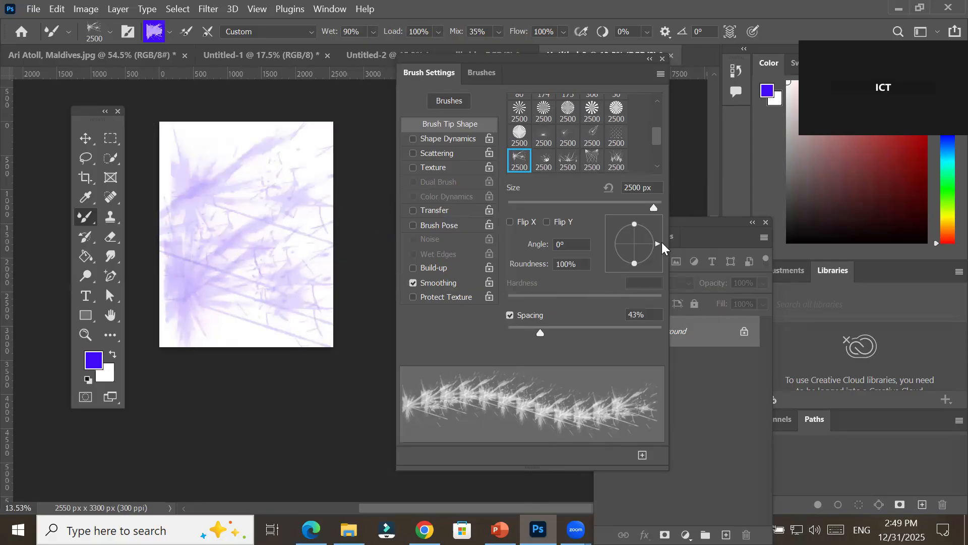
Rotate the brush tip to -99° and undo the laser strokes painted on the page
left_click_drag(659, 245, 630, 275)
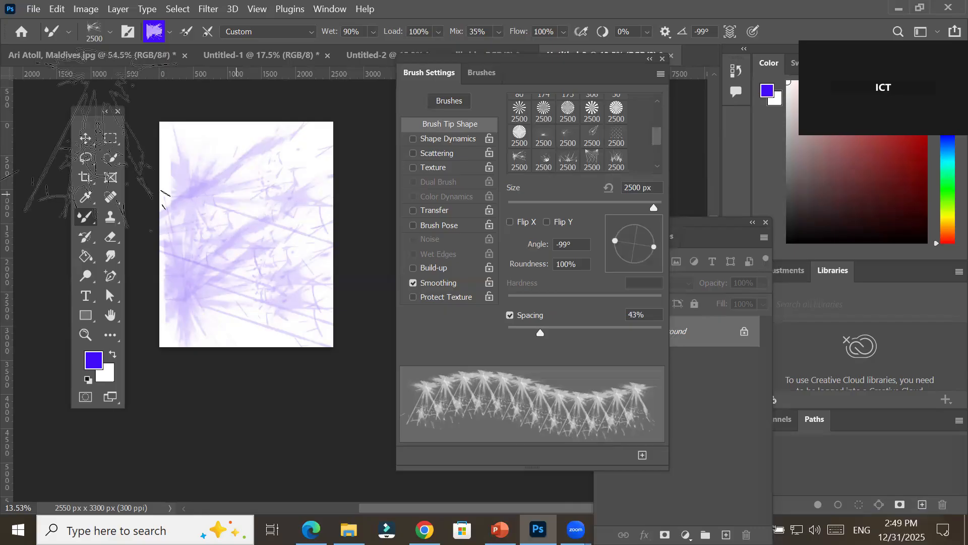
key("ctrl+z")
left_click(85, 138)
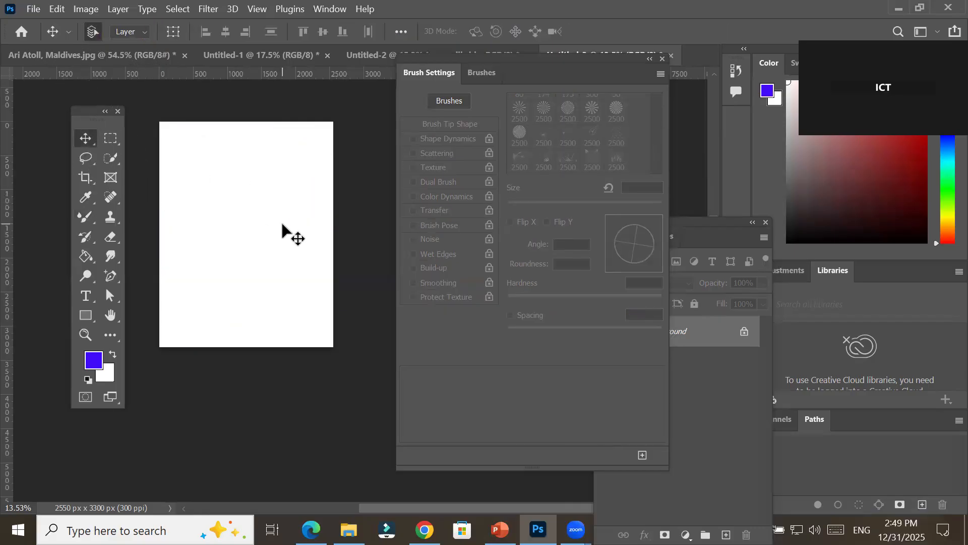
Choose the second Laser brushes 32 preset, sized 2500 px, and show its brush tip settings
left_click(473, 74)
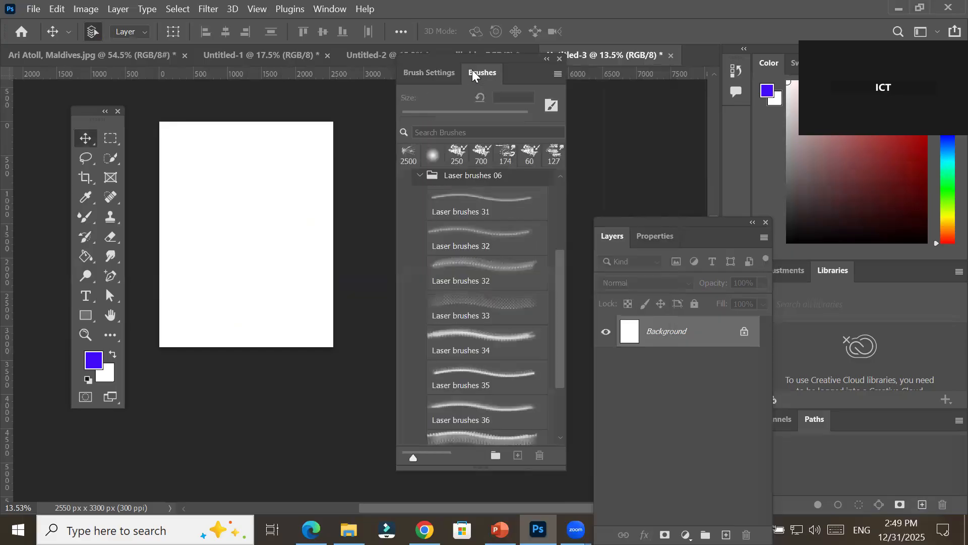
left_click(501, 275)
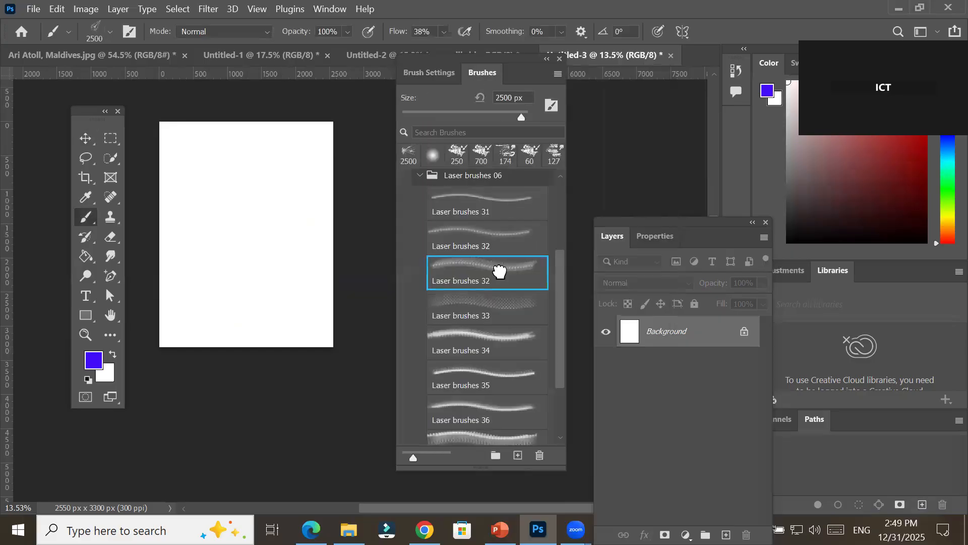
left_click(429, 71)
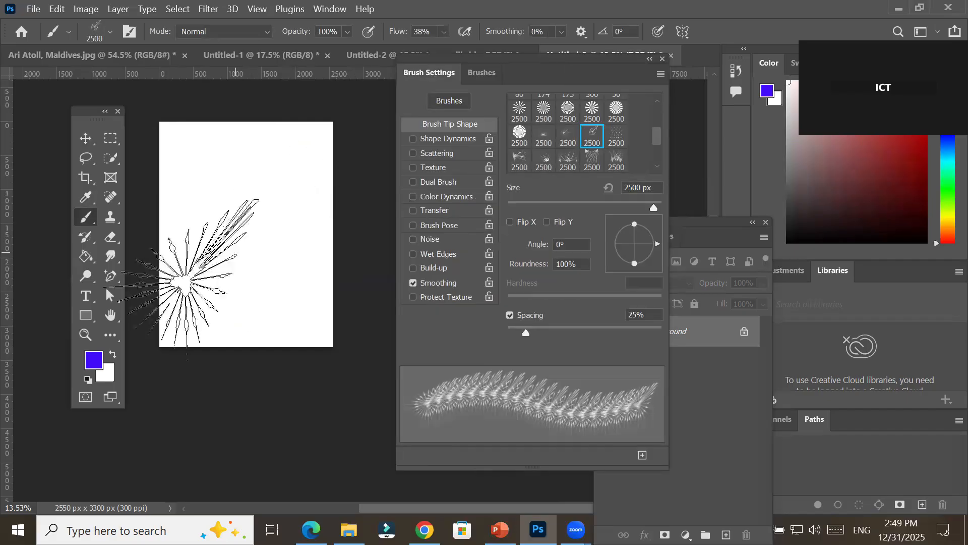
Change the foreground color to a bright, fully saturated red
left_click(92, 359)
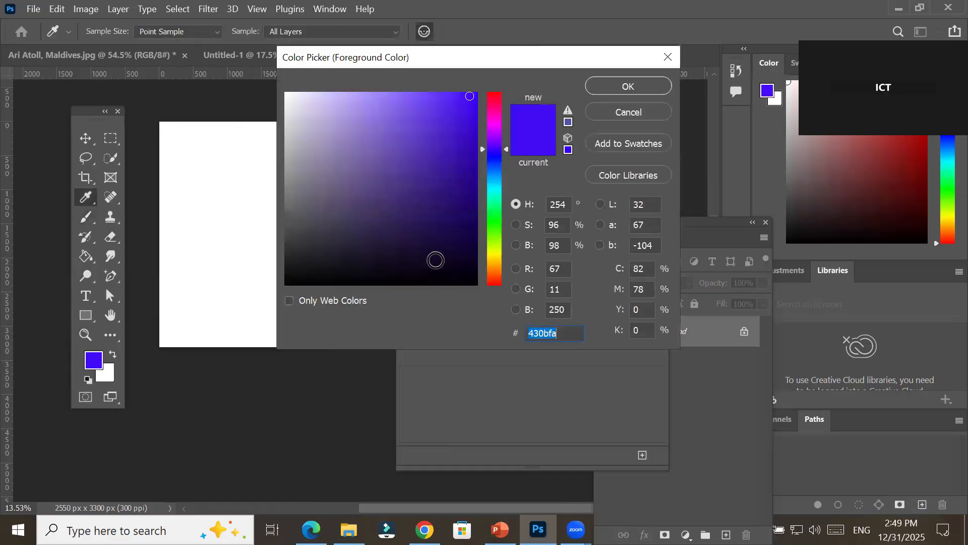
left_click(460, 268)
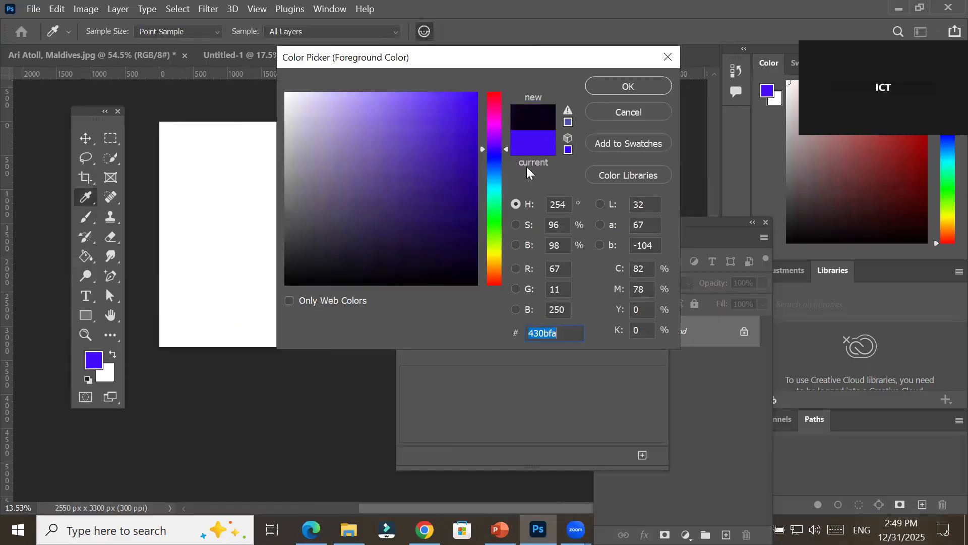
left_click(492, 100)
left_click(472, 96)
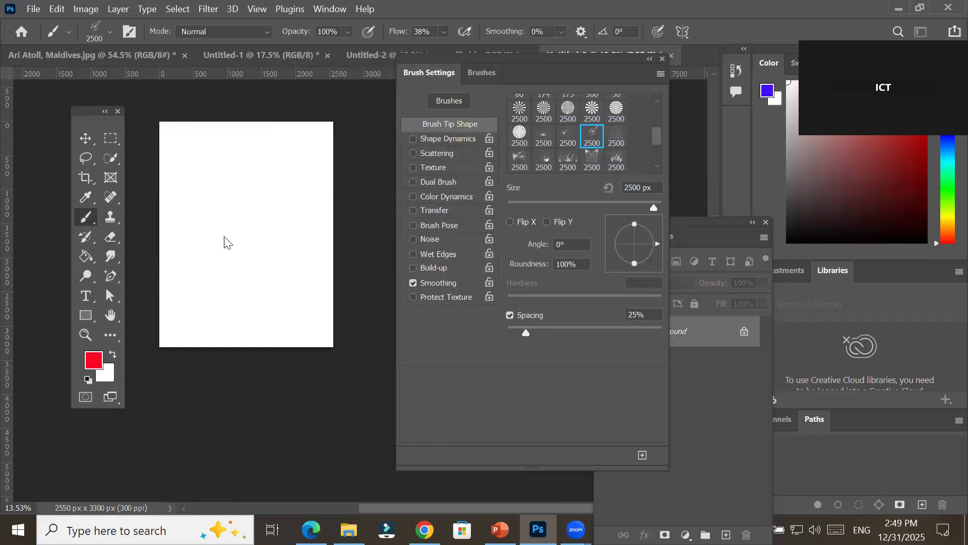
Try the red Laser brushes 32 burst near the middle of the page and undo it
left_click_drag(241, 224, 241, 235)
left_click(240, 244)
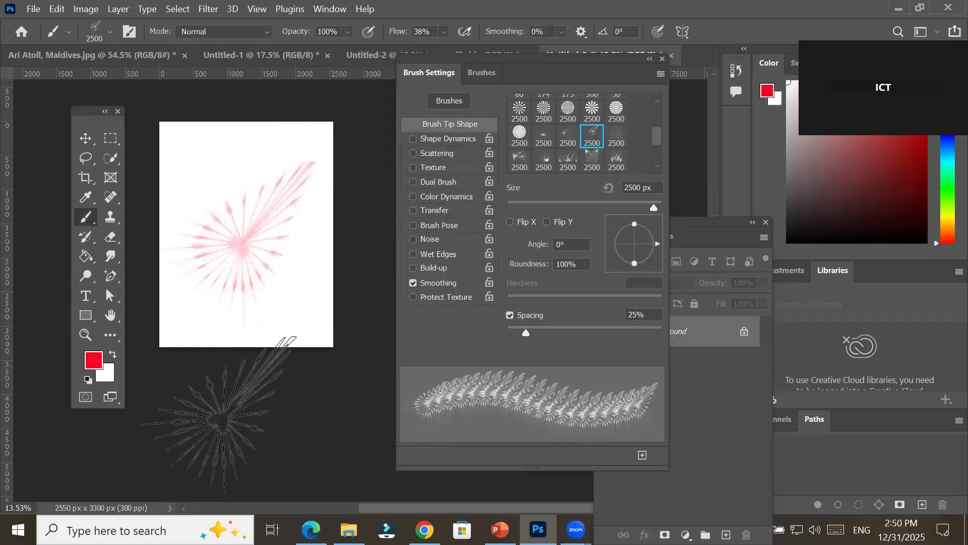
key("ctrl+z")
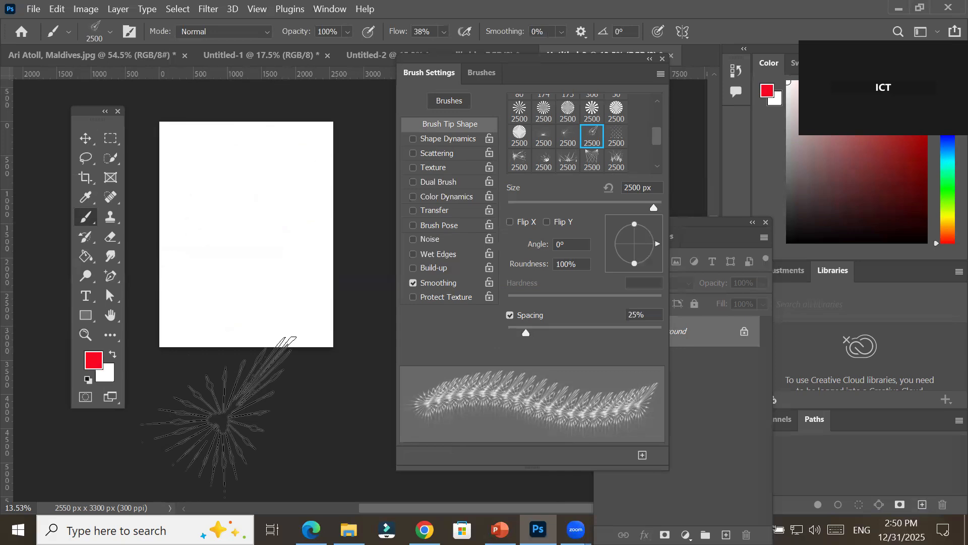
Rotate the brush tip to -138° and stamp one red laser burst at the middle of the page
mouse_move(655, 241)
left_mouse_down()
mouse_move(648, 266)
mouse_move(601, 272)
left_mouse_up()
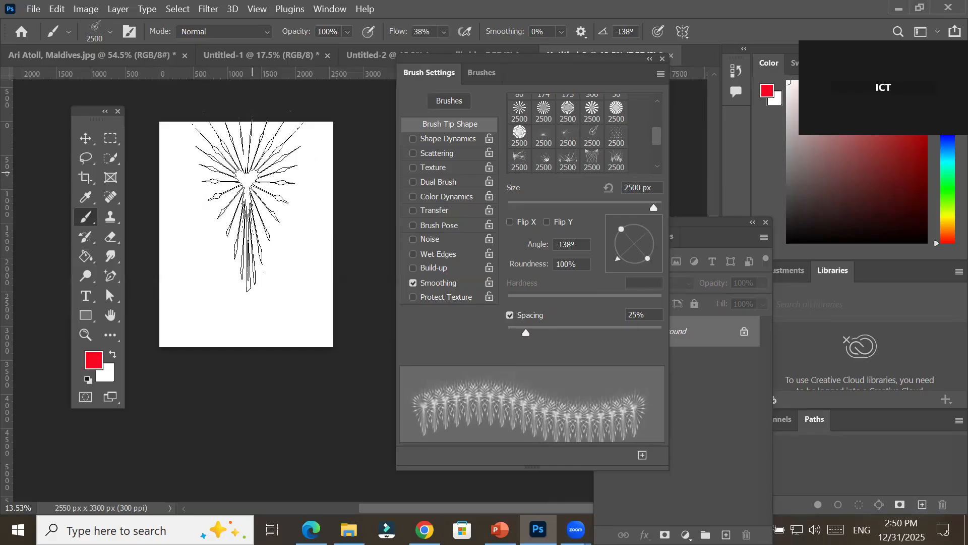
left_click(248, 246)
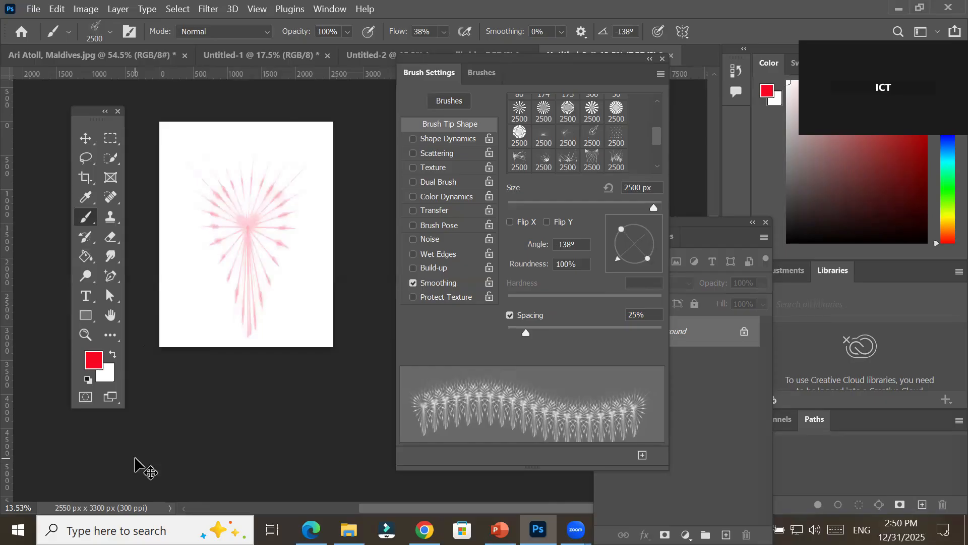
Undo the faint red laser burst and stamp it three times at the middle of the page
key("ctrl+z")
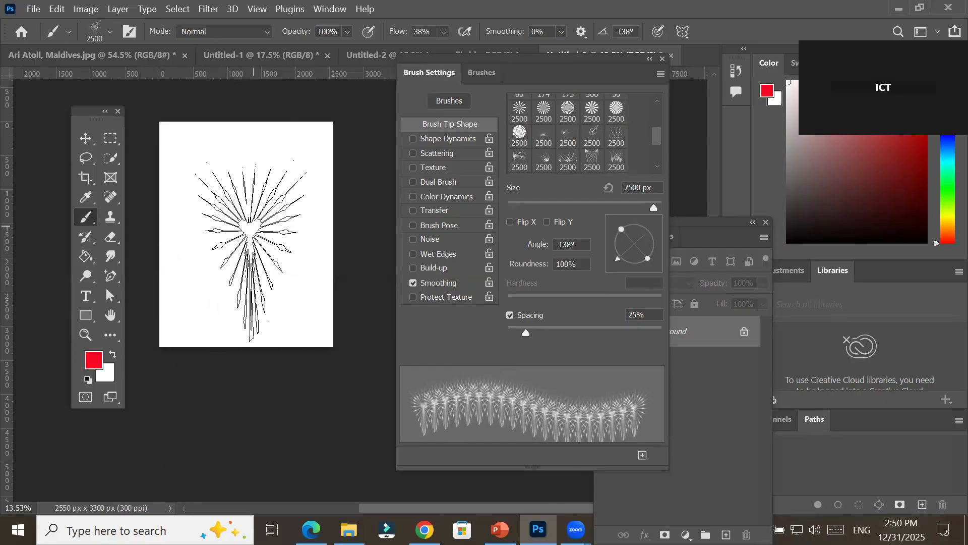
left_click(250, 225)
left_click(255, 218)
left_click(255, 217)
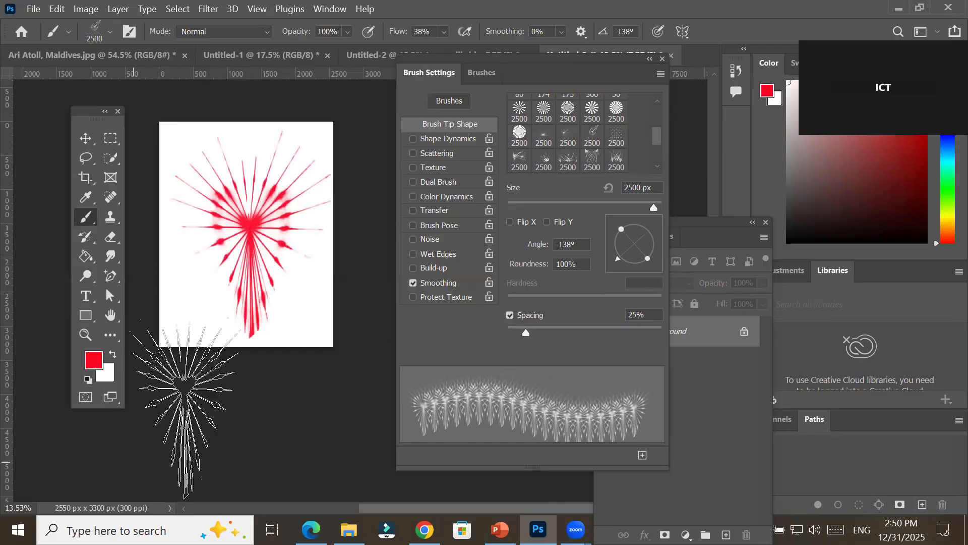
Reduce the laser brush size to 700 px
key("bracketleft")
key("bracketleft")
key("bracketleft")
key("bracketleft")
key("bracketleft")
key("bracketleft")
key("bracketleft")
key("bracketleft")
key("bracketleft")
key("bracketleft")
key("bracketleft")
key("bracketleft")
key("bracketleft")
key("bracketleft")
key("bracketleft")
key("bracketleft")
key("bracketleft")
key("bracketleft")
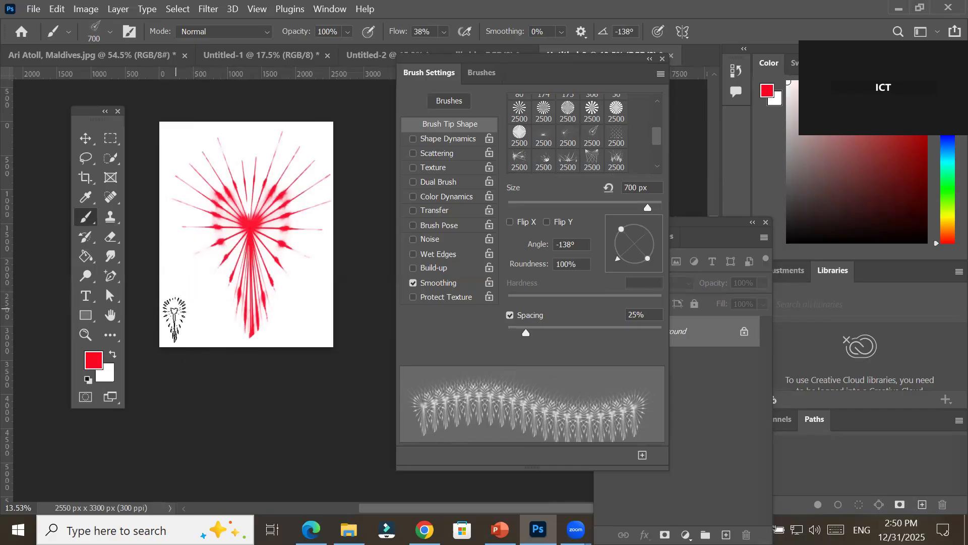
Set the foreground color to blue (#0e09f2) and stamp a laser burst in each of the page's two upper corners
left_click(88, 364)
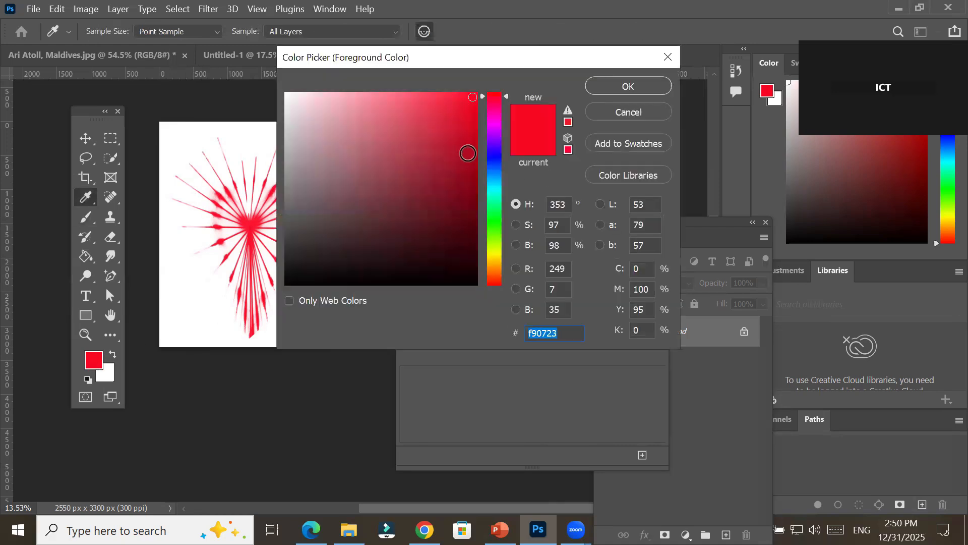
left_click(495, 155)
left_click(470, 101)
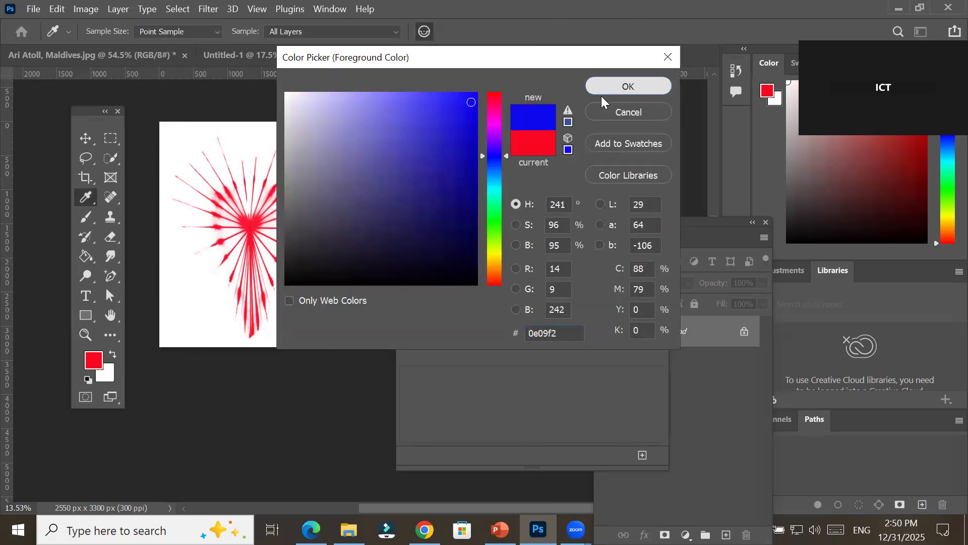
left_click(622, 86)
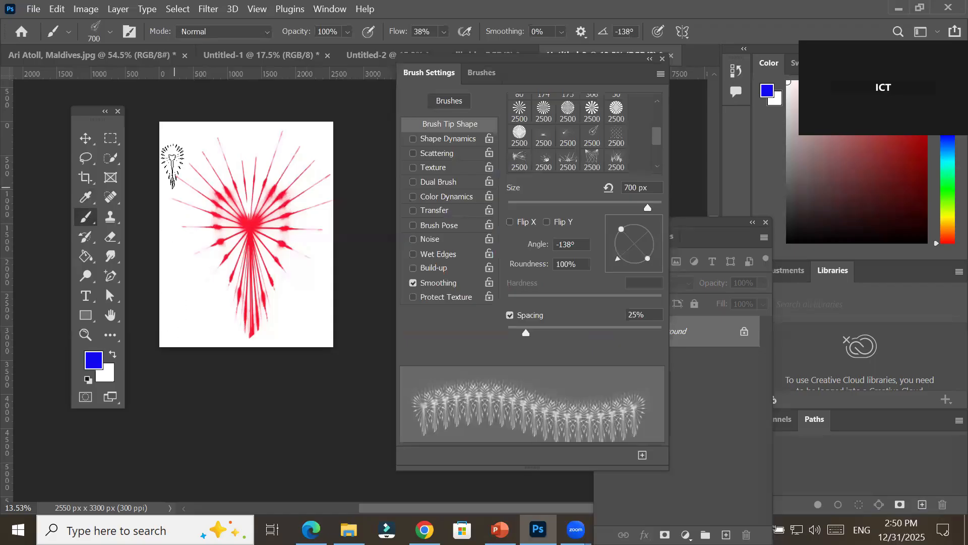
left_click_drag(174, 145, 174, 145)
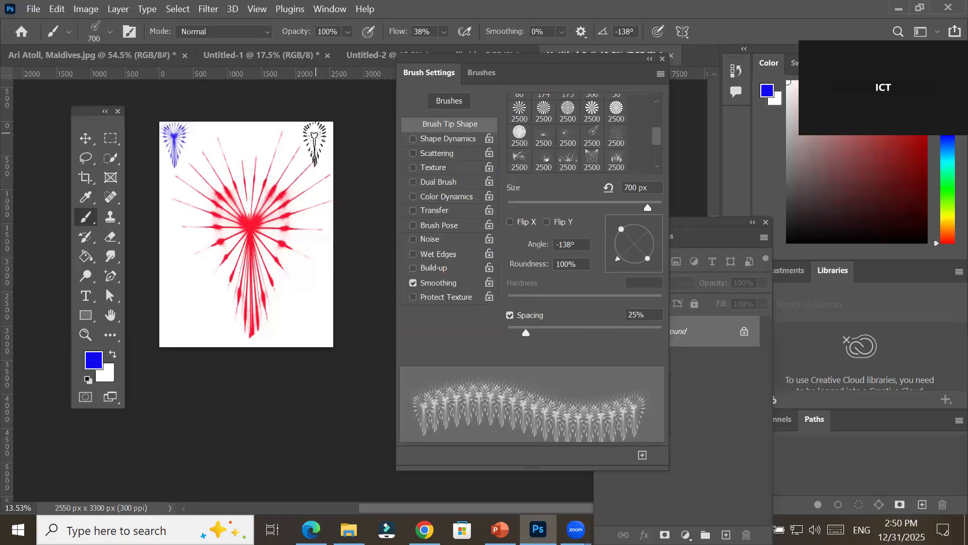
left_click_drag(319, 144, 319, 144)
Rotate the brush tip to 37° and stamp a blue burst in each of the page's two lower corners
mouse_move(622, 244)
left_mouse_down()
mouse_move(641, 273)
mouse_move(618, 265)
mouse_move(605, 239)
mouse_move(630, 219)
mouse_move(655, 233)
left_mouse_up()
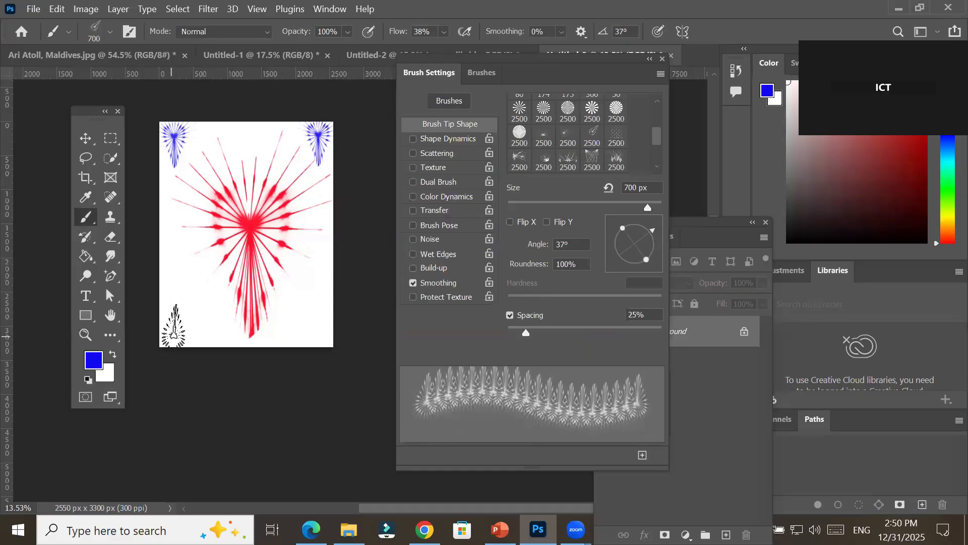
left_click(173, 327)
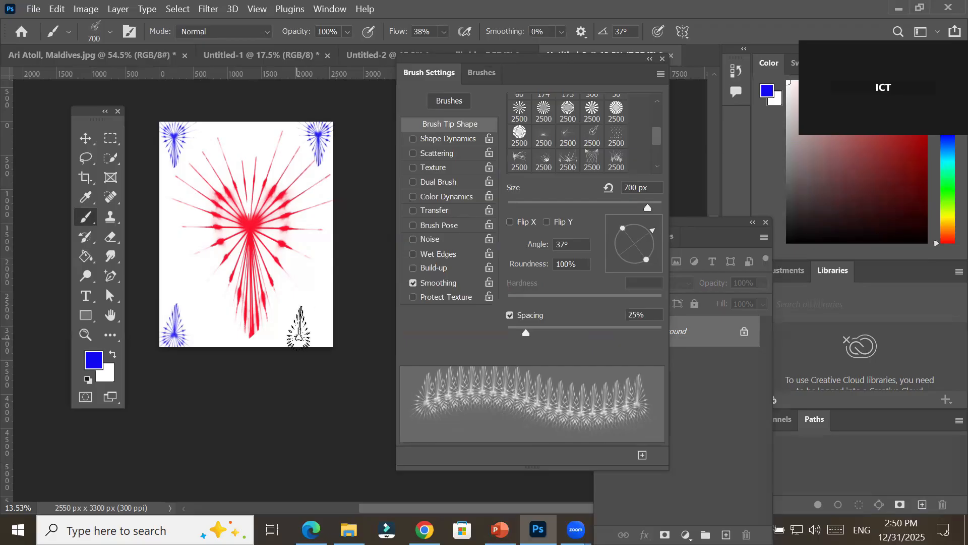
left_click(309, 327)
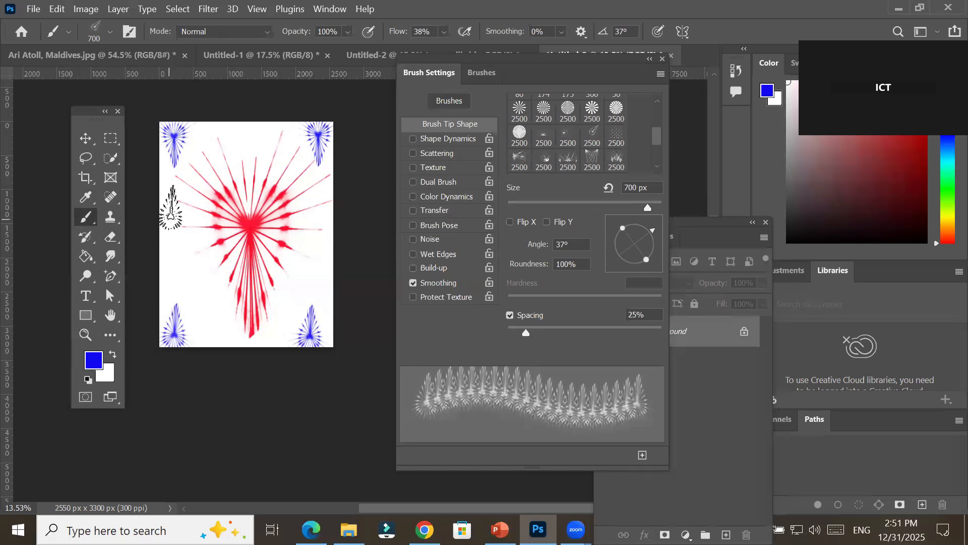
Try a freehand blue stroke from the page's left edge to its right edge and undo it
mouse_move(172, 207)
left_mouse_down()
mouse_move(175, 248)
mouse_move(213, 231)
mouse_move(242, 263)
mouse_move(265, 226)
mouse_move(312, 256)
mouse_move(325, 187)
left_mouse_up()
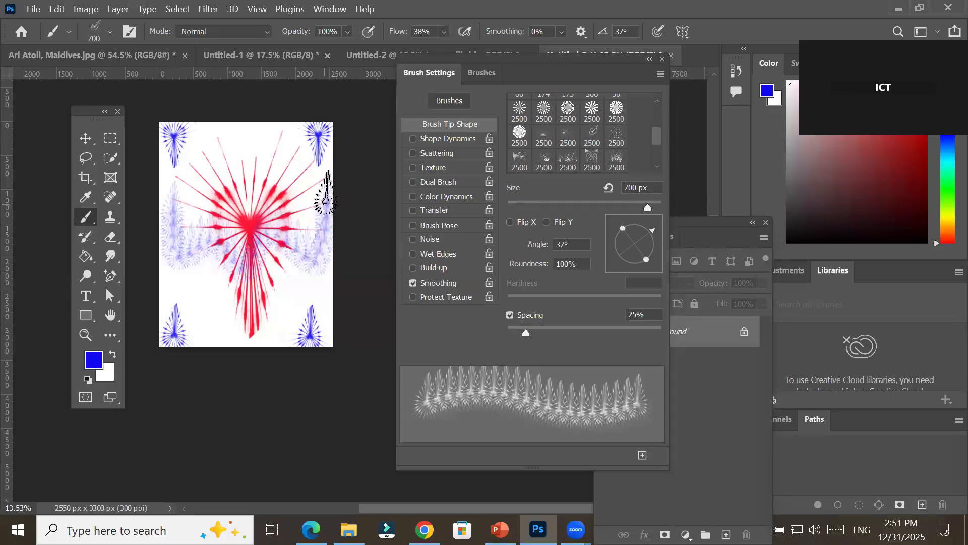
key("ctrl+z")
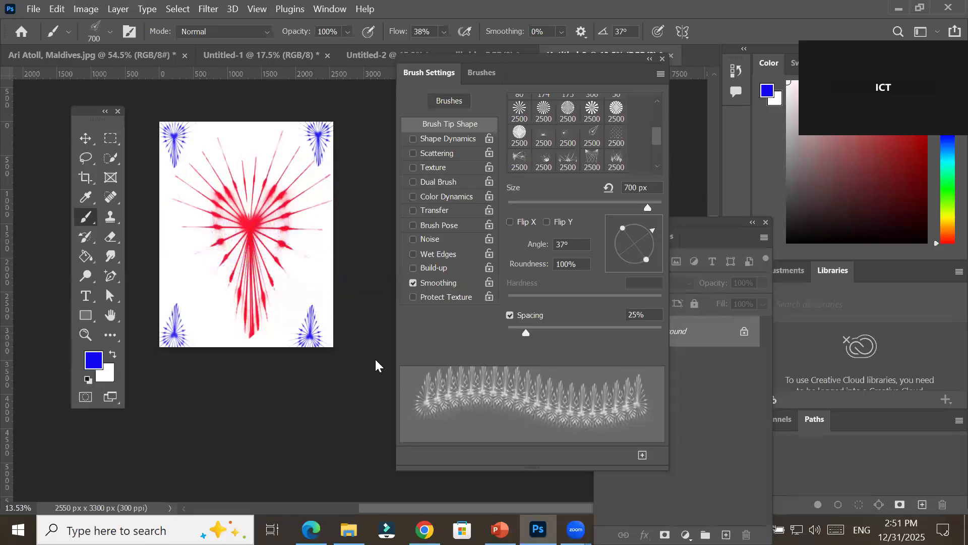
Paint a straight vertical row and a straight horizontal row of blue bursts crossing at the middle of the page
left_click(252, 155)
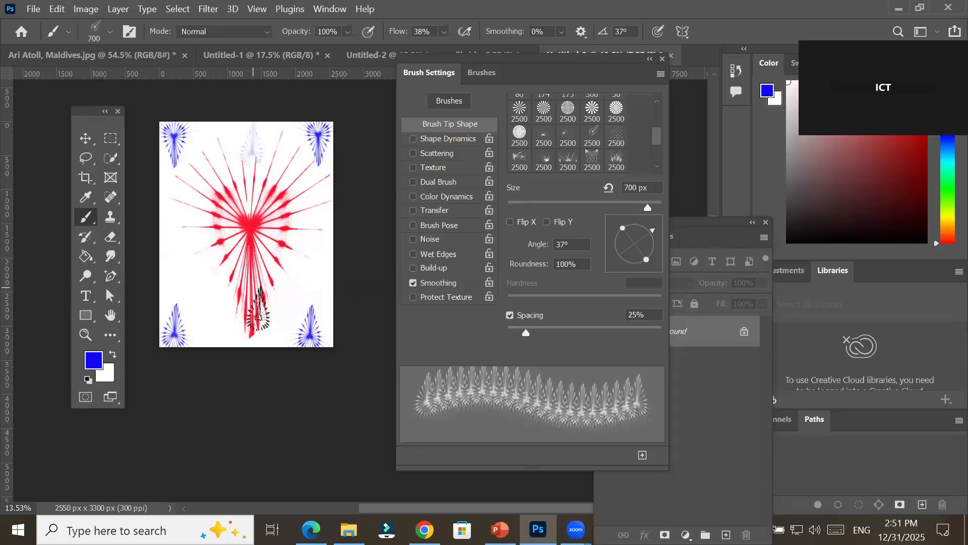
left_click(251, 323, "shift")
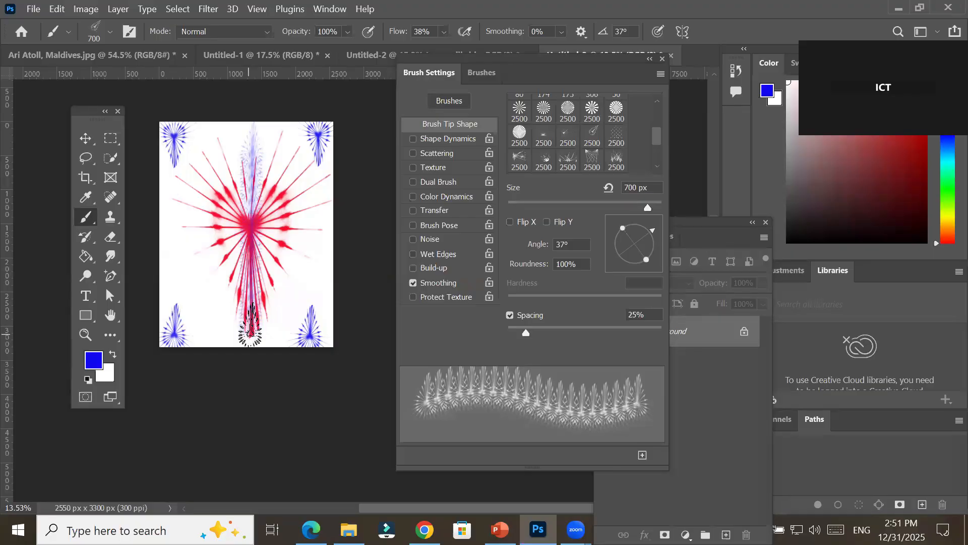
left_click(169, 229)
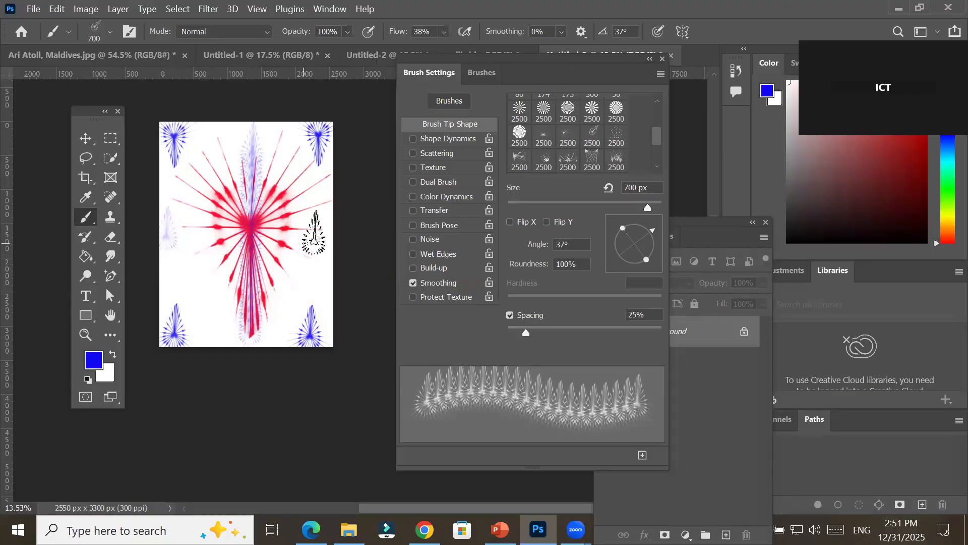
left_click(325, 231, "shift")
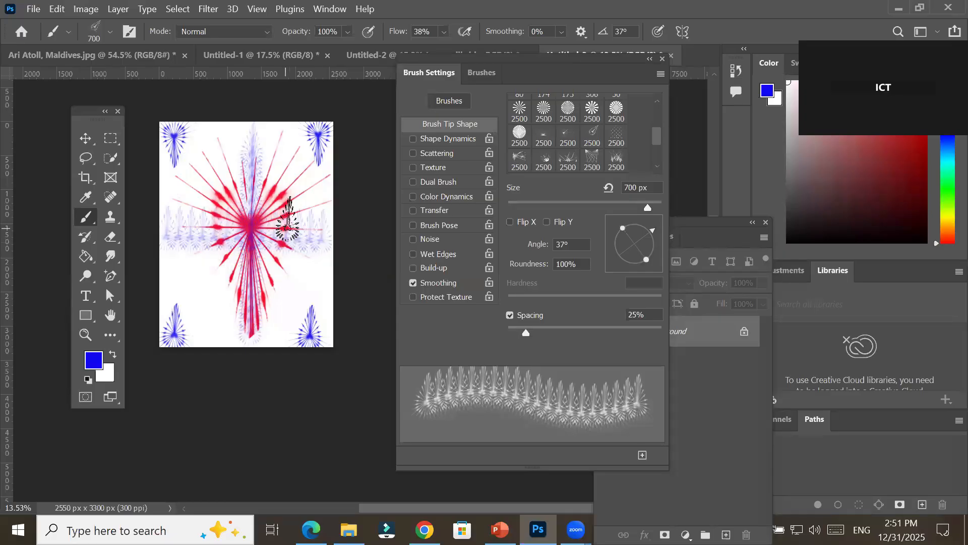
Examine the crossing rows of blue bursts up close and undo the horizontal and vertical strokes
scroll(303, 247, "up", 2)
scroll(308, 257, "up", 5)
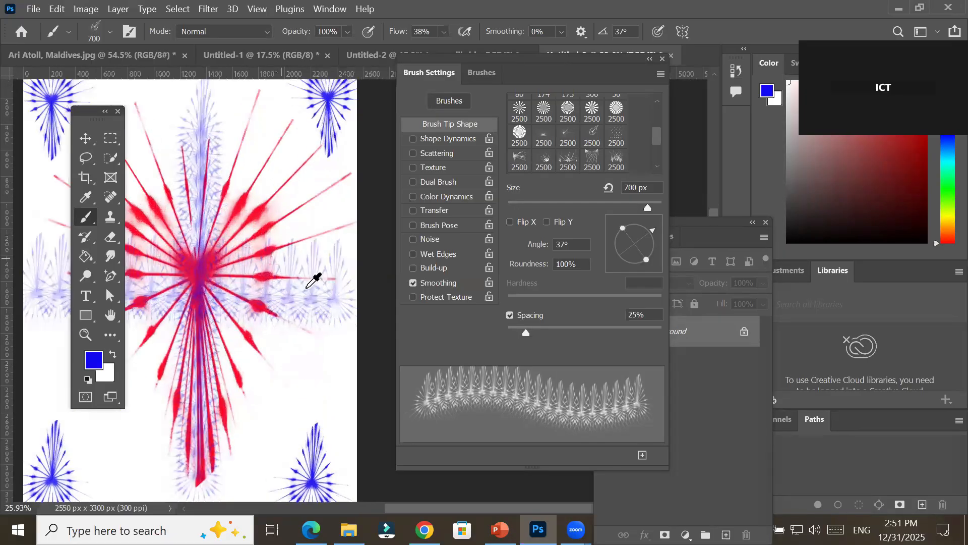
scroll(343, 420, "up", 3)
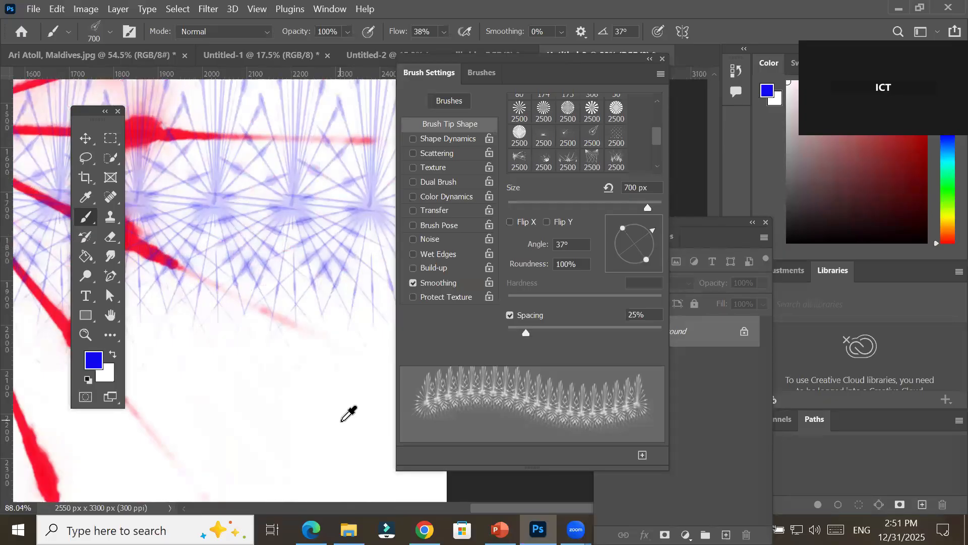
scroll(153, 349, "down", 2)
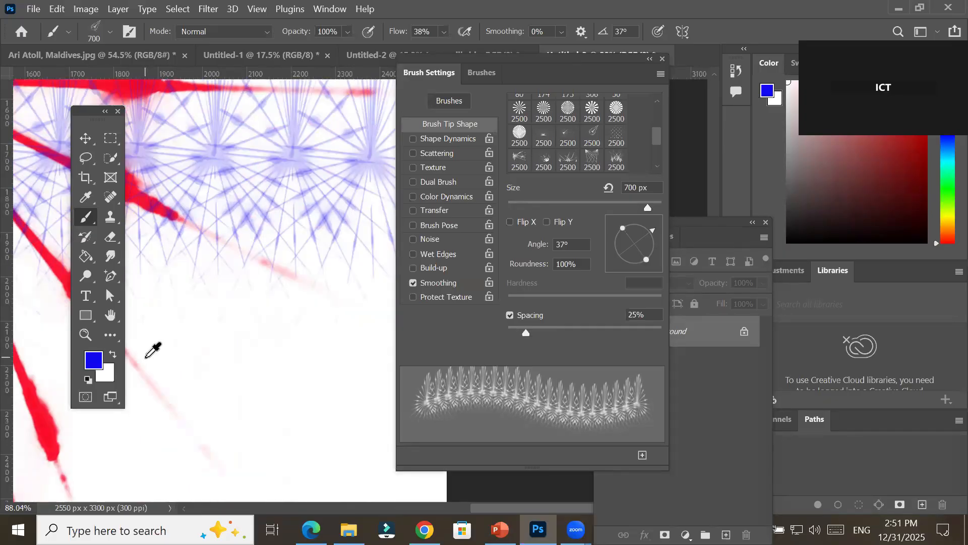
scroll(153, 349, "down", 4)
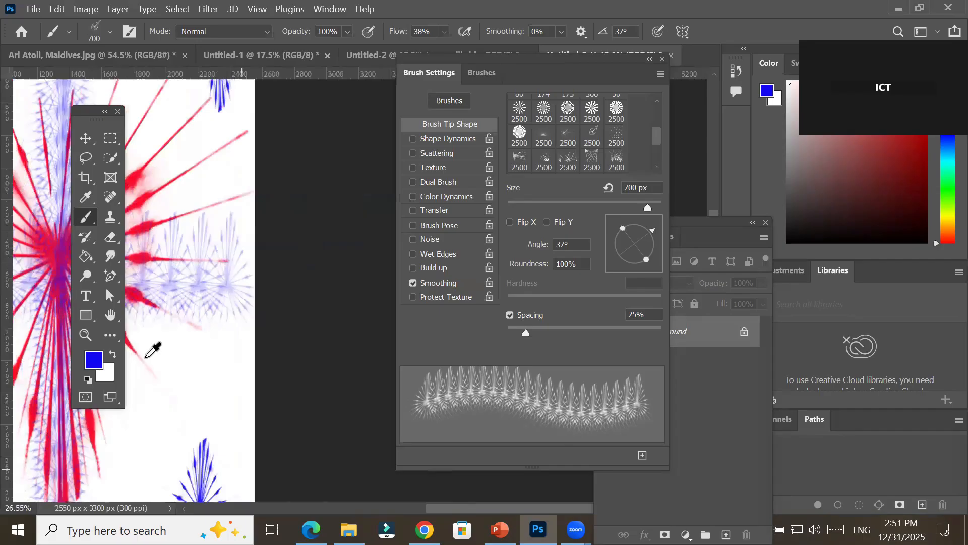
key("space")
mouse_move(160, 325)
left_mouse_down()
mouse_move(335, 302)
mouse_move(312, 296)
left_mouse_up()
key("ctrl+z")
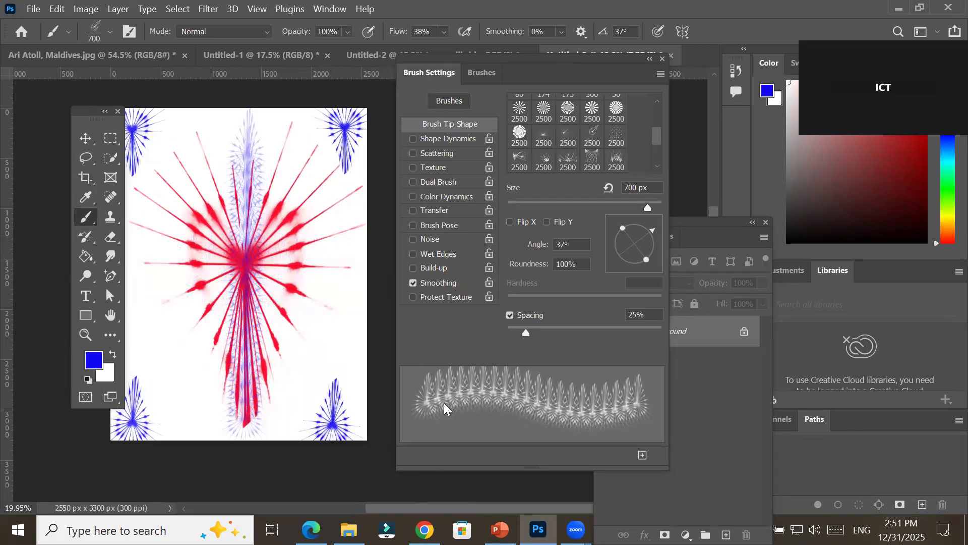
key("ctrl+z")
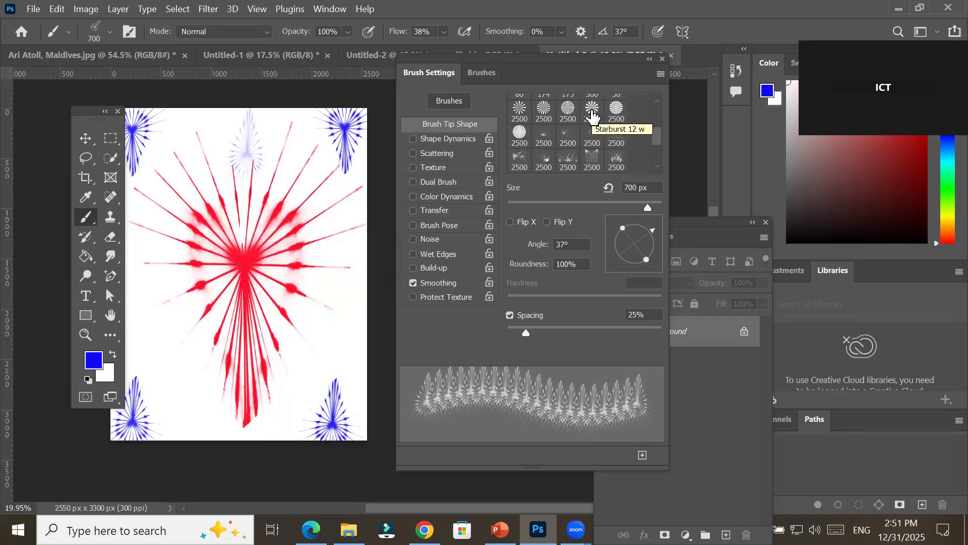
Choose the Starburst 12 w brush tip with 118% spacing, and try a blue stamp at the middle of the page and undo it
left_click(592, 112)
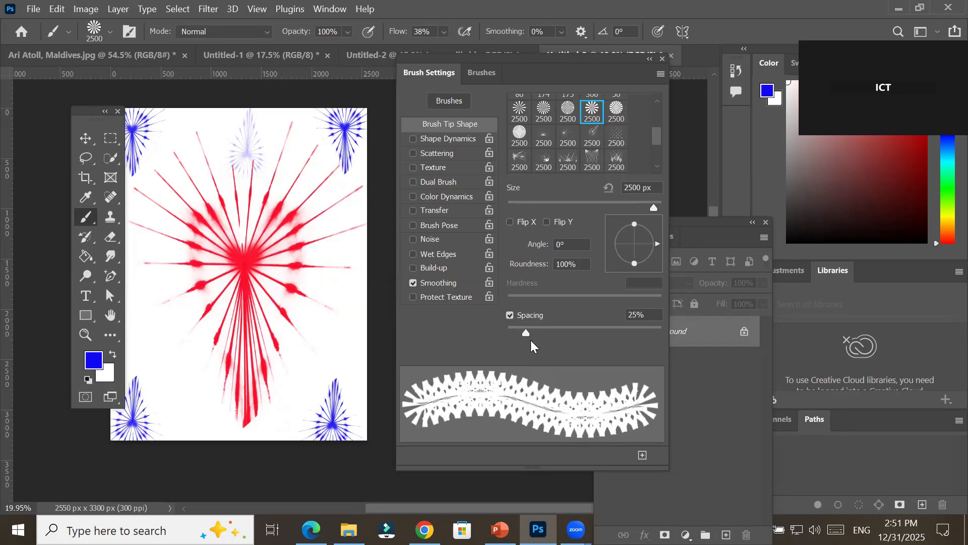
mouse_move(527, 334)
left_mouse_down()
mouse_move(599, 336)
mouse_move(592, 334)
left_mouse_up()
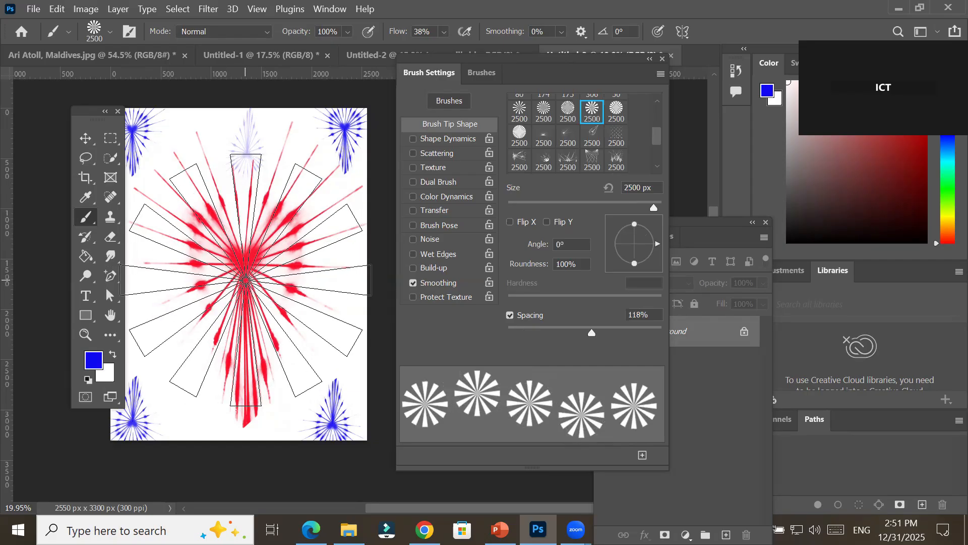
left_click(246, 281)
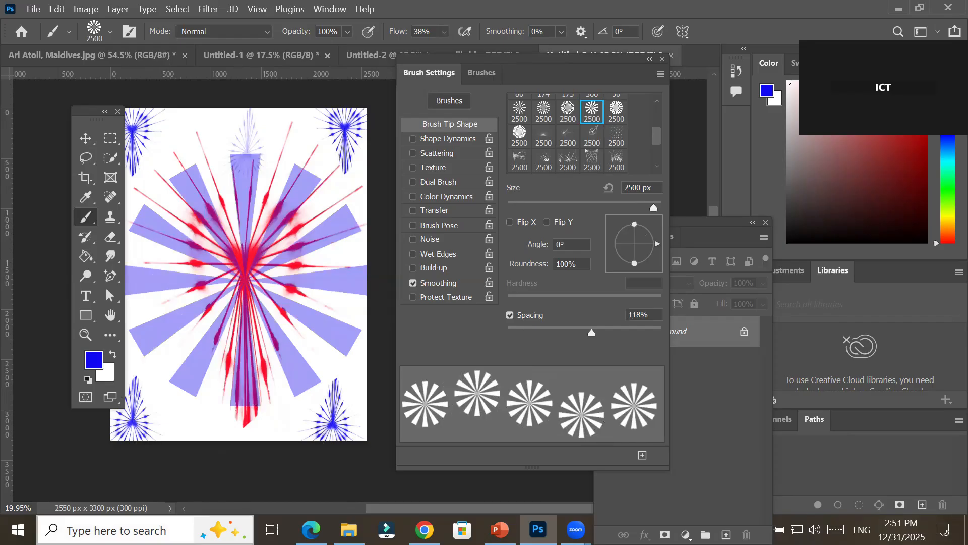
key("ctrl+z")
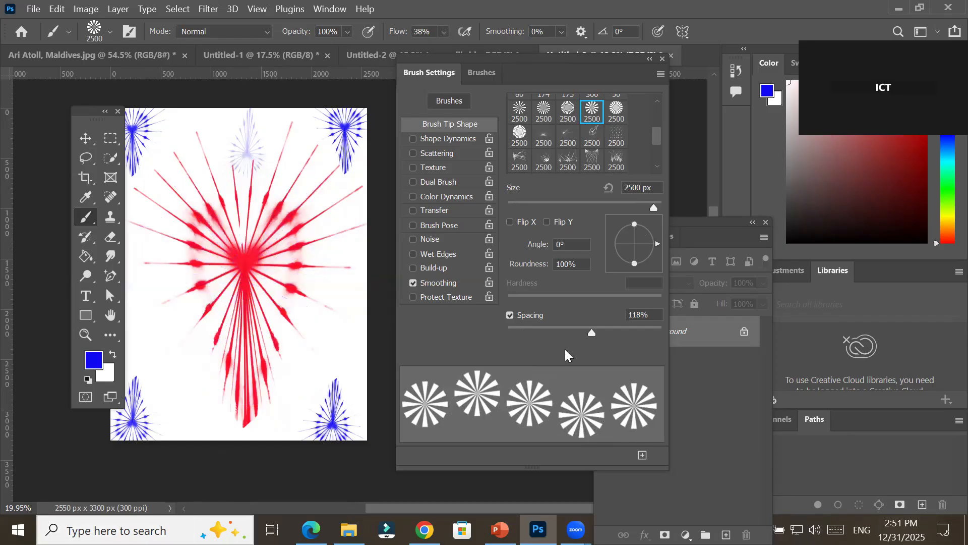
Set the brush spacing to 298% and stamp blue starbursts centered on the page's upper and lower edges
left_click_drag(592, 333, 629, 333)
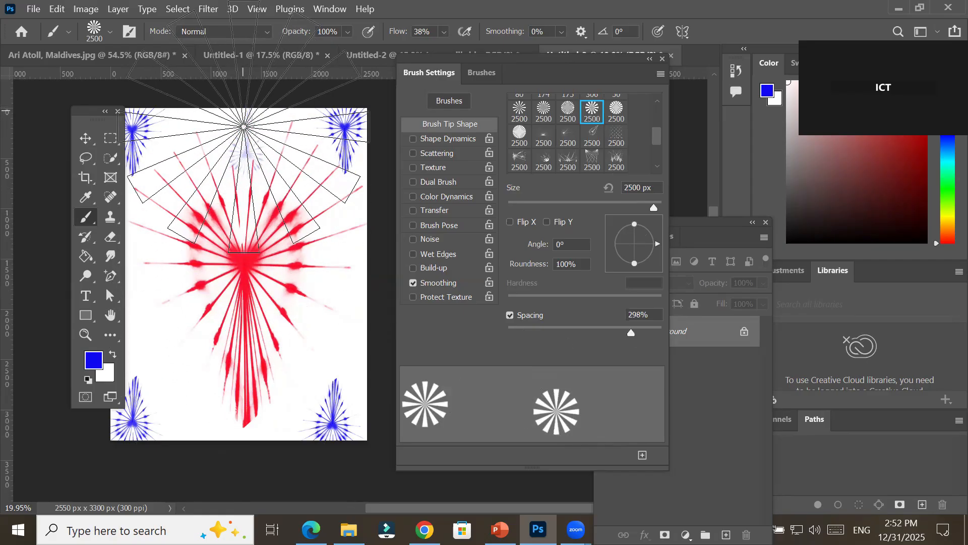
left_click(240, 127)
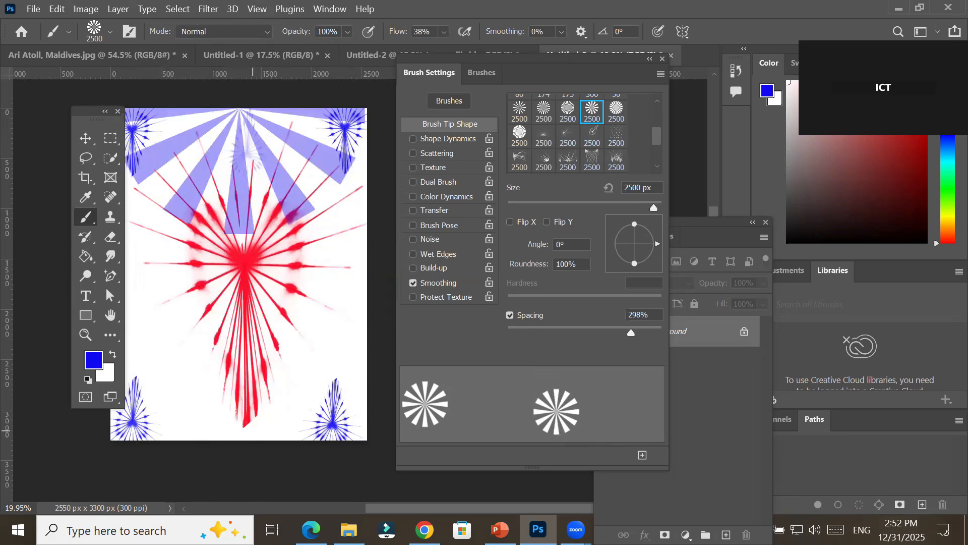
left_click(243, 430)
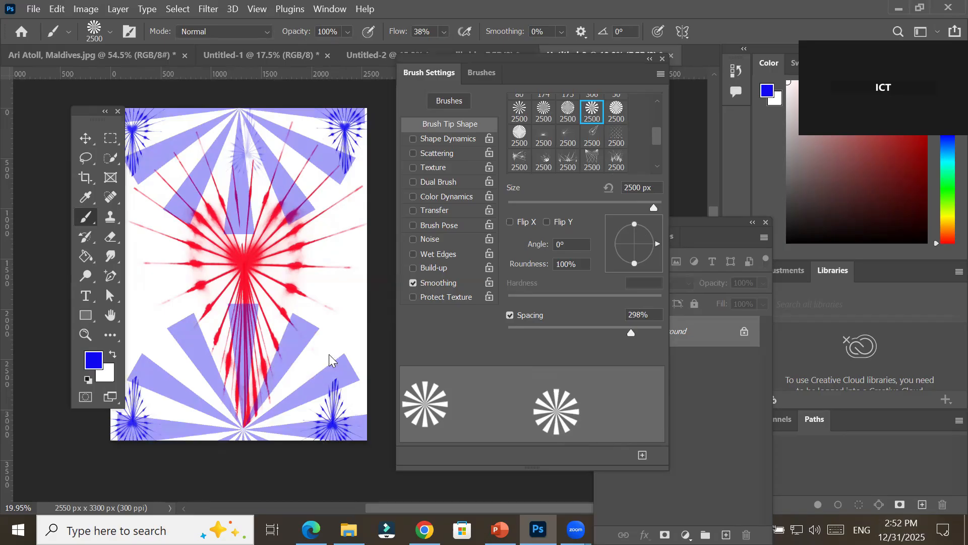
Change the foreground color to a bright, fully saturated pinkish red
left_click(94, 362)
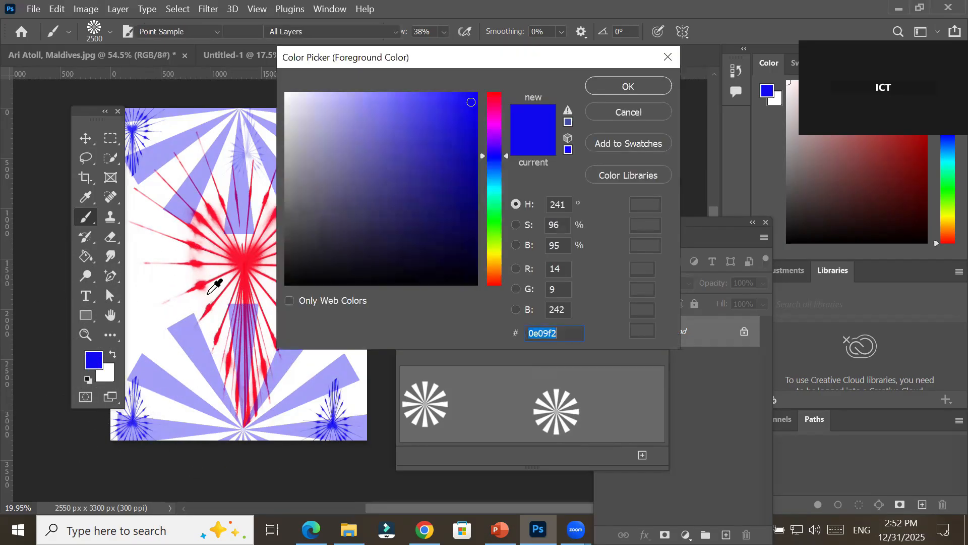
left_click(494, 102)
left_click(475, 93)
left_click(628, 86)
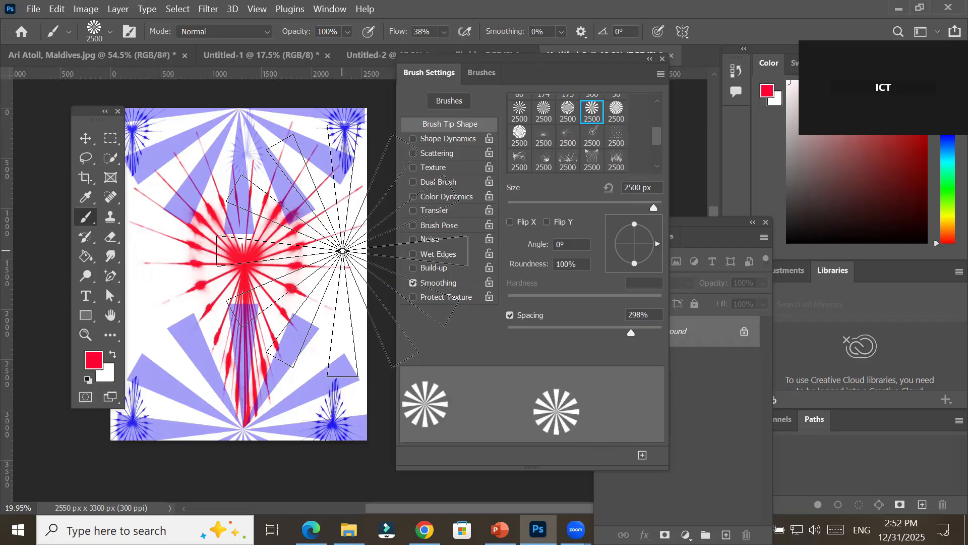
Reduce the Starburst brush size to 300 px
key("bracketleft")
key("bracketleft")
key("bracketleft")
key("bracketleft")
key("bracketleft")
key("bracketleft")
key("bracketleft")
key("bracketleft")
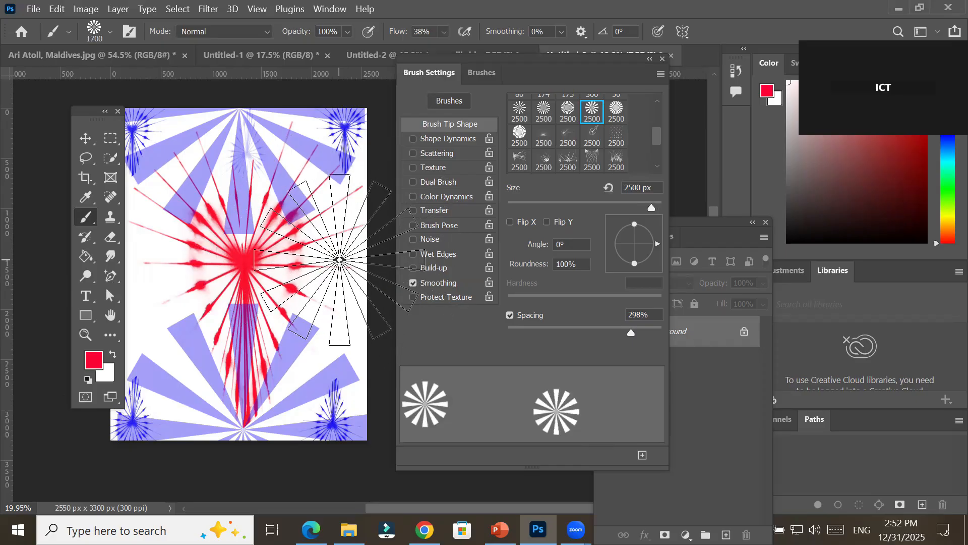
key("bracketleft")
key("bracketleft")
key("bracketleft")
key("bracketleft")
key("bracketleft")
key("bracketleft")
key("bracketleft")
key("bracketleft")
key("bracketleft")
key("bracketleft")
key("bracketleft")
key("bracketleft")
key("bracketleft")
key("bracketleft")
key("bracketleft")
key("bracketleft")
Stamp a red starburst at mid-height on each side edge of the page, moving the floating toolbox off the canvas
left_click(351, 260)
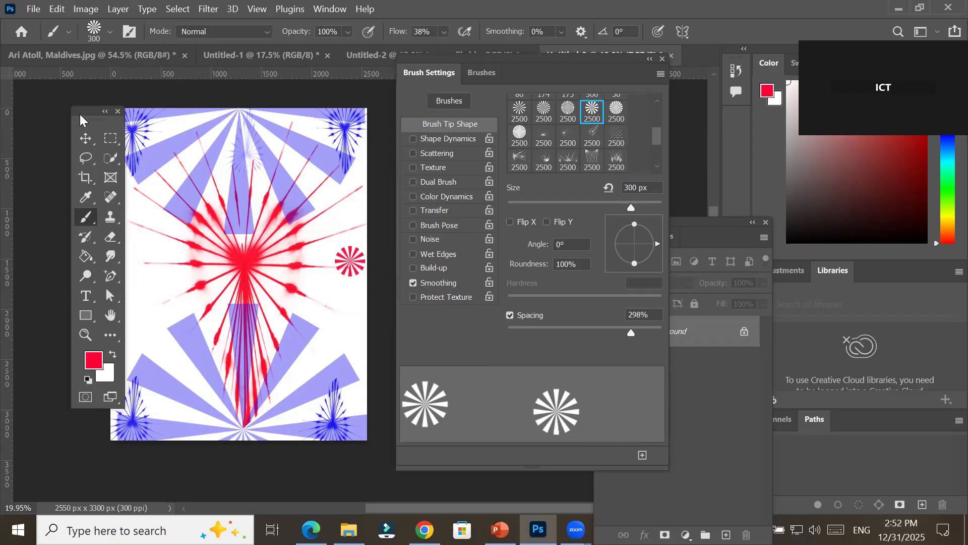
left_click_drag(81, 116, 58, 115)
left_click(123, 261)
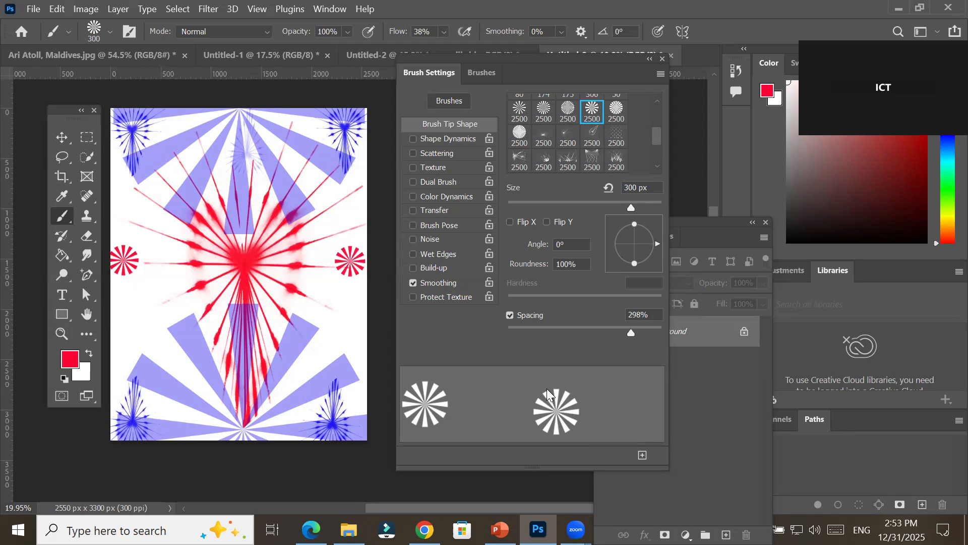
Place marvadibride.png as an embedded image and move it down so its lower edge meets the bottom of the page
left_click(32, 12)
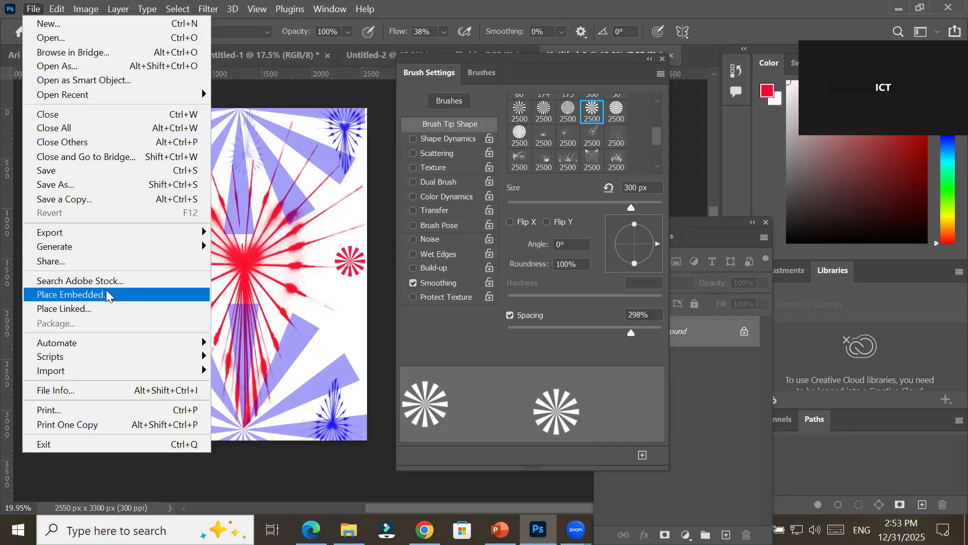
left_click(70, 294)
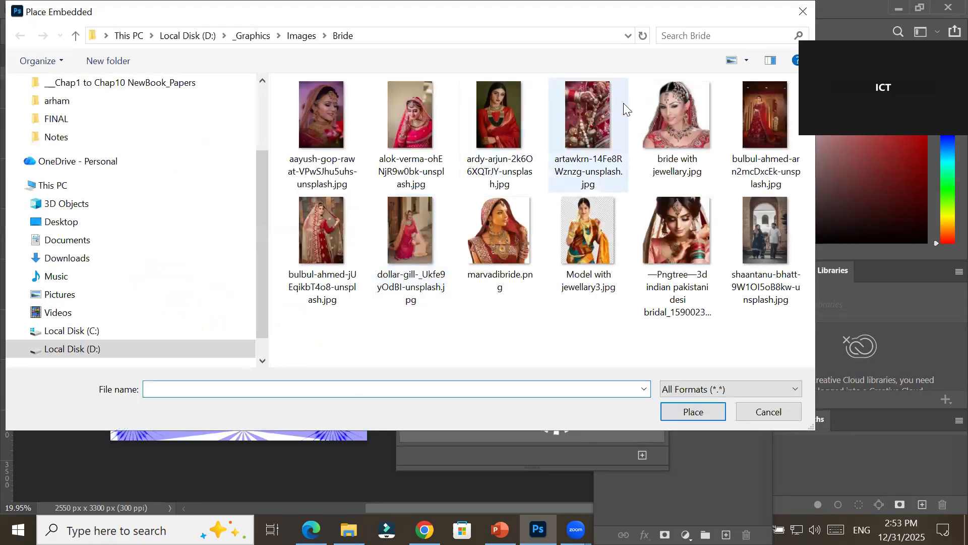
left_click(513, 245)
double_click(514, 245)
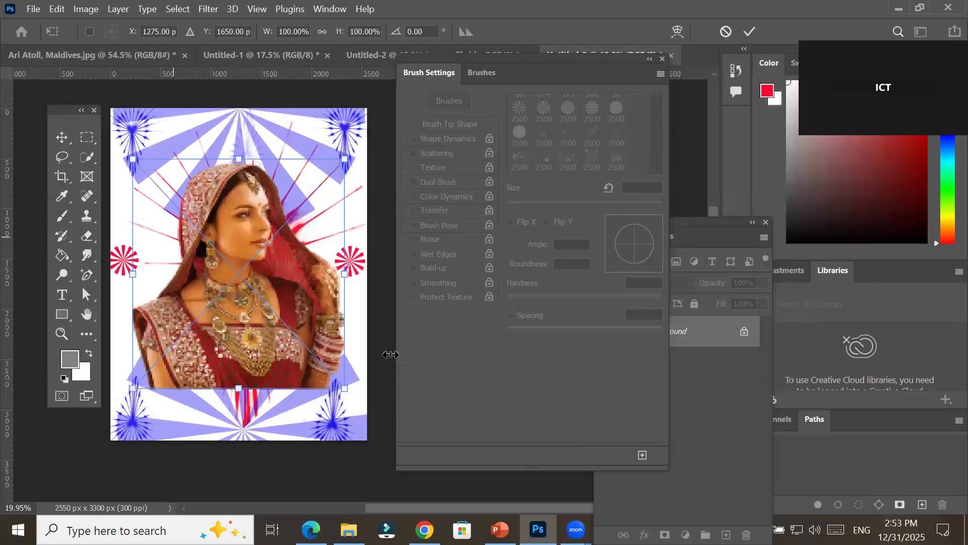
left_click(60, 137)
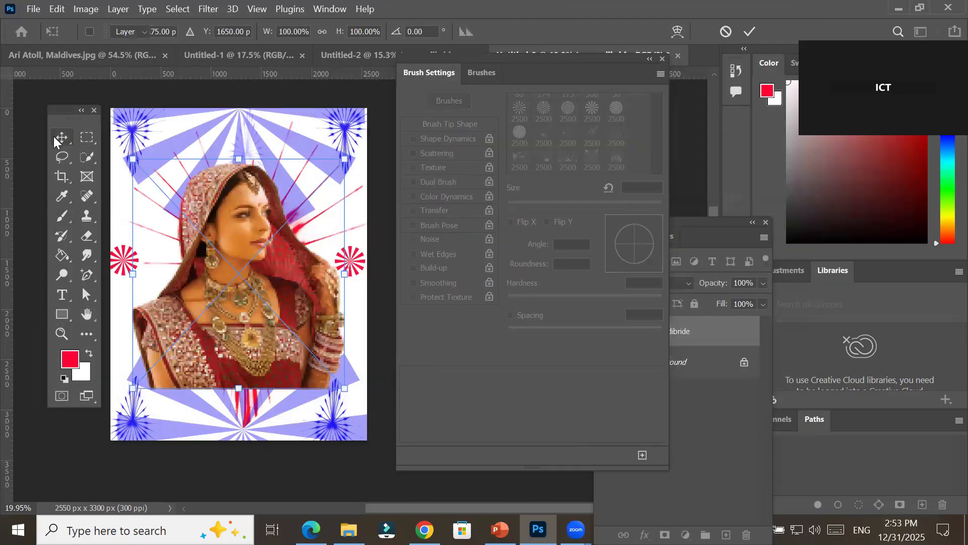
left_click_drag(277, 280, 284, 331)
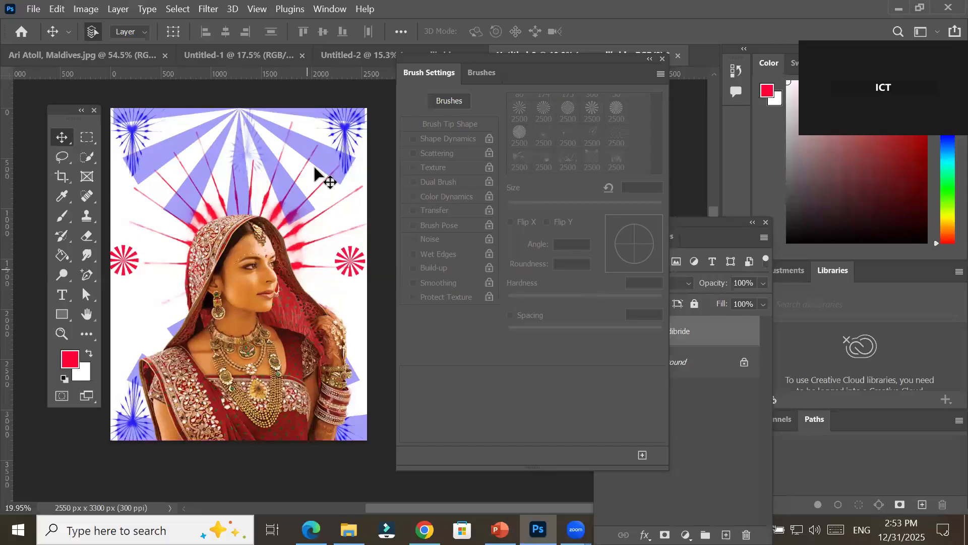
left_click(358, 303)
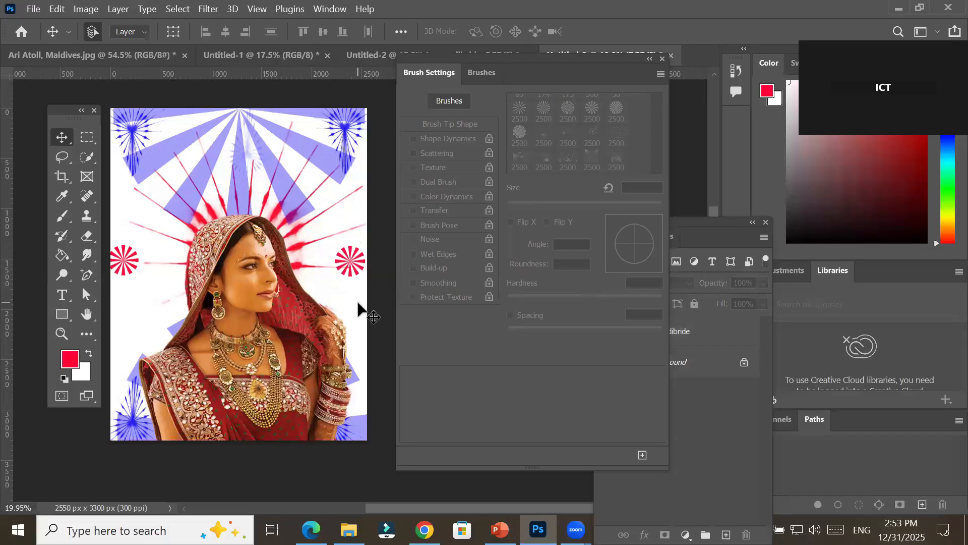
Unlock the Background layer into a regular layer and move the Layers panel up, beside the Brushes panel
left_click(478, 73)
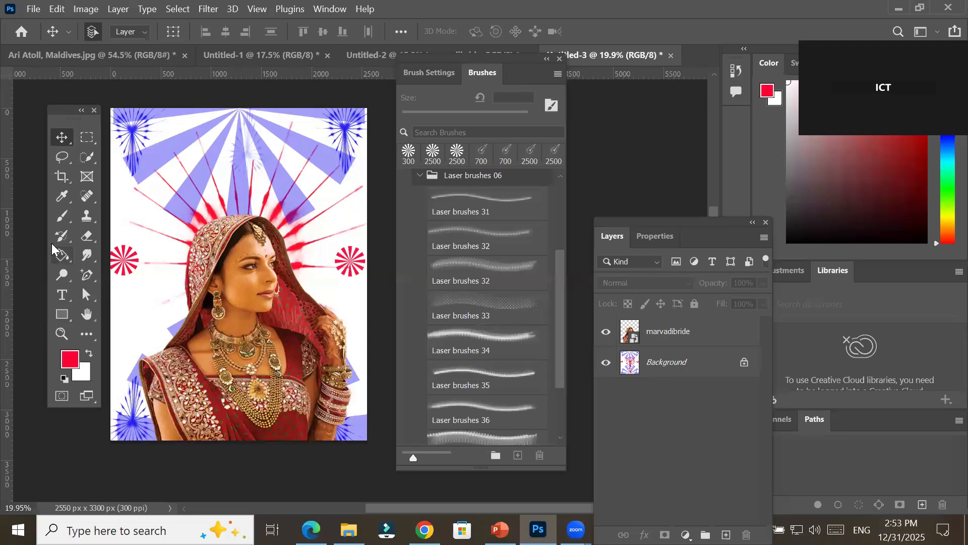
left_click(67, 213)
left_click(66, 213)
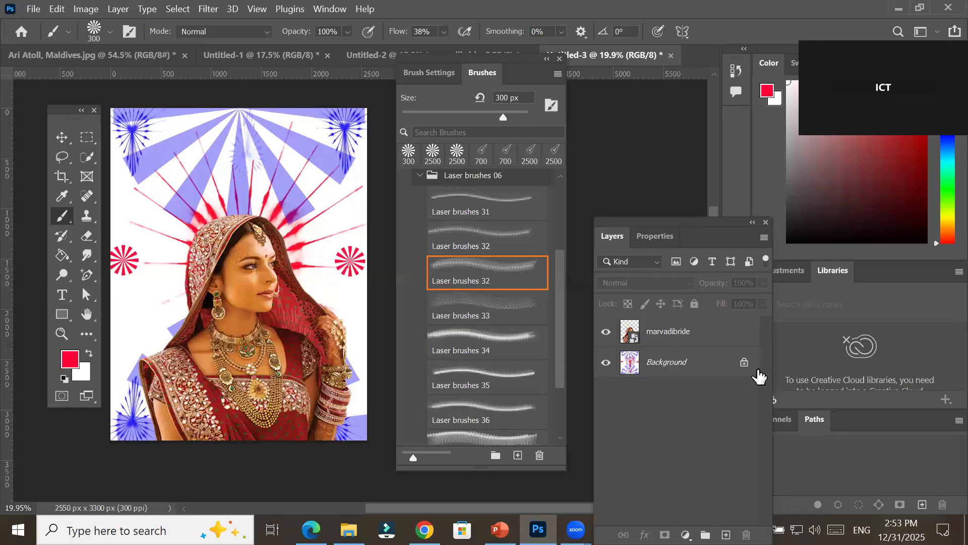
left_click(685, 366)
left_click(745, 363)
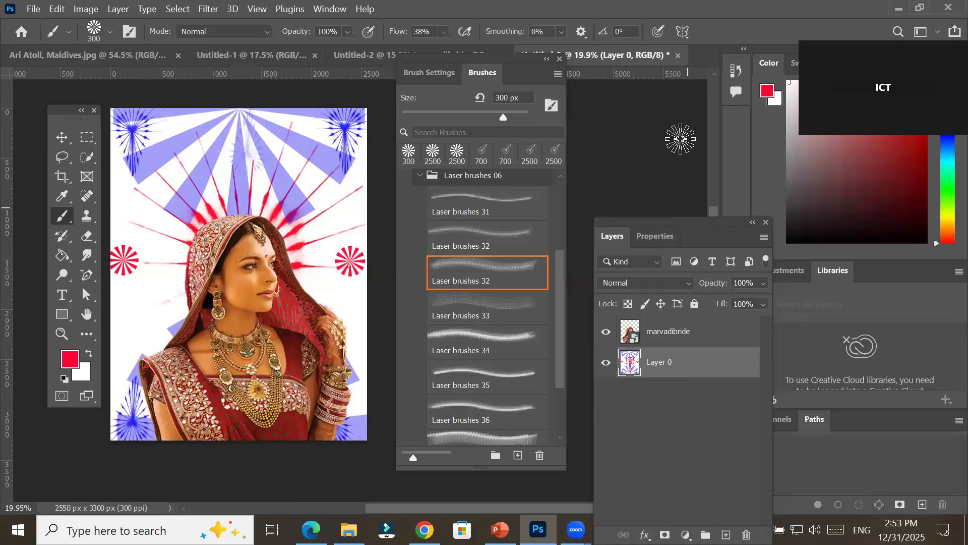
left_click_drag(682, 219, 667, 92)
left_click(586, 235)
left_click(588, 236)
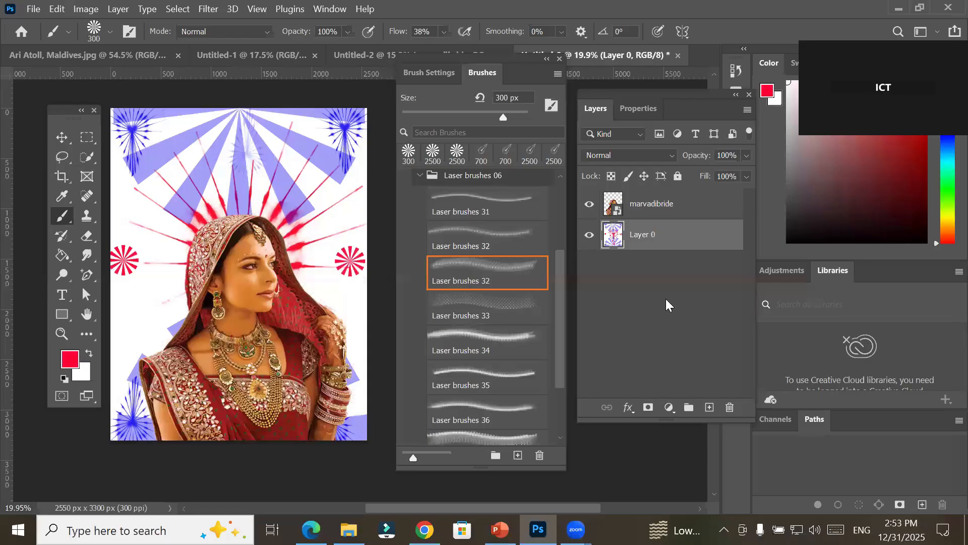
Add a new layer beneath the brush artwork layer and fill it with the red foreground color
left_click(708, 408)
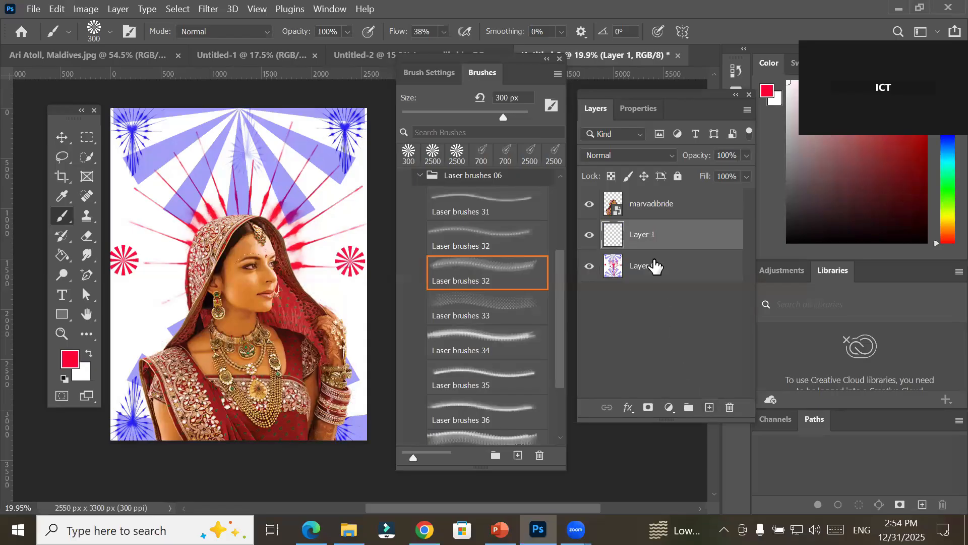
left_click_drag(651, 241, 647, 286)
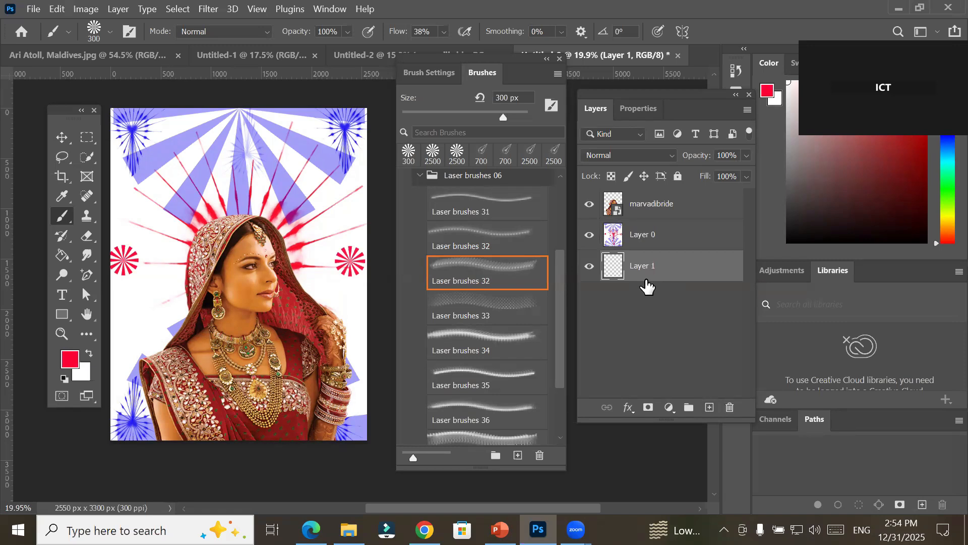
key("alt+BackSpace")
key("ctrl+BackSpace")
key("alt+BackSpace")
Try reducing the brush artwork layer's opacity to 45%, and restore it to 100%
left_click(640, 234)
left_click(747, 155)
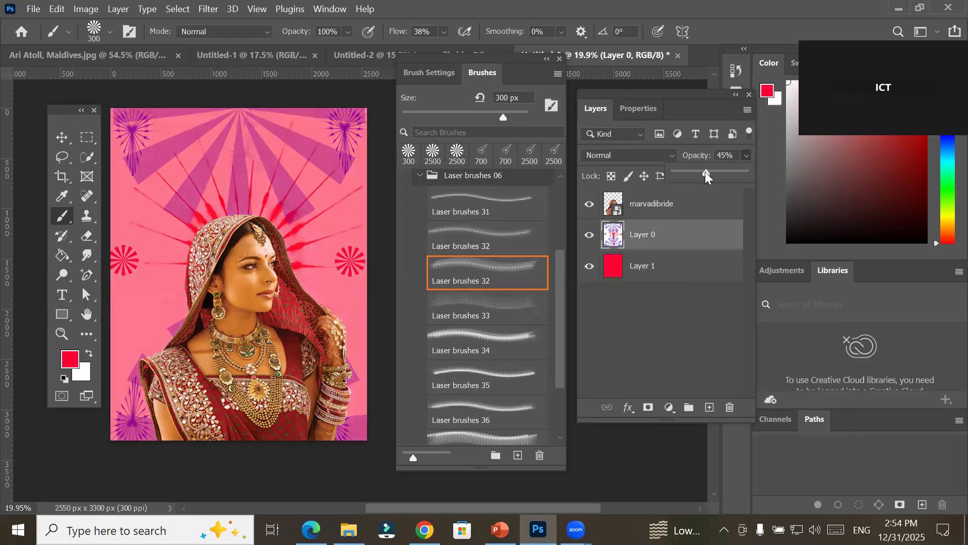
left_click_drag(745, 174, 765, 173)
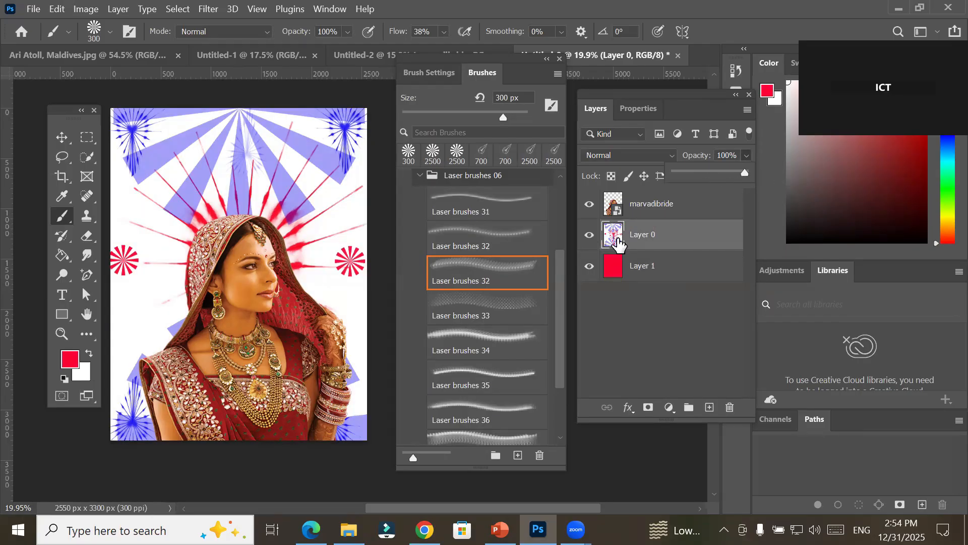
Erase the white area left of the bride on Layer 0 with the Magic Eraser at tolerance 32
left_click(641, 243)
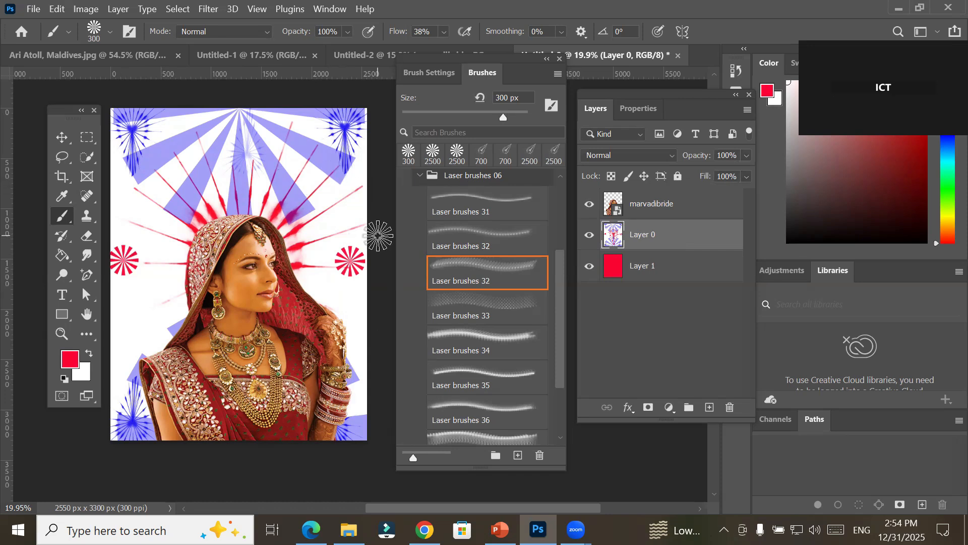
left_click(88, 242)
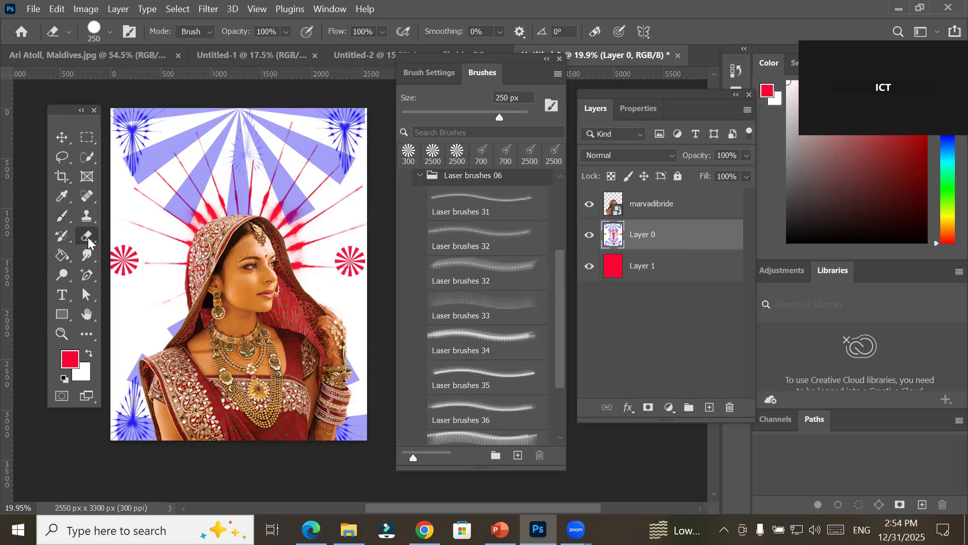
right_click(88, 242)
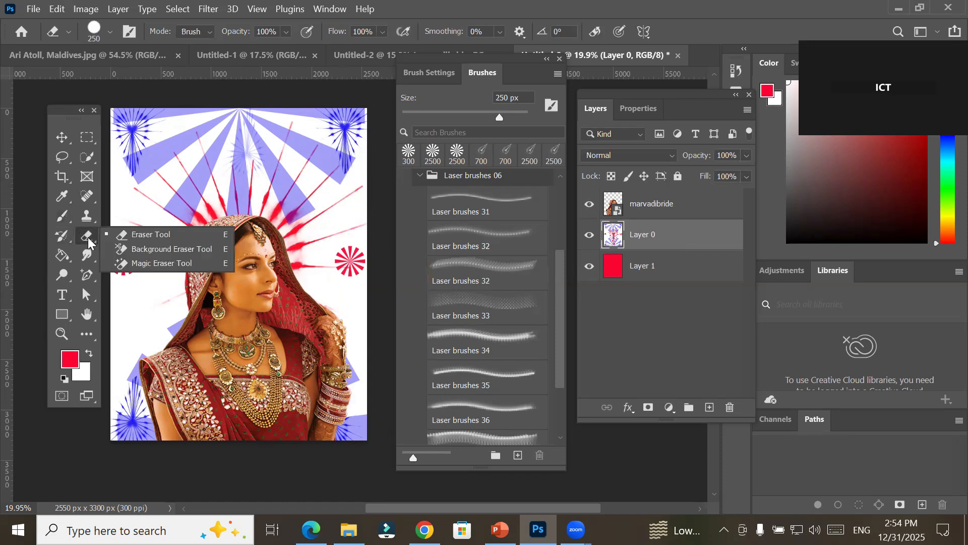
left_click(155, 261)
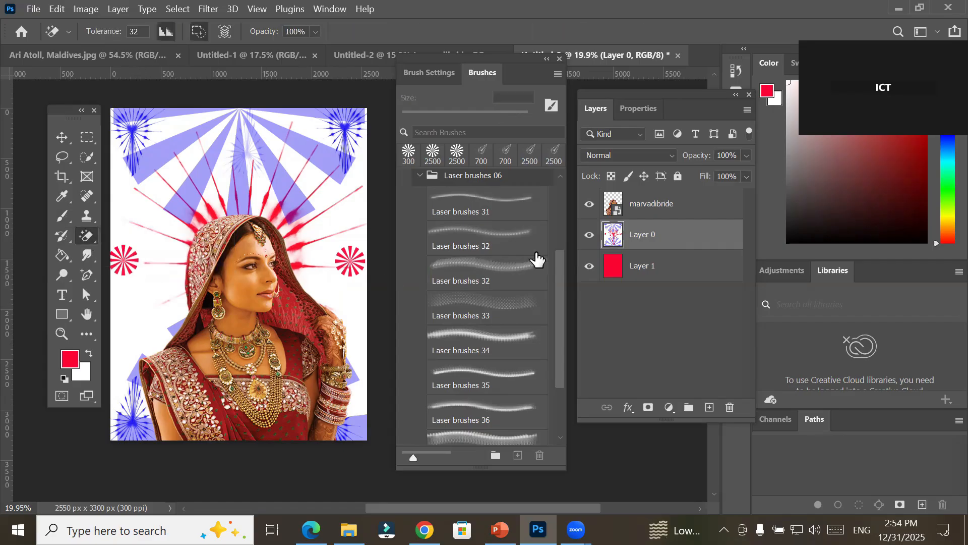
left_click(138, 293)
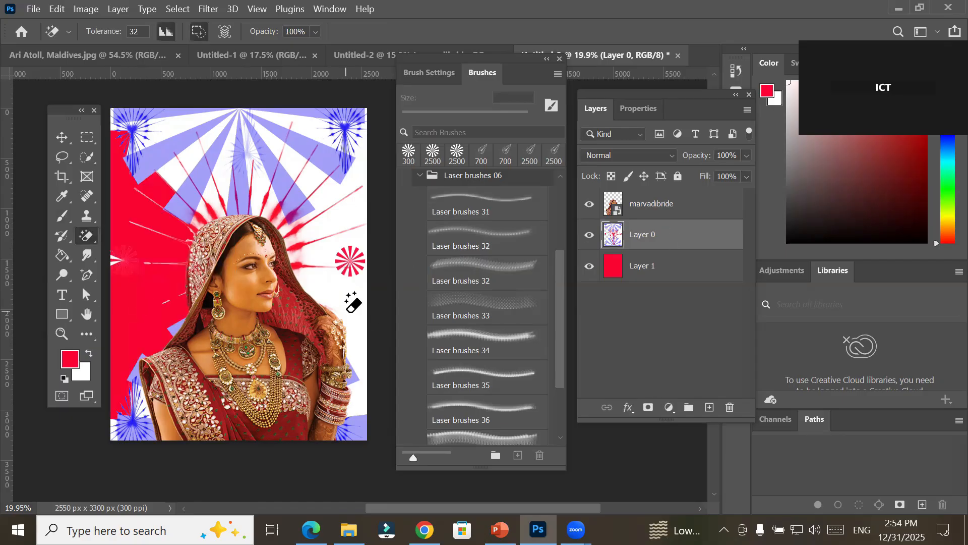
Erase Layer 0's white background area to the right of the bride and the white ray above-left of her head with the Magic Eraser
left_click(347, 329)
scroll(209, 149, "up", 2)
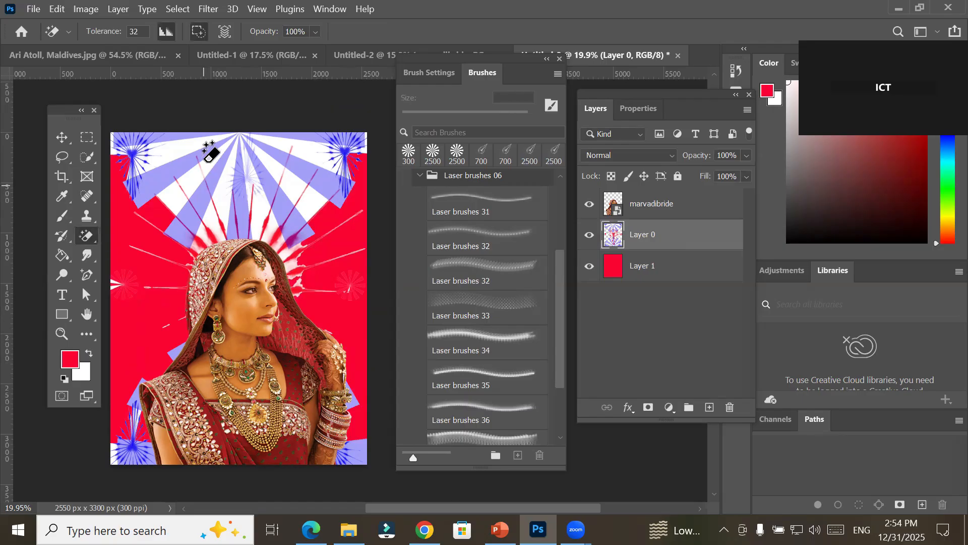
scroll(211, 150, "up", 3)
scroll(227, 210, "up", 5)
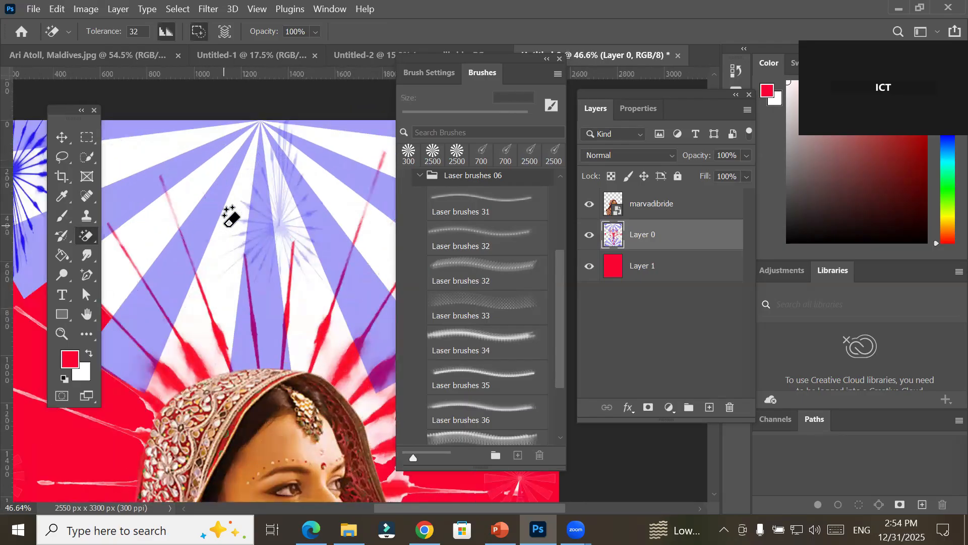
scroll(230, 217, "up", 7)
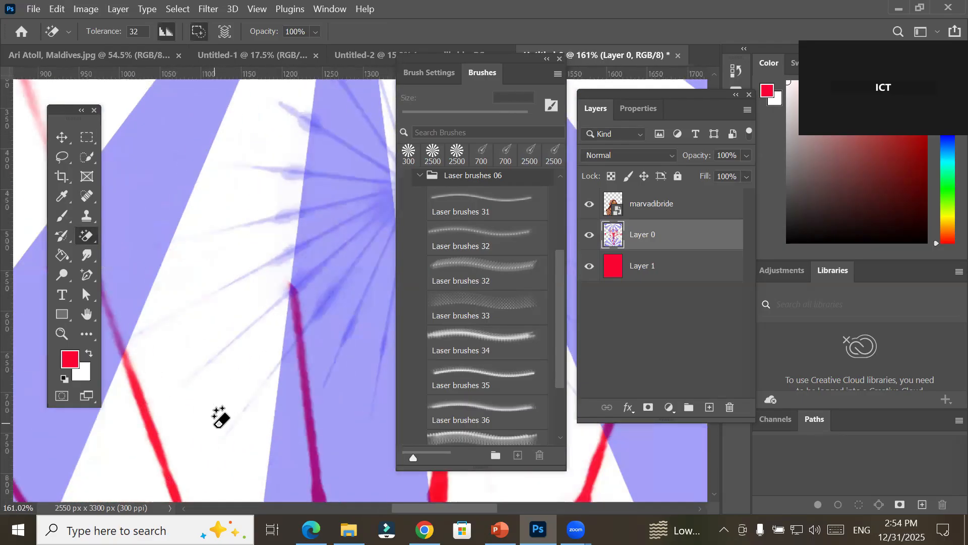
left_click(214, 423)
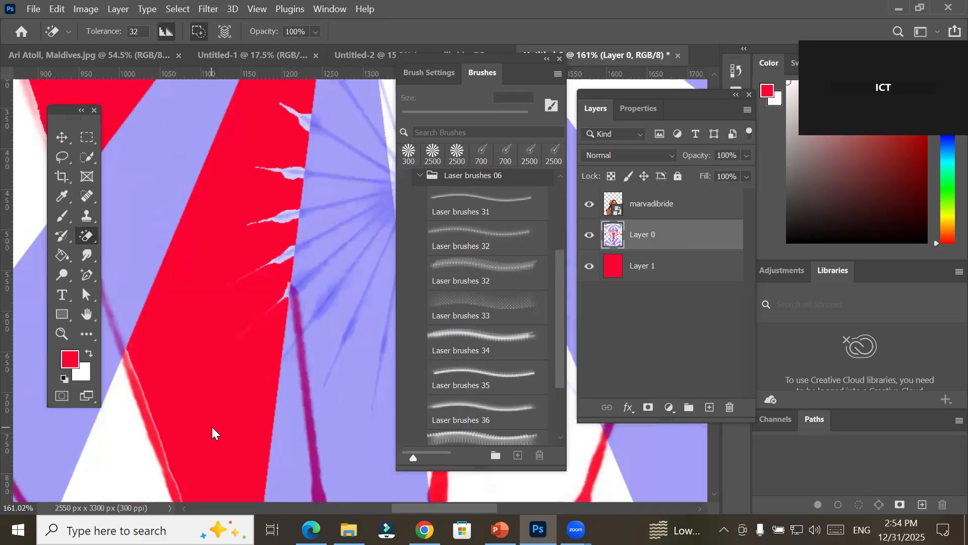
left_click(114, 469)
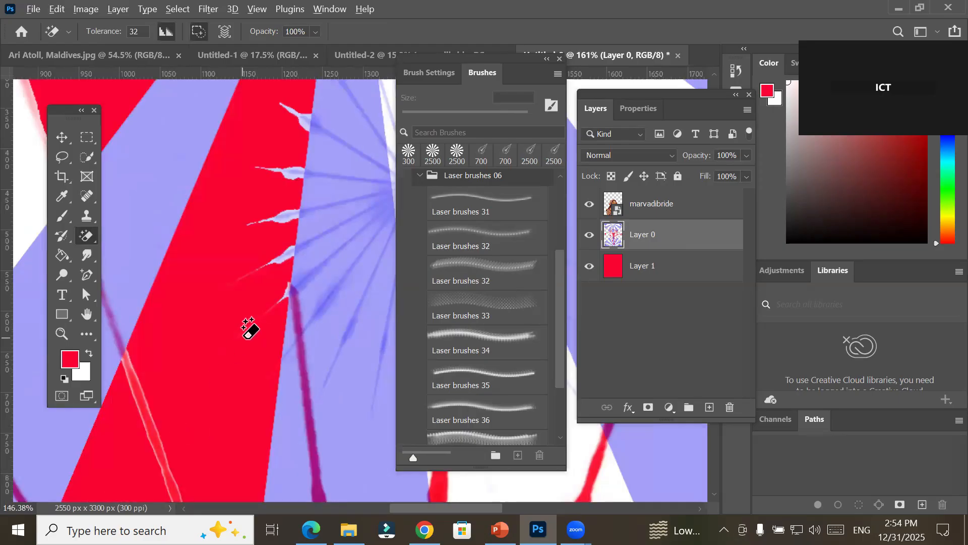
Erase the white segments of the rays in the upper-right part of Layer 0, between the lilac rays
scroll(249, 329, "down", 10)
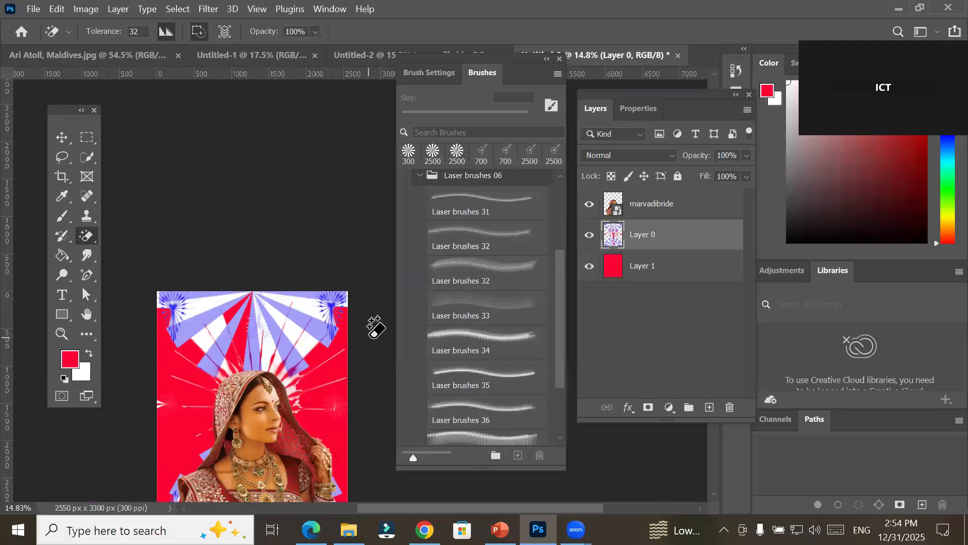
scroll(343, 329, "up", 3)
scroll(340, 329, "up", 3)
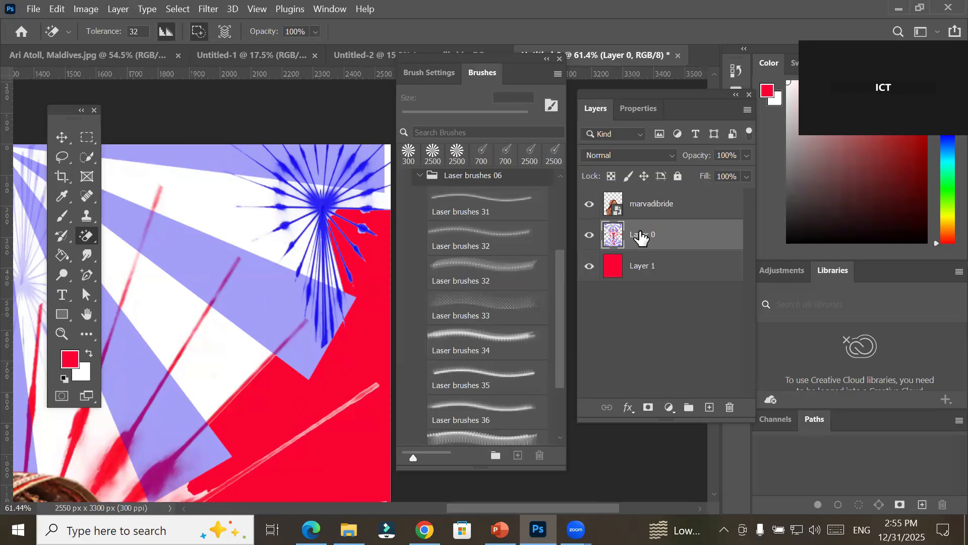
left_click(159, 313)
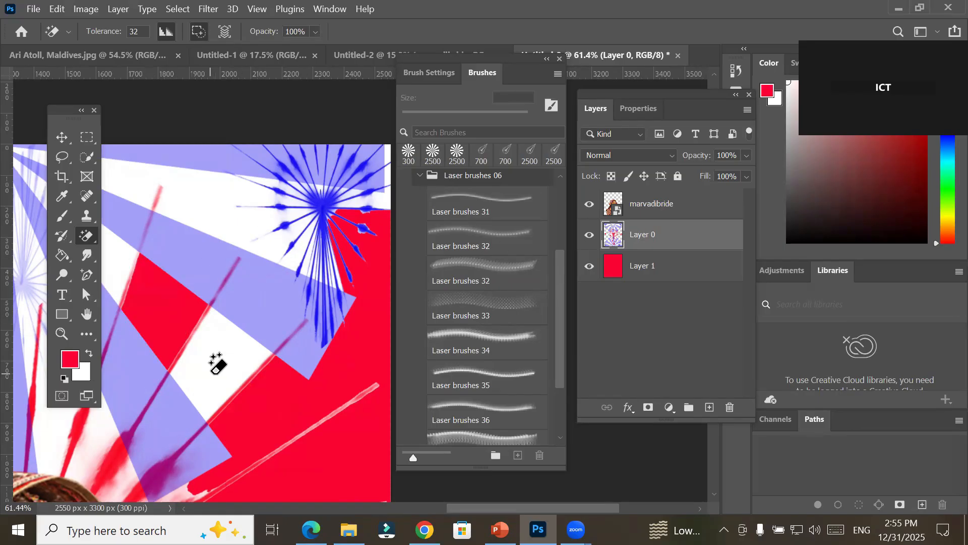
left_click(218, 350)
left_click(190, 217)
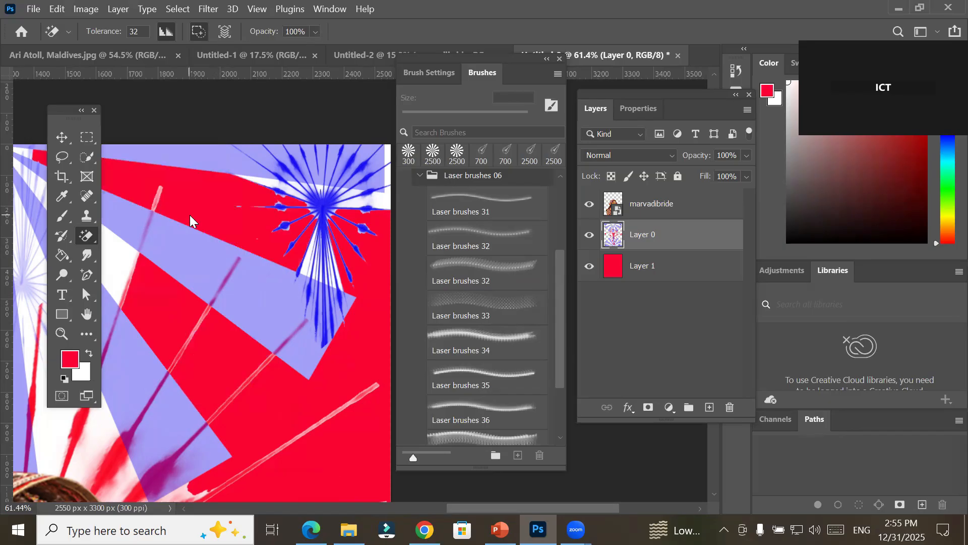
left_click(116, 255)
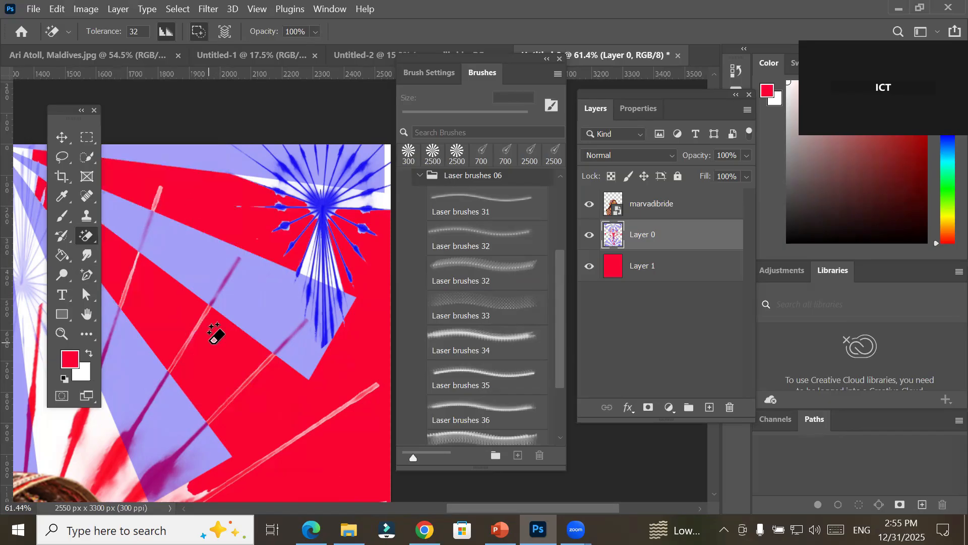
Erase the white segments of the rays in the upper-left part of Layer 0, between the lilac rays
scroll(216, 333, "down", 8)
left_click_drag(154, 378, 315, 296)
scroll(296, 230, "up", 1)
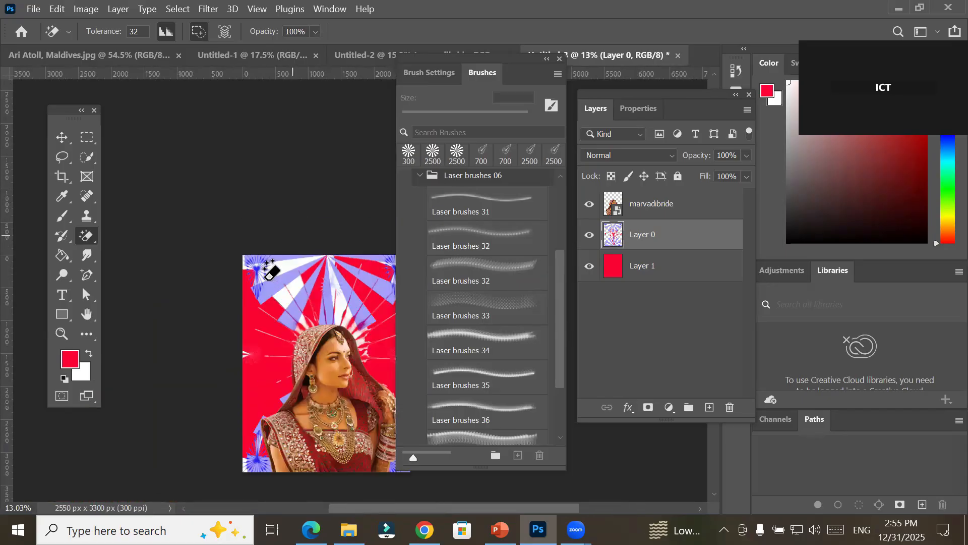
scroll(271, 271, "up", 6)
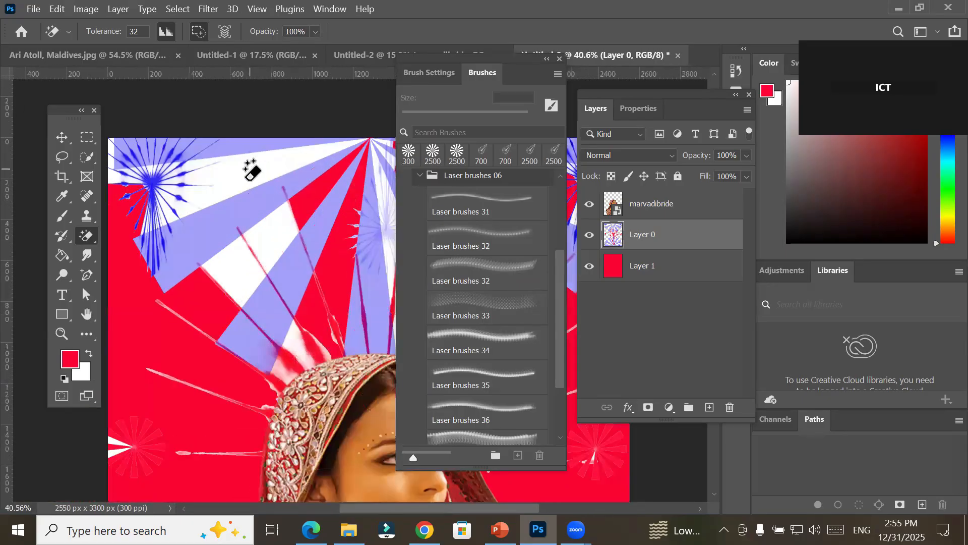
left_click(245, 188)
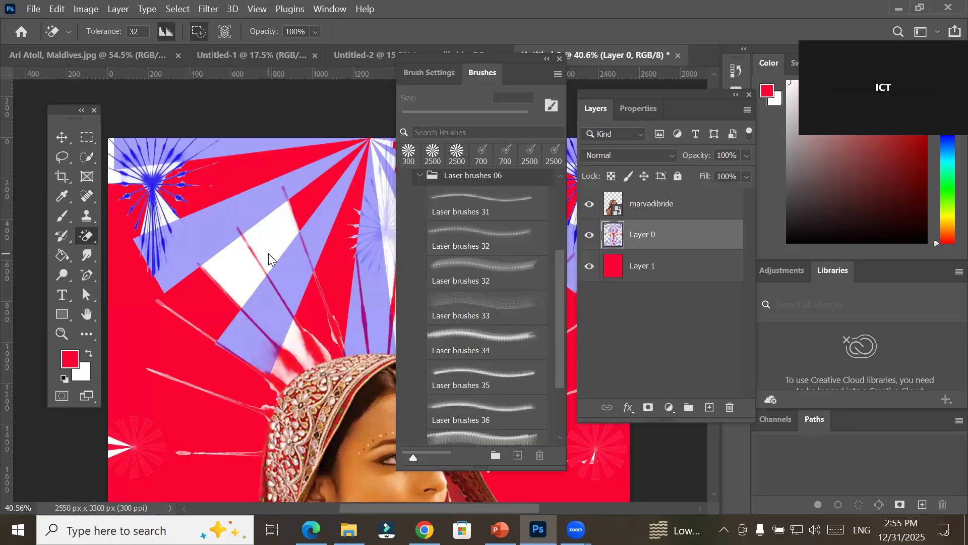
left_click(269, 259)
left_click(232, 275)
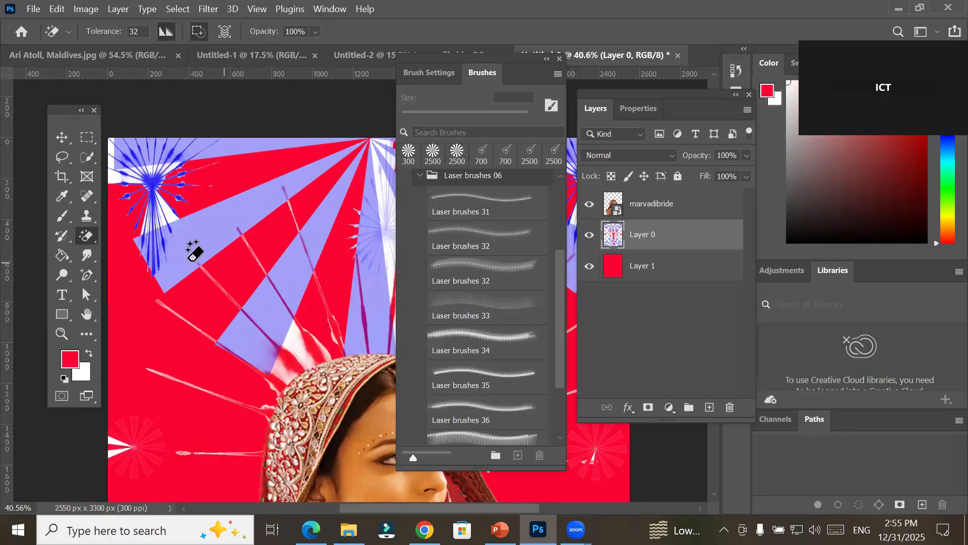
Erase white gaps between the lower spokes of the blue burst in the poster's upper-left corner
scroll(136, 197, "up", 3)
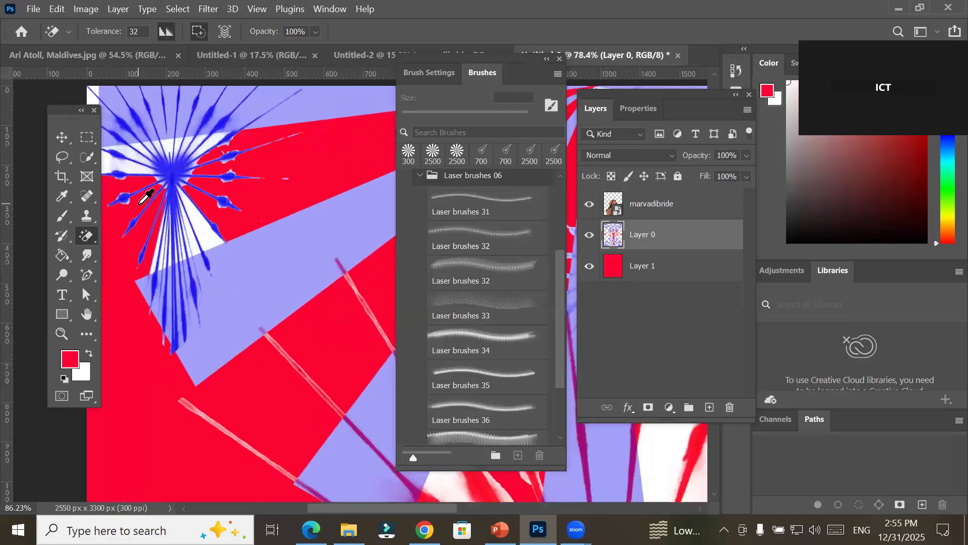
scroll(146, 197, "up", 4)
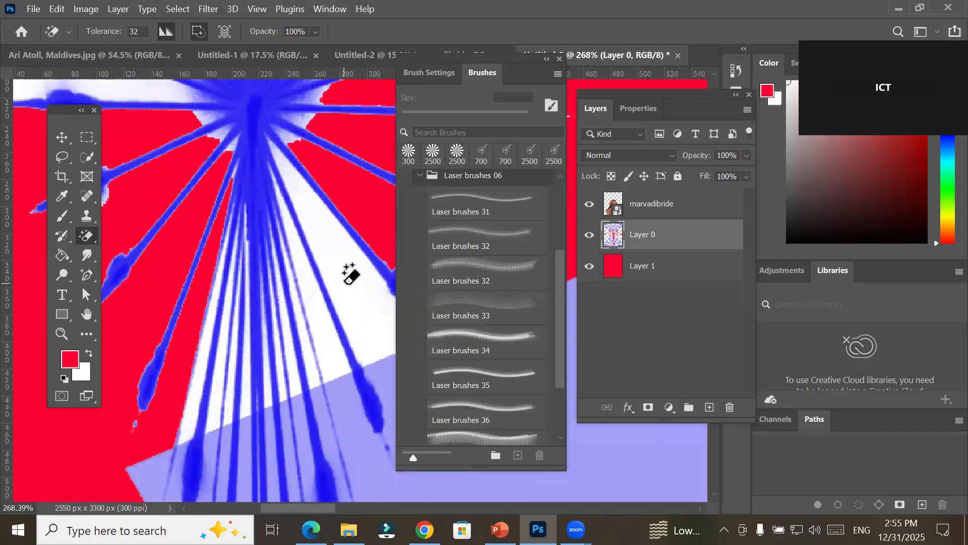
left_click(346, 280)
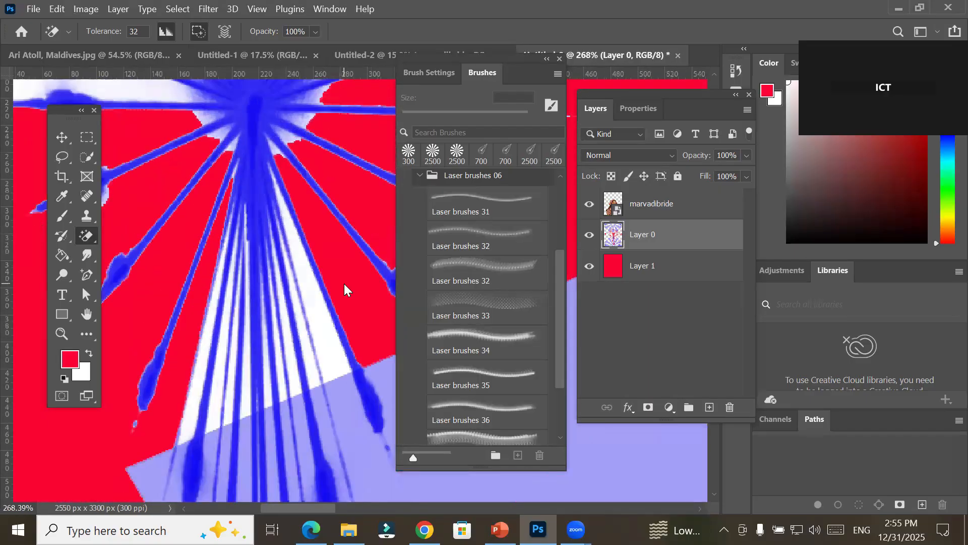
left_click(321, 333)
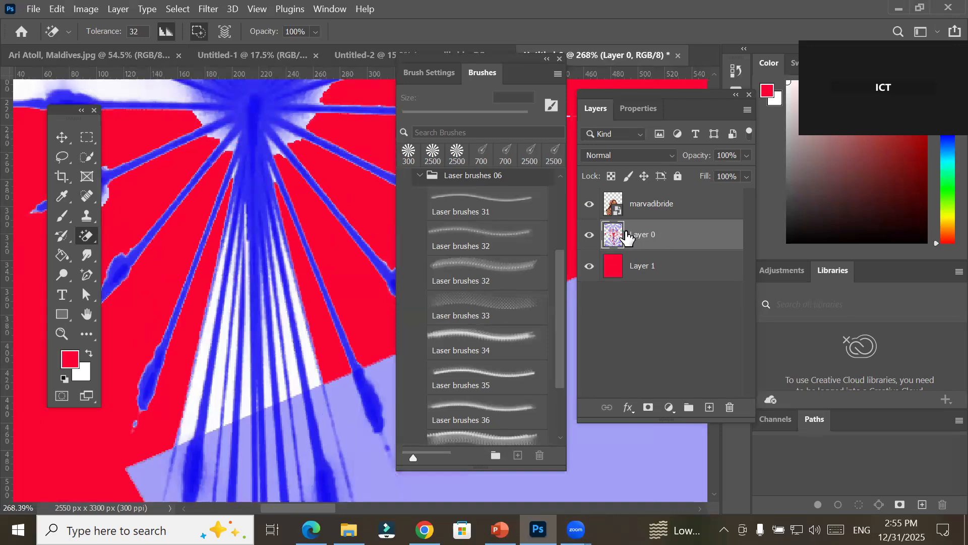
Try the Magic Eraser on the red fill of Layer 1 twice, undoing each erasure
left_click(645, 276)
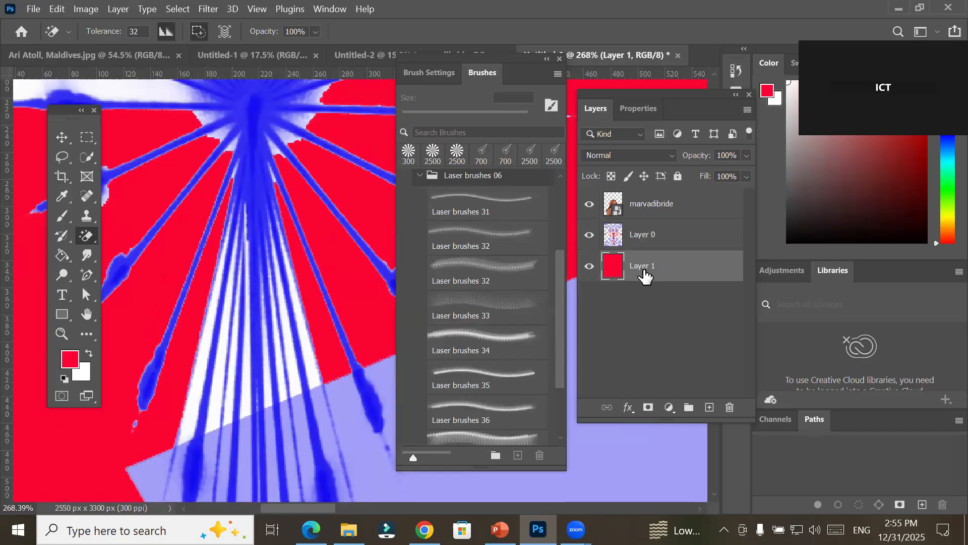
scroll(260, 251, "down", 5)
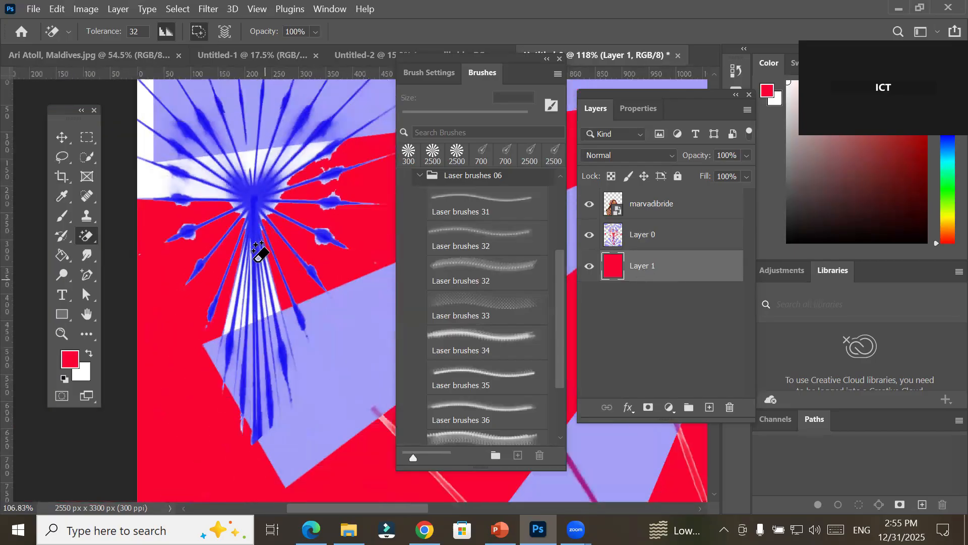
scroll(260, 251, "down", 15)
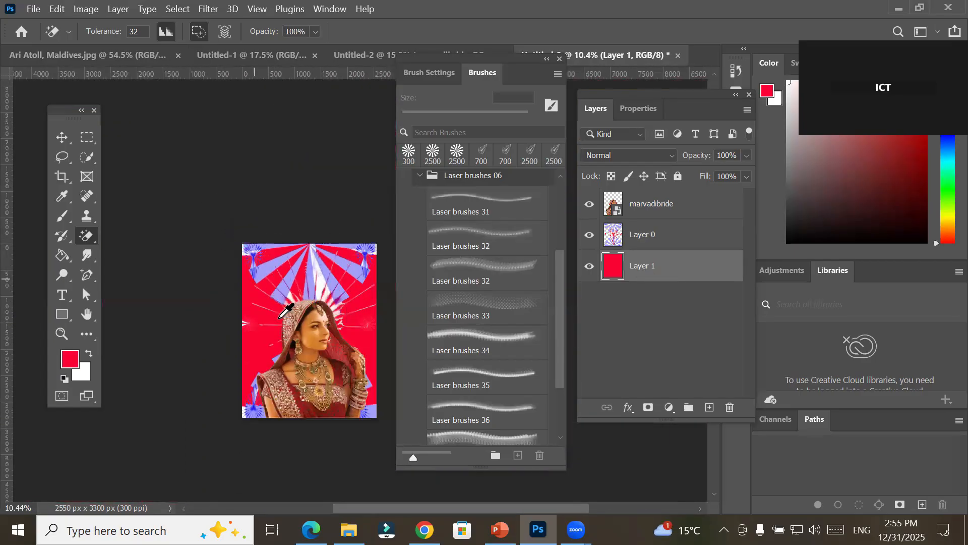
scroll(347, 303, "up", 2)
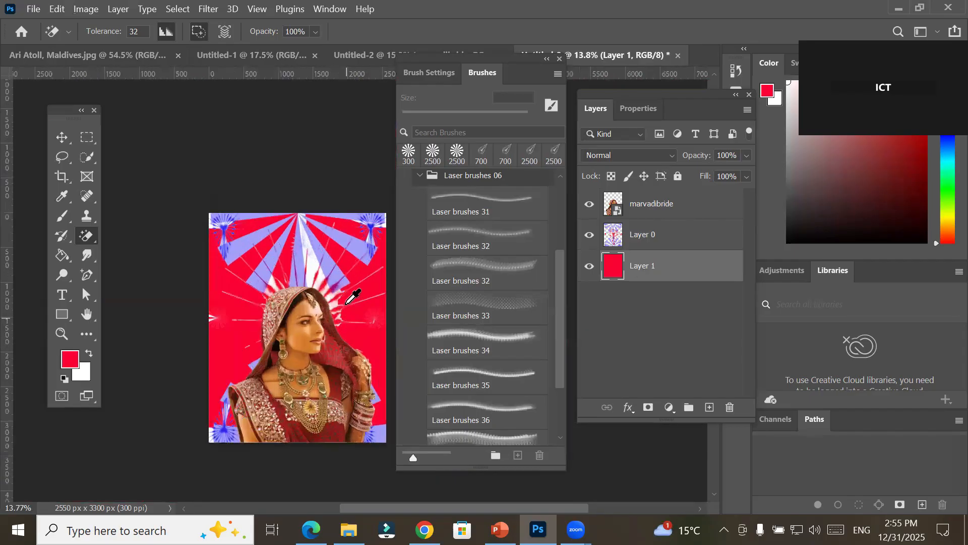
scroll(353, 297, "up", 7)
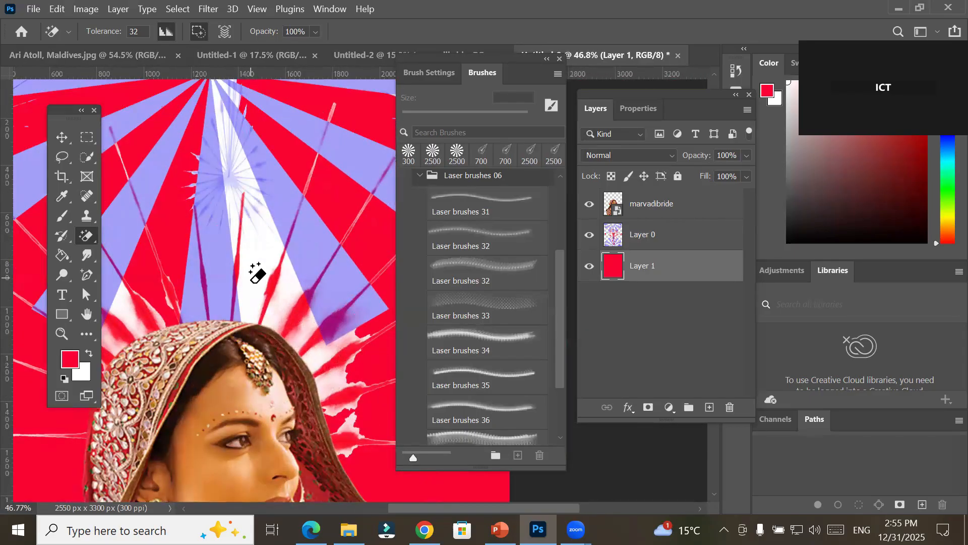
left_click(255, 276)
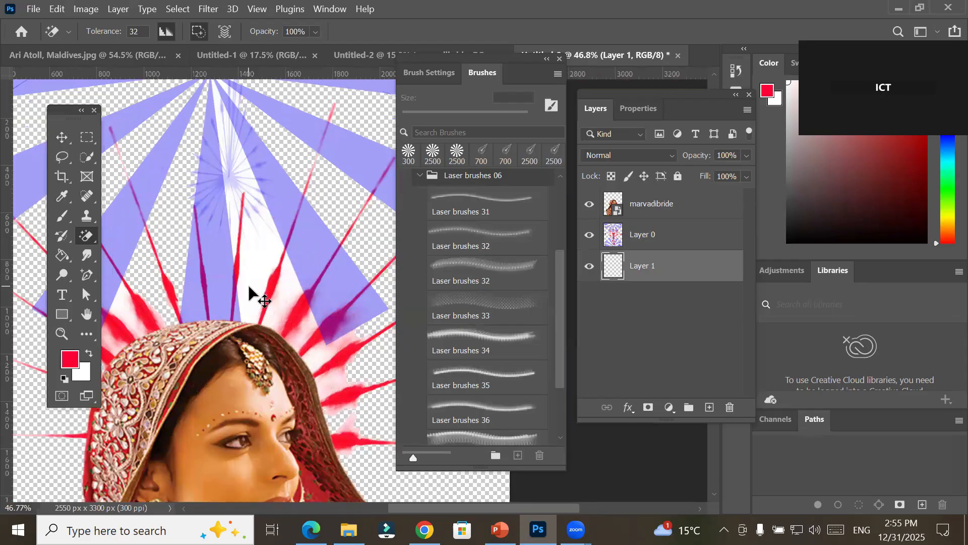
key("ctrl+z")
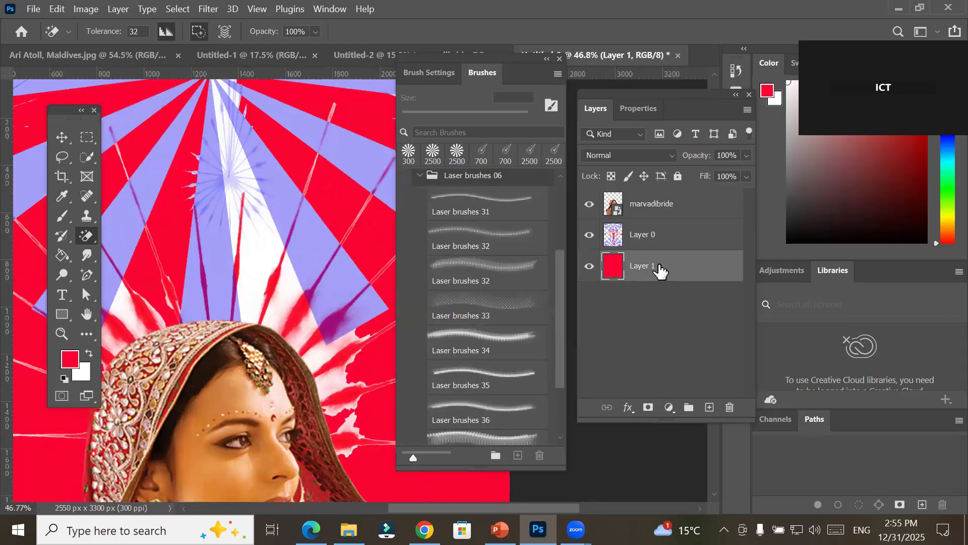
left_click(376, 245)
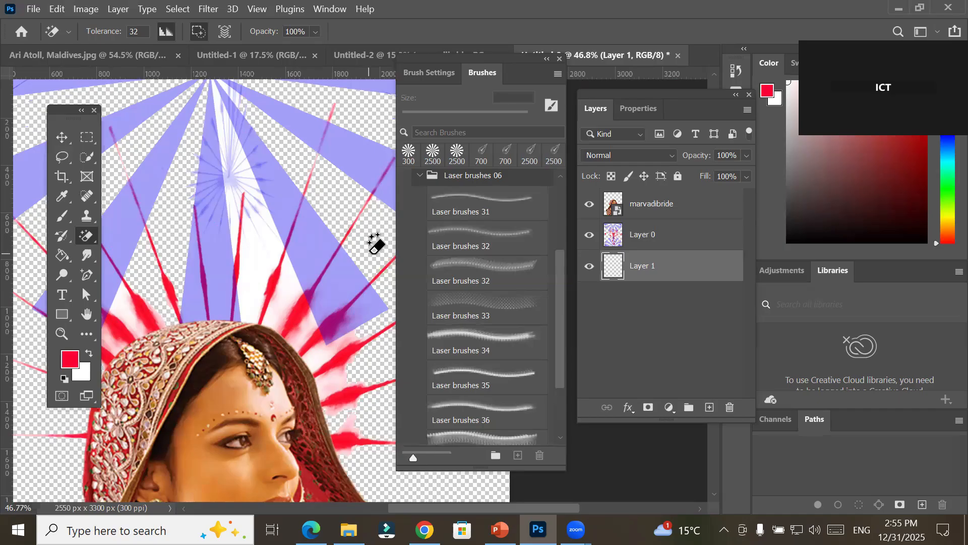
key("ctrl+z")
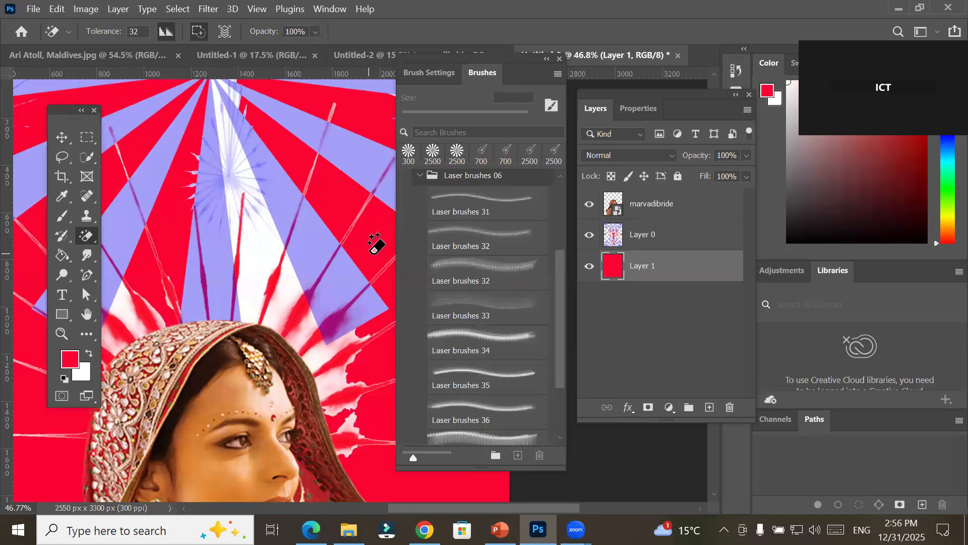
Select Layer 0 and erase the white areas of the central ray directly above the bride's head
left_click(656, 245)
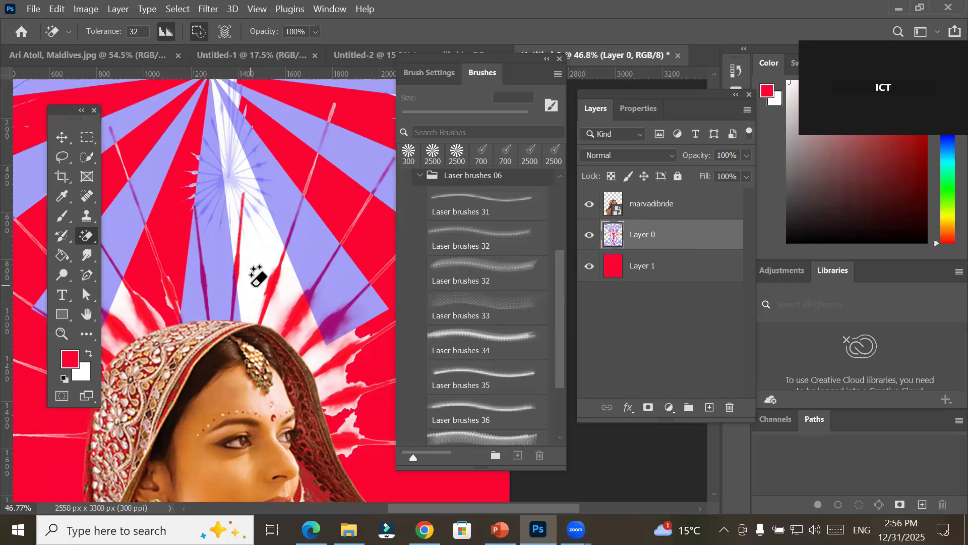
left_click(253, 277)
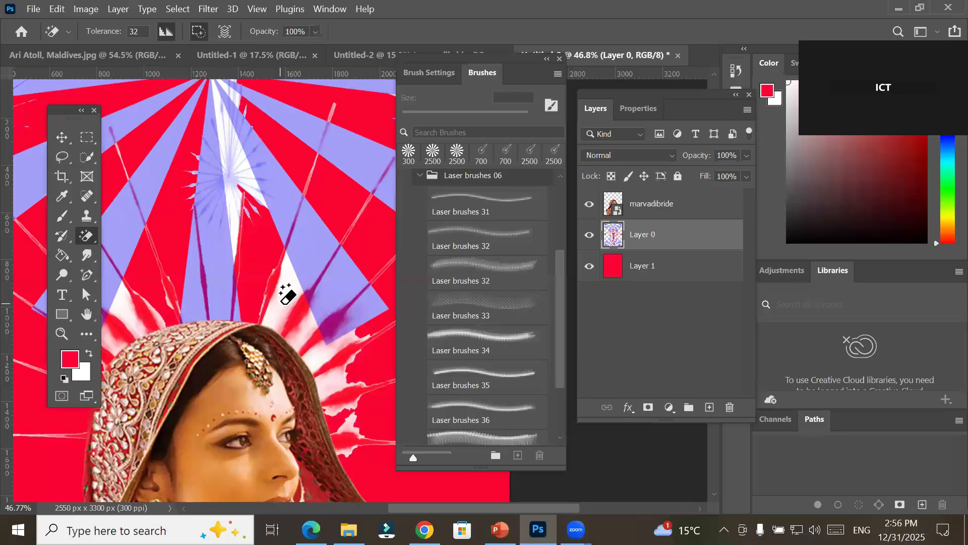
left_click(286, 282)
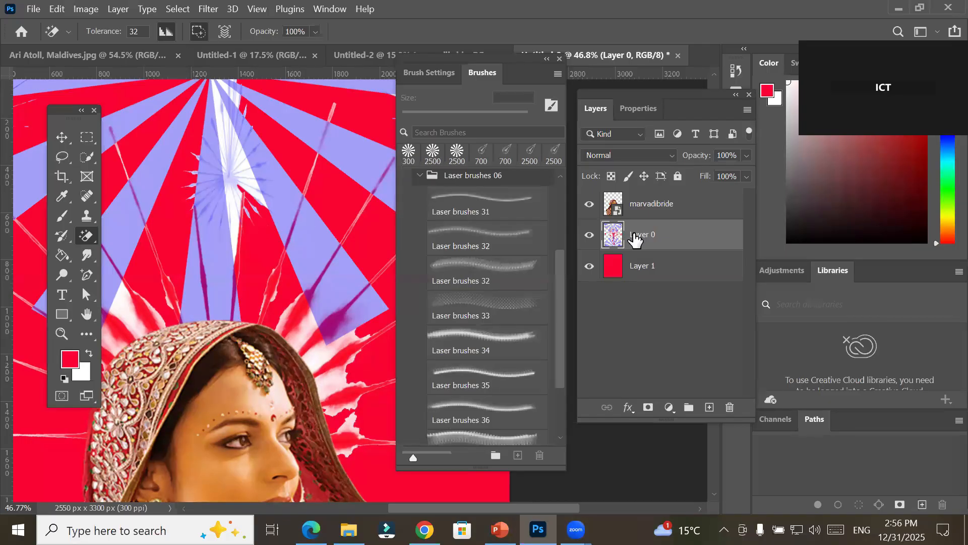
Collapse the Laser brushes 06 folder in the brush list
key("b")
scroll(343, 278, "down", 3)
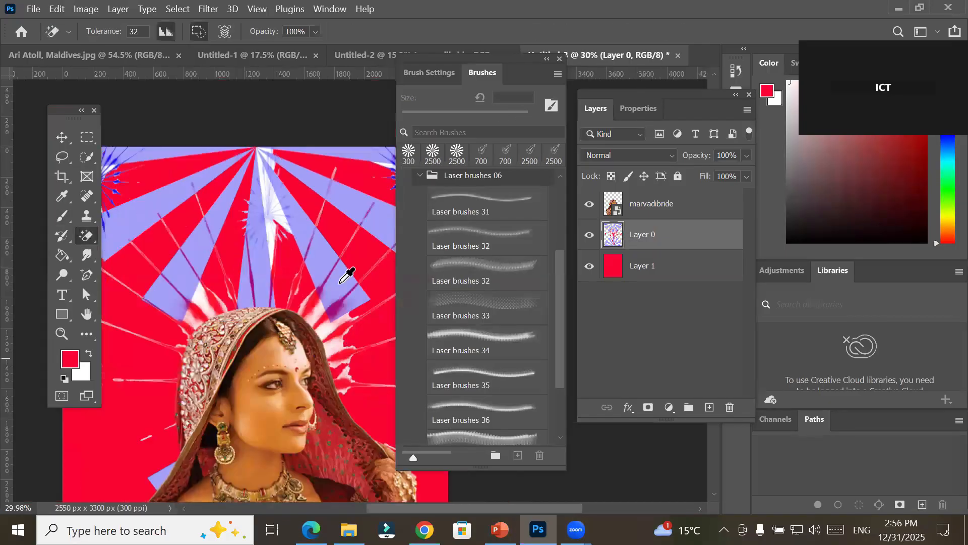
scroll(340, 283, "down", 5)
scroll(343, 288, "up", 1)
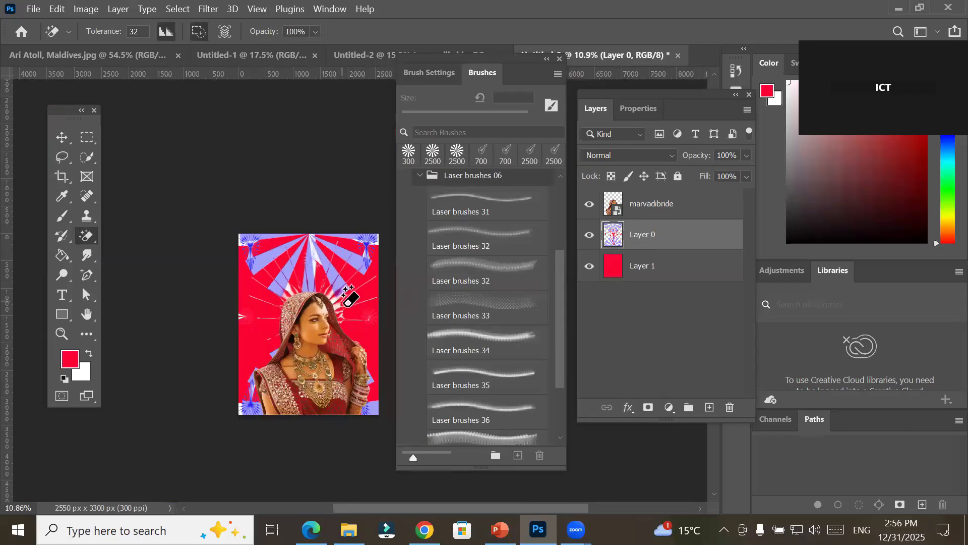
left_click_drag(337, 299, 292, 249)
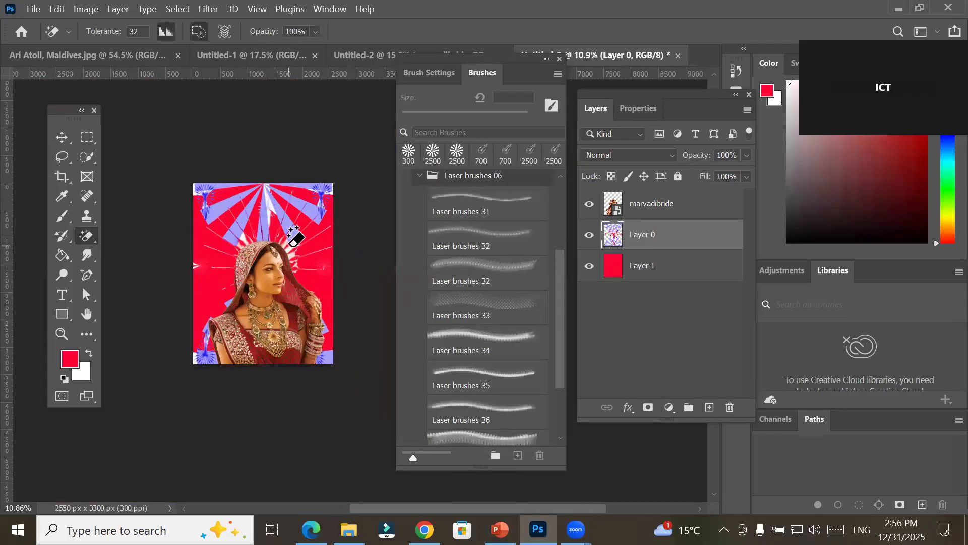
scroll(295, 236, "up", 3)
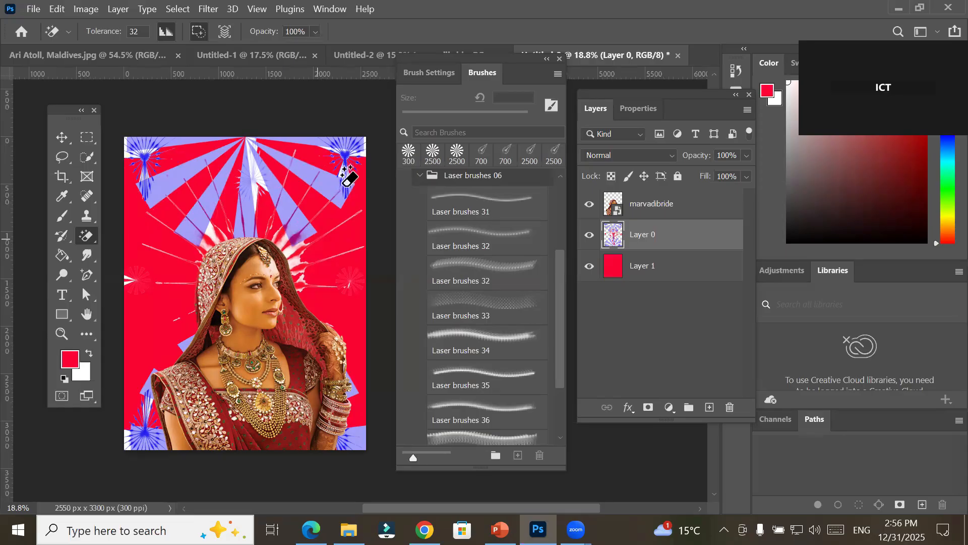
left_click(420, 177)
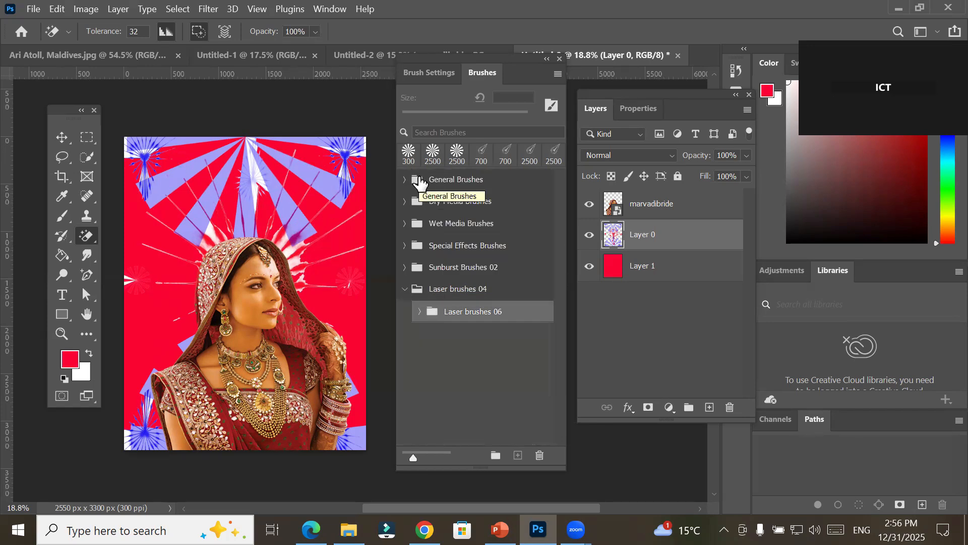
Collapse the Laser brushes 04 folder, create a white Letter document (8.5 x 11 in, 300 ppi), and minimize the floating Brushes and Layers panels
left_click(404, 289)
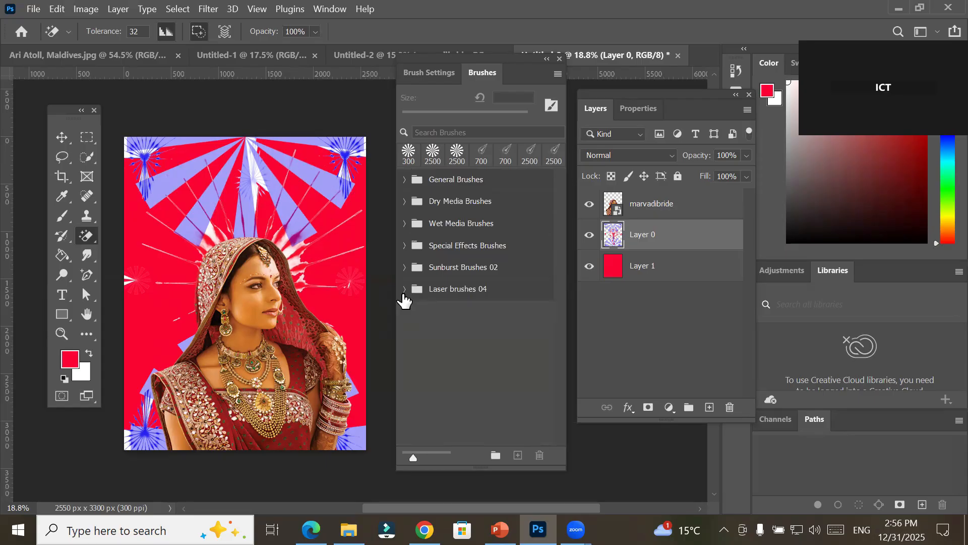
left_click(34, 10)
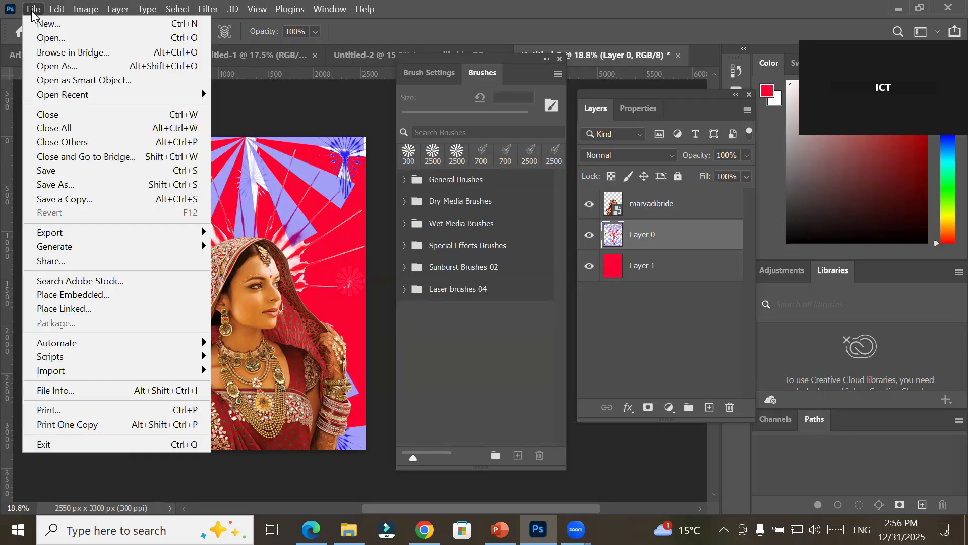
left_click(39, 23)
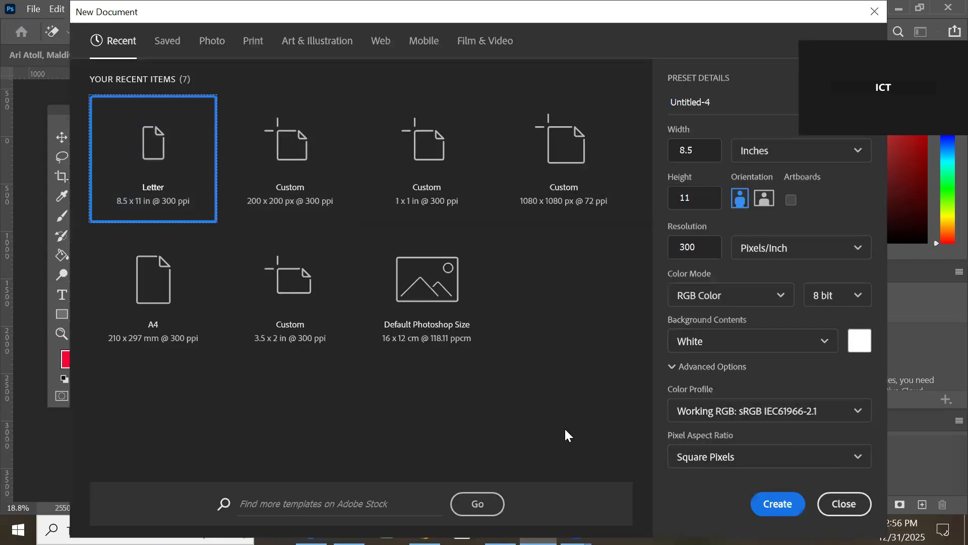
key("Return")
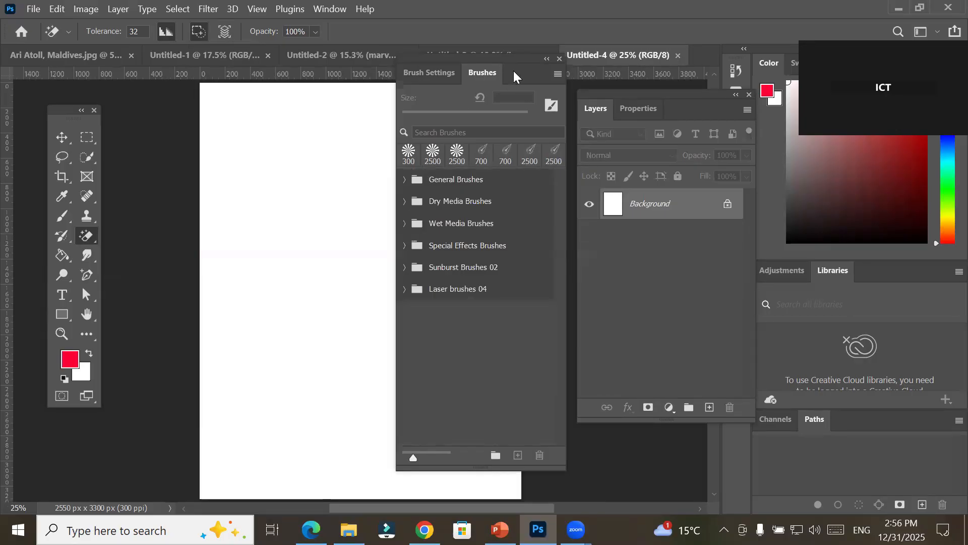
left_click(547, 59)
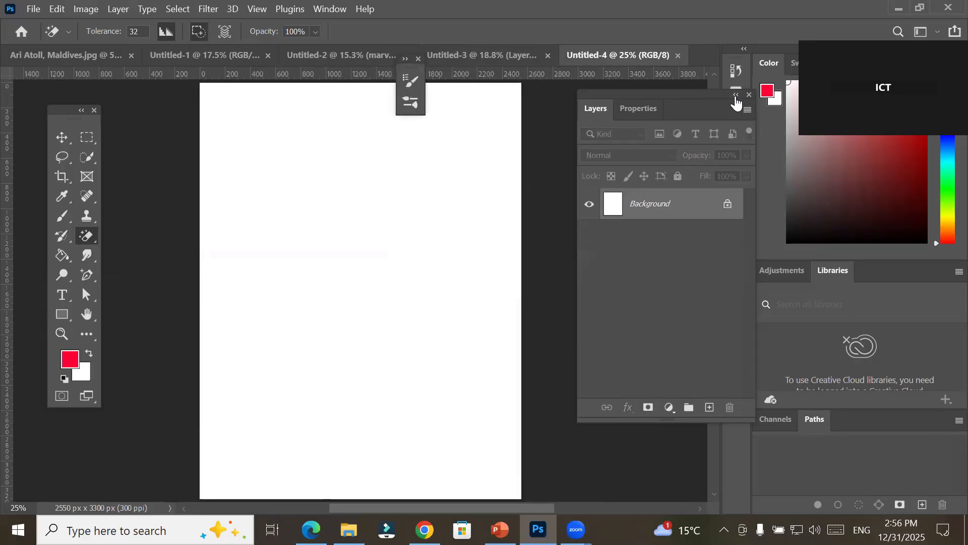
left_click(737, 94)
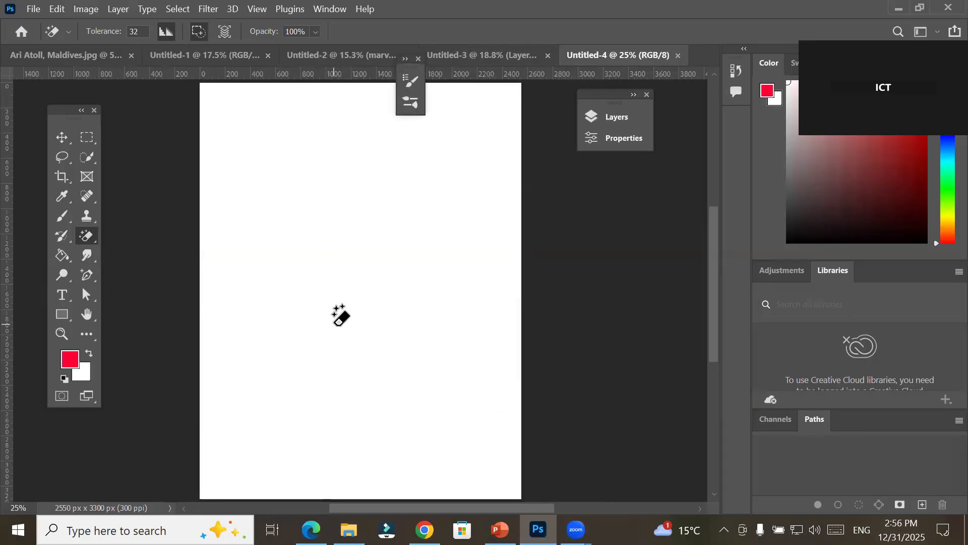
scroll(341, 315, "down", 2)
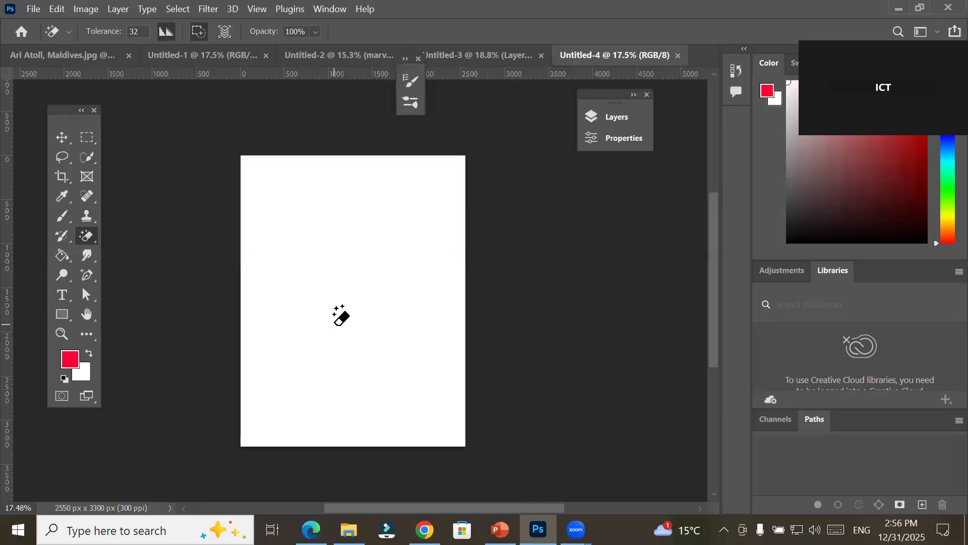
Choose the Horizontal Type tool and set its text color to near-black, 0d0103
left_click(61, 294)
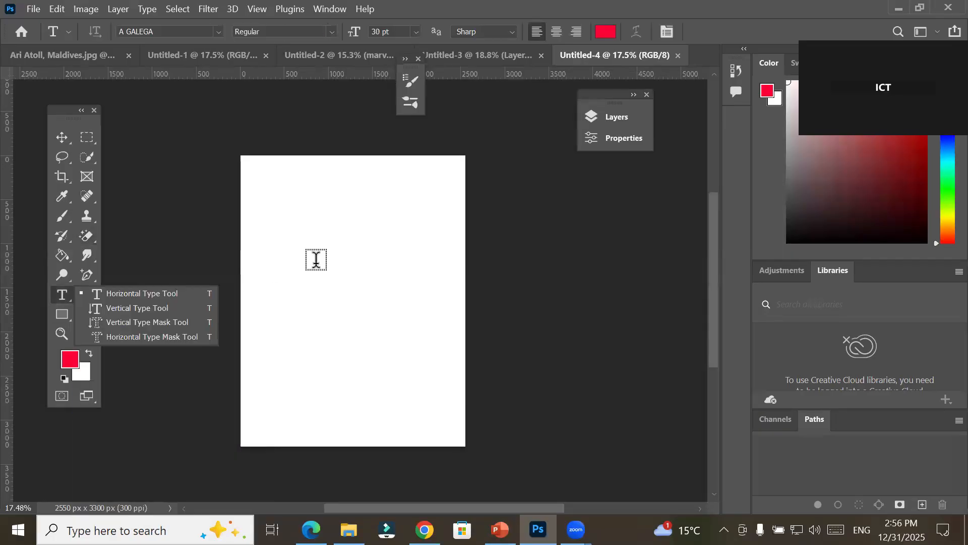
left_click(608, 34)
left_click(466, 276)
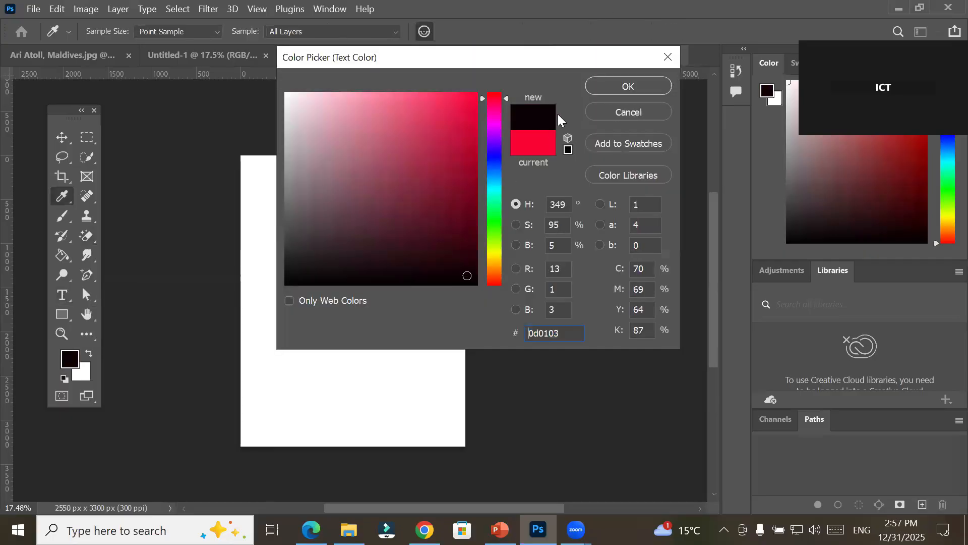
left_click(628, 87)
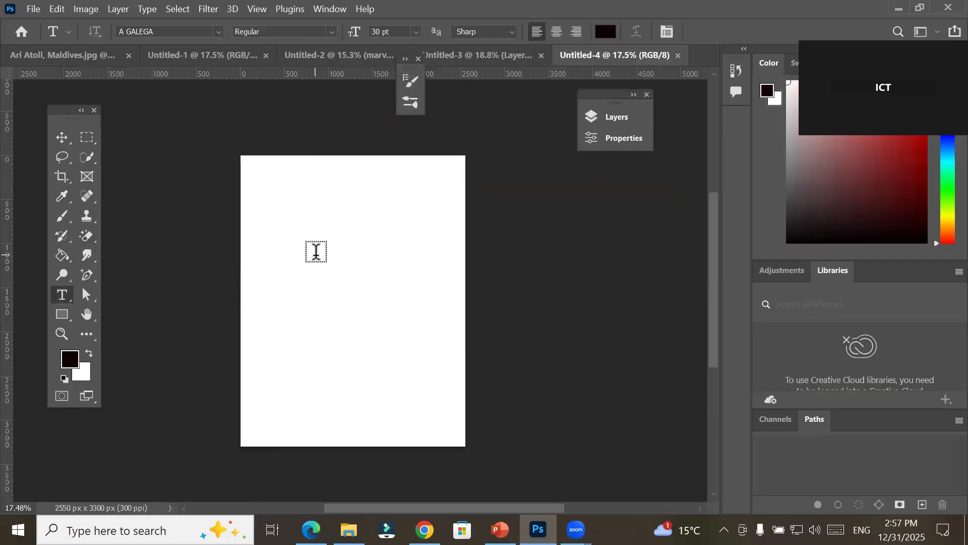
Expand the Layers panel and detach it as a floating panel beside the blank page
left_click(591, 120)
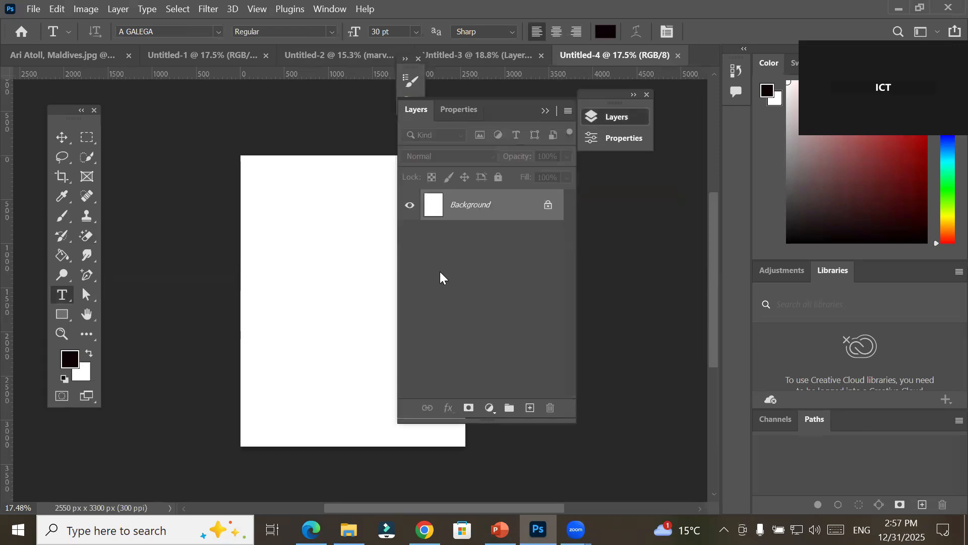
left_click_drag(483, 103, 621, 155)
left_click(527, 153)
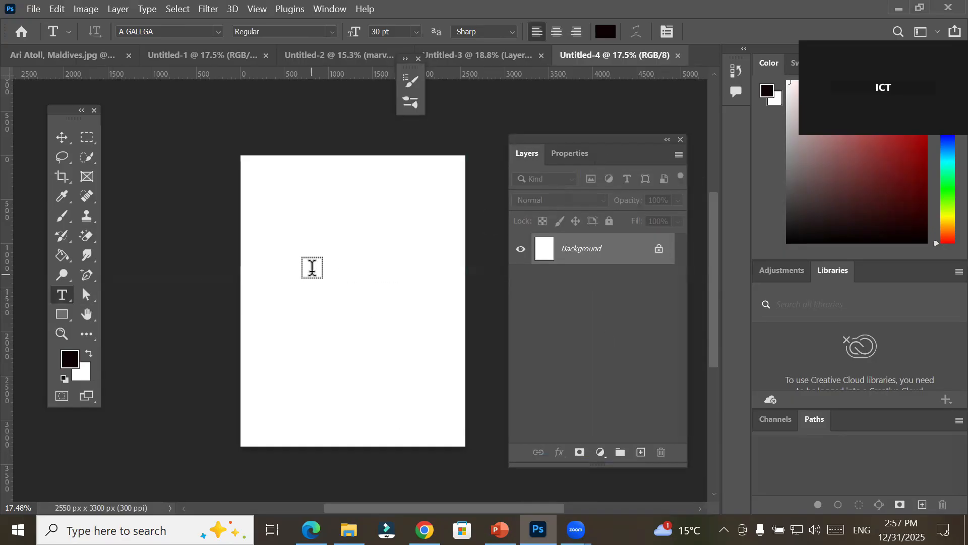
Add the text "ICT Trainings" in A GALEGA at 30 pt and move it up and left on the page
left_click(305, 262)
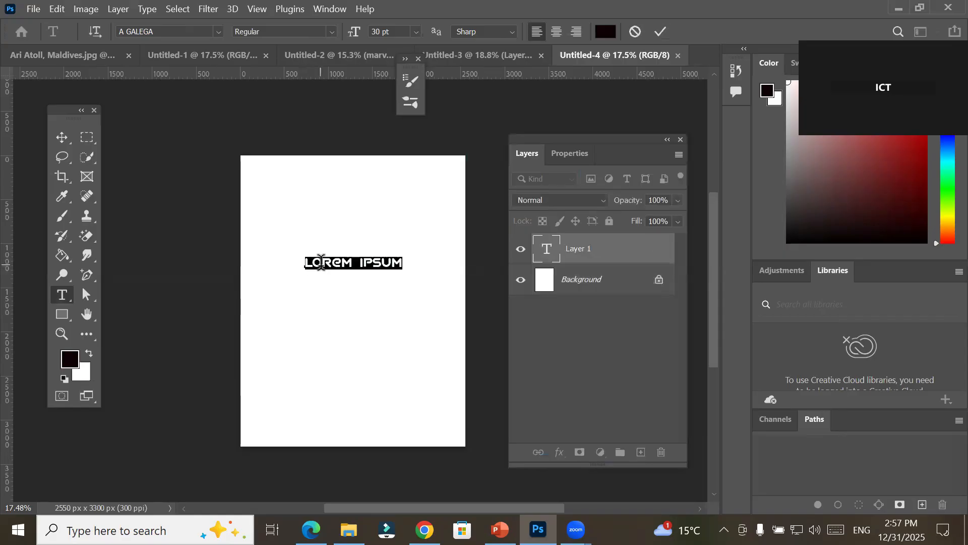
type("ICT TRAI")
type("NINGS")
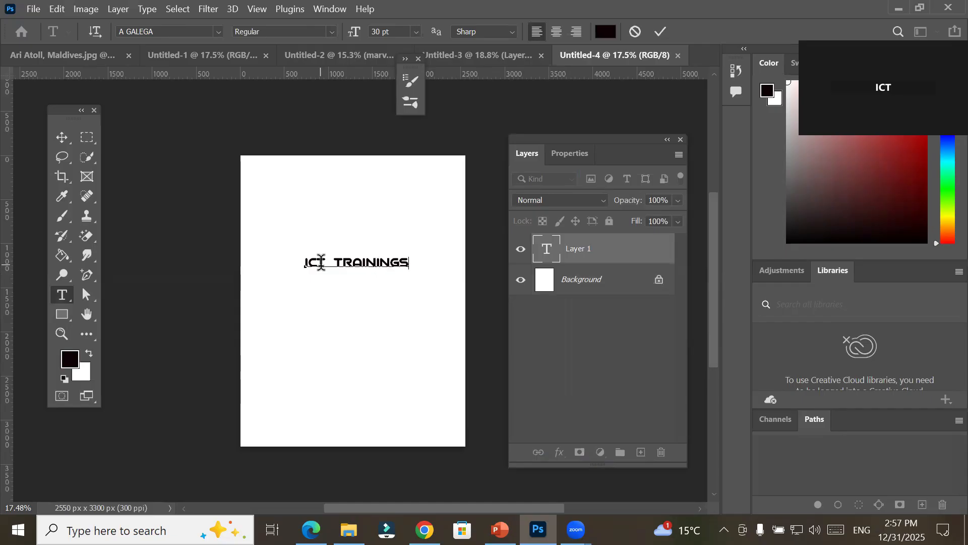
scroll(321, 261, "up", 4)
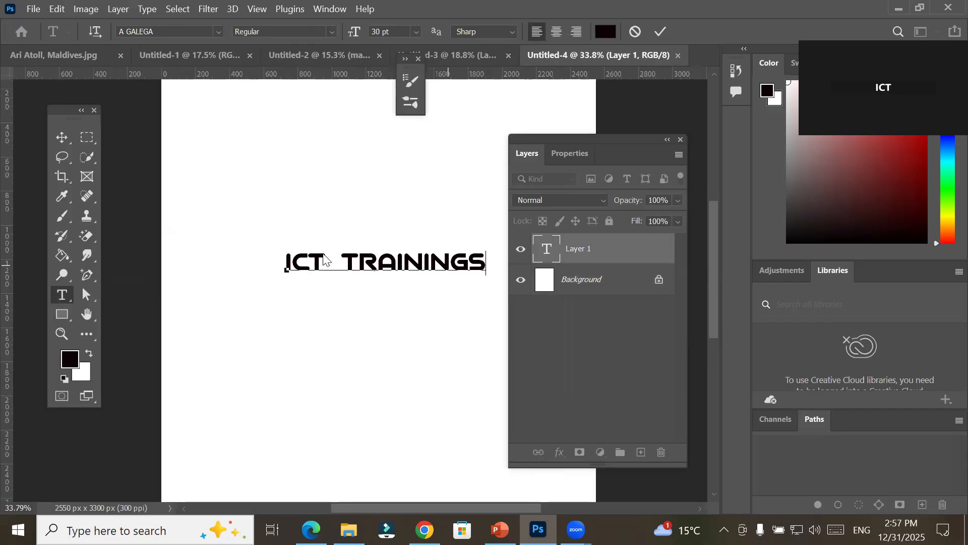
left_click(60, 143)
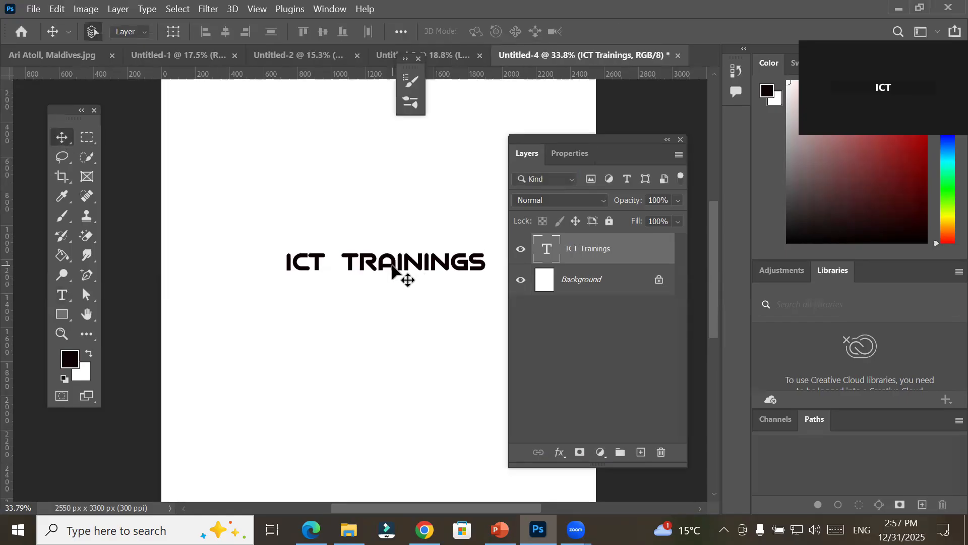
left_click_drag(404, 276, 321, 215)
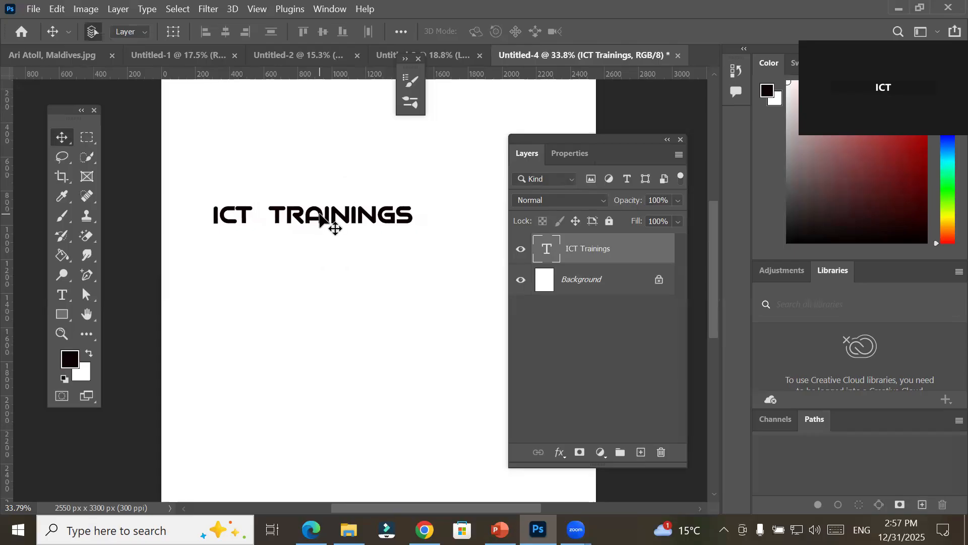
Define a brush preset from the ICT Trainings text and name it "ict brush"
left_click(57, 10)
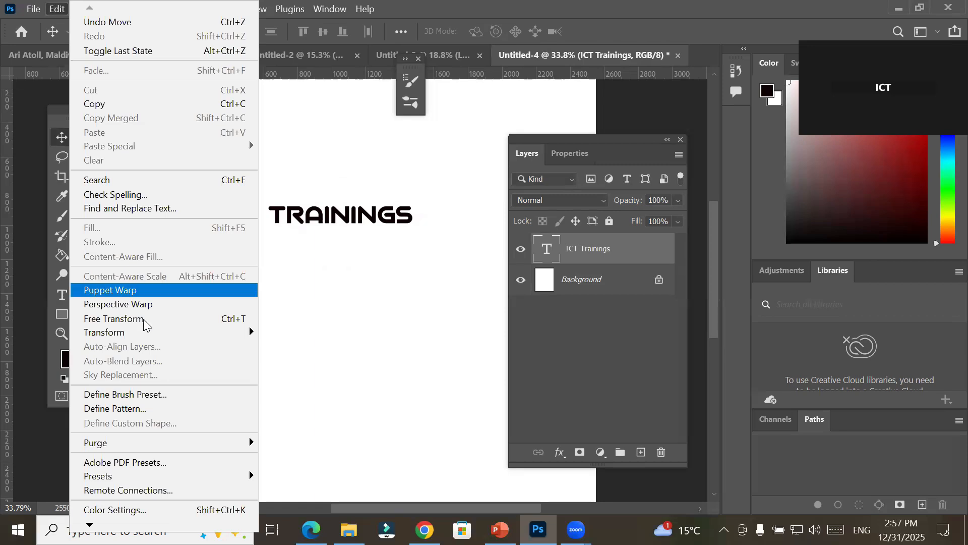
left_click(176, 395)
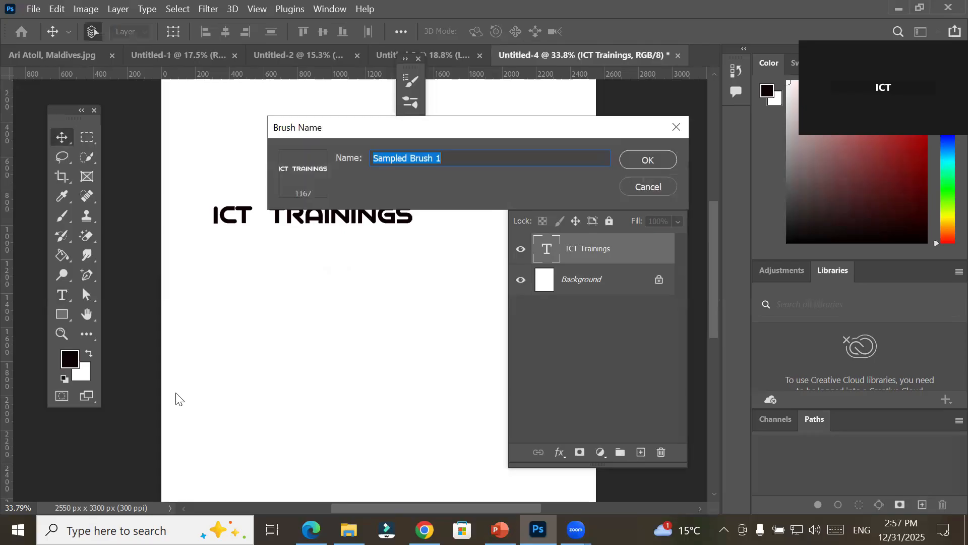
type("ict brush")
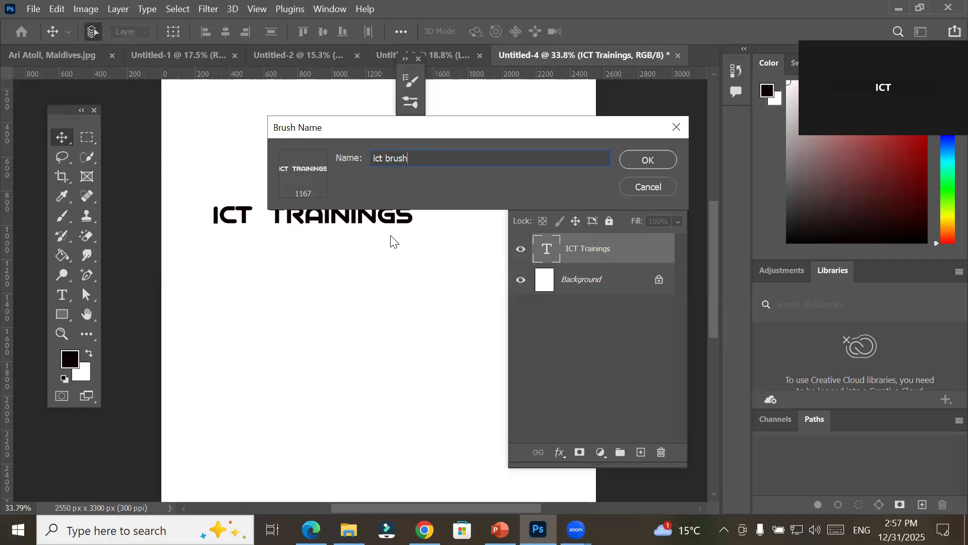
key("Return")
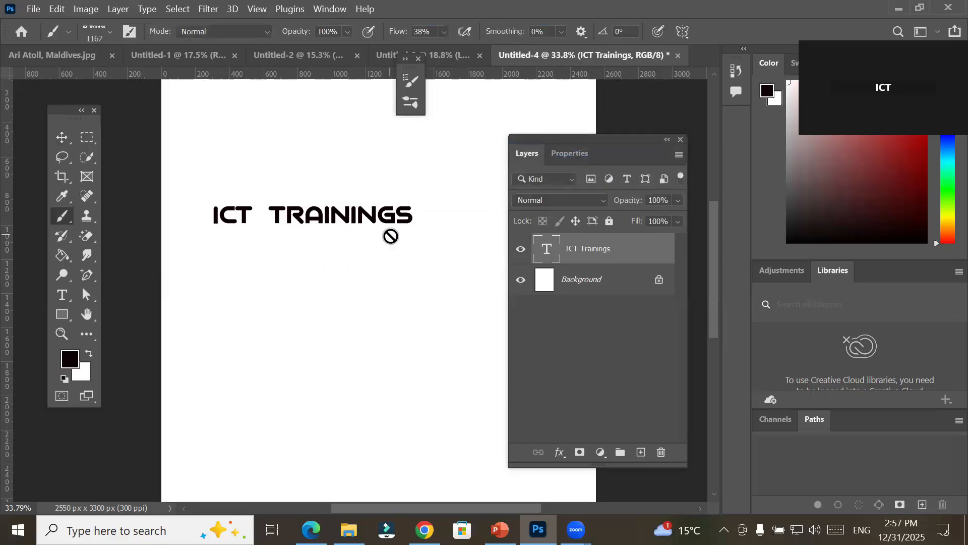
Move the floating Layers panel up slightly and switch to the Untitled-3 poster with the red sunburst background
left_click(62, 137)
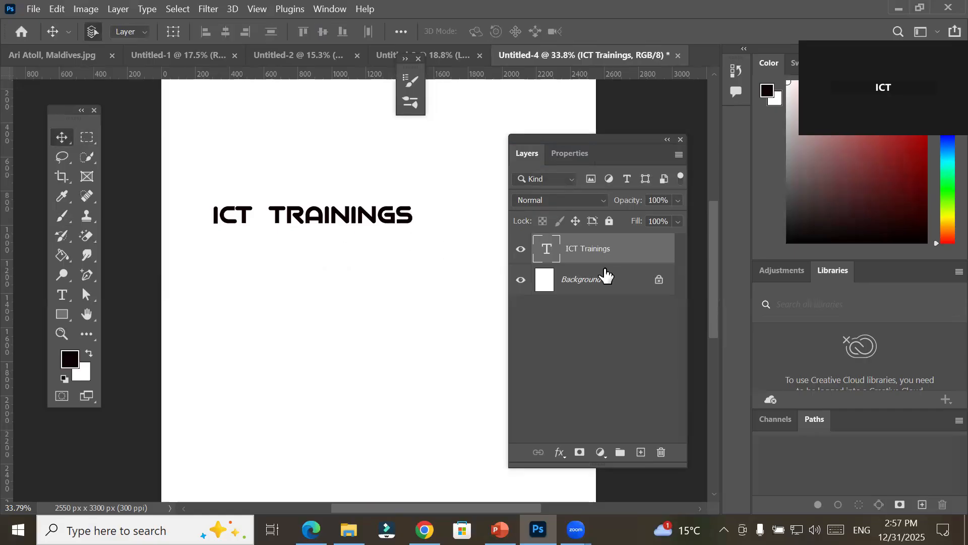
left_click_drag(606, 141, 607, 109)
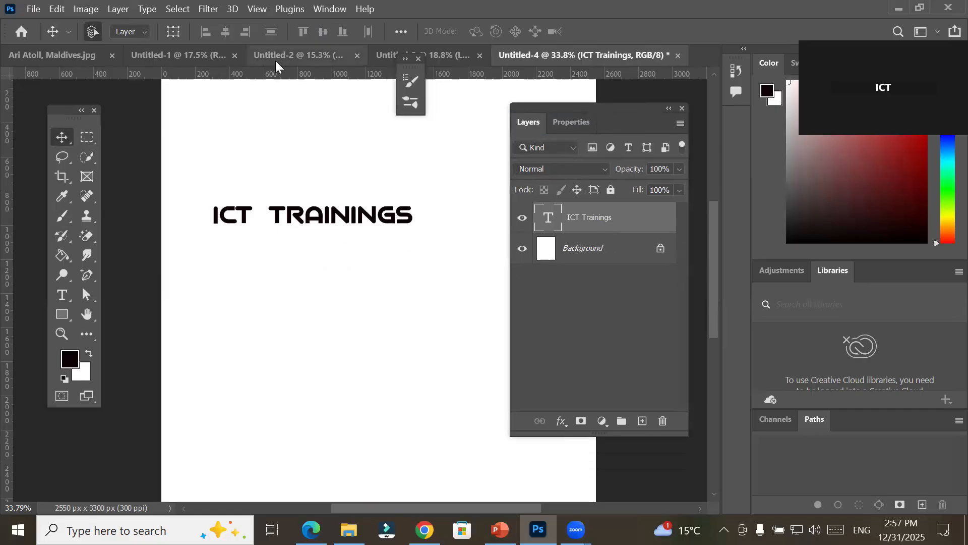
left_click(287, 55)
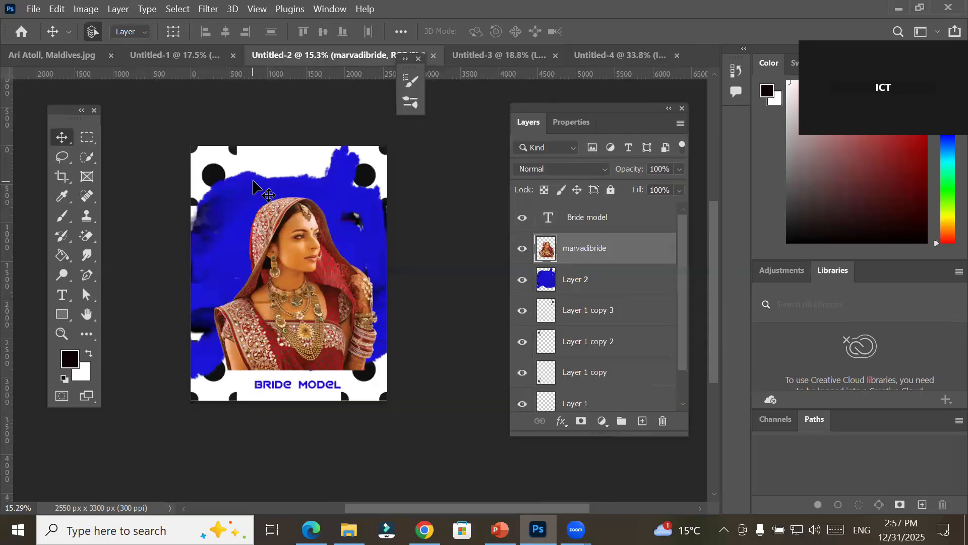
left_click(474, 53)
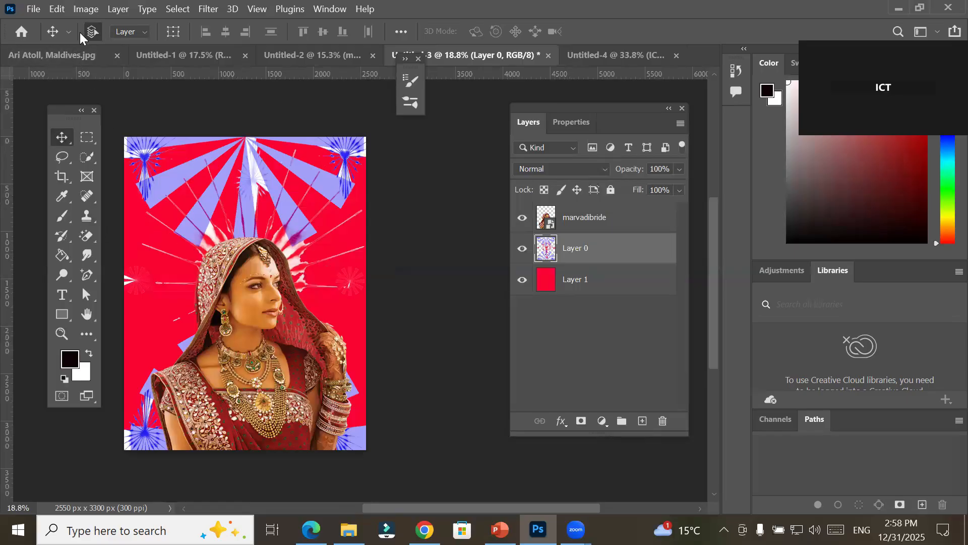
Stamp the ict brush five times at 1167 px on Layer 0, above and around the bride's head
left_click(62, 216)
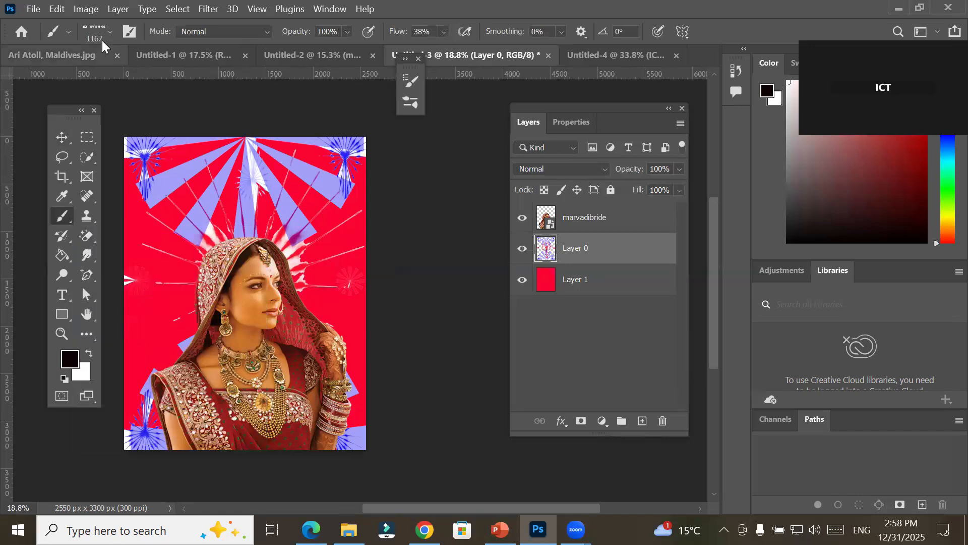
left_click(113, 31)
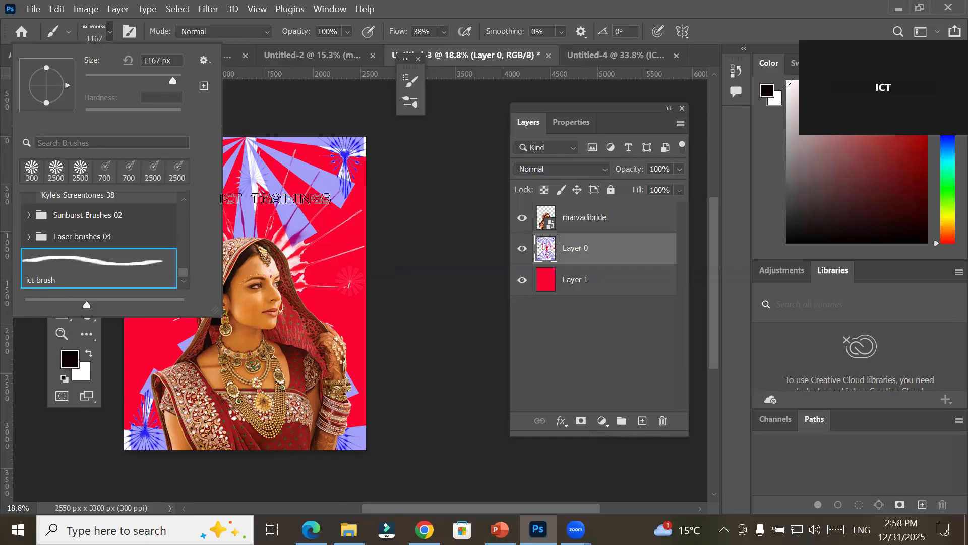
left_click(289, 233)
left_click(205, 172)
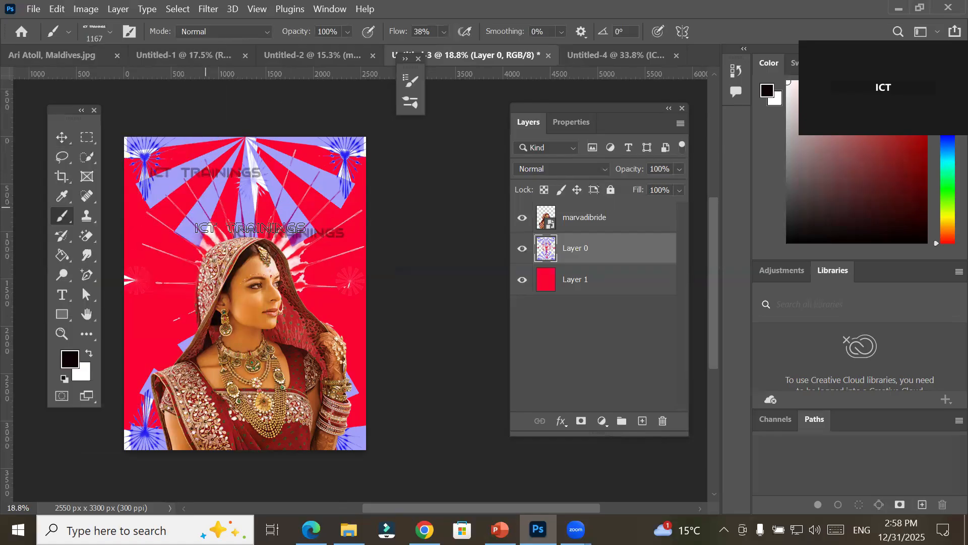
left_click(234, 314)
left_click(224, 279)
left_click(291, 295)
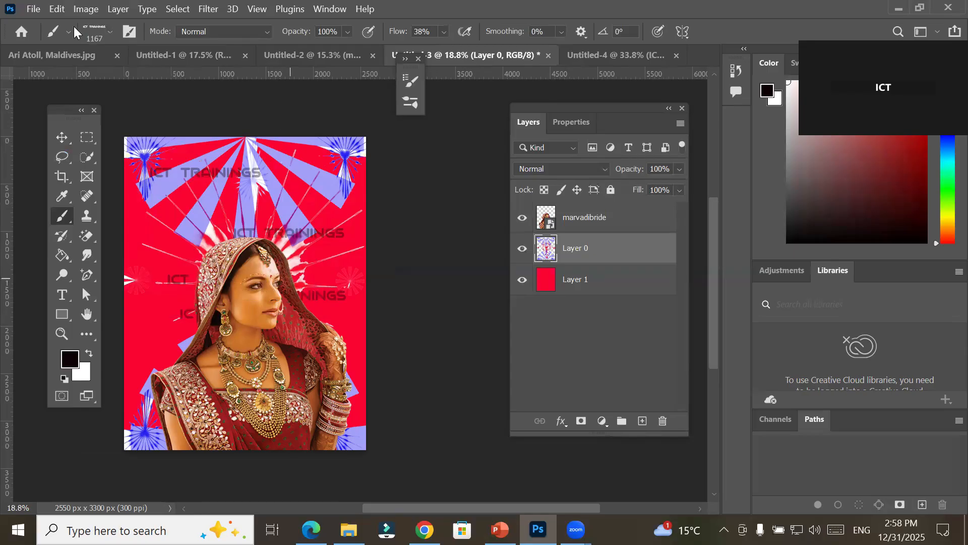
Create another blank Letter document and stamp the ict brush once near the top of the page
left_click(33, 9)
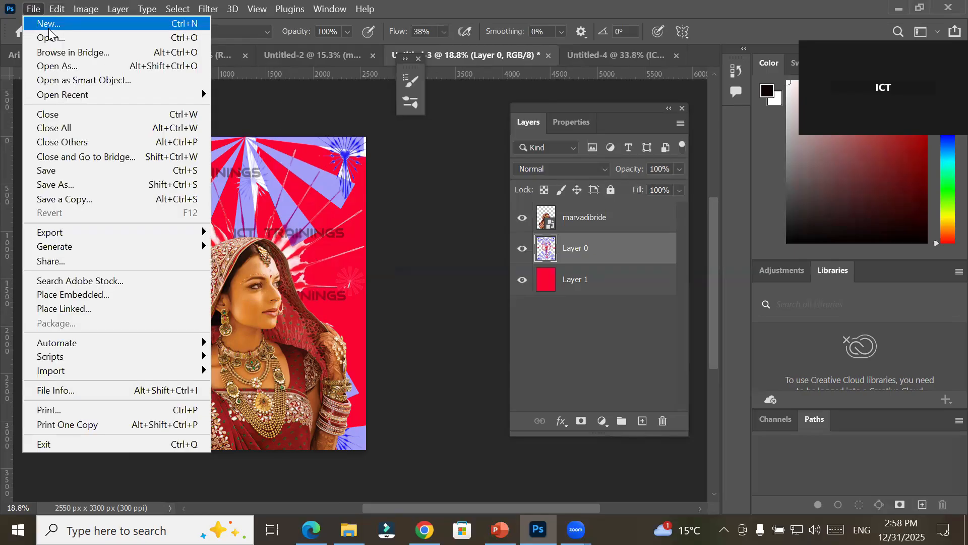
left_click(49, 28)
double_click(162, 165)
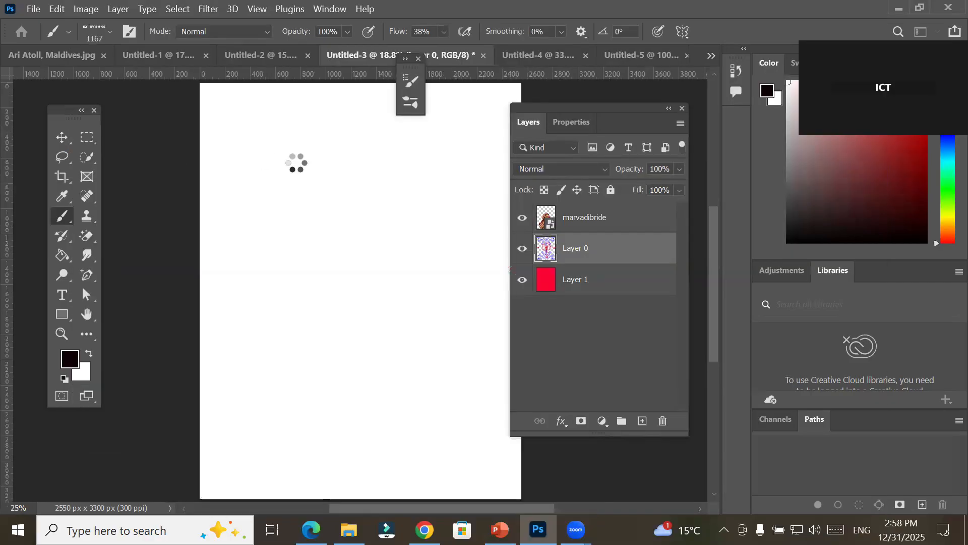
left_click(301, 138)
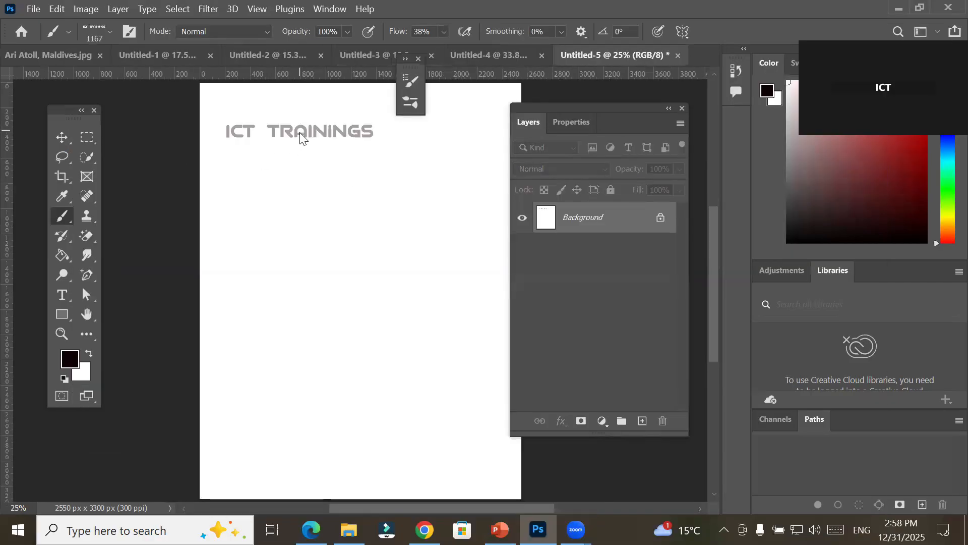
Try a straight stroke with the ict brush down the page from the first stamp, and undo it
left_click(309, 420, "shift")
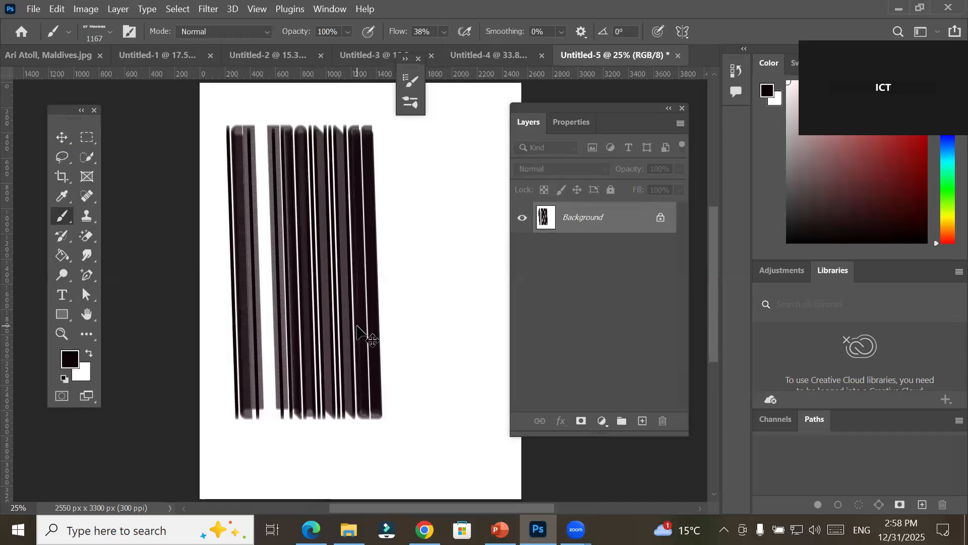
key("ctrl+z")
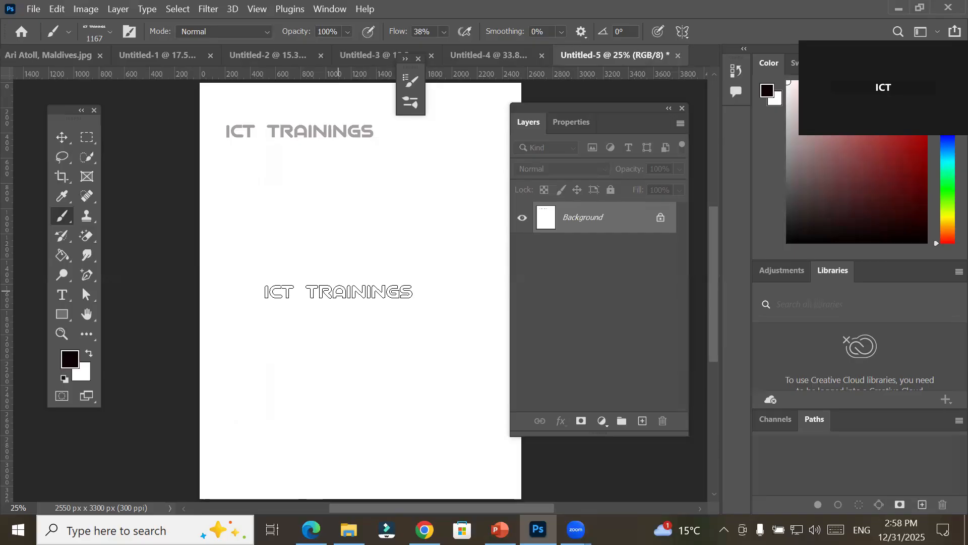
Open the brush settings and set the ict brush's spacing to 337%
left_click(409, 103)
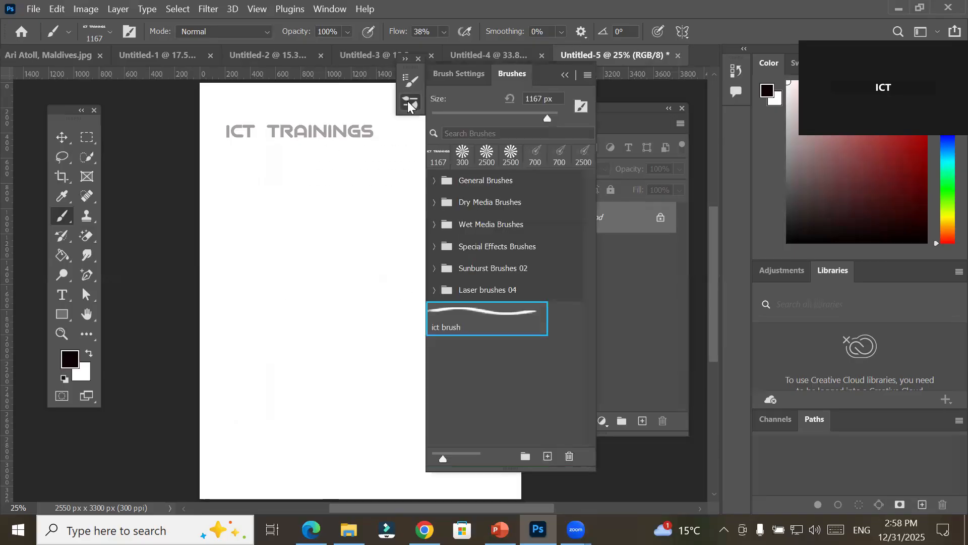
left_click(449, 73)
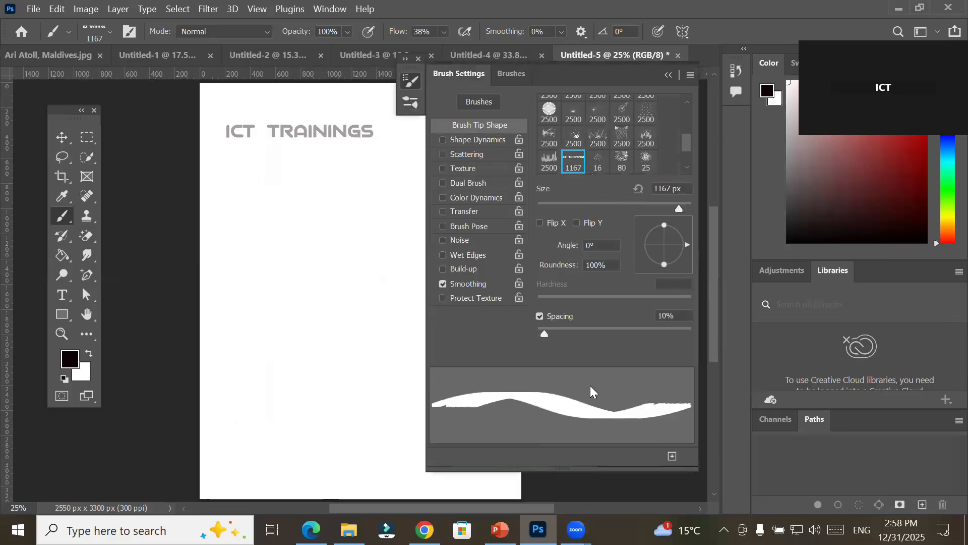
left_click_drag(545, 331, 664, 334)
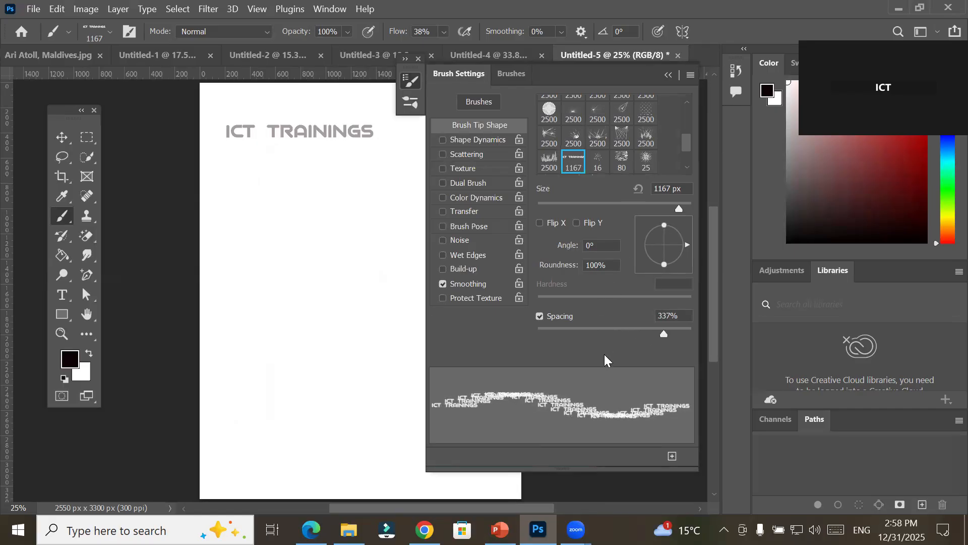
Stamp the ict brush eight times at 1167 px down the page below the first stamp
left_click(291, 186)
left_click(303, 228)
left_click(304, 271)
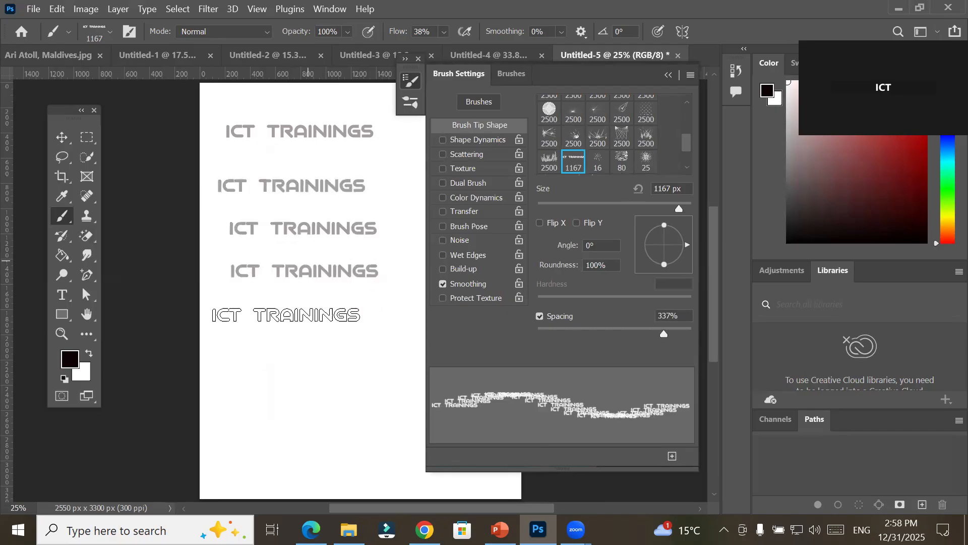
left_click(286, 312)
left_click(285, 355)
left_click(311, 389)
left_click(315, 430)
left_click(280, 455)
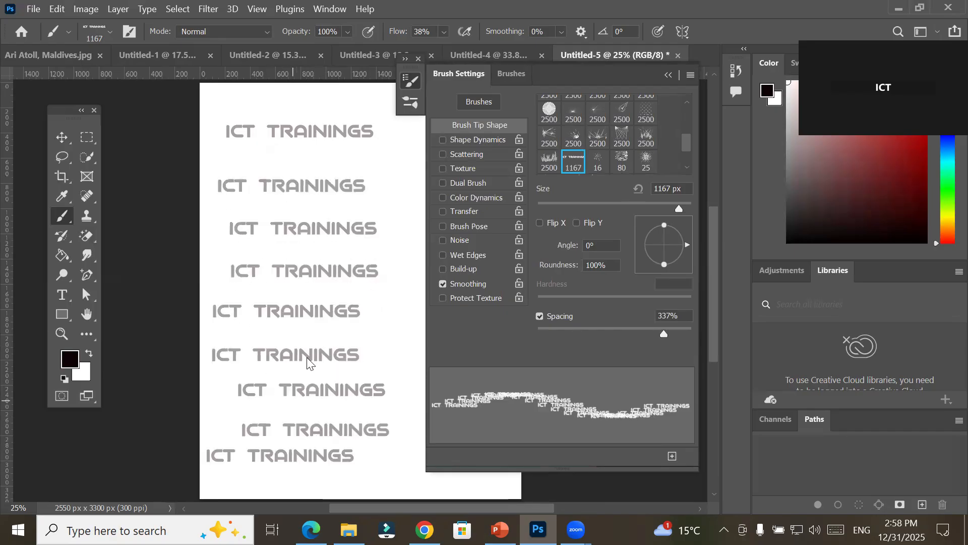
Paint the widely spaced ict brush down the empty right part of the page
scroll(308, 338, "down", 4)
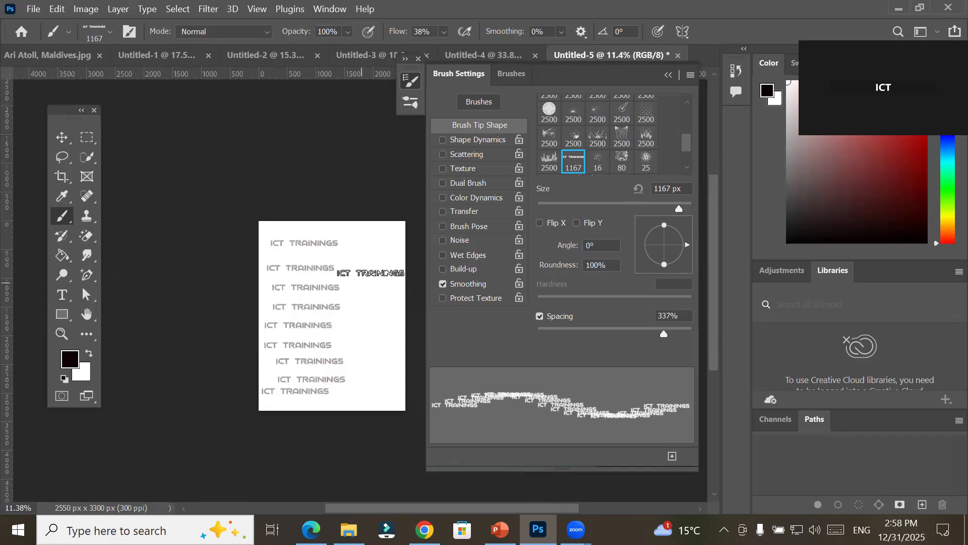
left_click_drag(334, 240, 274, 205)
scroll(280, 204, "up", 4)
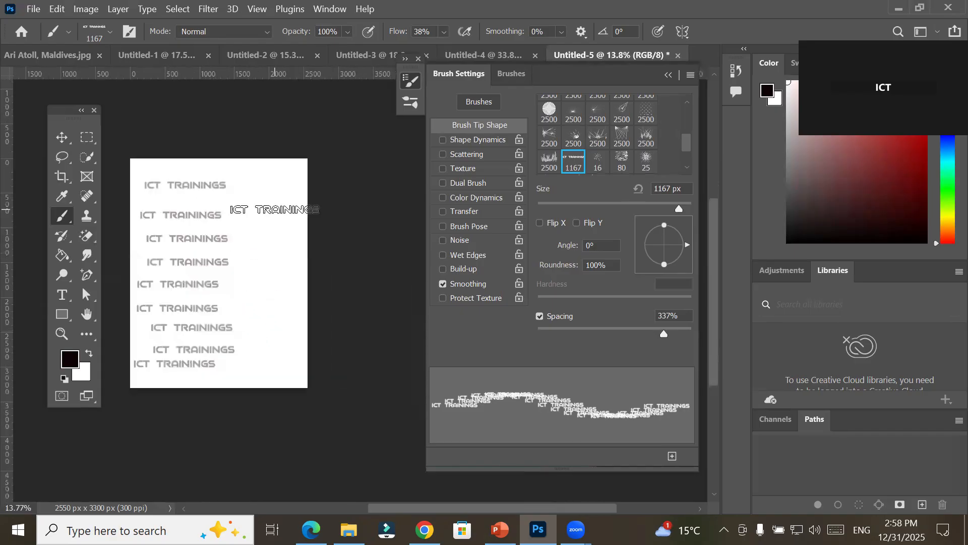
mouse_move(312, 146)
left_mouse_down()
mouse_move(253, 170)
mouse_move(231, 193)
mouse_move(225, 224)
mouse_move(243, 259)
mouse_move(291, 300)
mouse_move(294, 331)
mouse_move(283, 350)
mouse_move(212, 389)
mouse_move(214, 420)
mouse_move(284, 441)
mouse_move(381, 437)
left_mouse_up()
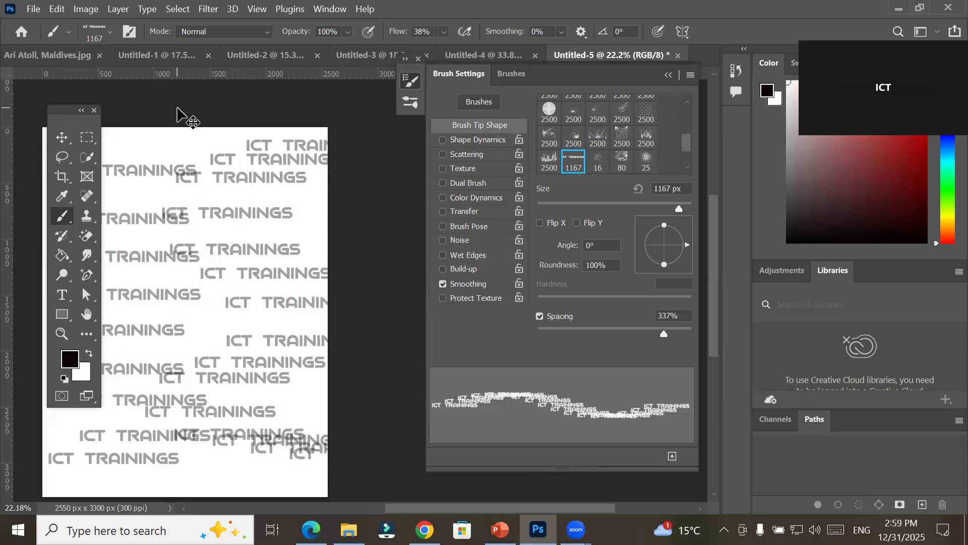
Undo all the ict brush stamps and strokes on the page
key("ctrl+z")
key("ctrl+z")
key("ctrl+z")
key("ctrl+z")
key("ctrl+z")
key("ctrl+z")
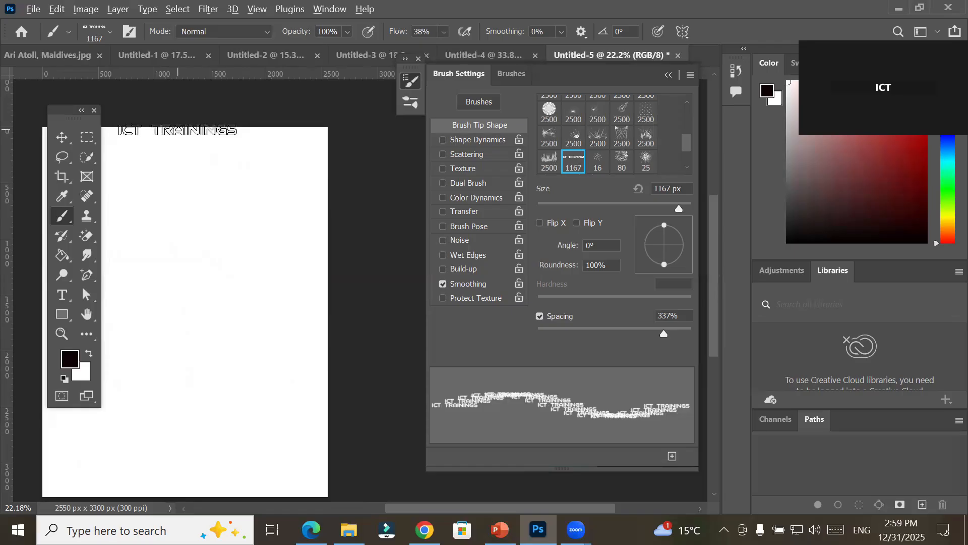
Paint a straight vertical column of ict brush text down the page and two straight diagonals crossing it
scroll(178, 130, "down", 2)
left_click(184, 133)
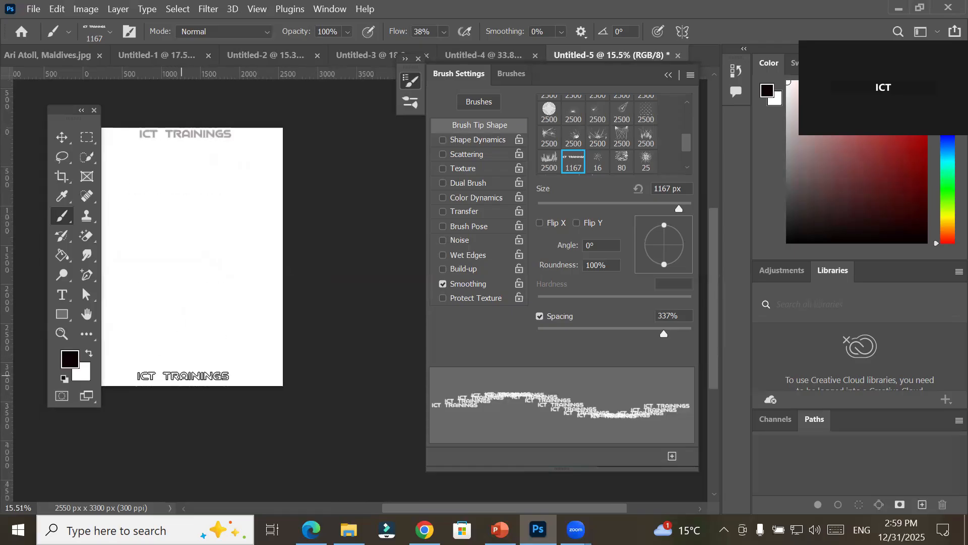
left_click(182, 379, "shift")
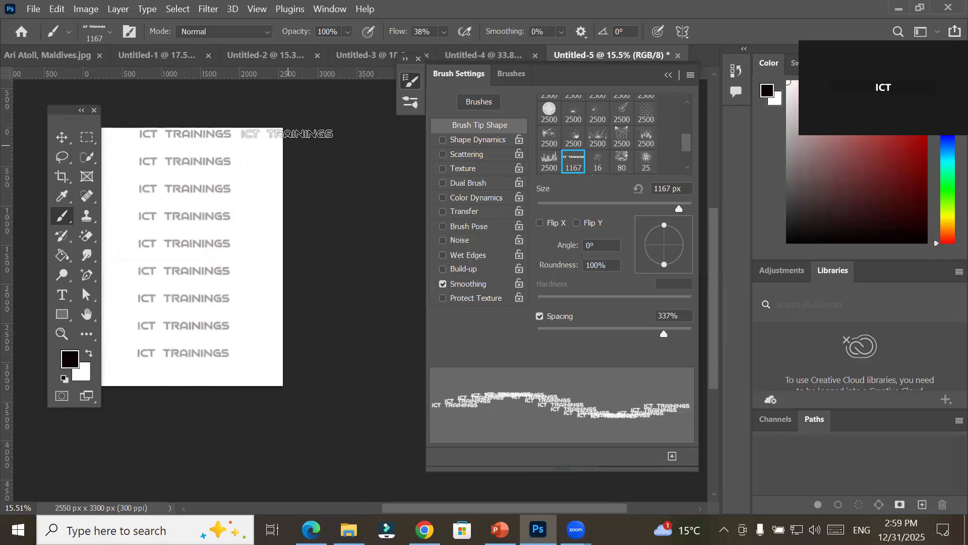
left_click(287, 138)
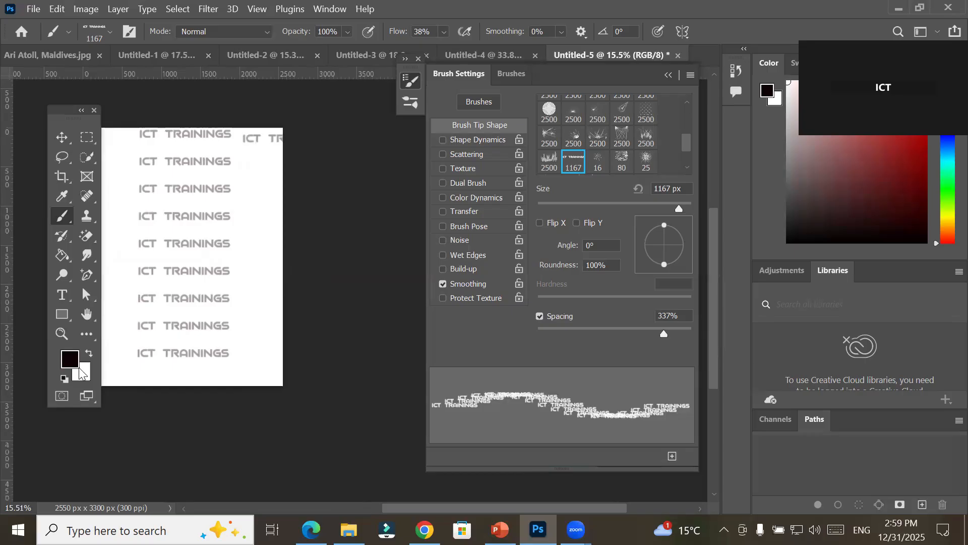
left_click(110, 377, "shift")
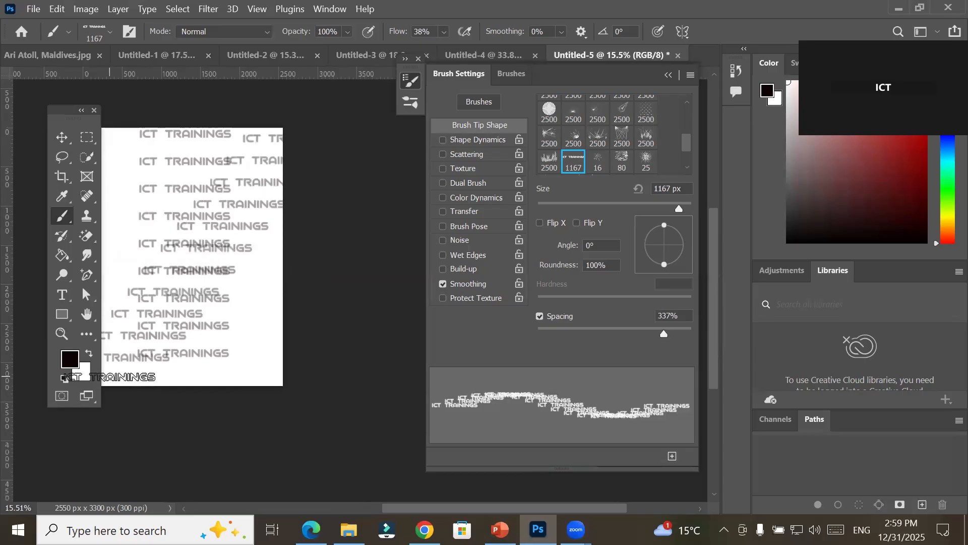
left_click(111, 136)
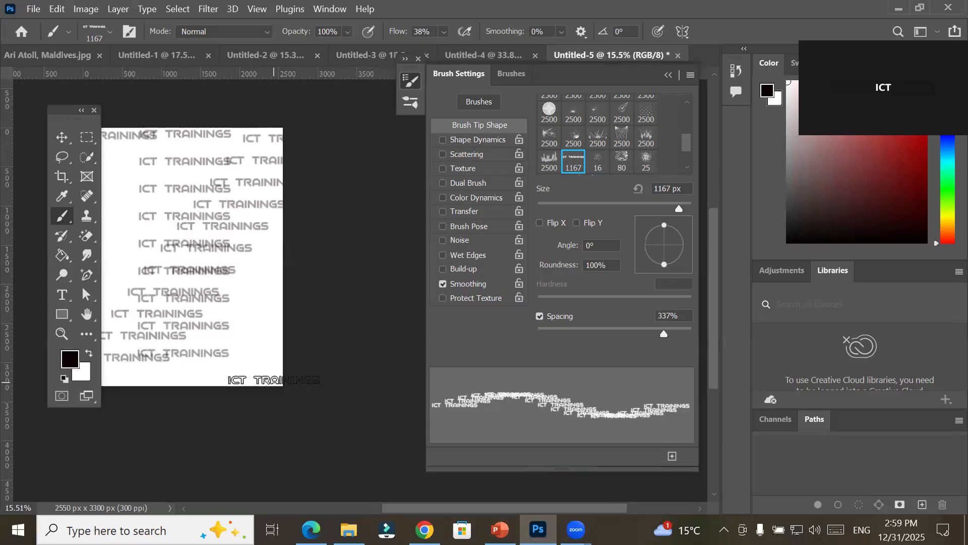
left_click(271, 375, "shift")
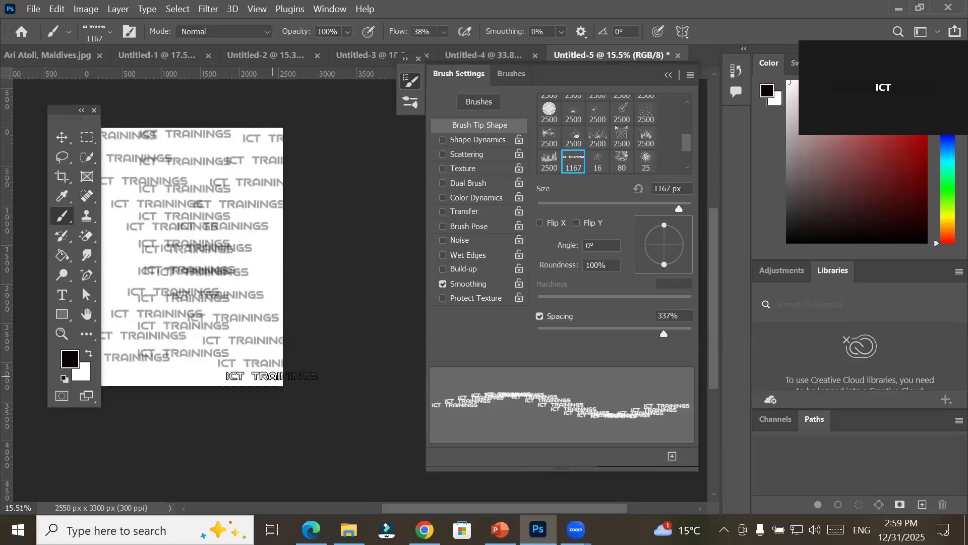
Undo the vertical column and both diagonals, including their starting stamps
key("ctrl+z")
key("ctrl+z")
key("ctrl+z")
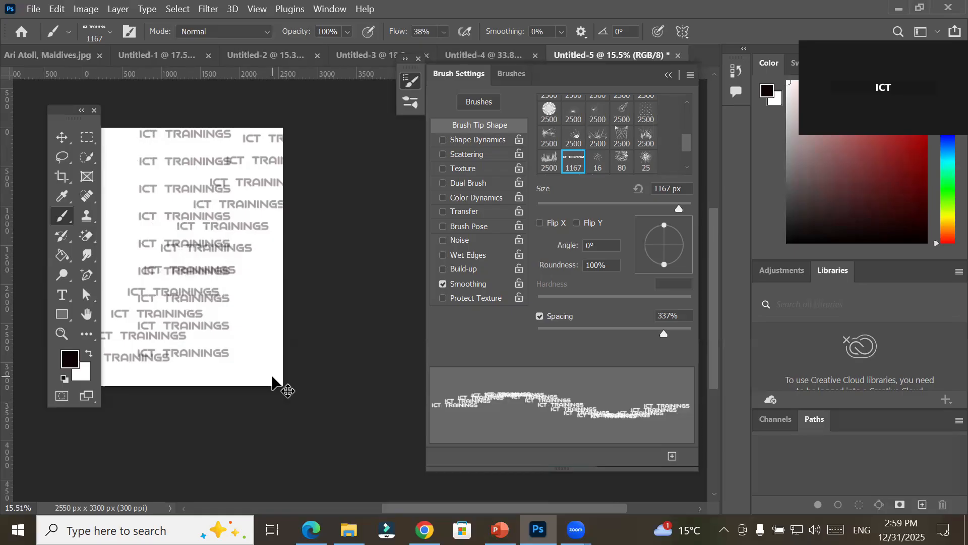
key("ctrl+z")
key("ctrl+z")
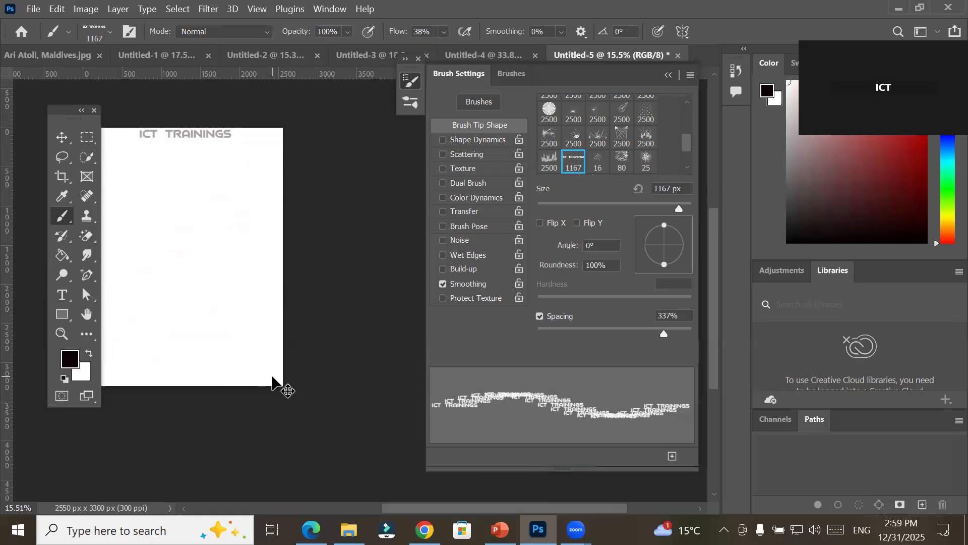
key("ctrl+z")
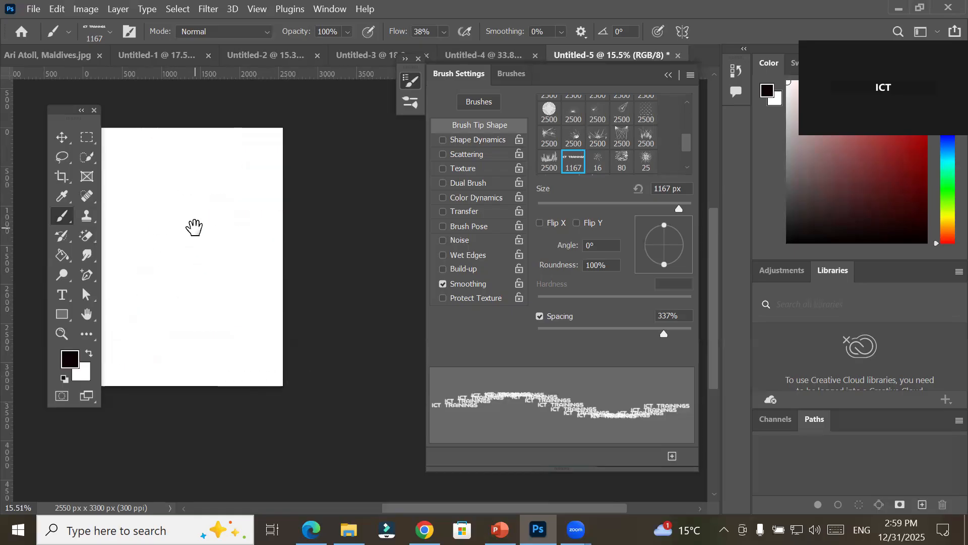
Reselect the ict brush preset and set its spacing to 190%
left_click_drag(262, 223, 283, 222)
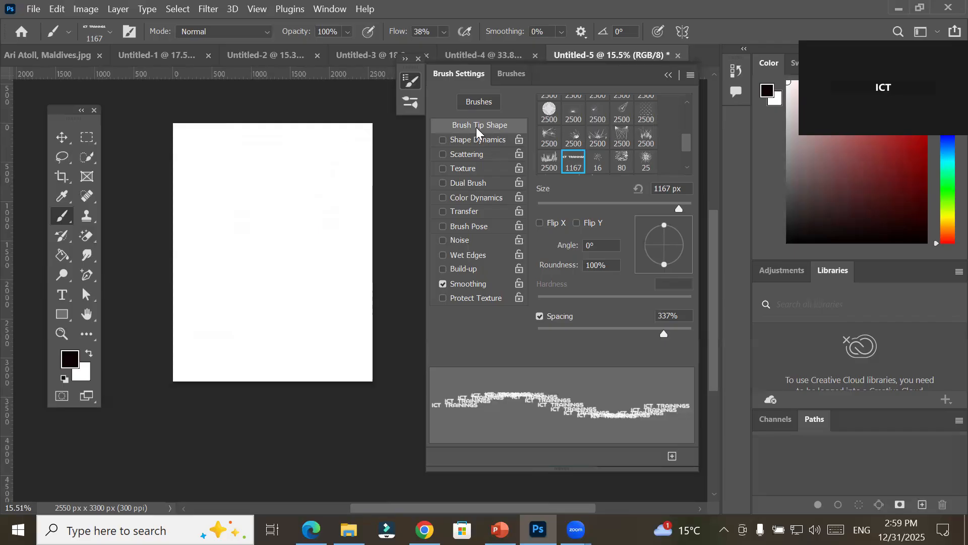
left_click(507, 73)
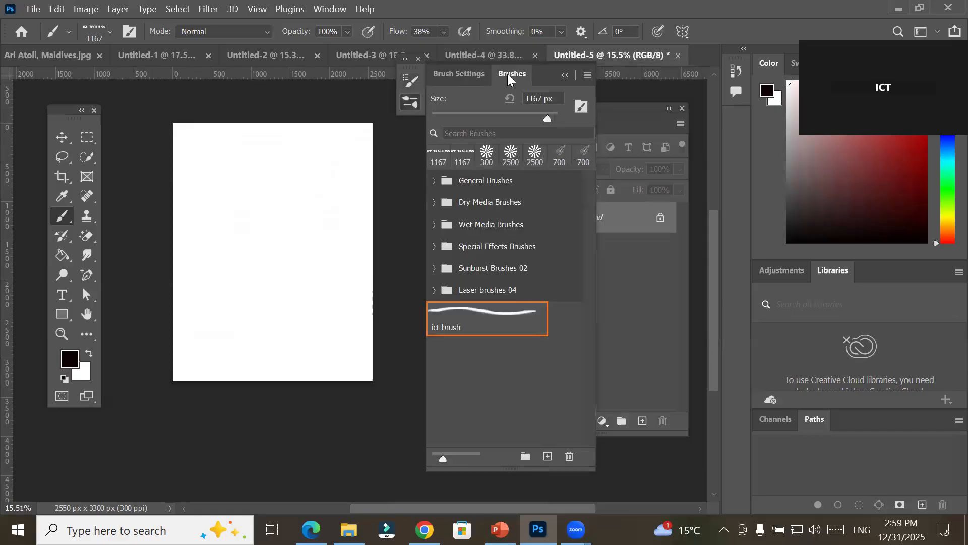
left_click(480, 328)
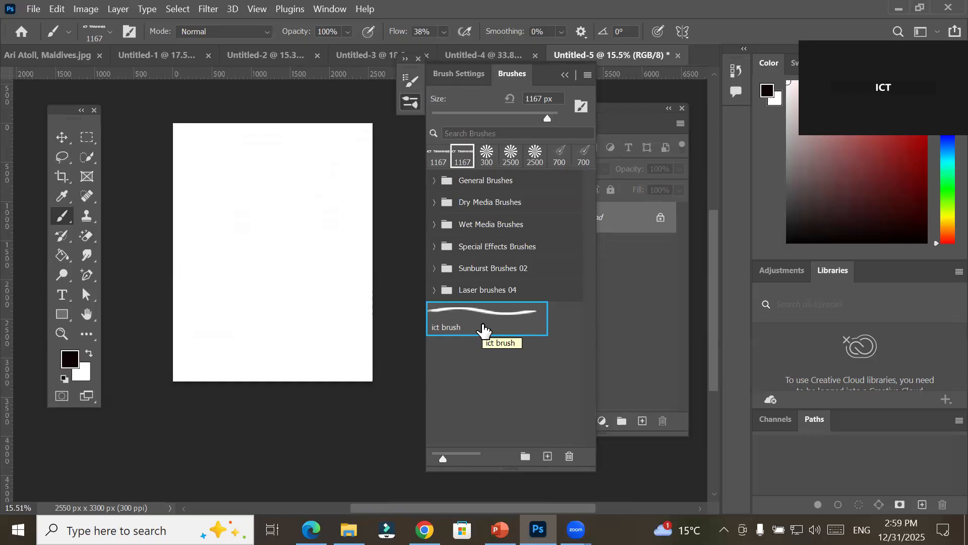
left_click(446, 75)
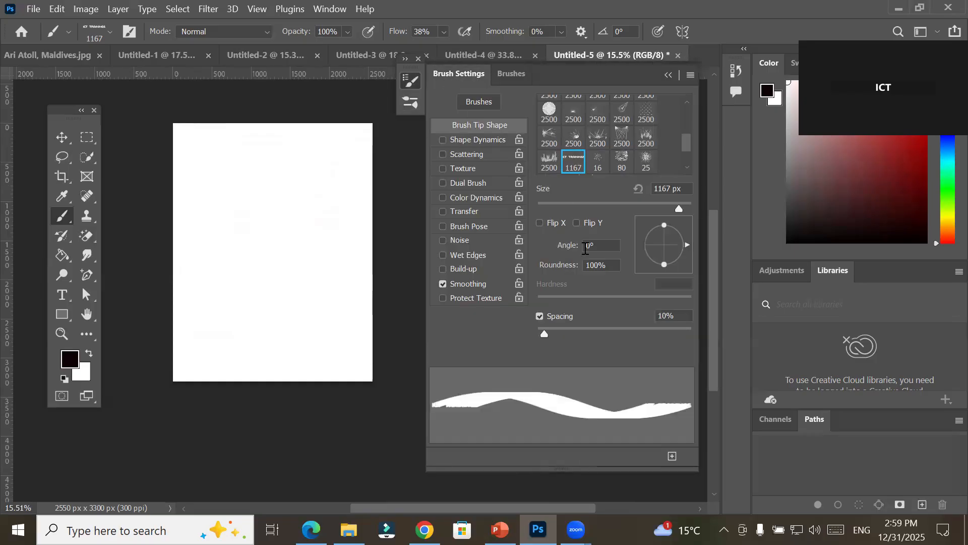
left_click_drag(545, 332, 649, 334)
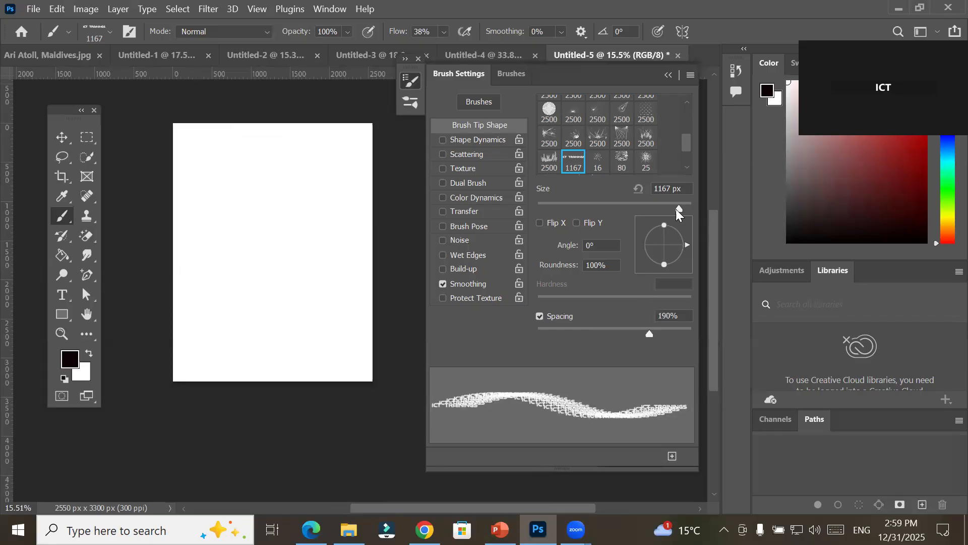
Reduce the ict brush to 131 px, paint a wavy vertical stroke near the page's left edge, and inspect it up close
mouse_move(216, 147)
left_mouse_down()
mouse_move(194, 228)
mouse_move(221, 297)
left_mouse_up()
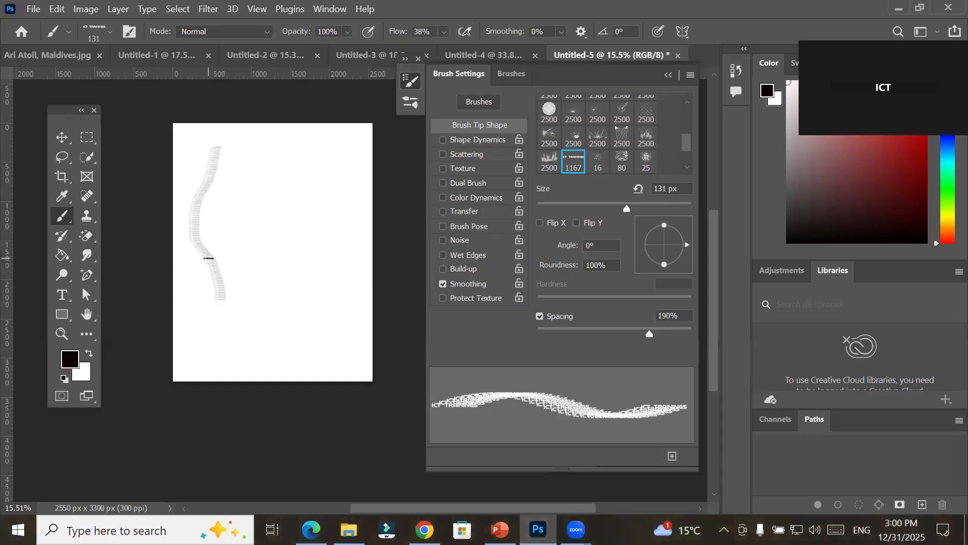
scroll(209, 258, "up", 10)
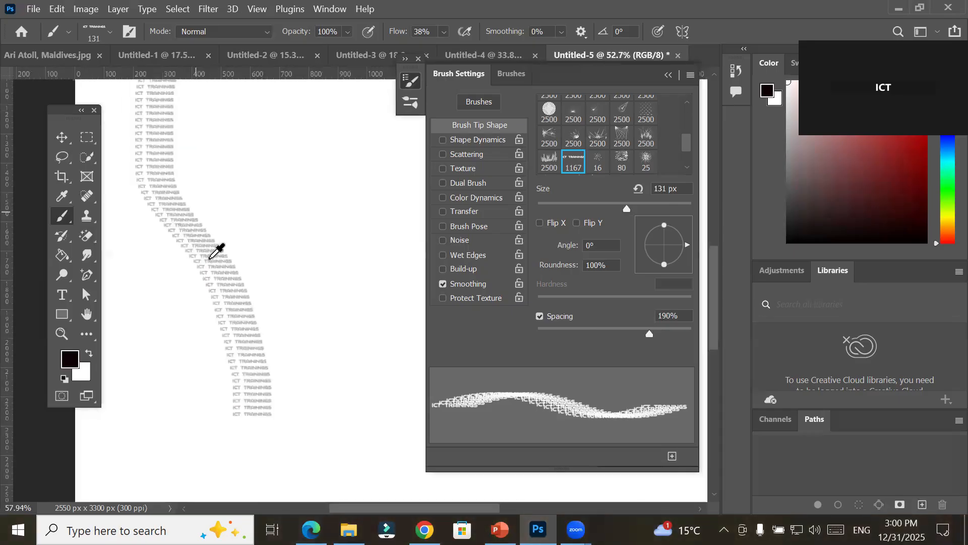
scroll(217, 250, "up", 6)
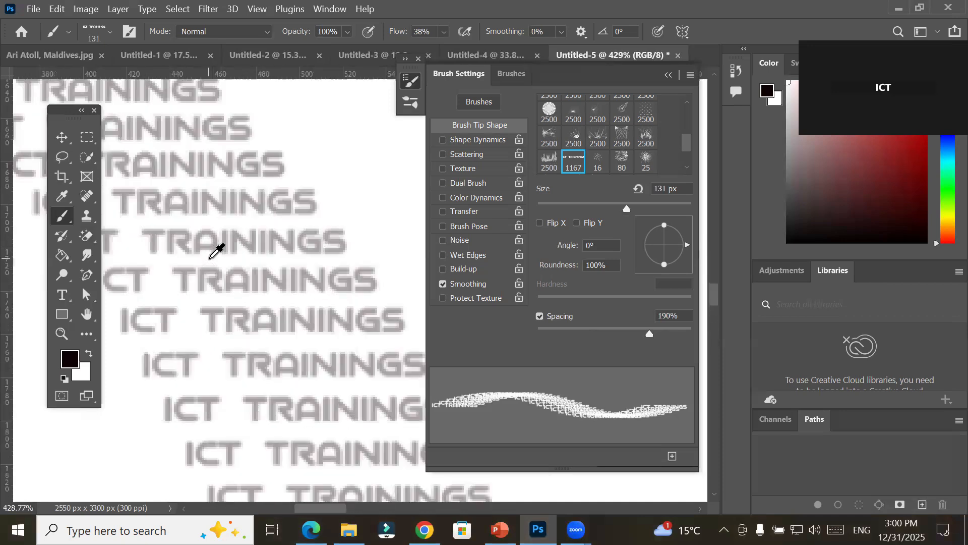
scroll(217, 251, "down", 6)
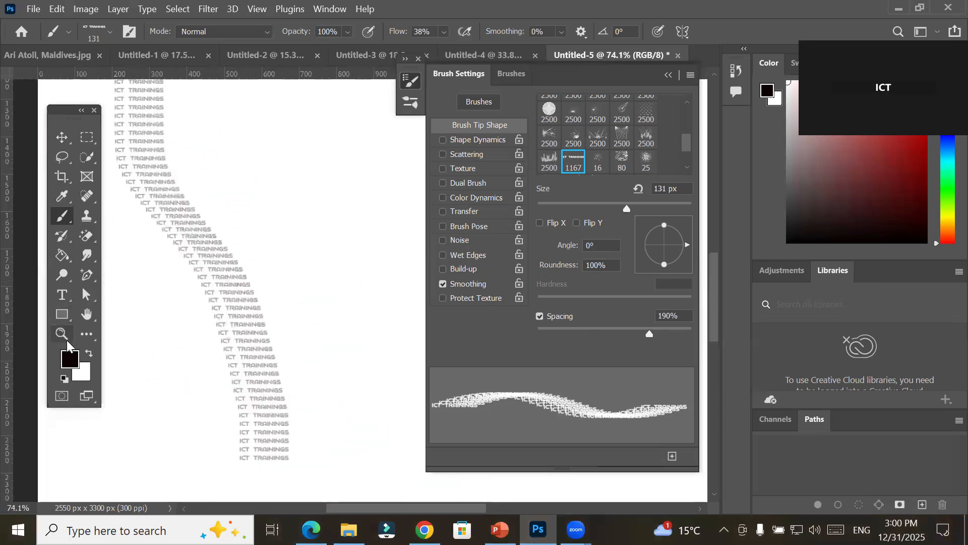
Set the foreground color to a bright, fully saturated pinkish red at hue 349 and return to the Brush tool
left_click(69, 359)
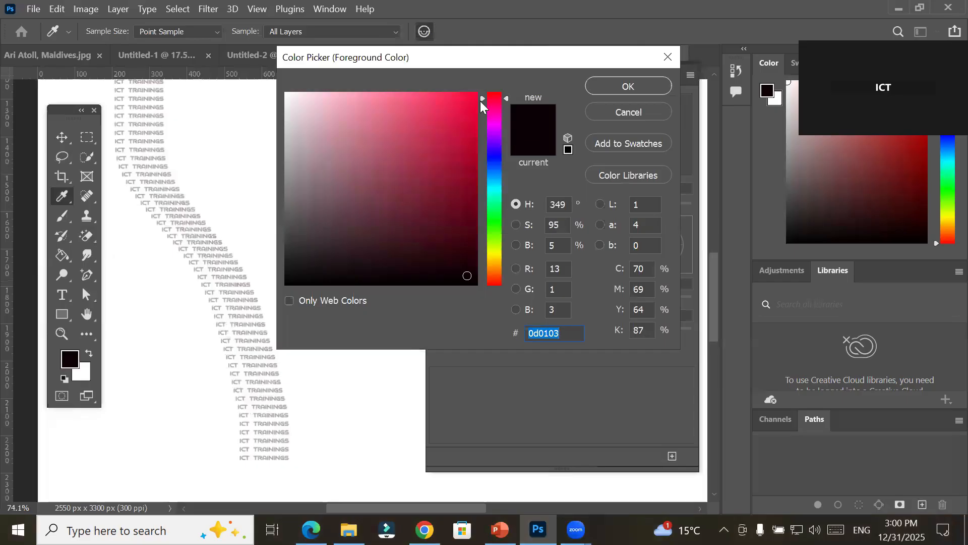
left_click(470, 94)
left_click(605, 80)
key("b")
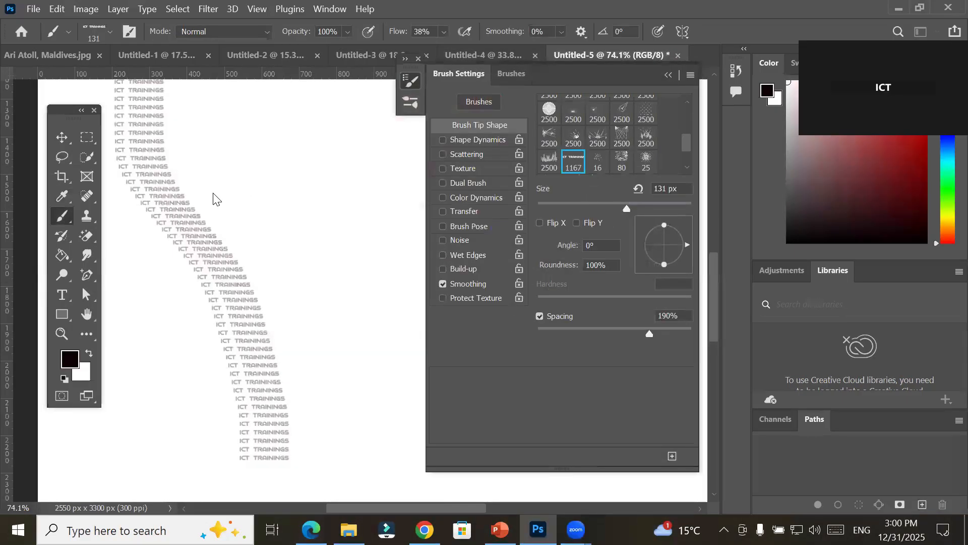
Paint a large red S-shaped stroke with the ict brush at 131 px beside the wavy stroke
scroll(185, 221, "down", 5)
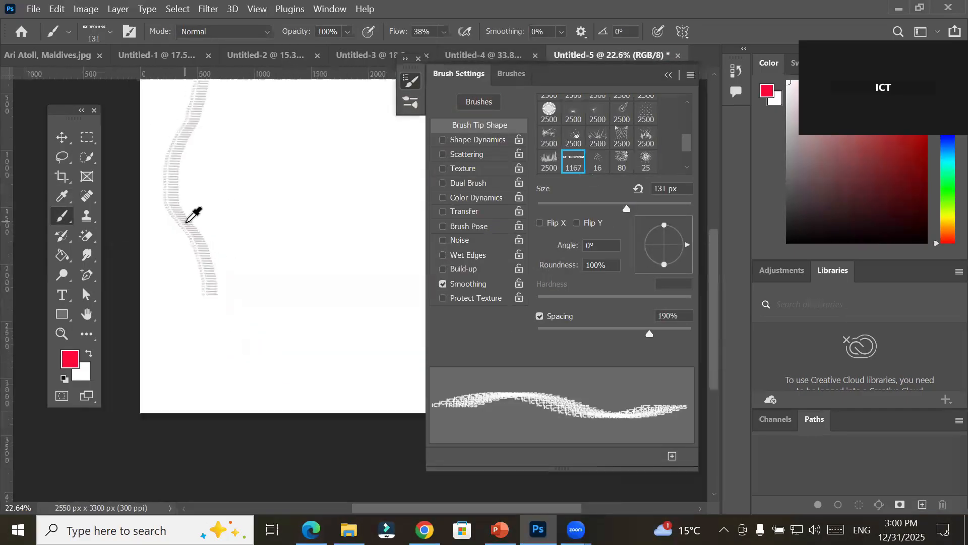
mouse_move(295, 127)
left_mouse_down()
mouse_move(249, 108)
mouse_move(217, 133)
mouse_move(220, 175)
mouse_move(226, 186)
mouse_move(274, 189)
mouse_move(293, 207)
mouse_move(305, 256)
mouse_move(278, 299)
mouse_move(248, 301)
mouse_move(205, 256)
left_mouse_up()
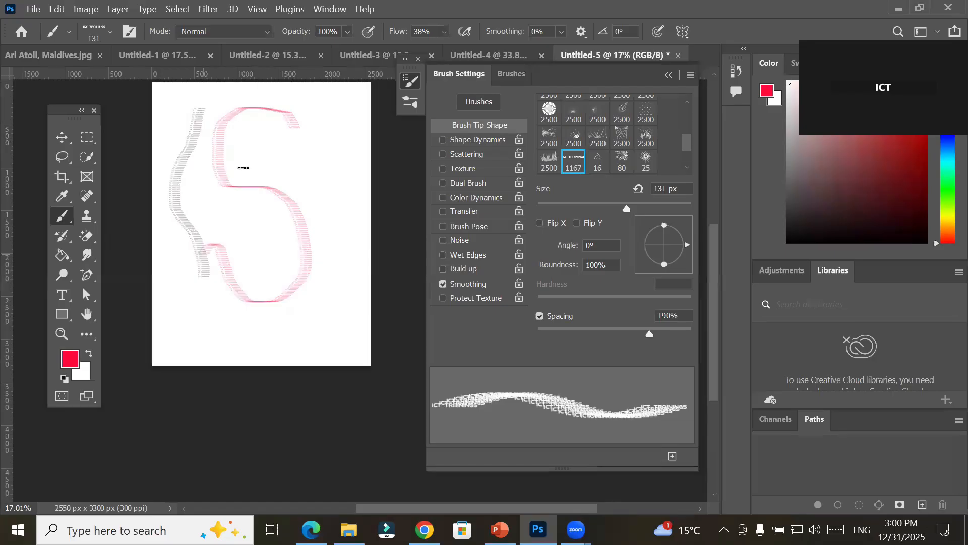
key("z")
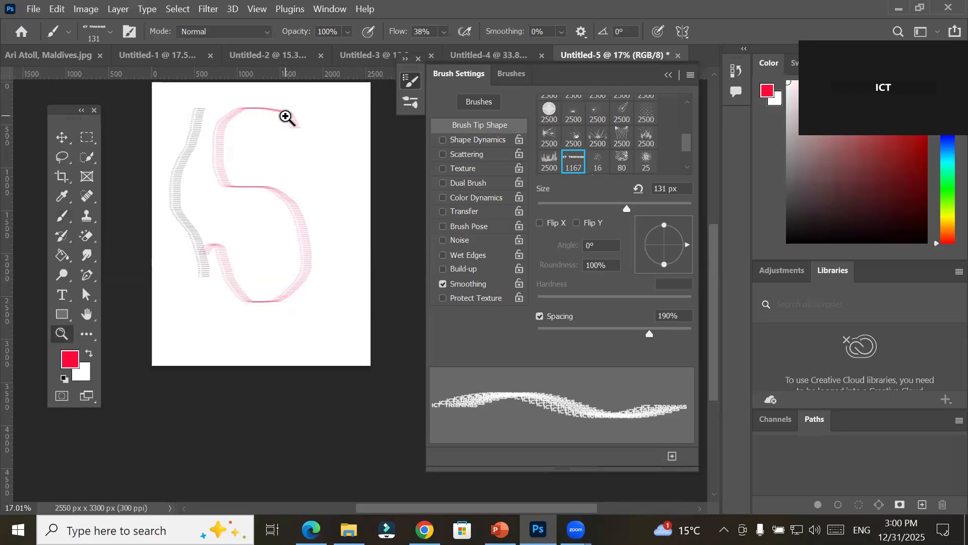
left_click_drag(286, 118, 301, 144)
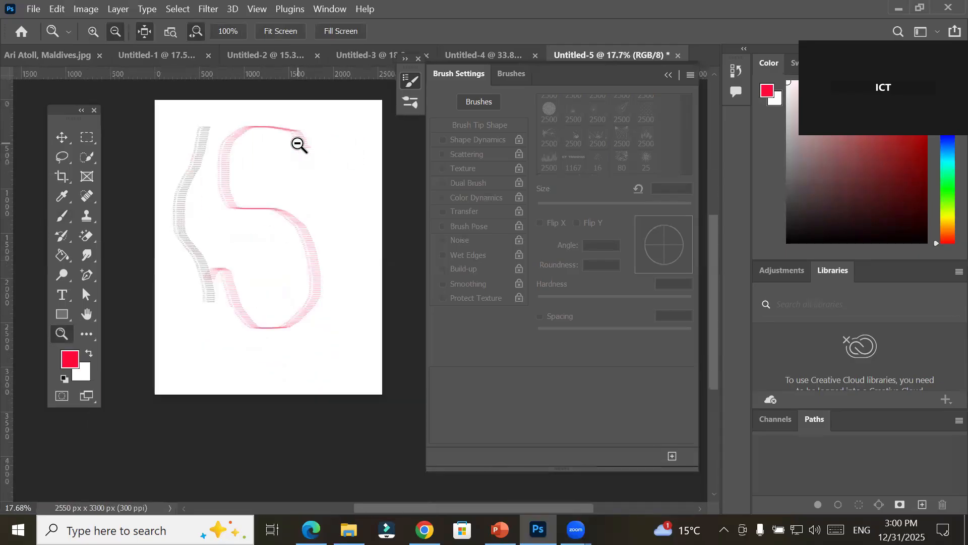
Undo the wavy and S-shaped brush strokes and collapse the Brush Settings panel
key("ctrl+z")
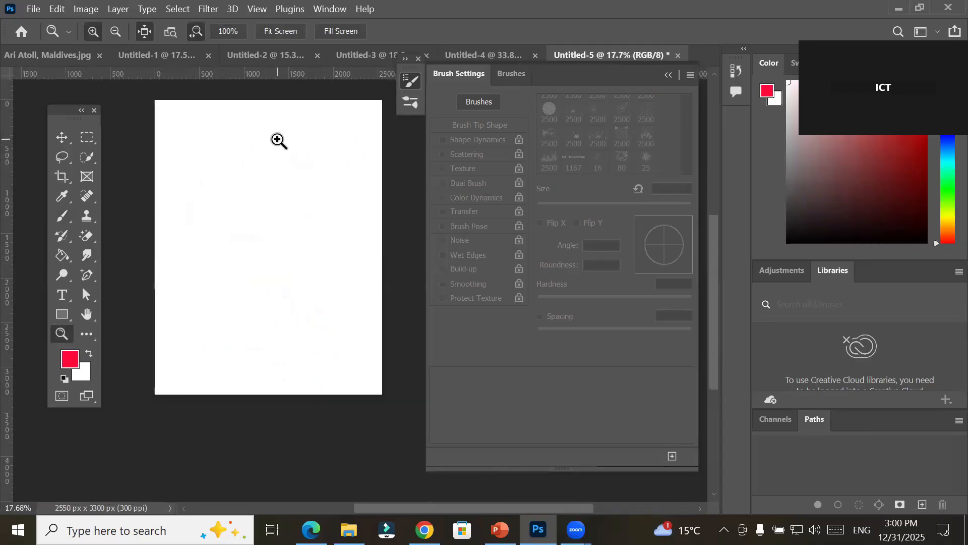
left_click(468, 75)
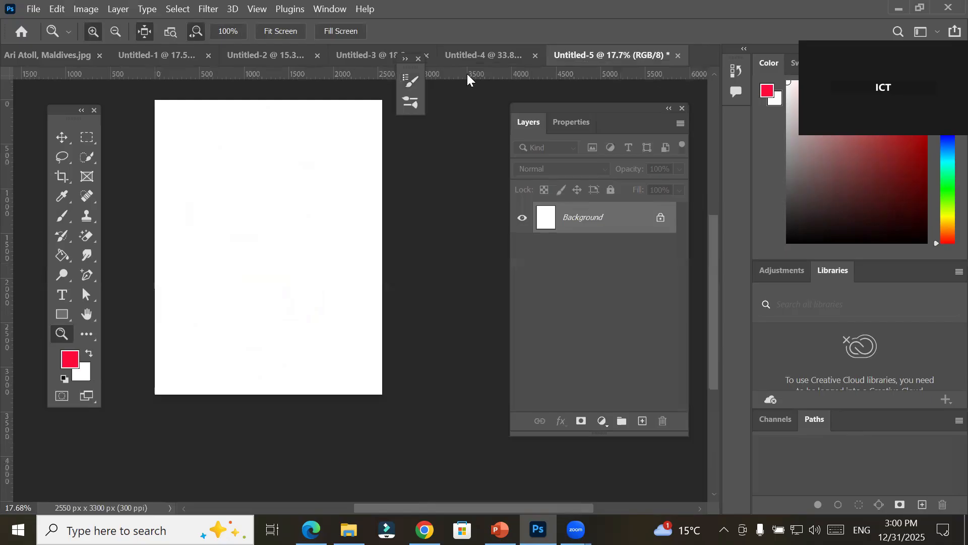
Select the 2500 px radial laser brush and try it with 73% spacing and a shape dynamics size jitter of 63%
left_click(411, 104)
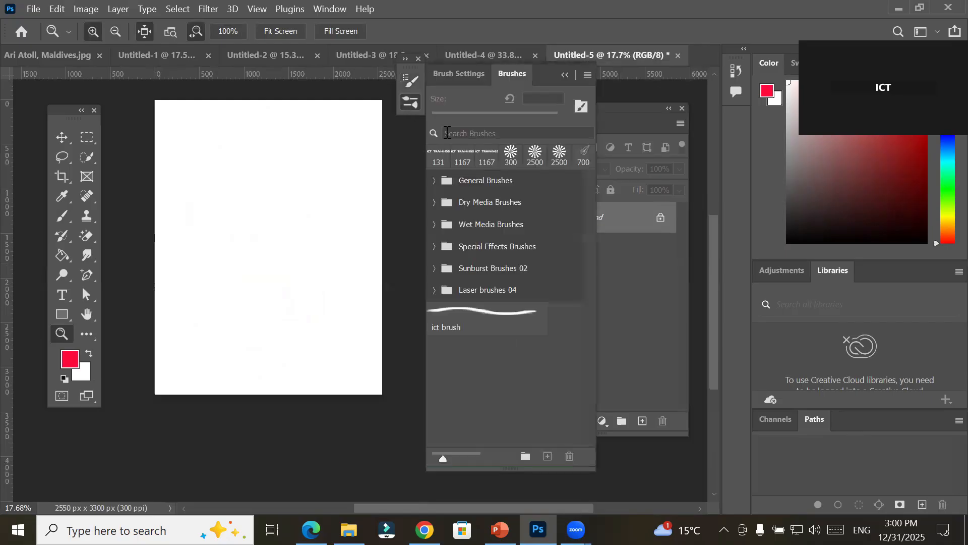
left_click(466, 75)
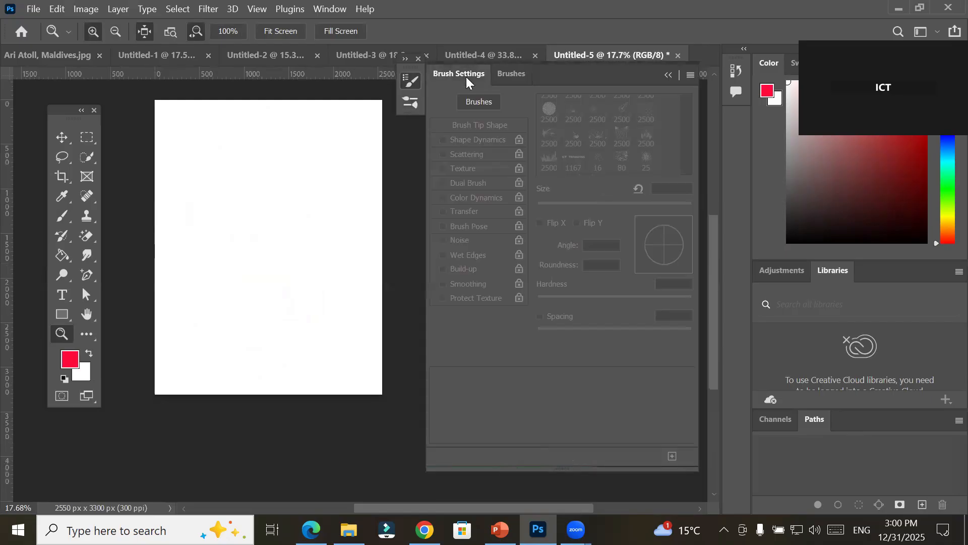
left_click(512, 76)
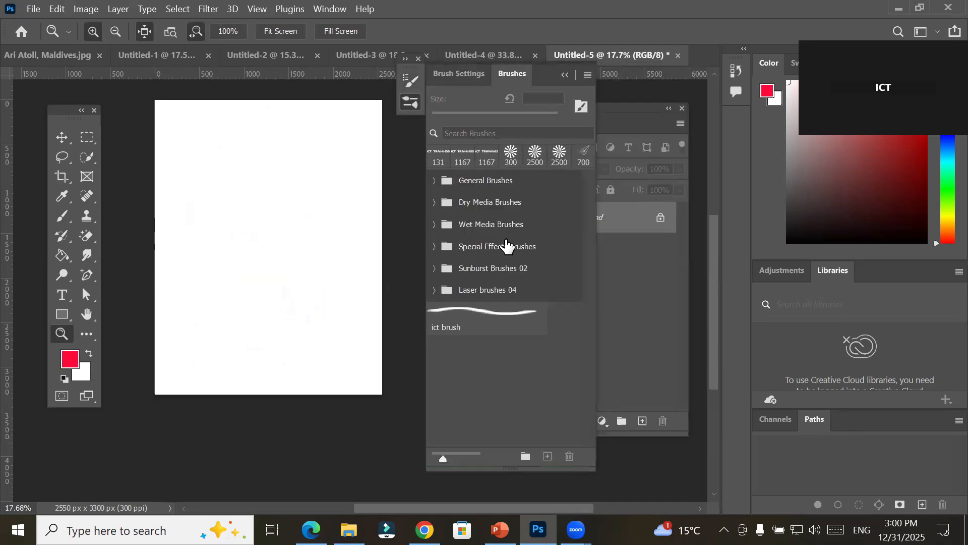
left_click(536, 158)
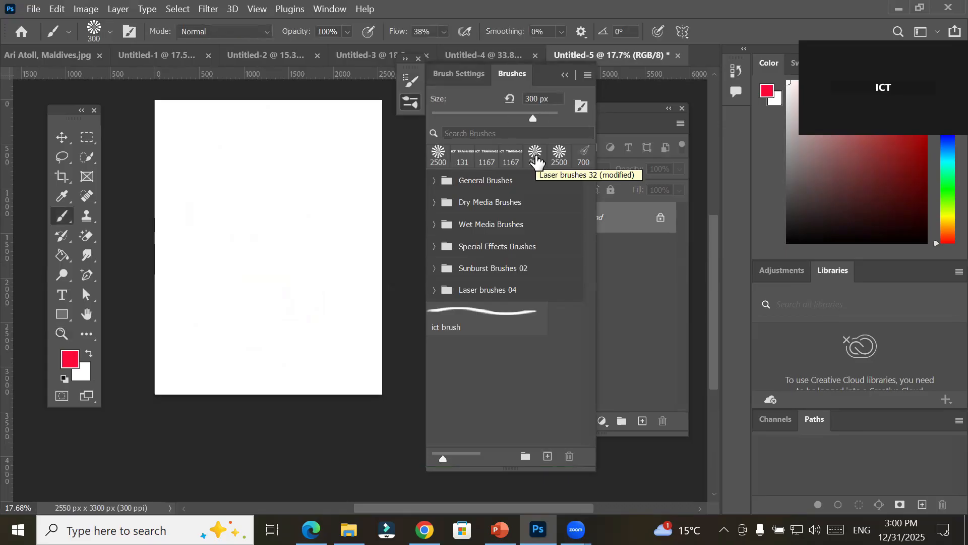
left_click(463, 74)
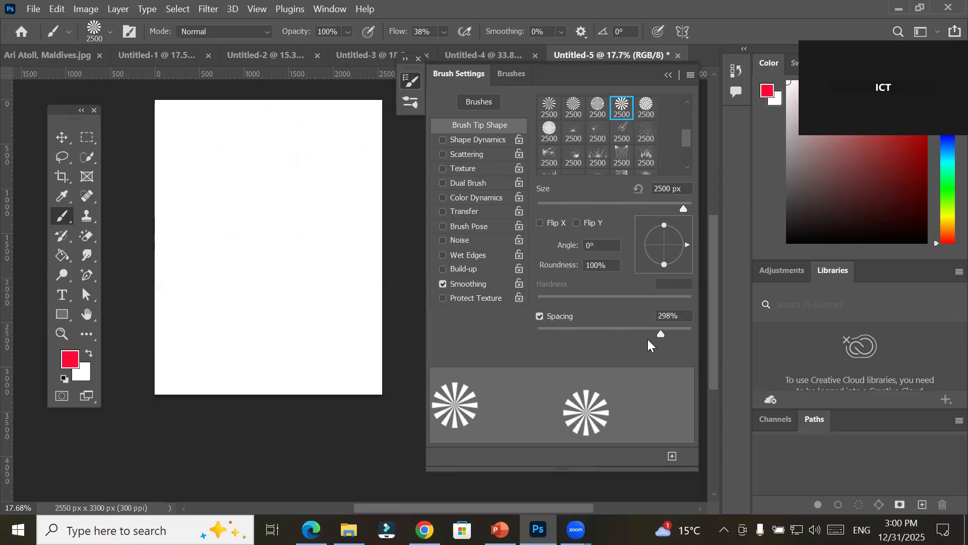
left_click_drag(661, 334, 594, 334)
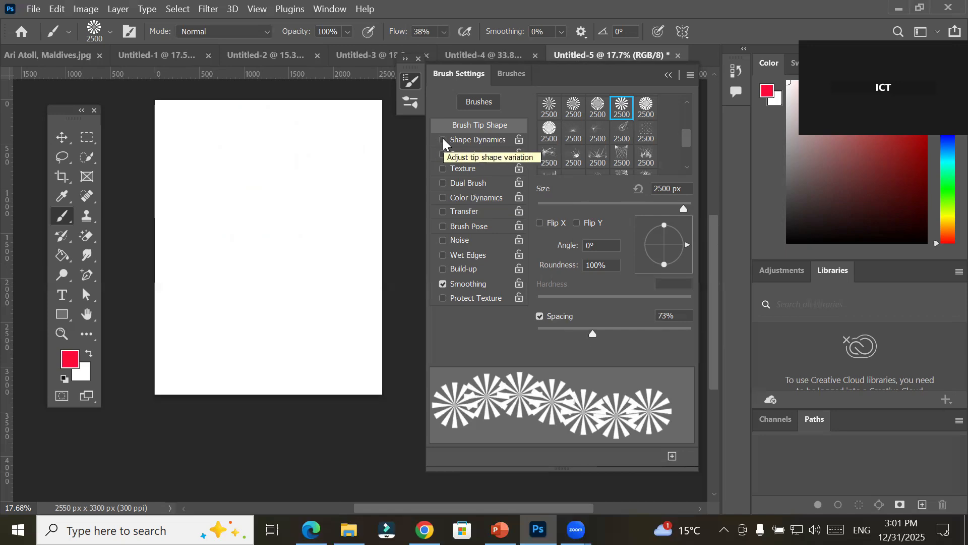
left_click(464, 140)
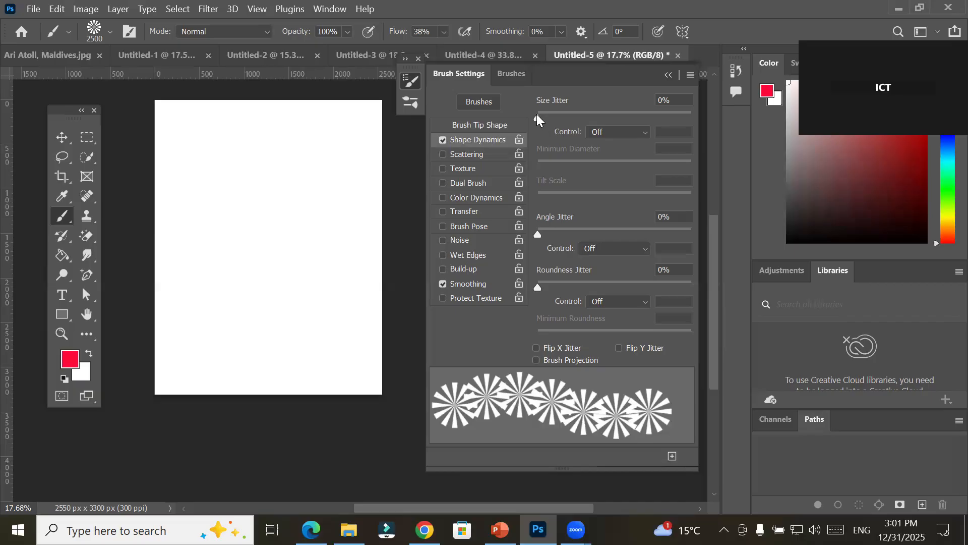
left_click_drag(537, 115, 635, 121)
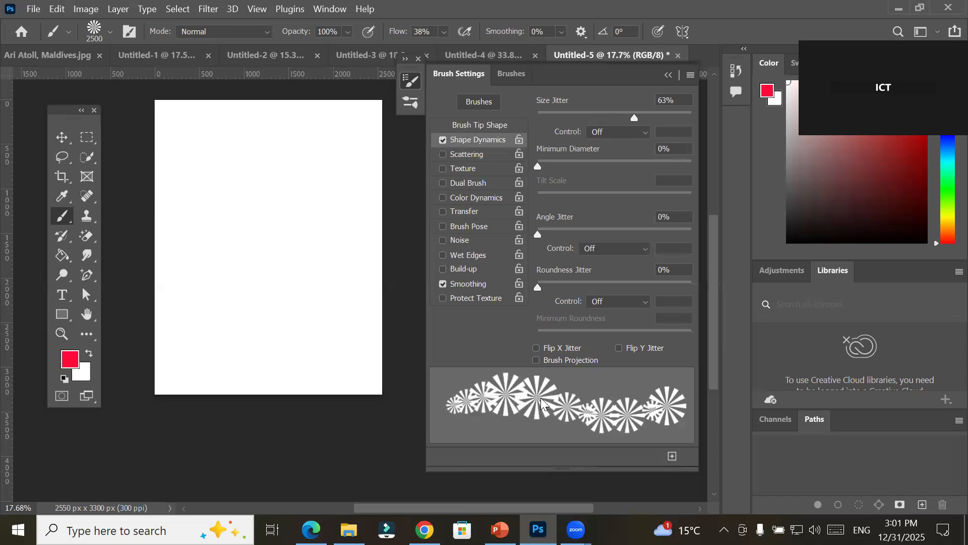
Give the ict brush shape dynamics with 45% size jitter, 36% minimum diameter, 49% angle jitter and 12% roundness jitter
left_click(503, 73)
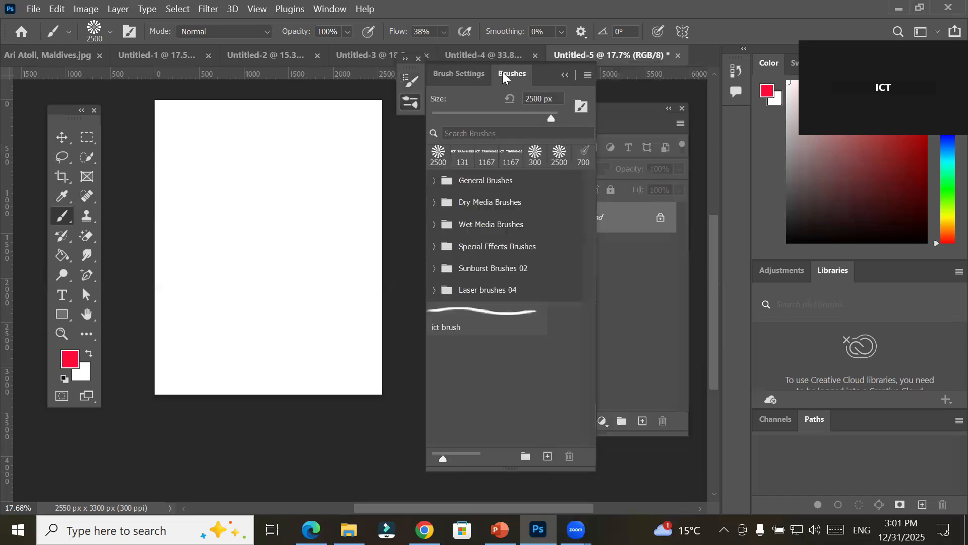
left_click(501, 315)
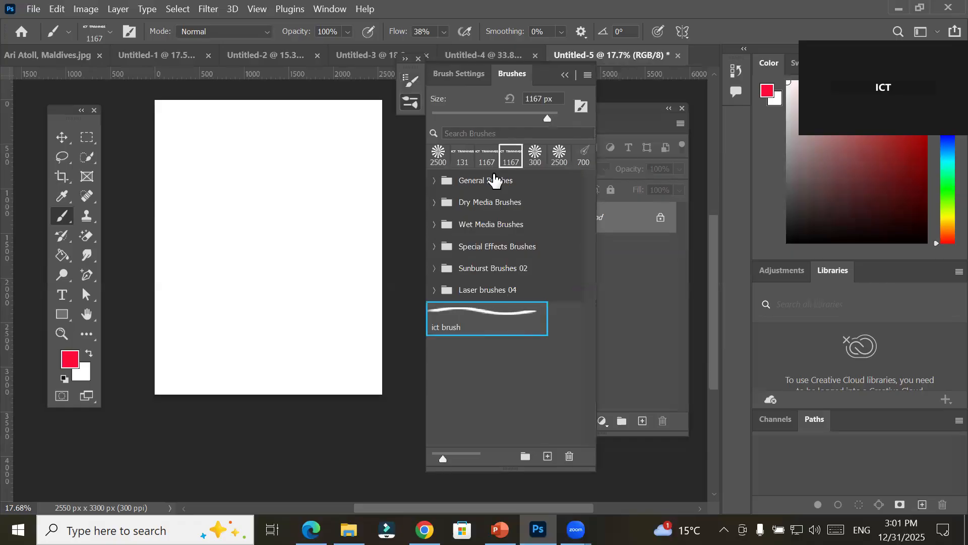
left_click(456, 77)
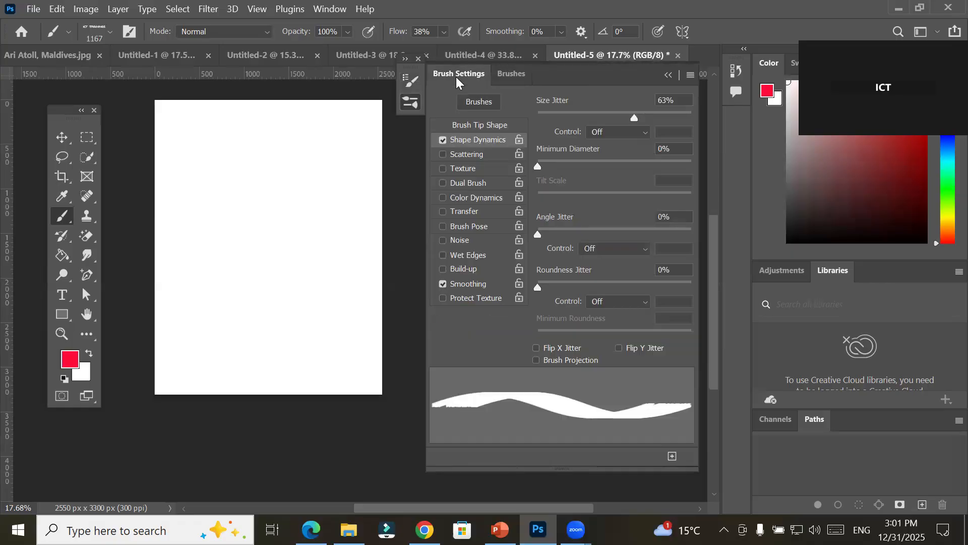
left_click(451, 140)
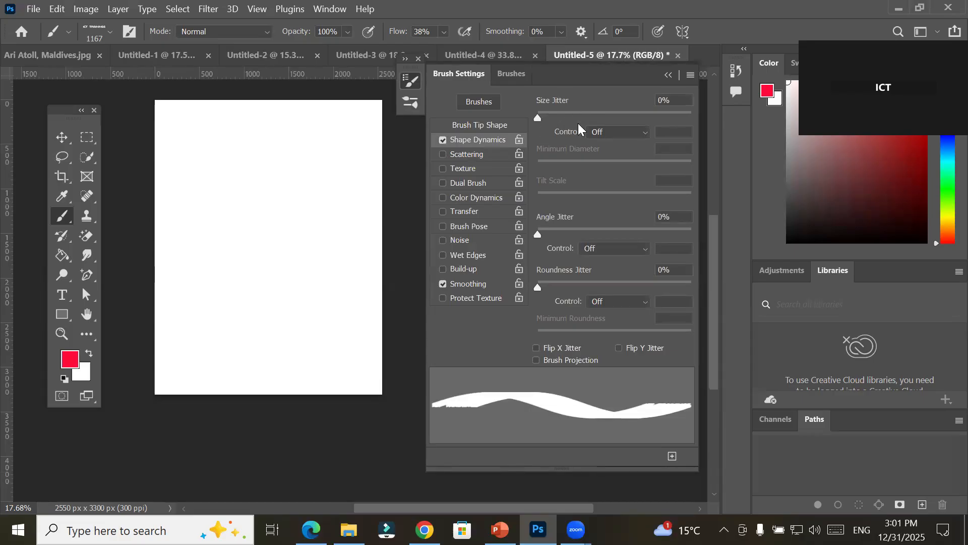
mouse_move(538, 119)
left_mouse_down()
mouse_move(618, 119)
mouse_move(607, 123)
left_mouse_up()
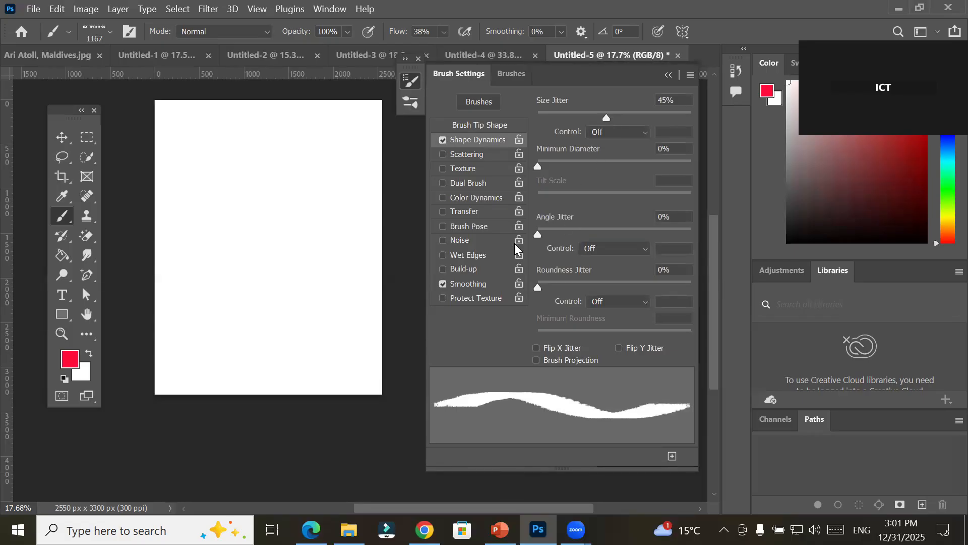
left_click_drag(538, 167, 593, 166)
left_click_drag(539, 233, 615, 232)
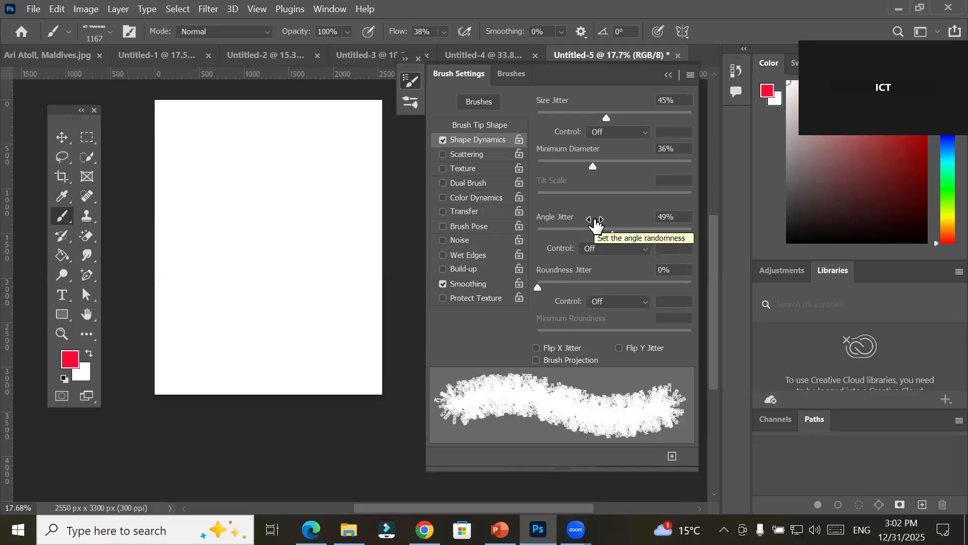
left_click_drag(537, 287, 555, 287)
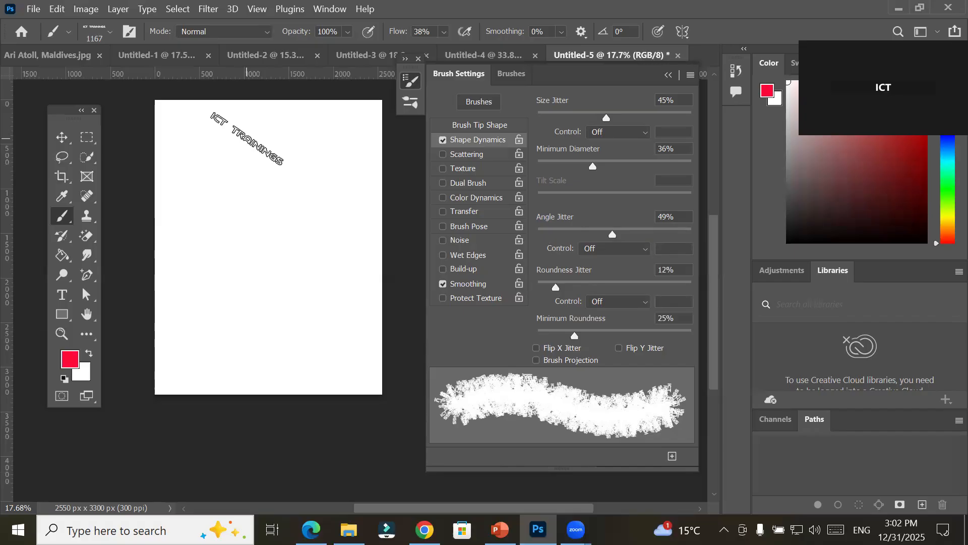
Stamp the red ict brush as single impressions scattered all over the blank page
left_click(247, 140)
left_click(228, 162)
left_click(244, 246)
left_click(315, 295)
left_click(334, 190)
left_click(330, 111)
left_click(247, 315)
left_click(178, 236)
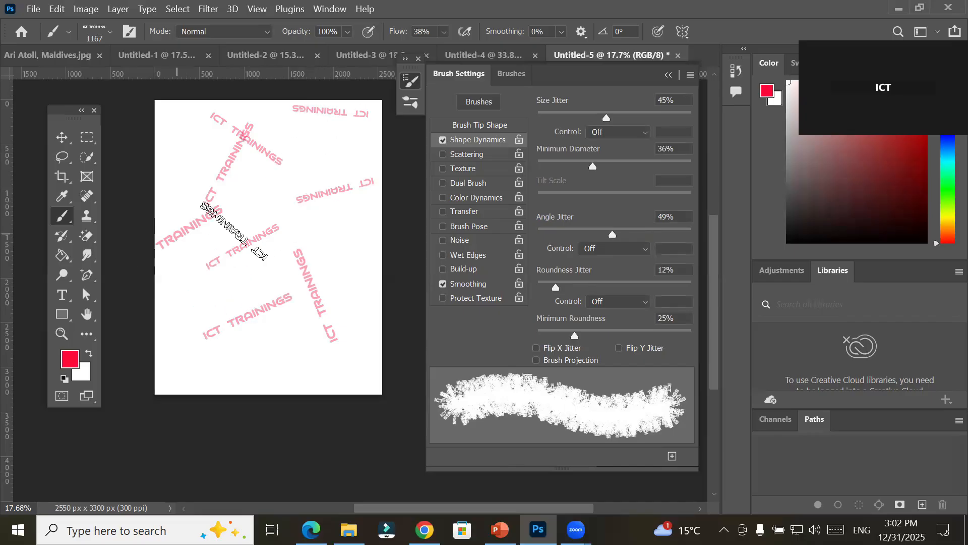
left_click(327, 257)
left_click(361, 343)
left_click(265, 353)
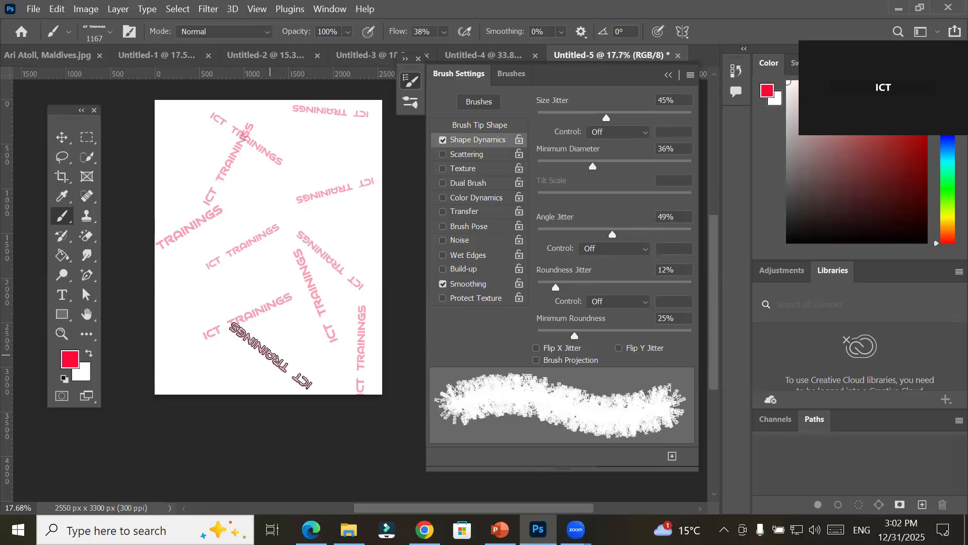
left_click(223, 277)
left_click(245, 222)
left_click(353, 134)
left_click(190, 138)
left_click(328, 229)
left_click(323, 316)
left_click(308, 326)
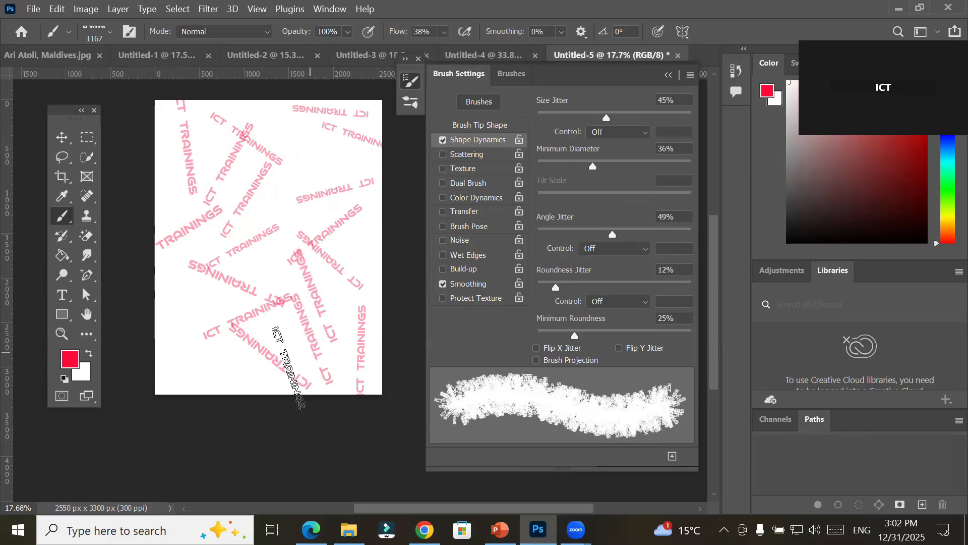
left_click(193, 335)
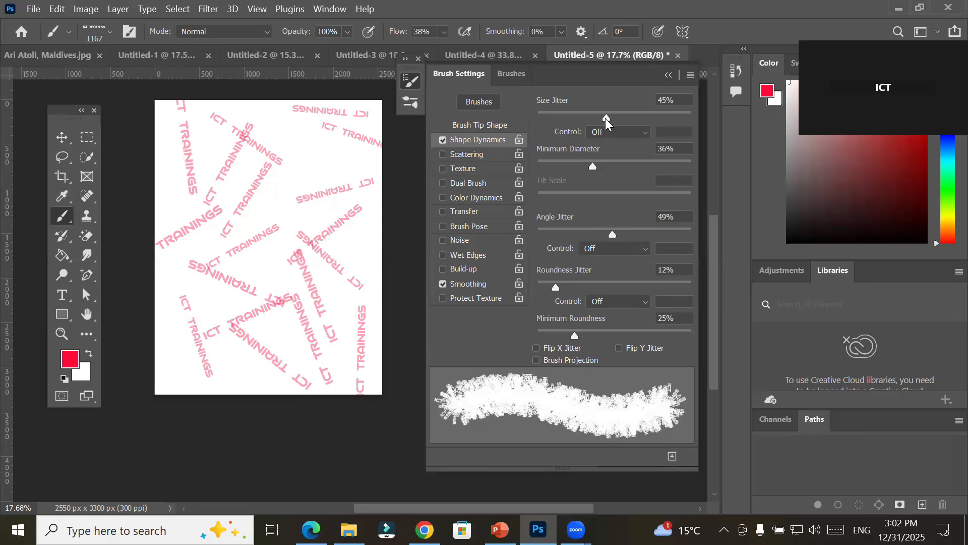
Raise the ict brush's size jitter to 99% and fill the gaps on the page with more stamps
left_click_drag(632, 120, 691, 119)
left_click(306, 153)
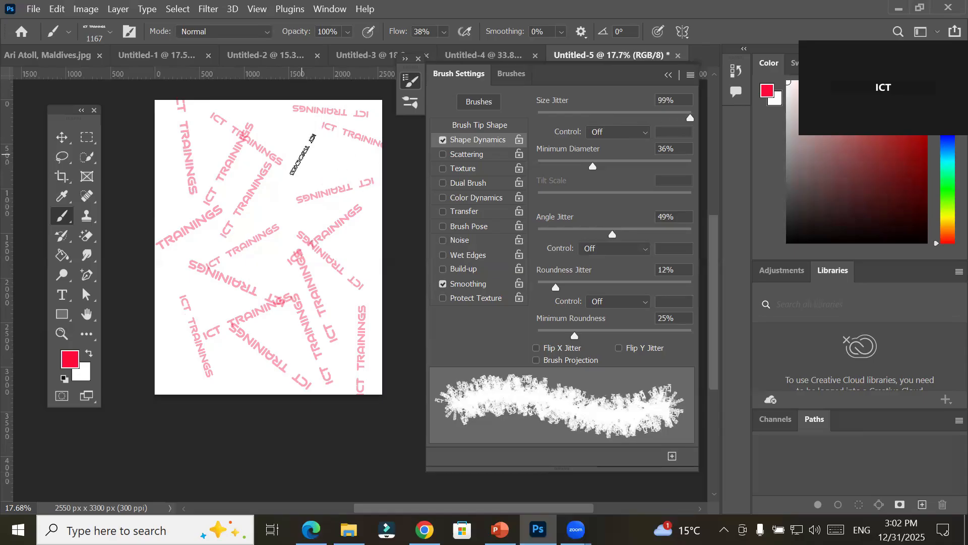
left_click(290, 193)
left_click(291, 220)
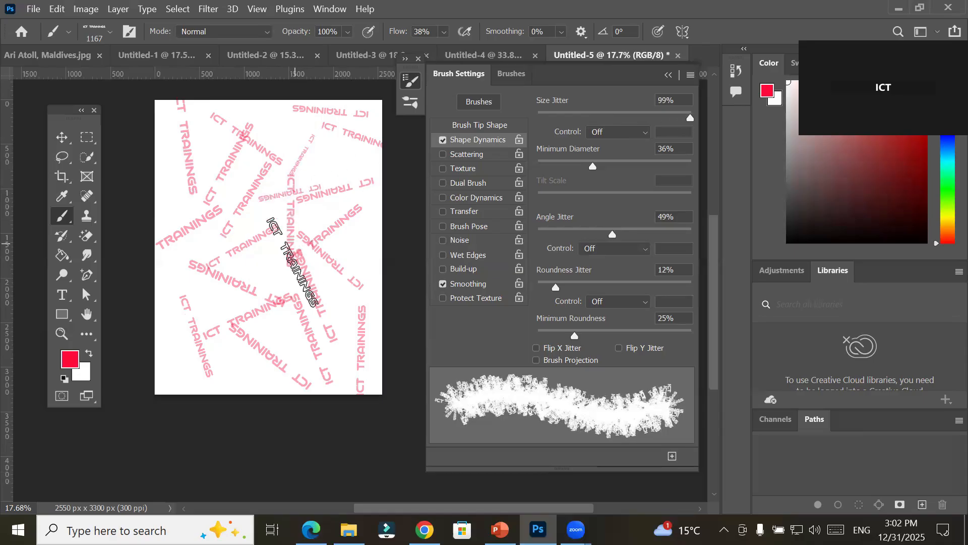
left_click(291, 275)
left_click(241, 318)
left_click(235, 371)
left_click(185, 359)
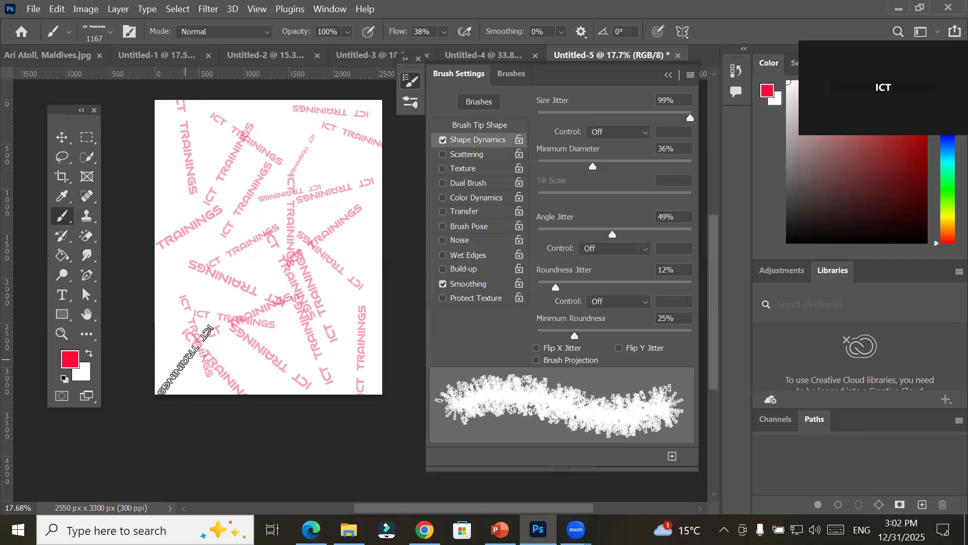
left_click(177, 302)
left_click(189, 248)
left_click(185, 159)
left_click(255, 124)
left_click(342, 148)
left_click(346, 189)
left_click(346, 189)
left_click(372, 240)
left_click(328, 312)
left_click(357, 307)
left_click(352, 255)
left_click(275, 272)
left_click(248, 205)
left_click(201, 177)
left_click(164, 198)
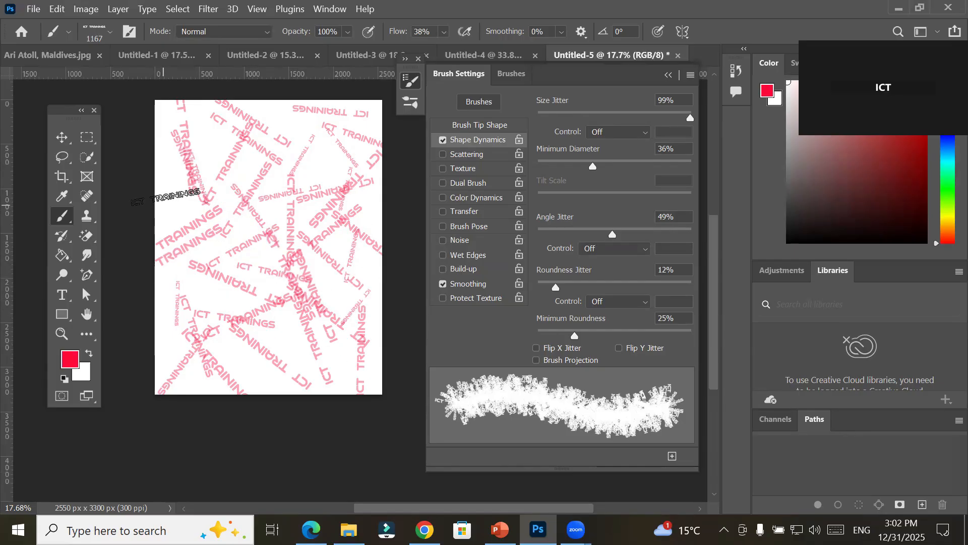
left_click(181, 306)
left_click(162, 330)
left_click(286, 392)
left_click(283, 159)
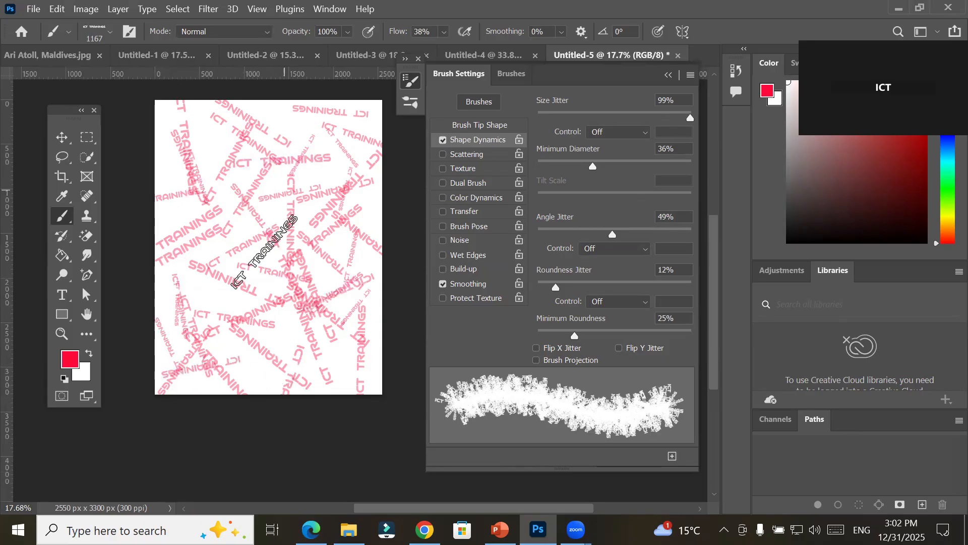
left_click(264, 251)
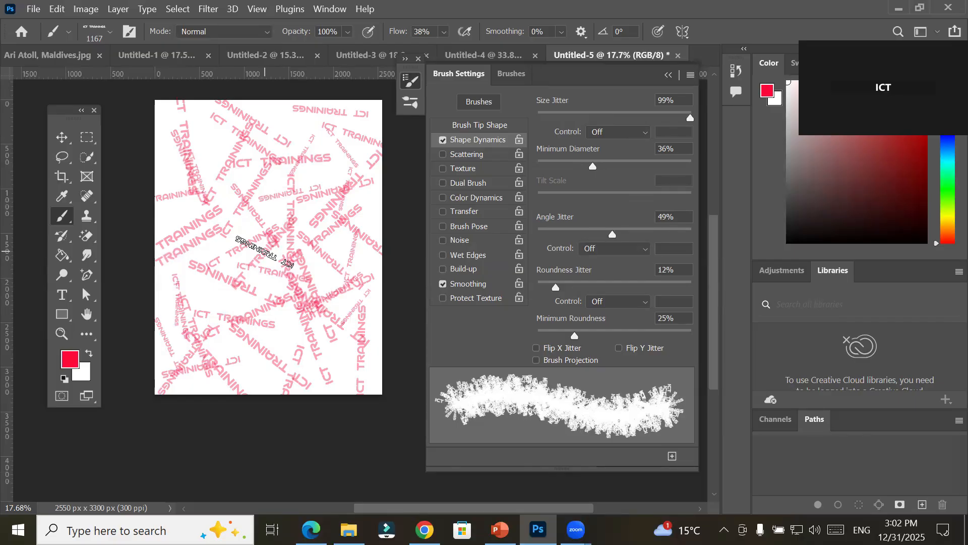
Enable color dynamics with 45% foreground/background jitter and set the background color to blue 3022eb
left_click(478, 198)
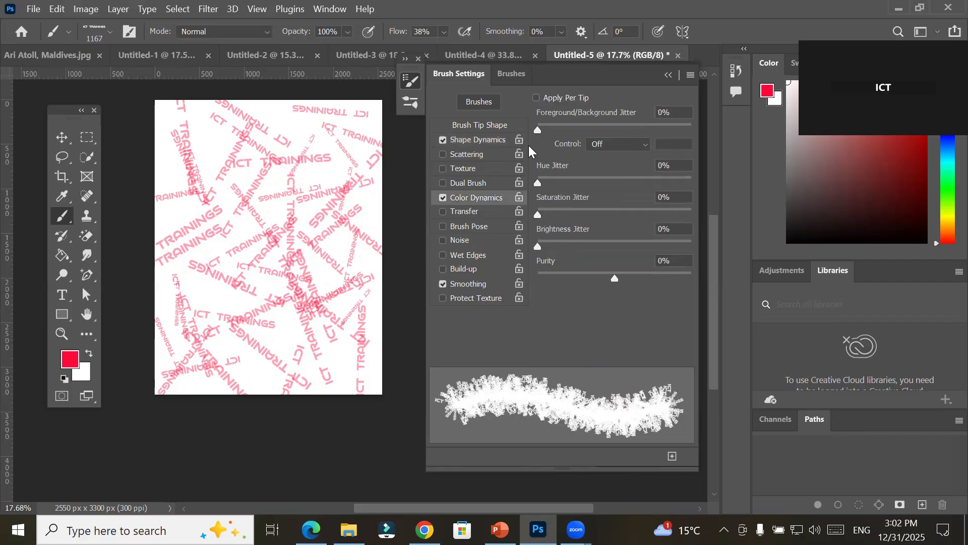
left_click_drag(539, 131, 603, 130)
left_click(82, 374)
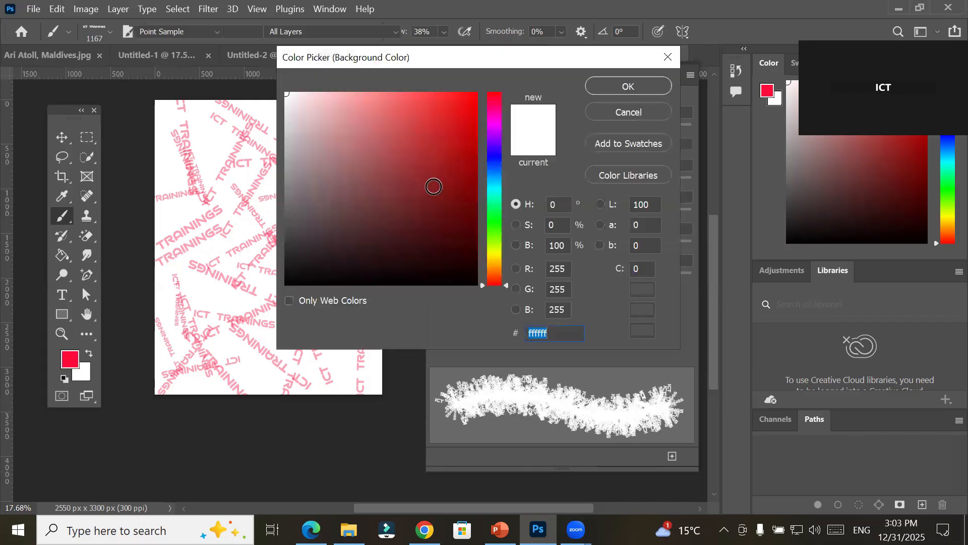
left_click(493, 154)
left_click(451, 108)
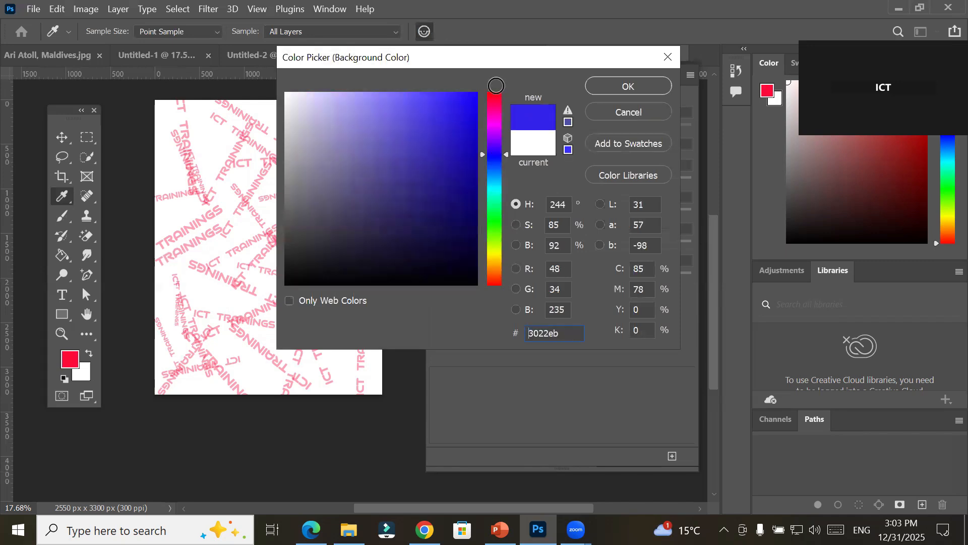
left_click(628, 86)
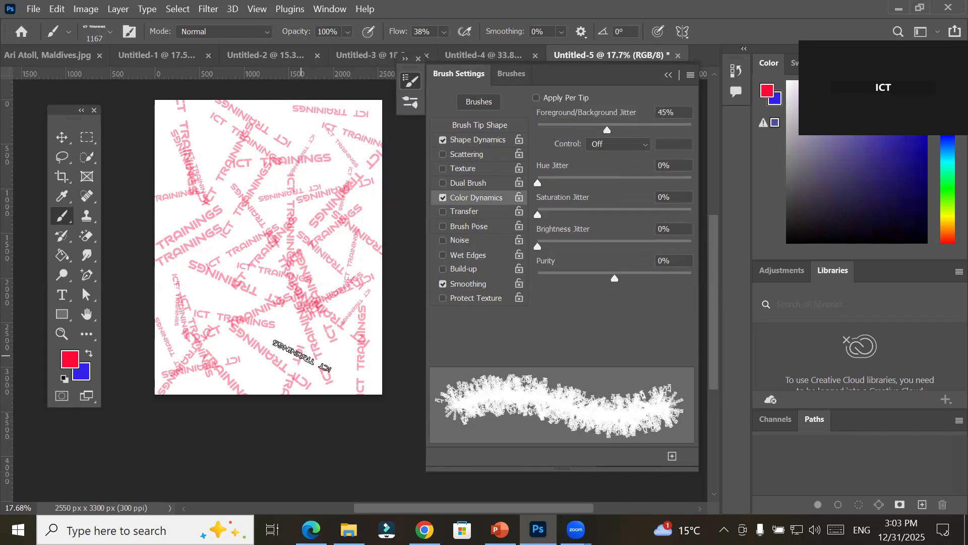
Create a new blank document from the recent Letter preset, 8.5 x 11 in at 300 ppi
left_click(34, 9)
left_click(42, 27)
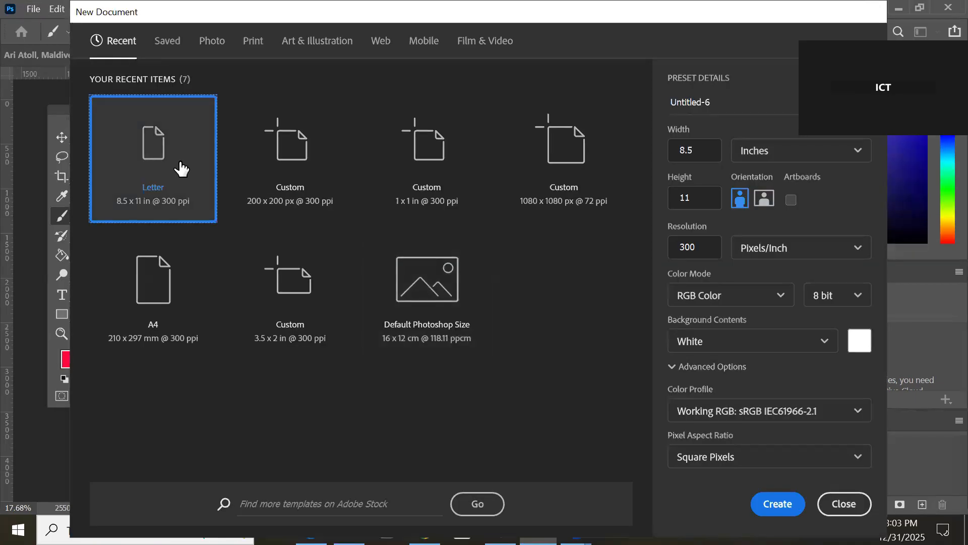
double_click(180, 168)
Scatter ict brush stamps with 45% foreground/background jitter over the visible part of the new Letter page
left_click(258, 118)
left_click(241, 171)
left_click(230, 246)
left_click(233, 340)
left_click(304, 419)
left_click(326, 270)
left_click(357, 179)
left_click(369, 285)
left_click(297, 277)
left_click(291, 177)
left_click(383, 229)
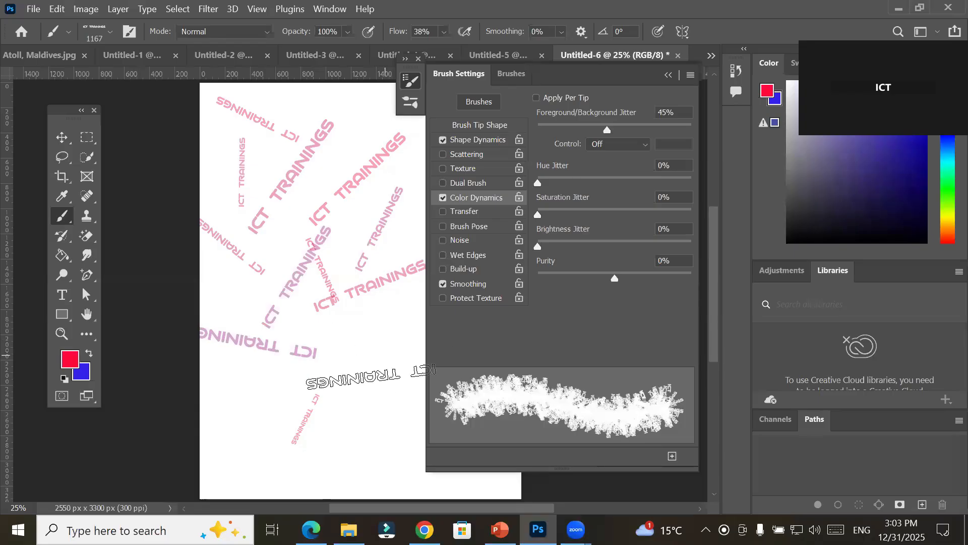
left_click(384, 360)
left_click(339, 433)
left_click(253, 396)
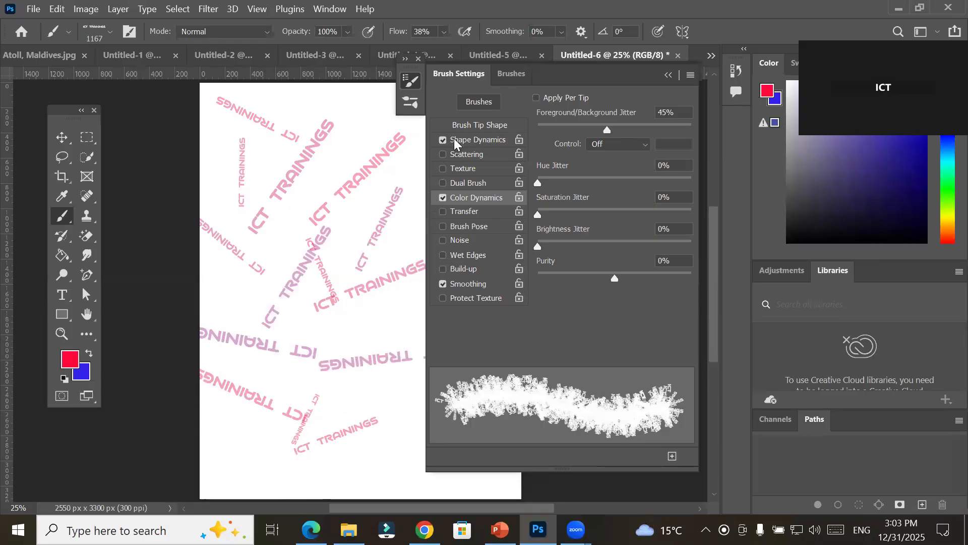
Raise the foreground/background jitter to 100% and add more ict brush stamps among the existing ones on the page
left_click(476, 140)
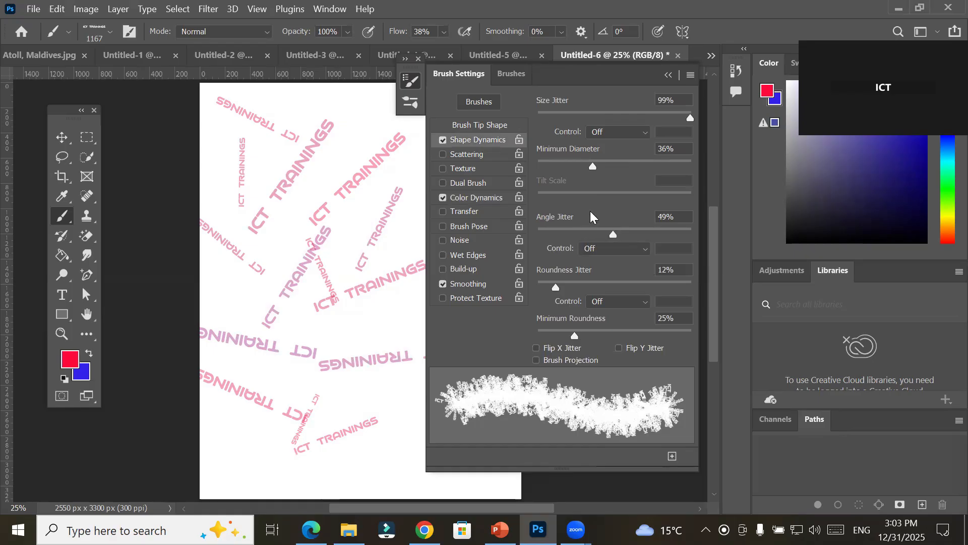
left_click(466, 198)
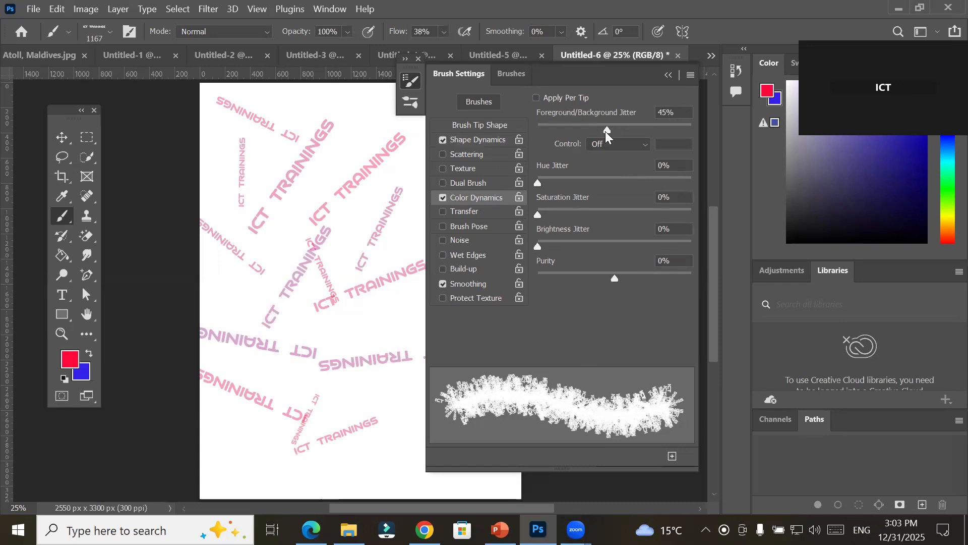
left_click(335, 151)
left_click(284, 236)
left_click(243, 282)
left_click(346, 344)
left_click(352, 399)
left_click(260, 383)
left_click(396, 272)
left_click(315, 236)
left_click(290, 151)
left_click(259, 109)
left_click(217, 194)
left_click(370, 280)
left_click(381, 389)
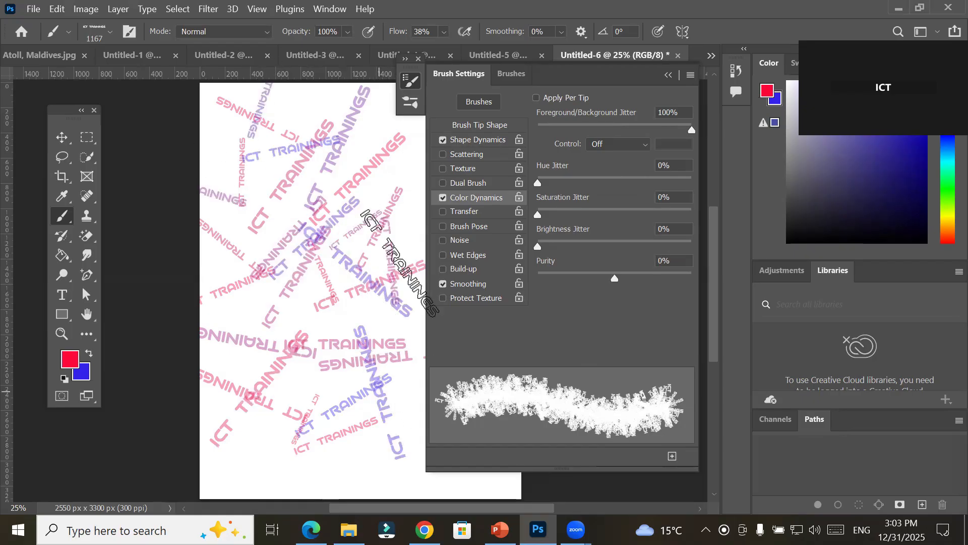
Fill the gaps in the upper, middle and lower parts of the Letter page with further ict brush stamps in varied colors
left_click(398, 207)
left_click(295, 309)
left_click(267, 315)
left_click(222, 319)
left_click(322, 389)
left_click(267, 380)
left_click(239, 374)
left_click(348, 287)
left_click(347, 204)
left_click(294, 149)
left_click(263, 110)
left_click(310, 115)
left_click(414, 127)
left_click(382, 126)
left_click(393, 189)
left_click(259, 207)
left_click(249, 146)
left_click(231, 143)
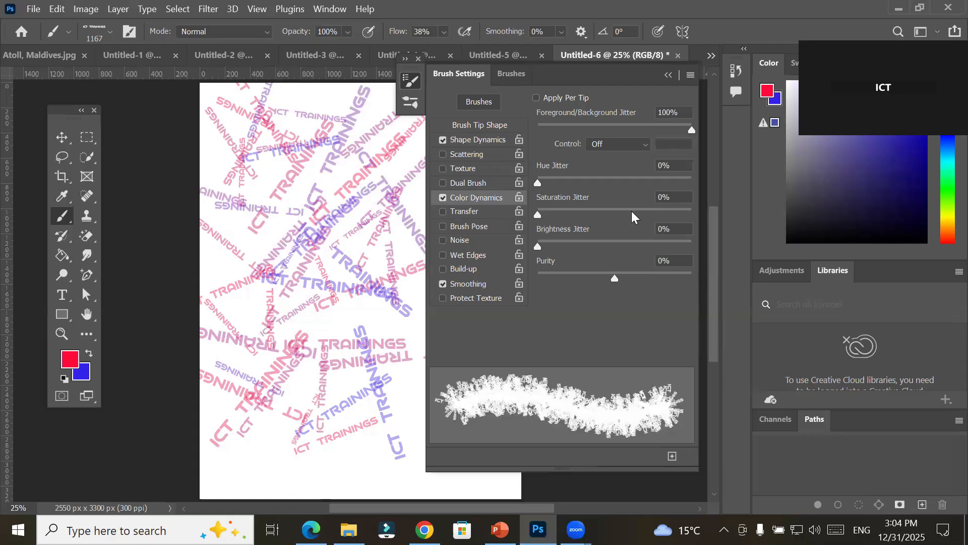
Enable Apply Per Tip in the color dynamics and create another blank Letter document, 8.5 x 11 in at 300 ppi
left_click(539, 100)
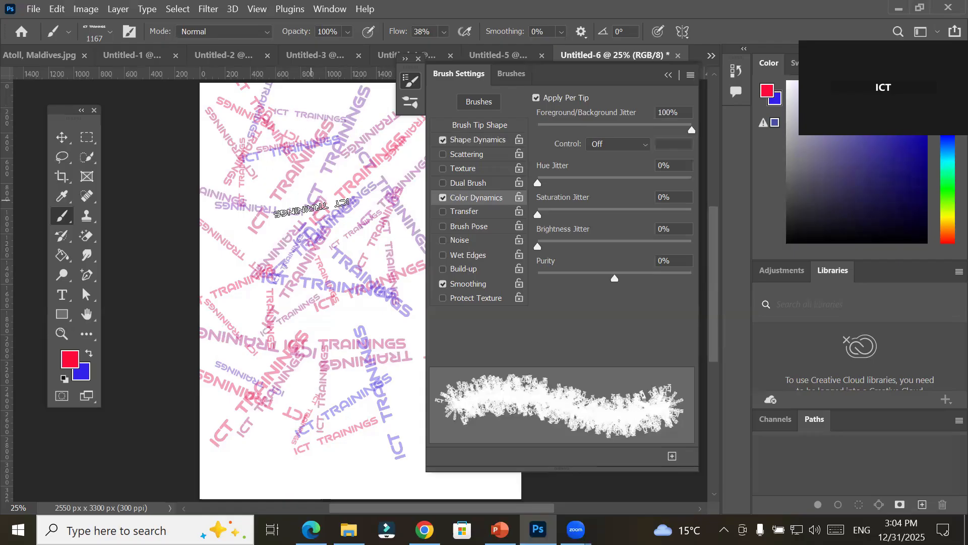
left_click(32, 10)
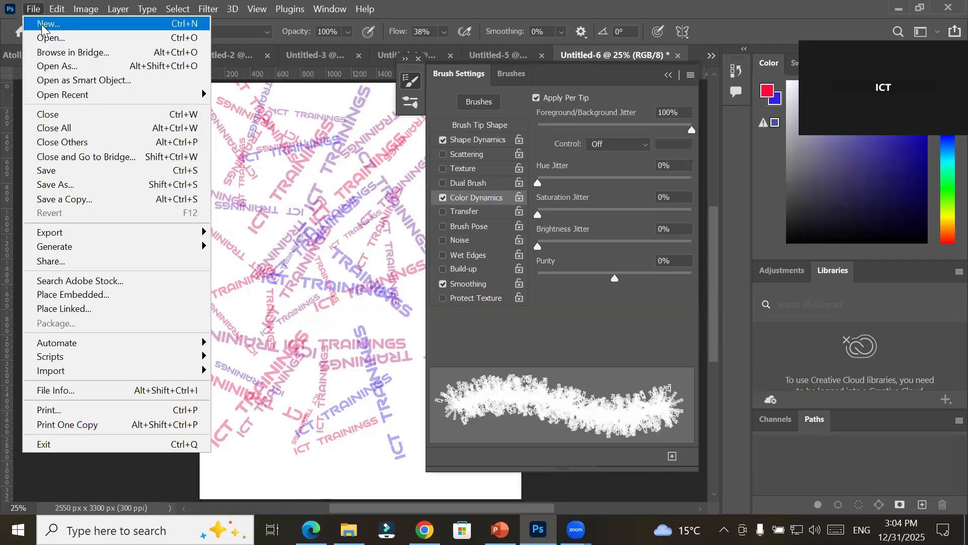
left_click(43, 23)
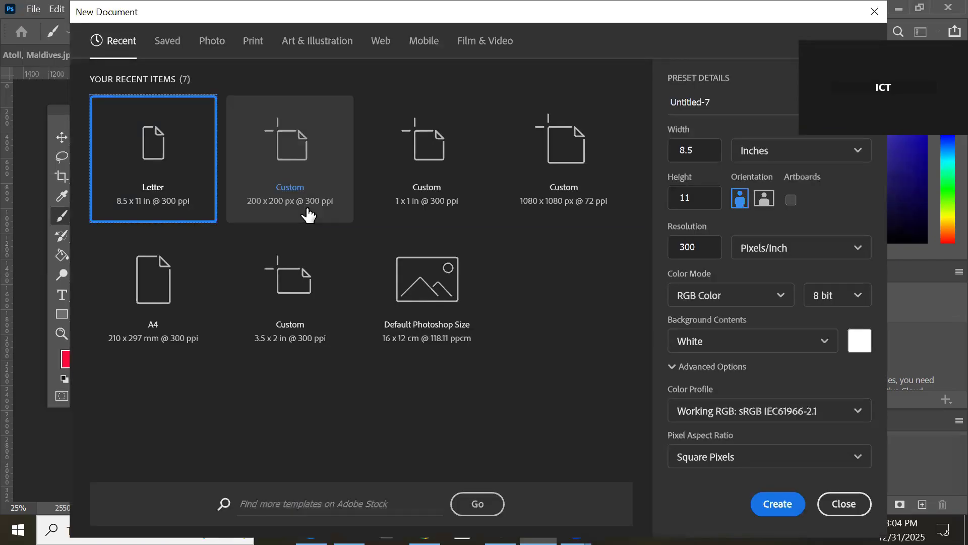
double_click(181, 161)
Try two long vertical ict brush strokes down the new page and undo them
left_click(263, 111)
mouse_move(268, 129)
left_mouse_down()
mouse_move(249, 191)
mouse_move(257, 439)
left_mouse_up()
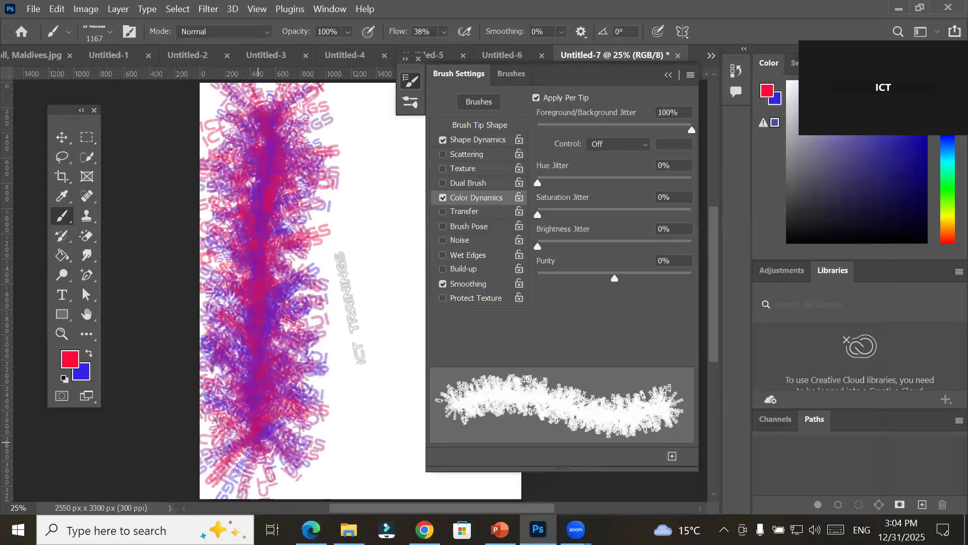
left_click_drag(398, 124, 384, 434)
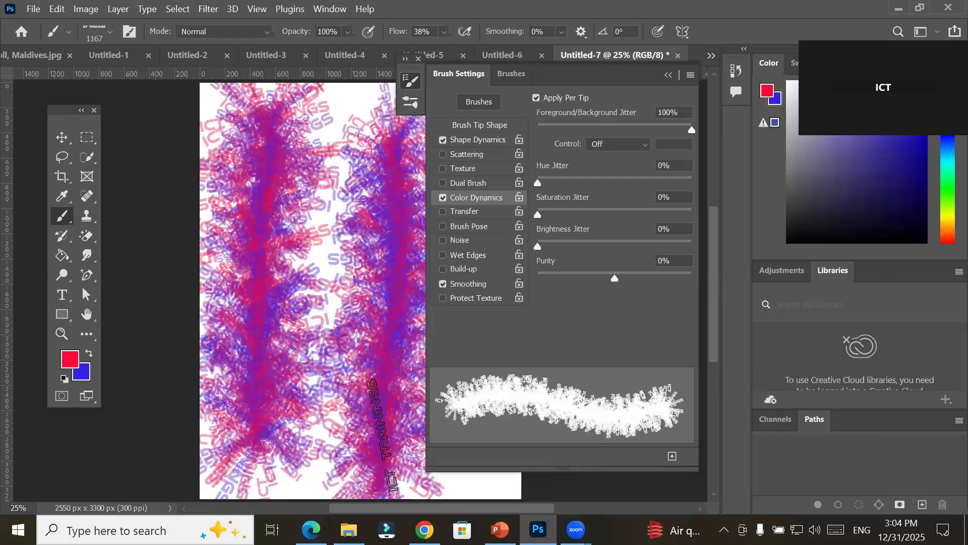
key("ctrl+z")
key("ctrl+z")
key("ctrl+z")
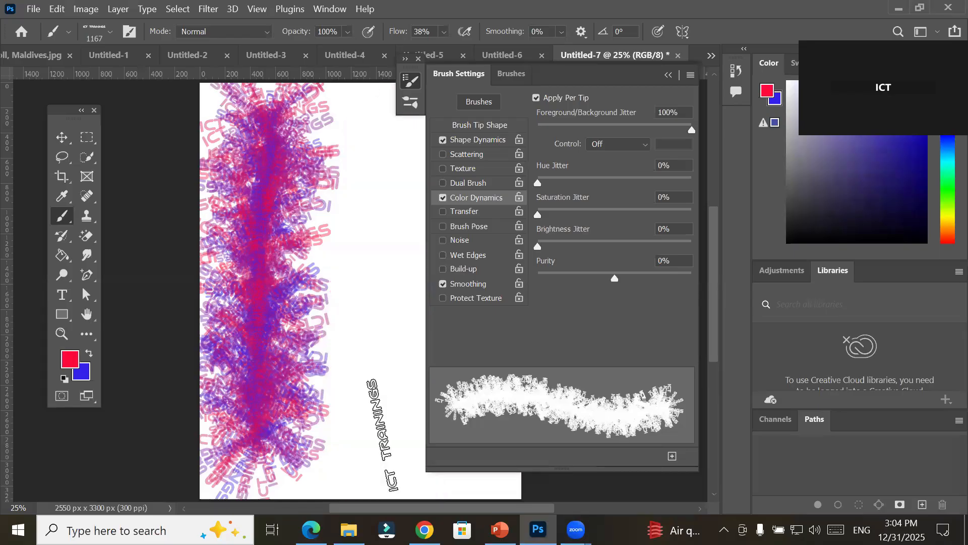
Scatter single ict brush stamps over the visible part of the emptied Letter page
left_click(263, 123)
left_click(282, 180)
left_click(285, 304)
left_click(347, 137)
left_click(341, 270)
left_click(245, 222)
left_click(316, 385)
left_click(366, 339)
left_click(363, 202)
left_click(325, 255)
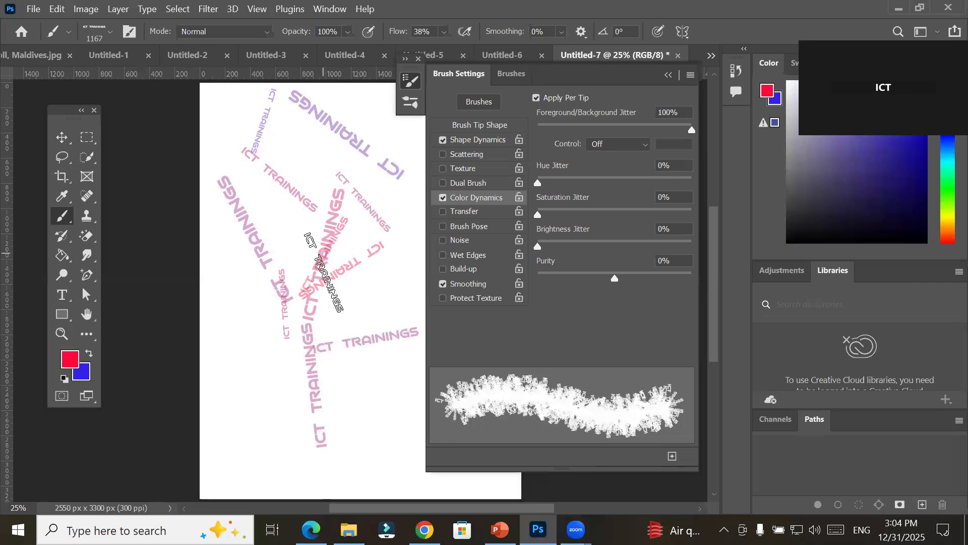
left_click(253, 253)
left_click(237, 384)
left_click(381, 414)
Add more single ict brush stamps between and around the existing ones, out to the page's edges
left_click(398, 255)
left_click(355, 321)
left_click(255, 351)
left_click(252, 320)
left_click(291, 222)
left_click(227, 144)
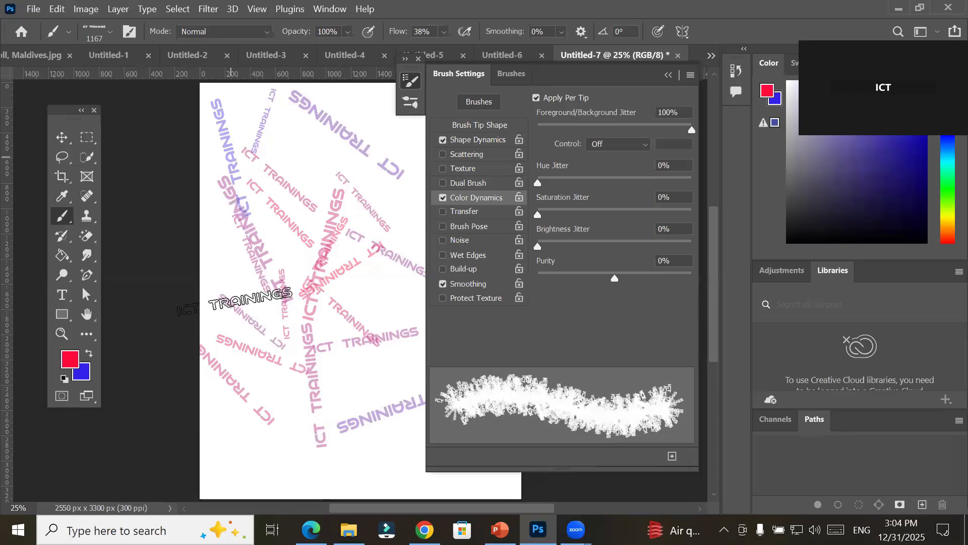
left_click(250, 299)
left_click(346, 389)
left_click(247, 449)
left_click(185, 369)
left_click(202, 410)
left_click(421, 372)
left_click(375, 249)
left_click(376, 170)
left_click(301, 121)
left_click(346, 162)
left_click(403, 188)
Try a long vertical ict brush stroke over the stamps and undo it together with the most recent stamps
mouse_move(308, 101)
left_mouse_down()
mouse_move(302, 283)
mouse_move(323, 454)
left_mouse_up()
mouse_move(348, 530)
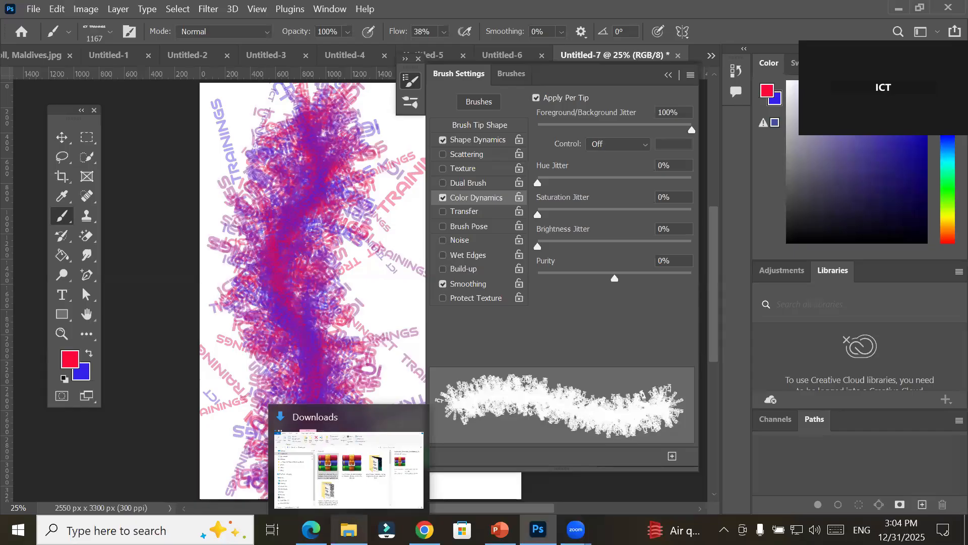
key("ctrl+z")
key("ctrl+z")
key("ctrl+z")
key("ctrl+z")
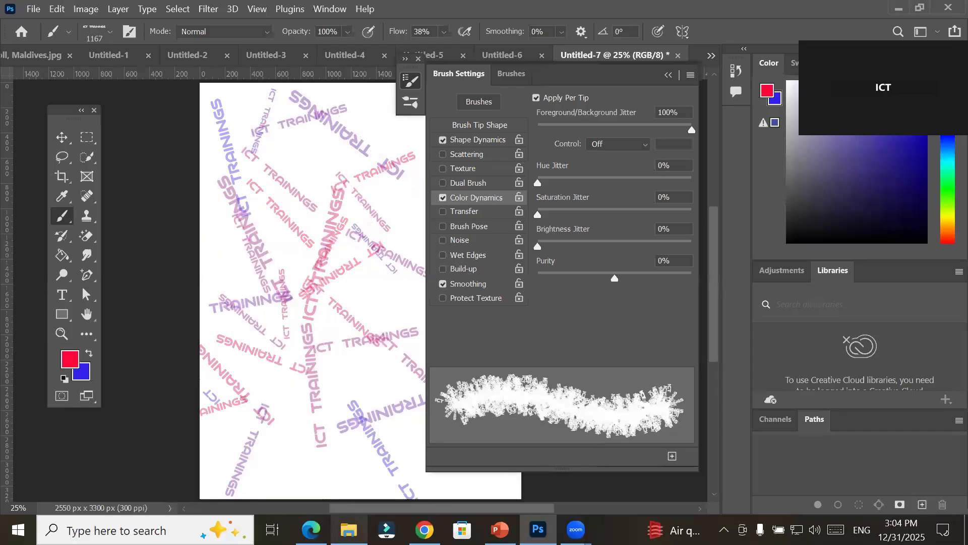
key("ctrl+z")
key("ctrl+z")
key("ctrl+z")
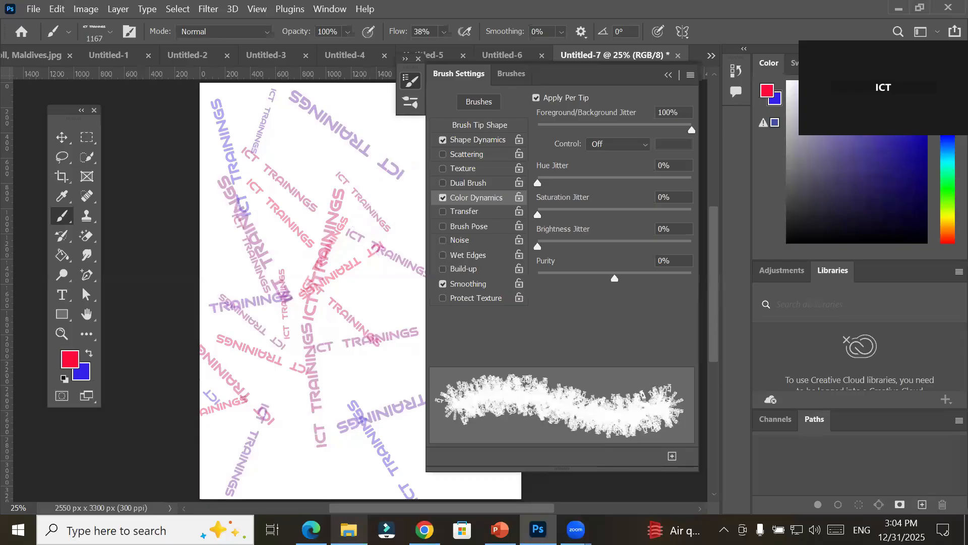
key("ctrl+z")
key("ctrl+z")
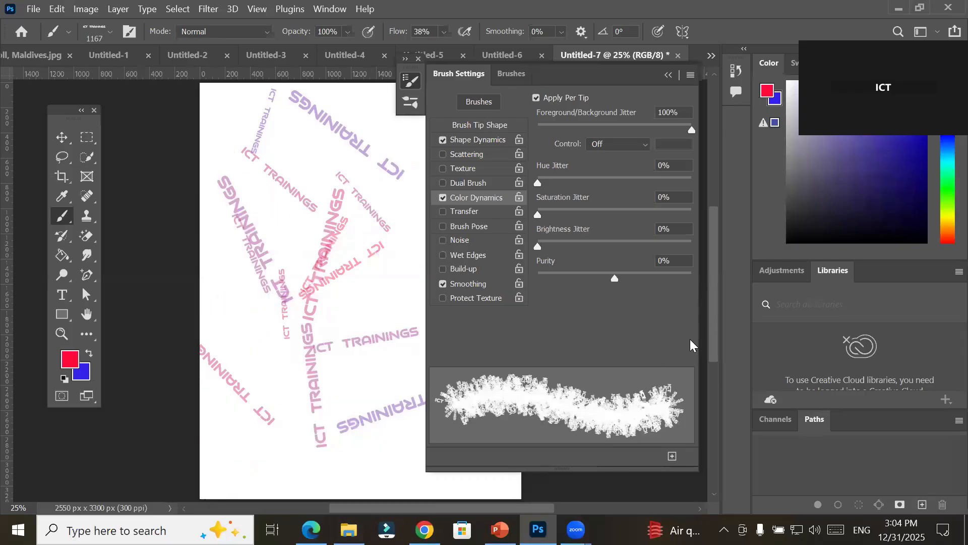
Set the brush tip spacing to 751% and create a new blank Letter document, 8.5 x 11 in at 300 ppi
left_click(477, 126)
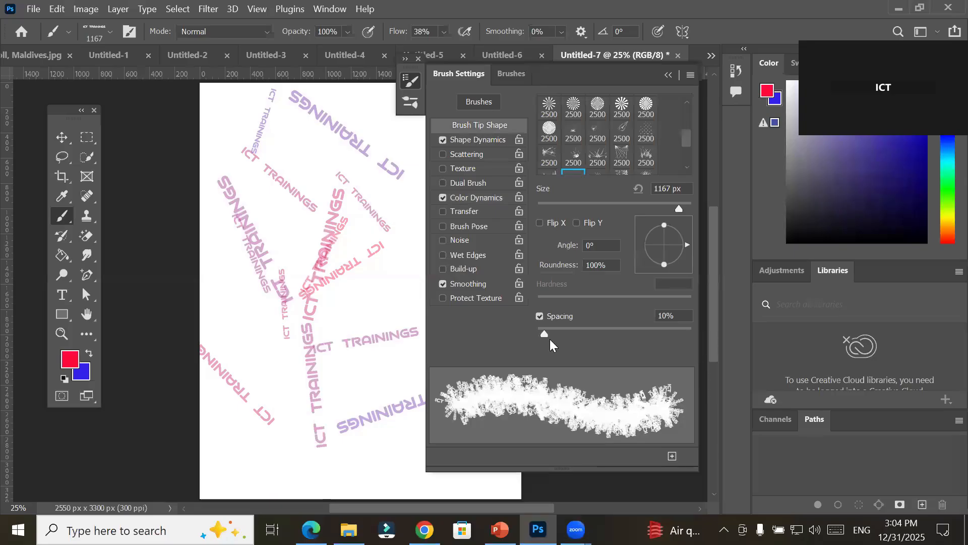
left_click_drag(544, 335, 681, 335)
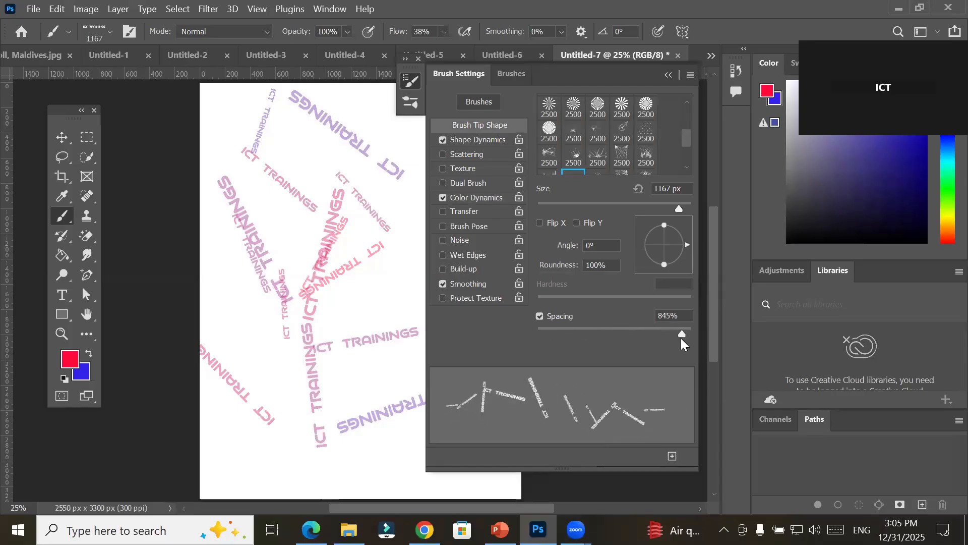
left_click(34, 9)
left_click(44, 26)
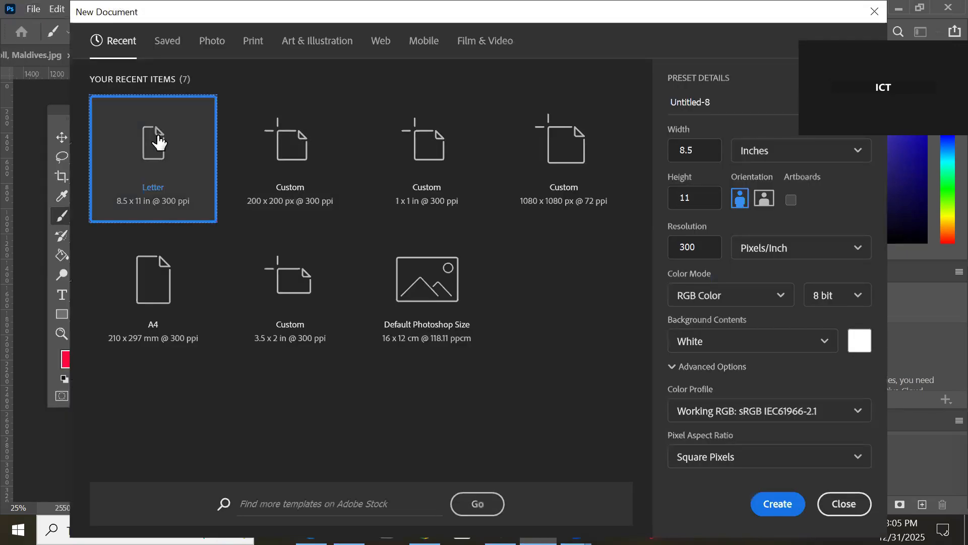
double_click(159, 142)
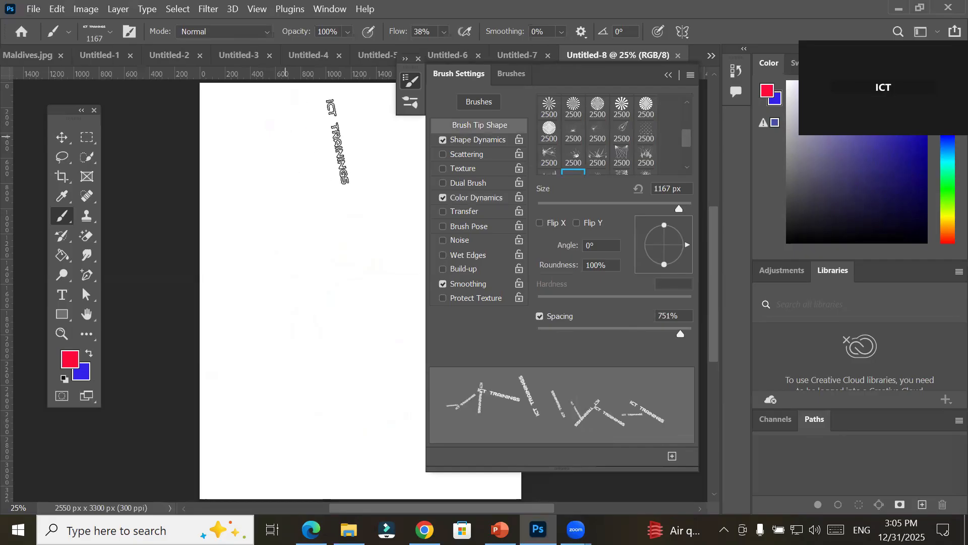
Collapse the brush settings, try covering the whole new page with one continuous ict brush stroke, and undo it
left_click(668, 75)
mouse_move(280, 140)
left_mouse_down()
mouse_move(282, 297)
mouse_move(403, 358)
mouse_move(469, 212)
mouse_move(348, 187)
mouse_move(353, 339)
mouse_move(331, 421)
mouse_move(176, 394)
mouse_move(300, 100)
mouse_move(385, 131)
mouse_move(493, 277)
mouse_move(478, 439)
mouse_move(414, 282)
mouse_move(312, 235)
mouse_move(227, 237)
mouse_move(235, 341)
mouse_move(256, 292)
mouse_move(457, 161)
mouse_move(386, 131)
mouse_move(287, 114)
mouse_move(461, 395)
mouse_move(174, 409)
mouse_move(509, 393)
mouse_move(365, 37)
mouse_move(320, 155)
mouse_move(346, 400)
mouse_move(249, 357)
mouse_move(443, 146)
mouse_move(258, 343)
mouse_move(469, 278)
mouse_move(519, 216)
left_mouse_up()
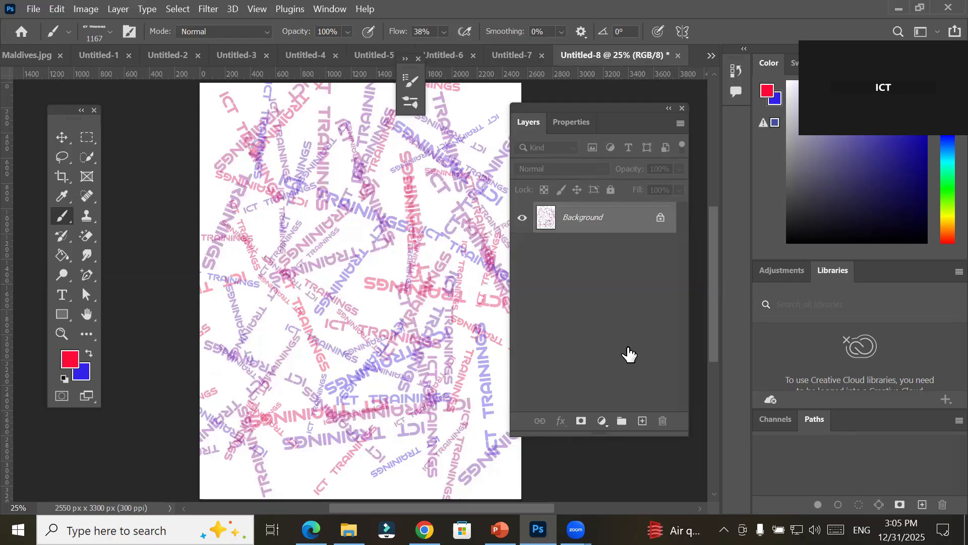
key("ctrl+z")
key("ctrl+z")
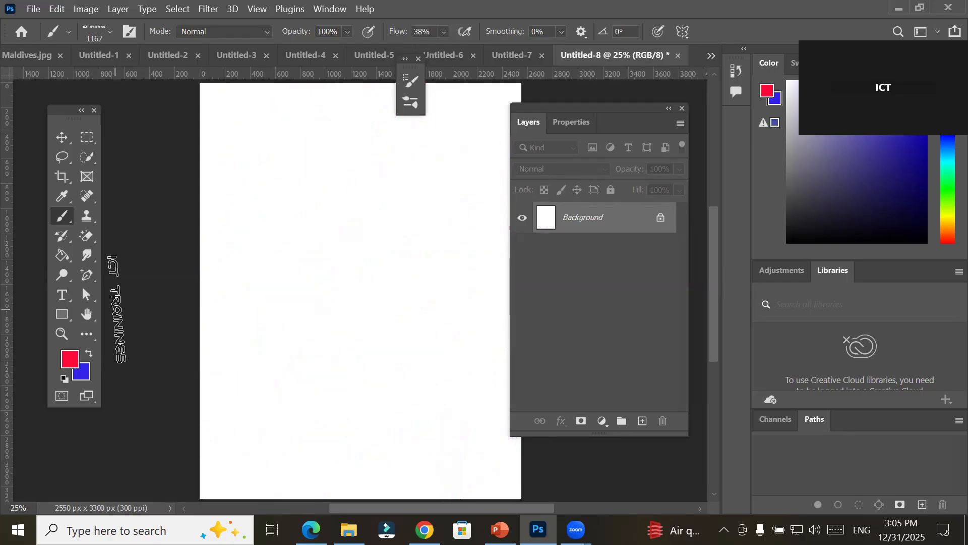
Set the background color to near-black 131315
scroll(115, 300, "down", 2)
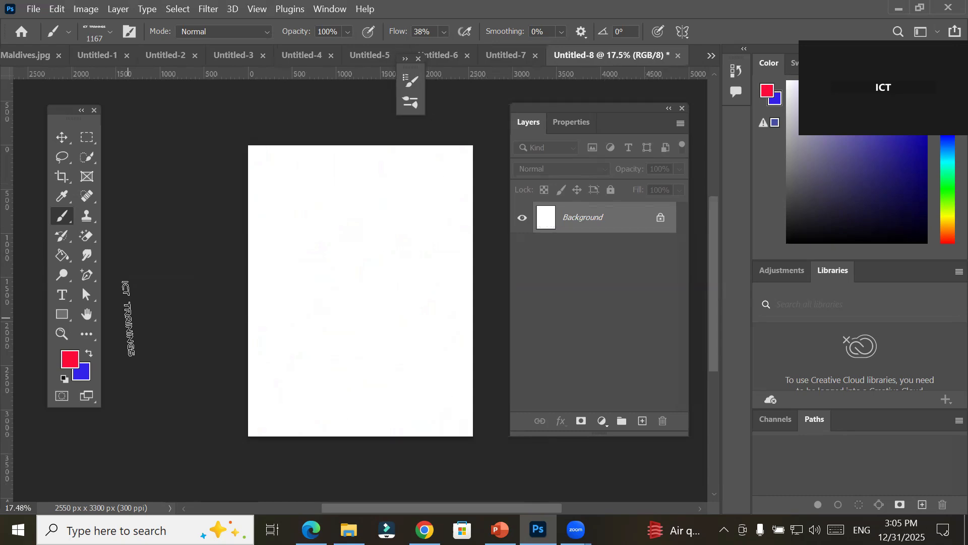
left_click(85, 372)
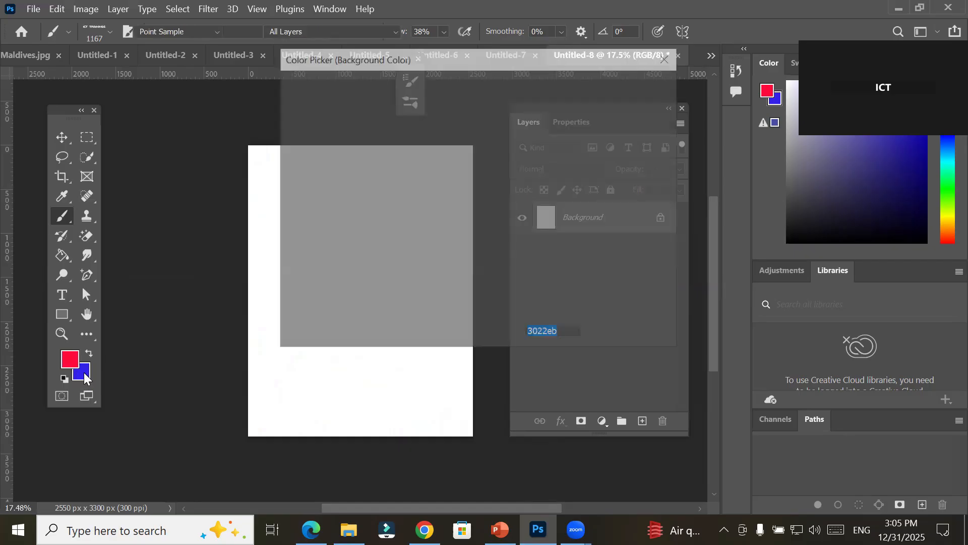
left_click(300, 269)
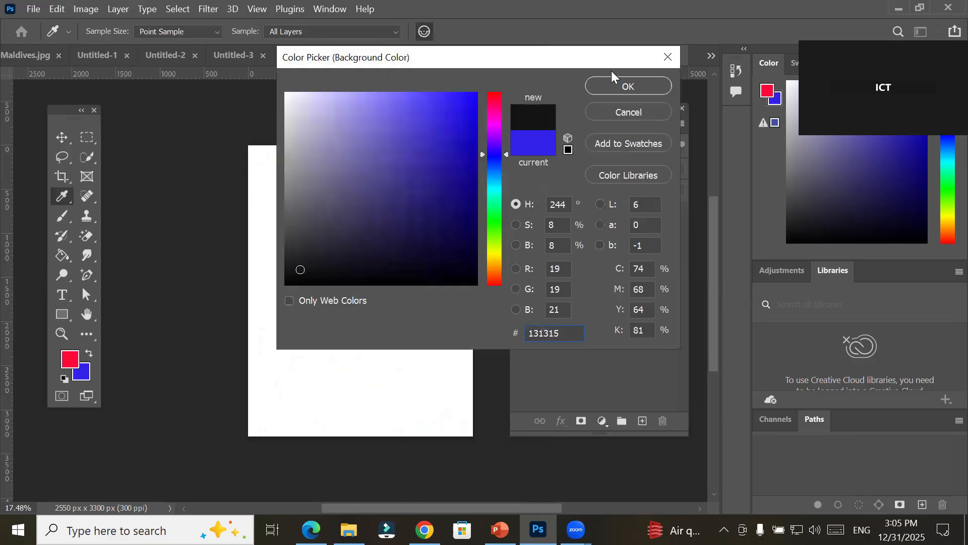
left_click(596, 88)
Try covering the page with a continuous ict brush stroke in red and near-black, and undo it
key("b")
mouse_move(285, 255)
left_mouse_down()
mouse_move(276, 296)
mouse_move(288, 345)
mouse_move(319, 367)
mouse_move(397, 339)
mouse_move(427, 270)
mouse_move(432, 192)
mouse_move(339, 216)
mouse_move(343, 290)
mouse_move(410, 400)
mouse_move(358, 414)
mouse_move(282, 375)
mouse_move(300, 289)
mouse_move(440, 225)
mouse_move(452, 196)
mouse_move(245, 167)
mouse_move(407, 340)
mouse_move(337, 425)
mouse_move(240, 391)
mouse_move(453, 417)
mouse_move(454, 241)
mouse_move(428, 138)
mouse_move(328, 154)
mouse_move(367, 165)
mouse_move(418, 281)
mouse_move(302, 354)
mouse_move(364, 392)
mouse_move(379, 247)
mouse_move(362, 180)
mouse_move(275, 273)
mouse_move(343, 385)
mouse_move(426, 409)
left_mouse_up()
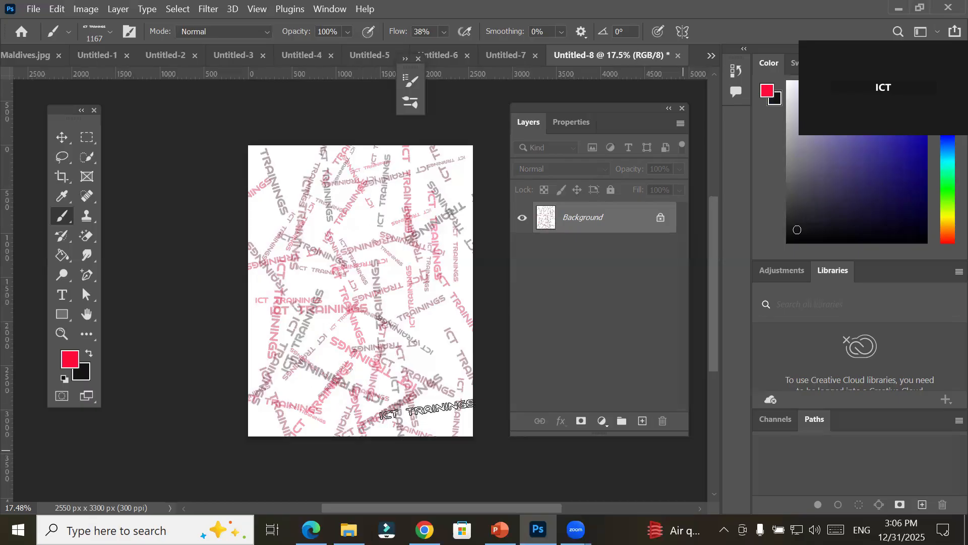
key("ctrl+z")
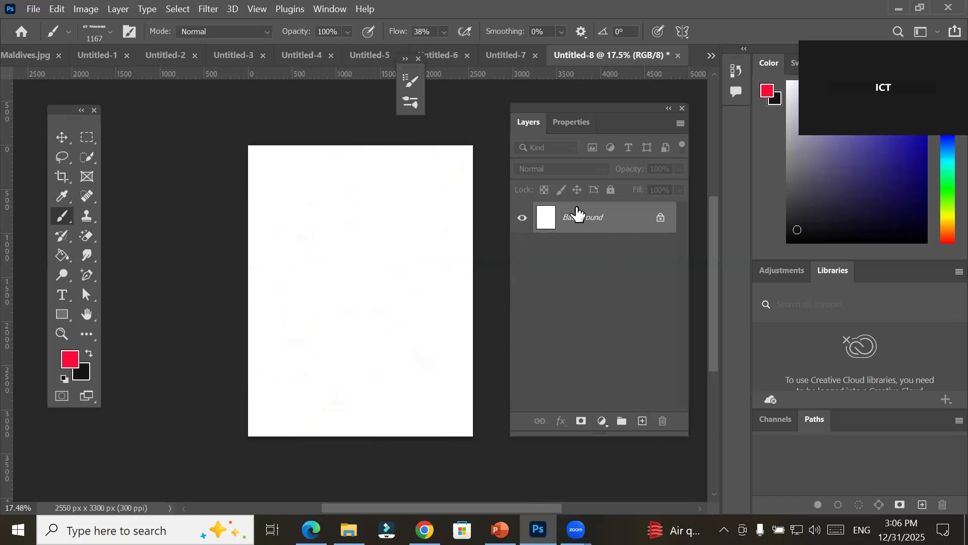
Add a new layer above the background and open the brush's color dynamics settings
left_click(643, 421)
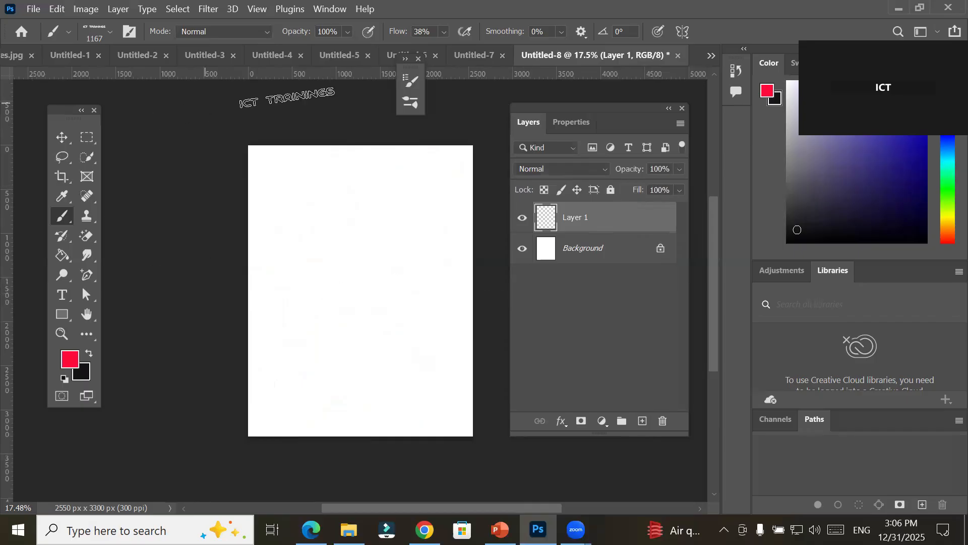
left_click(408, 104)
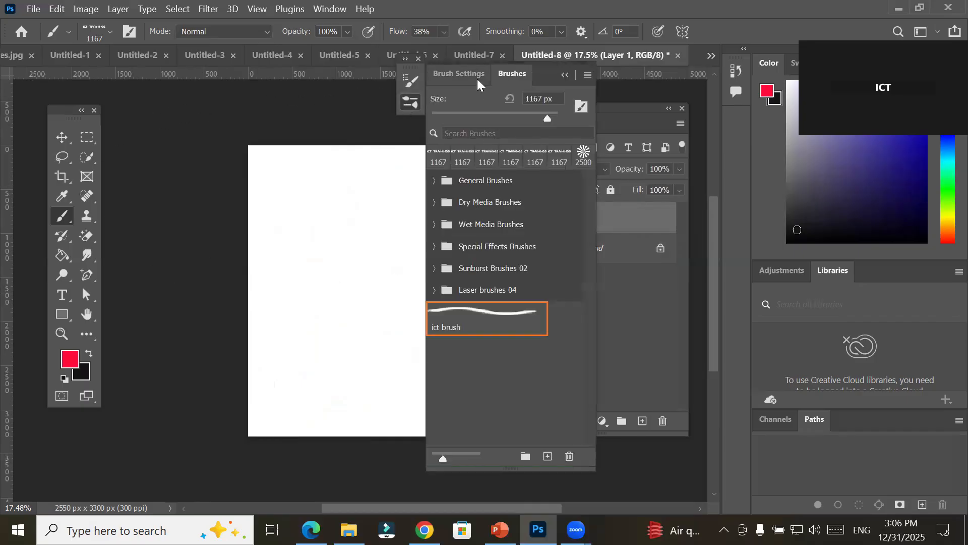
left_click(450, 77)
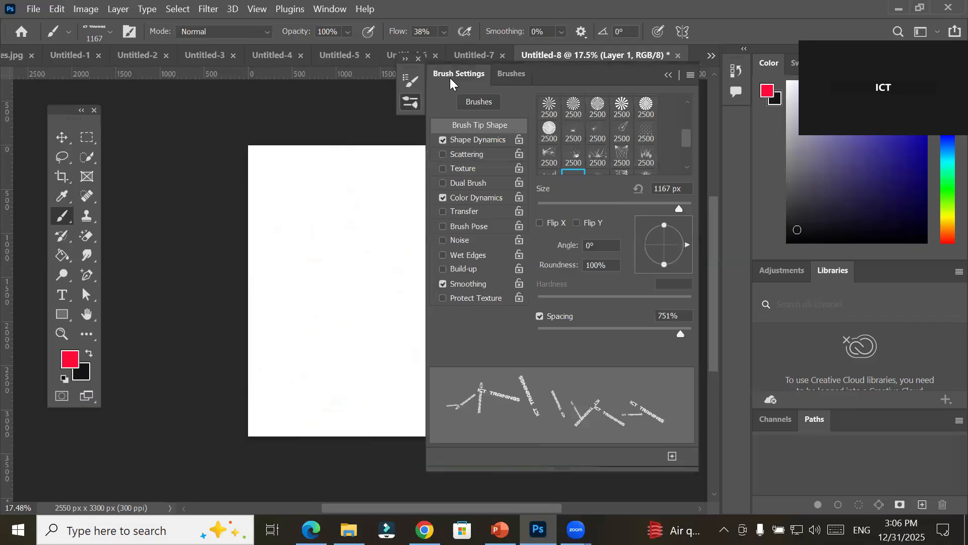
left_click(479, 141)
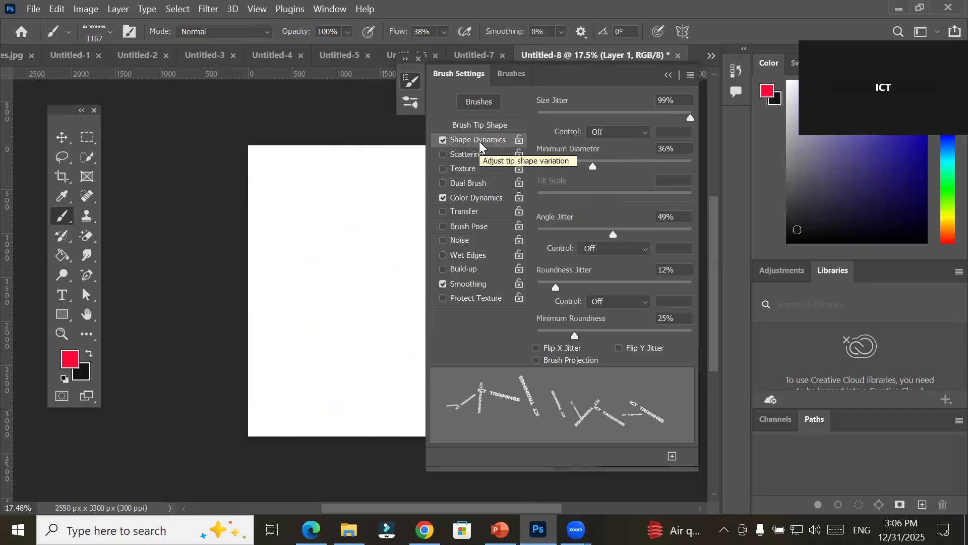
left_click(469, 201)
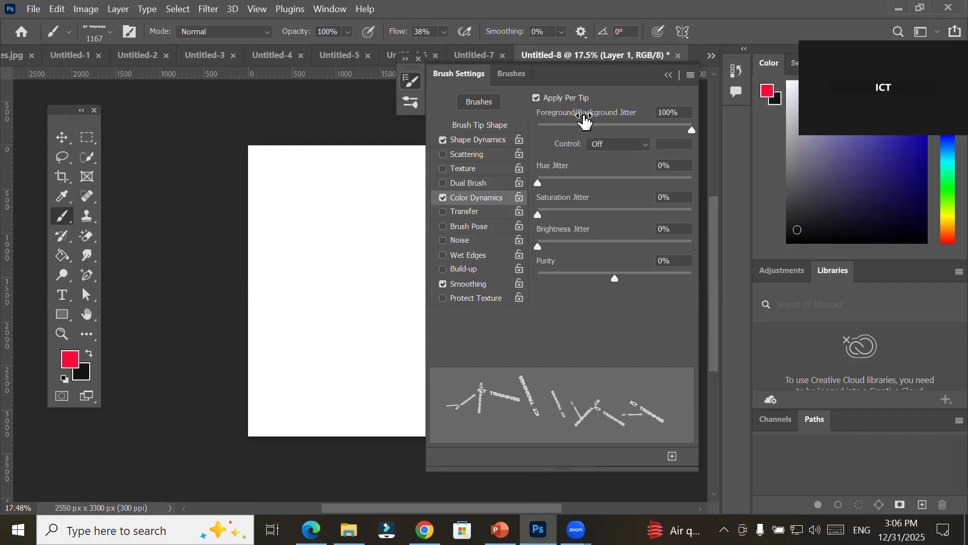
Set the background color to a bright blue with a hue of 224°
left_click(88, 374)
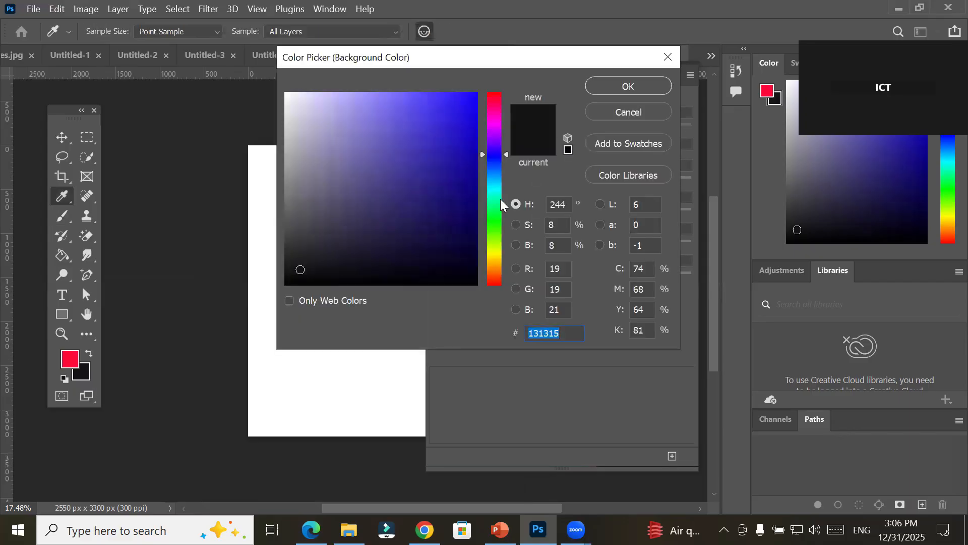
left_click(494, 166)
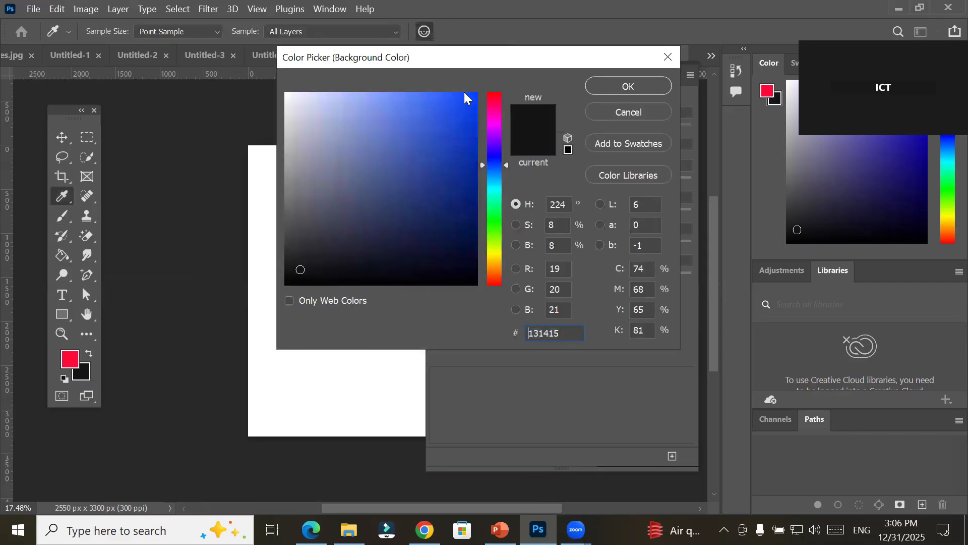
left_click(444, 104)
left_click(618, 80)
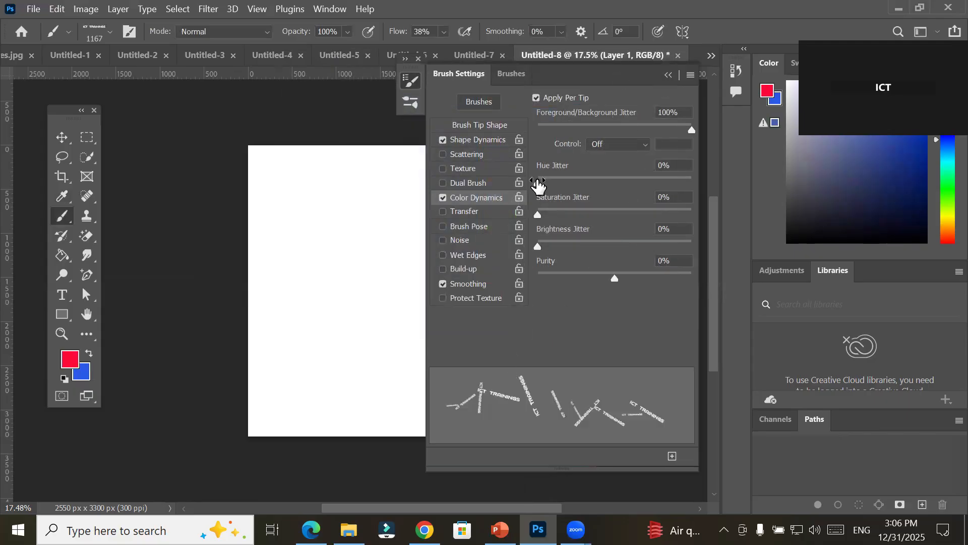
Keep the jitter control off, set the hue jitter to 59%, and cover the new layer with multicolored ict brush stamps
left_click(630, 146)
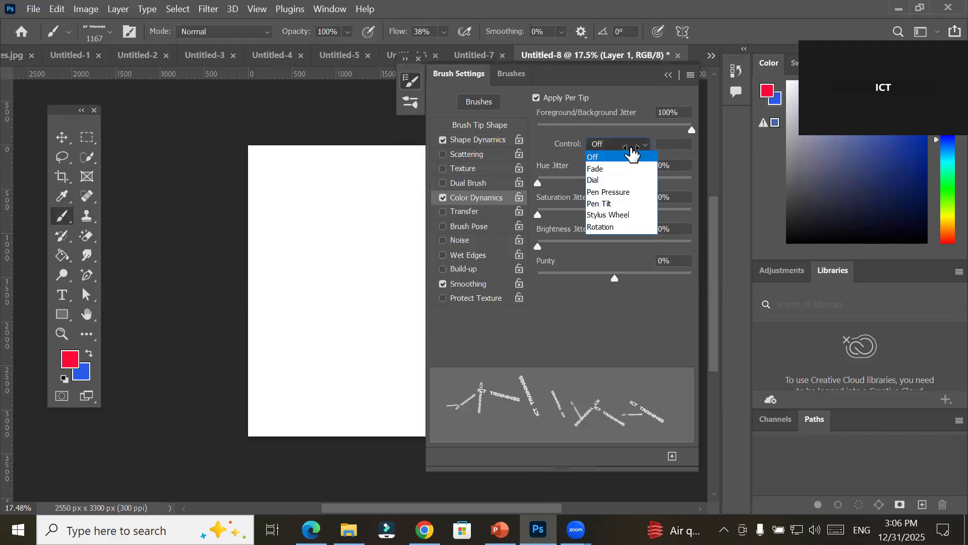
left_click(632, 154)
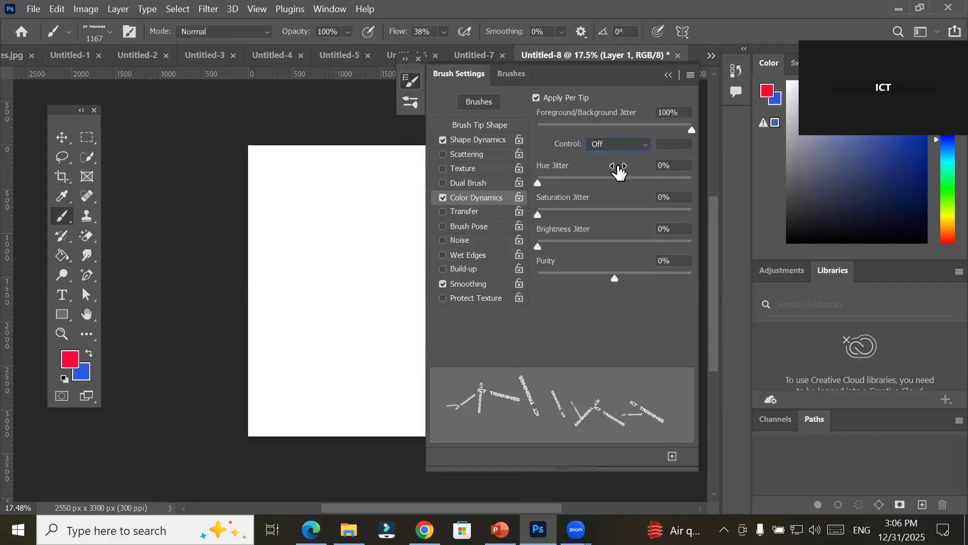
left_click_drag(537, 182, 629, 181)
mouse_move(324, 186)
left_mouse_down()
mouse_move(334, 230)
mouse_move(312, 285)
mouse_move(313, 328)
mouse_move(358, 428)
mouse_move(345, 439)
mouse_move(337, 353)
mouse_move(377, 268)
mouse_move(354, 157)
mouse_move(224, 148)
mouse_move(286, 231)
mouse_move(271, 314)
mouse_move(200, 348)
mouse_move(392, 416)
mouse_move(360, 439)
mouse_move(409, 271)
mouse_move(409, 103)
mouse_move(285, 133)
mouse_move(382, 241)
mouse_move(391, 378)
mouse_move(260, 358)
mouse_move(271, 171)
mouse_move(264, 187)
mouse_move(413, 329)
mouse_move(301, 397)
mouse_move(268, 383)
mouse_move(355, 168)
mouse_move(261, 234)
mouse_move(249, 395)
mouse_move(317, 427)
mouse_move(381, 431)
mouse_move(382, 199)
mouse_move(242, 171)
mouse_move(264, 374)
mouse_move(250, 438)
mouse_move(351, 384)
mouse_move(409, 213)
mouse_move(294, 196)
mouse_move(321, 406)
mouse_move(346, 301)
mouse_move(423, 194)
mouse_move(311, 256)
mouse_move(323, 286)
left_mouse_up()
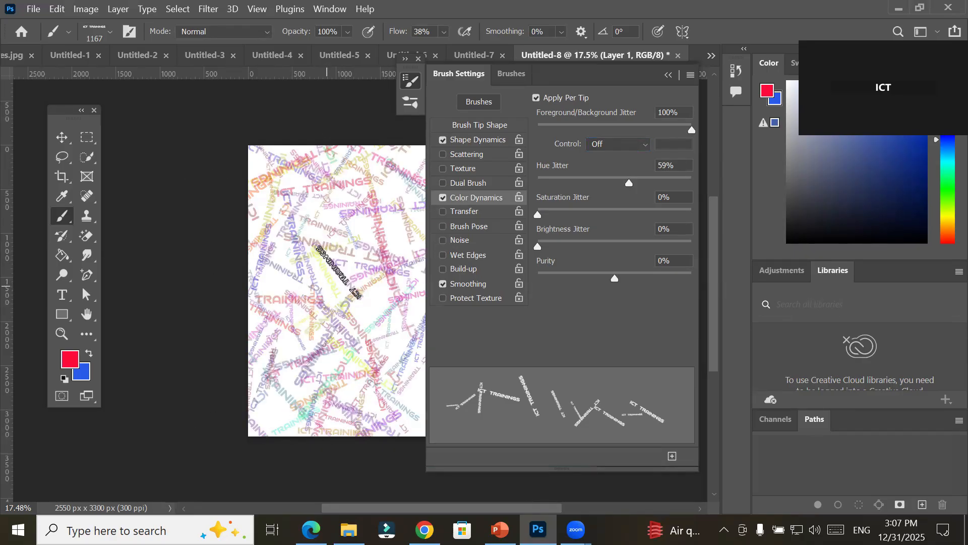
Inspect the multicolored brush stamps up close and undo them on the new layer
scroll(341, 266, "up", 5)
scroll(343, 263, "up", 3)
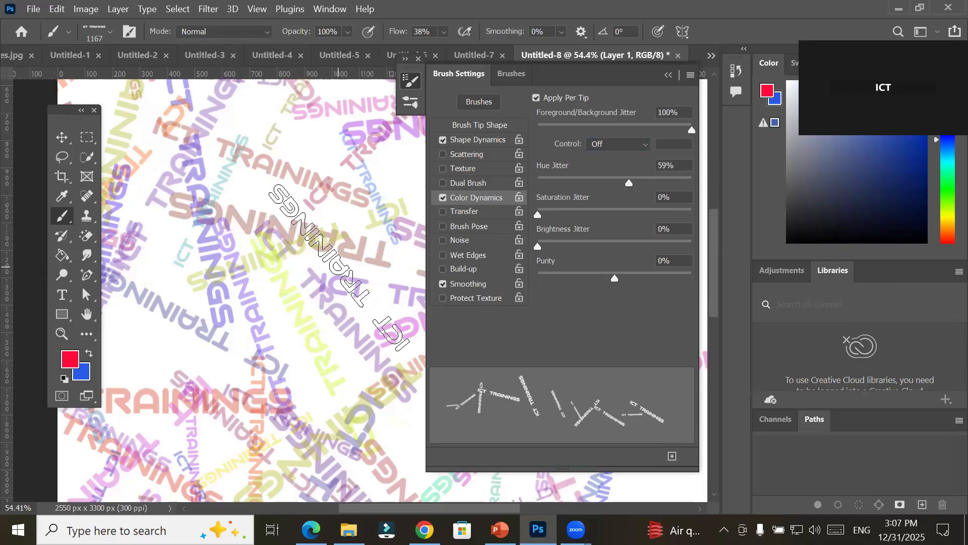
left_click_drag(629, 182, 628, 182)
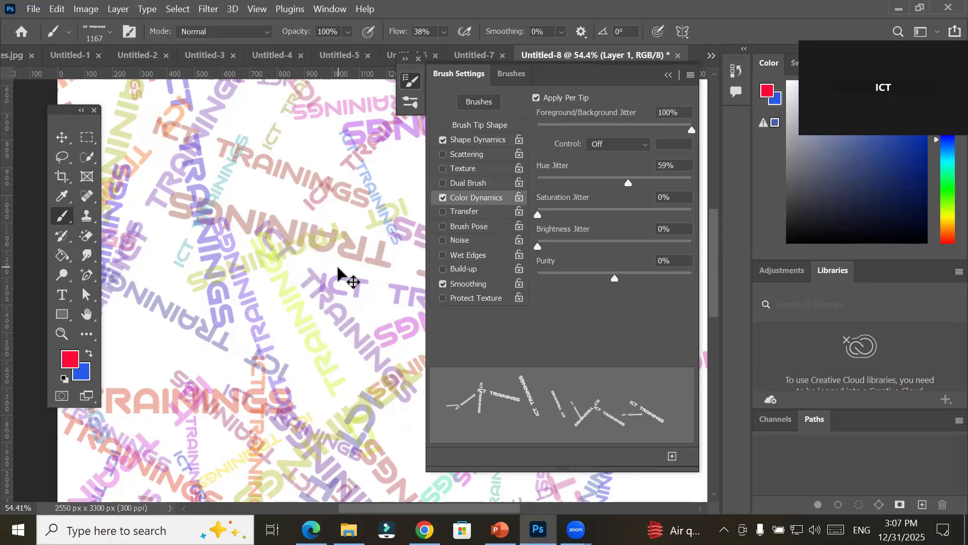
key("ctrl+z")
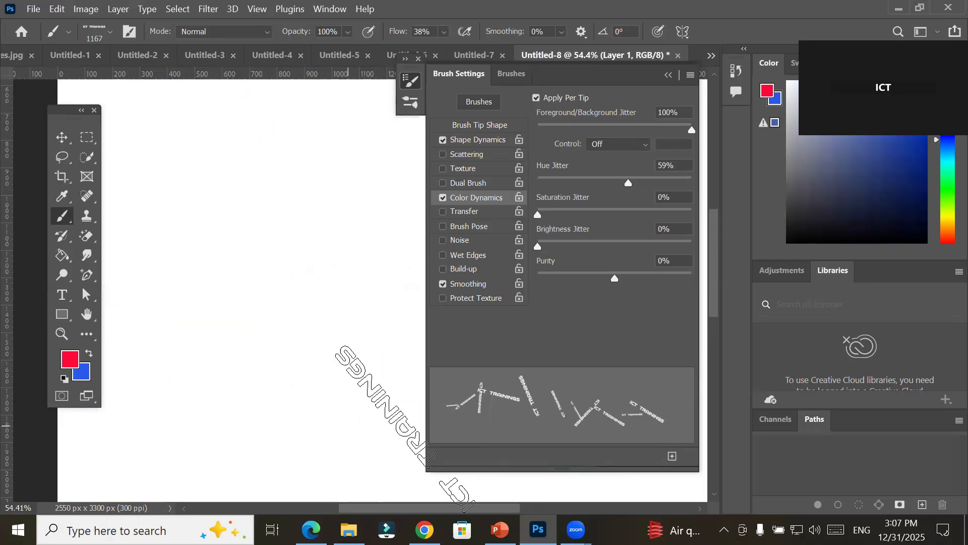
Enable the brush's scattering, set the scatter to 529%, and try a stroke down the page before undoing it
left_click(465, 152)
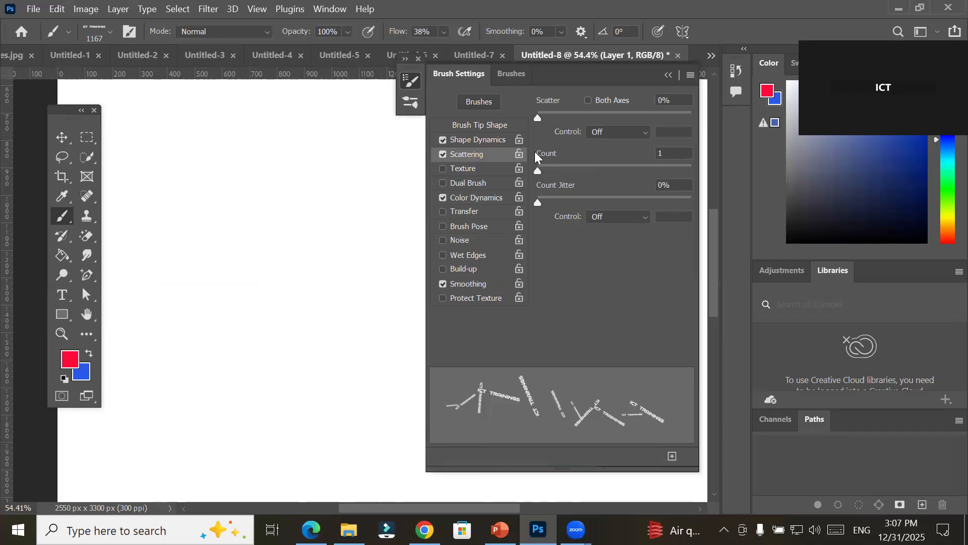
mouse_move(539, 116)
left_mouse_down()
mouse_move(607, 123)
mouse_move(533, 131)
mouse_move(648, 125)
mouse_move(542, 118)
mouse_move(619, 123)
left_mouse_up()
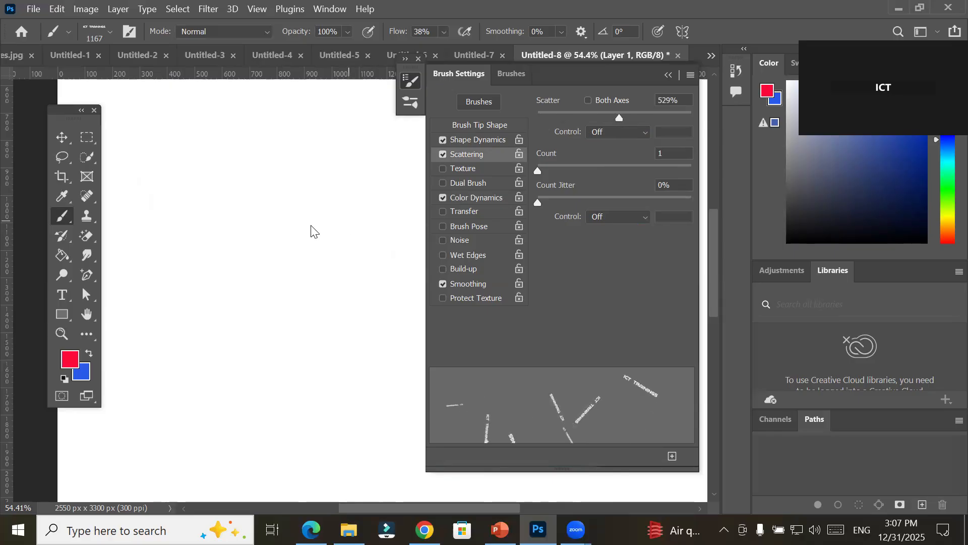
scroll(311, 232, "down", 6)
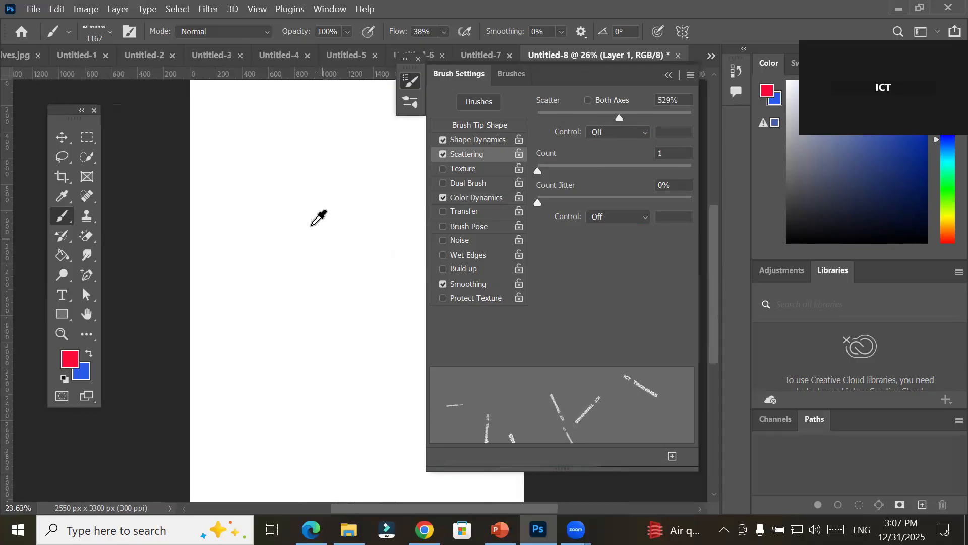
mouse_move(345, 225)
left_mouse_down()
mouse_move(287, 218)
mouse_move(242, 199)
left_mouse_up()
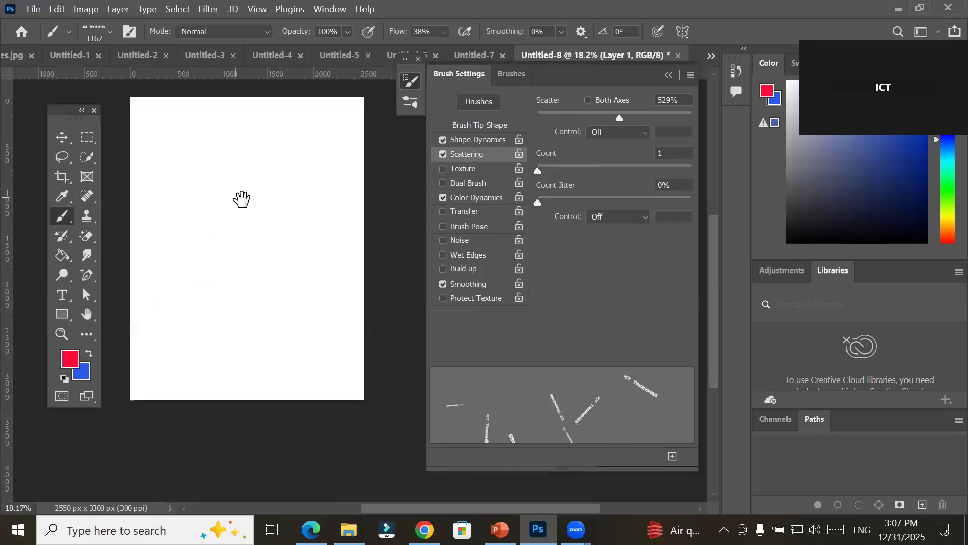
mouse_move(198, 149)
left_mouse_down()
mouse_move(207, 197)
mouse_move(178, 319)
mouse_move(181, 365)
mouse_move(210, 377)
mouse_move(301, 381)
mouse_move(344, 361)
mouse_move(376, 300)
mouse_move(375, 119)
mouse_move(365, 101)
mouse_move(278, 86)
mouse_move(165, 93)
mouse_move(116, 142)
mouse_move(105, 245)
mouse_move(130, 359)
mouse_move(295, 414)
left_mouse_up()
key("ctrl+z")
Set the scatter to 0% with both axes enabled, and try one horizontal and one vertical stroke before undoing both
left_click_drag(619, 119, 518, 120)
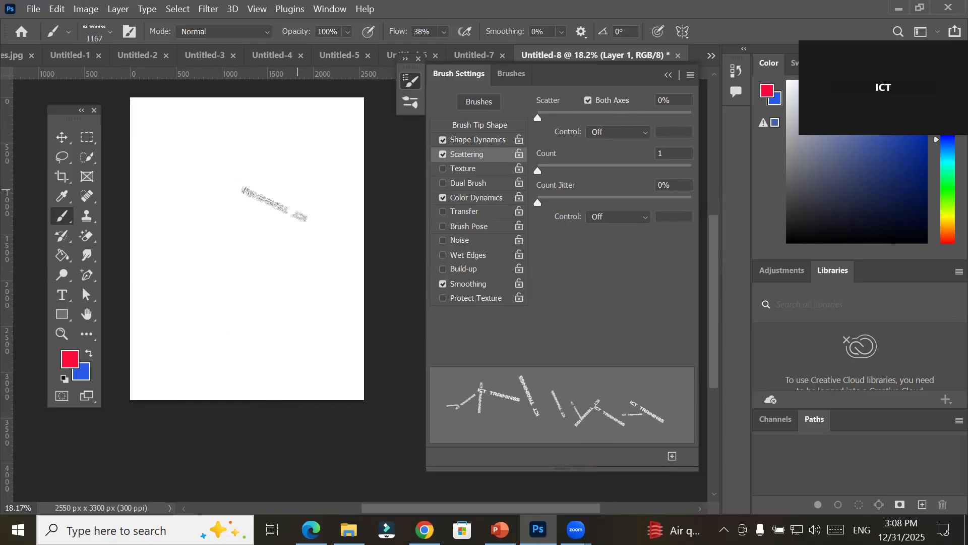
left_click_drag(163, 227, 349, 226)
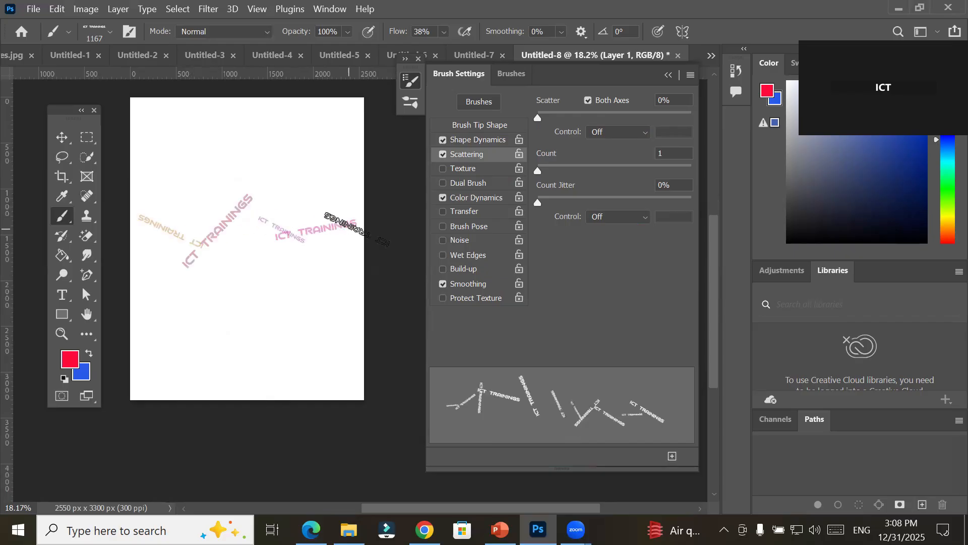
mouse_move(242, 103)
left_mouse_down()
mouse_move(261, 352)
mouse_move(253, 413)
left_mouse_up()
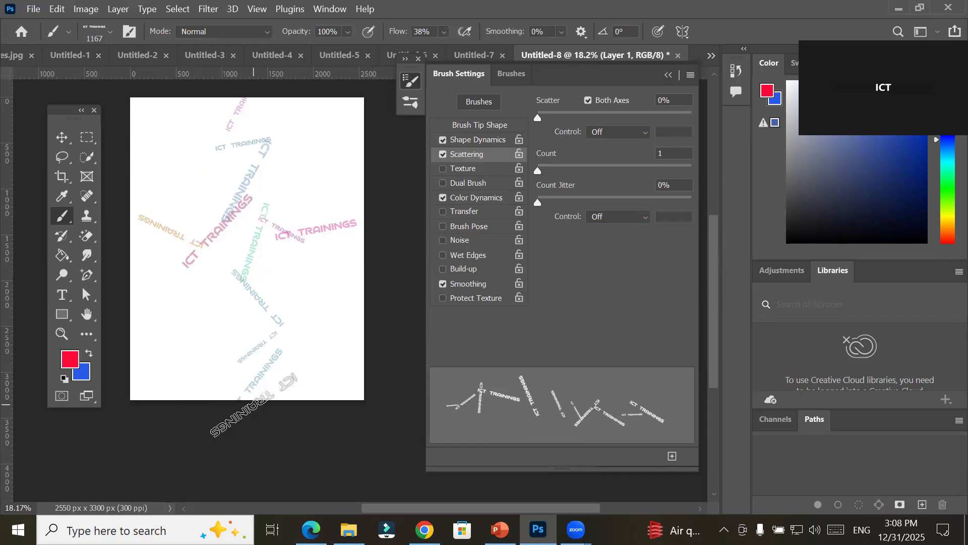
key("ctrl+z")
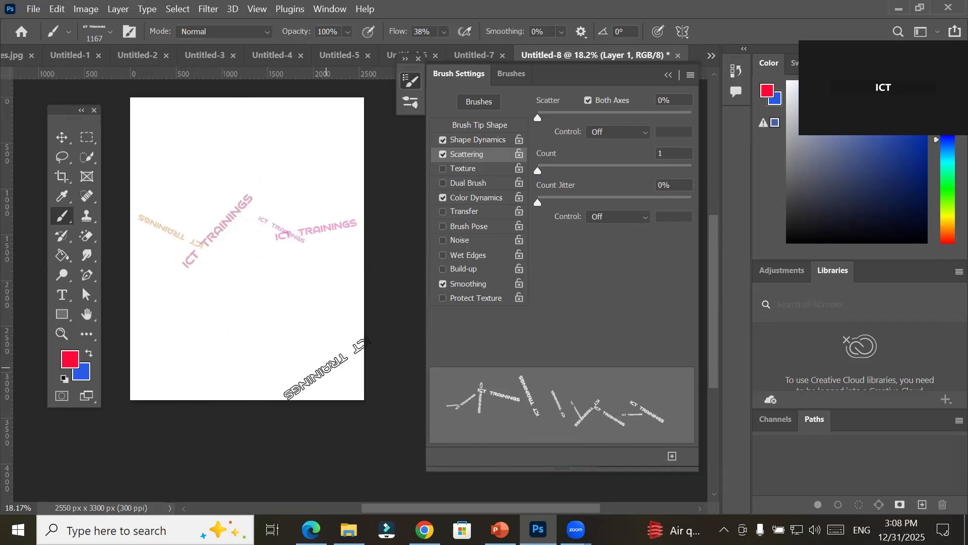
key("ctrl+z")
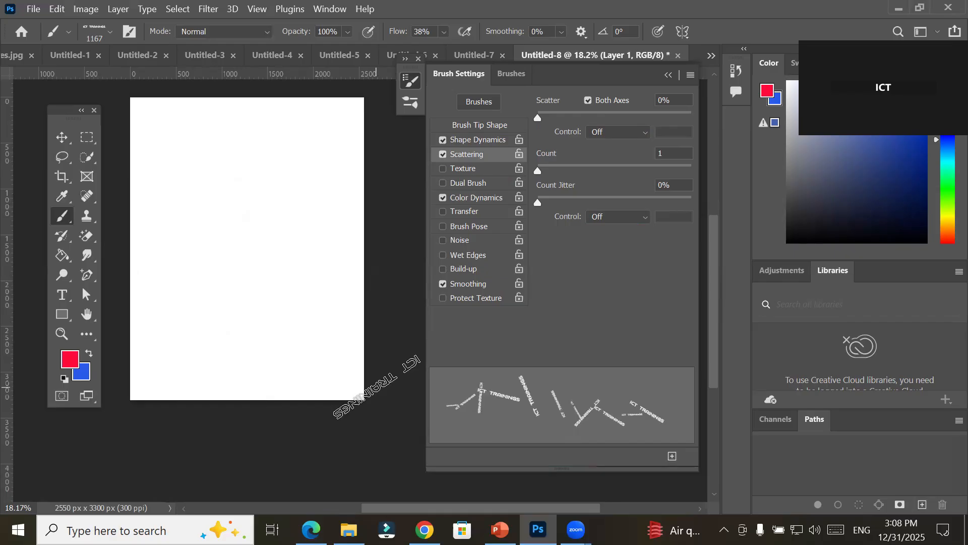
Set the scatter count to 6, and try strokes across and all over the page before undoing them
left_click_drag(543, 168, 590, 182)
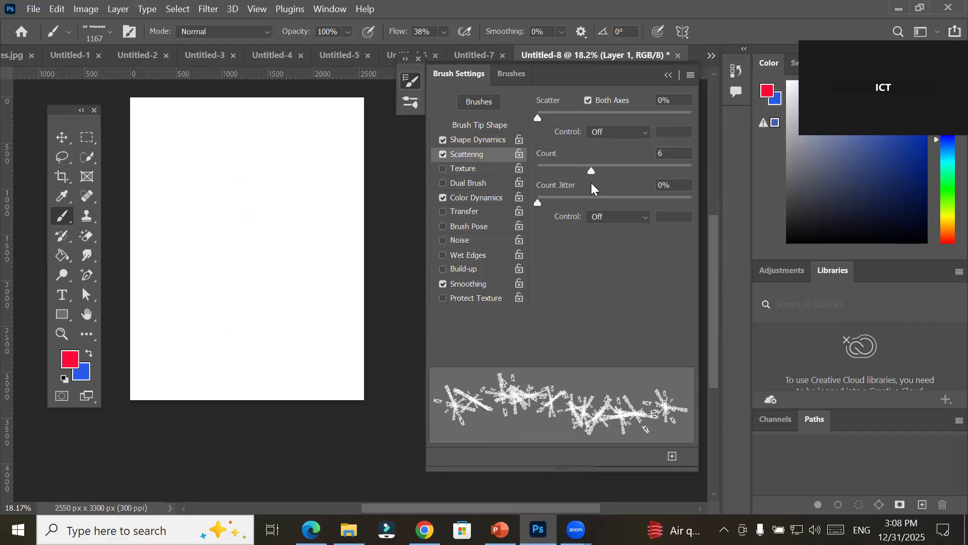
left_click_drag(164, 213, 359, 217)
mouse_move(242, 145)
left_mouse_down()
mouse_move(209, 262)
mouse_move(237, 386)
mouse_move(151, 334)
mouse_move(343, 131)
mouse_move(151, 281)
mouse_move(303, 373)
mouse_move(348, 375)
mouse_move(323, 111)
mouse_move(137, 353)
mouse_move(297, 383)
left_mouse_up()
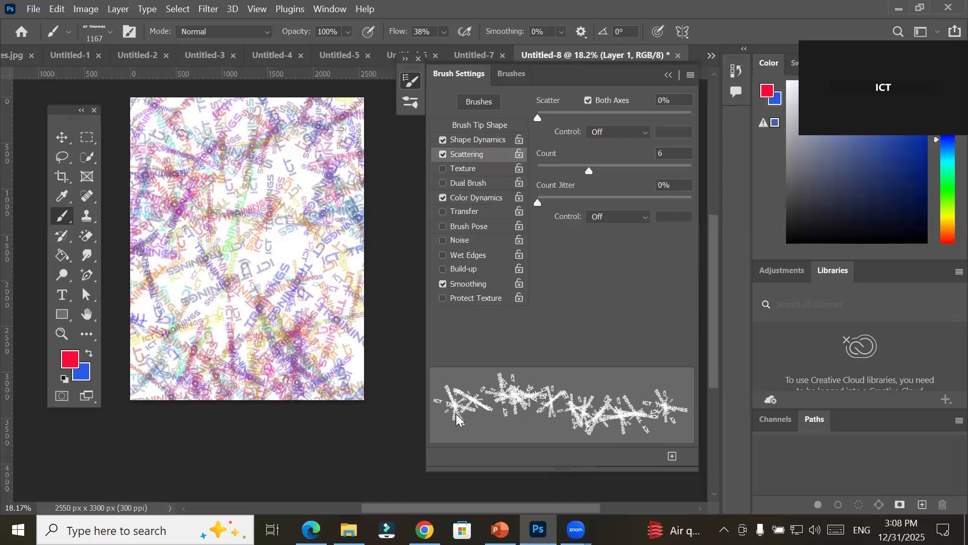
key("ctrl+z")
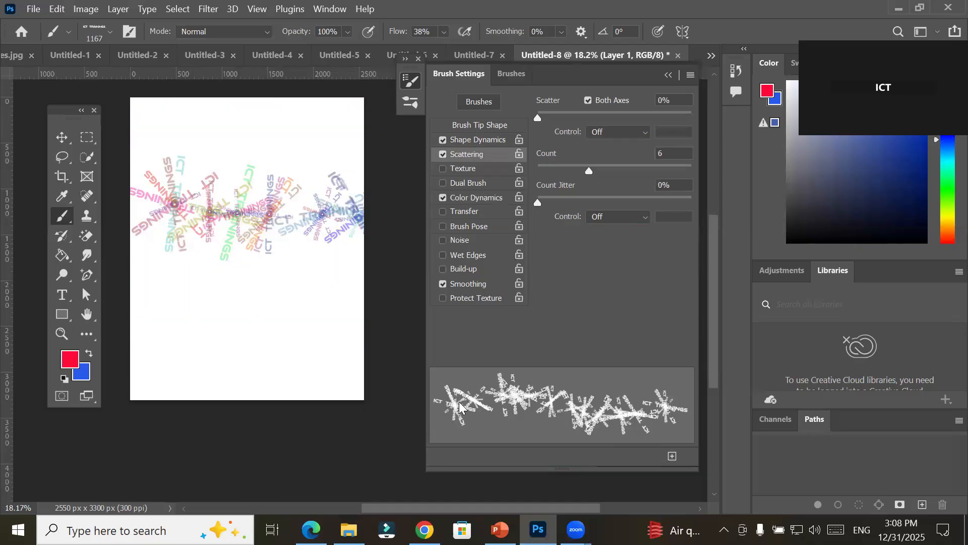
key("ctrl+z")
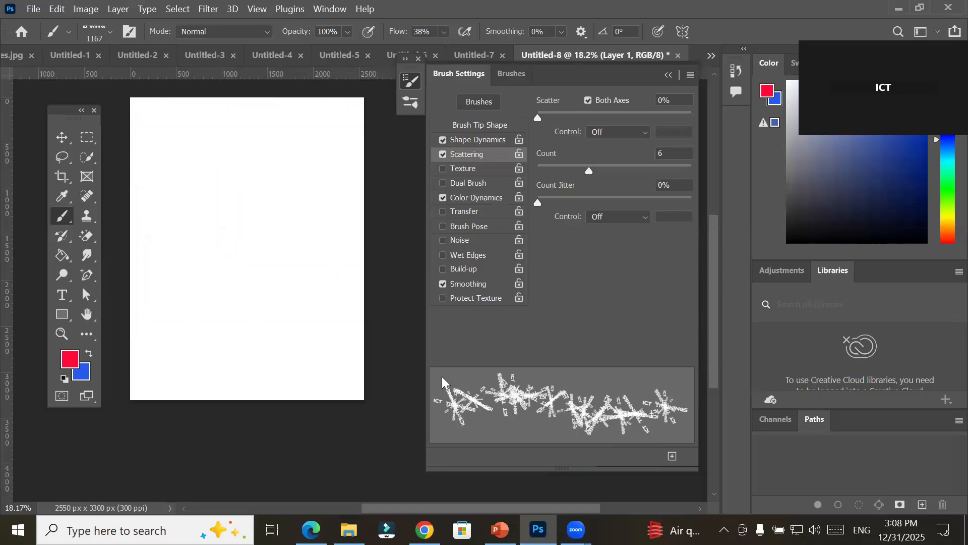
Set the count jitter to 61% and place six separate brush stamps around the page
left_click_drag(539, 202, 632, 205)
left_click(297, 160)
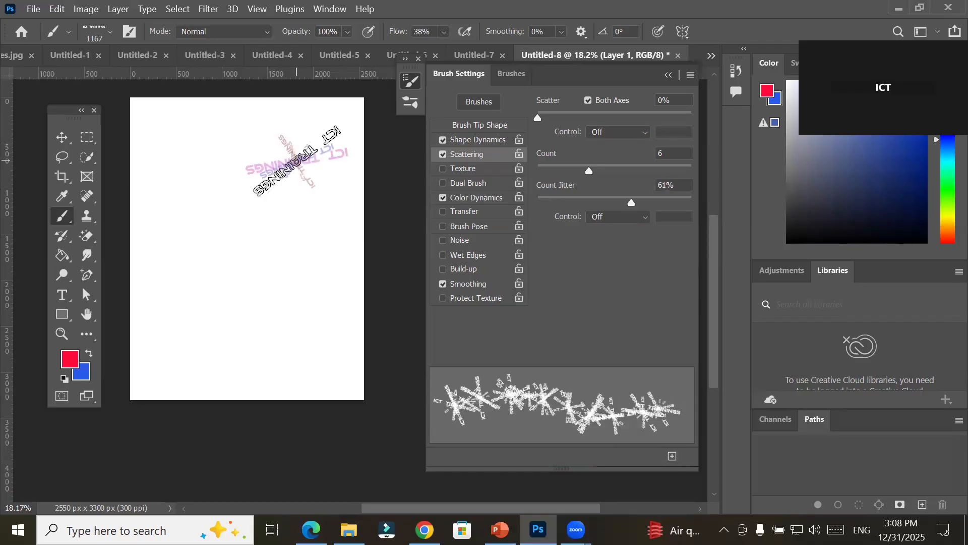
left_click(211, 263)
left_click(297, 355)
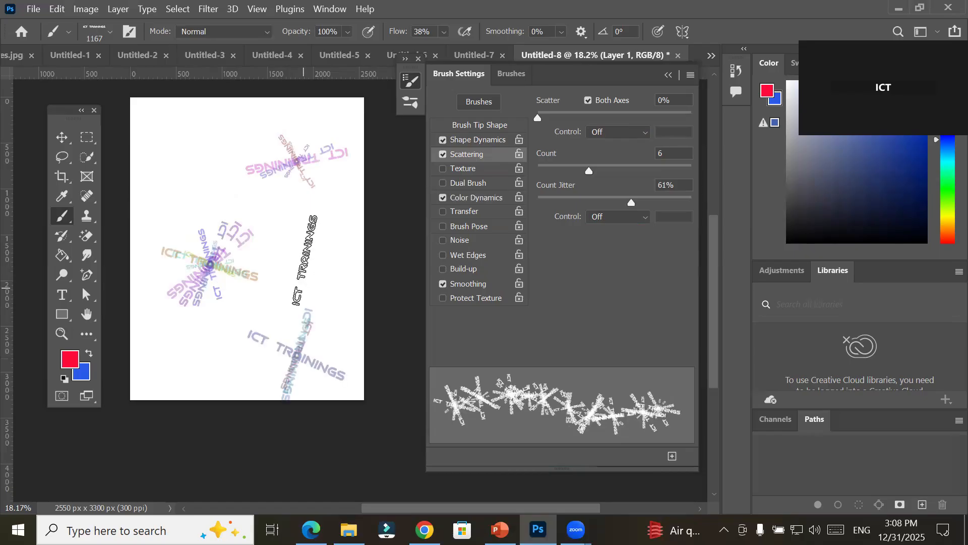
left_click(309, 242)
left_click(182, 359)
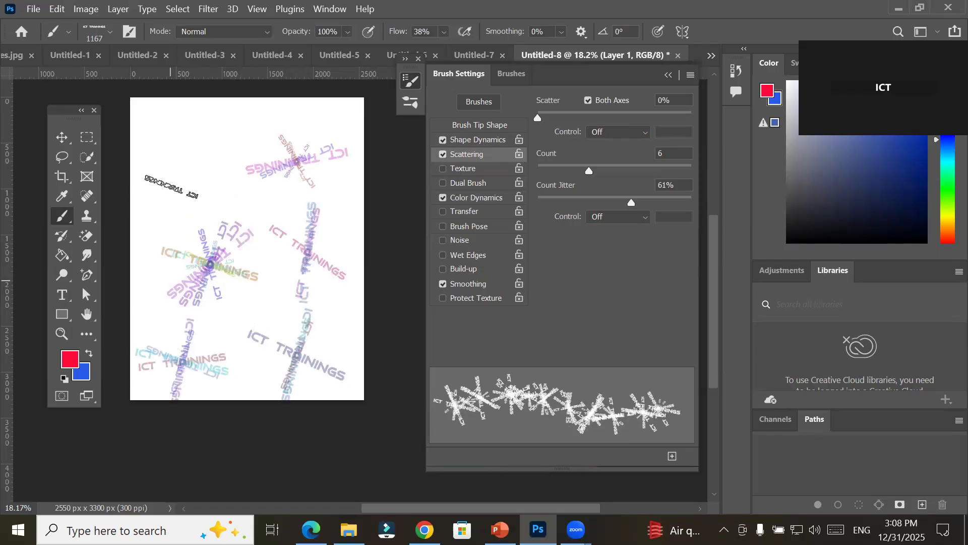
left_click(166, 154)
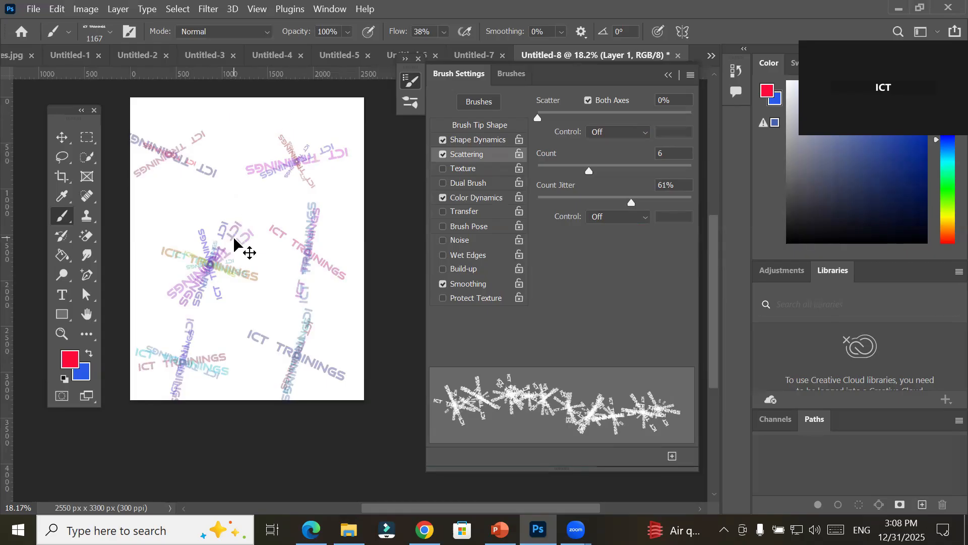
Undo the six test stamps placed with the count jitter
key("ctrl+z")
key("ctrl+z")
key("ctrl+z")
key("ctrl+z")
key("ctrl+z")
key("ctrl+z")
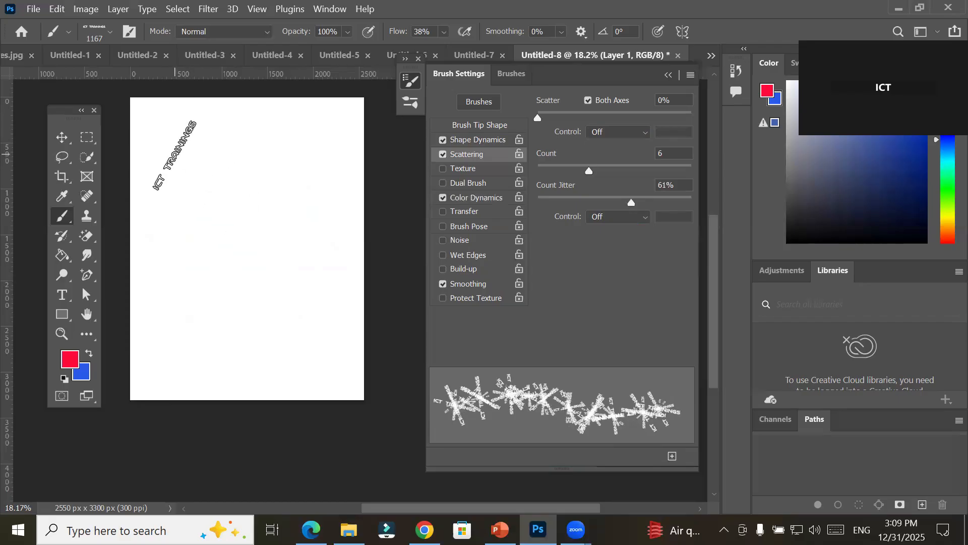
Place one brush stamp near each of the page's four corners
left_click(175, 156)
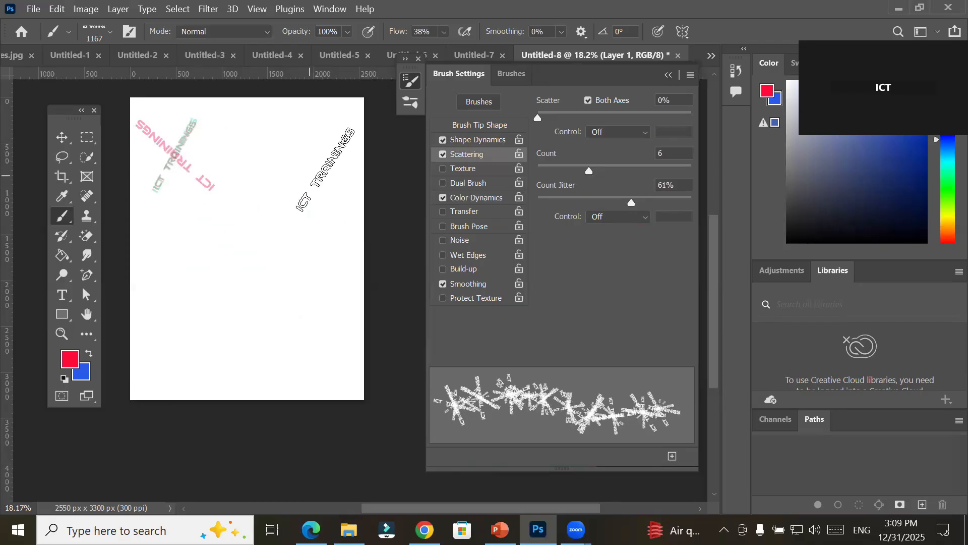
left_click(328, 168)
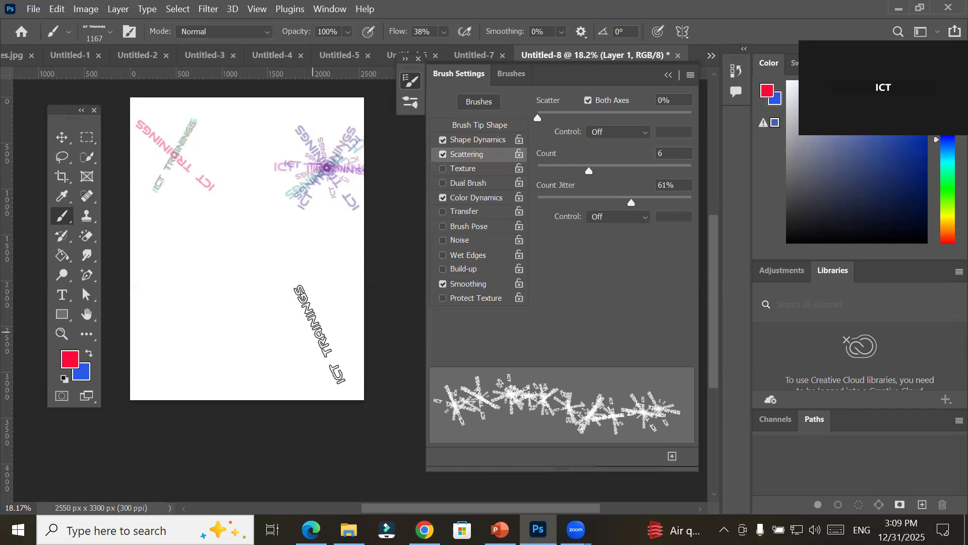
left_click(319, 334)
left_click(183, 347)
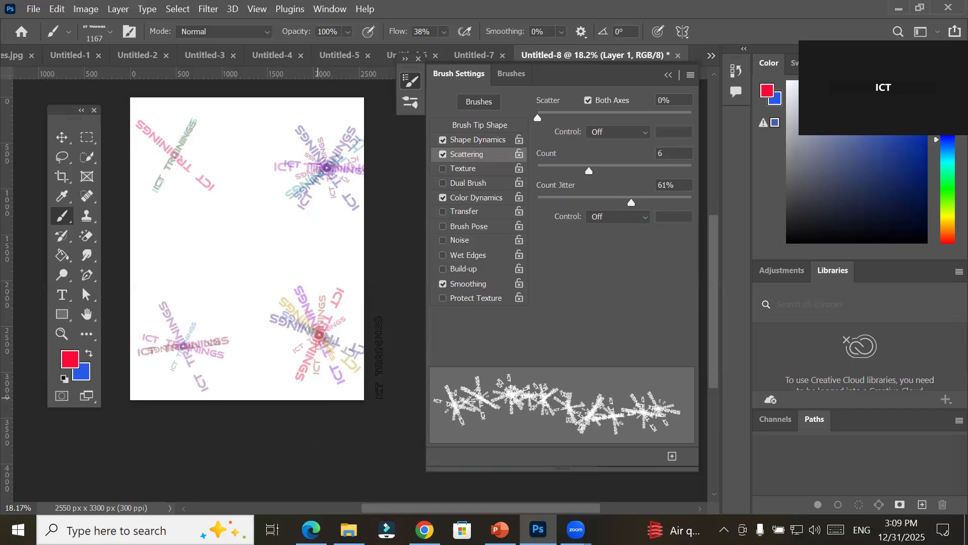
Set the count jitter to 0% and fill the rest of the page with multicolored brush stamps and strokes
left_click_drag(631, 201, 525, 199)
left_click(257, 244)
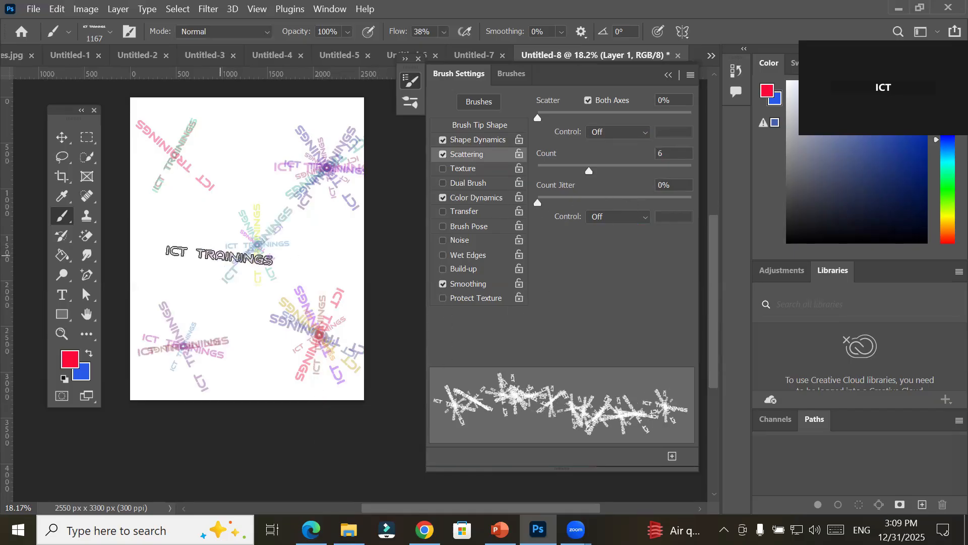
left_click(221, 256)
left_click(227, 167)
left_click(177, 196)
left_click(331, 228)
left_click(285, 142)
left_click(253, 338)
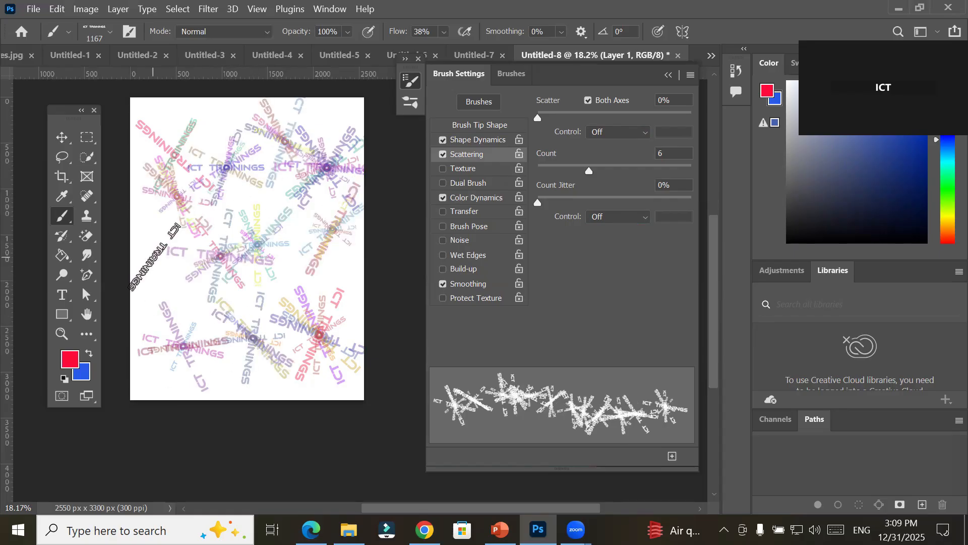
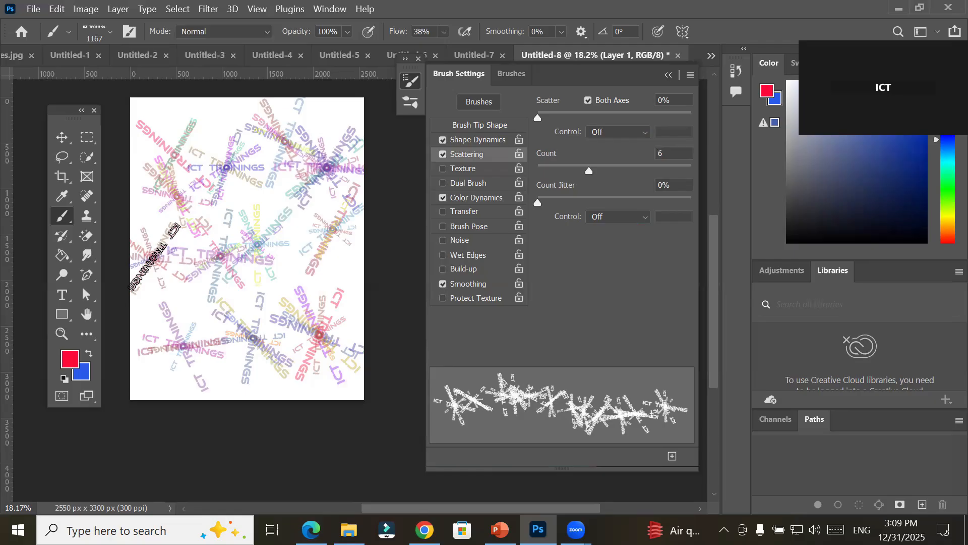
mouse_move(153, 258)
left_mouse_down()
mouse_move(323, 166)
mouse_move(151, 103)
mouse_move(168, 372)
mouse_move(147, 328)
left_mouse_up()
mouse_move(197, 95)
left_mouse_down()
mouse_move(328, 368)
mouse_move(253, 212)
mouse_move(513, 364)
mouse_move(192, 271)
mouse_move(254, 368)
left_mouse_up()
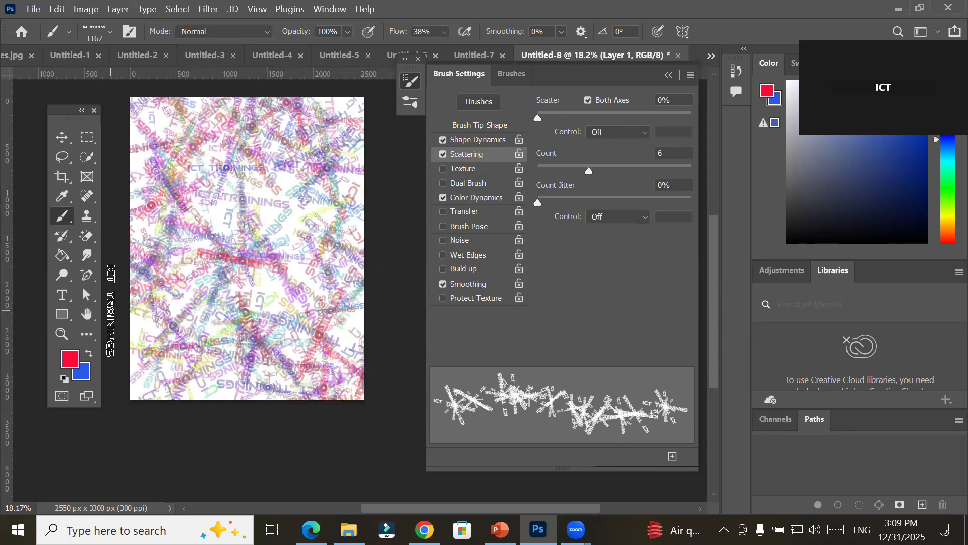
Put away the brush settings and set the opacity of Layer 1 to 45%
left_click(669, 74)
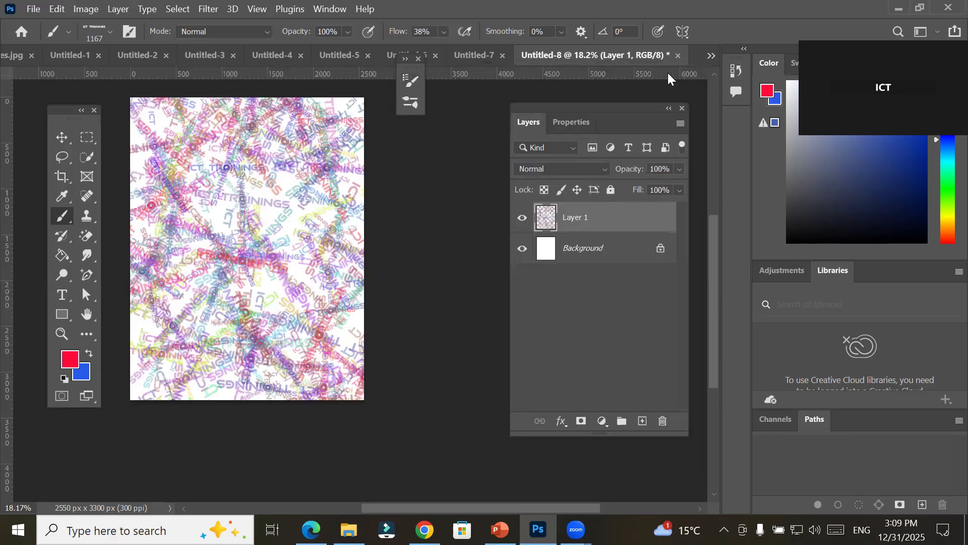
left_click(679, 170)
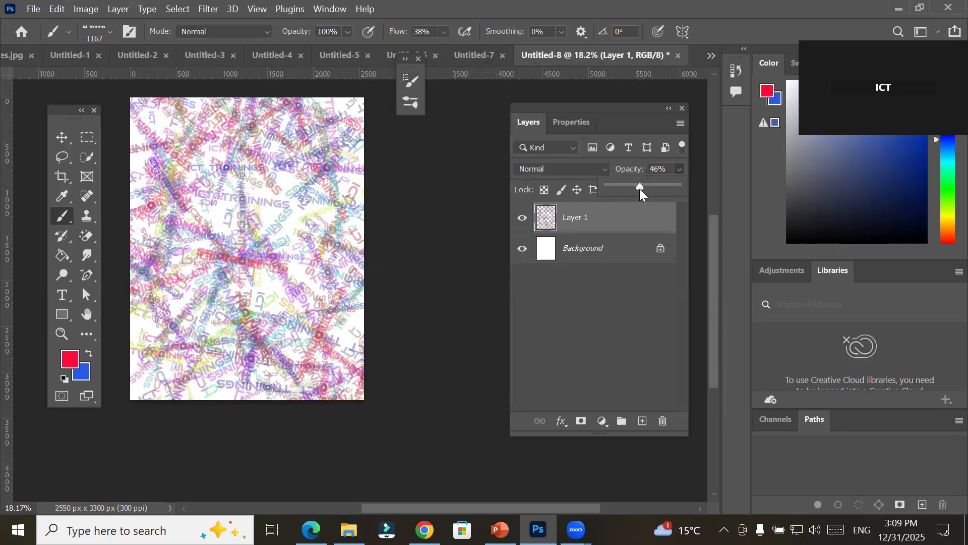
left_click_drag(639, 189, 639, 189)
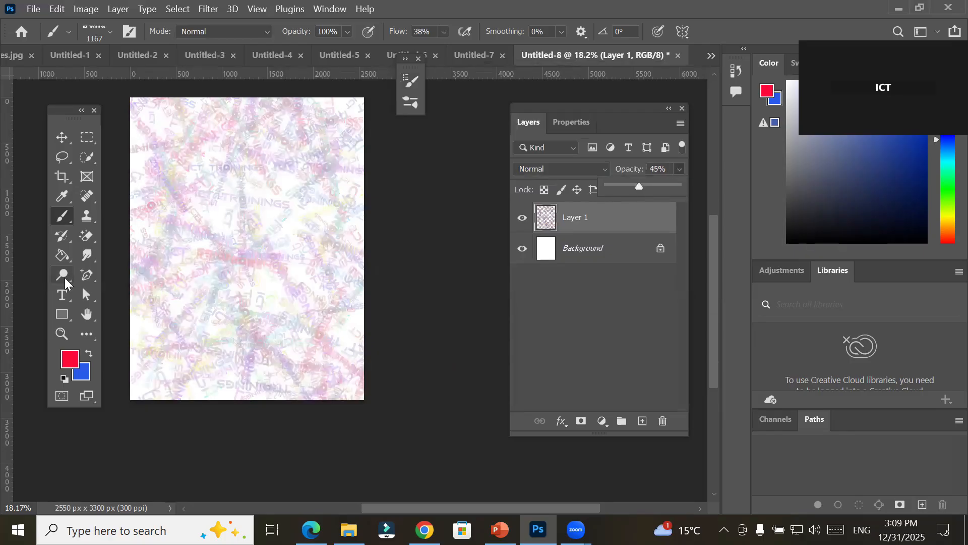
Add a paragraph text box with placeholder text over most of the page and set its font size to 16 pt
left_click(62, 295)
left_click_drag(155, 144, 341, 378)
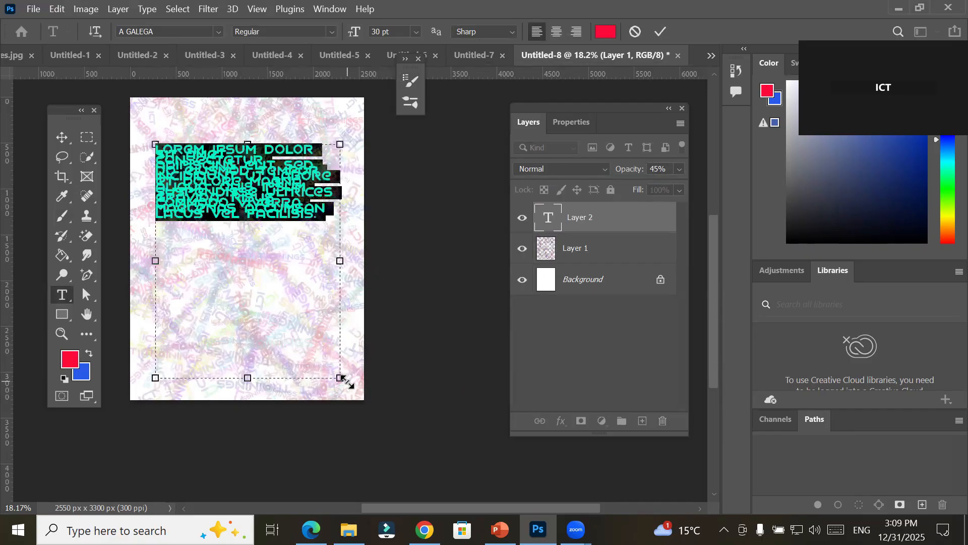
left_click(413, 32)
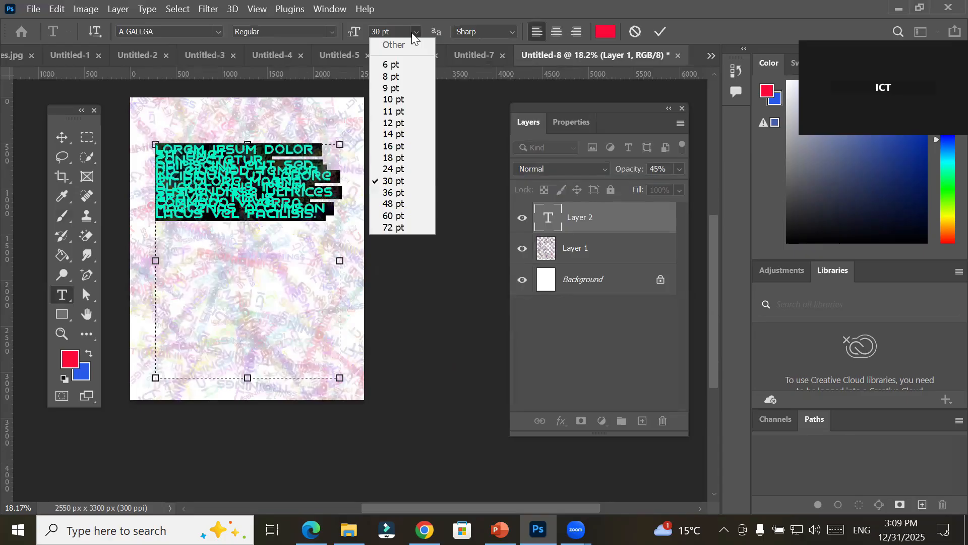
left_click(398, 145)
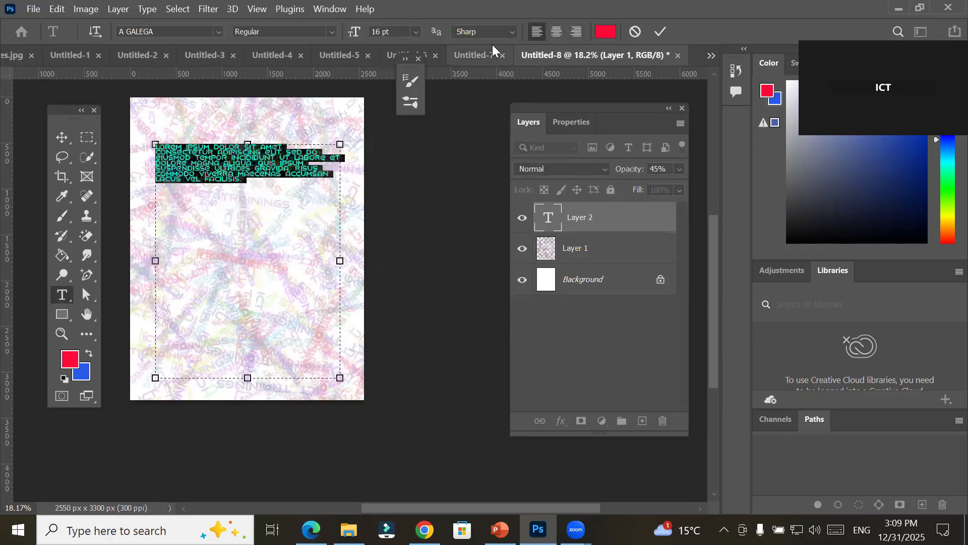
Reset the placeholder text's character formatting to the defaults
left_click(338, 11)
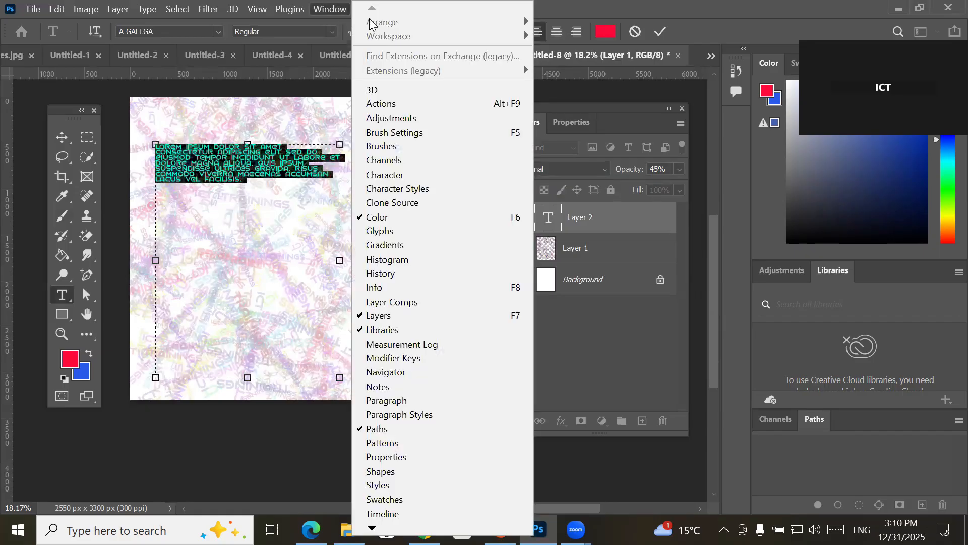
left_click(417, 173)
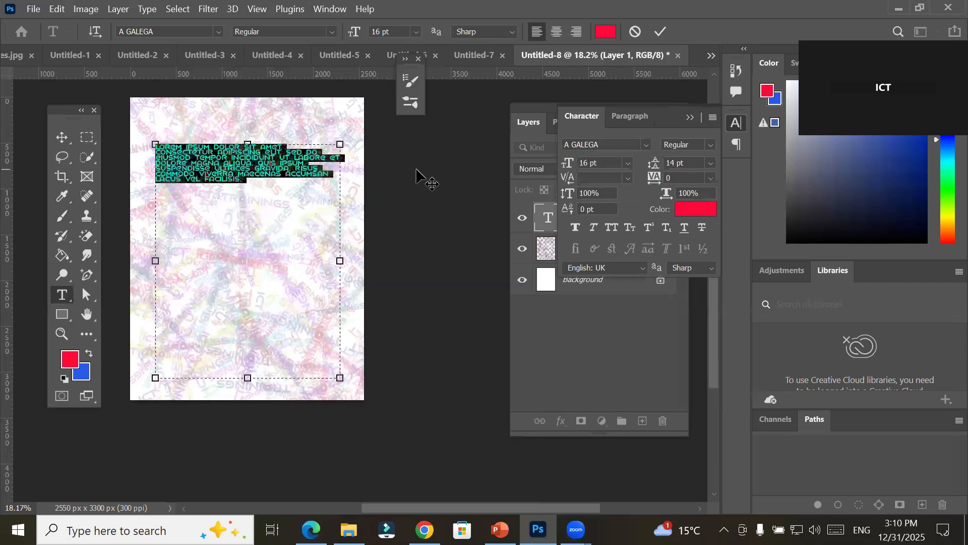
left_click(713, 118)
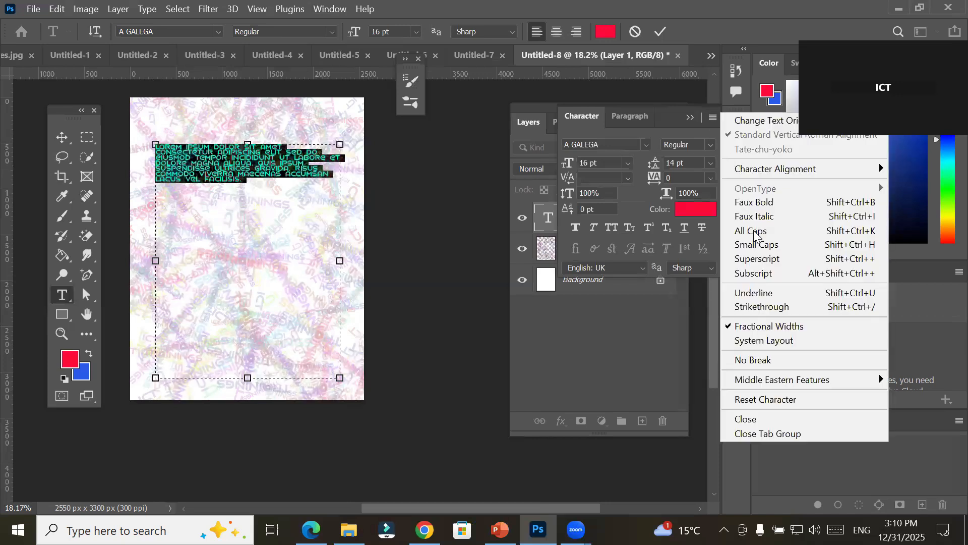
left_click(760, 406)
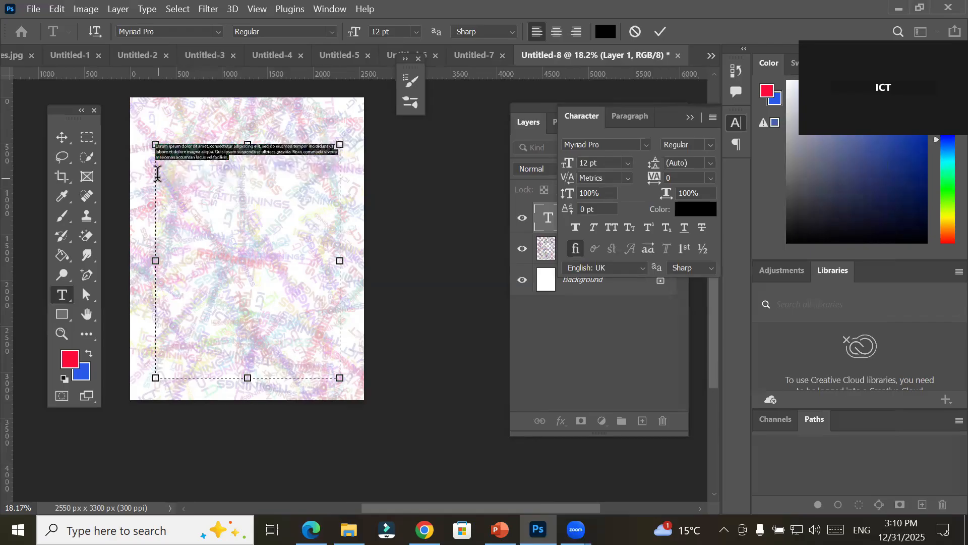
scroll(207, 149, "up", 2)
scroll(207, 148, "up", 5)
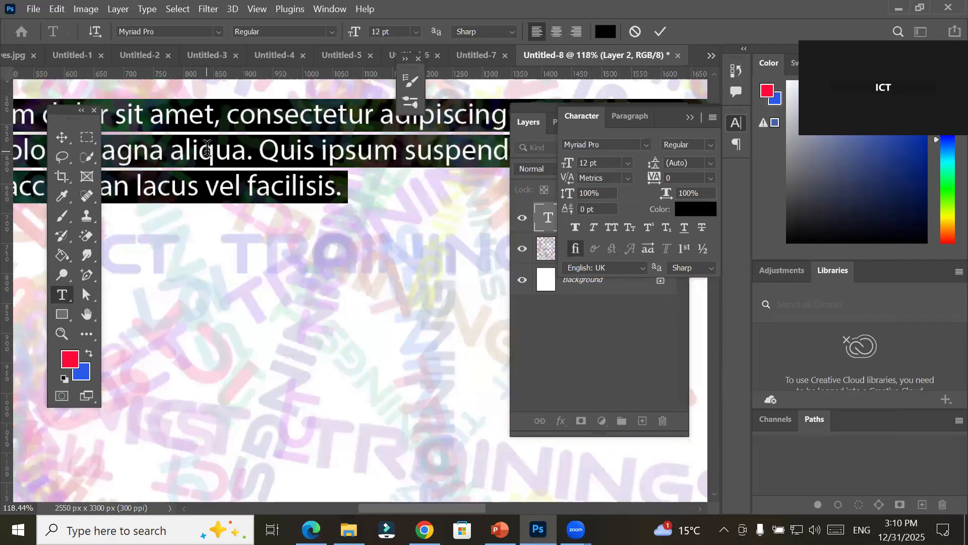
scroll(207, 149, "down", 5)
scroll(207, 149, "down", 1)
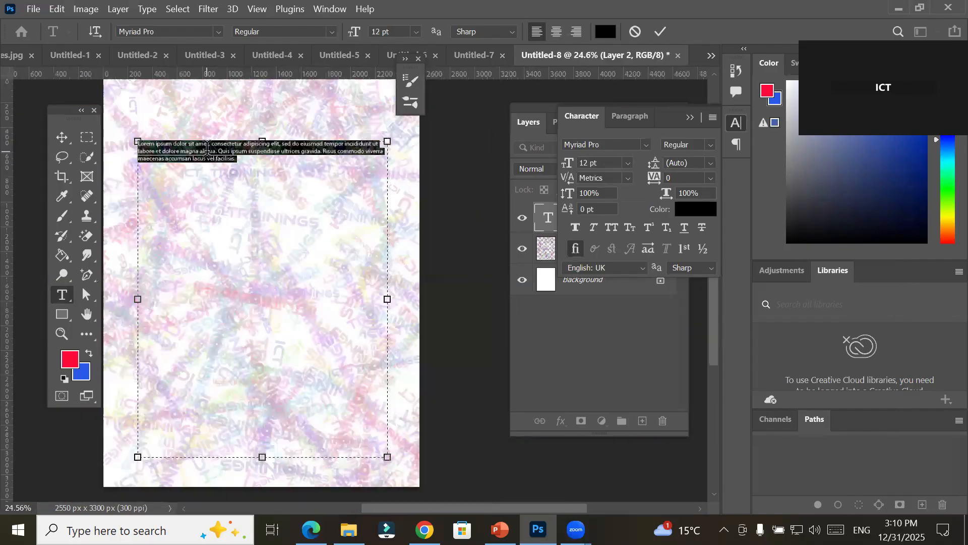
Copy the placeholder paragraph, paste it repeatedly until it fills most of the text box, and commit the text
left_click(58, 9)
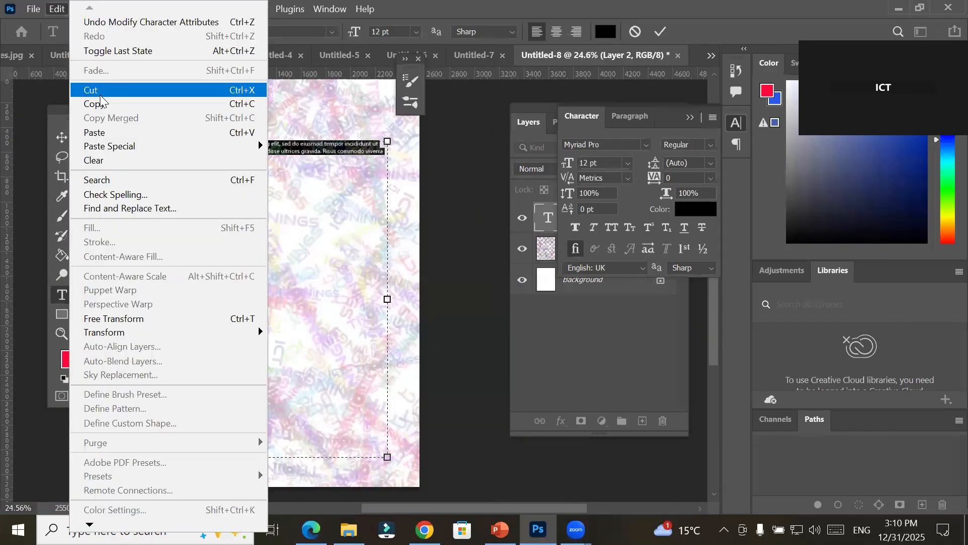
left_click(103, 103)
left_click(261, 185)
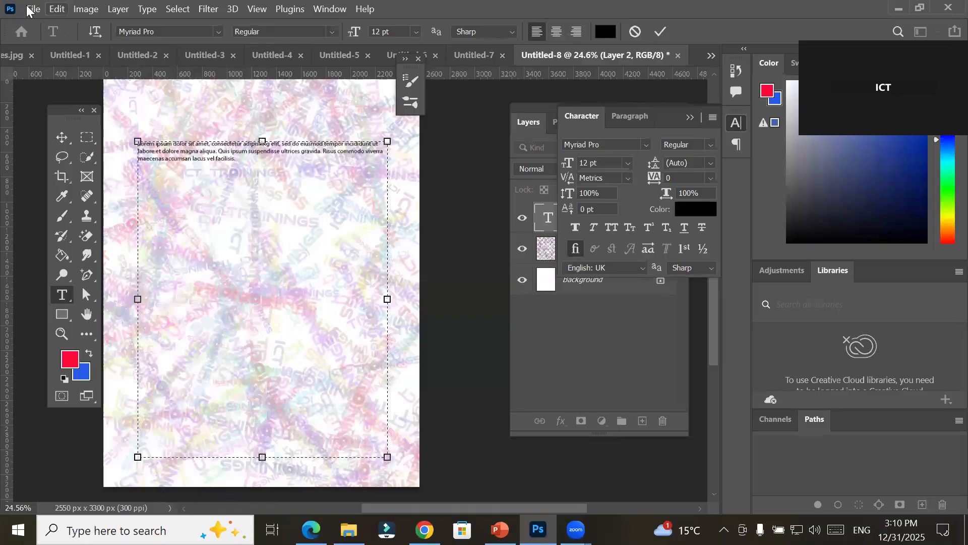
left_click(57, 9)
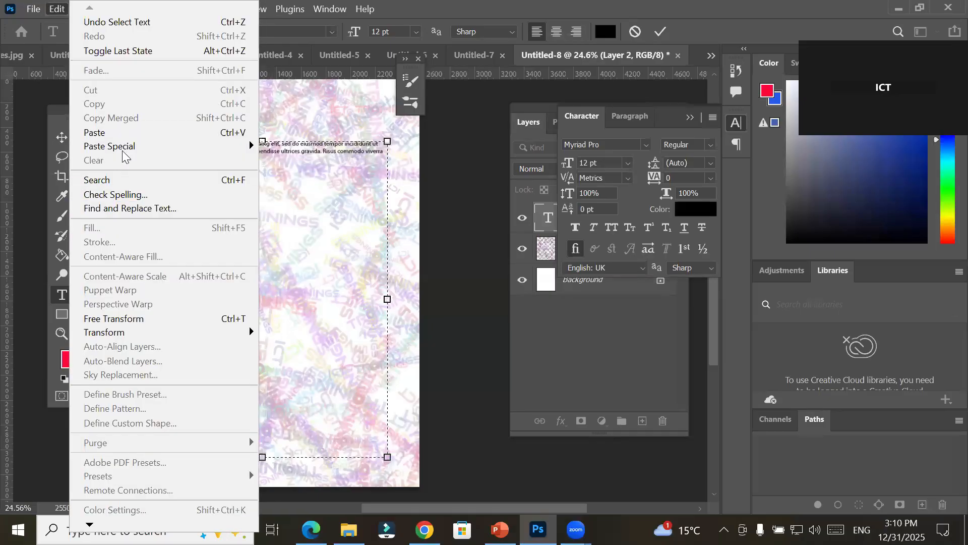
left_click(108, 132)
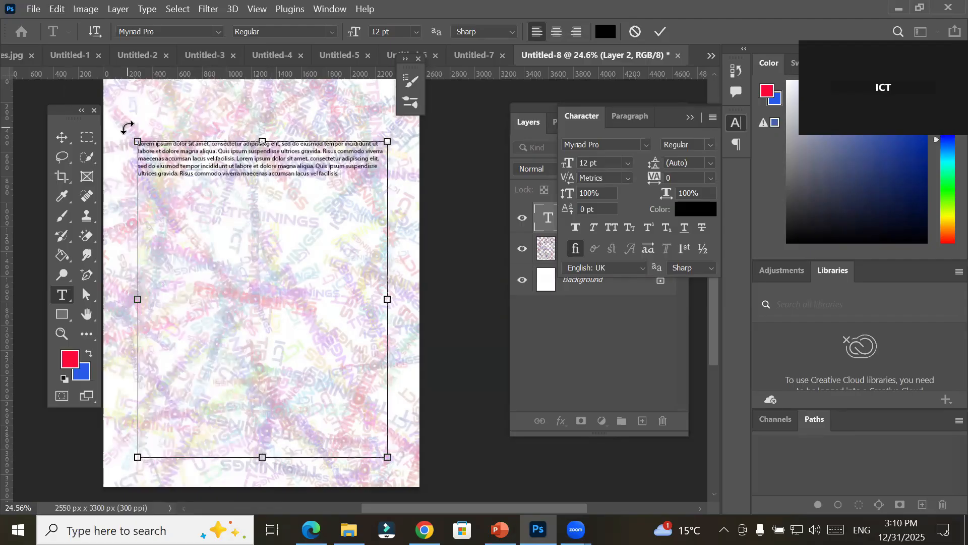
key("ctrl+v")
key("ctrl+v")
key("ctrl+v")
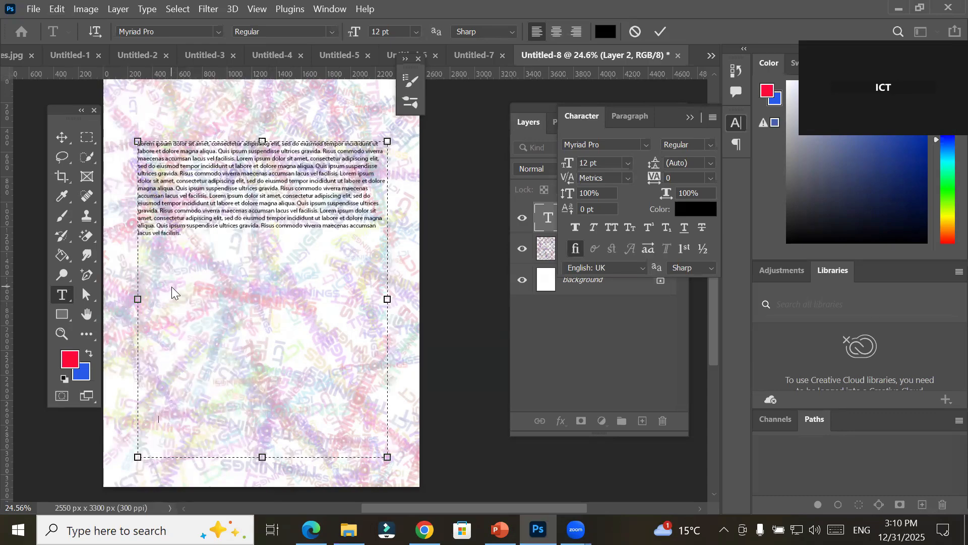
key("ctrl+v")
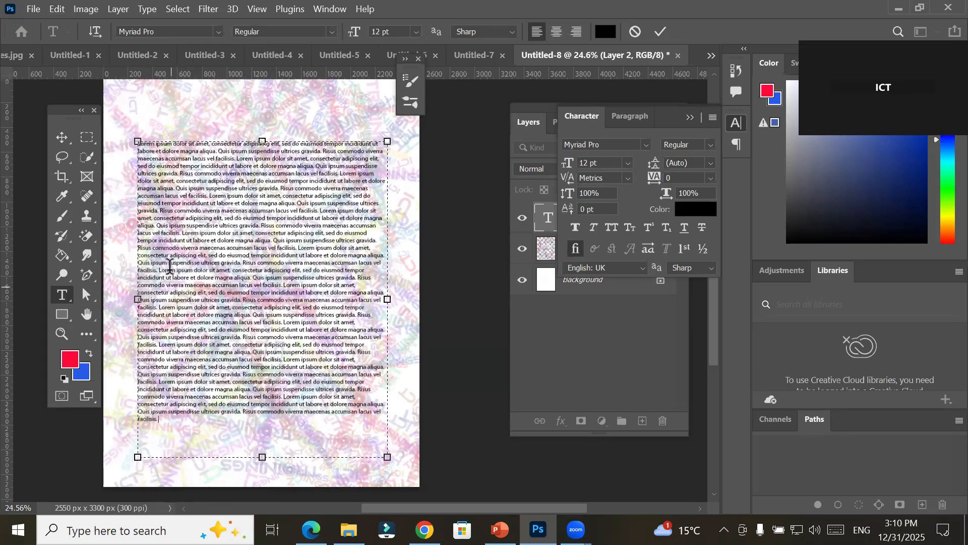
scroll(171, 283, "down", 2)
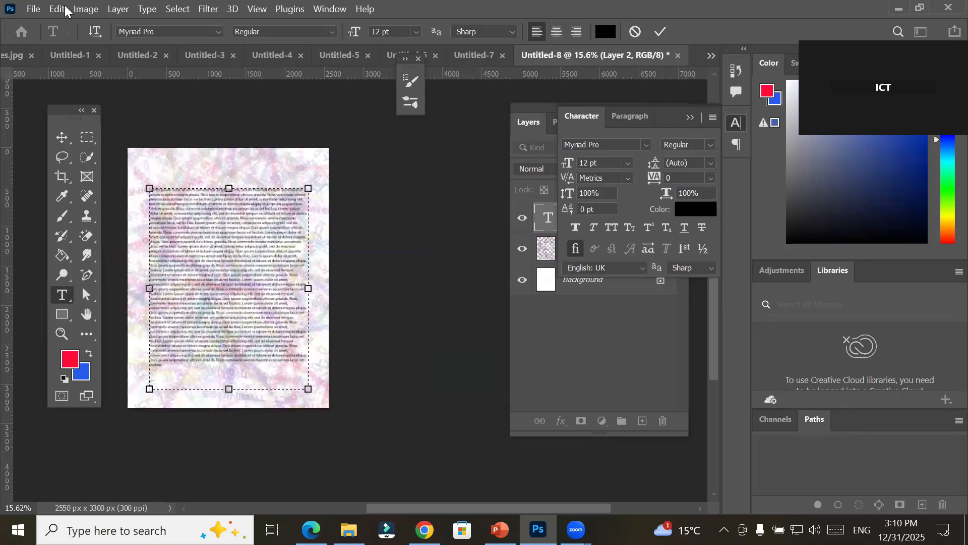
left_click(31, 9)
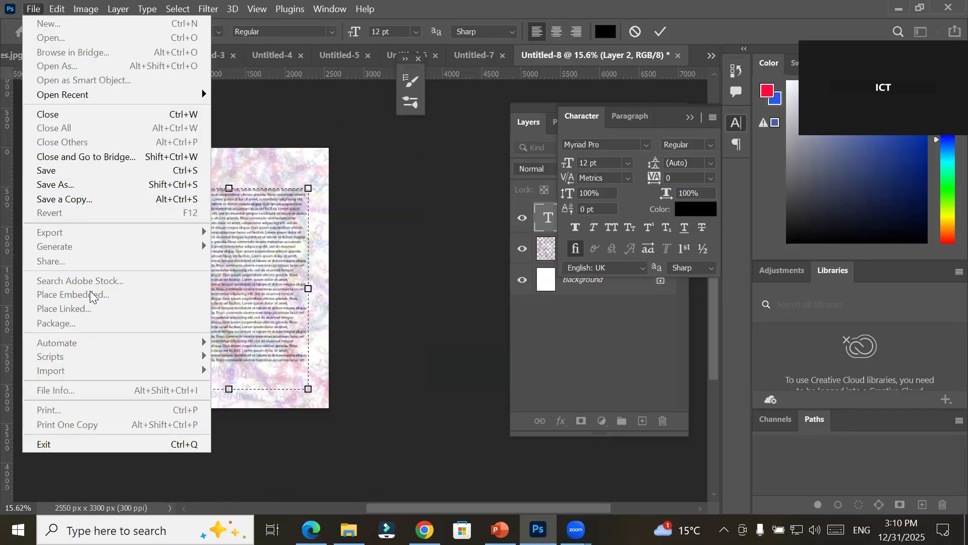
left_click(660, 31)
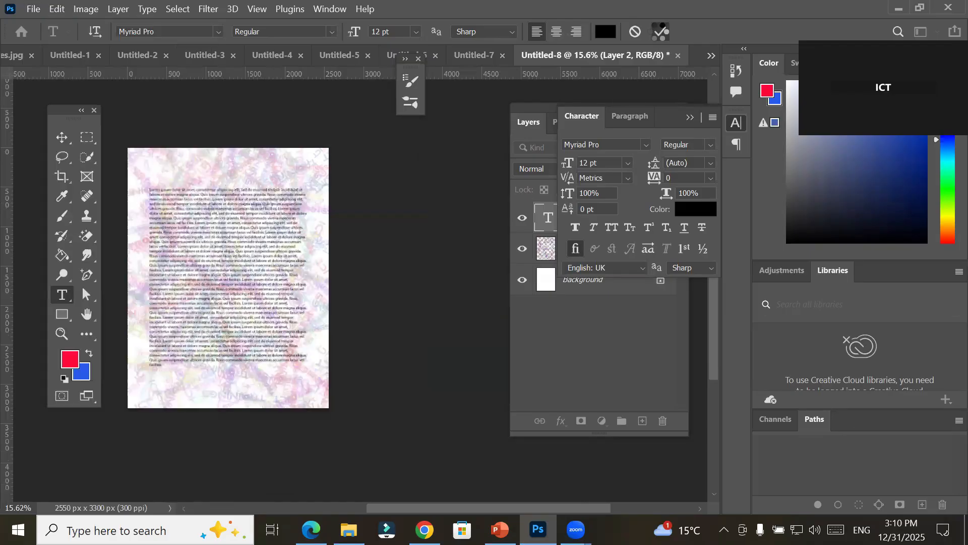
left_click(33, 10)
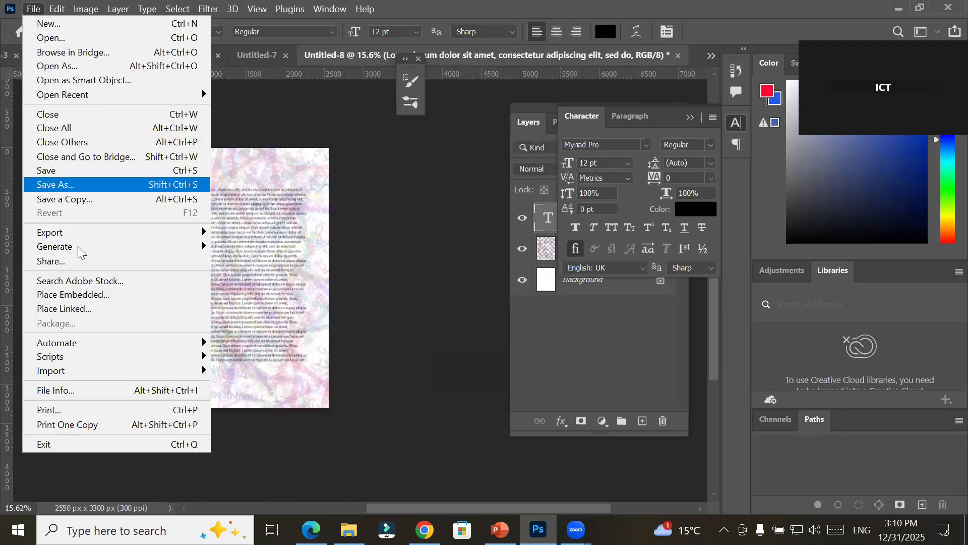
left_click(75, 295)
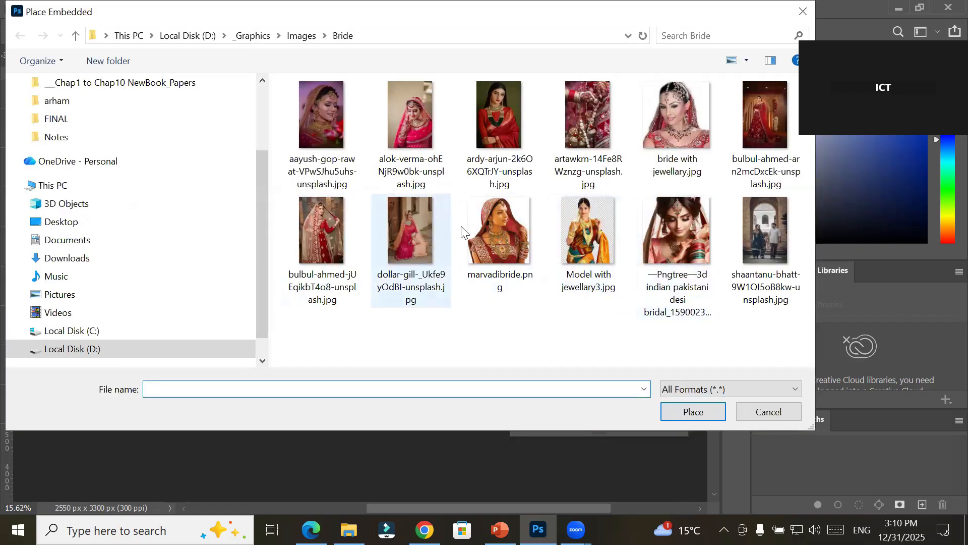
double_click(677, 115)
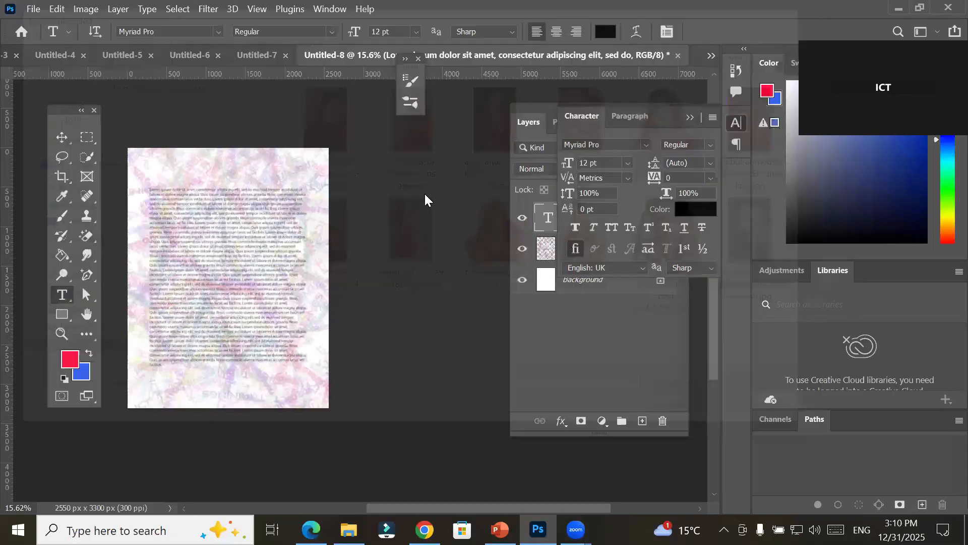
left_click_drag(229, 286, 323, 399)
key("Escape")
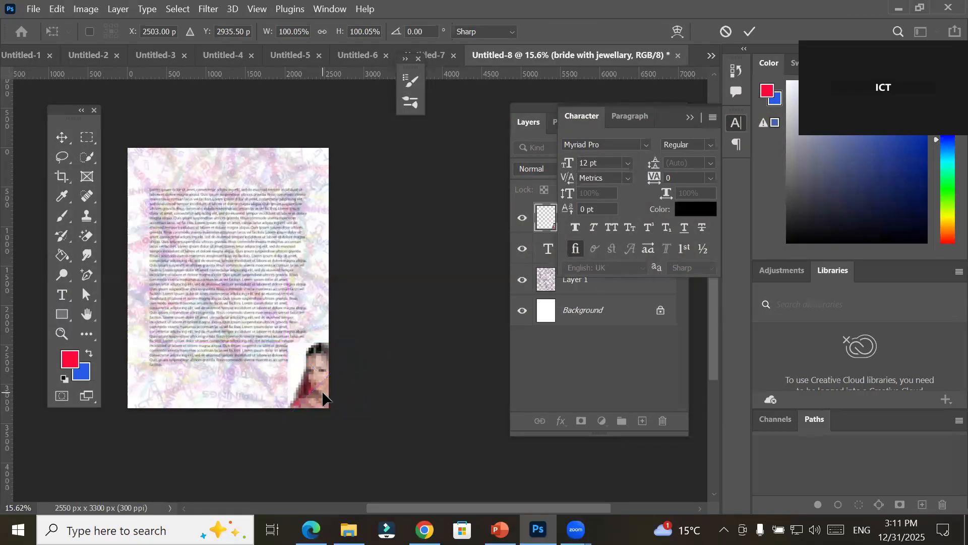
Embed shinning sky.png from the Transparent PNG folder and move it up so its glow sits near the page's top edge
left_click(34, 9)
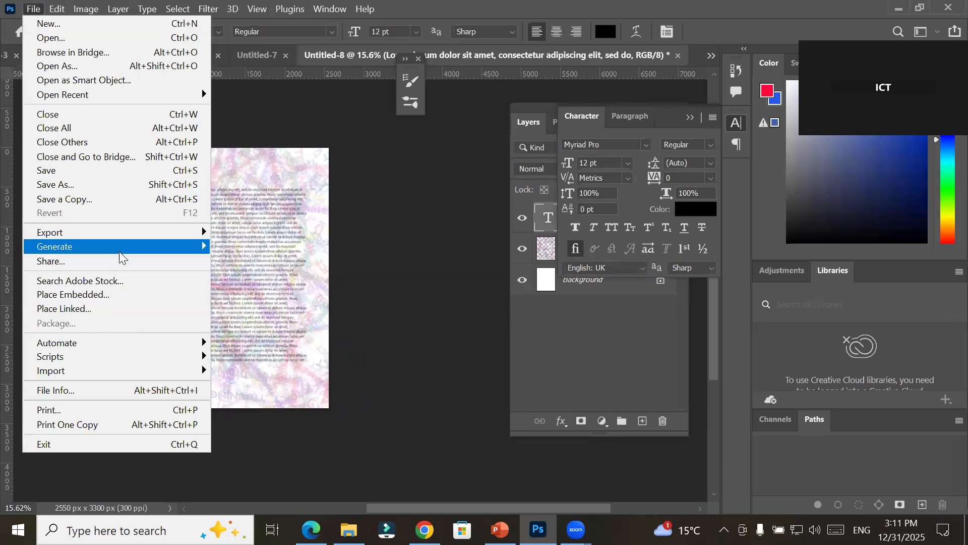
left_click(125, 294)
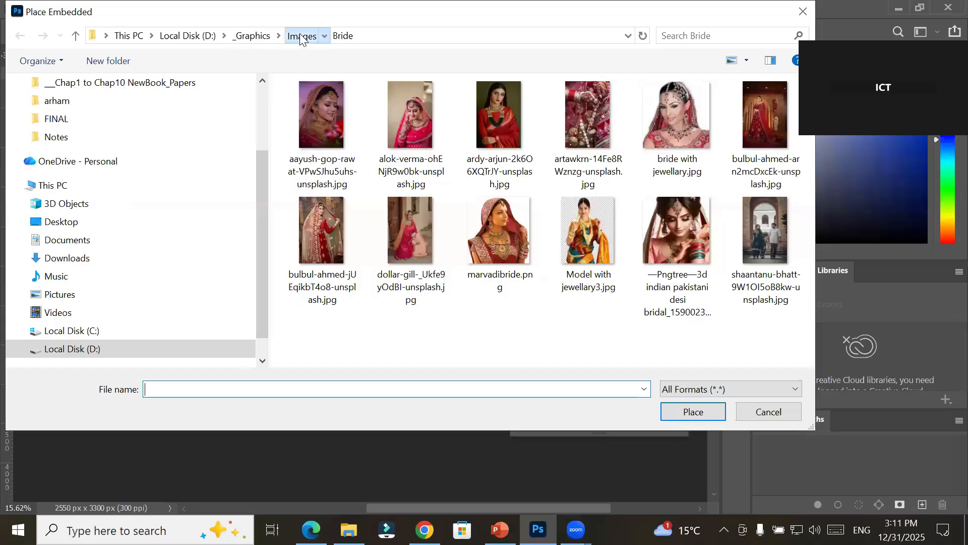
left_click(301, 36)
scroll(415, 247, "down", 6)
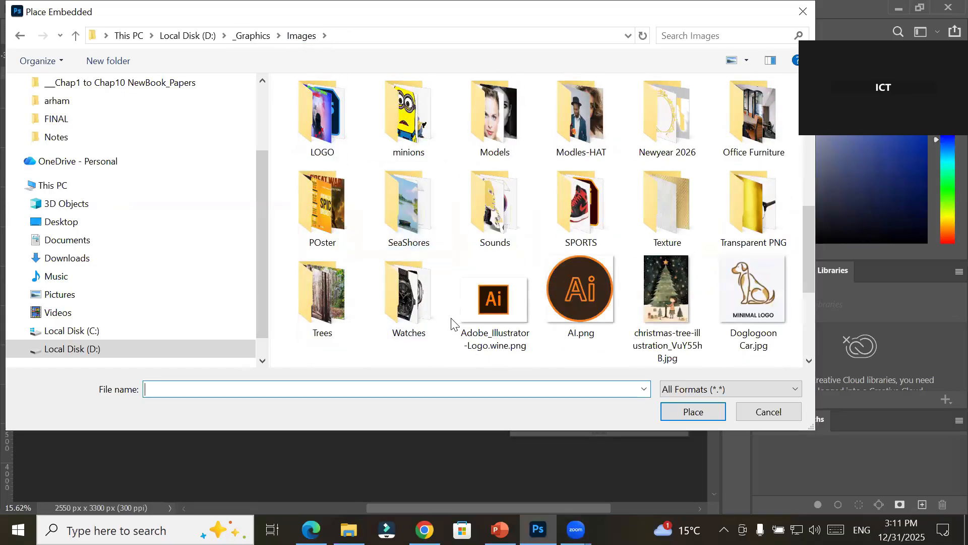
double_click(729, 211)
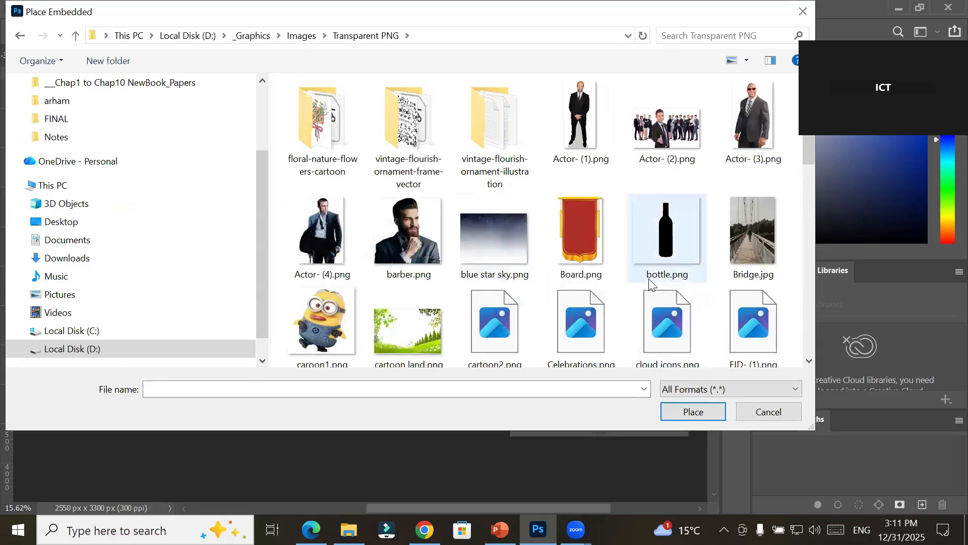
scroll(649, 279, "down", 2)
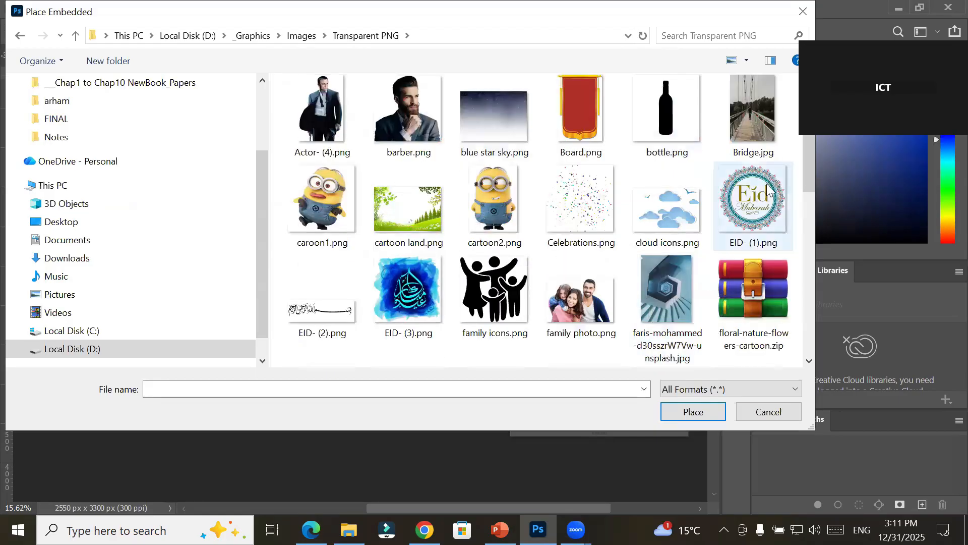
left_click(497, 207)
scroll(498, 208, "down", 4)
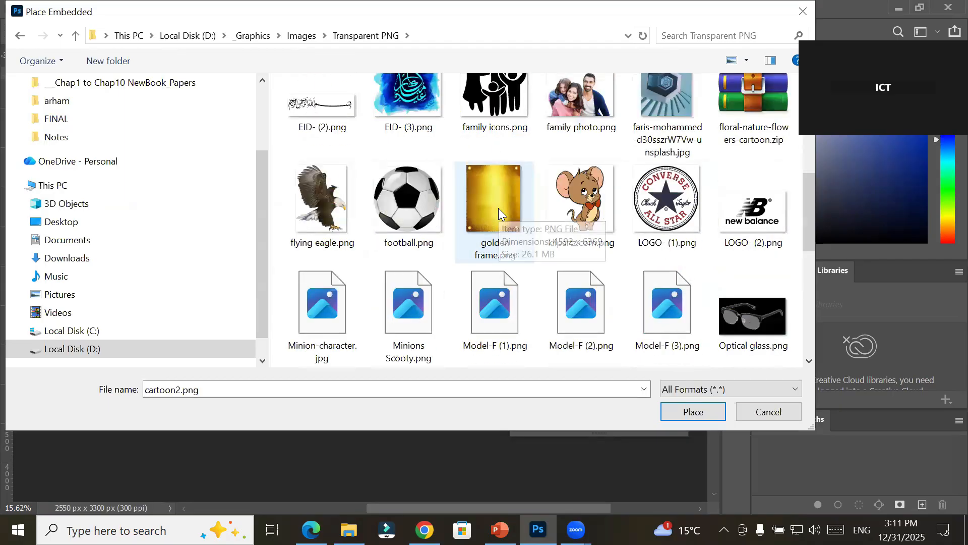
scroll(498, 207, "down", 6)
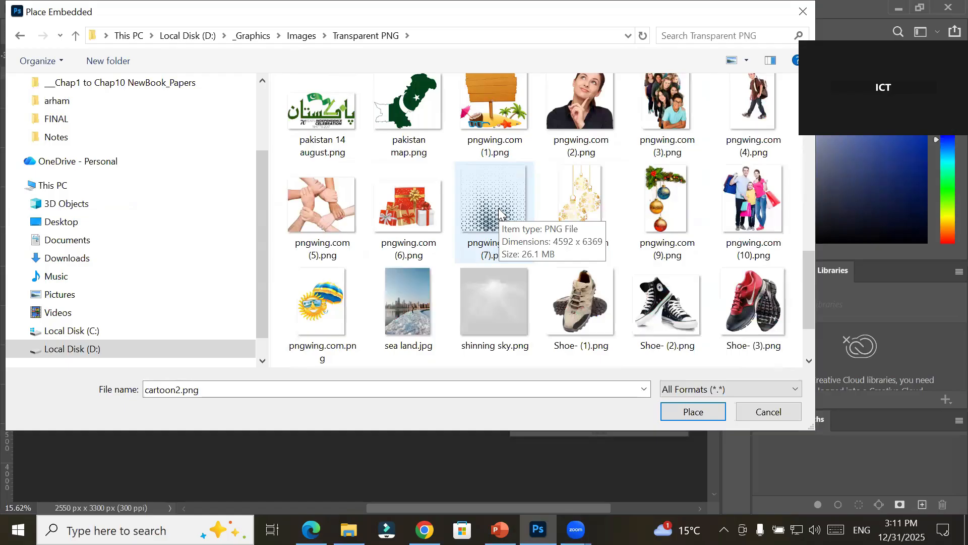
left_click(488, 287)
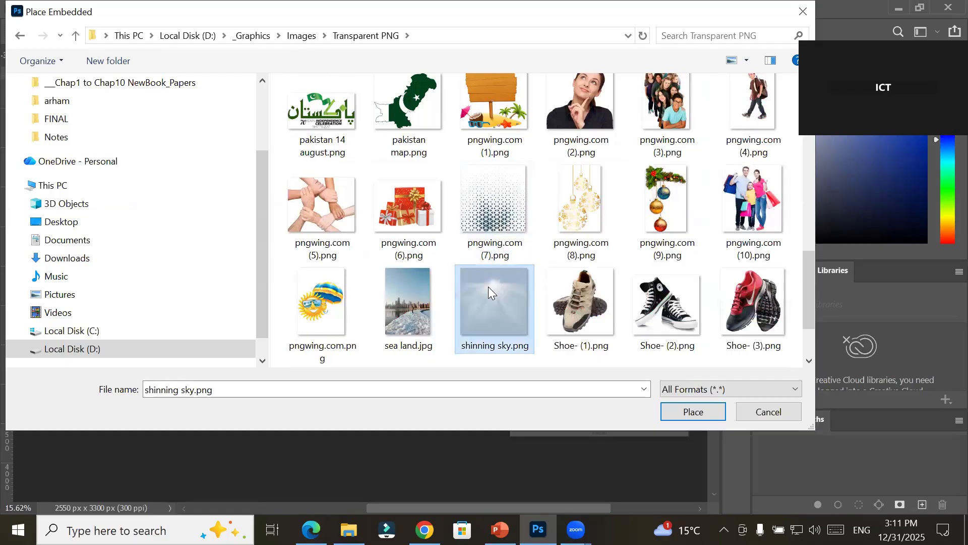
left_click(692, 414)
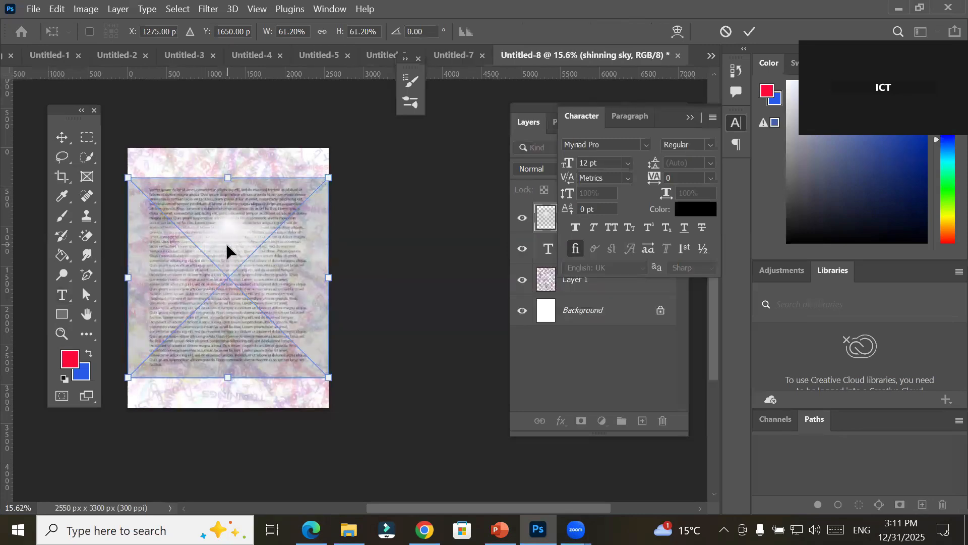
left_click_drag(228, 245, 222, 178)
left_click(750, 31)
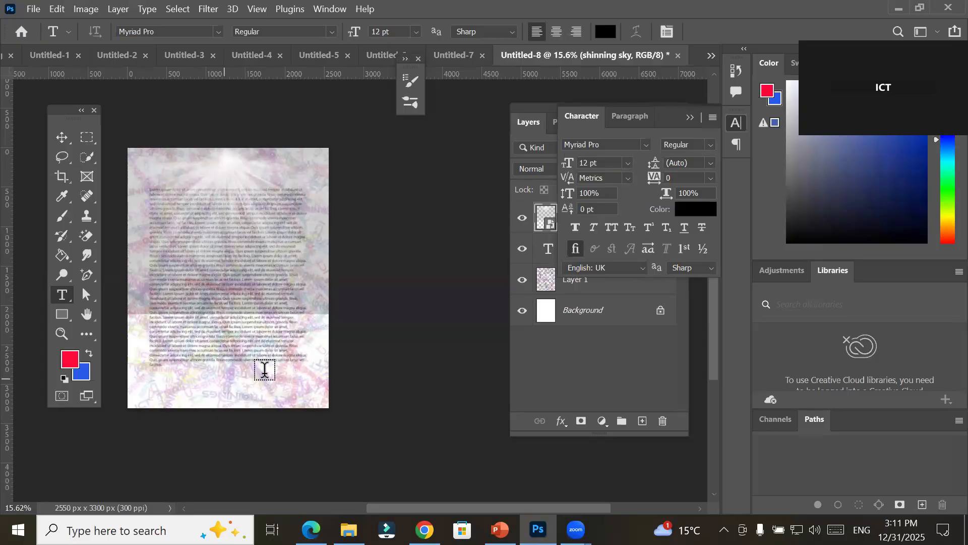
Activate the Brush tool and create a new blank document of 2550 x 3300 px at 300 ppi
left_click(62, 216)
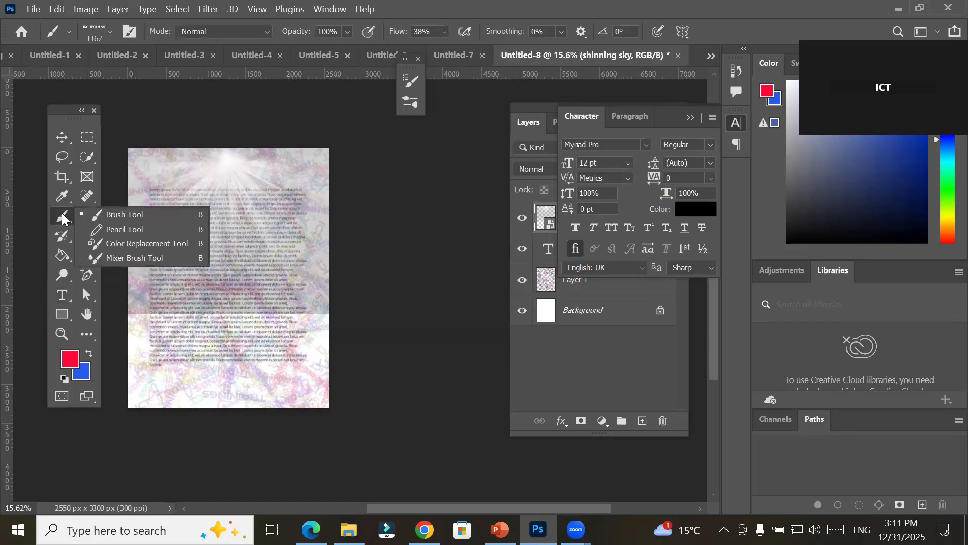
left_click(120, 209)
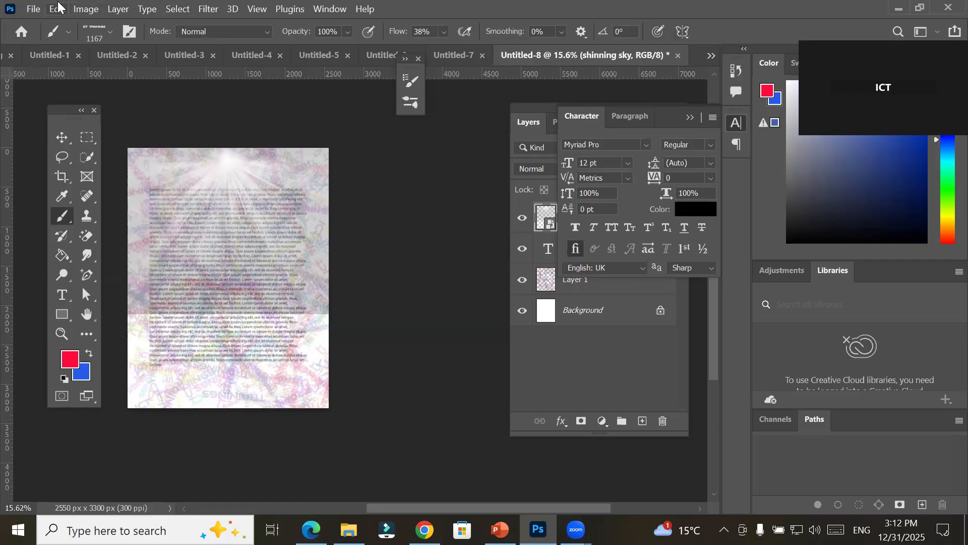
left_click(37, 11)
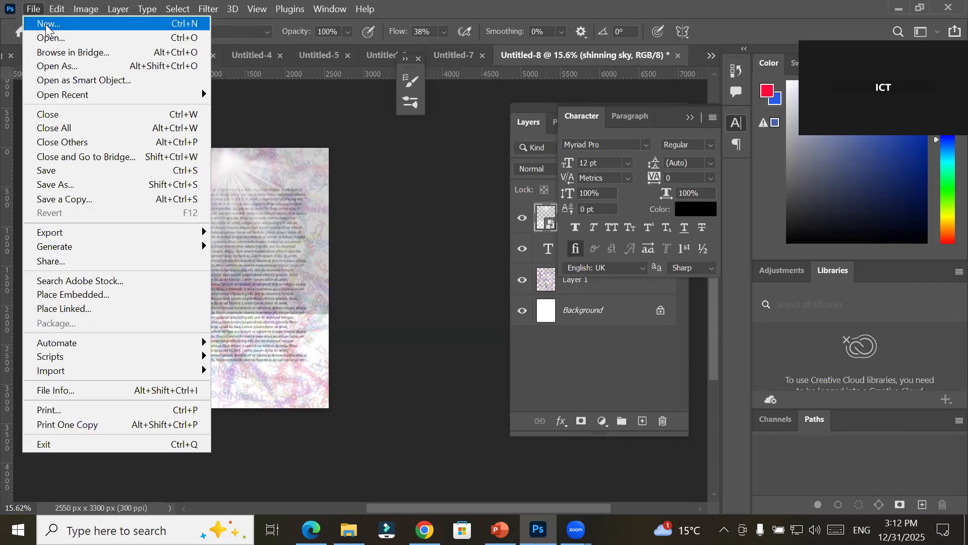
left_click(47, 25)
double_click(174, 169)
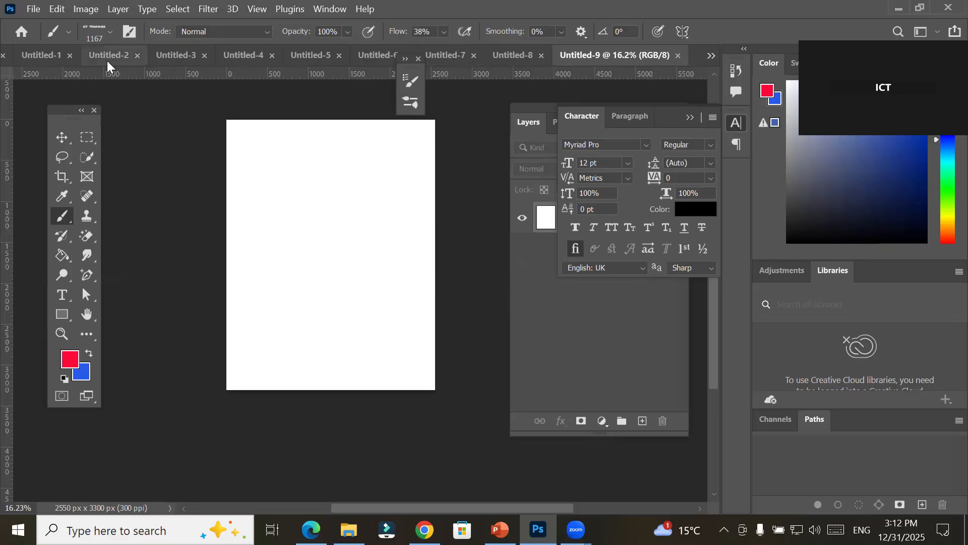
Choose the Hard Round brush from the General Brushes and reduce its size to 44 px
left_click(110, 34)
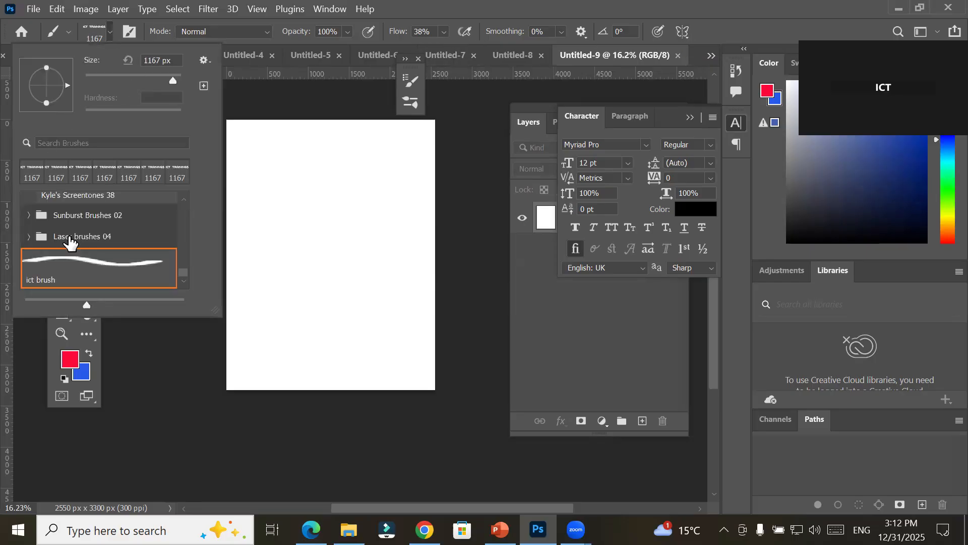
scroll(71, 242, "up", 8)
scroll(70, 242, "up", 10)
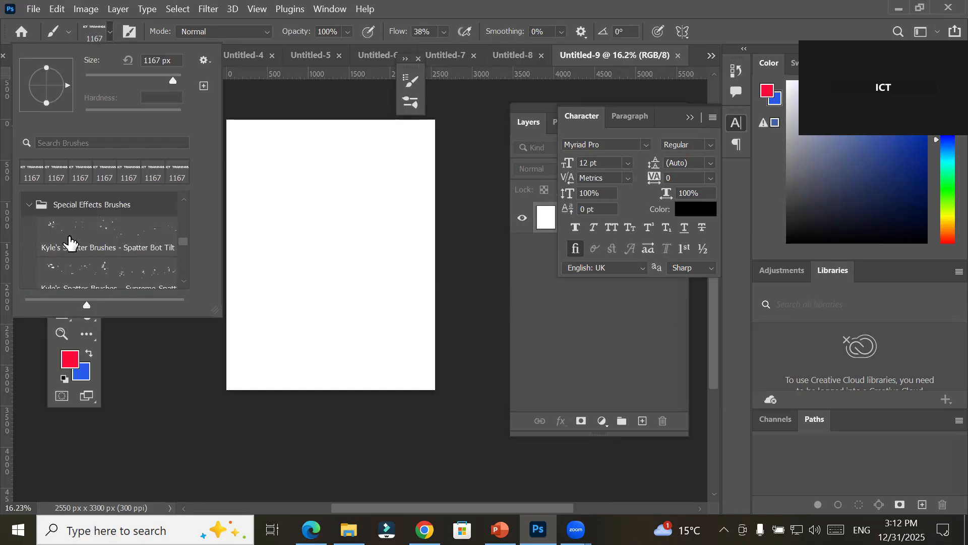
scroll(71, 243, "up", 3)
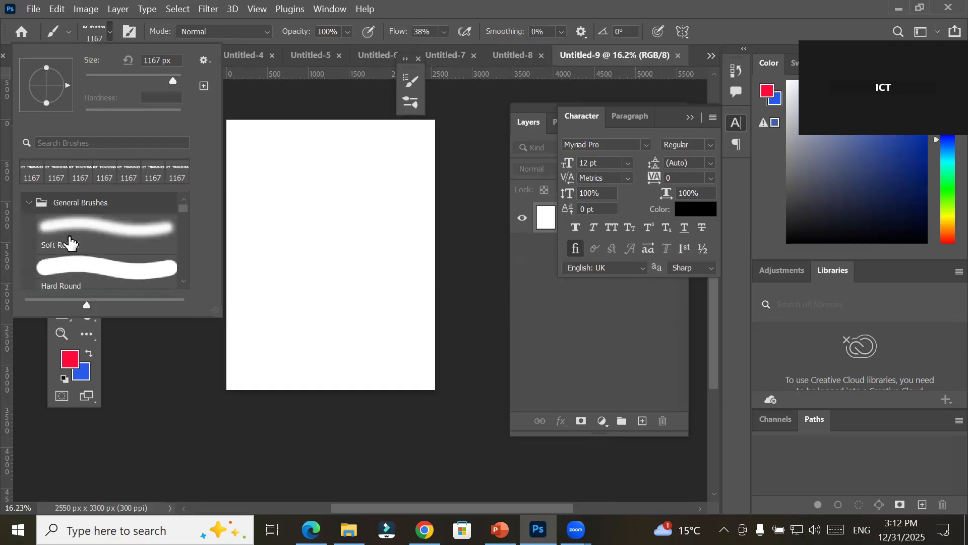
left_click(68, 261)
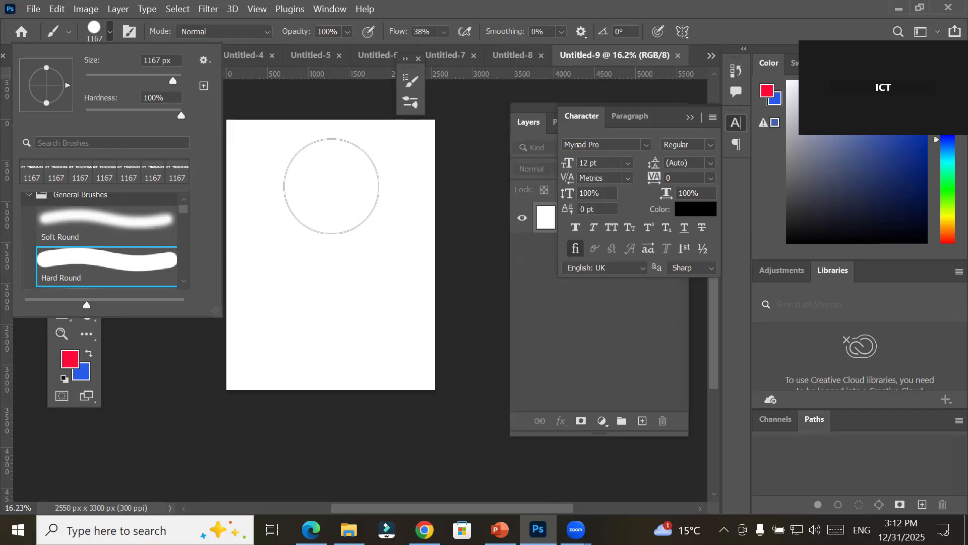
left_click_drag(169, 81, 105, 79)
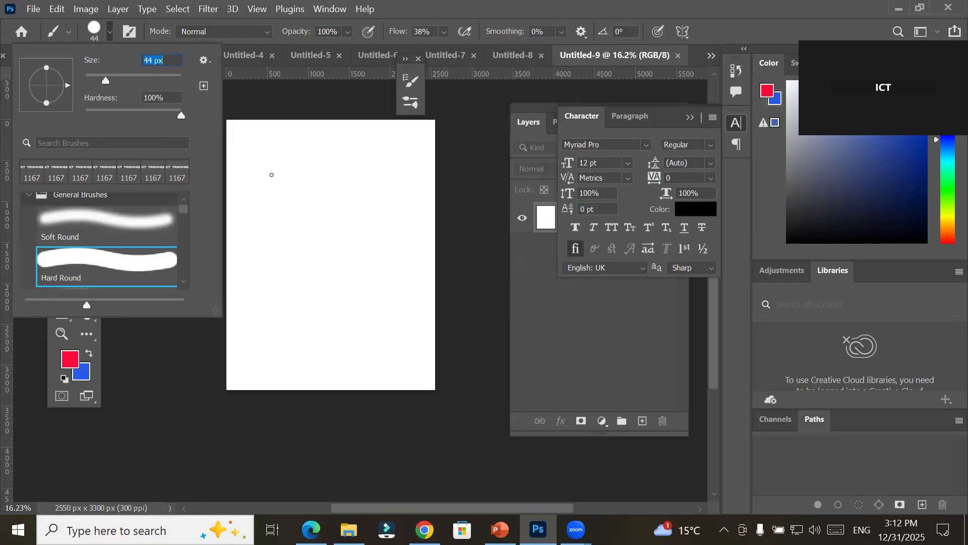
left_click(97, 27)
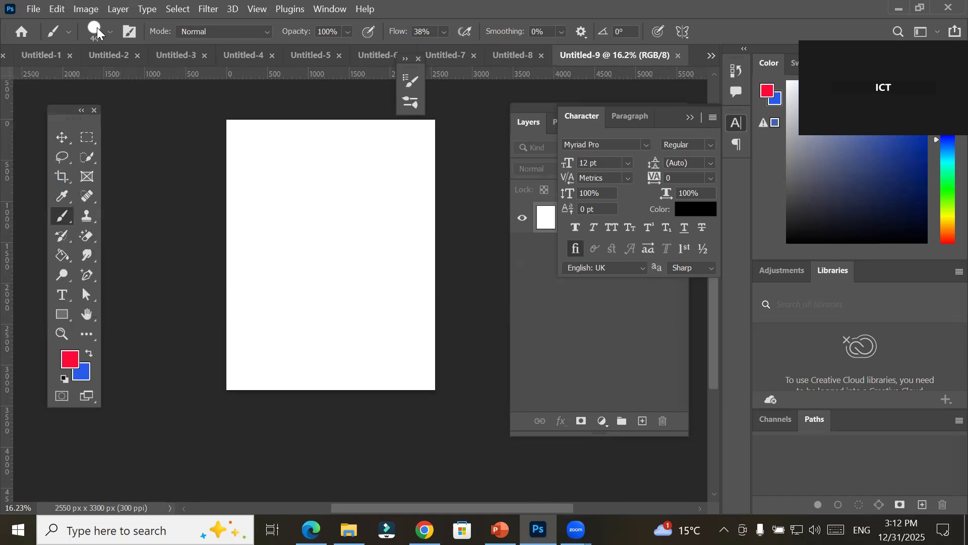
Enable vertical paint symmetry, stretch its axis to the full page height, and commit it with the Brush tool active
left_click(682, 34)
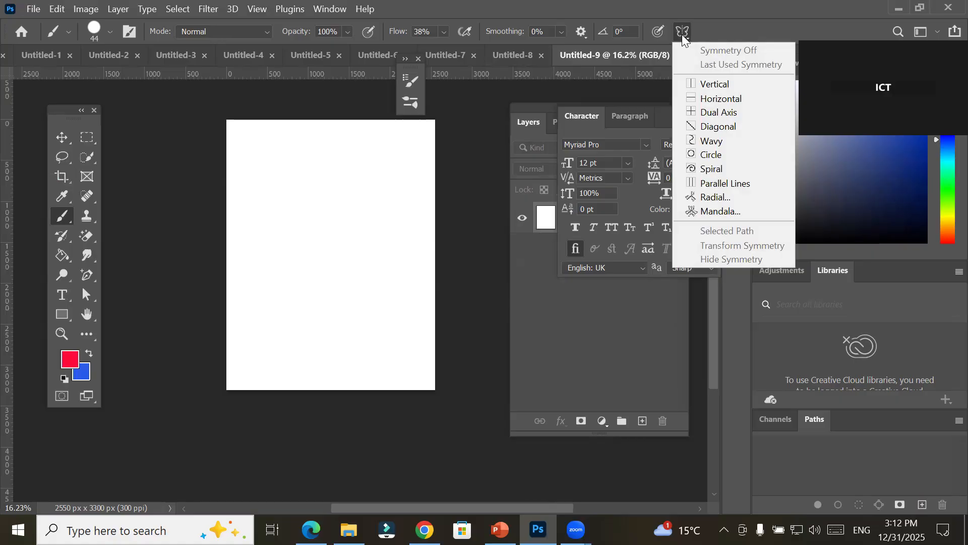
left_click(711, 85)
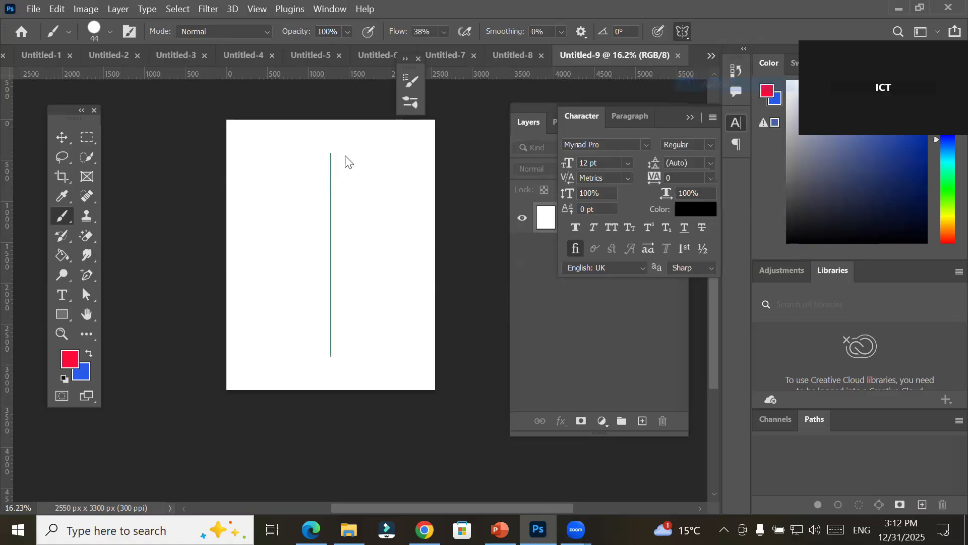
left_click_drag(327, 151, 323, 114)
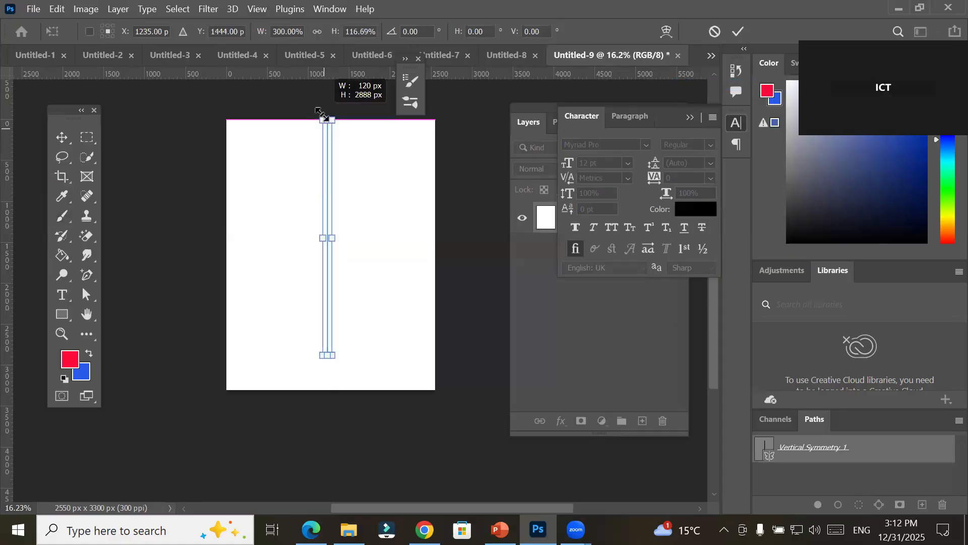
left_click_drag(325, 355, 325, 389)
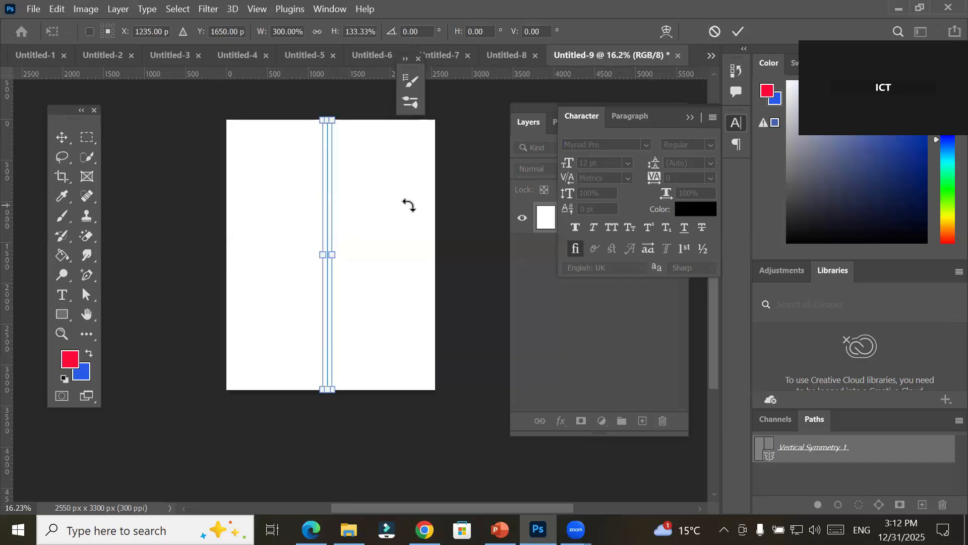
left_click(740, 32)
key("b")
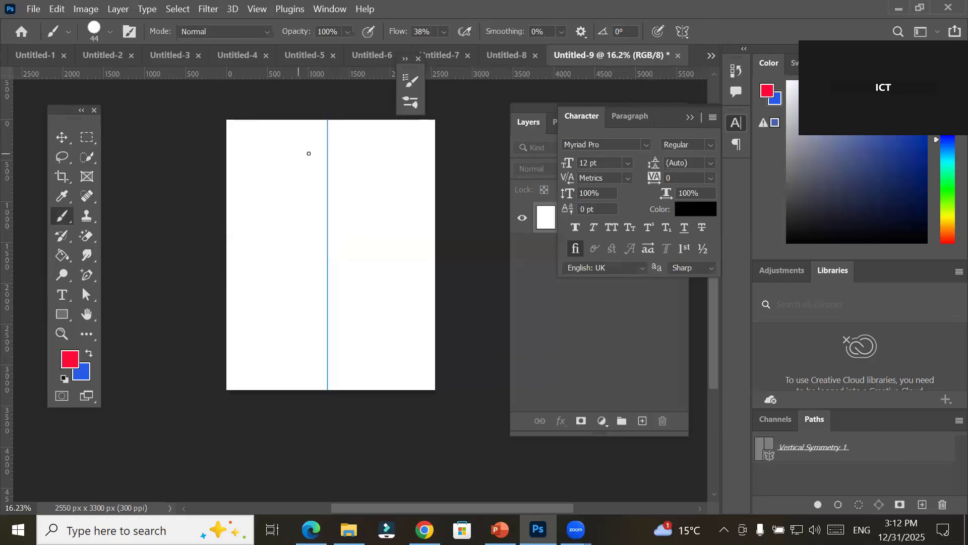
Paint a mirrored red face freehand with head outline, eyes, brows, mouth, nose, hair strands, ears, neck and shoulders
mouse_move(326, 175)
left_mouse_down()
mouse_move(309, 171)
mouse_move(264, 206)
mouse_move(272, 230)
mouse_move(254, 257)
mouse_move(257, 292)
mouse_move(323, 309)
left_mouse_up()
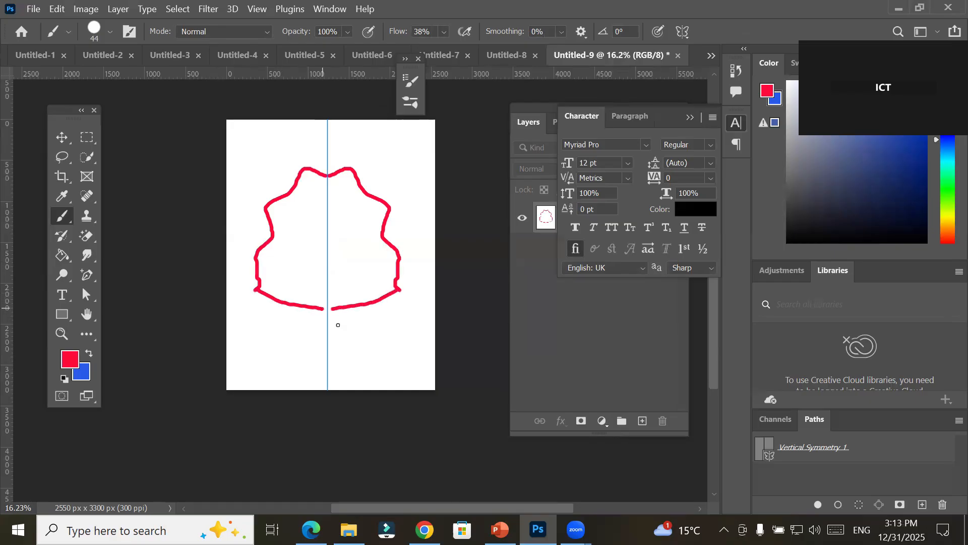
mouse_move(316, 213)
left_mouse_down()
mouse_move(291, 214)
mouse_move(310, 219)
mouse_move(314, 209)
mouse_move(296, 201)
left_mouse_up()
mouse_move(327, 262)
left_mouse_down()
mouse_move(303, 273)
mouse_move(321, 270)
left_mouse_up()
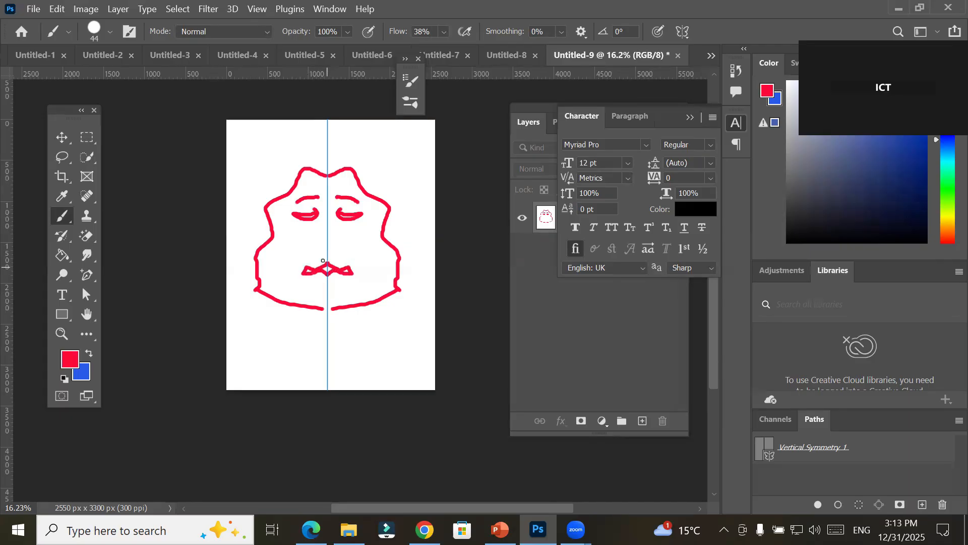
left_click_drag(326, 224, 322, 252)
mouse_move(317, 170)
left_mouse_down()
mouse_move(295, 166)
mouse_move(300, 183)
mouse_move(285, 178)
mouse_move(285, 191)
mouse_move(258, 191)
mouse_move(270, 199)
mouse_move(257, 202)
mouse_move(262, 241)
left_mouse_up()
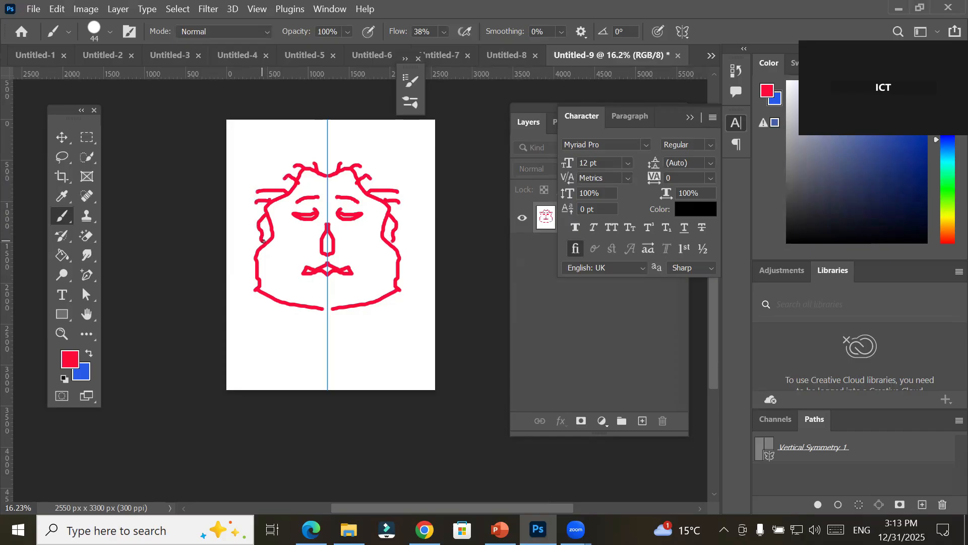
mouse_move(322, 313)
left_mouse_down()
mouse_move(309, 349)
mouse_move(222, 376)
left_mouse_up()
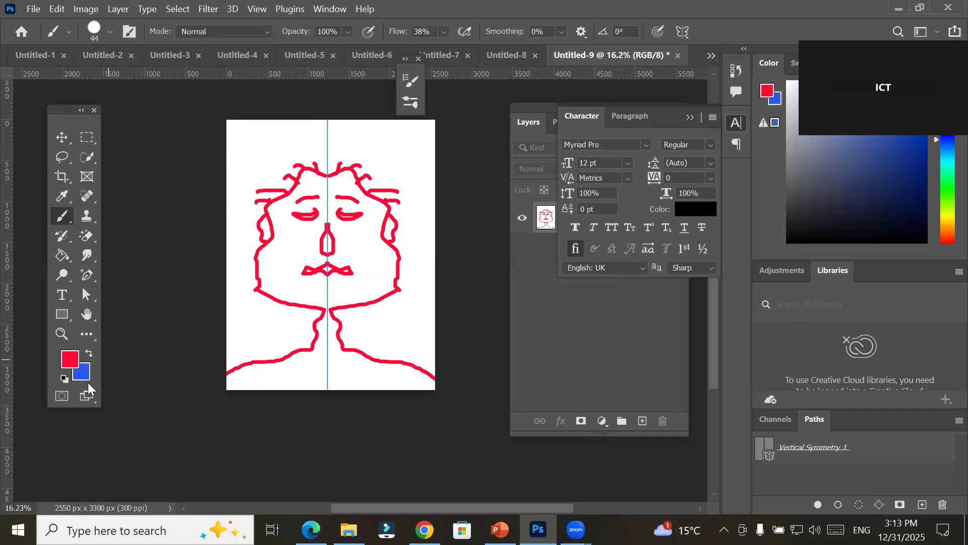
Set the foreground colour to a near-black dark red and paint mirrored pupils, an outer hair outline and shoulder lines
left_click(71, 359)
left_click(435, 242)
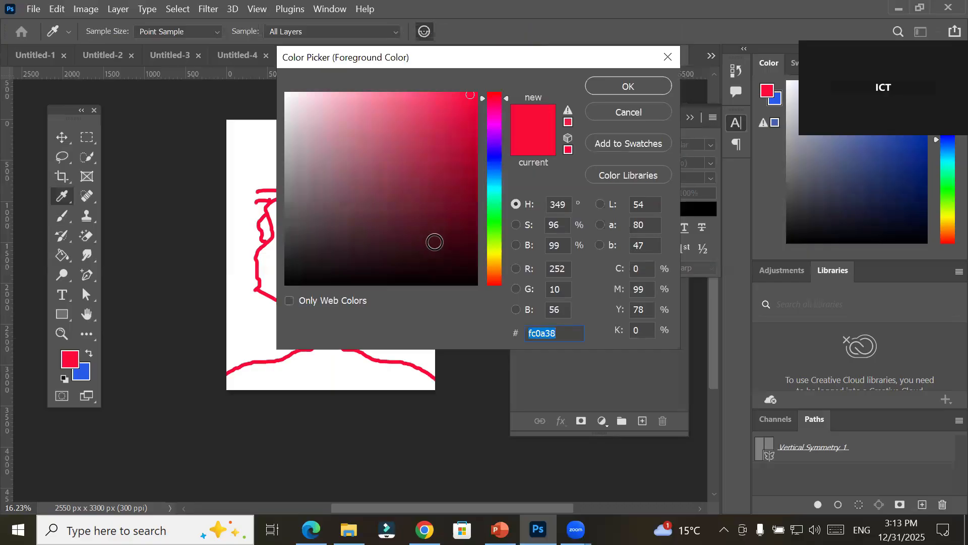
left_click(464, 261)
left_click(612, 86)
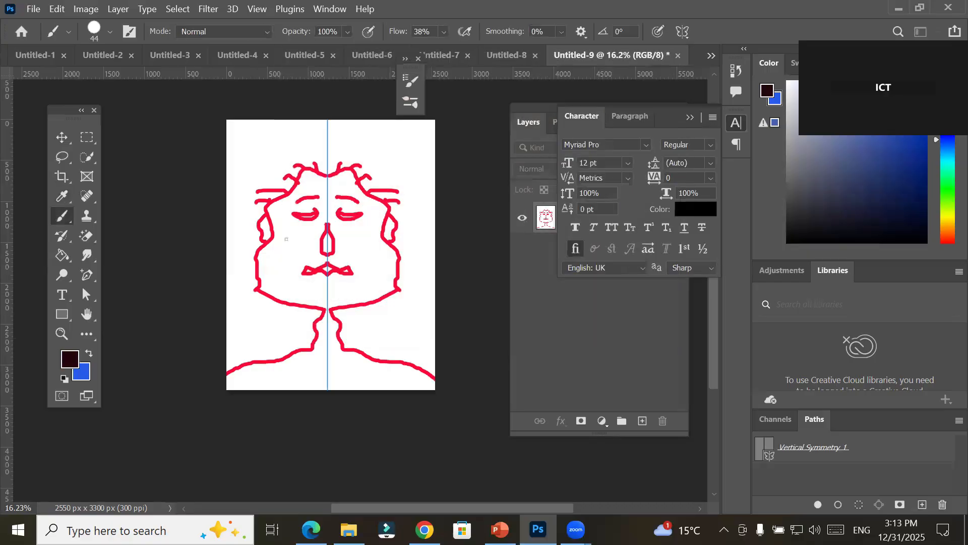
left_click_drag(305, 215, 304, 221)
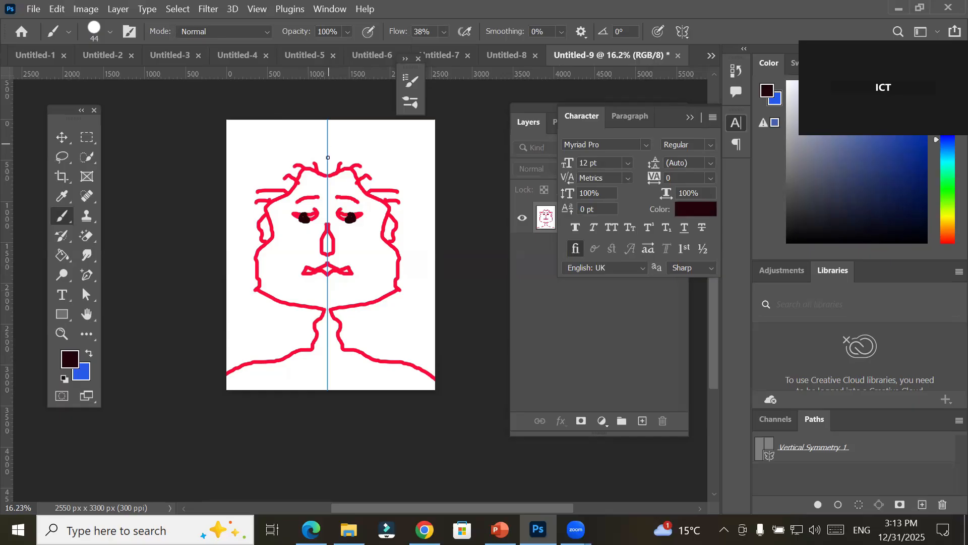
mouse_move(323, 178)
left_mouse_down()
mouse_move(311, 157)
mouse_move(267, 170)
mouse_move(271, 182)
mouse_move(250, 221)
mouse_move(273, 241)
left_mouse_up()
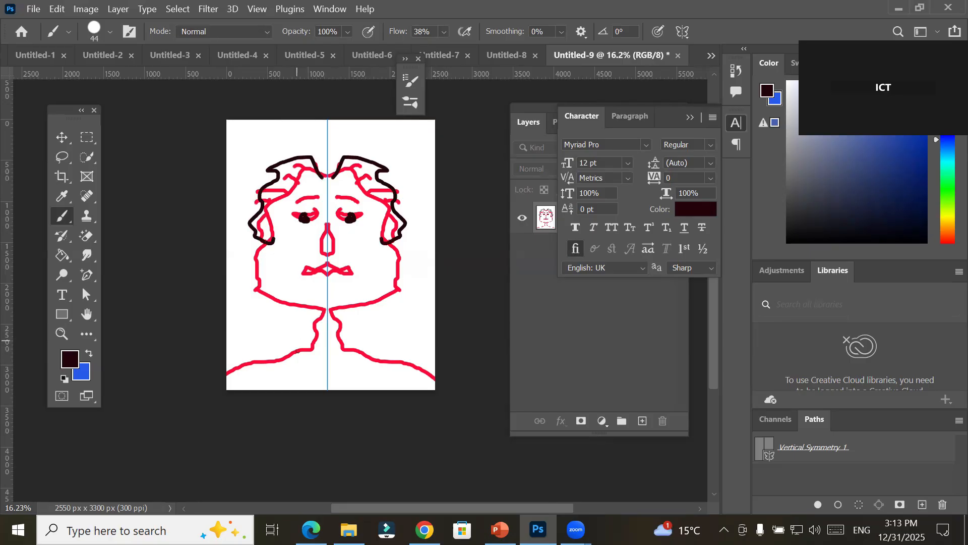
left_click_drag(295, 346, 216, 367)
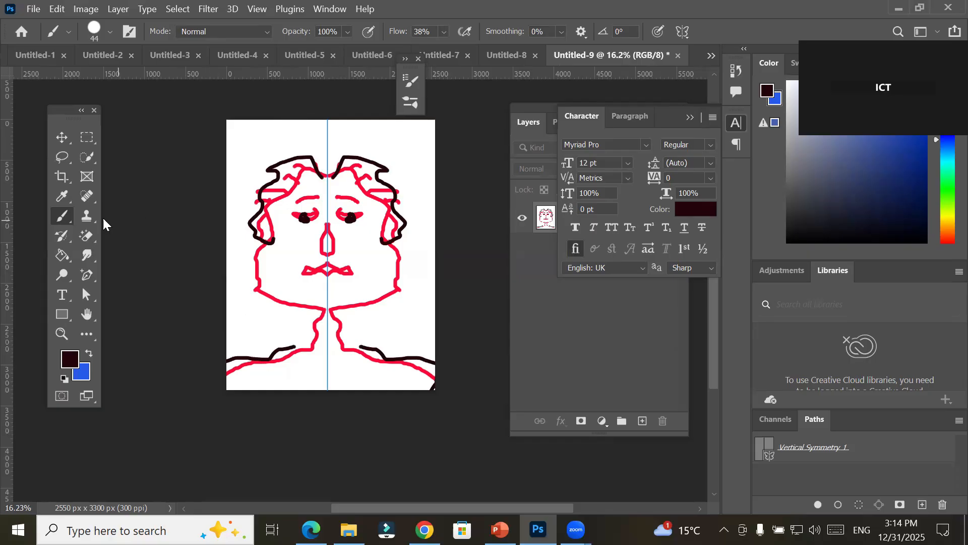
Try to erase mirrored areas across the ears and the lower cheeks with the Eraser tool
right_click(59, 219)
left_click(60, 218)
left_click(90, 235)
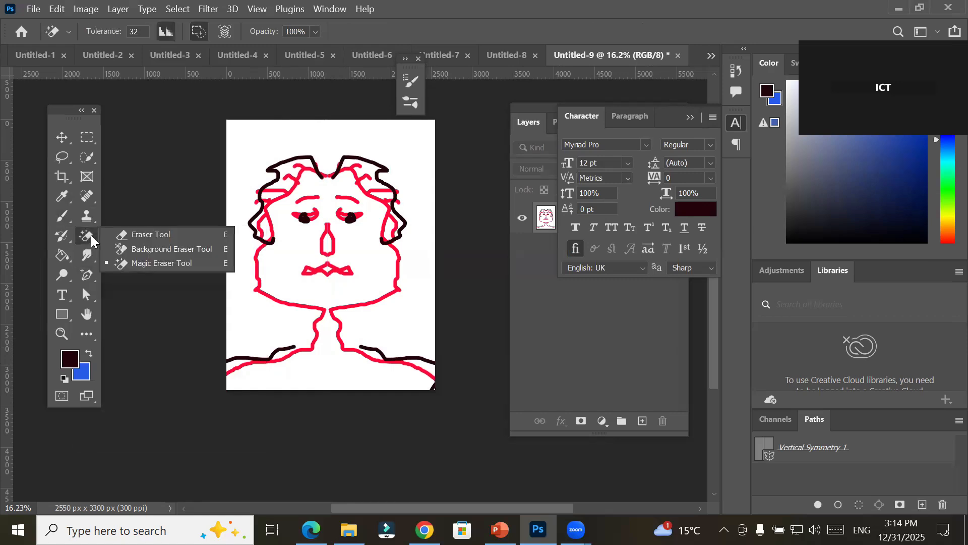
left_click(182, 234)
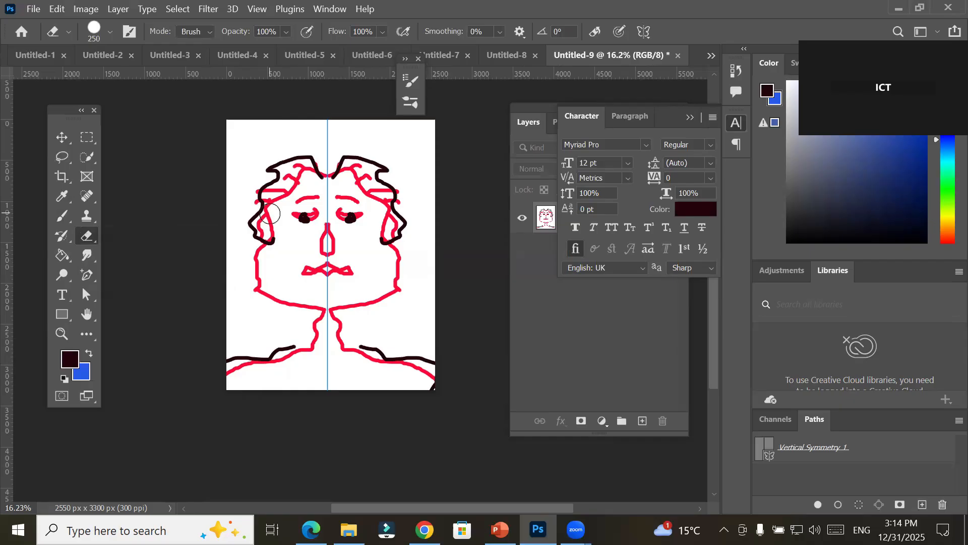
left_click_drag(271, 214, 233, 237)
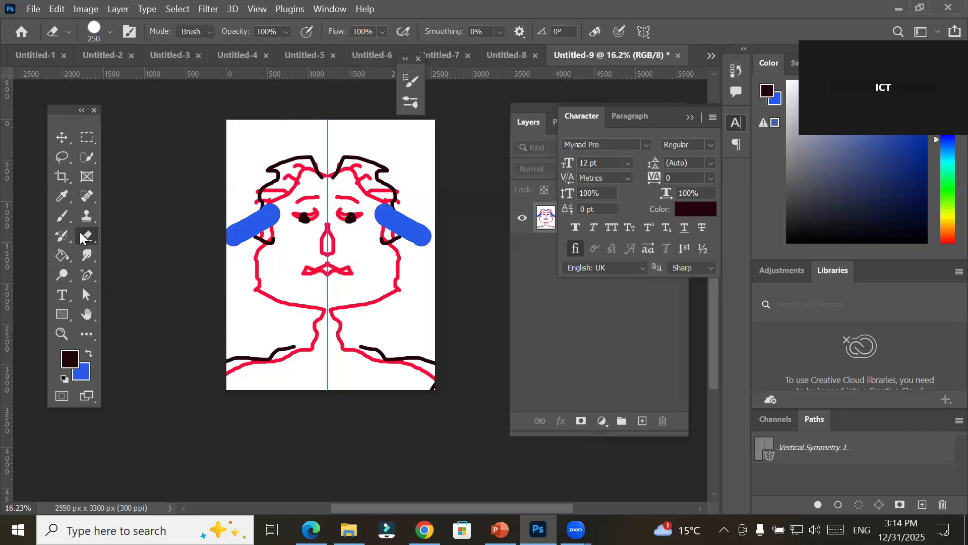
right_click(81, 238)
left_click(134, 232)
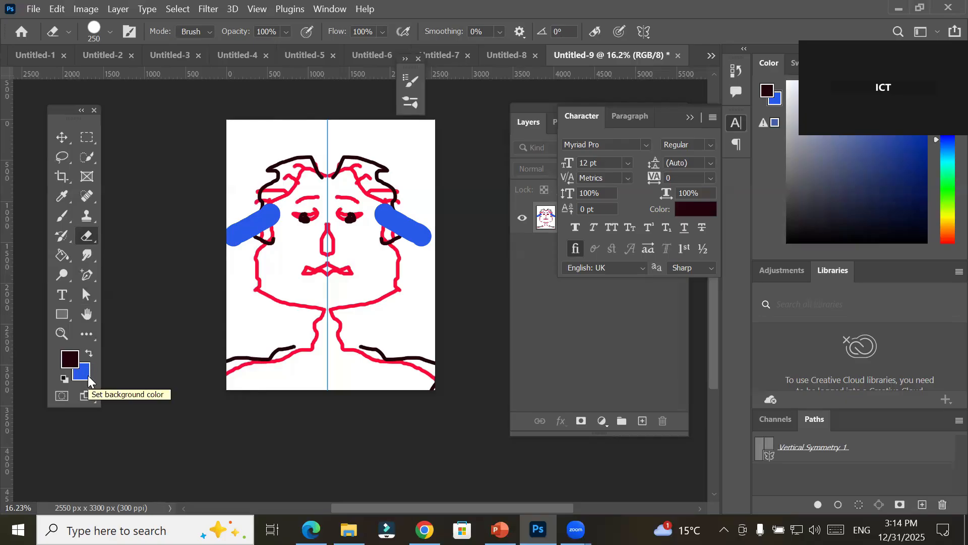
left_click_drag(272, 272, 206, 334)
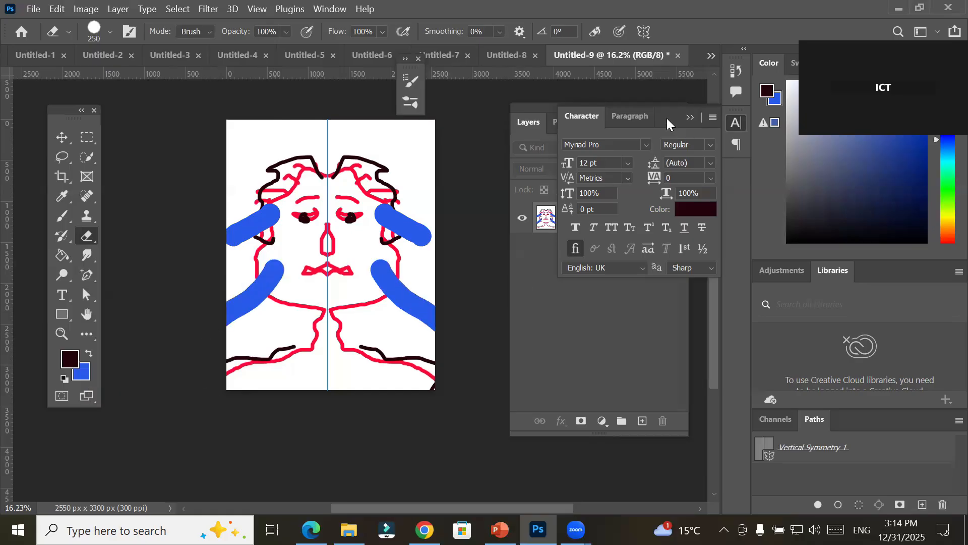
Undo both mirrored eraser strokes on the Background layer
left_click(545, 220)
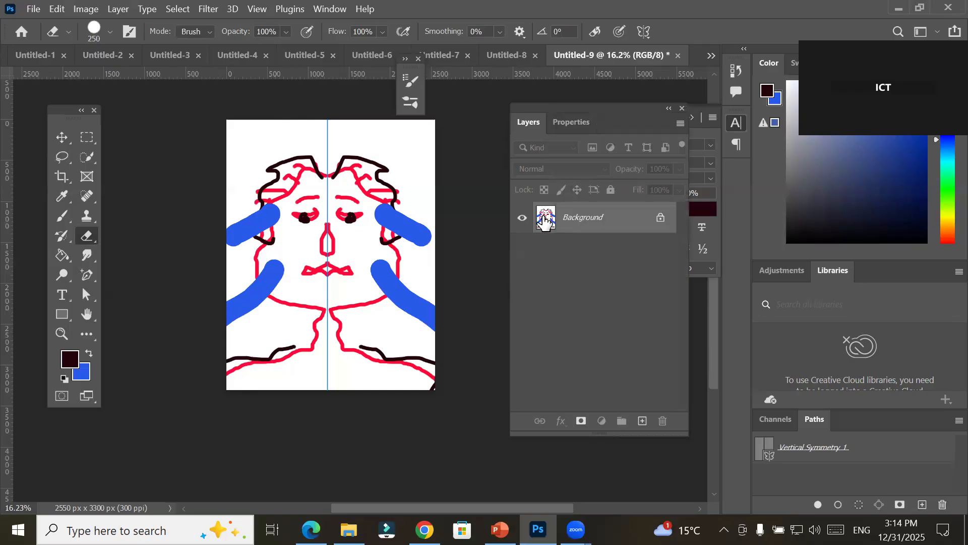
key("ctrl+z")
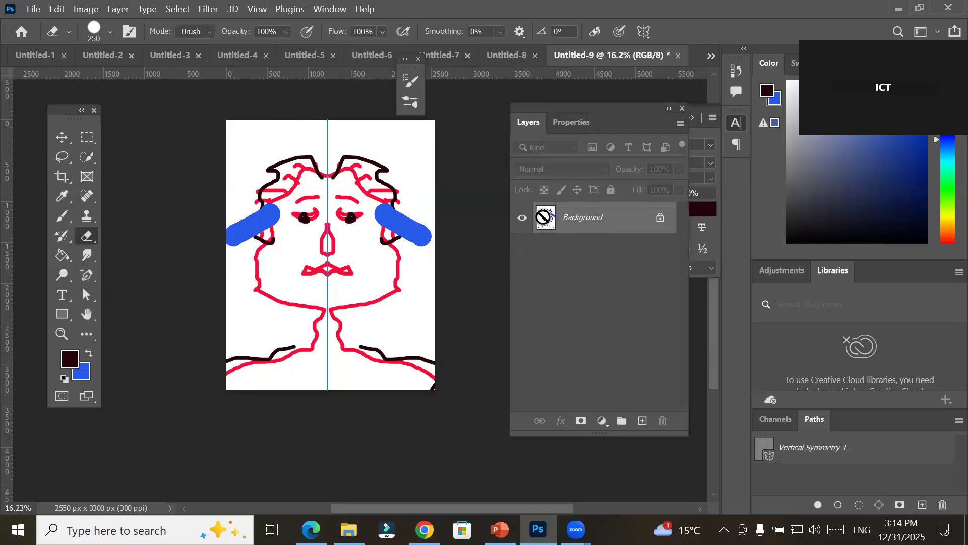
key("ctrl+z")
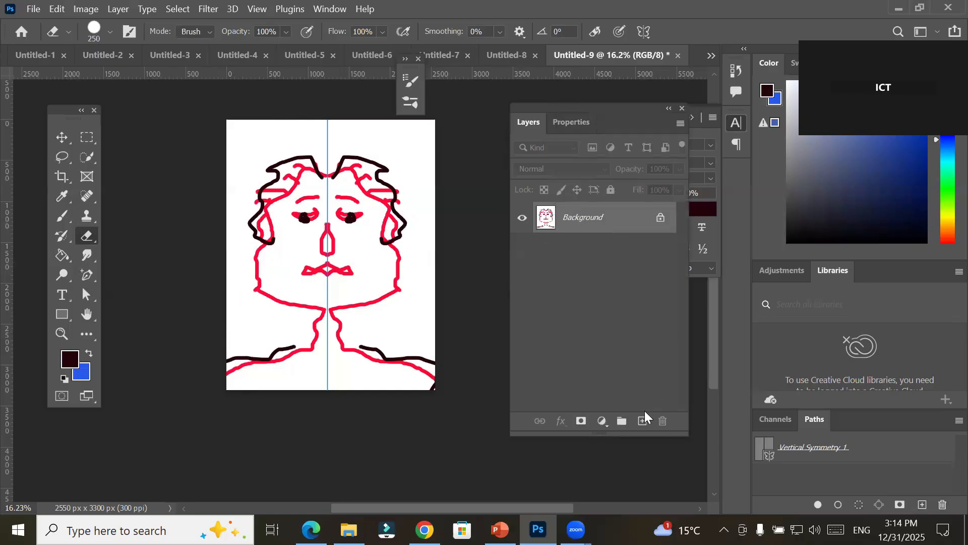
Add an empty layer beneath the unlocked drawing layer and reset the foreground and background colours to black and white
left_click(642, 422)
left_click_drag(569, 218, 589, 323)
left_click_drag(583, 221, 576, 272)
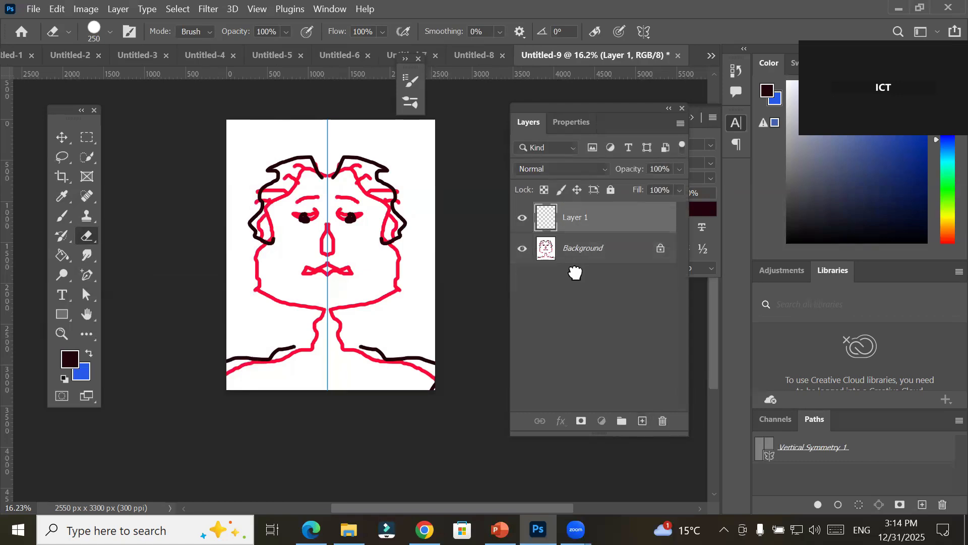
left_click(661, 248)
left_click_drag(605, 224, 594, 274)
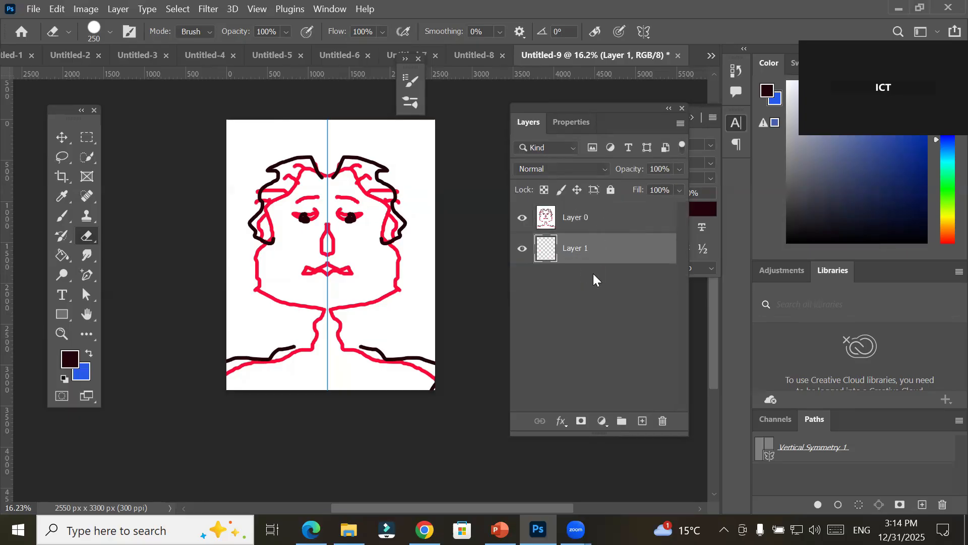
left_click(63, 379)
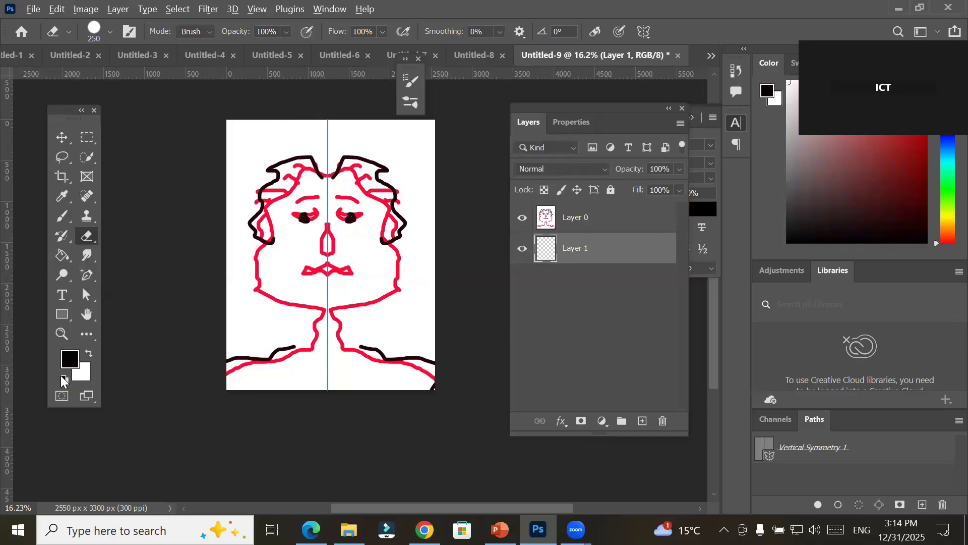
Fill the empty lower layer with the white background colour
key("alt+BackSpace")
key("ctrl+BackSpace")
scroll(315, 238, "up", 2)
scroll(339, 296, "up", 2)
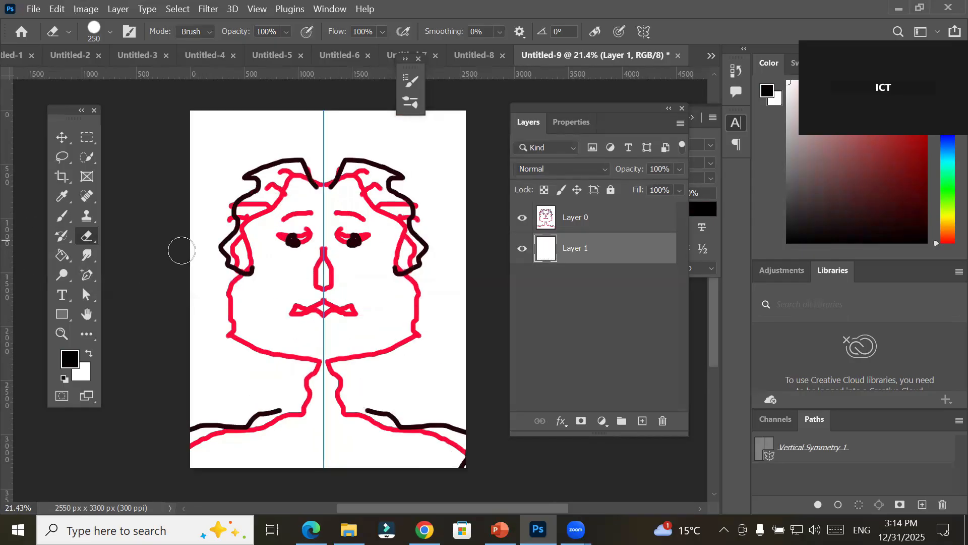
Erase the mirrored eyebrows, eyes, nose and mouth from Layer 0 with the Eraser tool
mouse_move(279, 240)
left_mouse_down()
mouse_move(295, 235)
mouse_move(282, 229)
mouse_move(275, 246)
left_mouse_up()
left_click(585, 220)
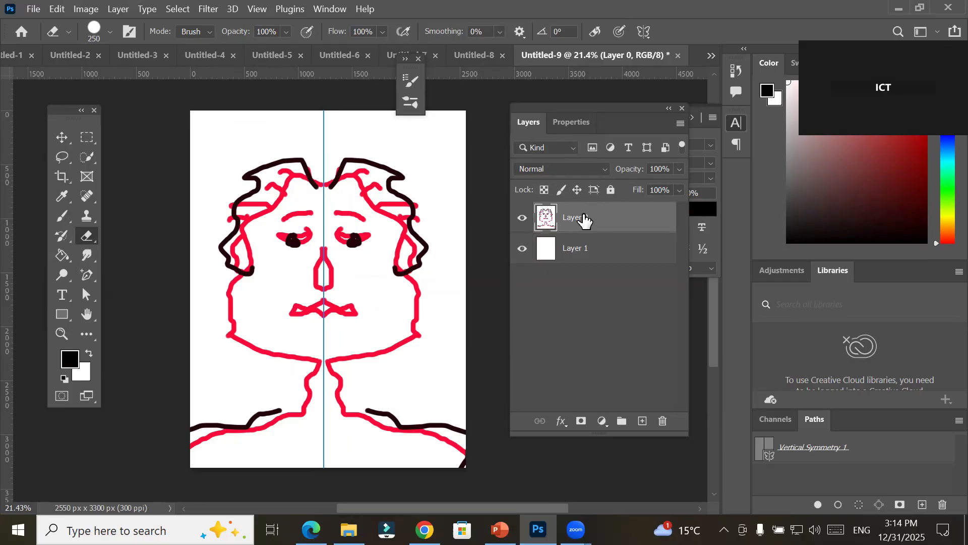
mouse_move(301, 240)
left_mouse_down()
mouse_move(281, 226)
mouse_move(304, 216)
mouse_move(298, 225)
left_mouse_up()
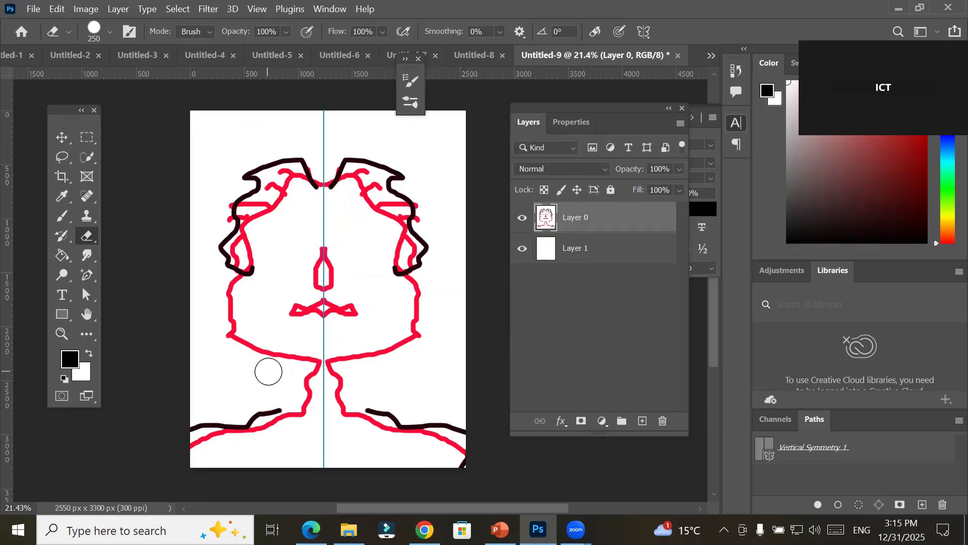
left_click_drag(309, 309, 323, 228)
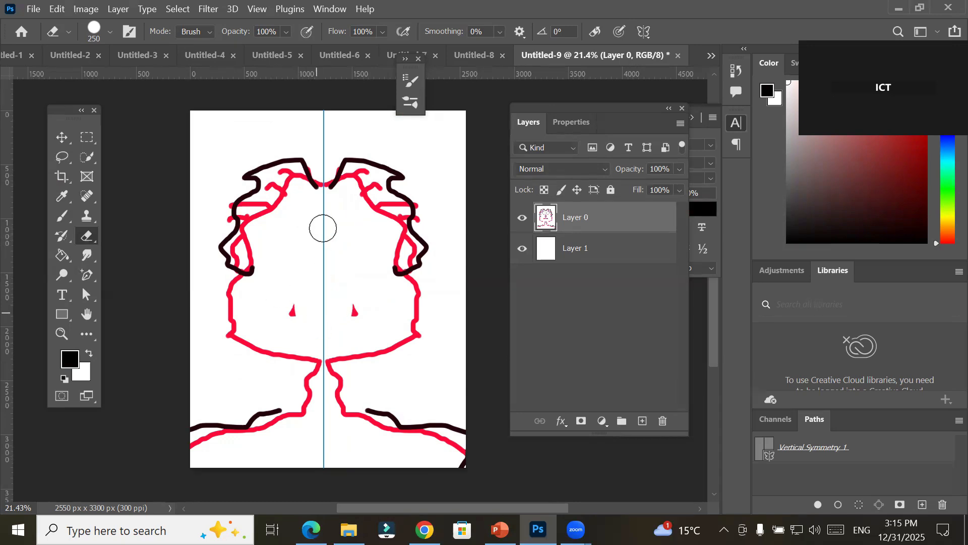
mouse_move(310, 283)
left_mouse_down()
mouse_move(306, 311)
mouse_move(331, 307)
left_mouse_up()
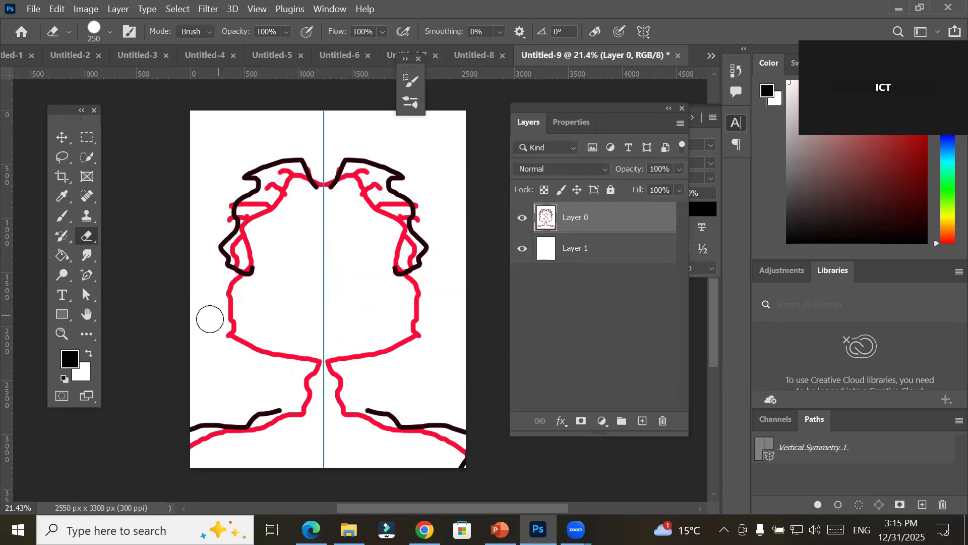
Paint new mirrored eyebrows, eyes and a mouth shape in black on the face with the Brush tool
right_click(60, 222)
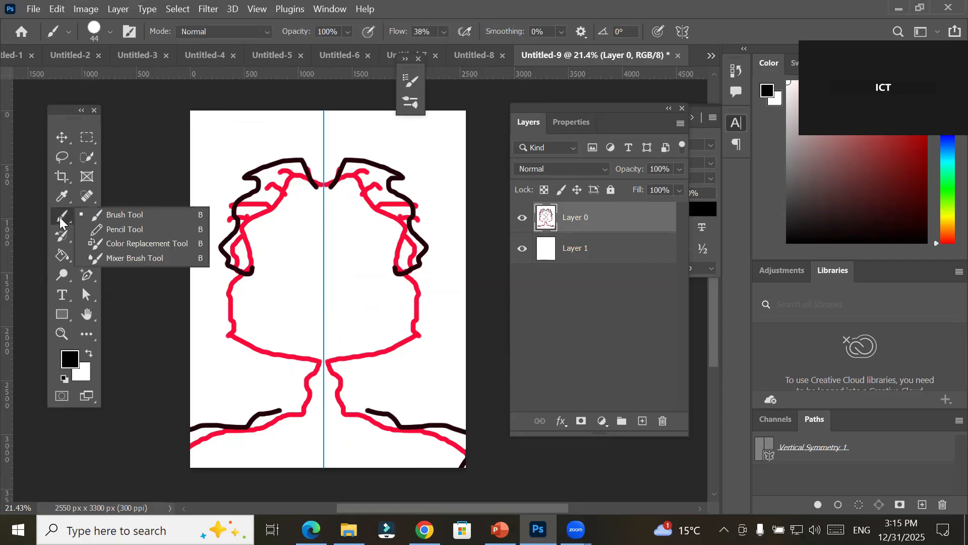
left_click(127, 212)
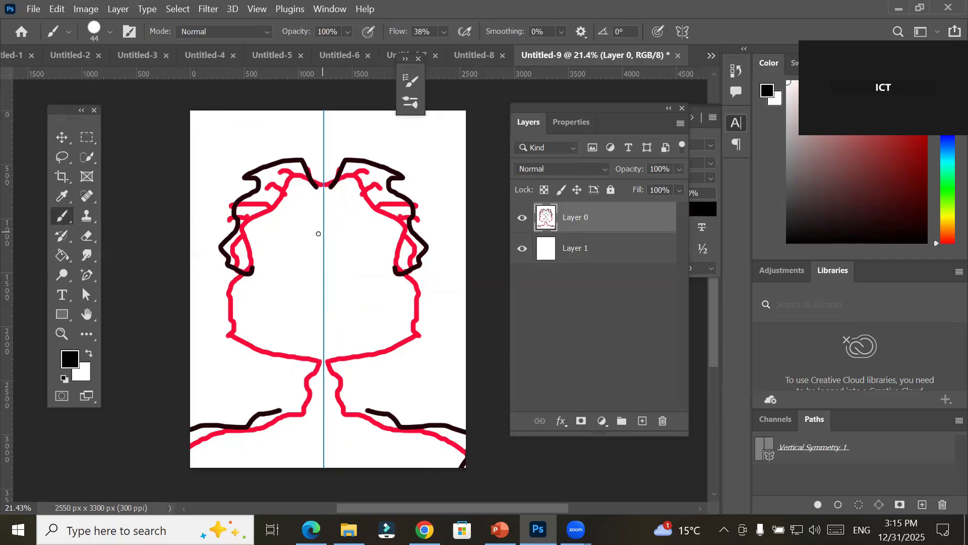
mouse_move(315, 234)
left_mouse_down()
mouse_move(248, 235)
mouse_move(285, 255)
mouse_move(296, 242)
mouse_move(285, 241)
left_mouse_up()
mouse_move(319, 297)
left_mouse_down()
mouse_move(306, 318)
mouse_move(317, 348)
left_mouse_up()
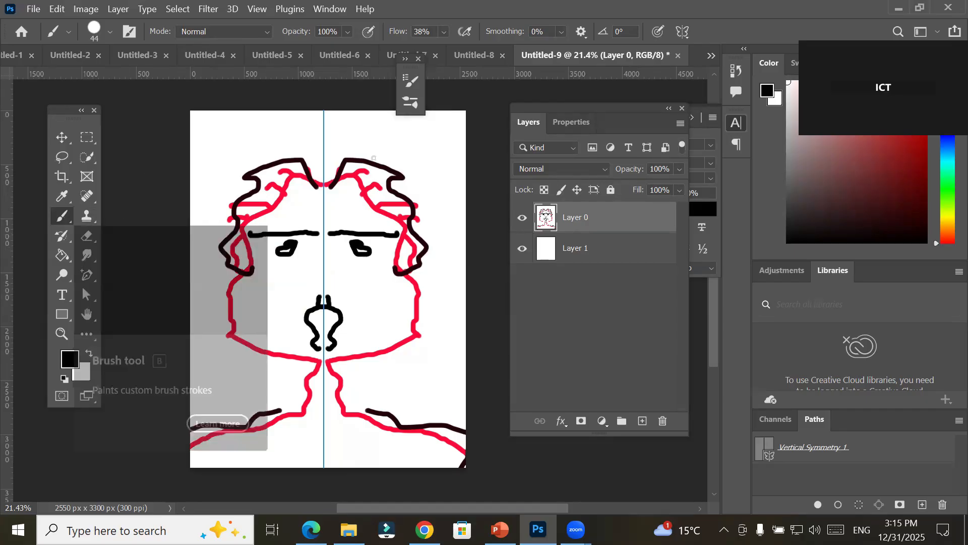
Create a new Letter document of 8.5 x 11 in at 300 ppi
left_click(34, 11)
left_click(43, 25)
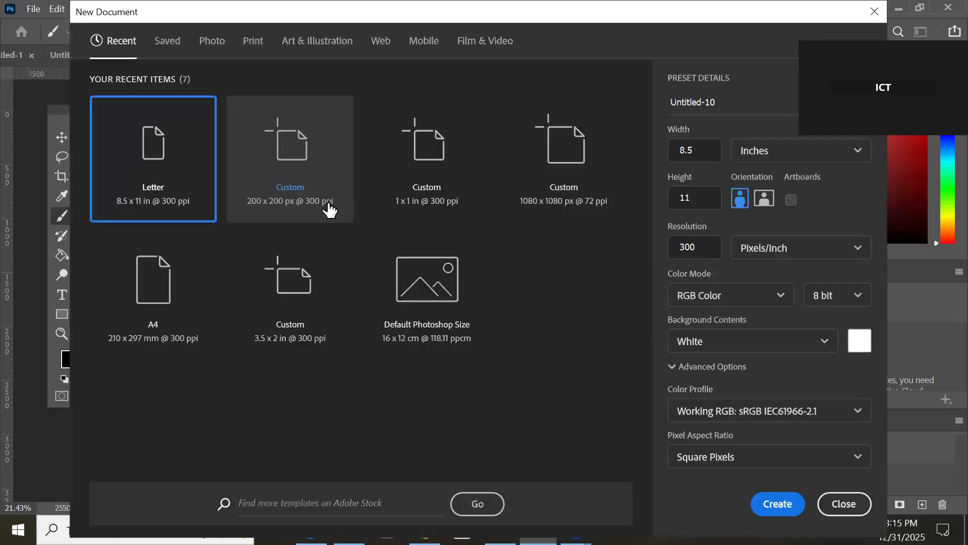
double_click(160, 161)
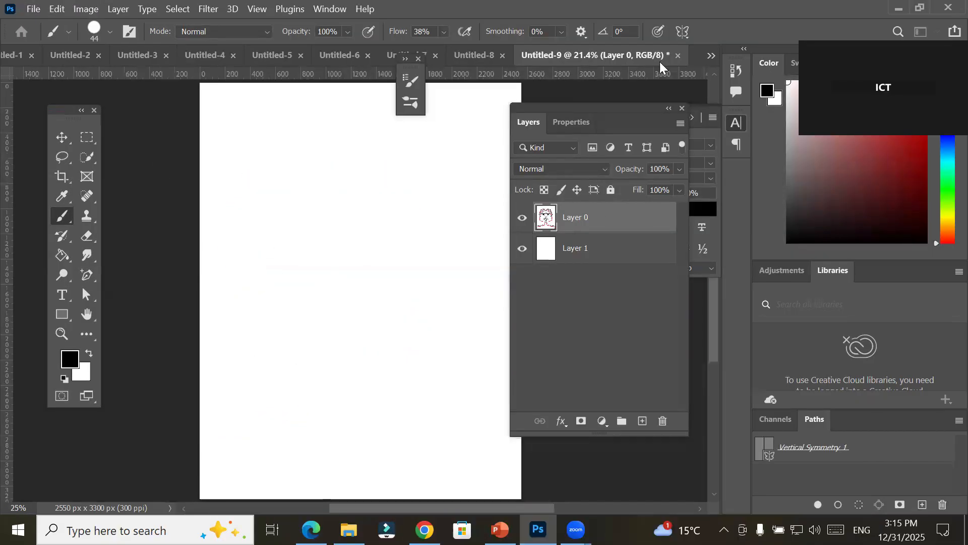
Turn on Mandala paint symmetry with the maximum segment count
left_click(683, 31)
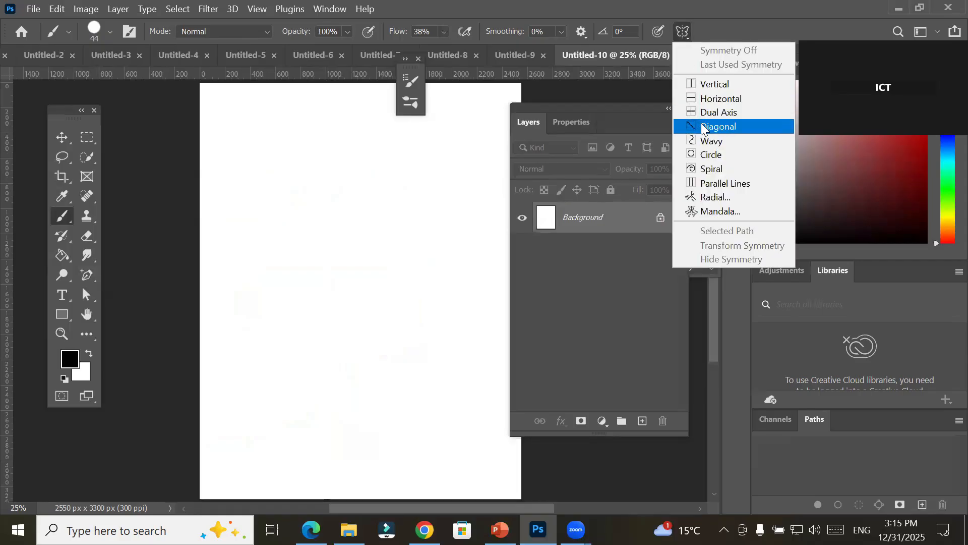
left_click(741, 211)
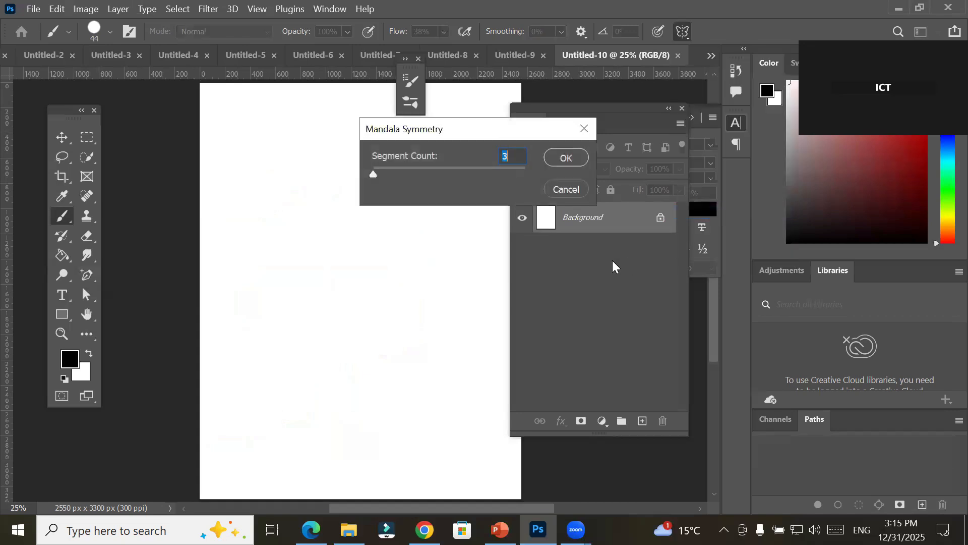
left_click_drag(506, 126, 327, 139)
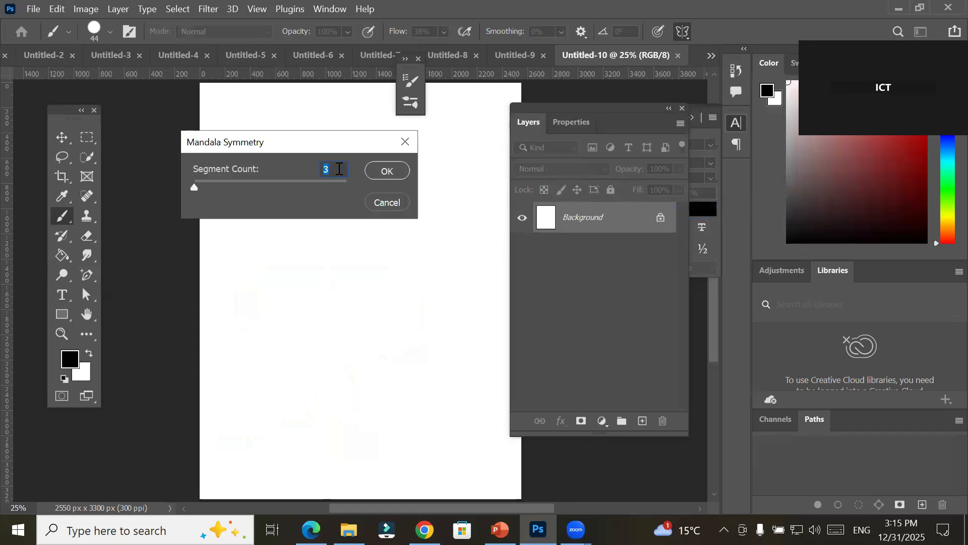
left_click_drag(193, 188, 352, 204)
left_click(398, 173)
Stretch the mandala symmetry guide to the full page, about 140% wide and 173% high, and return to the Brush tool
left_click_drag(239, 169, 199, 145)
left_click_drag(620, 117, 700, 150)
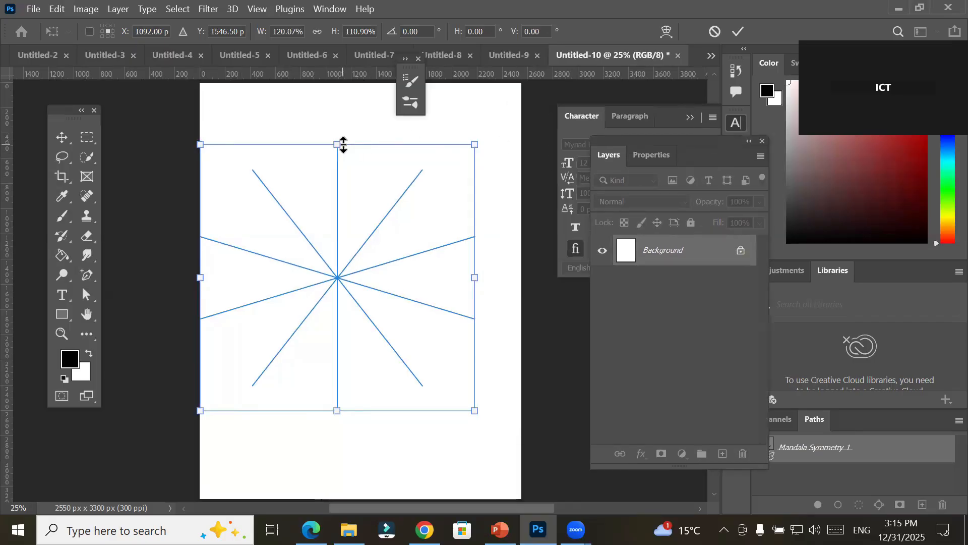
left_click_drag(343, 145, 359, 88)
scroll(380, 308, "down", 2)
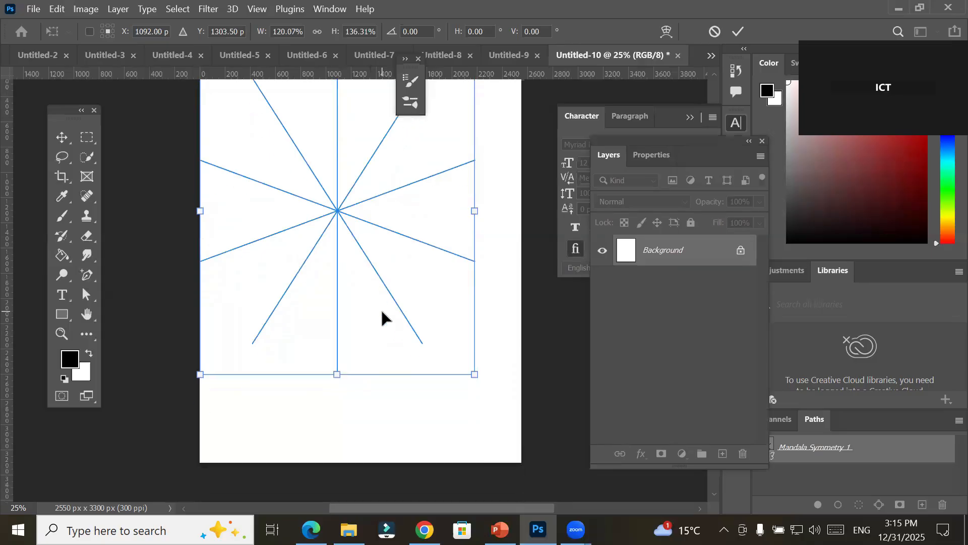
left_click_drag(338, 370, 349, 444)
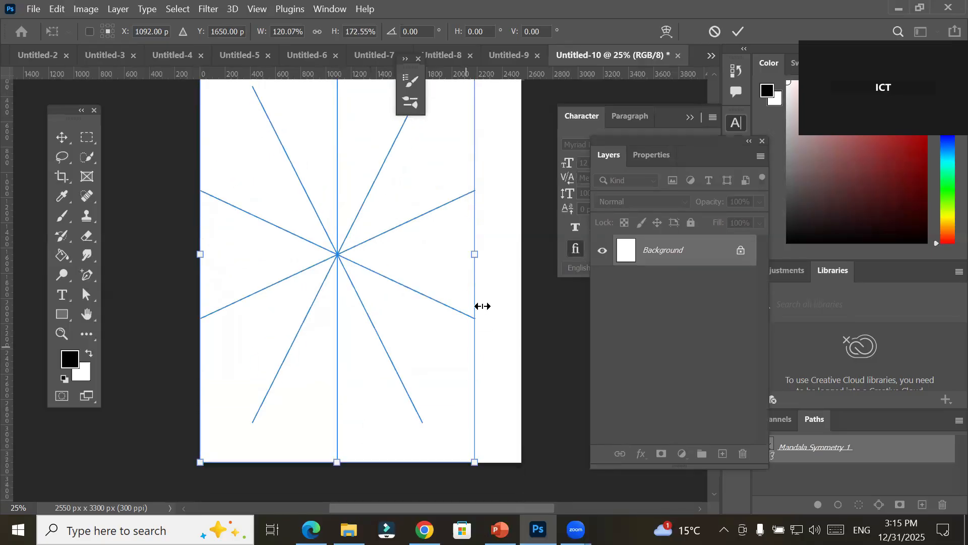
left_click_drag(474, 254, 525, 260)
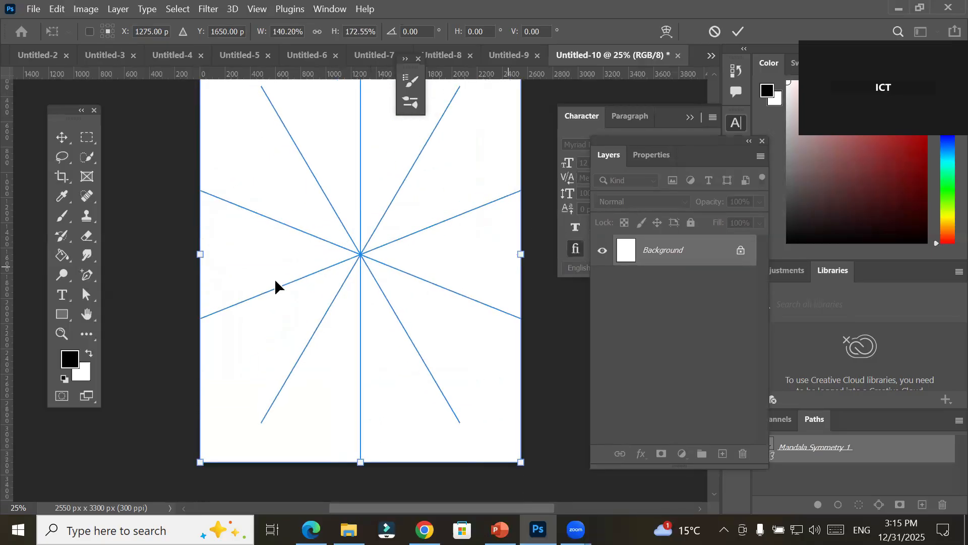
left_click(65, 220)
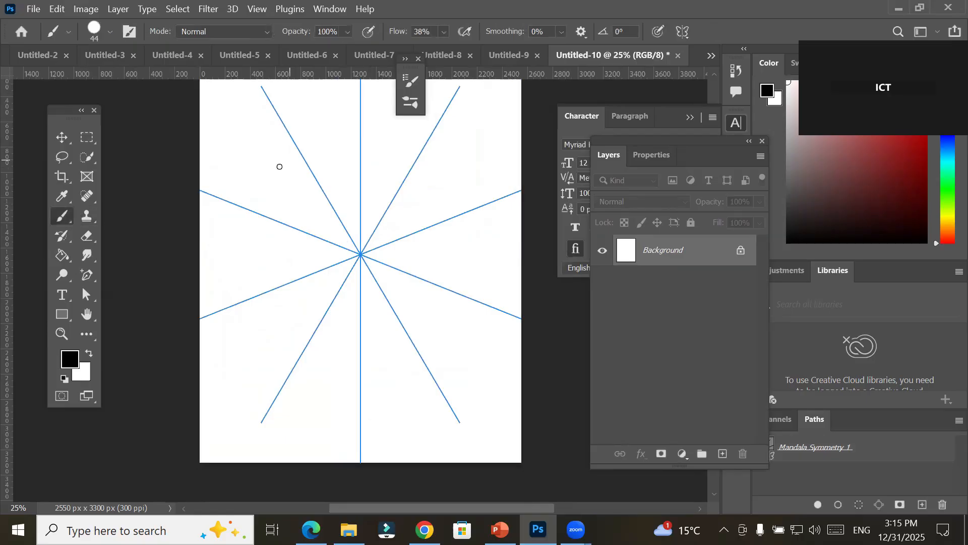
Paint a black mandala with the 44 px brush: dots, inner spokes and wavy outer petals around the symmetry centre
left_click(274, 169)
left_click(265, 180)
mouse_move(307, 177)
left_mouse_down()
mouse_move(291, 193)
mouse_move(299, 208)
mouse_move(351, 245)
left_mouse_up()
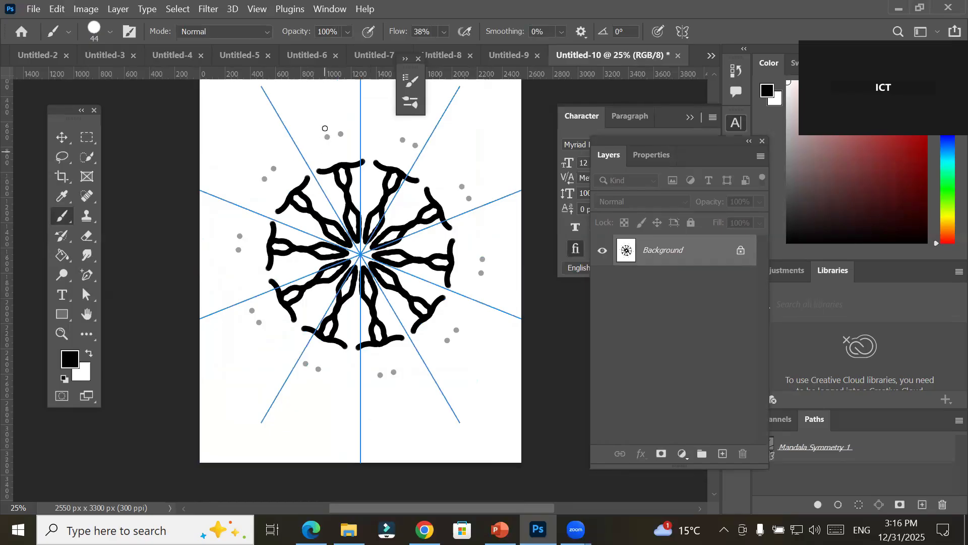
mouse_move(349, 101)
left_mouse_down()
mouse_move(316, 116)
mouse_move(328, 127)
mouse_move(318, 135)
mouse_move(326, 151)
mouse_move(314, 182)
mouse_move(324, 206)
mouse_move(315, 276)
mouse_move(344, 321)
mouse_move(365, 318)
mouse_move(356, 299)
left_mouse_up()
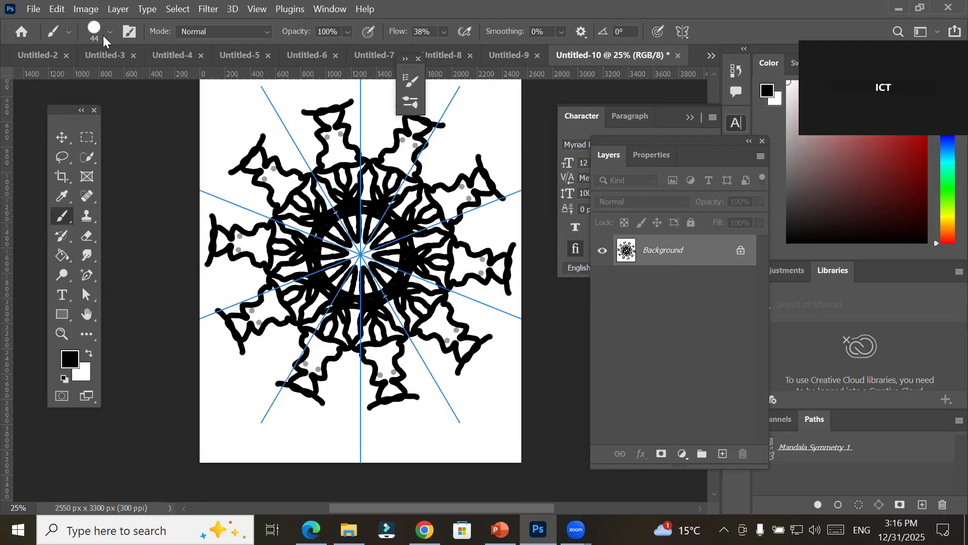
Choose the Sunburst 1 brush from the Sunburst Brushes 02 group
left_click(409, 103)
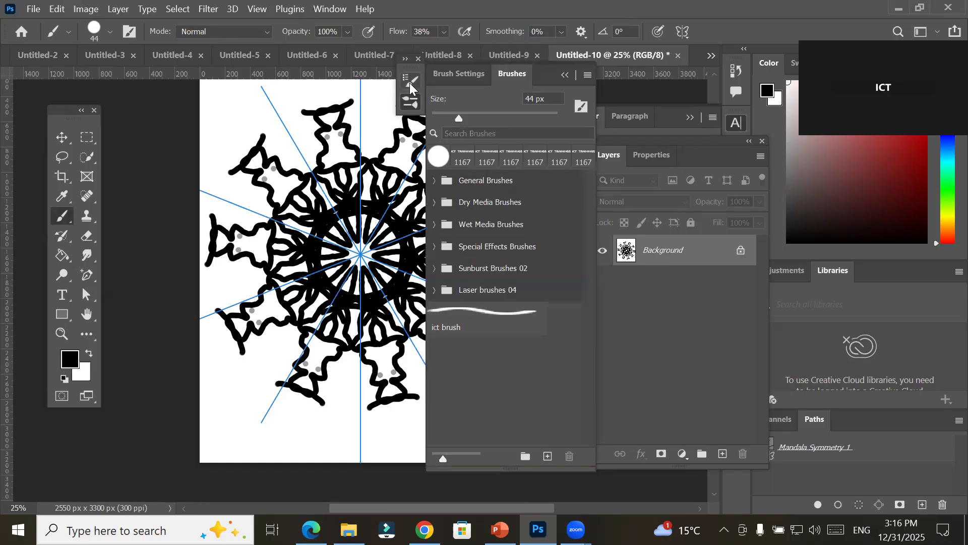
left_click(410, 83)
left_click(412, 99)
left_click(565, 74)
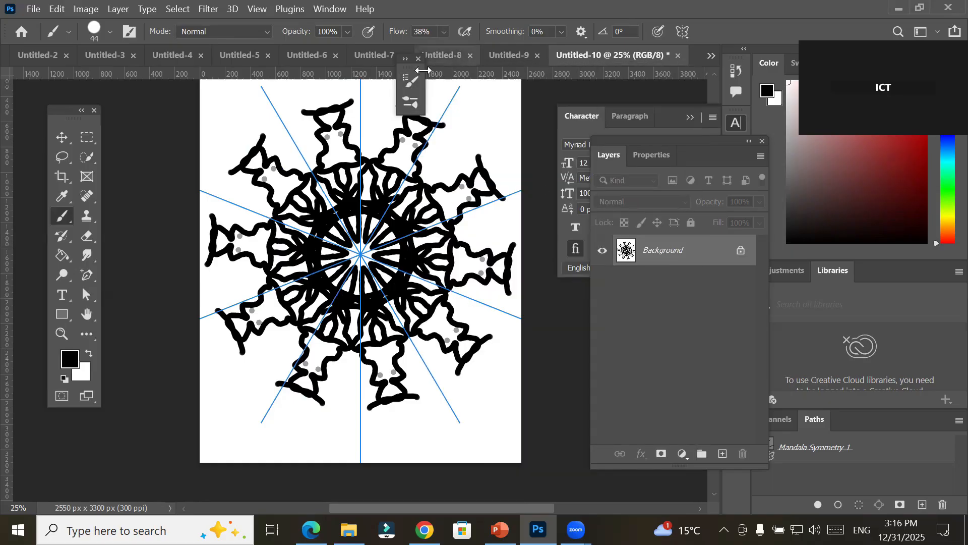
left_click(410, 81)
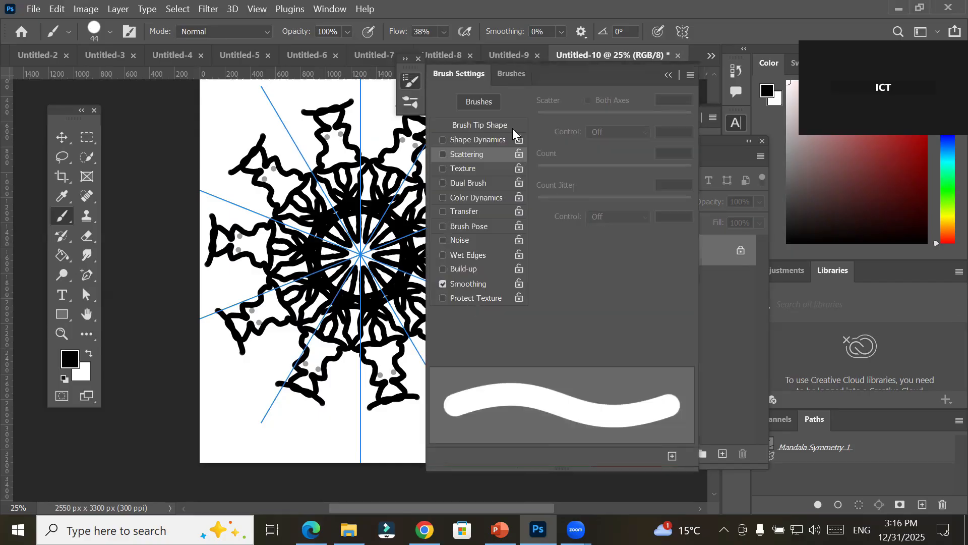
left_click(512, 74)
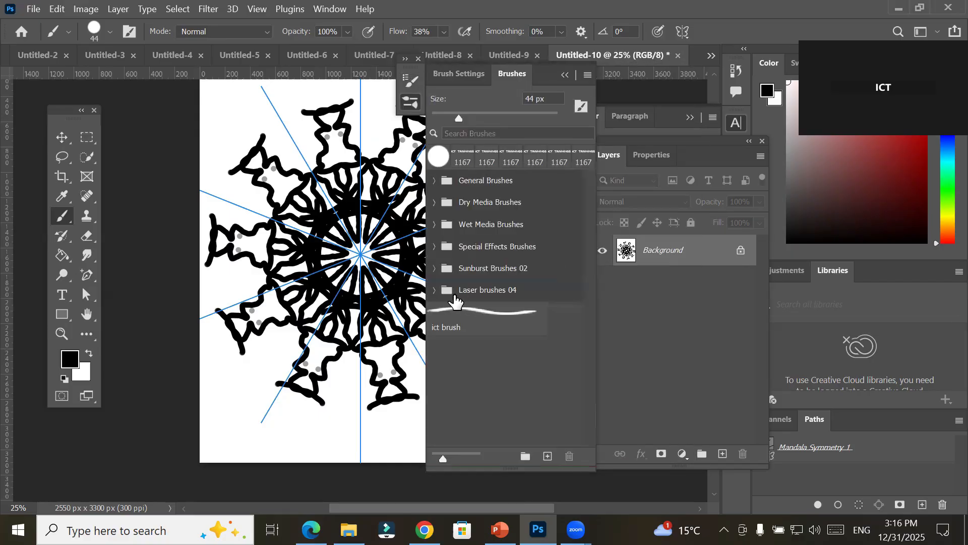
left_click(434, 268)
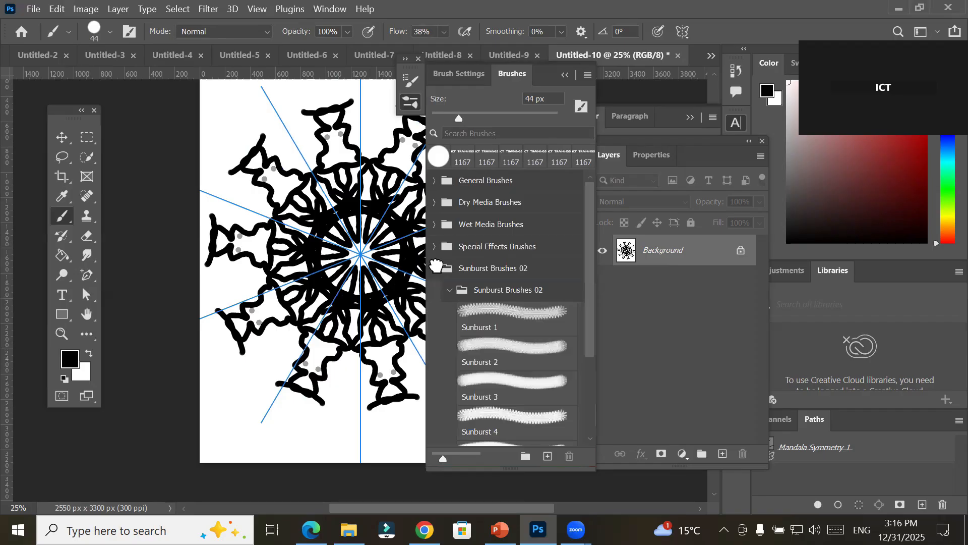
left_click(494, 310)
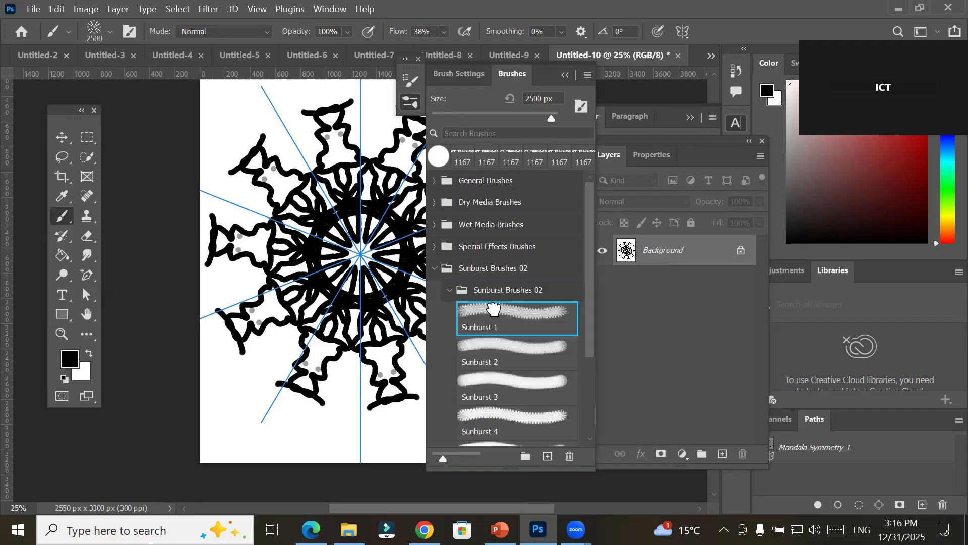
Set the sunburst brush tip's spacing to 99%
left_click(465, 80)
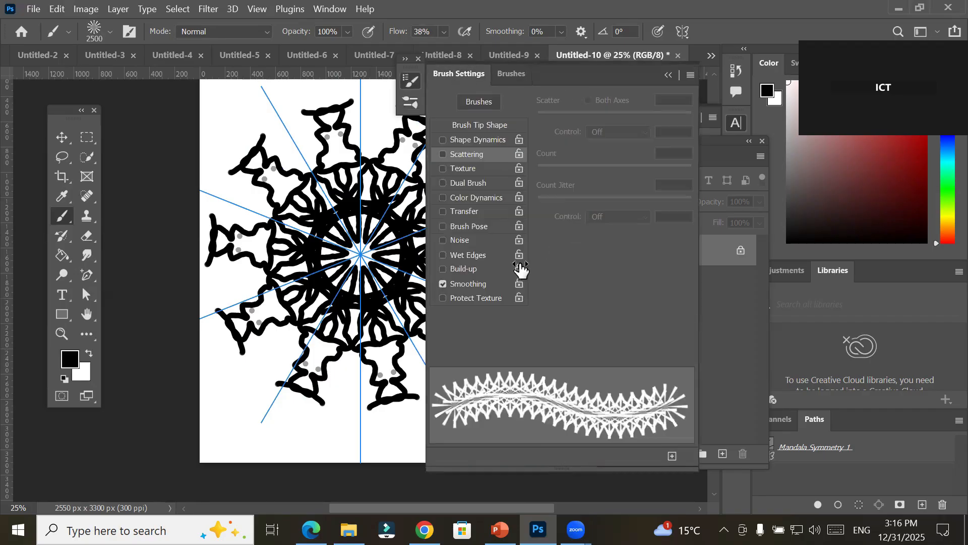
left_click(478, 127)
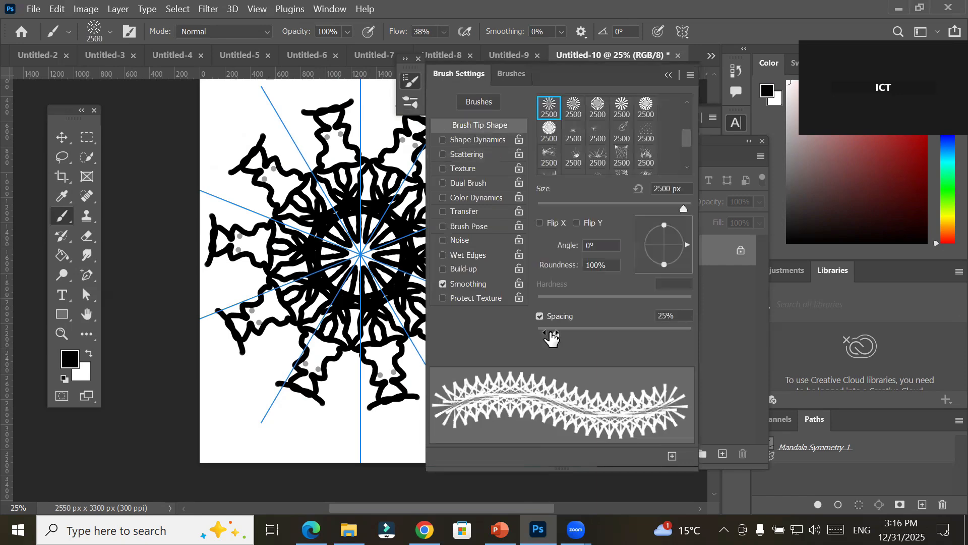
left_click_drag(552, 337, 613, 340)
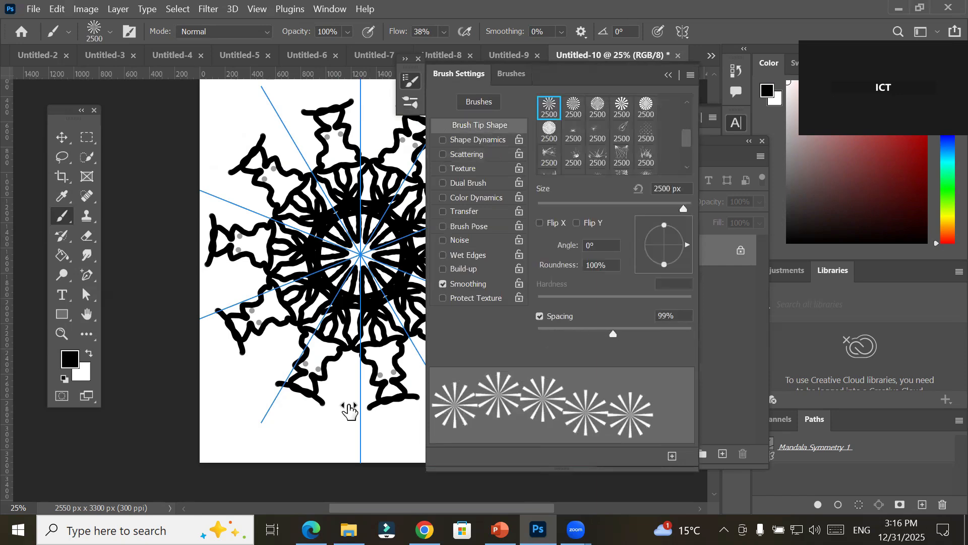
Reduce the sunburst brush size to 250 px
key("bracketleft")
key("bracketleft")
key("bracketleft")
key("bracketleft")
key("bracketleft")
key("bracketleft")
key("bracketleft")
key("bracketleft")
key("bracketleft")
key("bracketleft")
key("bracketleft")
key("bracketleft")
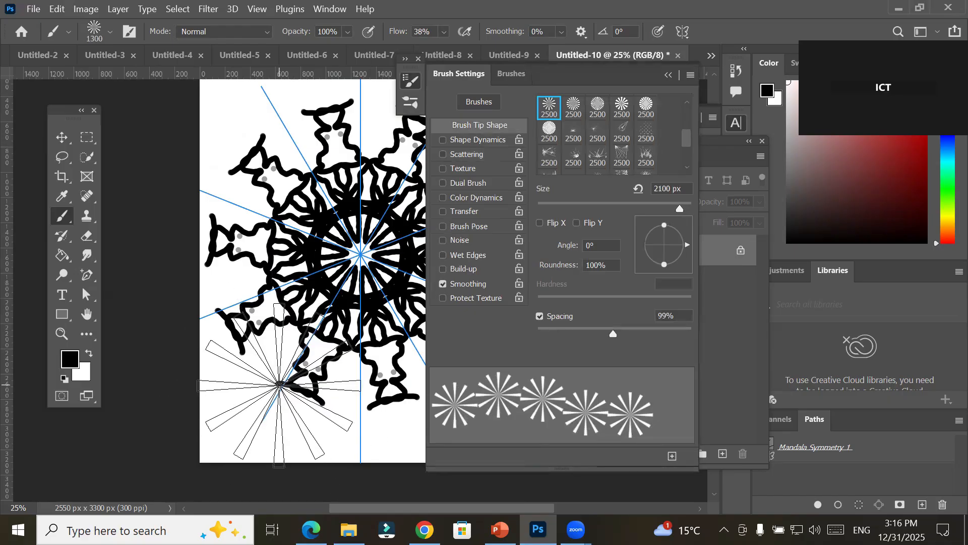
key("bracketleft")
key("bracketleft")
key("bracketleft")
key("bracketleft")
key("bracketleft")
key("bracketleft")
scroll(280, 385, "down", 3)
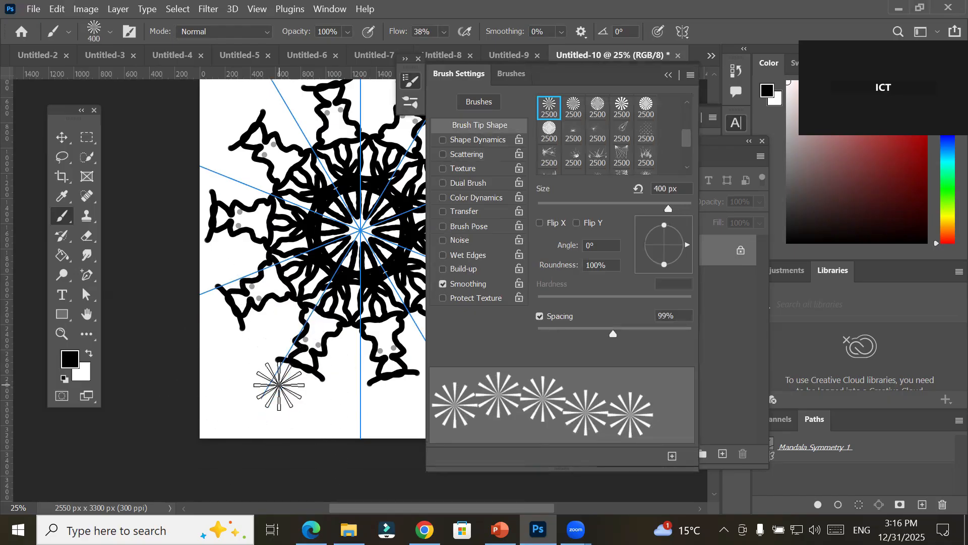
key("bracketleft")
key("bracketleft")
Stamp sunbursts between the mandala's petals, beyond their outer ends, at the centre and inside the petals
left_click(268, 279)
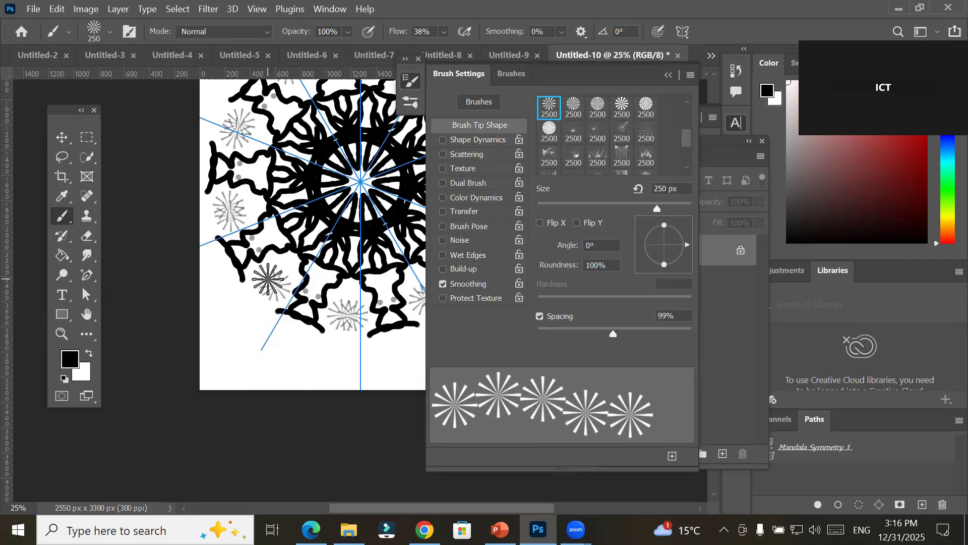
left_click(669, 75)
left_click(487, 295)
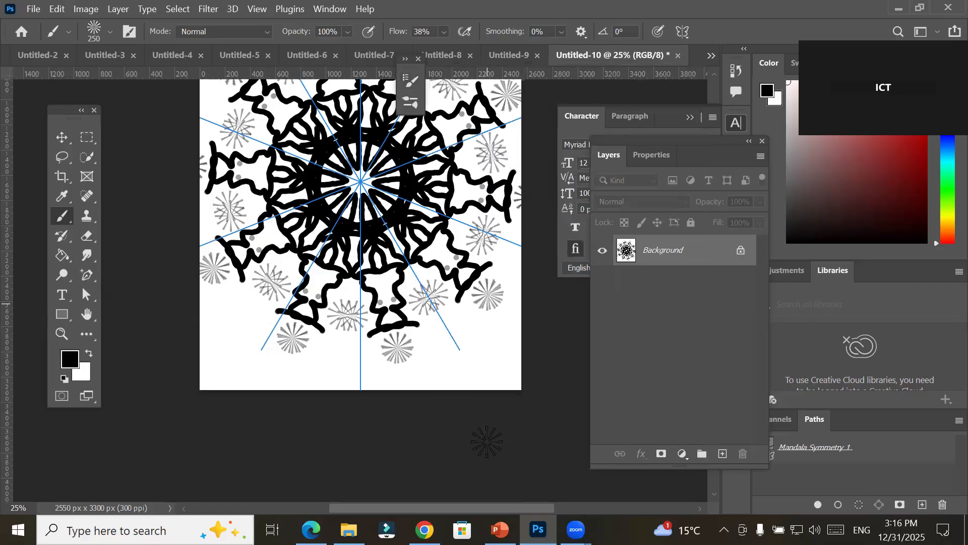
left_click(358, 183)
left_click(258, 173)
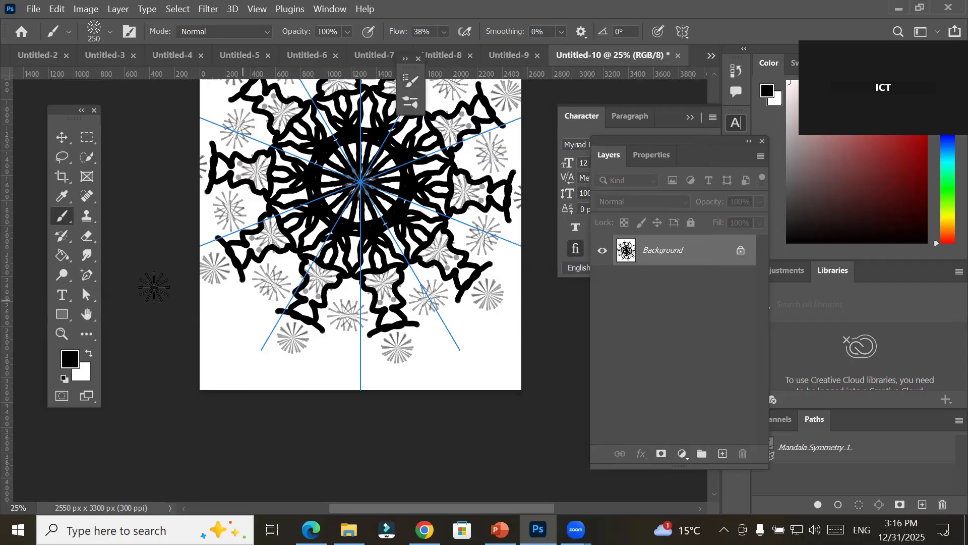
Set the foreground colour to a bright, fully saturated red in the Color Picker
left_click(71, 359)
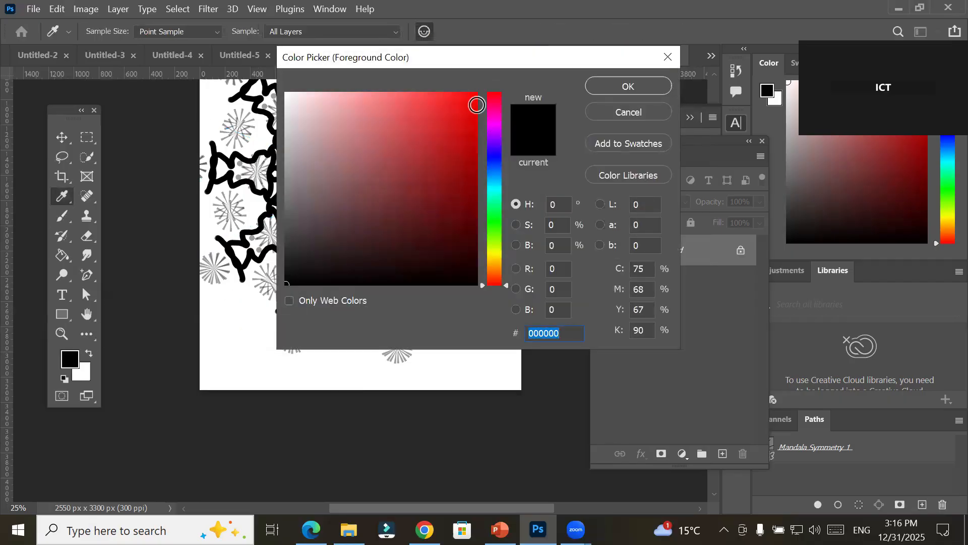
left_click(476, 104)
left_click(628, 86)
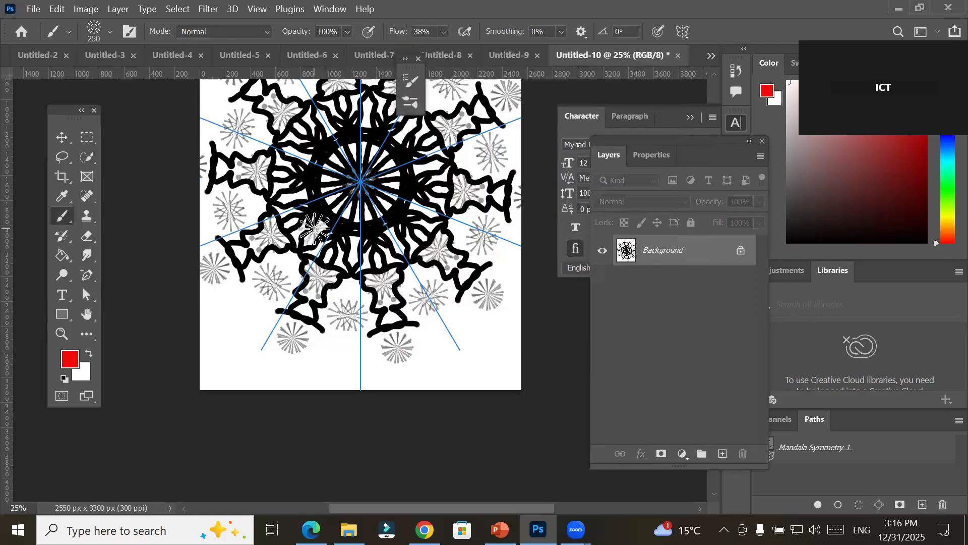
Reduce the sunburst brush size to 50 px and paint freehand red symmetric strokes across the mandala and around its outer edge
key("bracketleft")
key("bracketleft")
key("bracketleft")
key("bracketleft")
key("bracketleft")
key("bracketleft")
key("bracketleft")
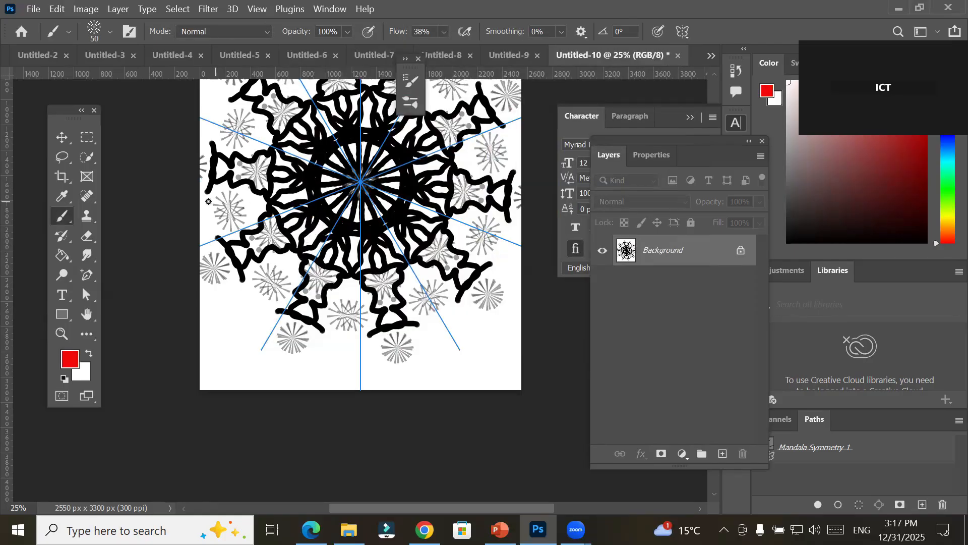
mouse_move(214, 199)
left_mouse_down()
mouse_move(252, 222)
mouse_move(218, 309)
mouse_move(244, 350)
mouse_move(293, 362)
mouse_move(360, 365)
mouse_move(419, 347)
mouse_move(404, 299)
mouse_move(455, 257)
mouse_move(376, 196)
mouse_move(322, 171)
mouse_move(383, 221)
mouse_move(346, 283)
mouse_move(238, 249)
mouse_move(197, 296)
left_mouse_up()
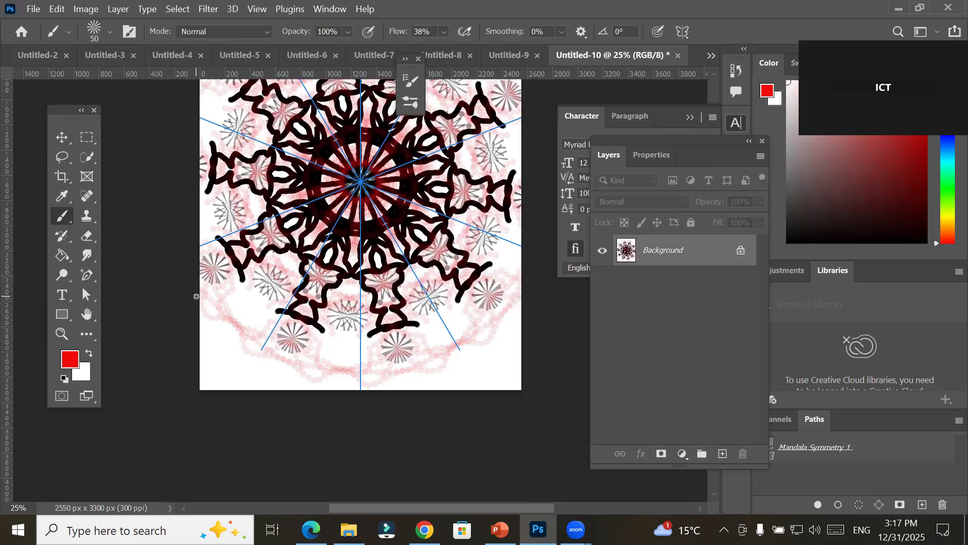
Place the Actor- (3) image as an embedded object over the mandala and commit it at 44.42% scale
left_click(34, 9)
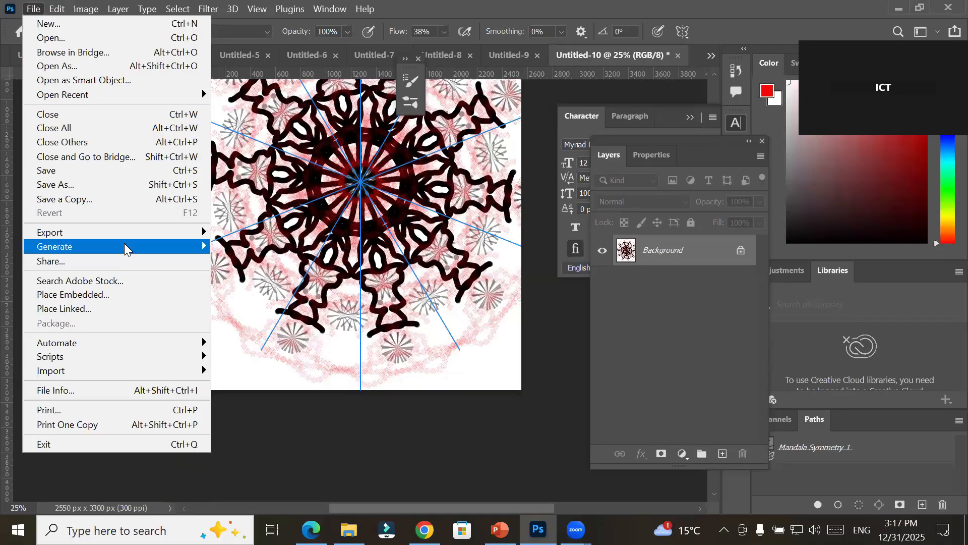
mouse_move(124, 249)
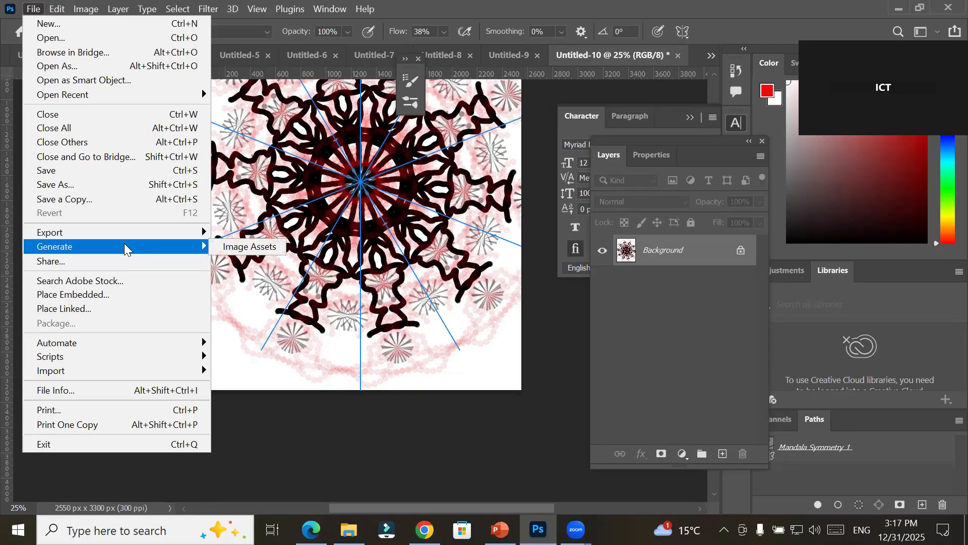
left_click(129, 294)
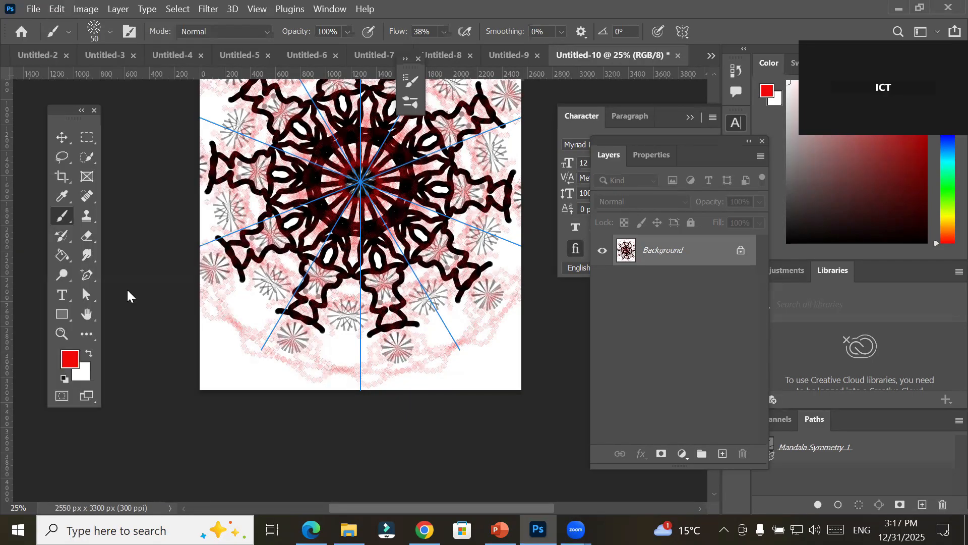
left_click(753, 110)
double_click(752, 110)
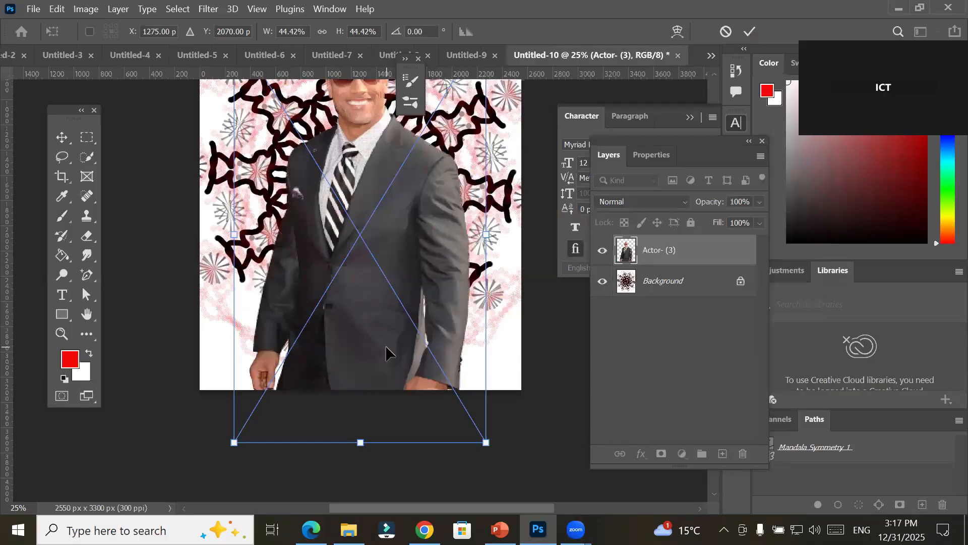
left_click(748, 36)
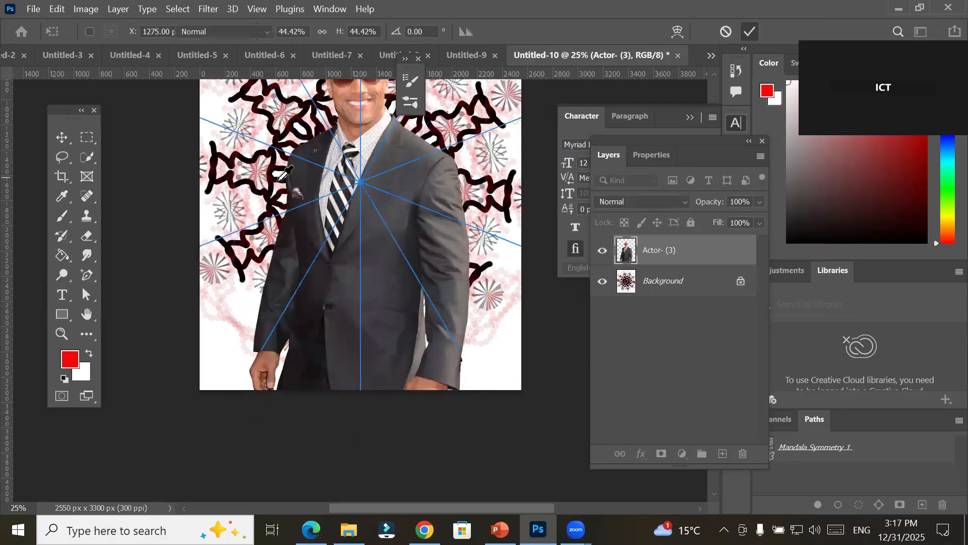
Choose the standard Eraser Tool for removing parts of the artwork
key("b")
scroll(283, 174, "down", 3)
scroll(284, 174, "down", 1)
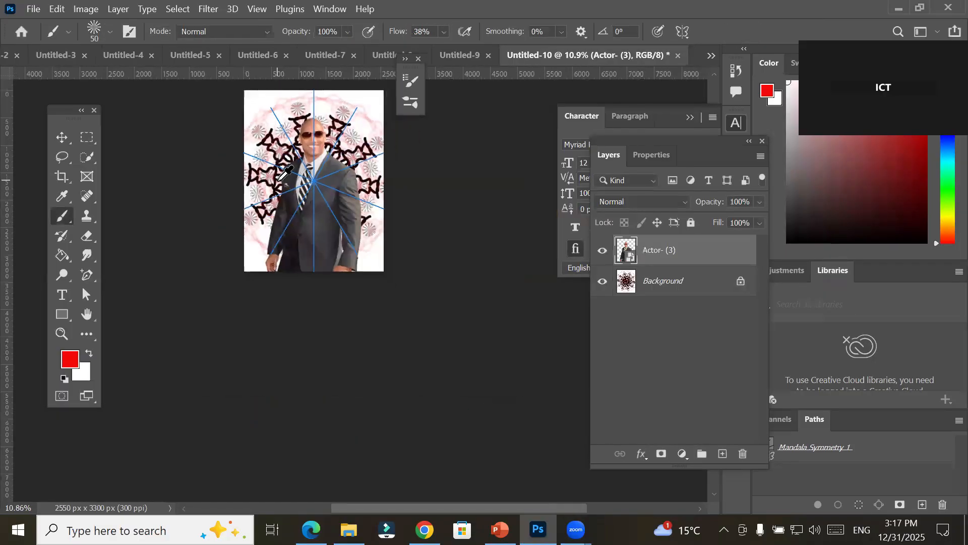
left_click_drag(284, 174, 351, 293)
scroll(353, 344, "up", 4)
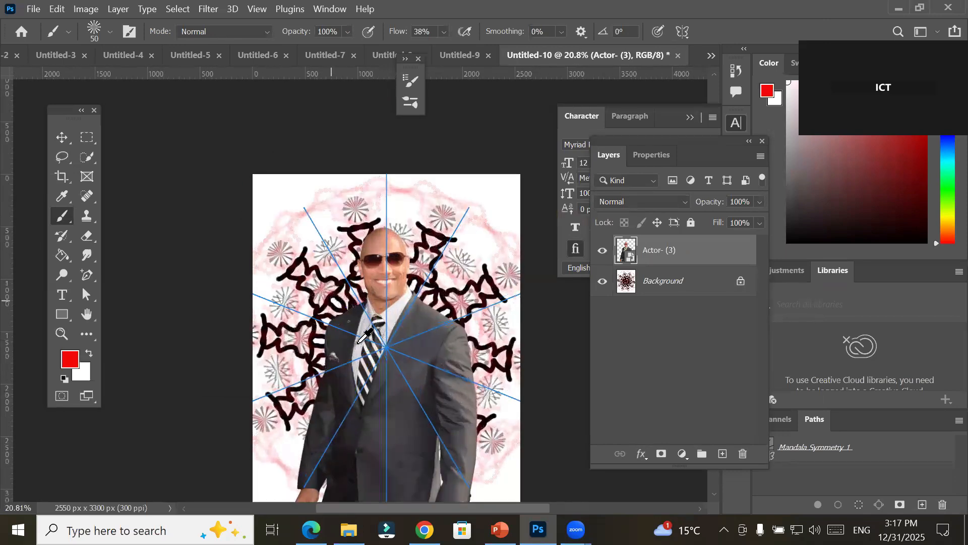
left_click(86, 239)
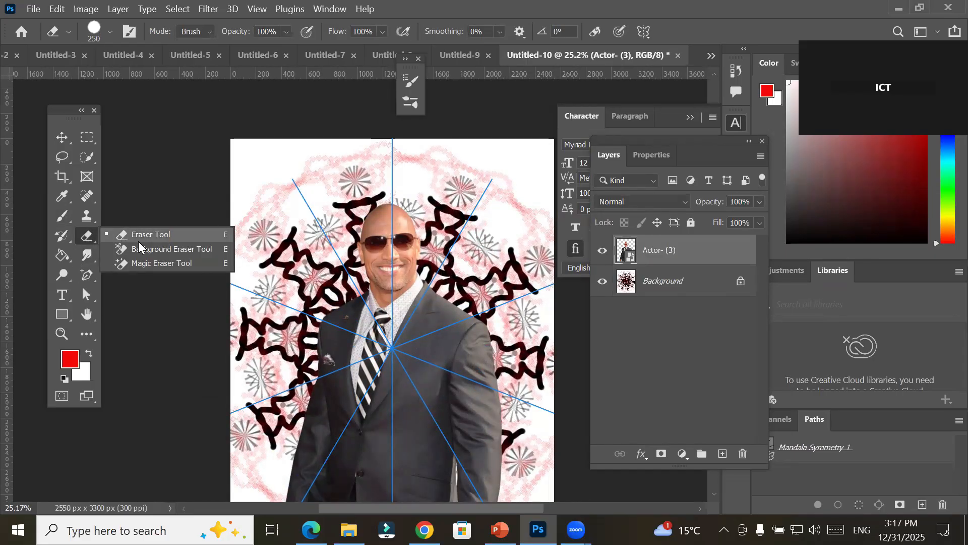
left_click(160, 236)
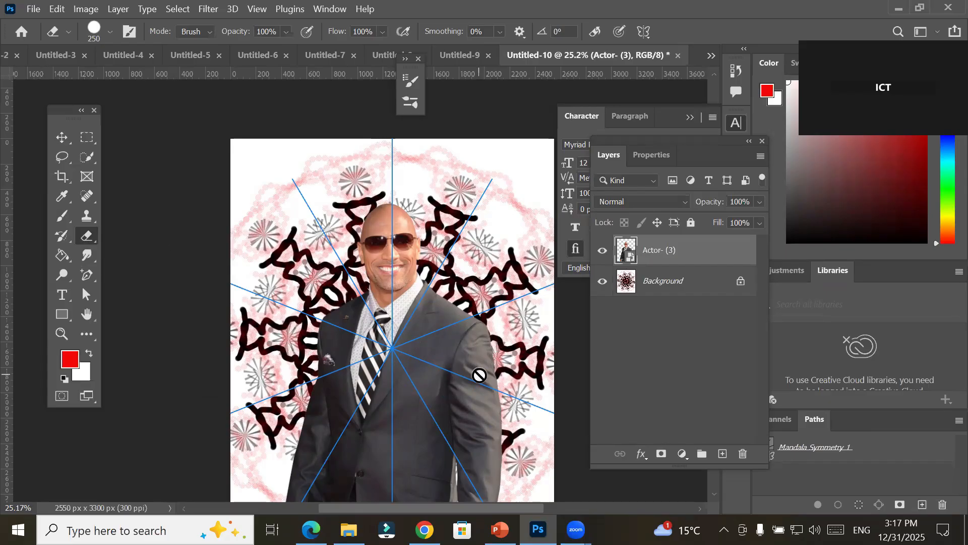
Unlock the Background layer with the mandala and add a new empty layer beneath it
left_click(661, 283)
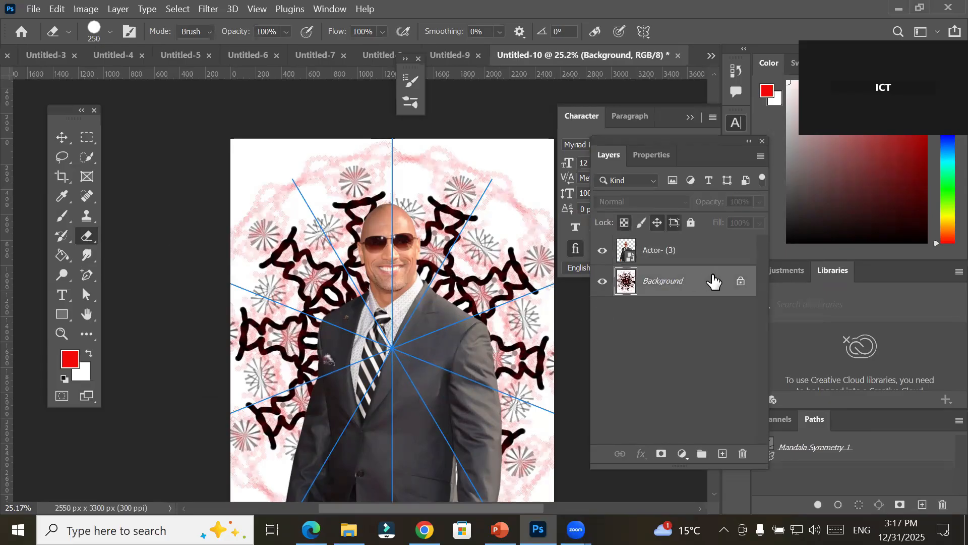
left_click(740, 281)
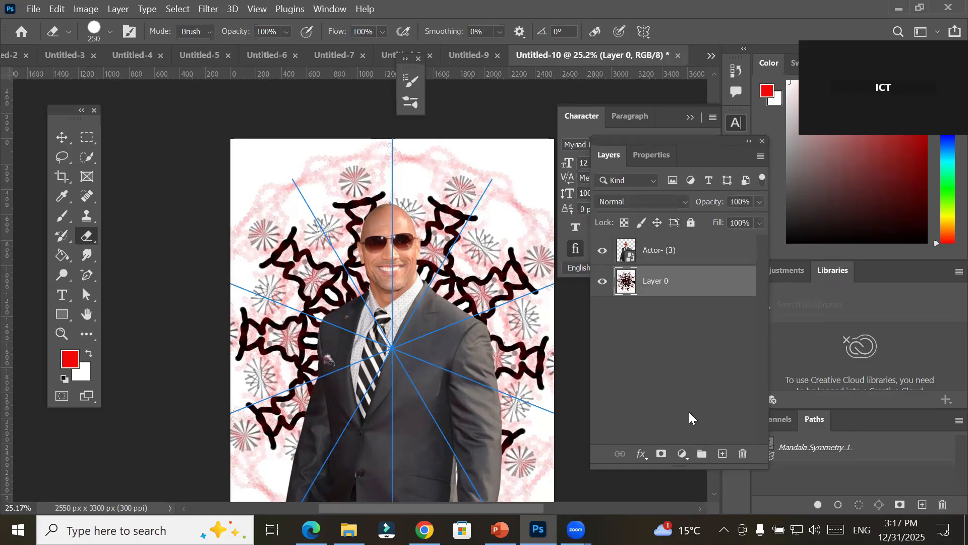
left_click(722, 453)
left_click_drag(659, 293, 658, 349)
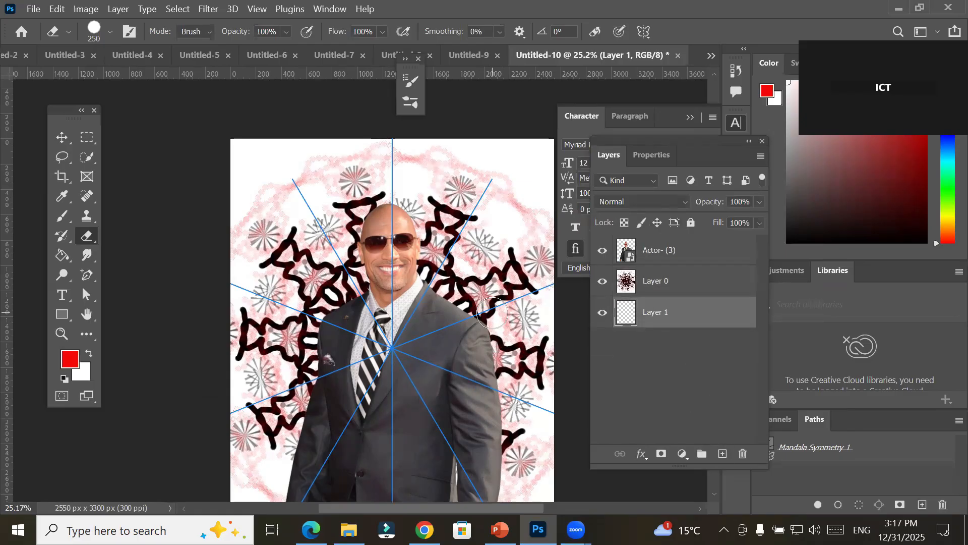
Fill the new bottom layer with the red foreground colour, replacing it with the white background colour
key("alt+BackSpace")
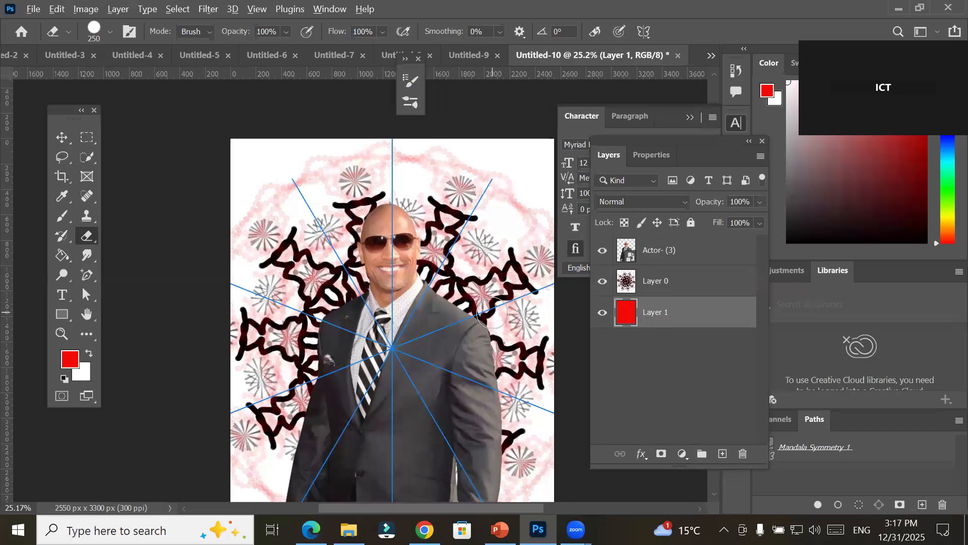
key("ctrl+BackSpace")
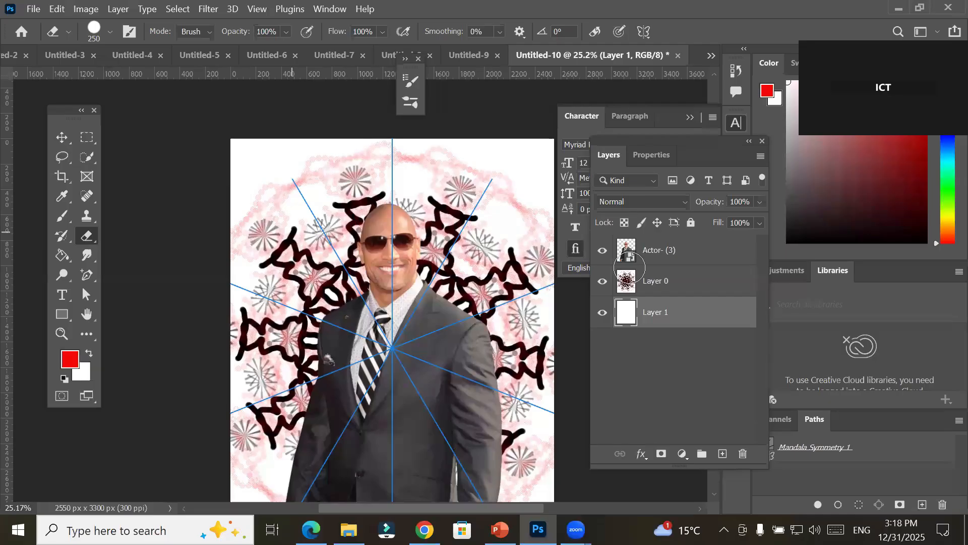
Erase a ring around the mandala's outer part on Layer 0 with the 250 px eraser, and fill Layer 1 beneath with red
left_click(651, 284)
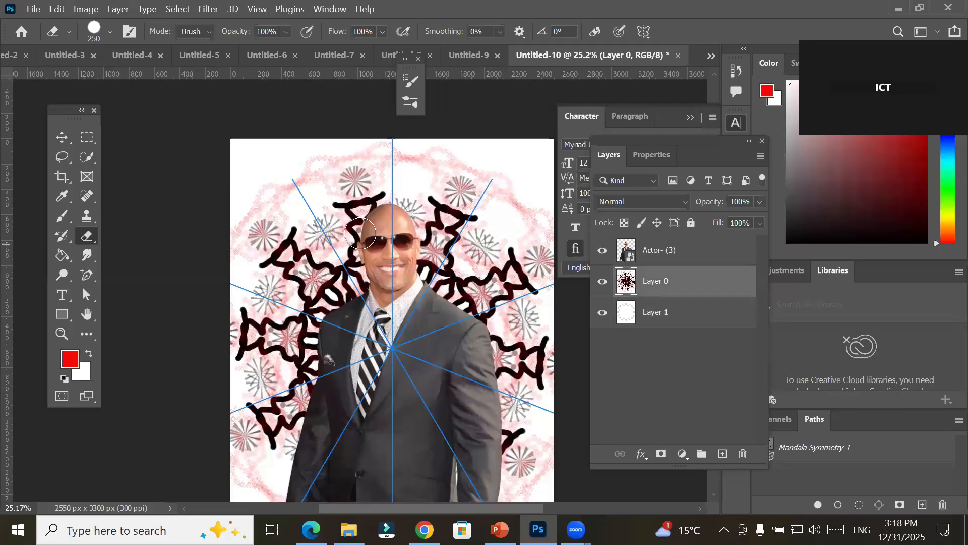
mouse_move(308, 218)
left_mouse_down()
mouse_move(267, 254)
mouse_move(245, 311)
left_mouse_up()
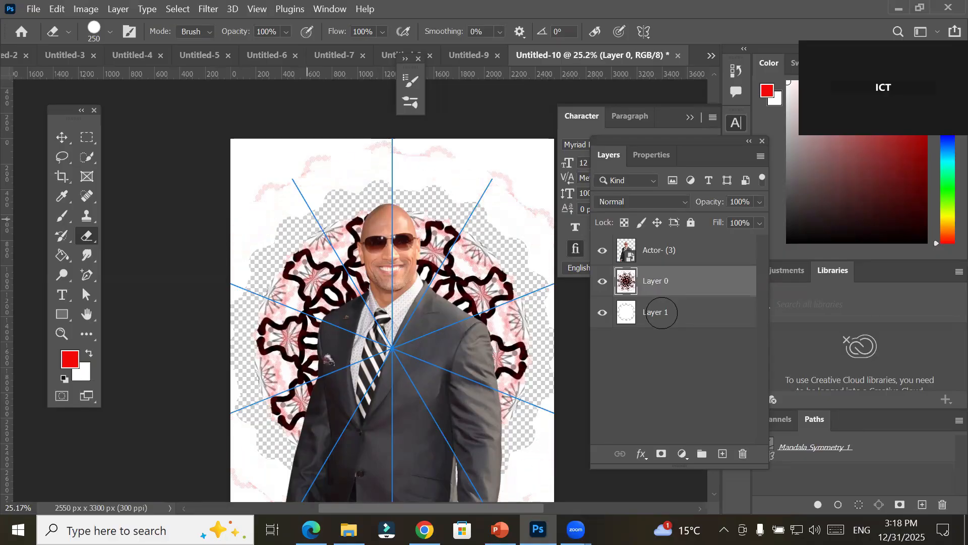
left_click(655, 316)
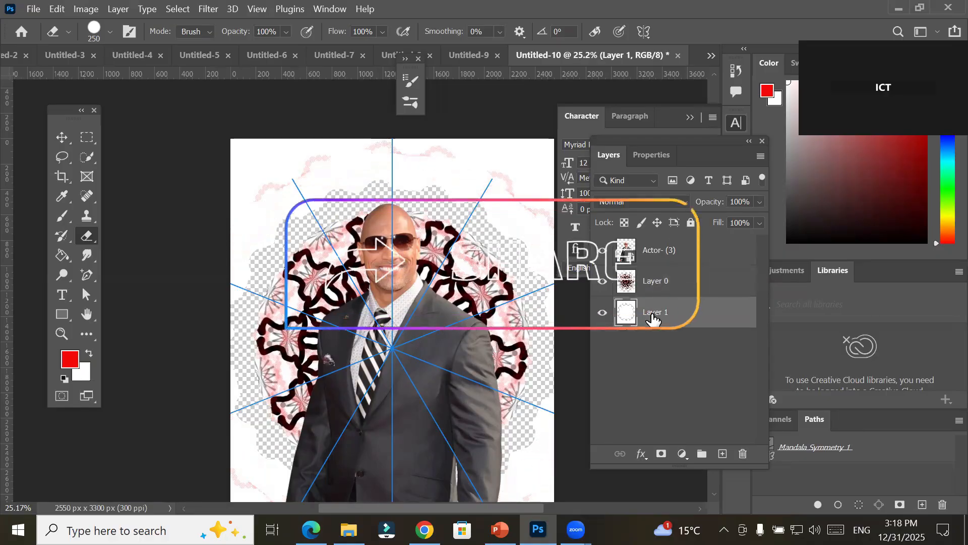
key("alt+BackSpace")
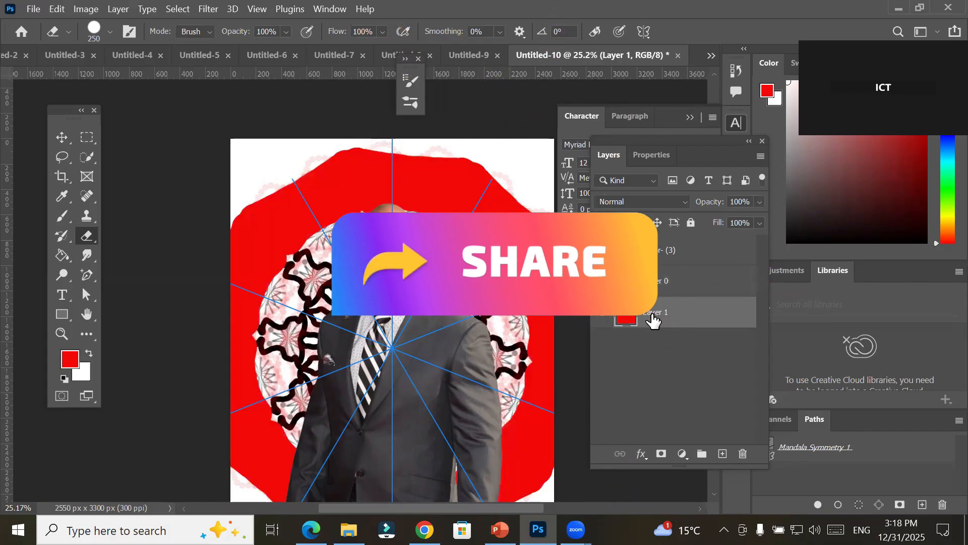